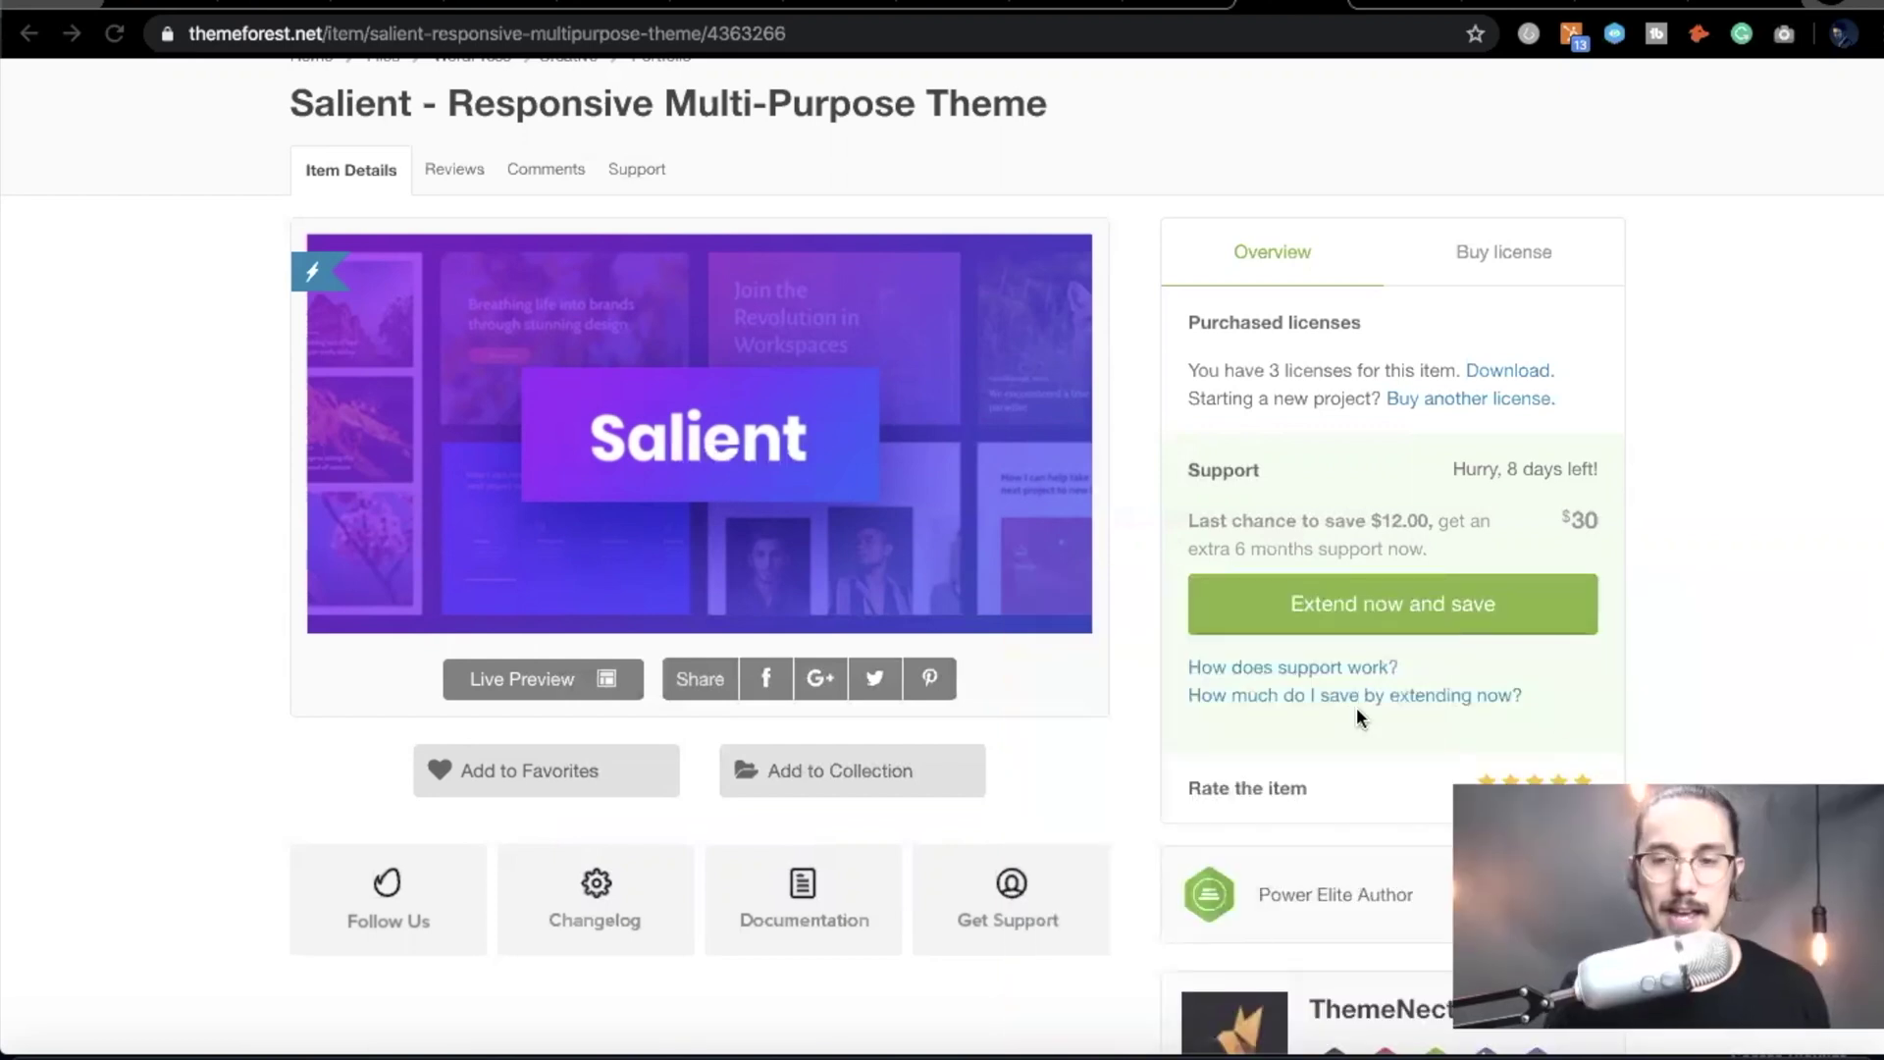
- Scroll up and down the ThemeForest Salient item page before moving to the Nonprofit demo
scroll(198, 403, up, 2)
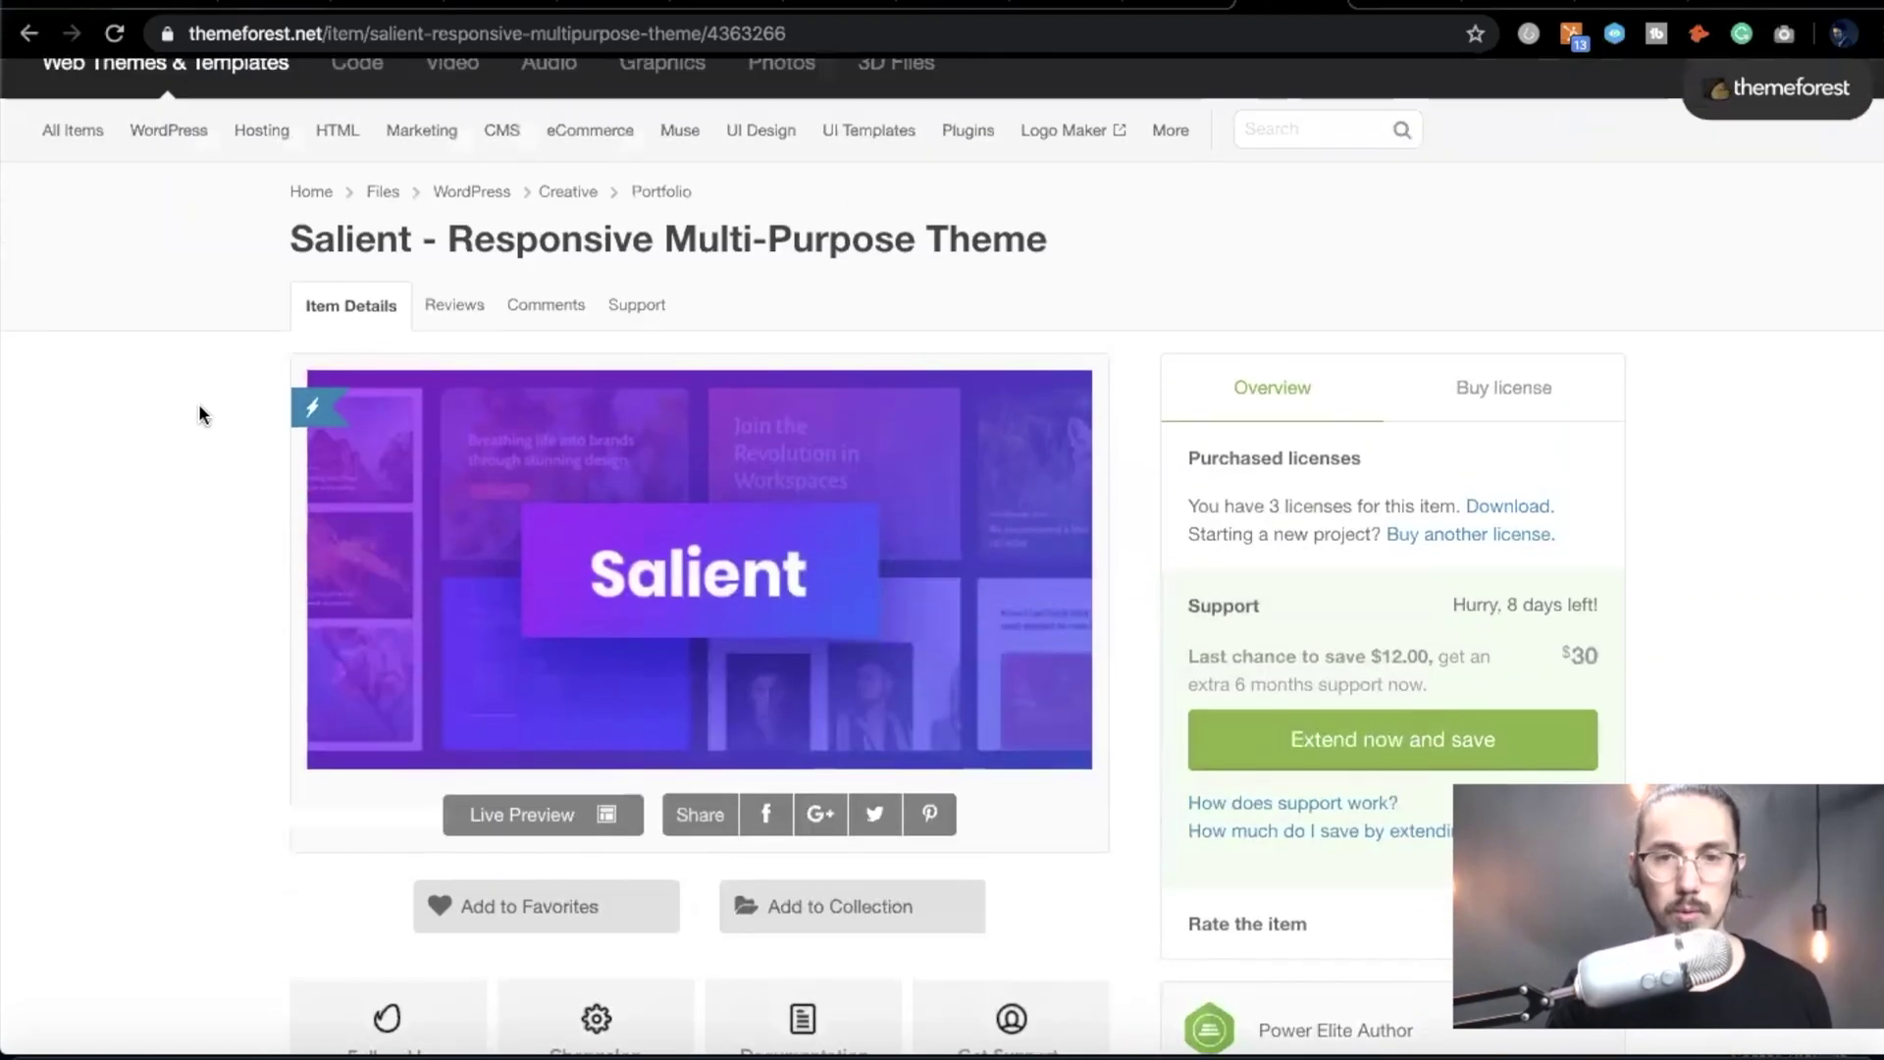
scroll(199, 403, down, 8)
scroll(198, 403, down, 2)
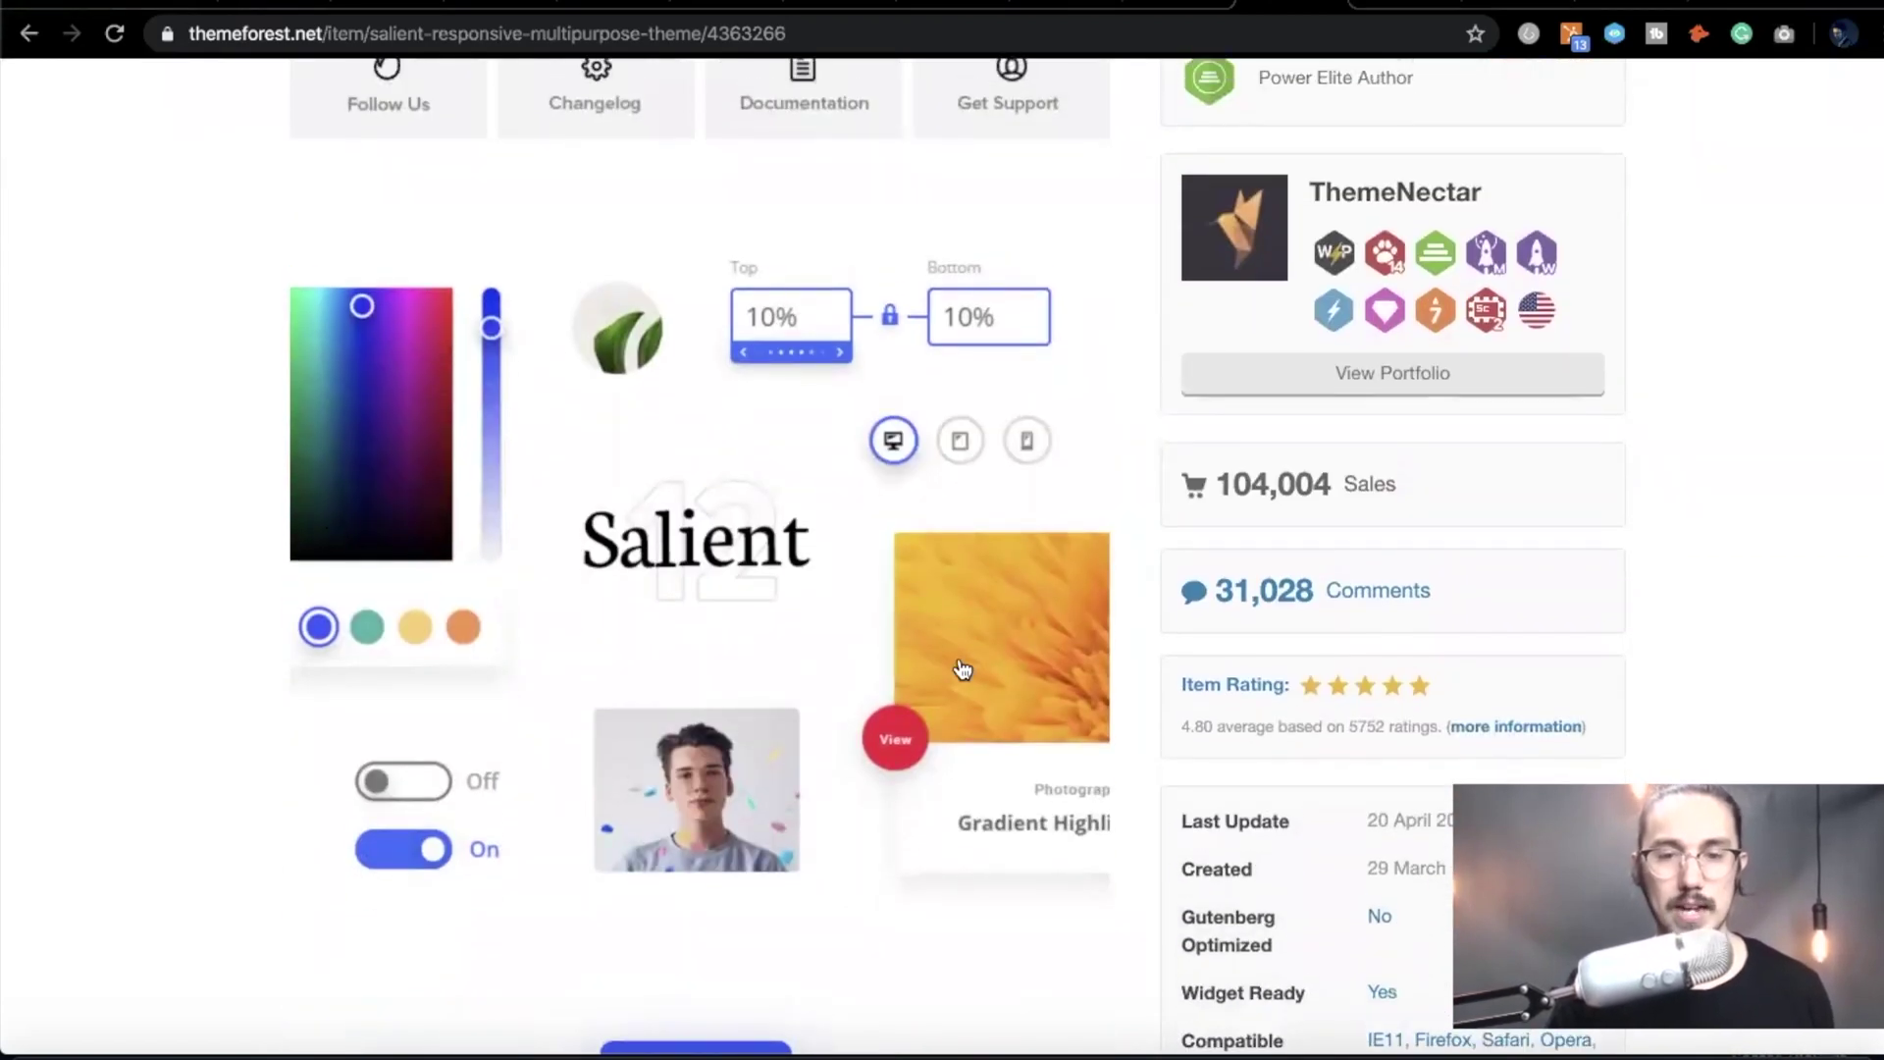
scroll(262, 437, up, 2)
scroll(262, 433, up, 9)
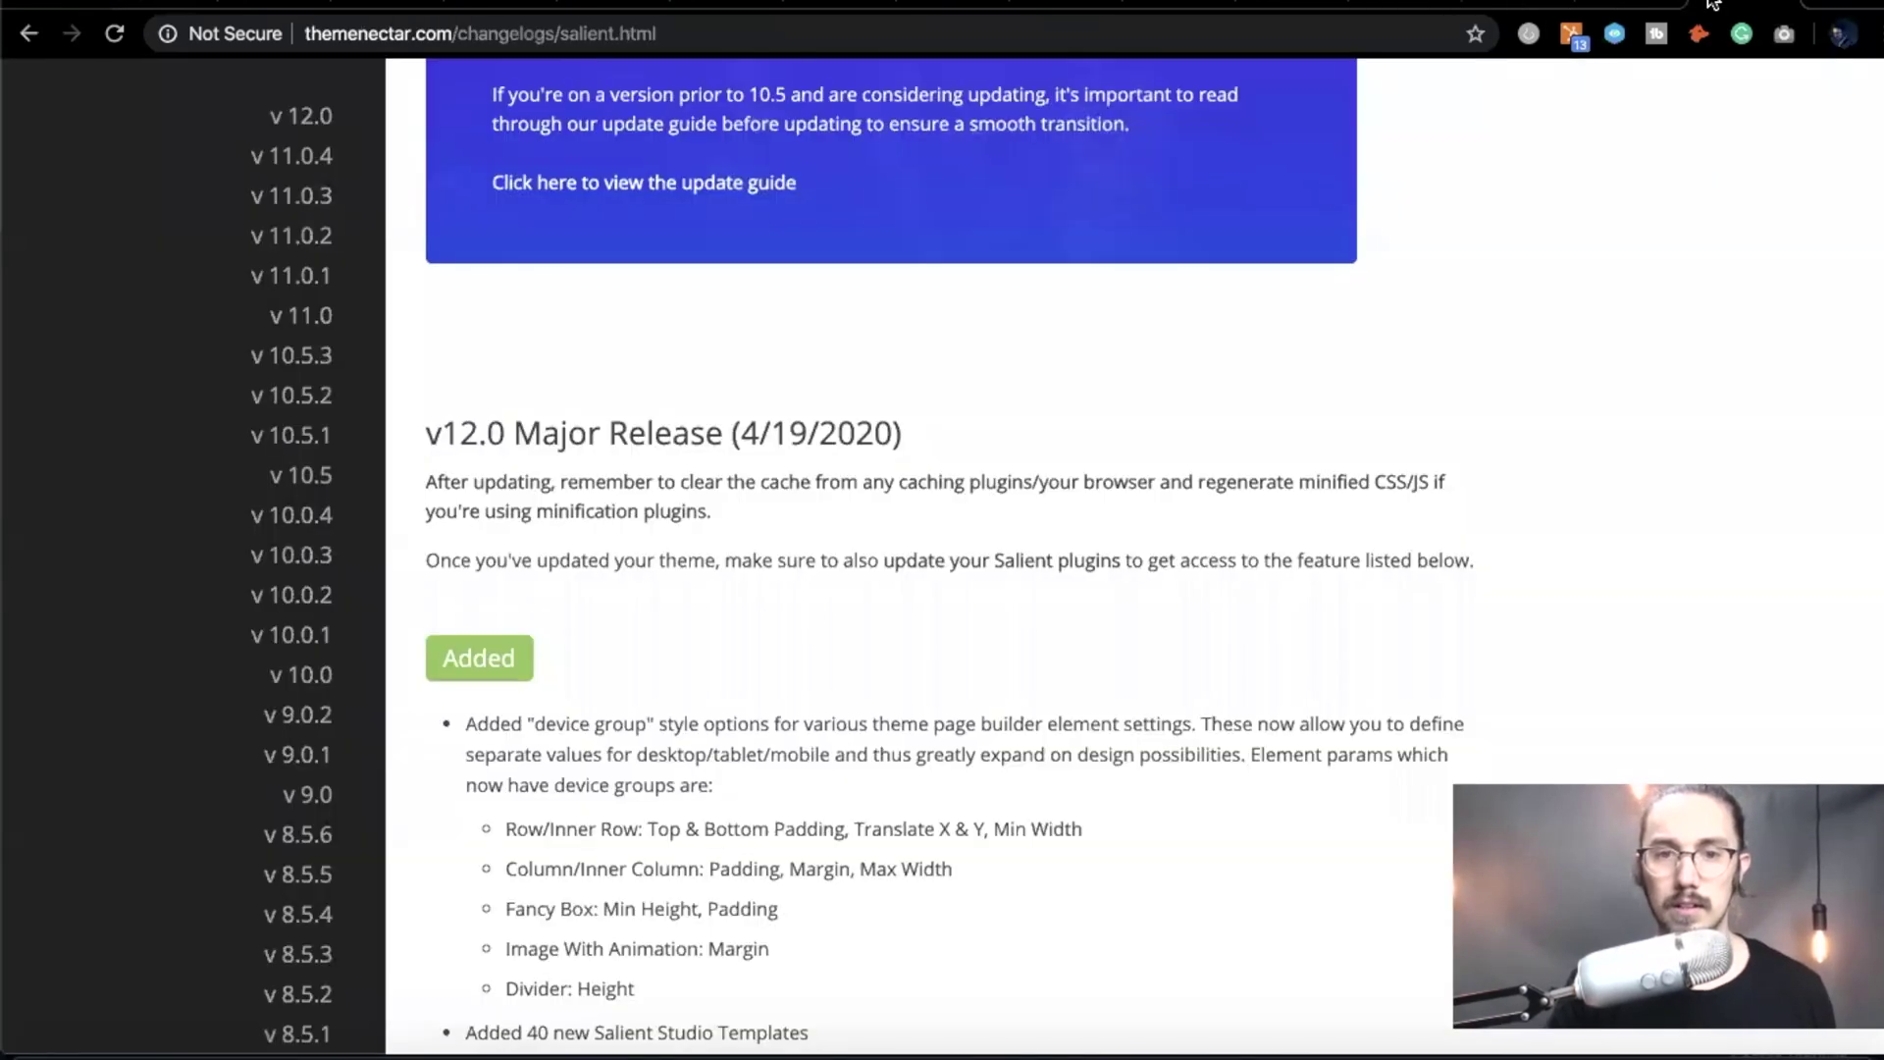
- Scroll through the changelog's v12.0 Added list of device group options and 40 new Studio templates
scroll(786, 504, down, 5)
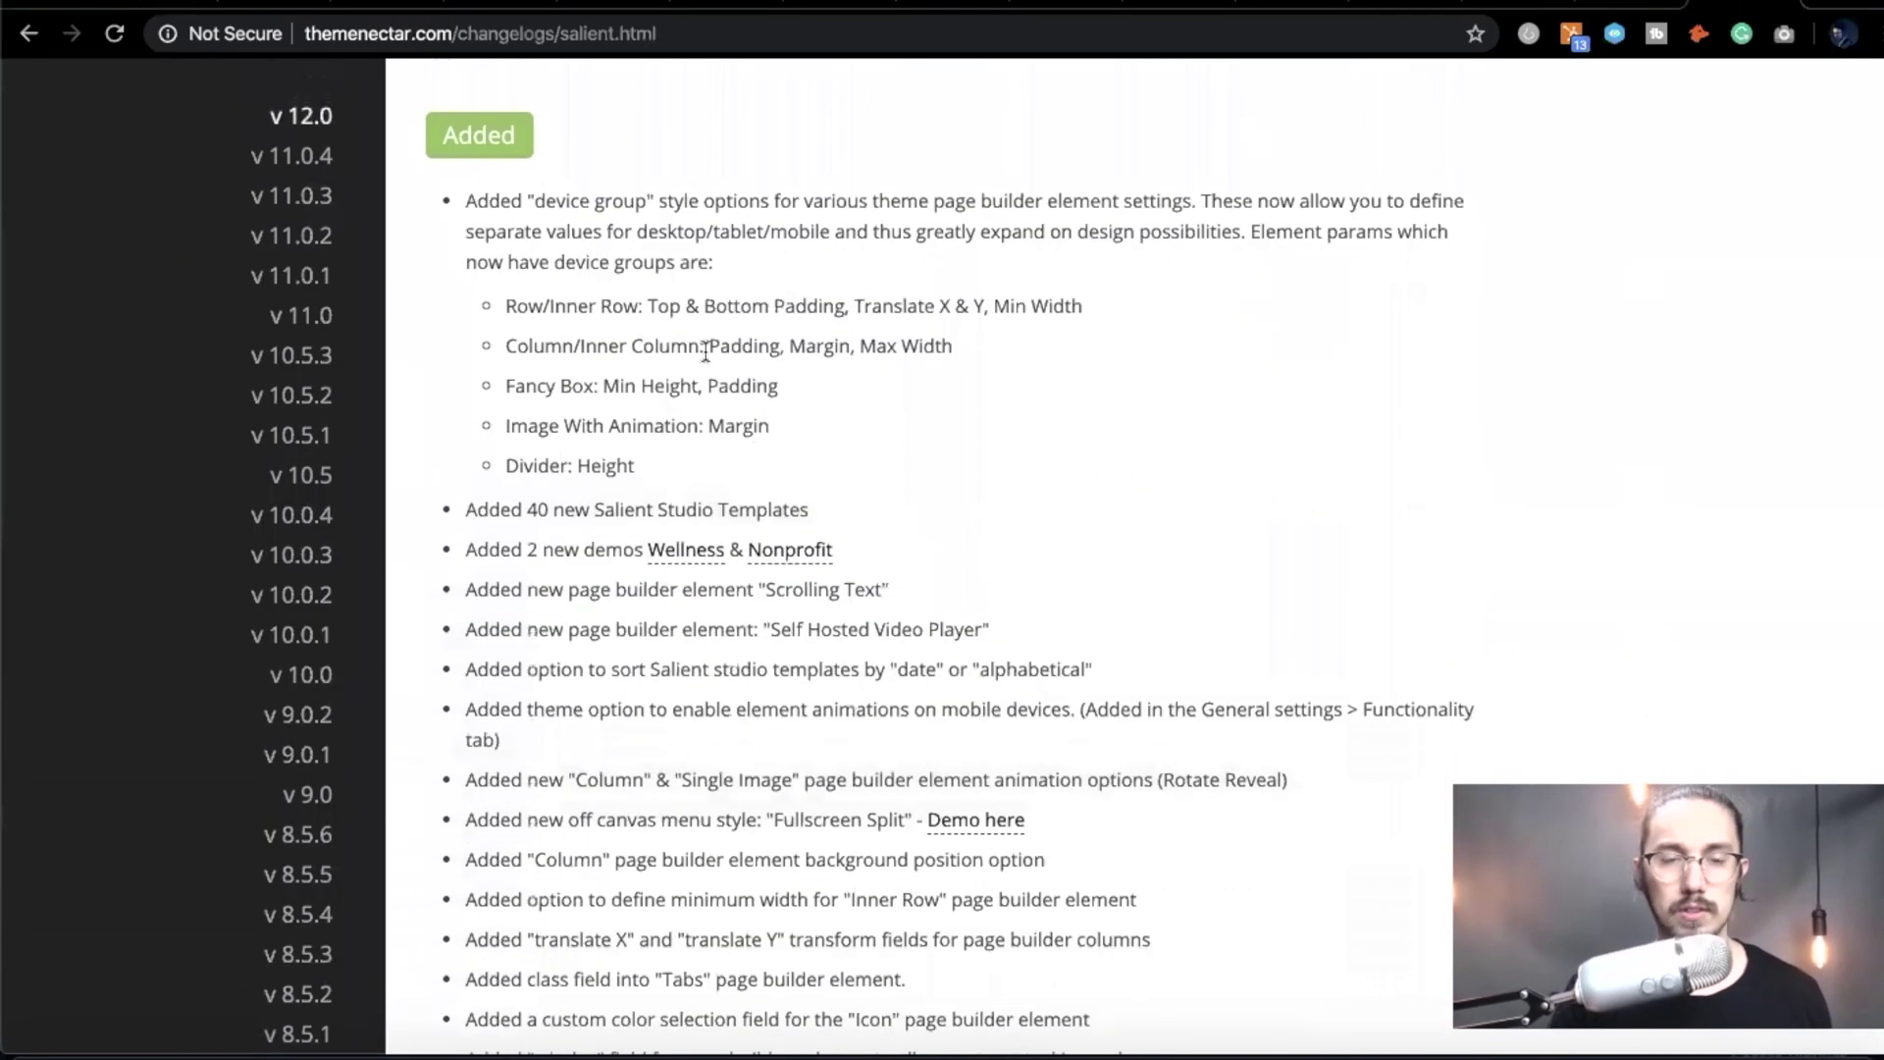
scroll(706, 351, down, 3)
scroll(702, 339, up, 5)
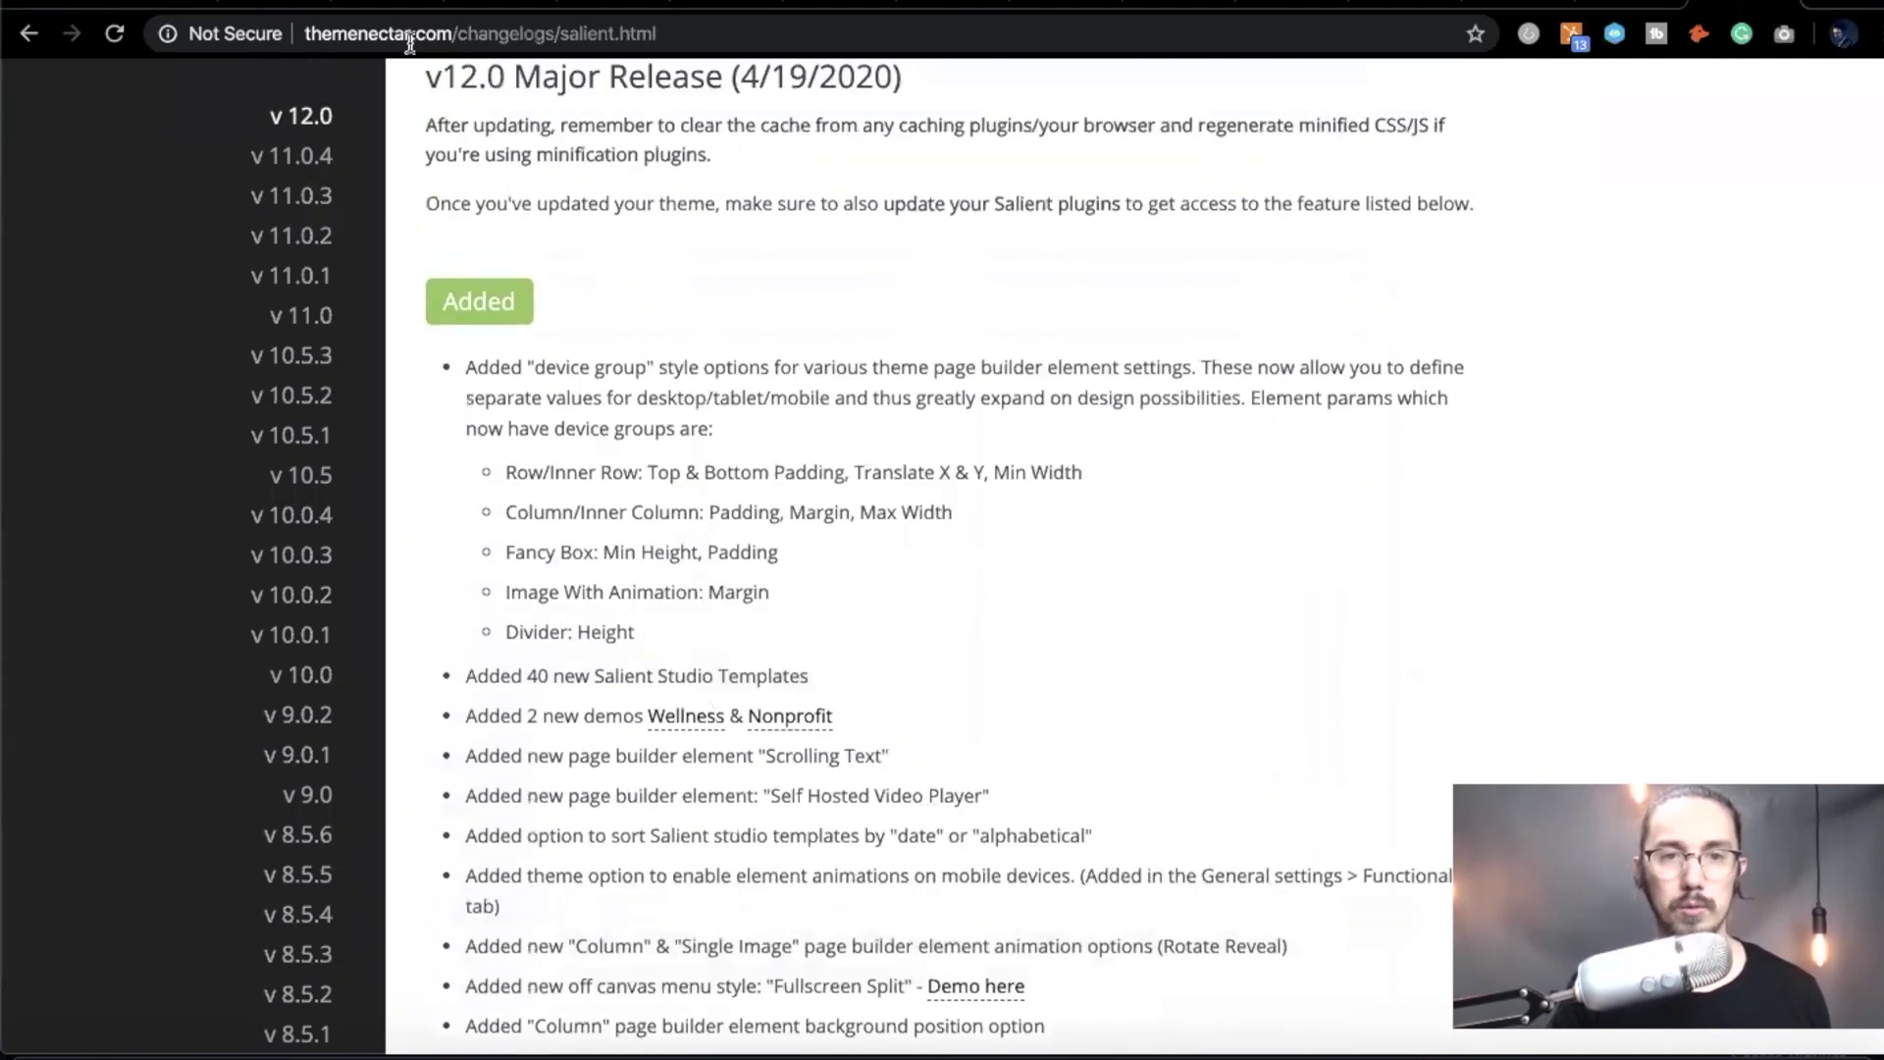
scroll(605, 473, down, 3)
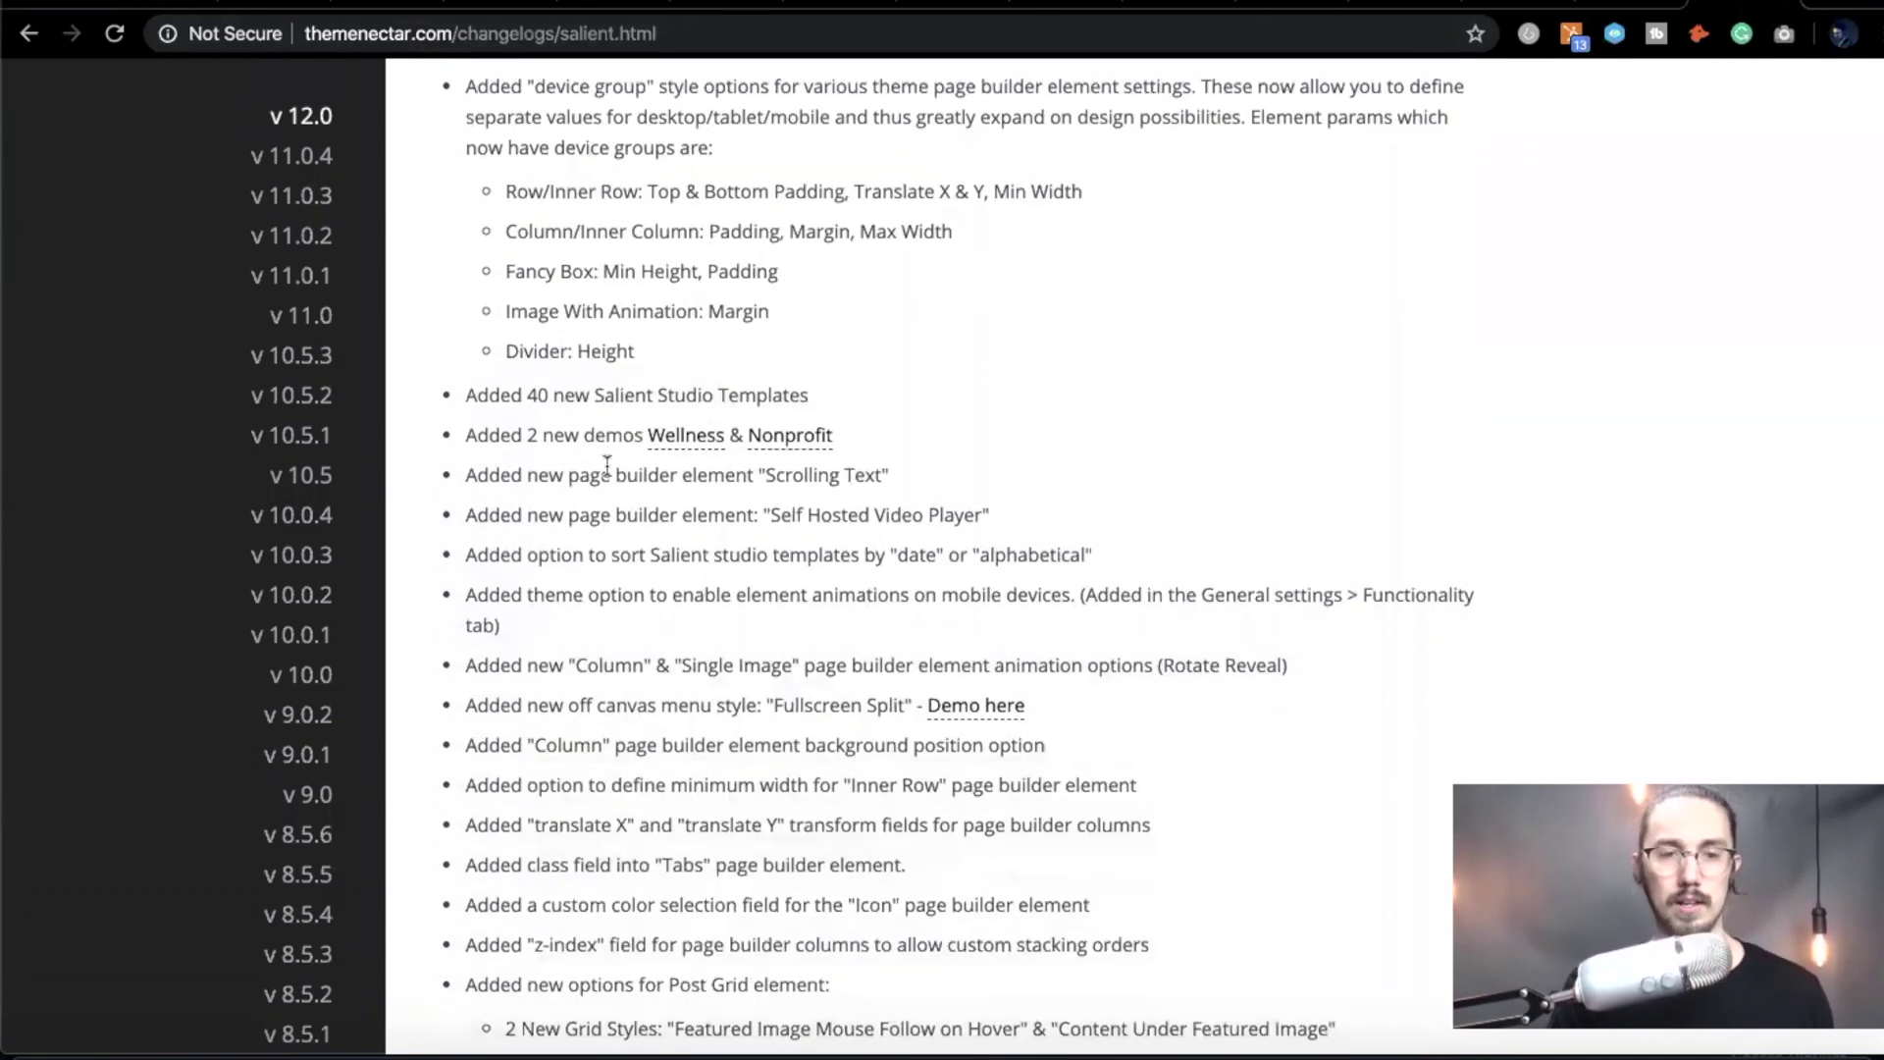
scroll(461, 624, down, 4)
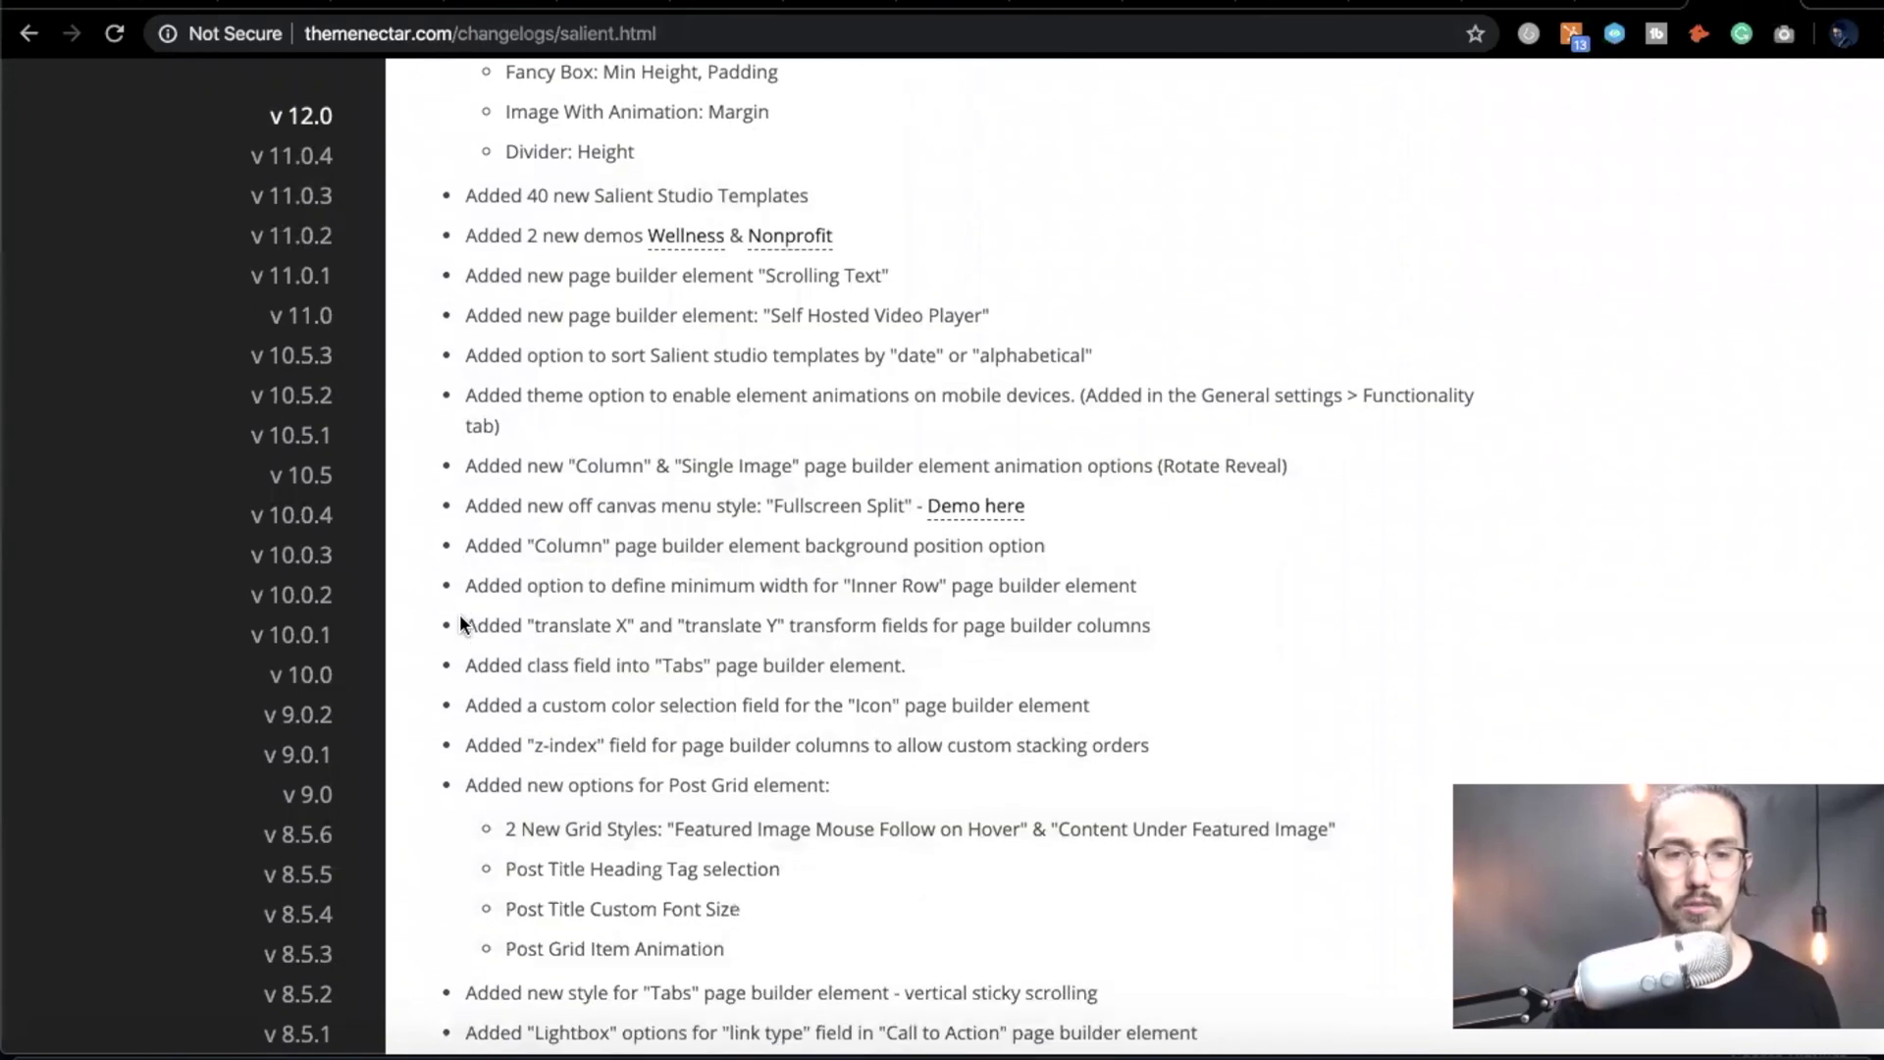
scroll(461, 624, down, 5)
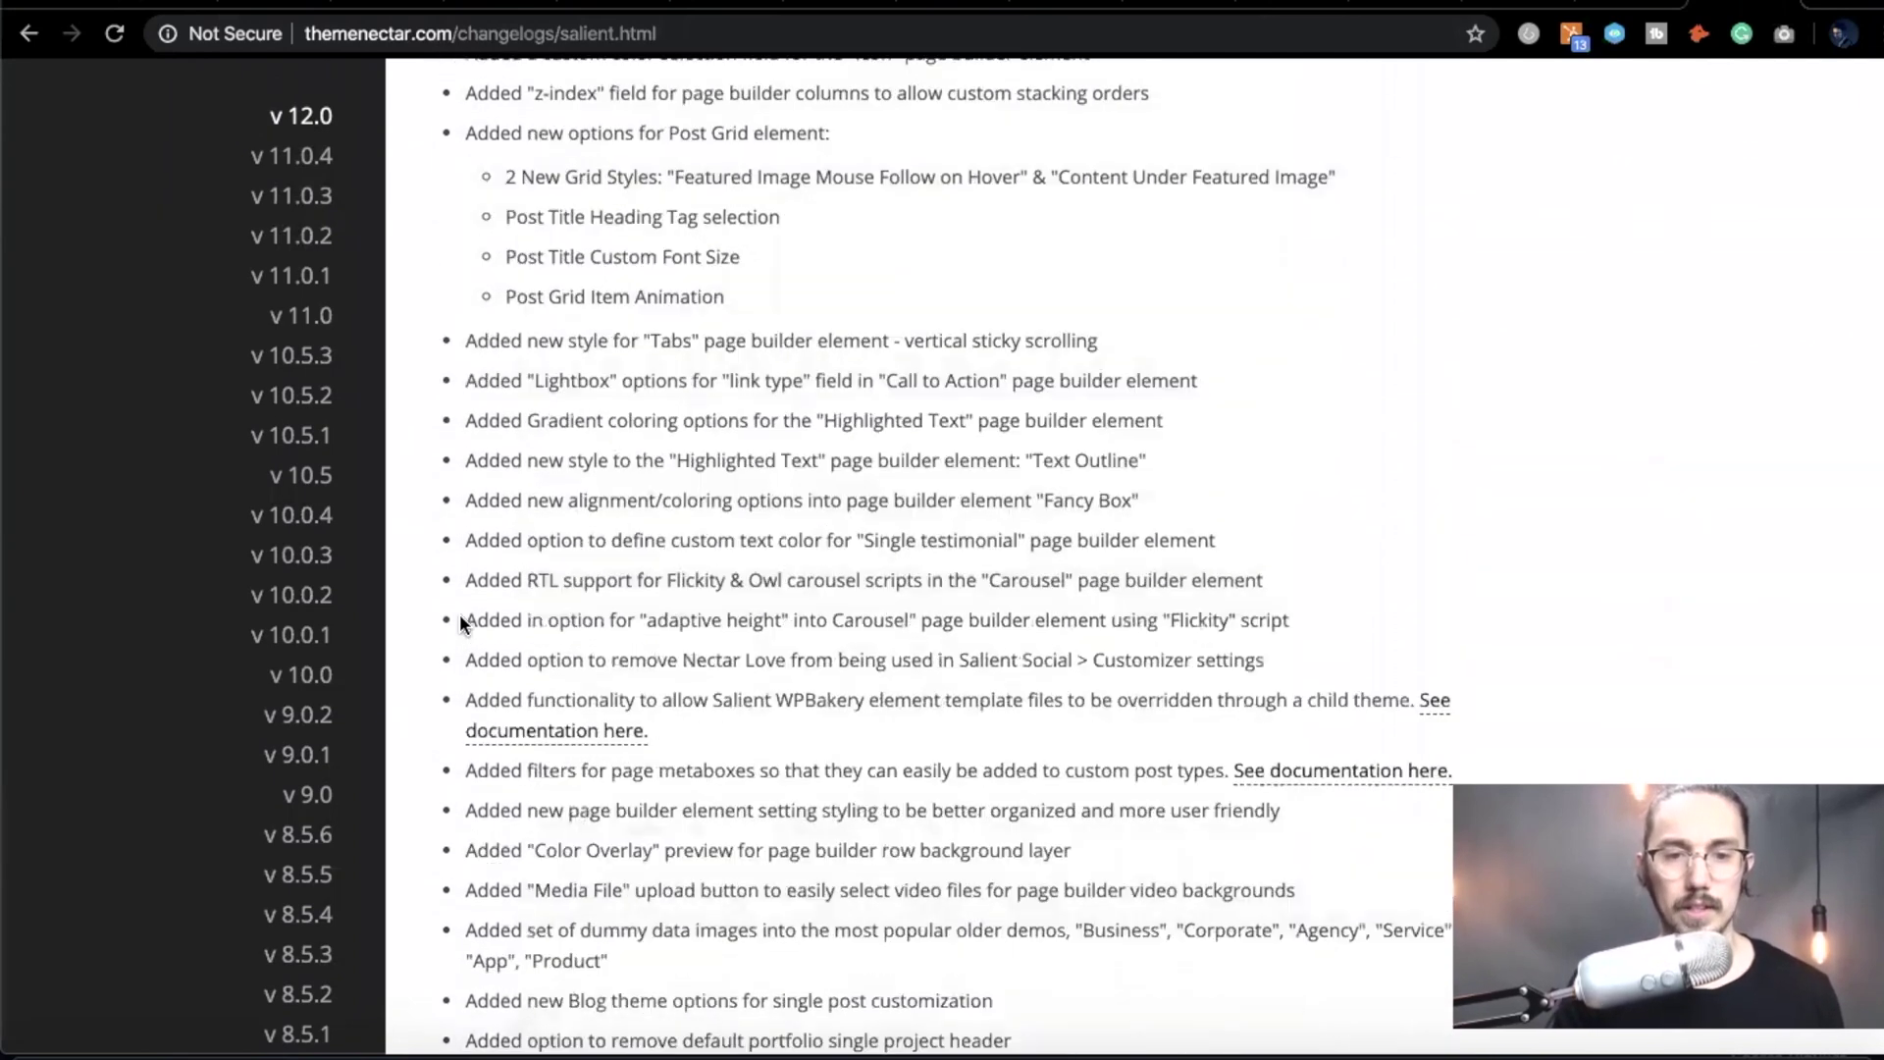
scroll(459, 614, up, 1)
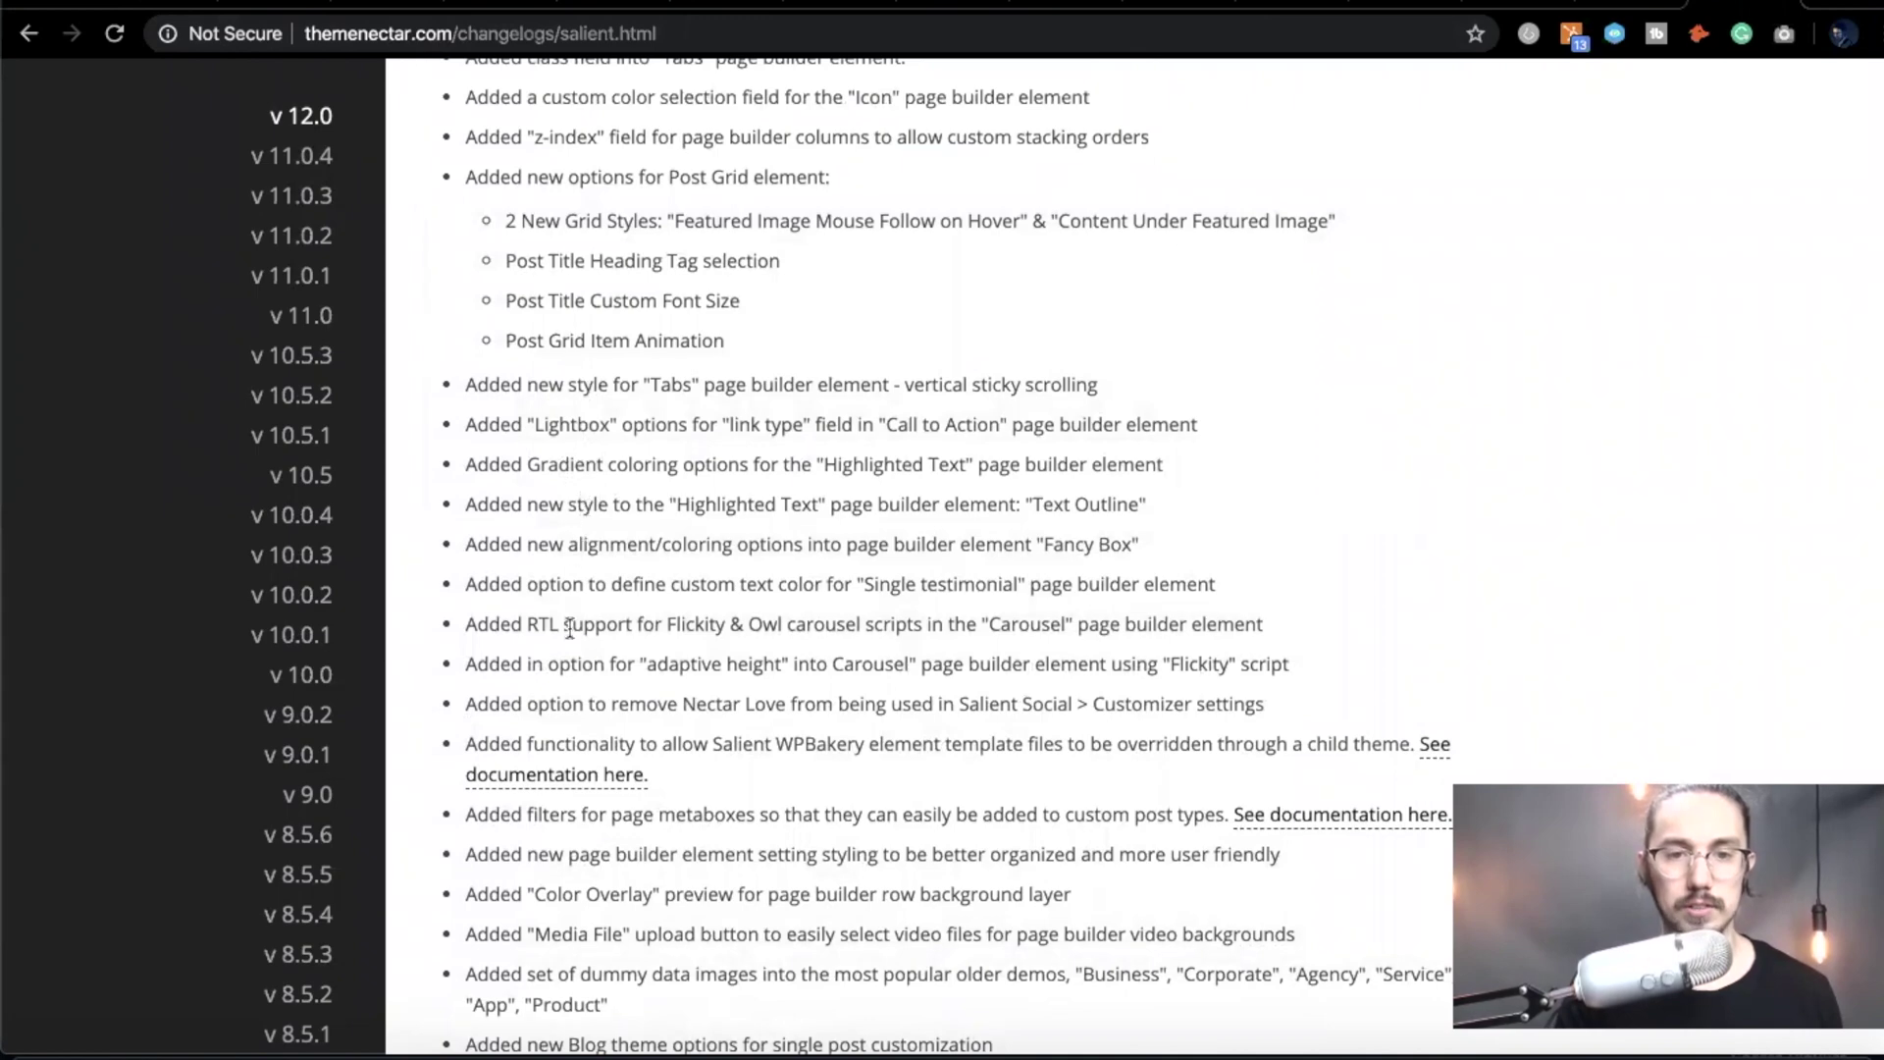
scroll(569, 628, down, 4)
scroll(568, 628, up, 12)
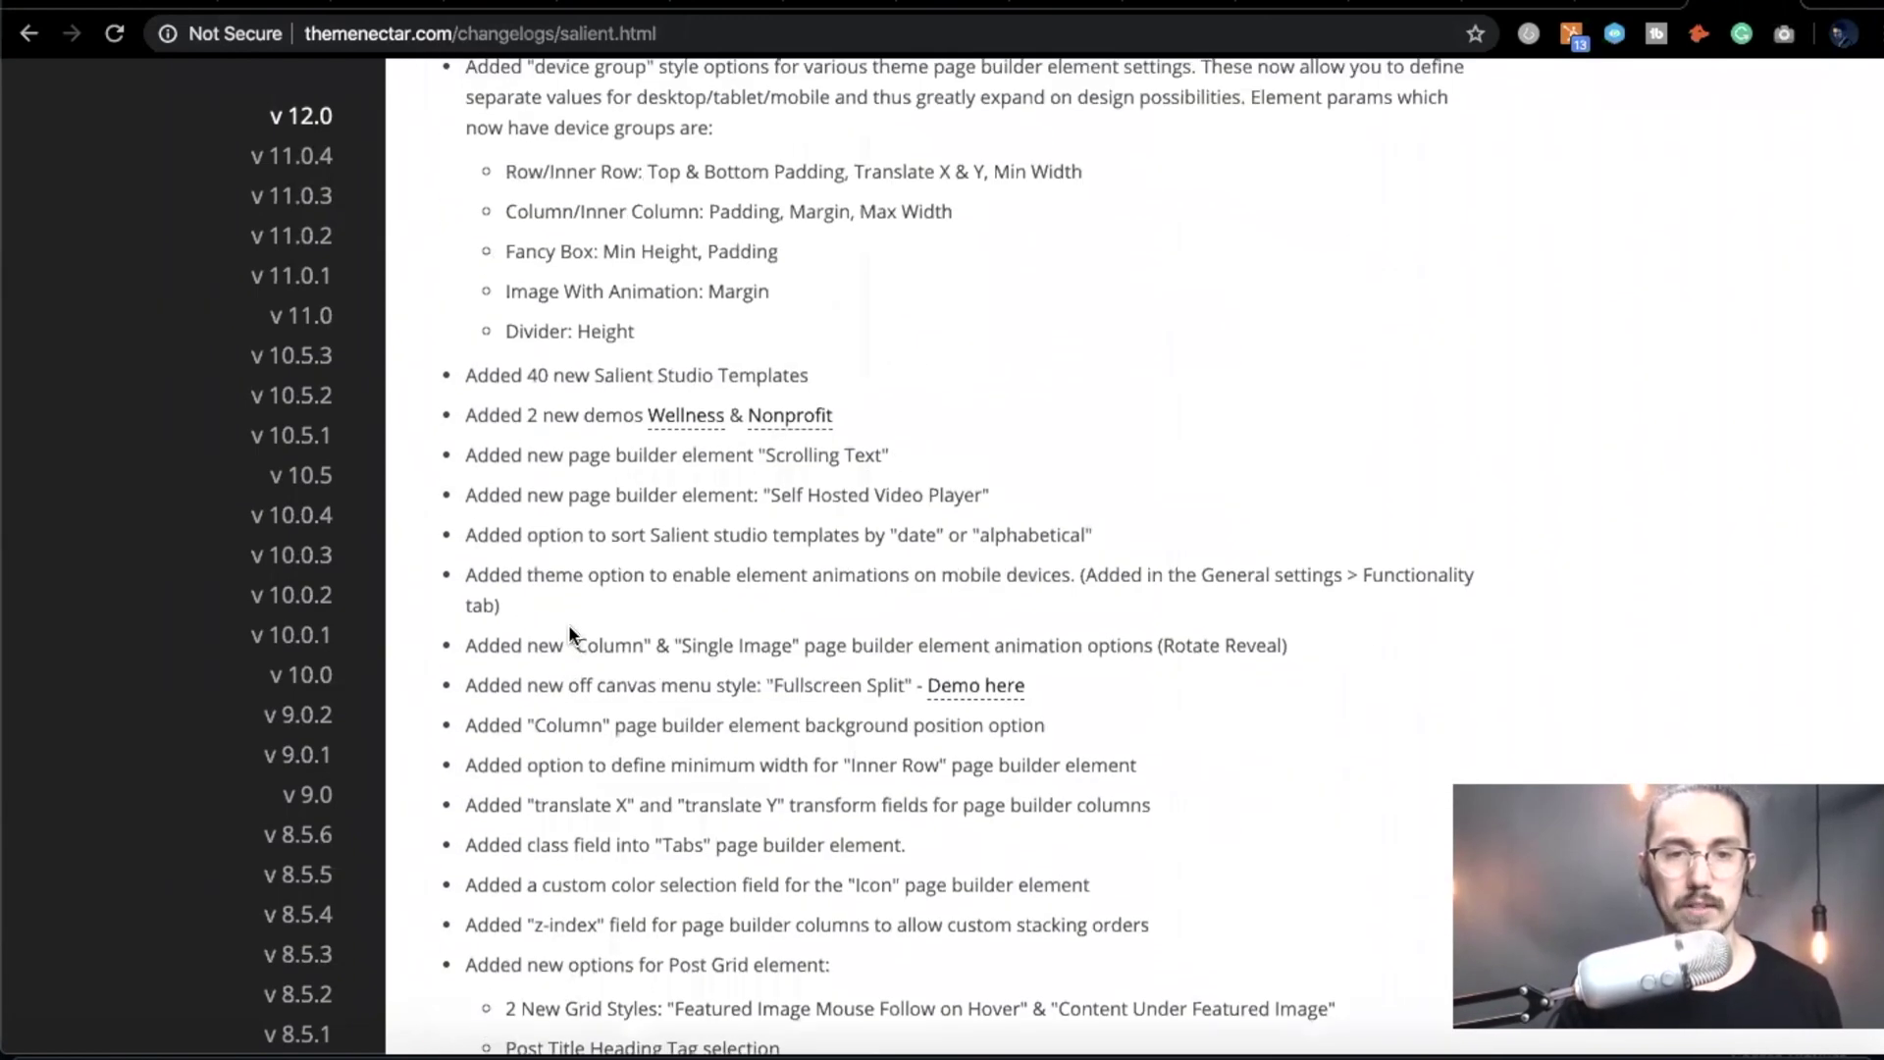
scroll(568, 624, up, 1)
scroll(568, 624, down, 15)
scroll(569, 625, up, 18)
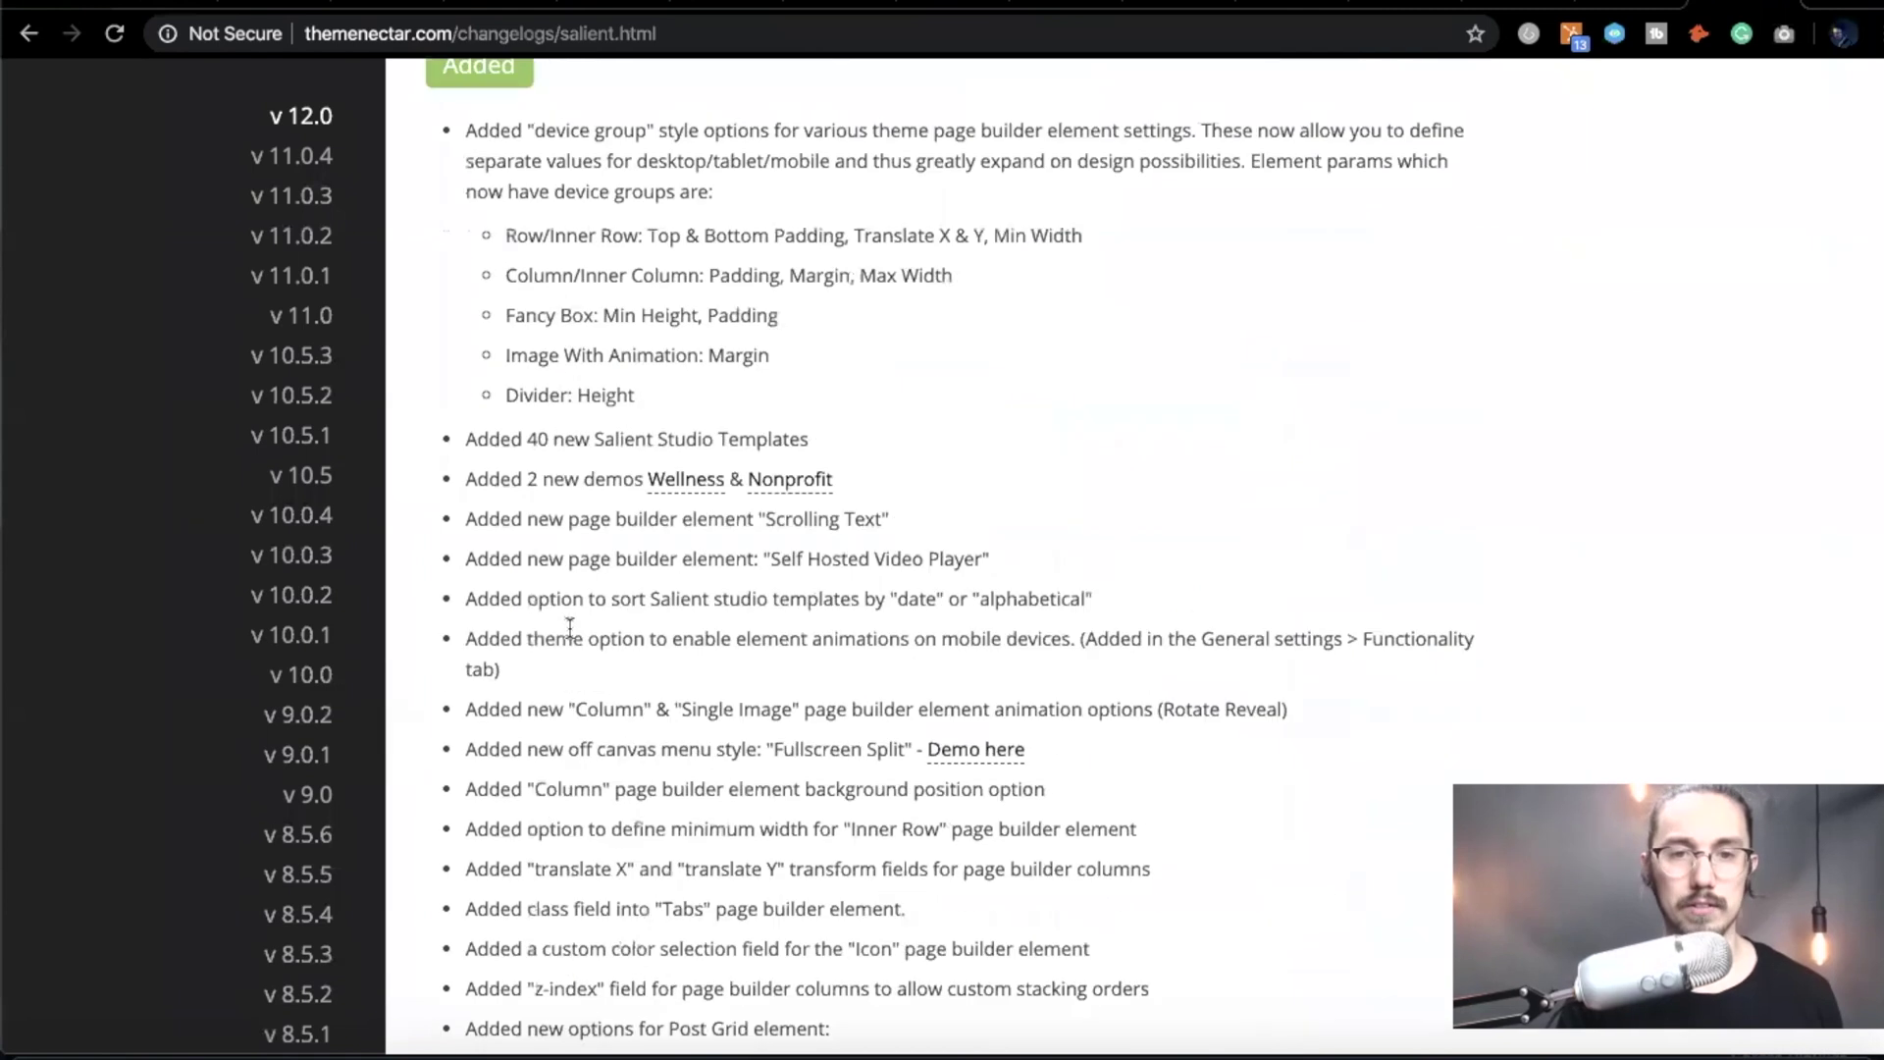
scroll(550, 392, up, 1)
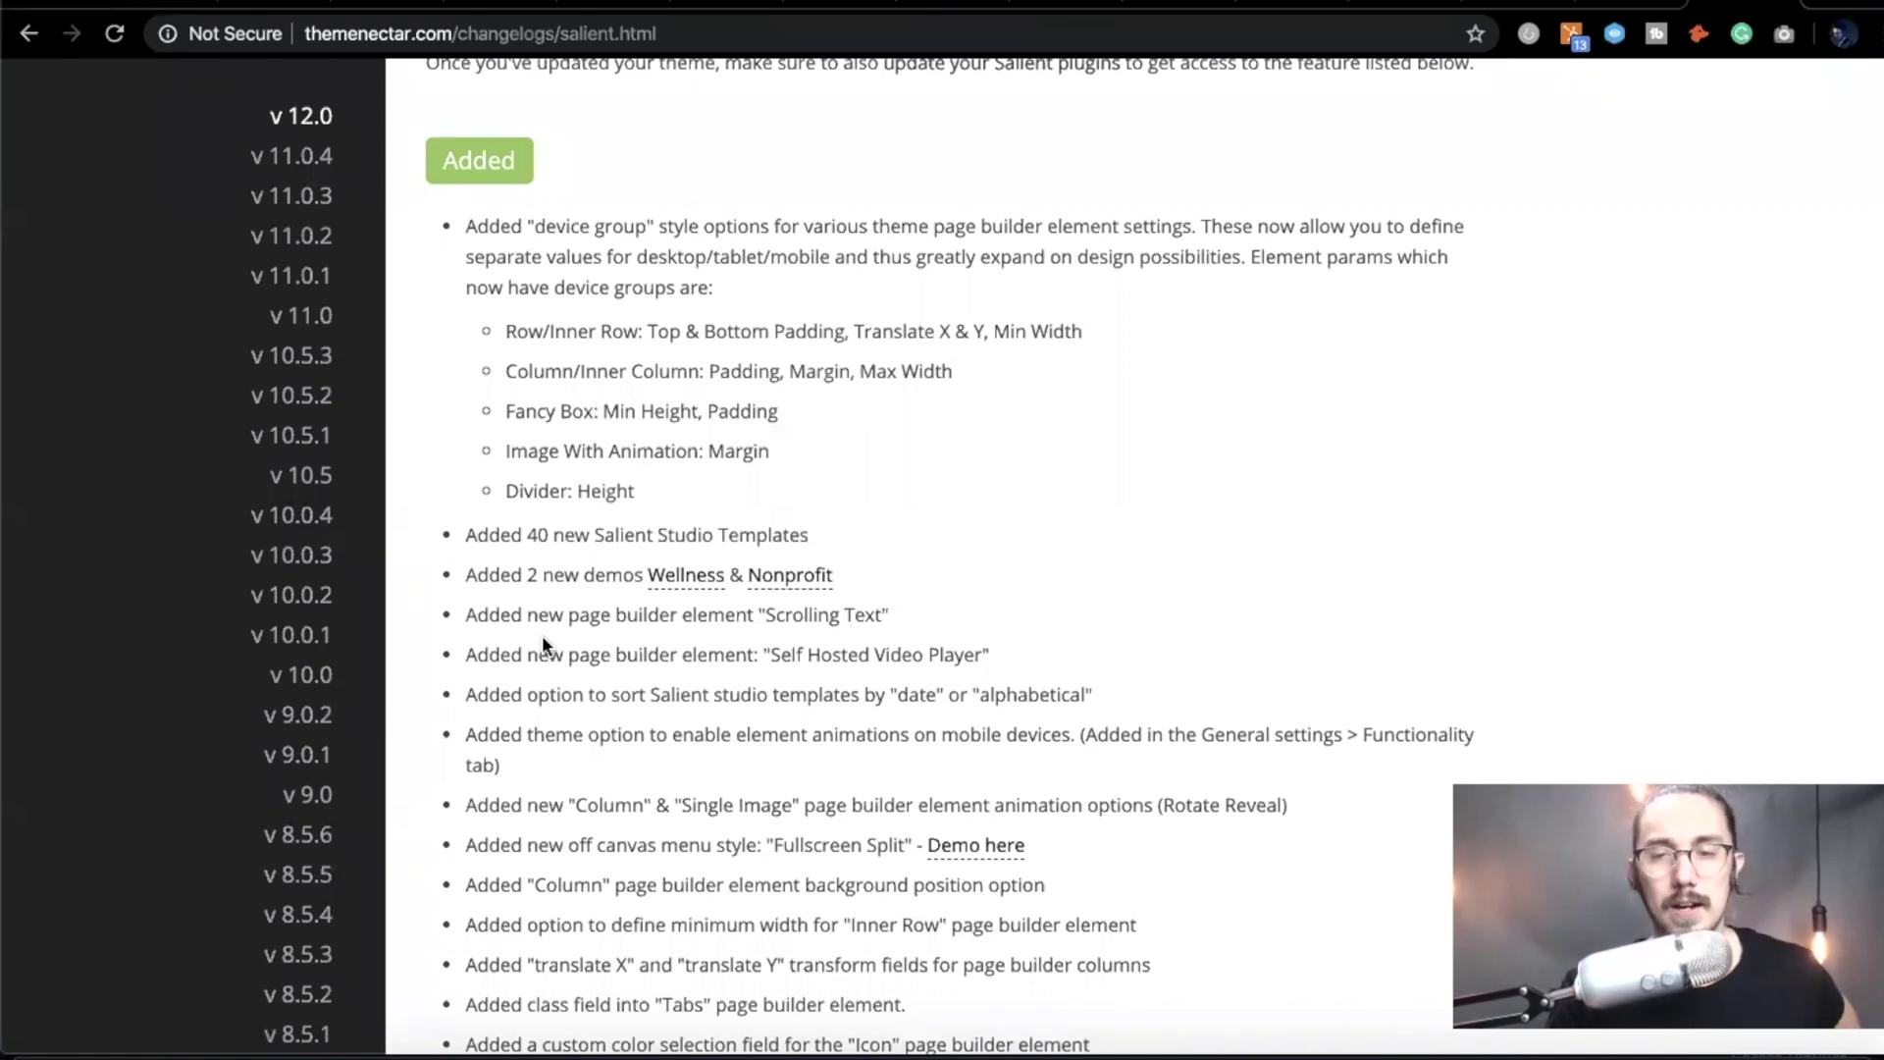
scroll(532, 743, down, 2)
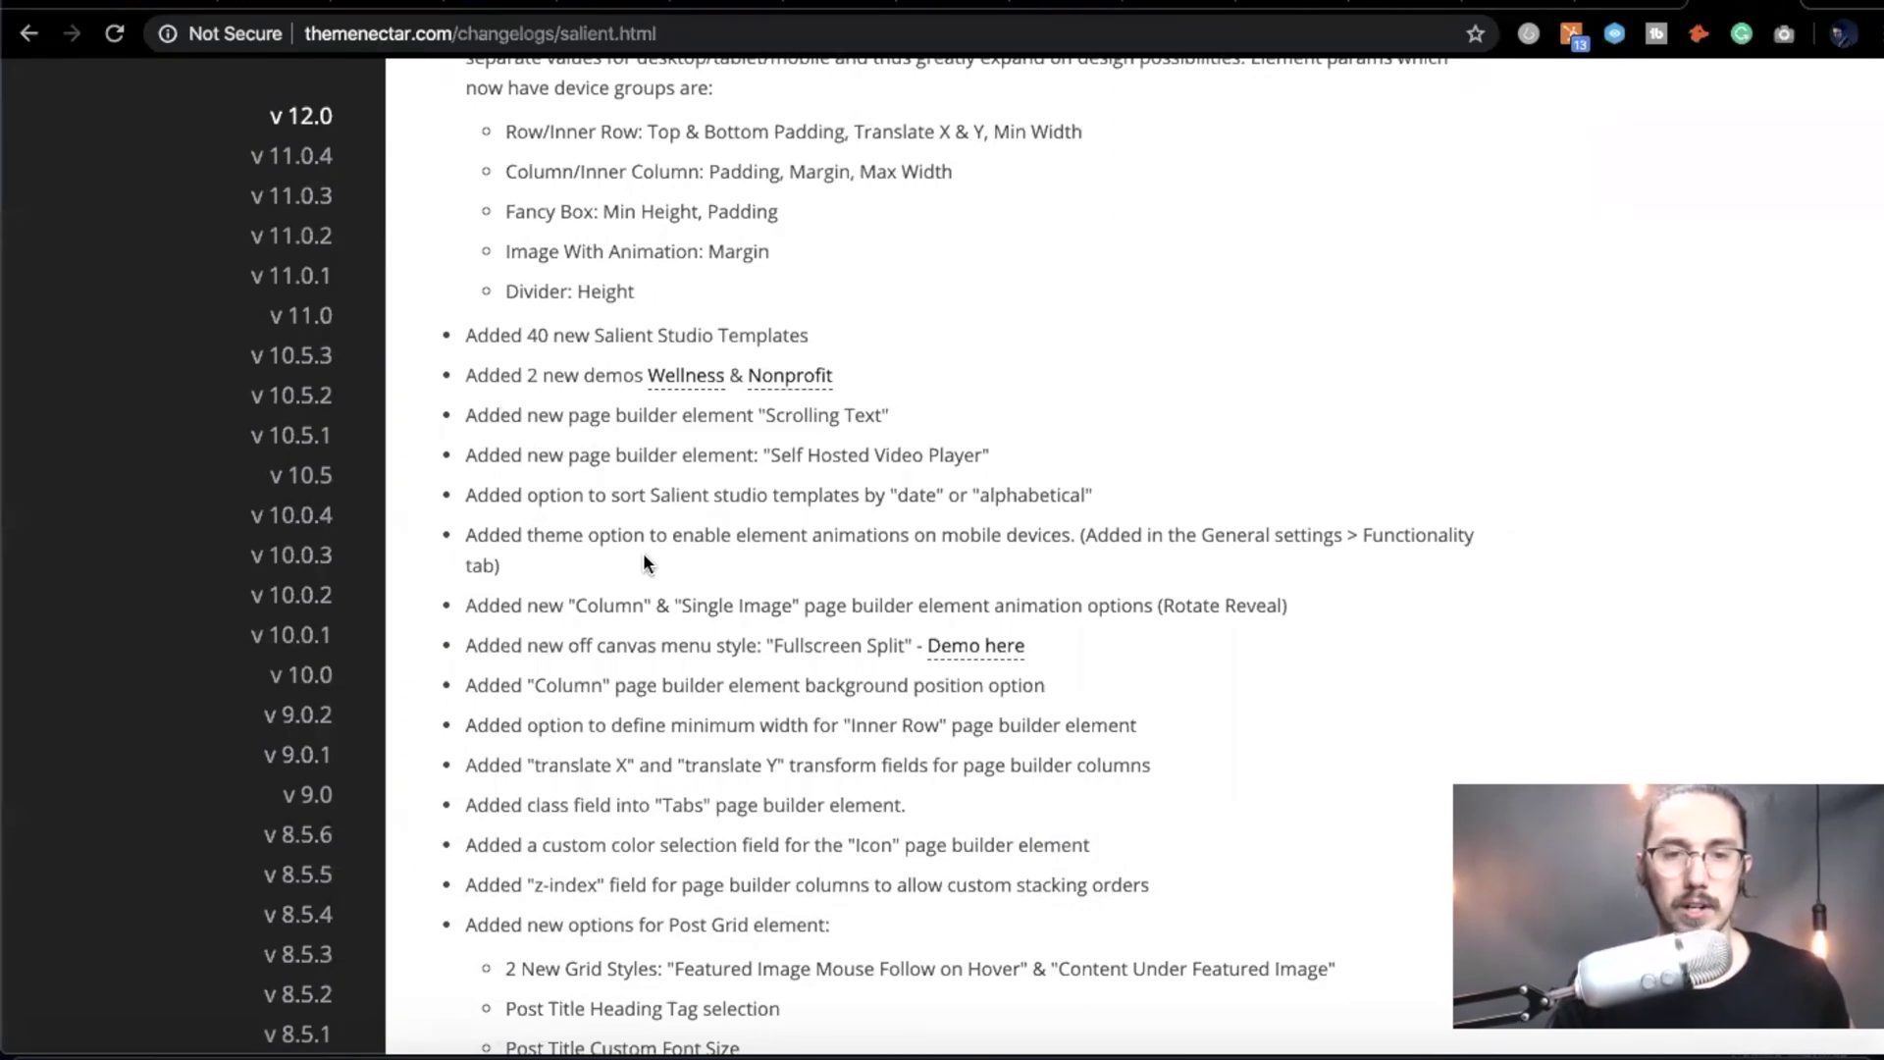
scroll(538, 495, down, 1)
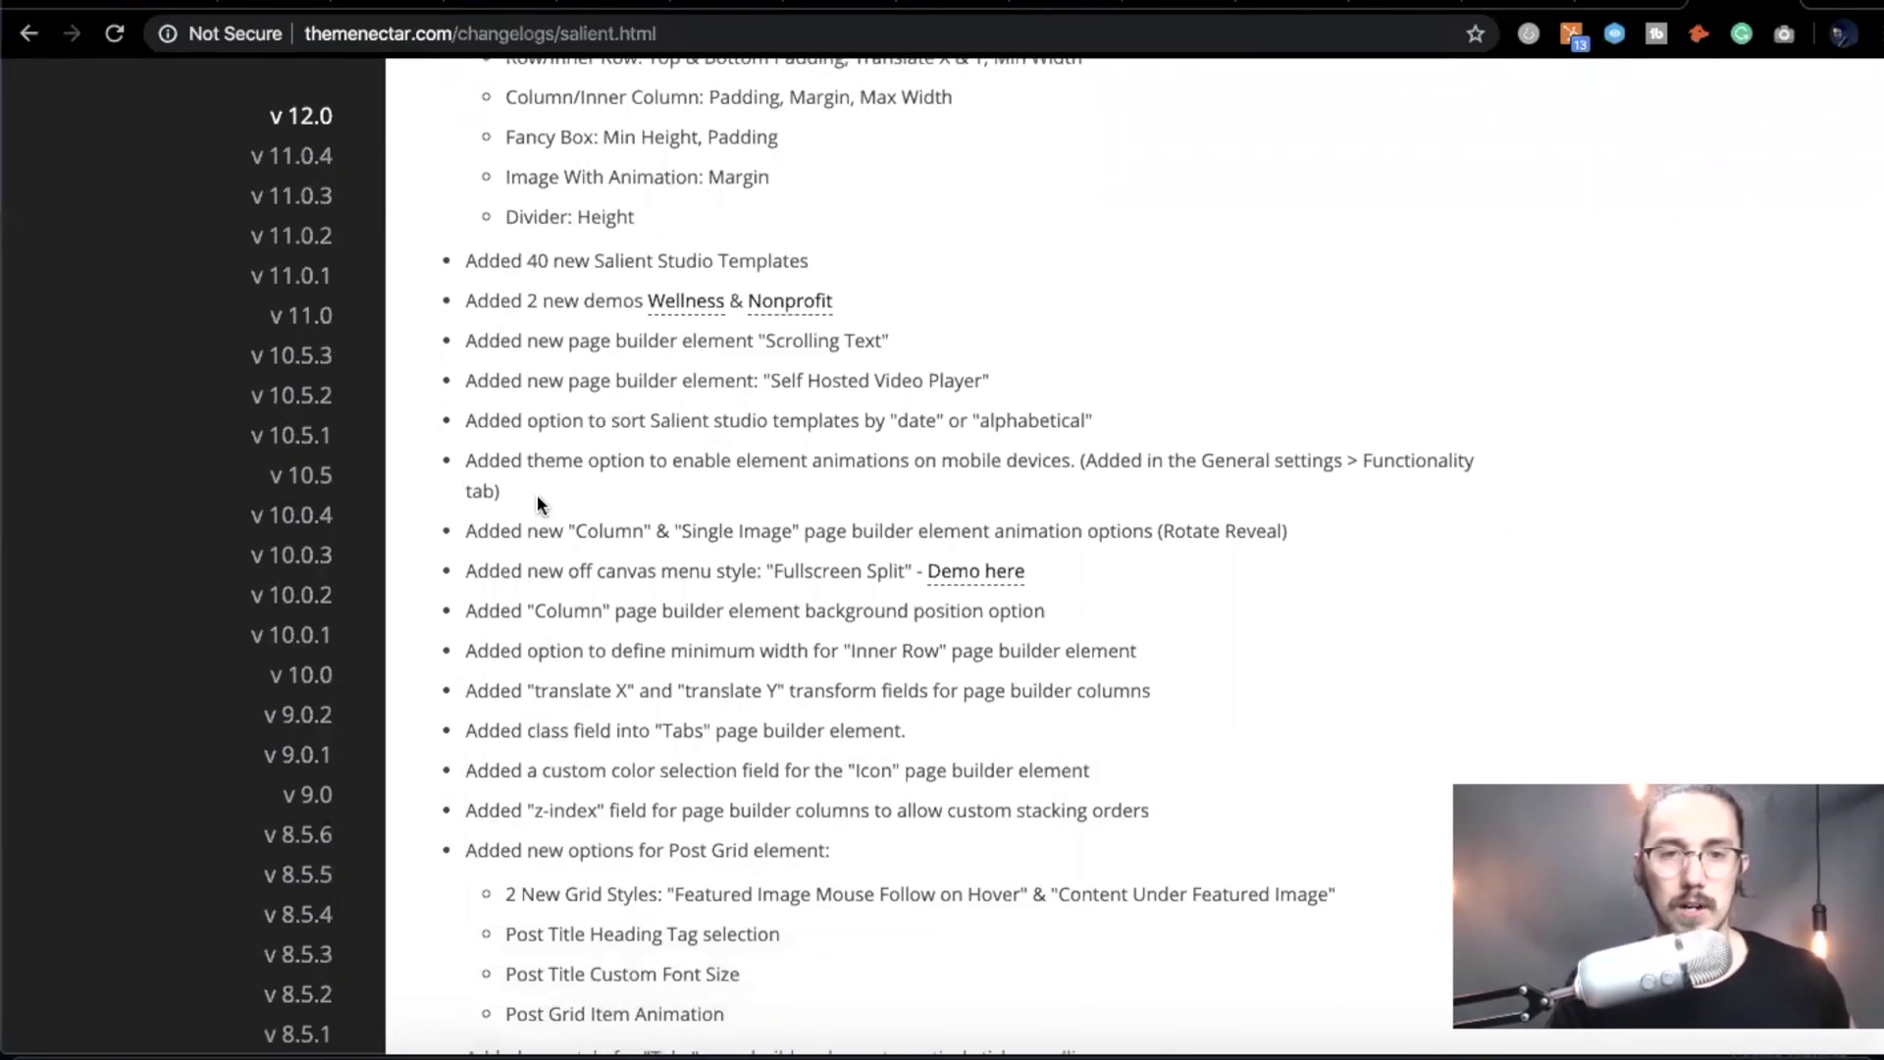
scroll(538, 501, down, 1)
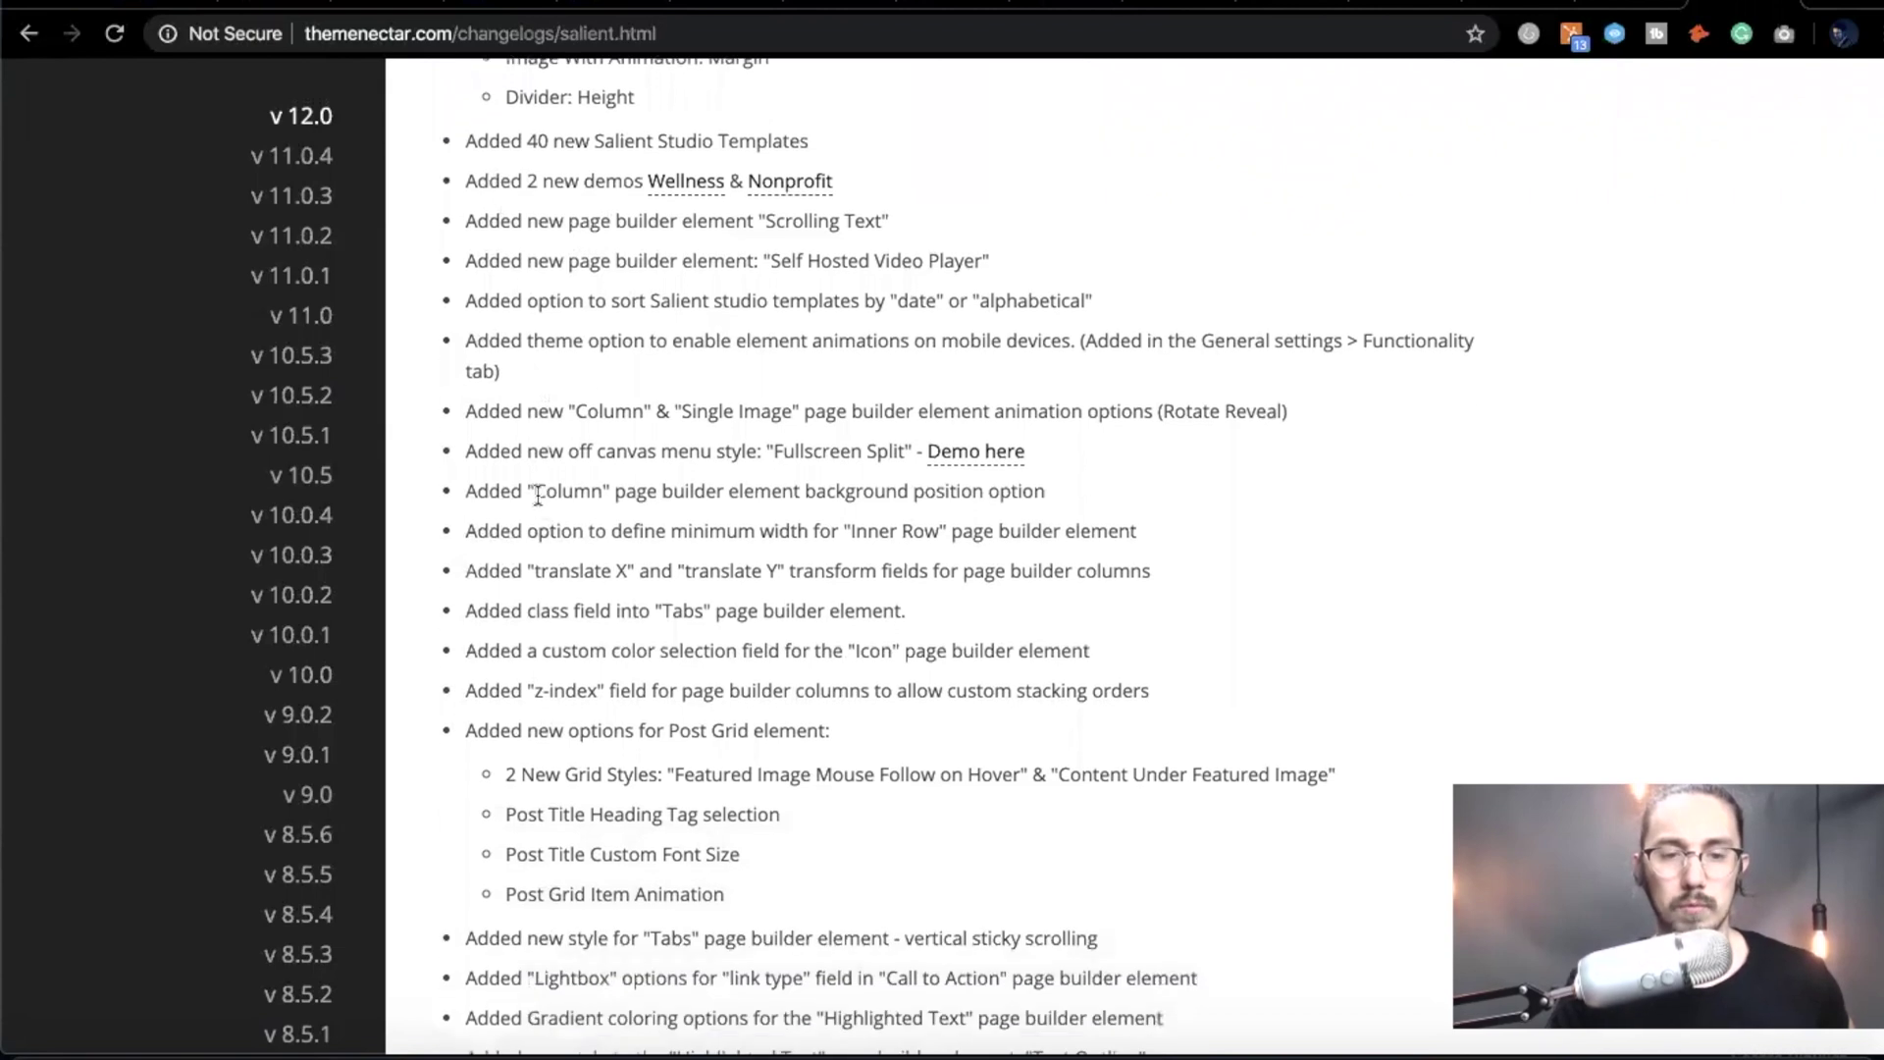
scroll(538, 494, down, 1)
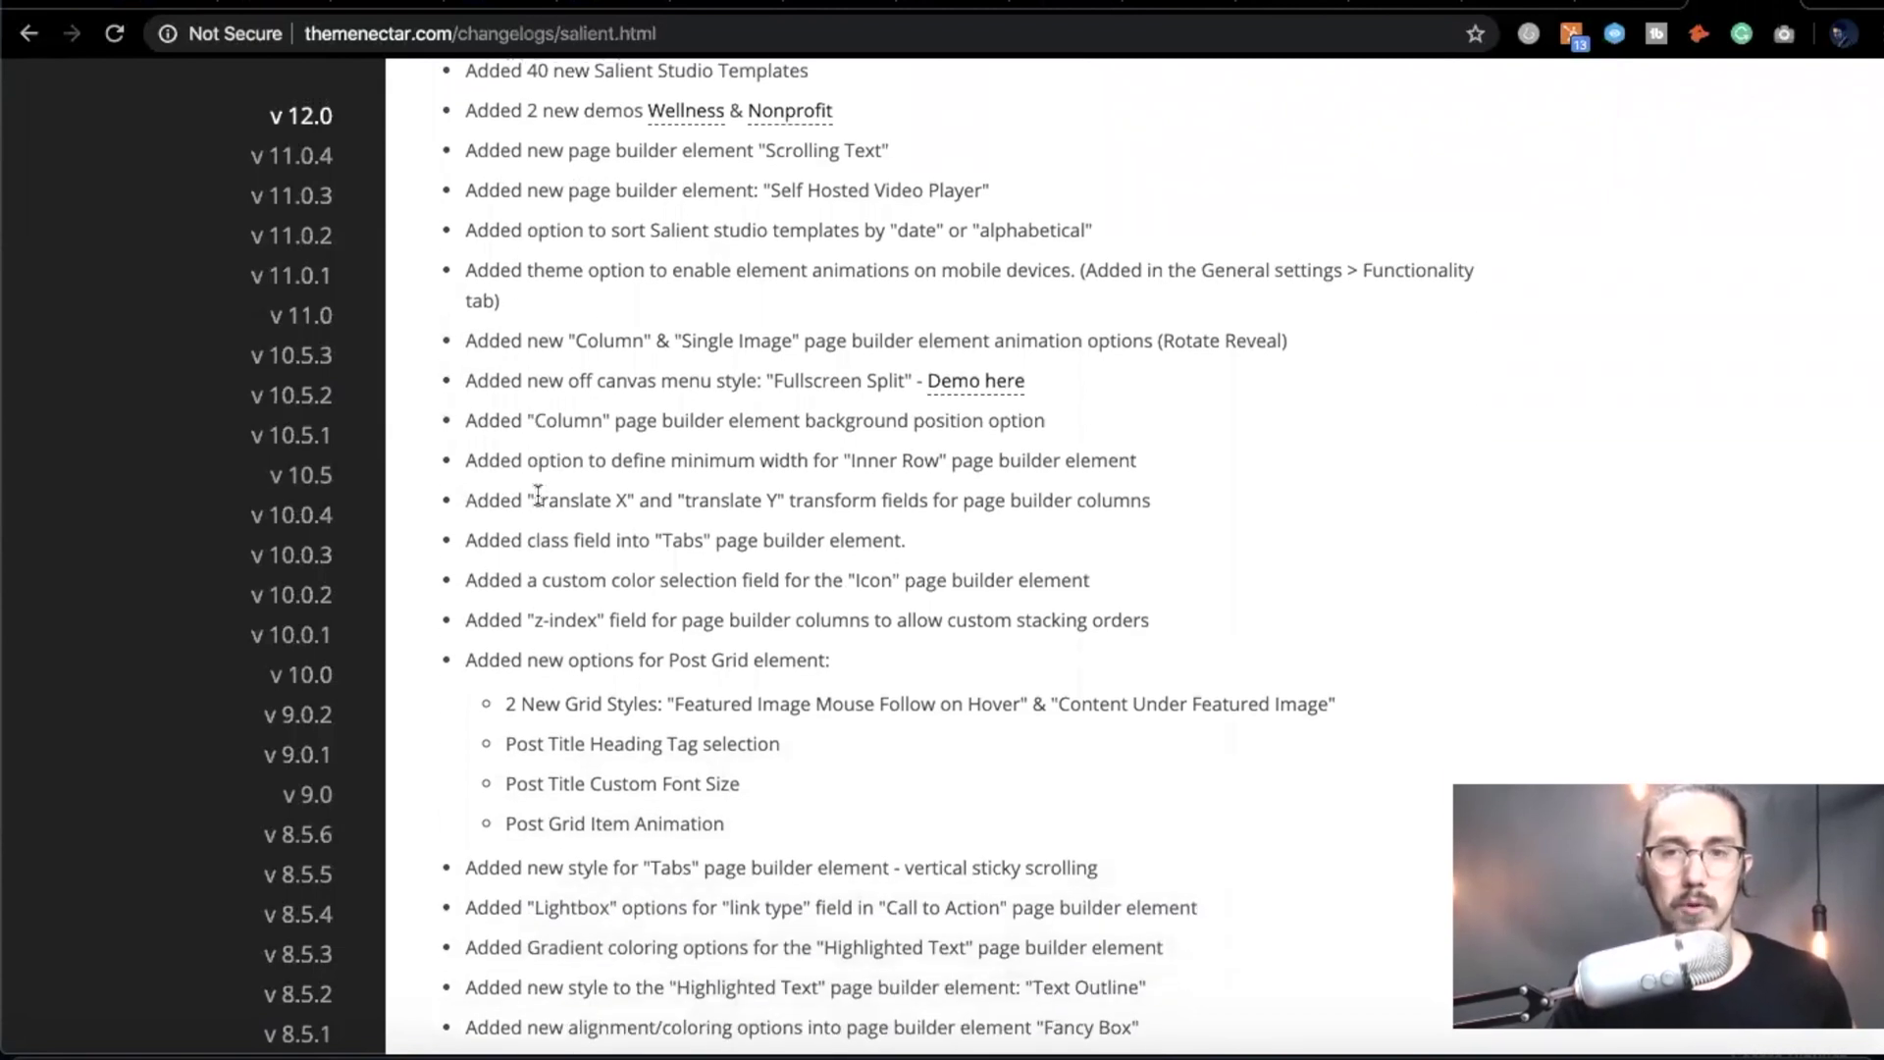
scroll(538, 495, up, 4)
- Switch to the Salient Wellness demo and scroll around its 'Outside Health Starts Inside' hero
click(1504, 4)
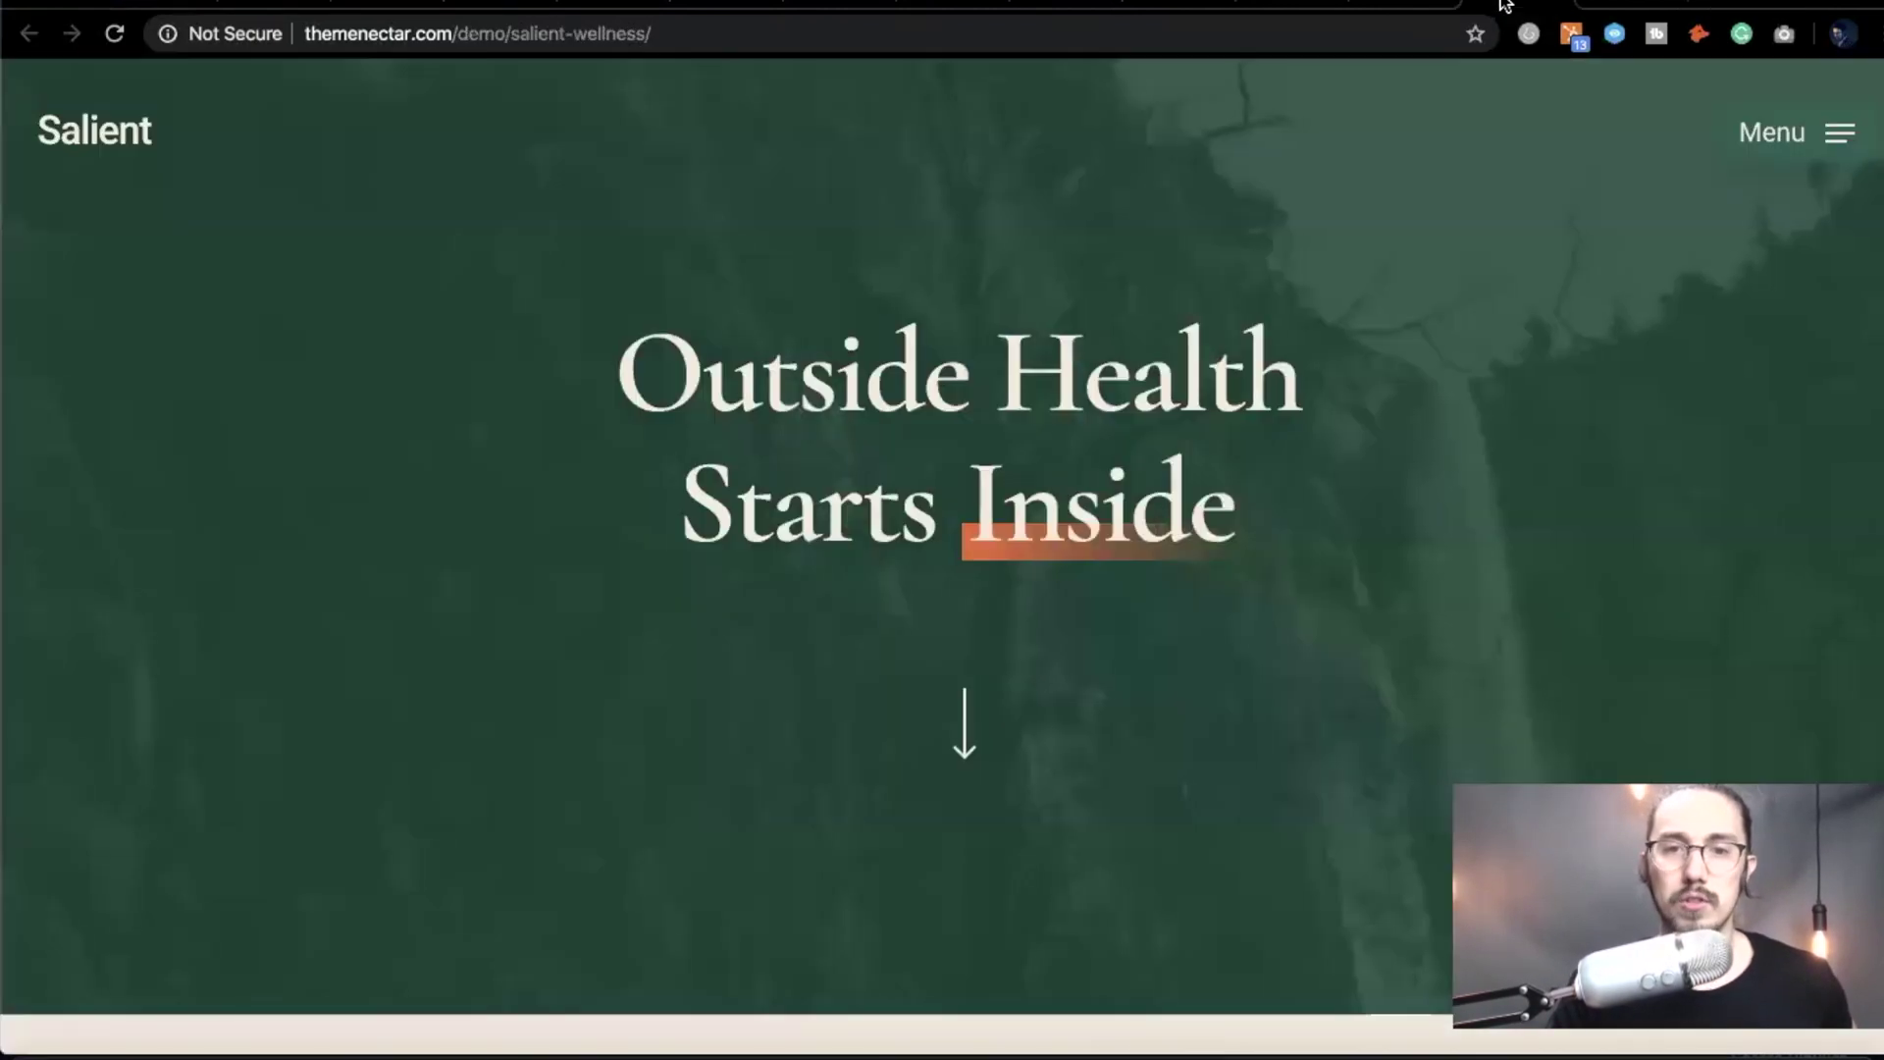
scroll(803, 588, down, 5)
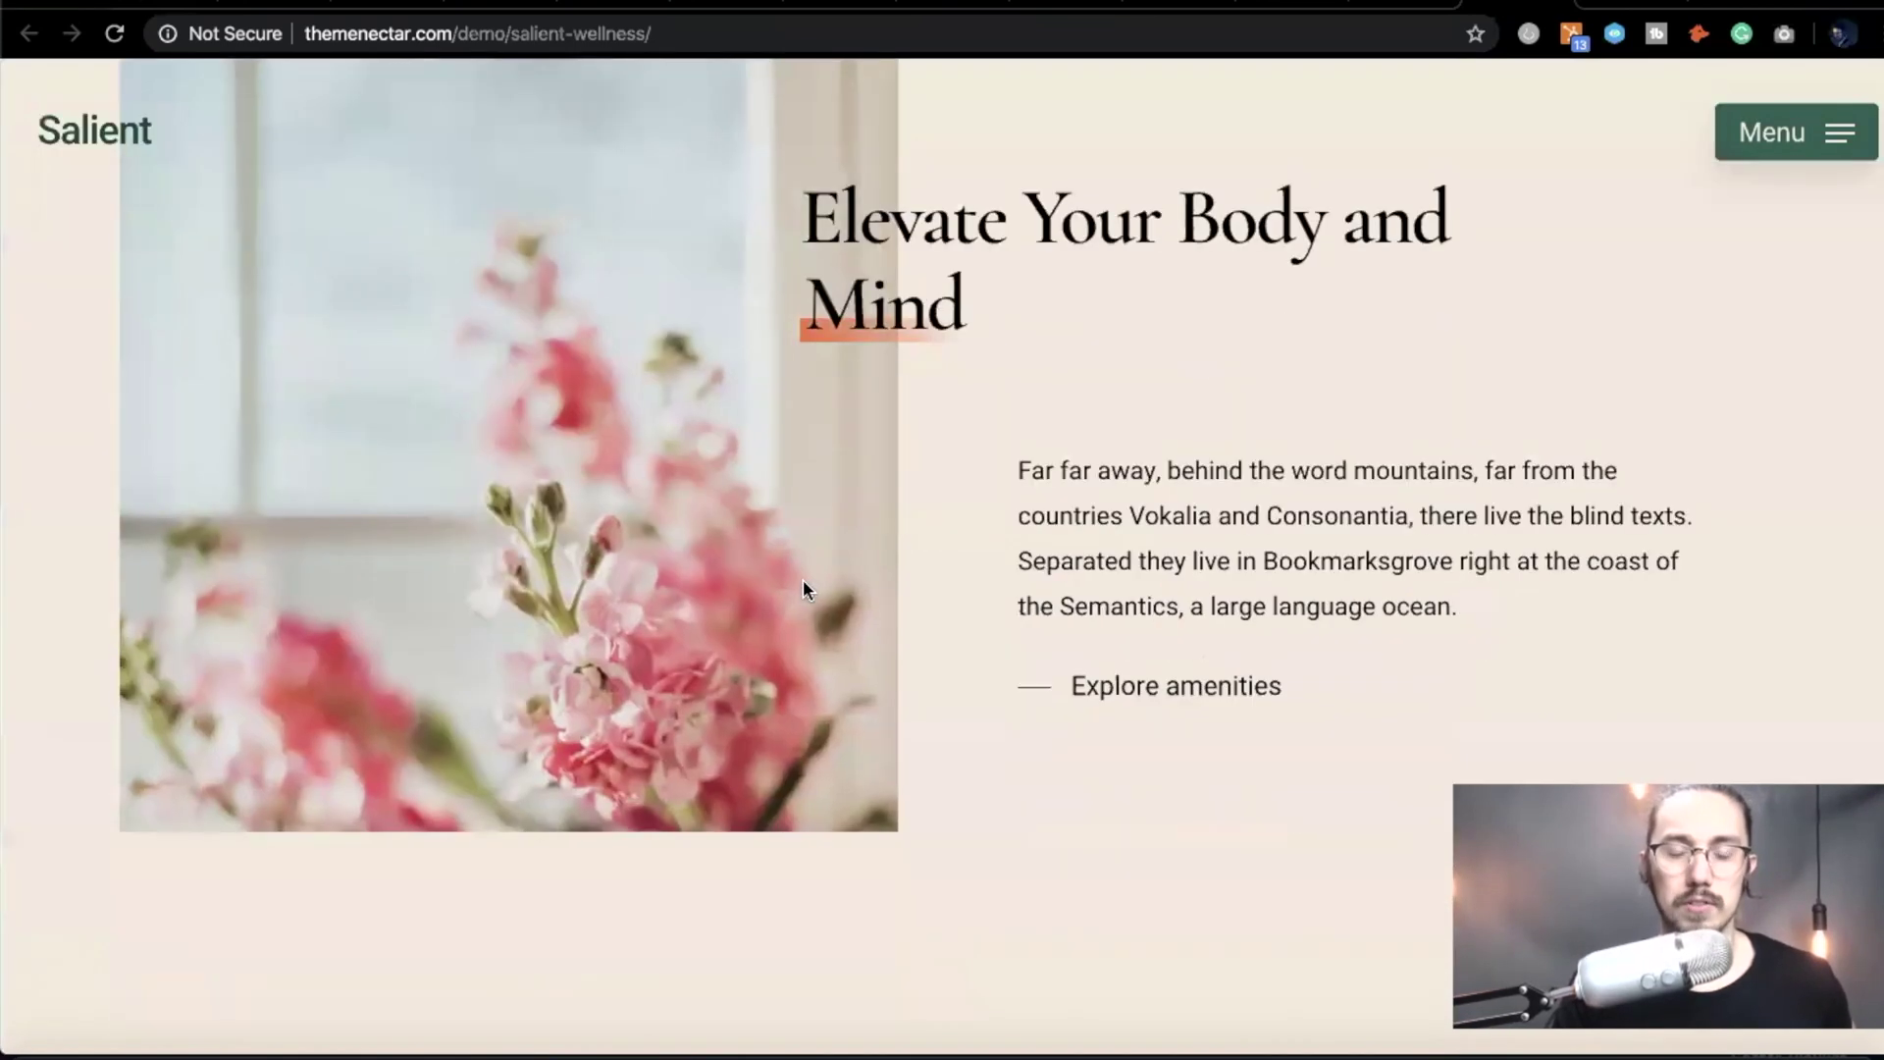
scroll(802, 588, up, 10)
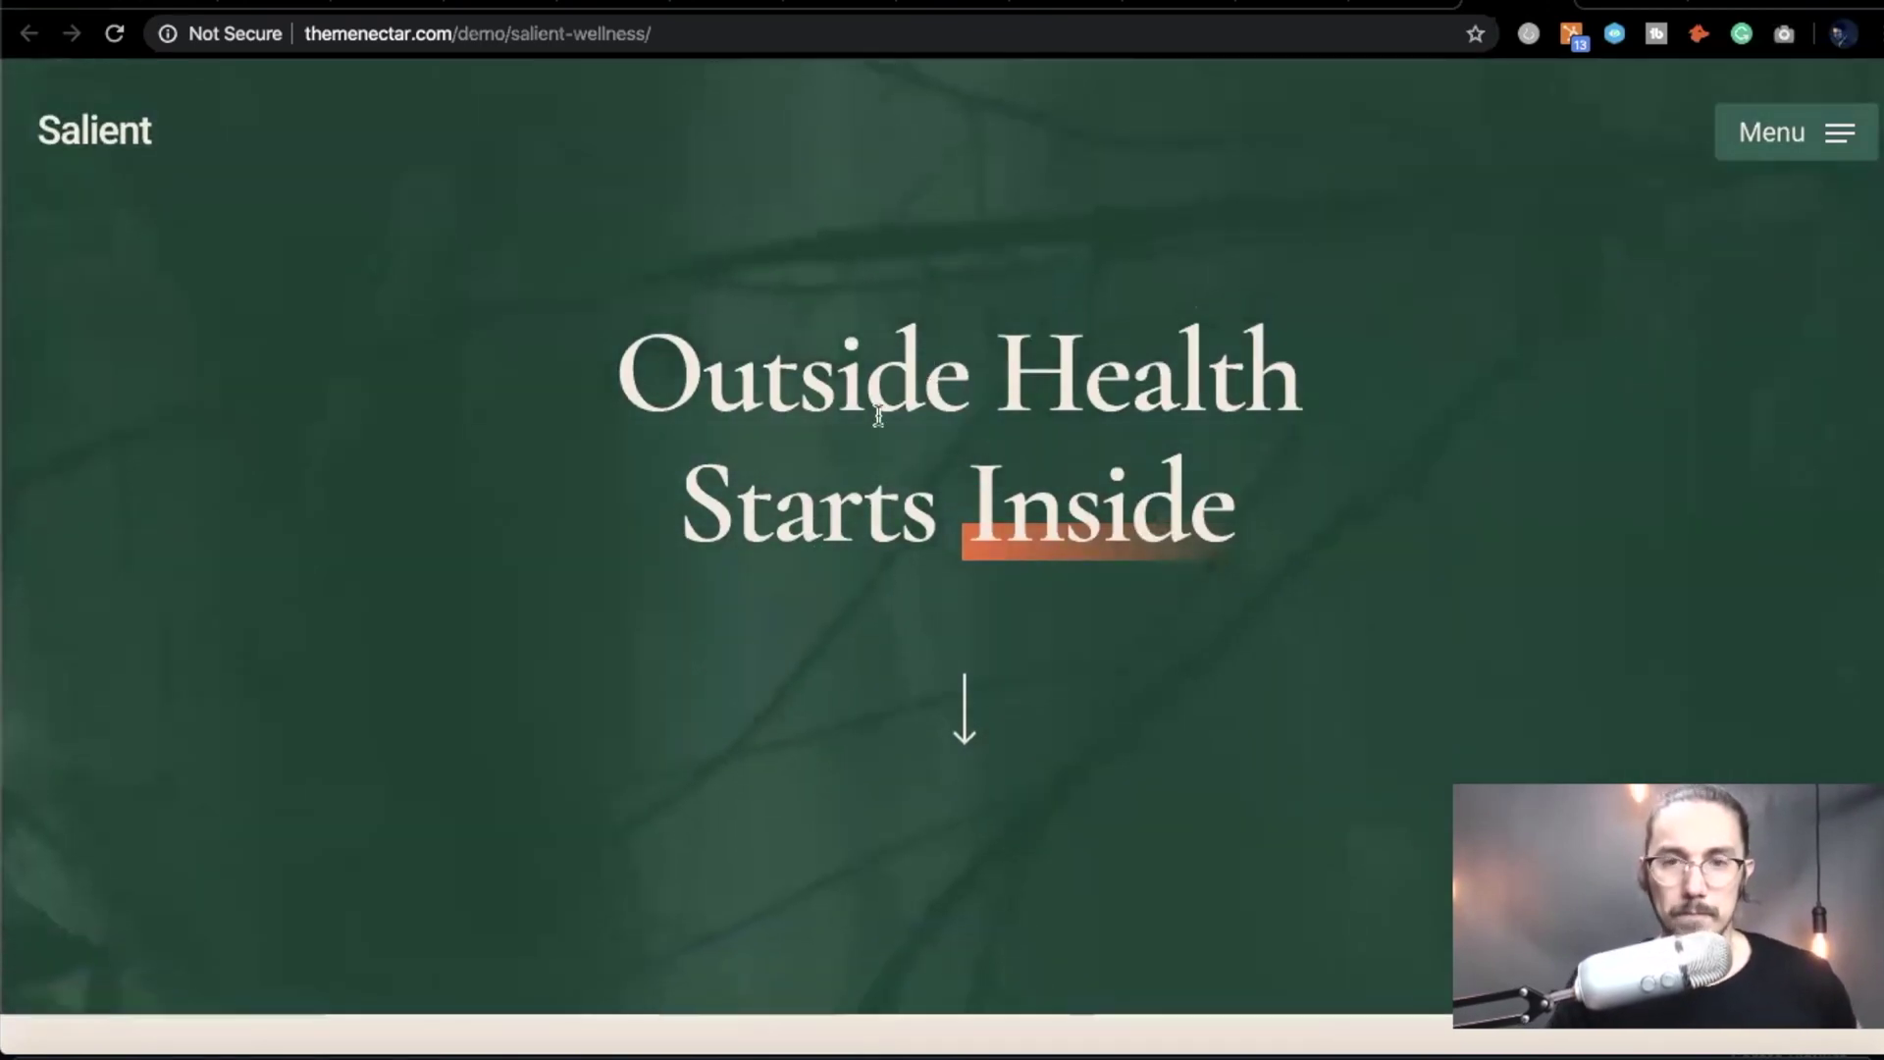
scroll(874, 412, down, 3)
scroll(883, 421, up, 3)
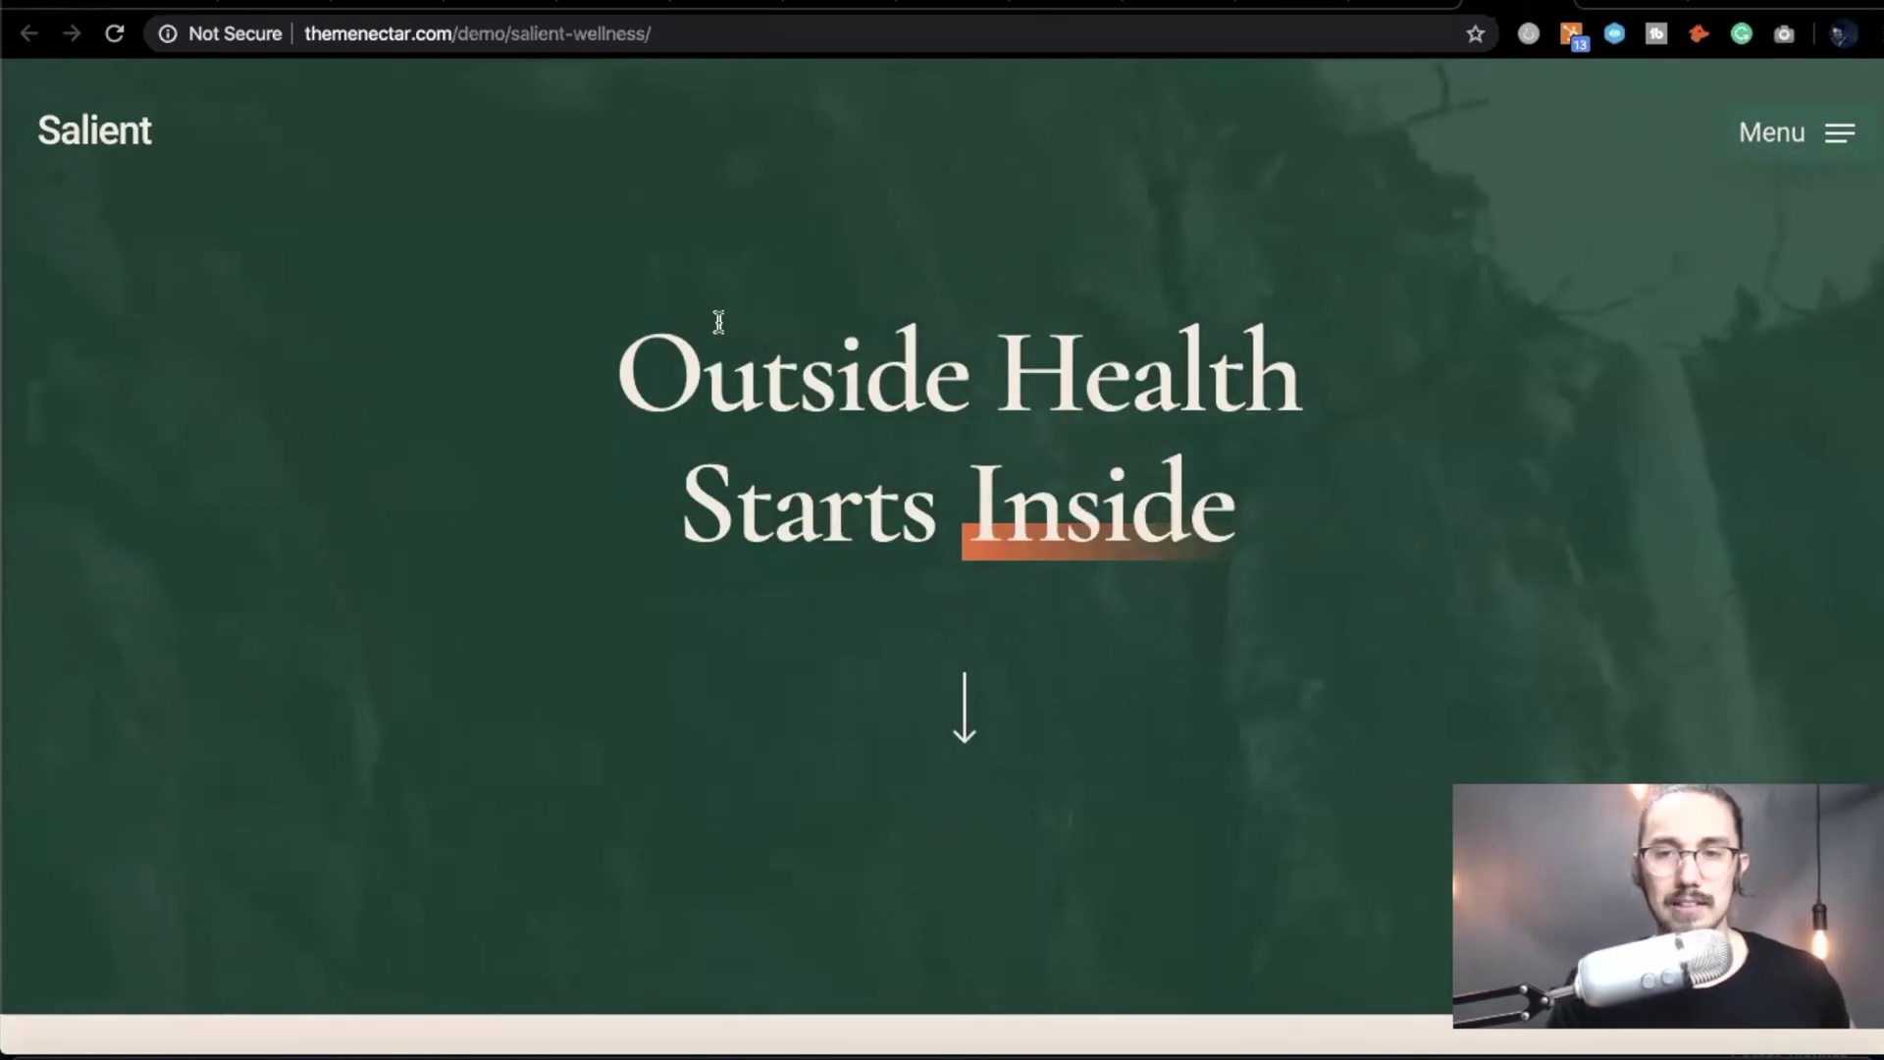
scroll(999, 780, down, 1)
scroll(1001, 782, down, 2)
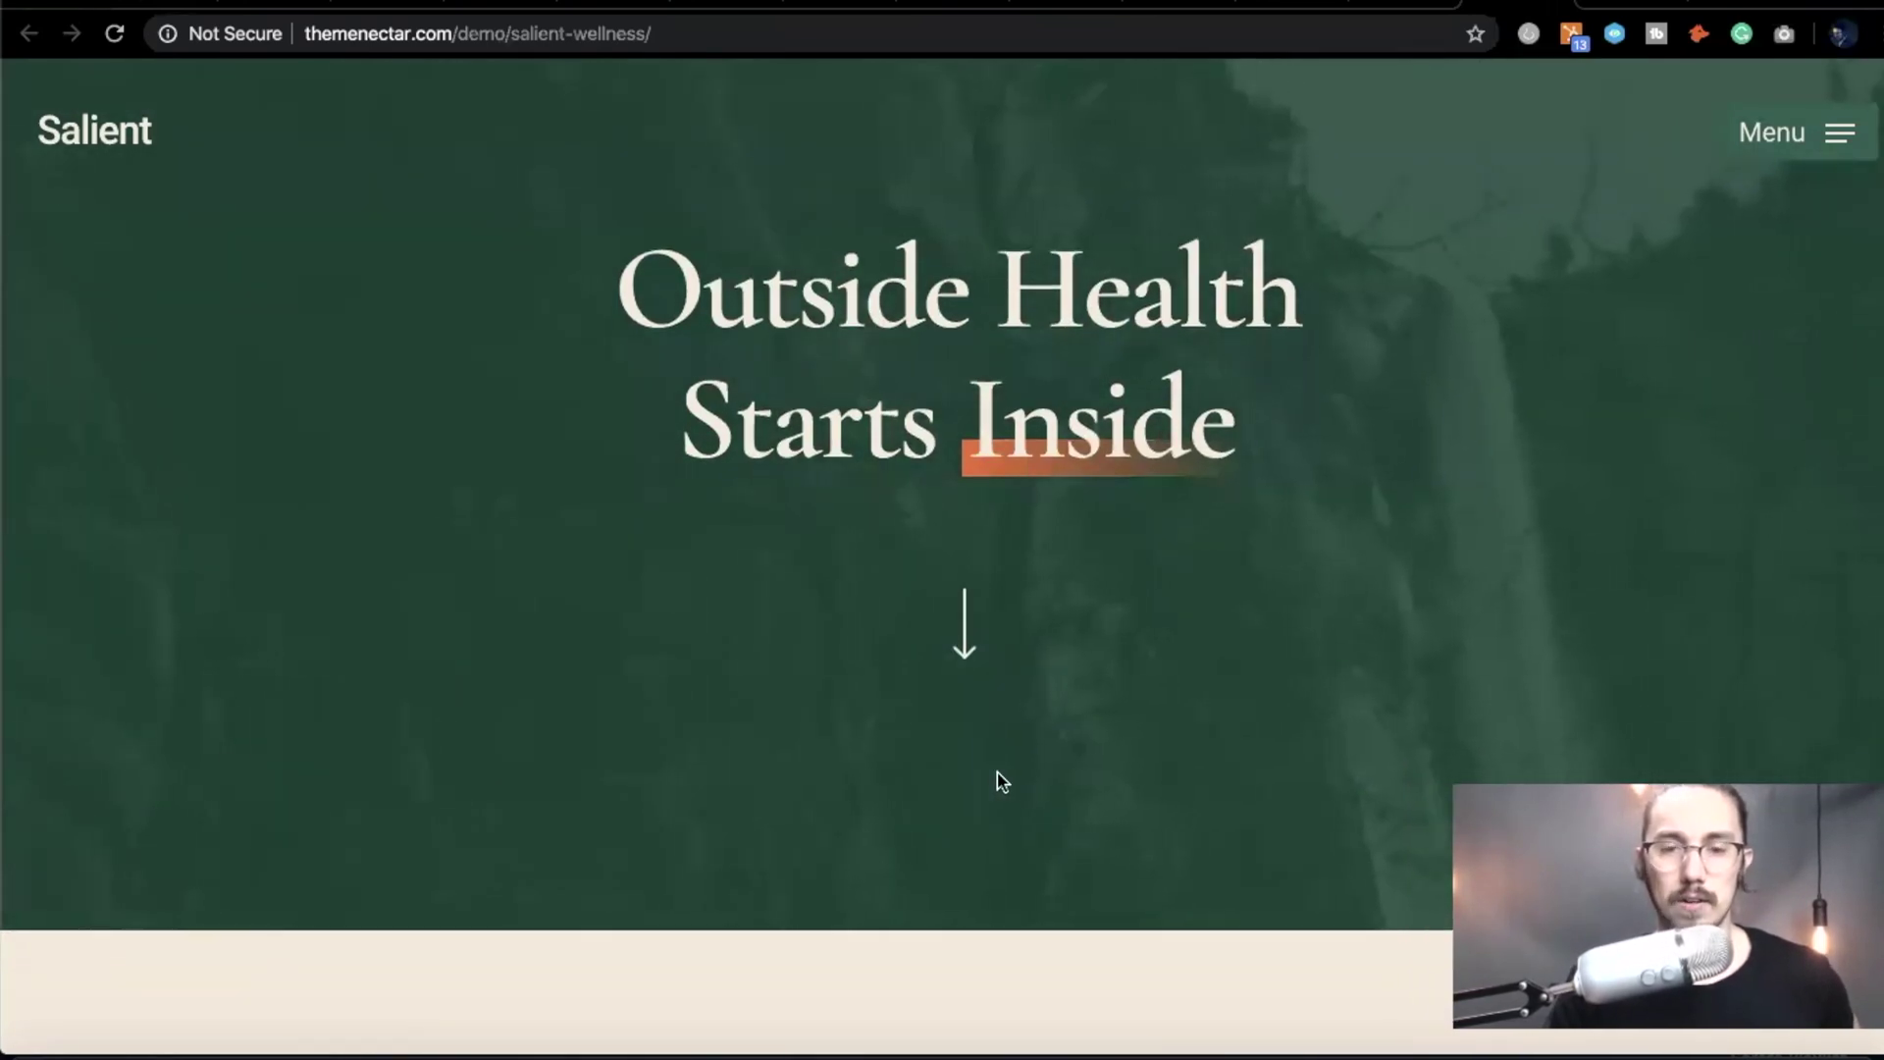
scroll(1001, 782, down, 2)
scroll(1001, 782, up, 2)
scroll(1000, 782, up, 2)
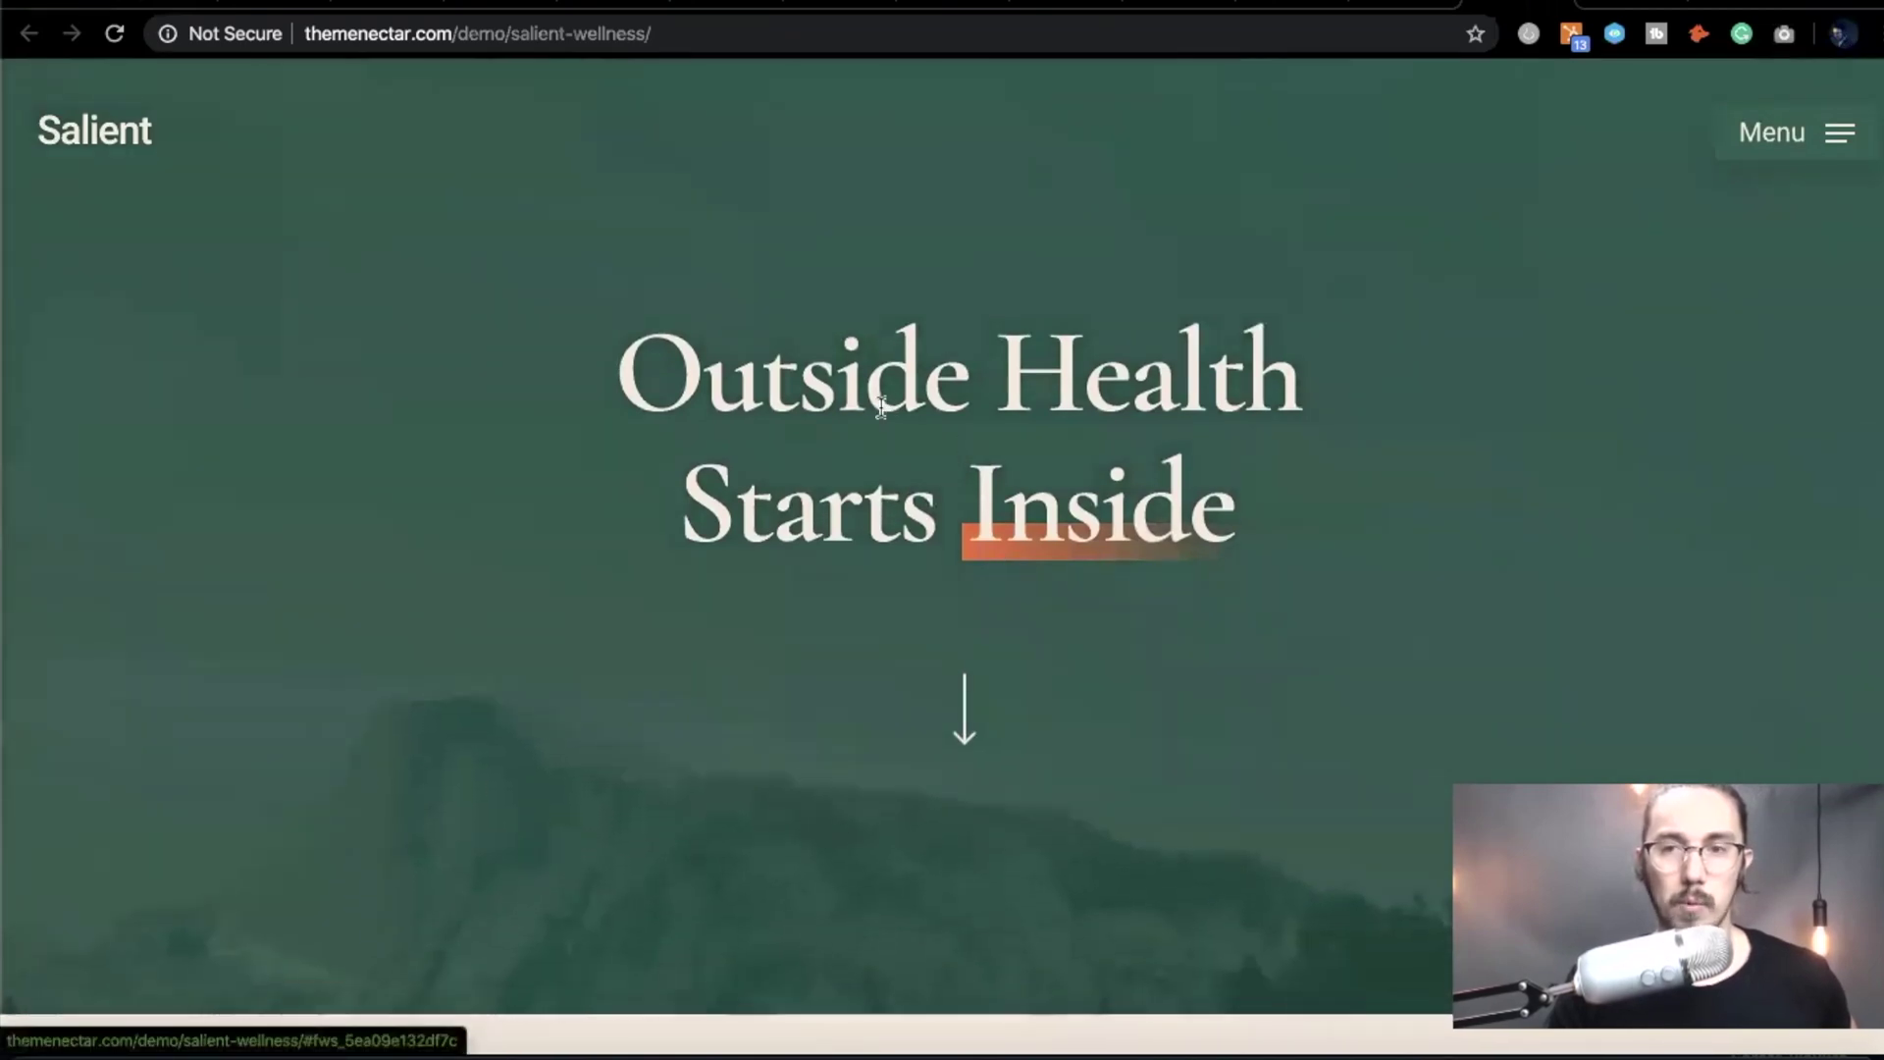
scroll(879, 403, down, 3)
scroll(882, 405, up, 3)
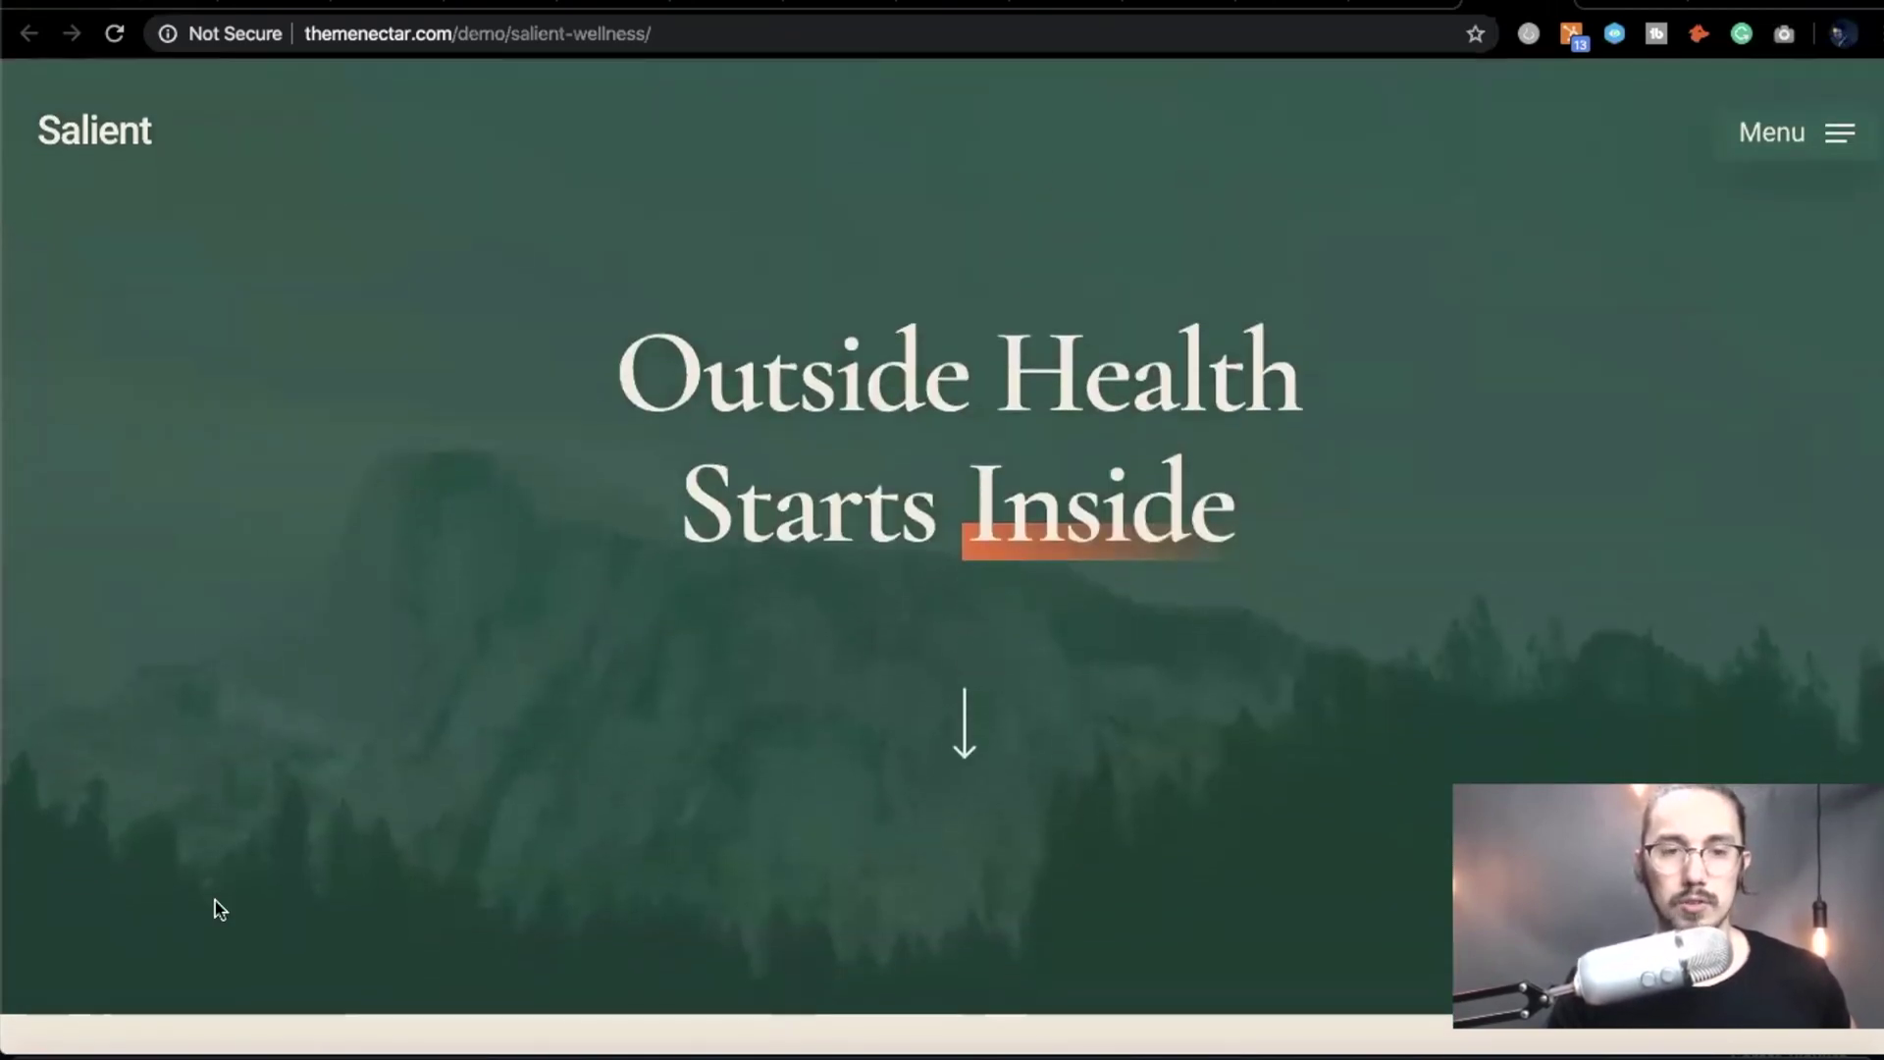
- Open and close the demo's off-canvas navigation menu a few times
click(1763, 153)
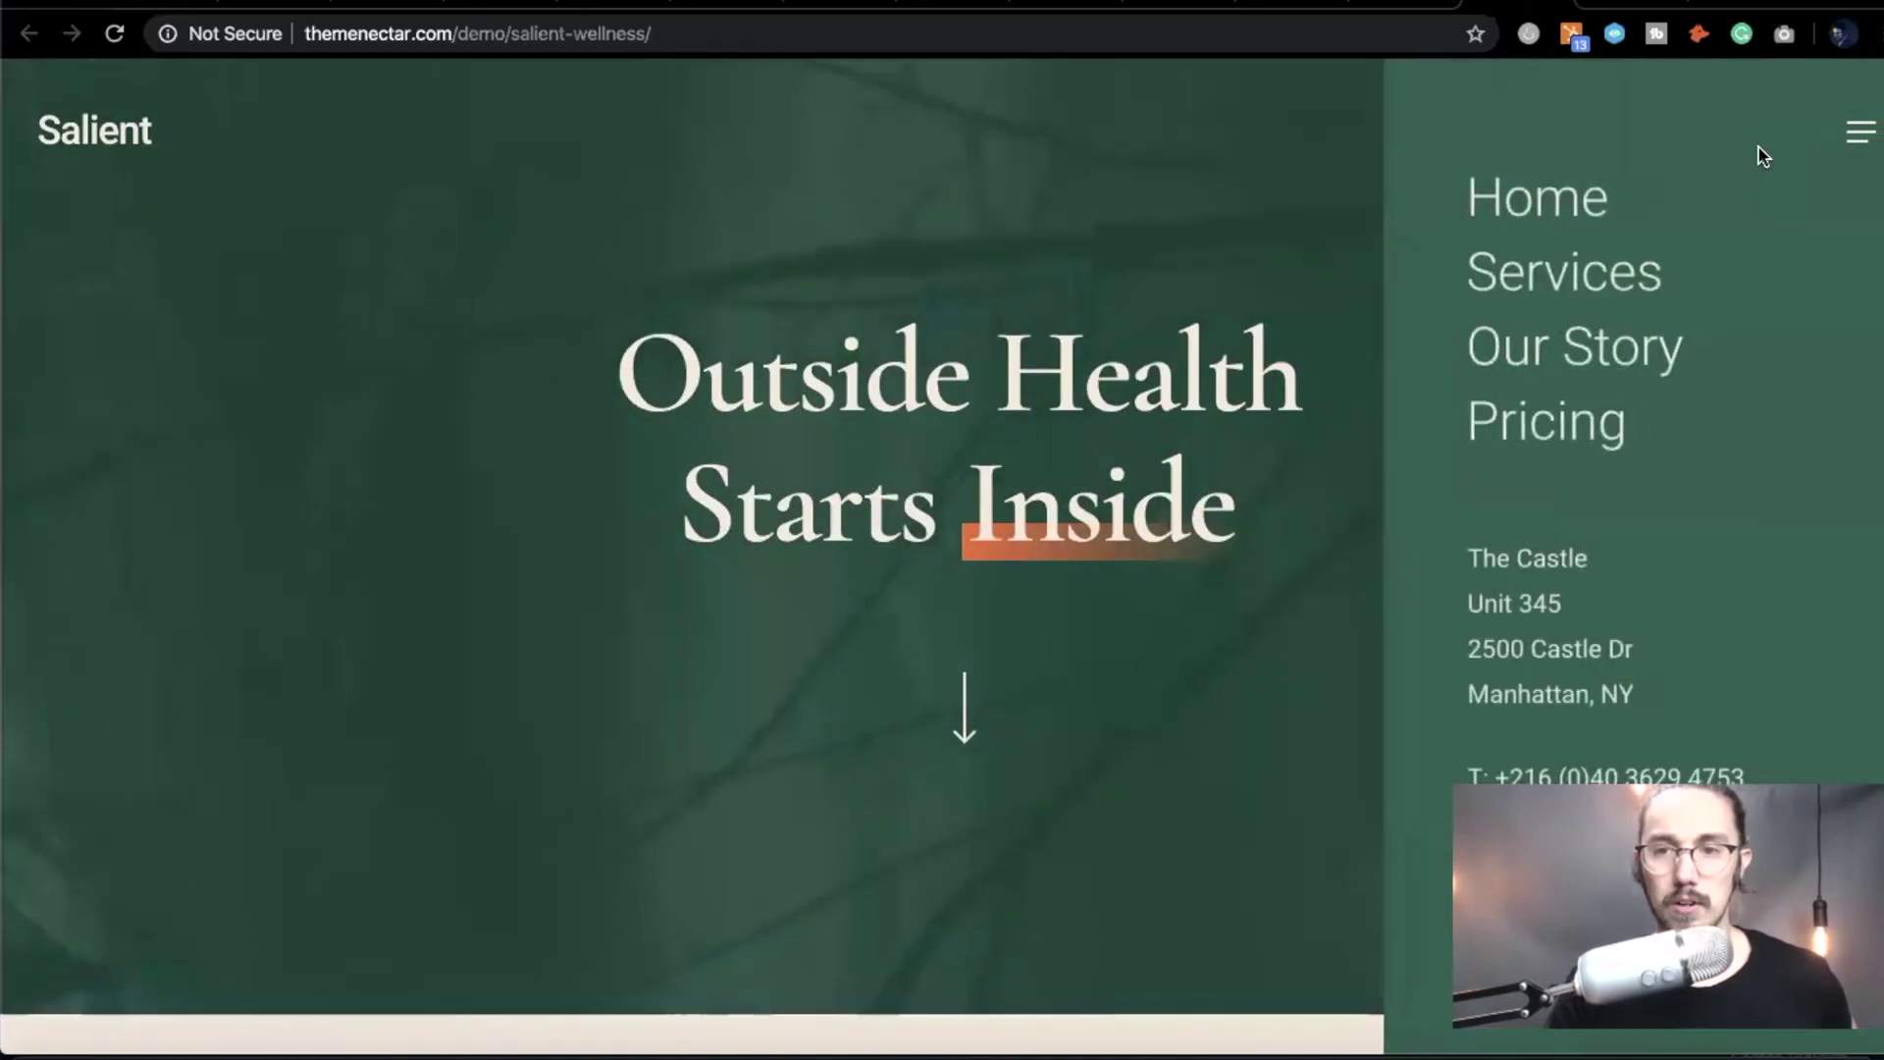
click(1324, 251)
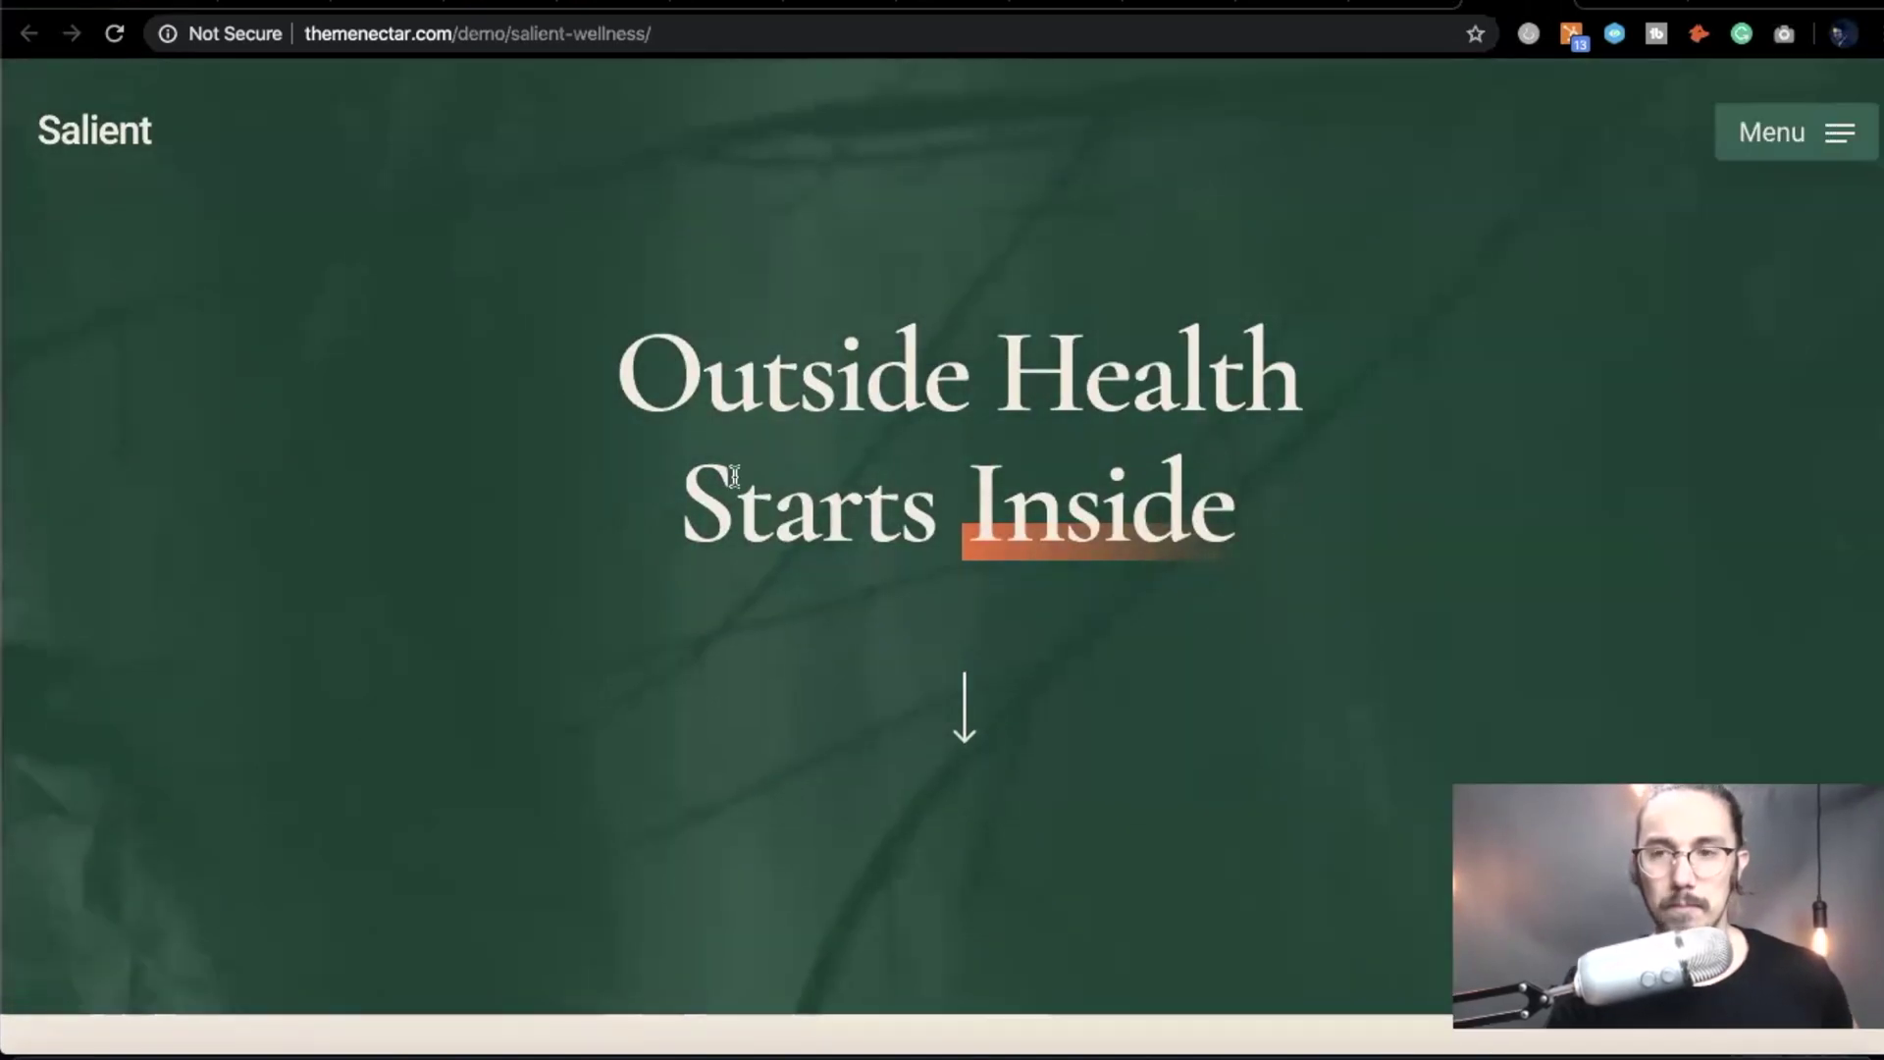
click(1732, 153)
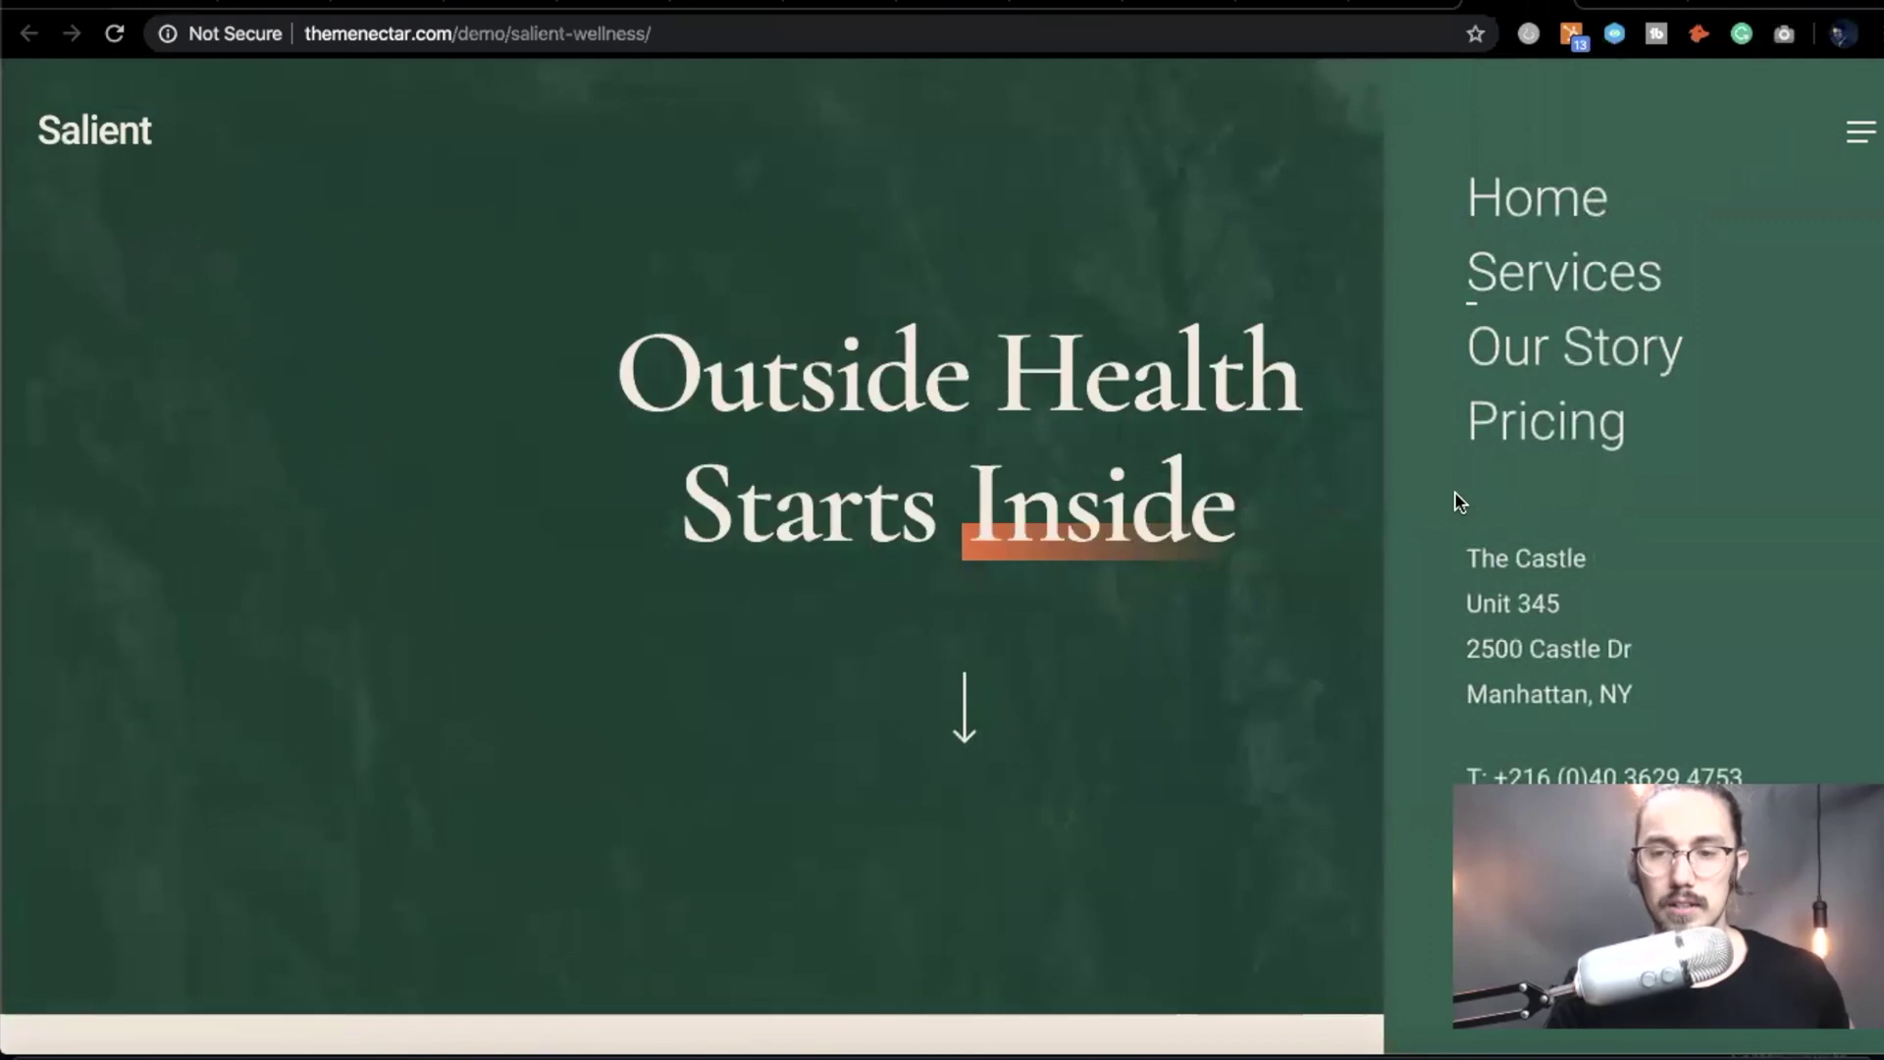
click(1320, 210)
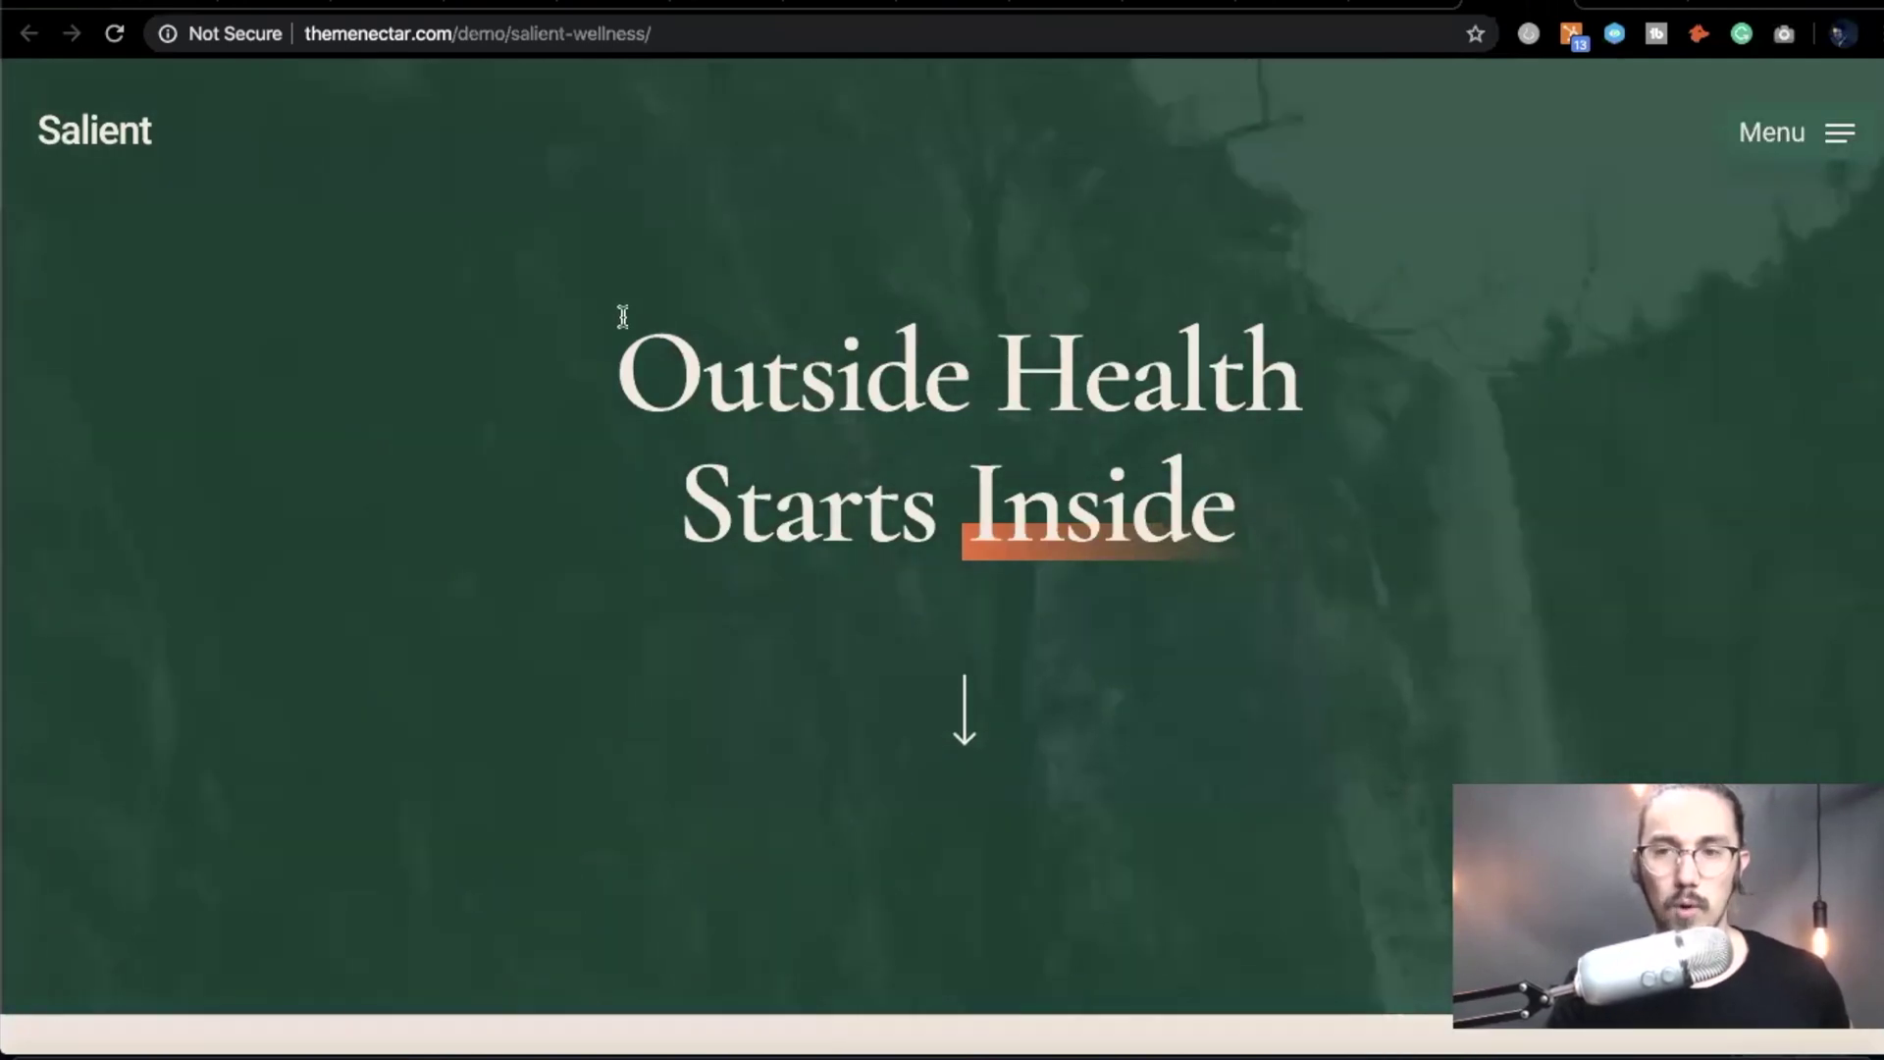
scroll(622, 315, down, 5)
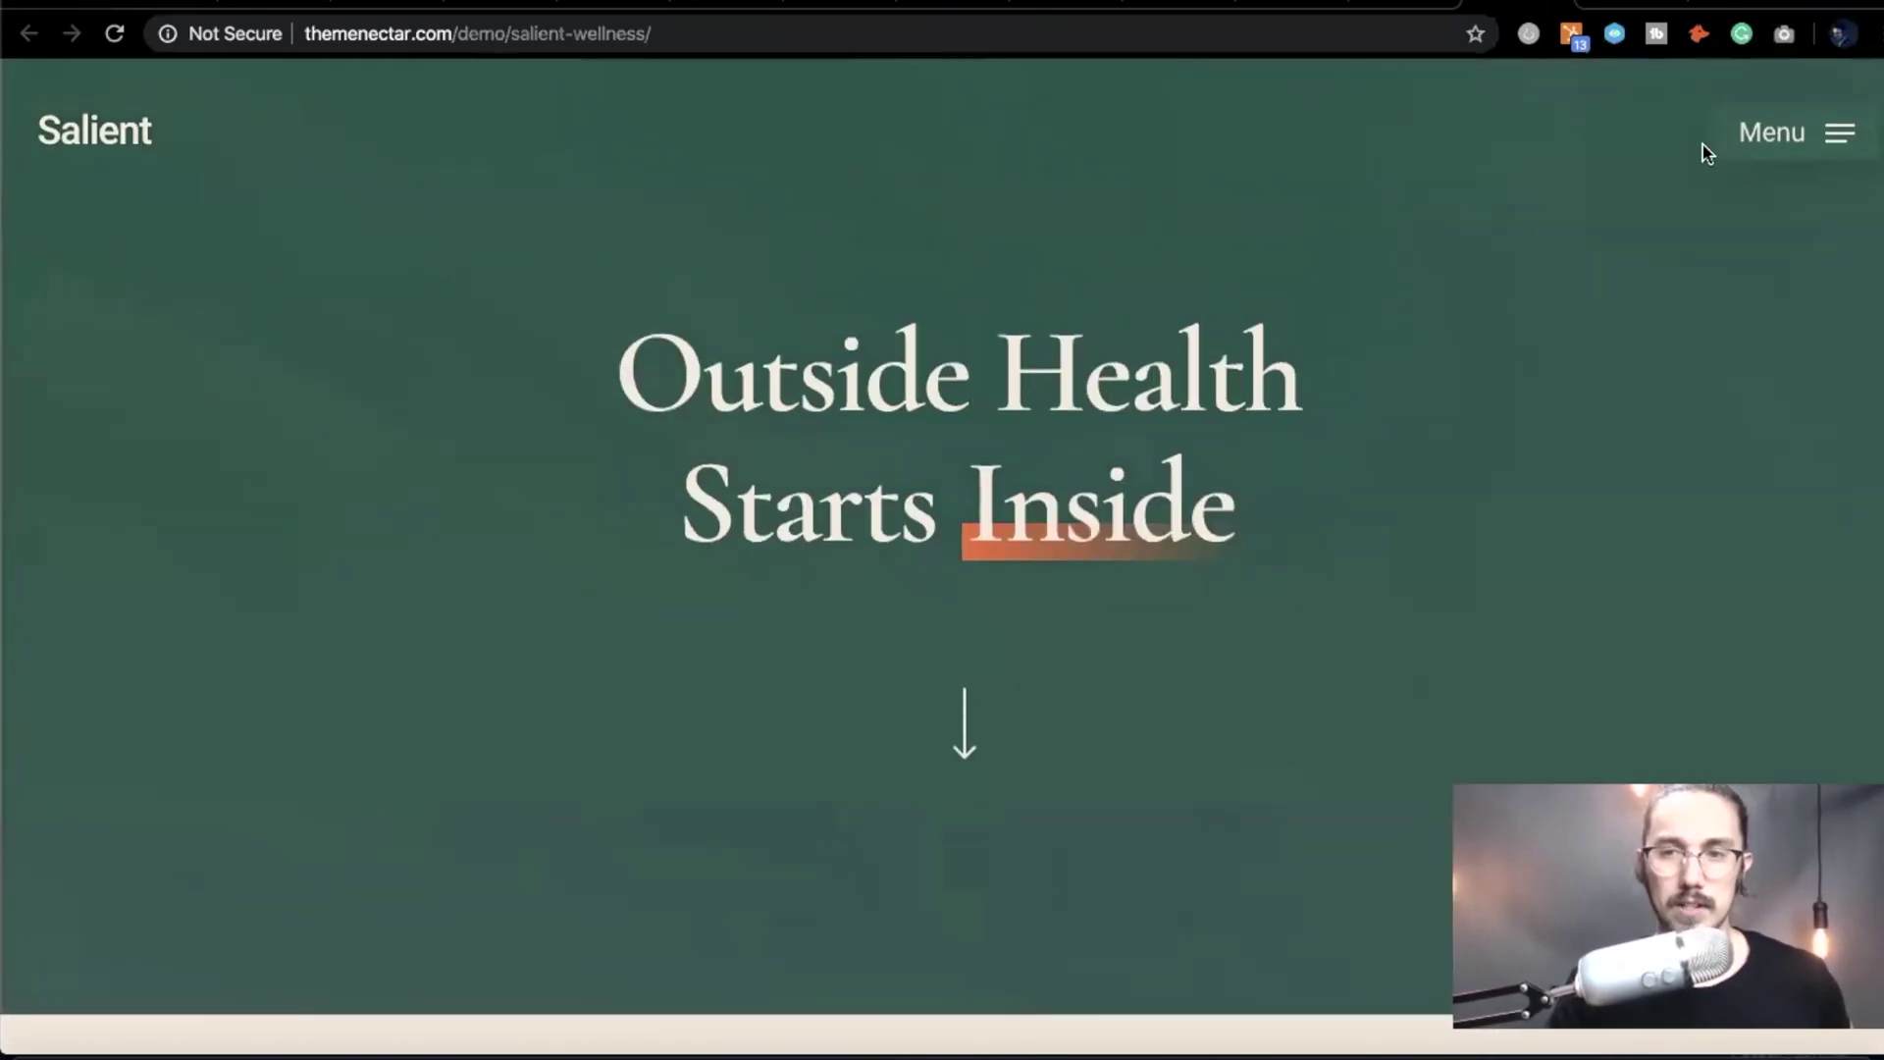
click(1750, 160)
click(1593, 204)
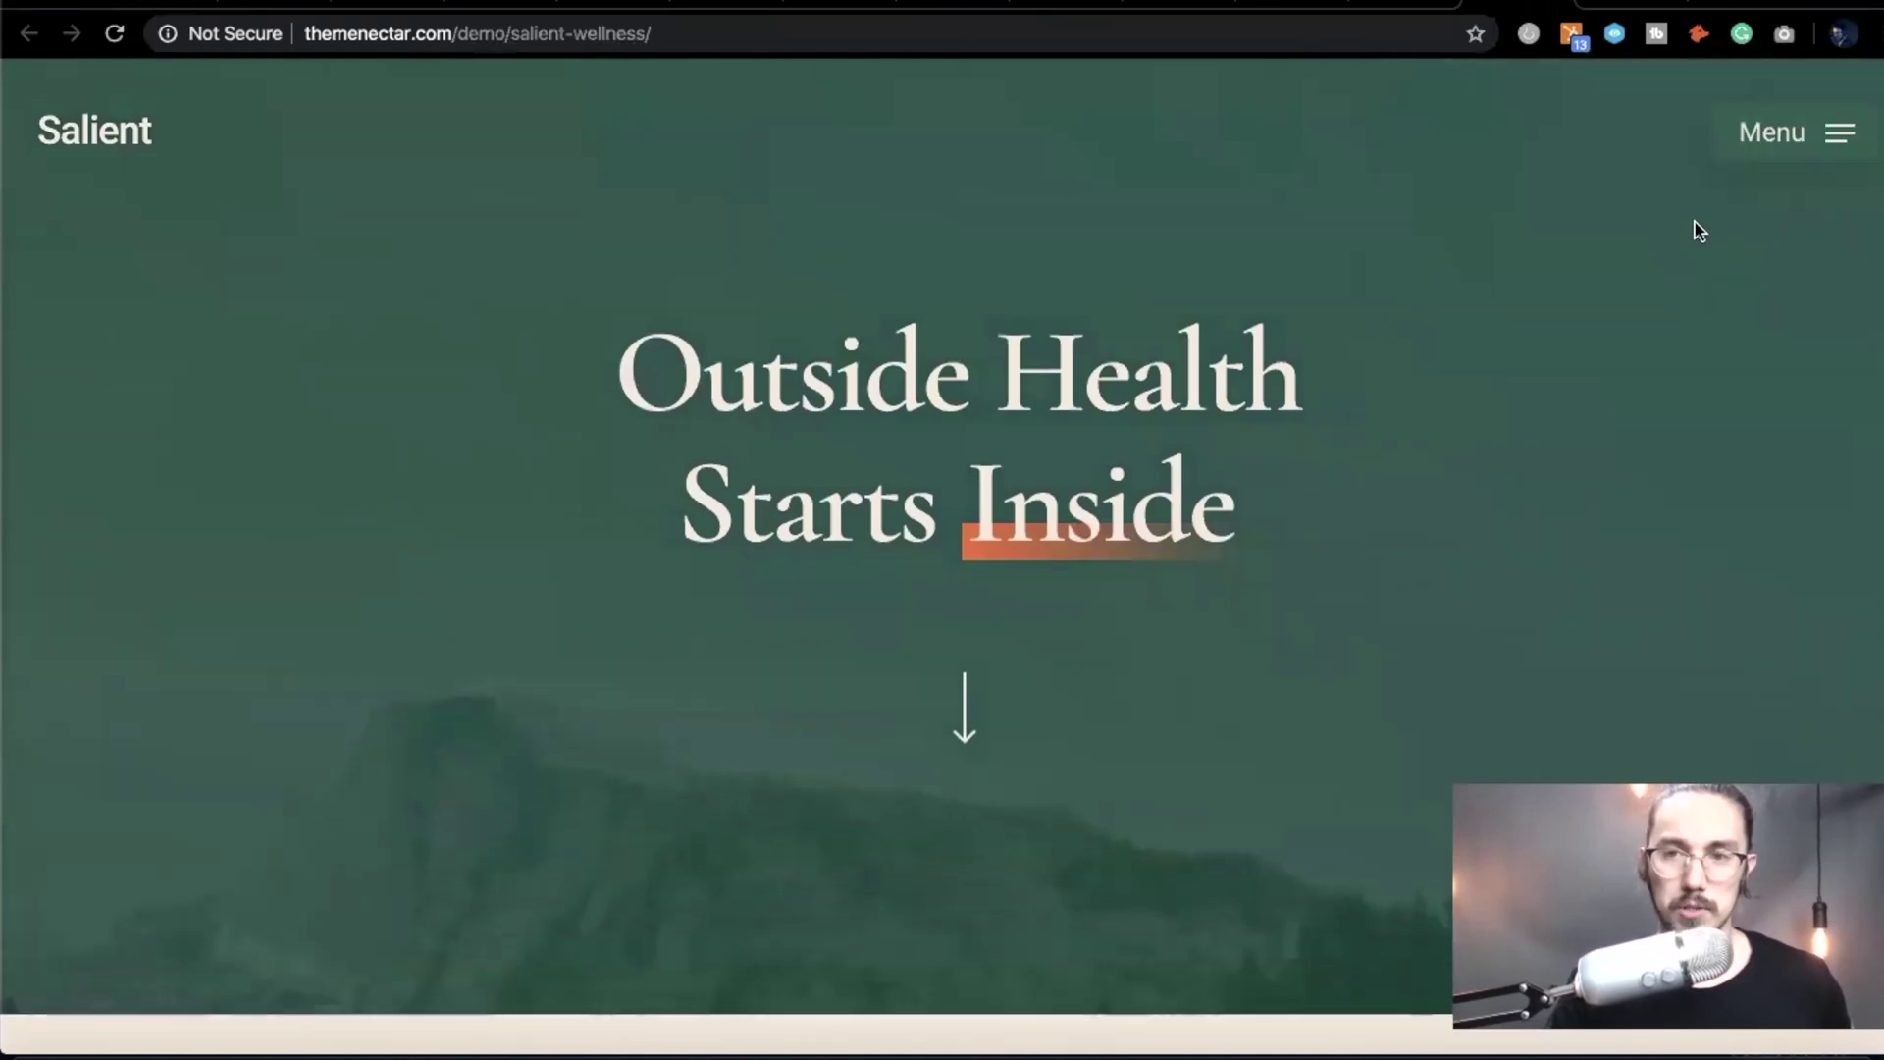
scroll(915, 228, down, 5)
scroll(918, 230, down, 5)
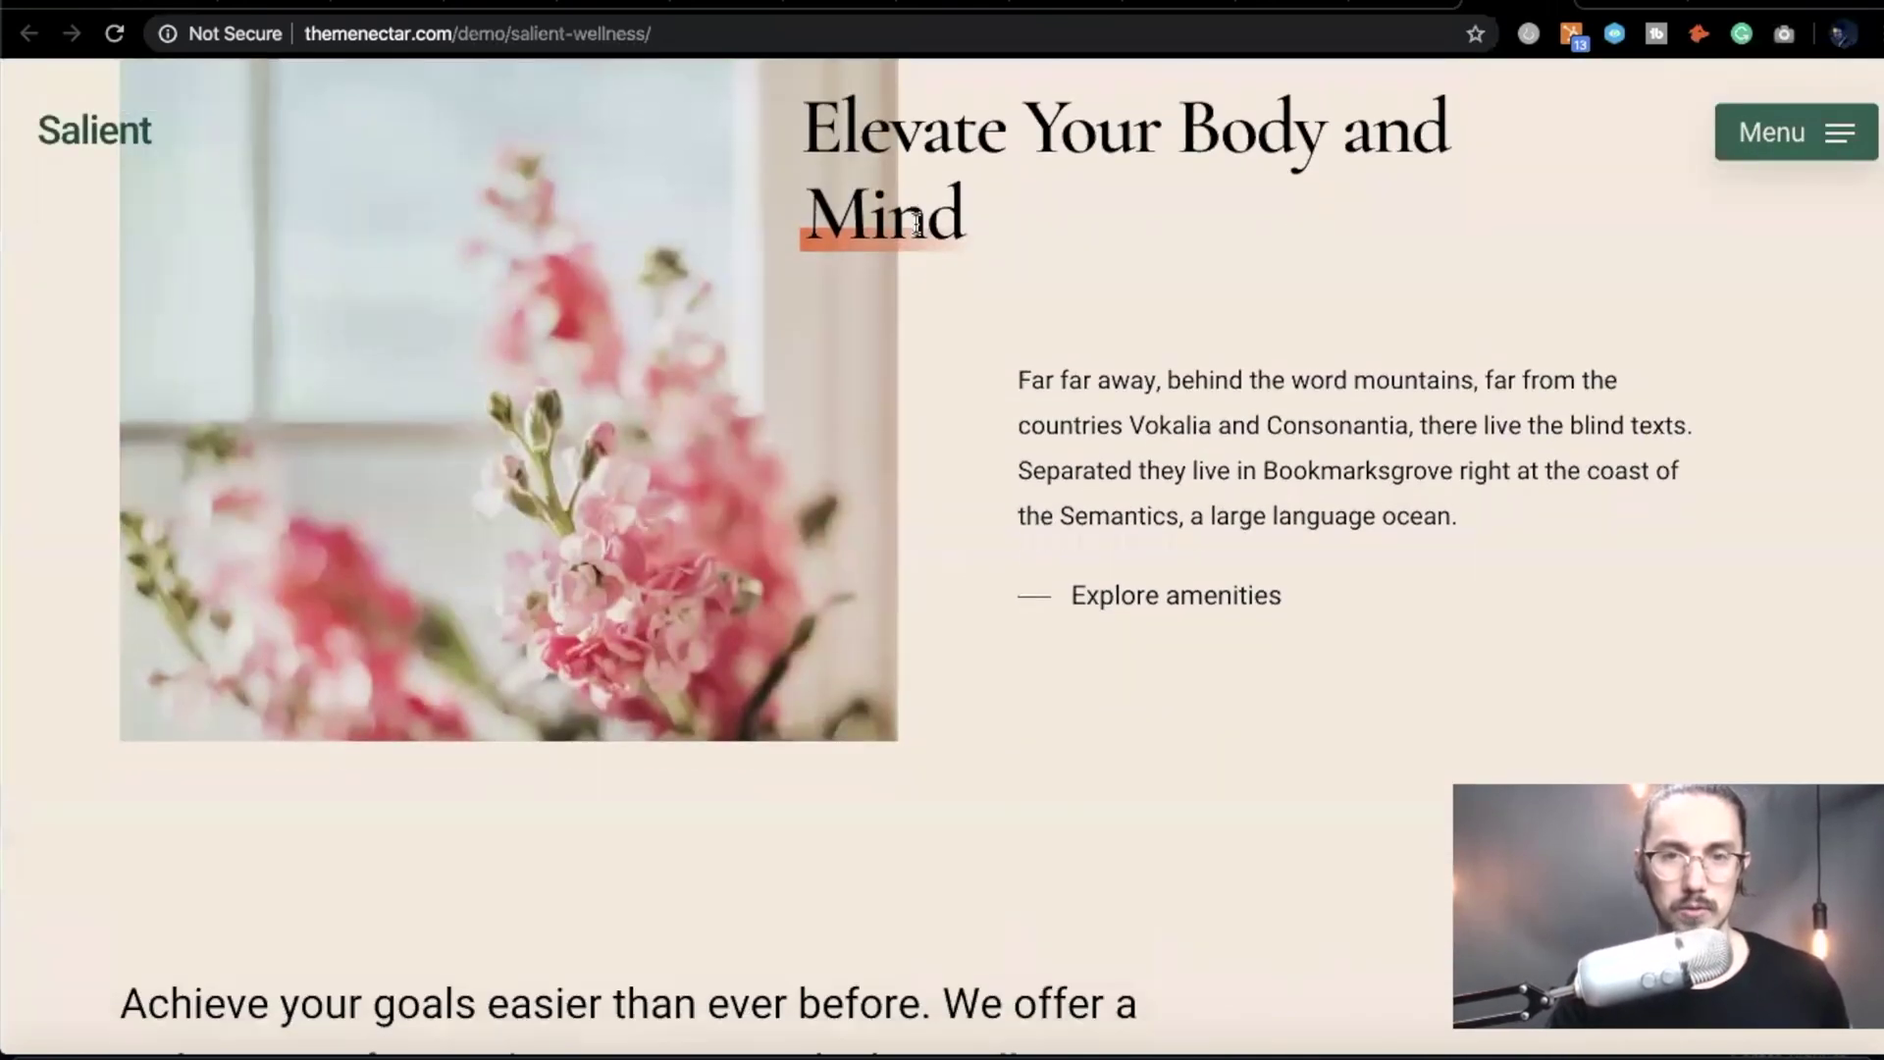
scroll(916, 224, up, 2)
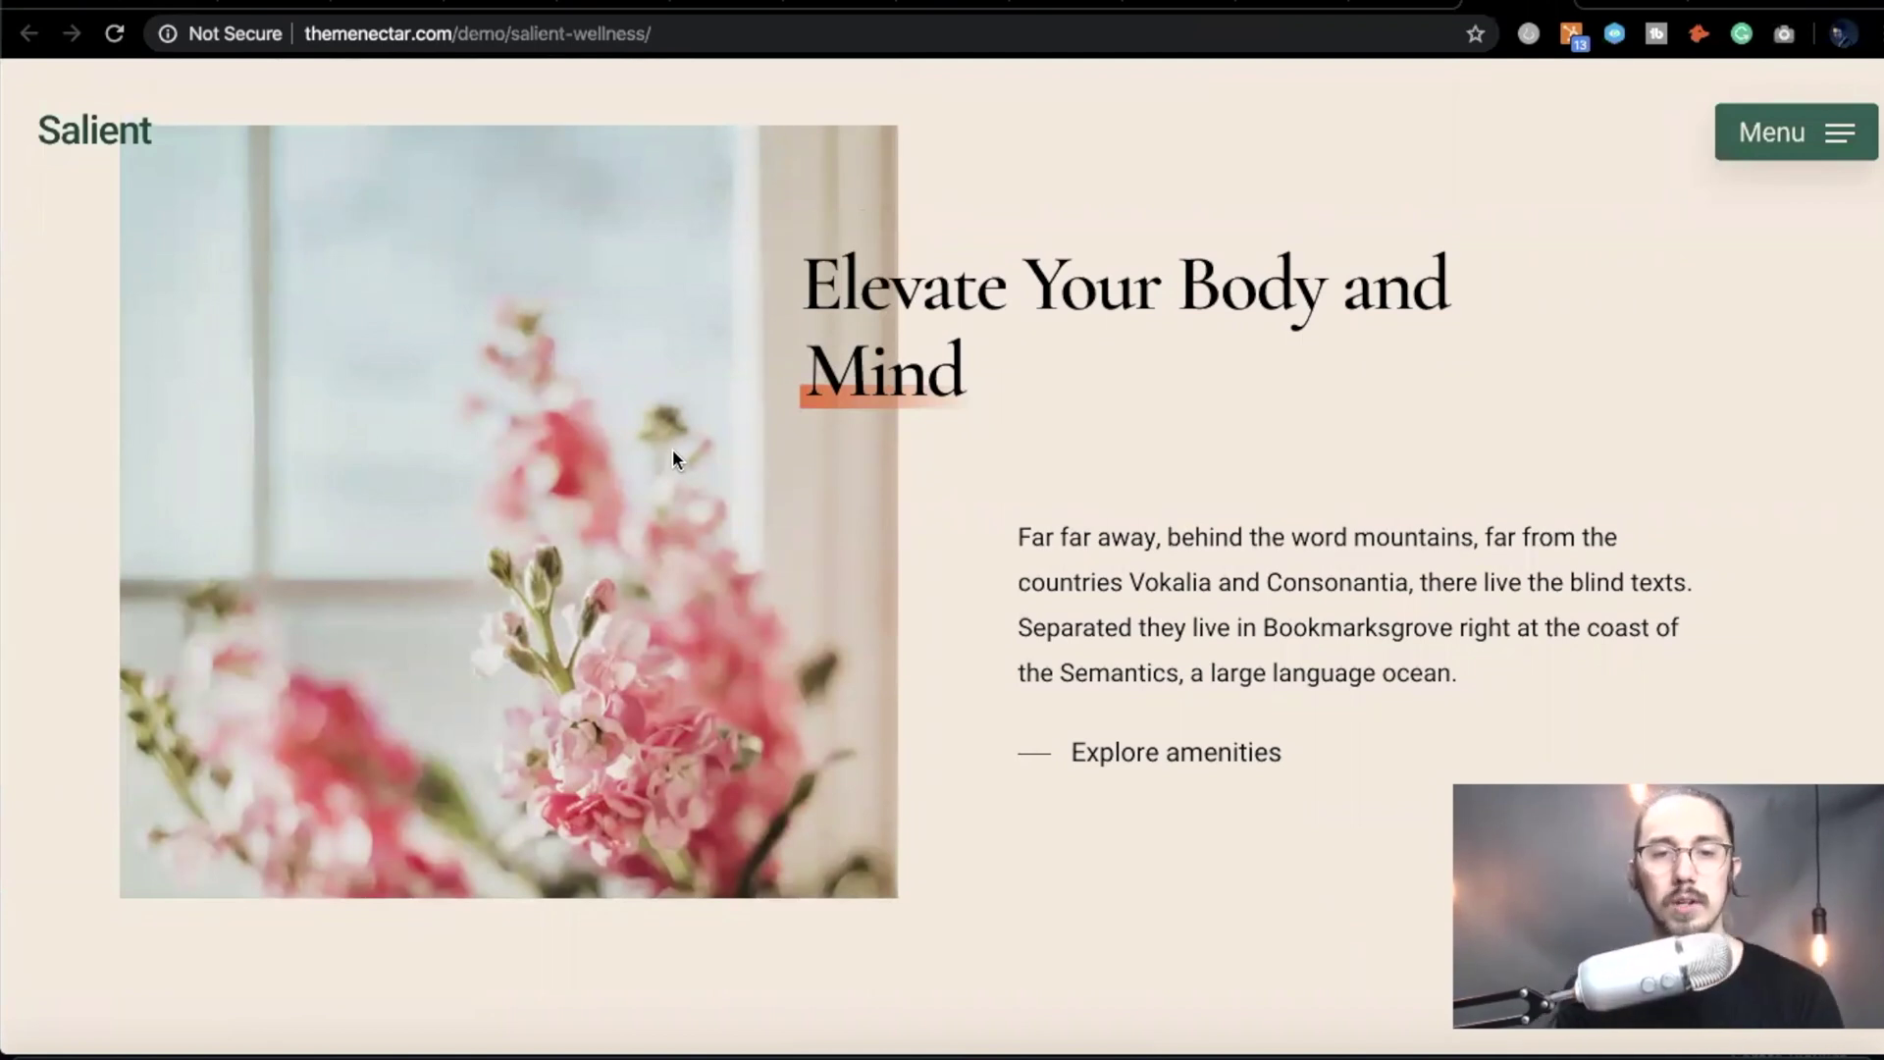
scroll(673, 450, down, 1)
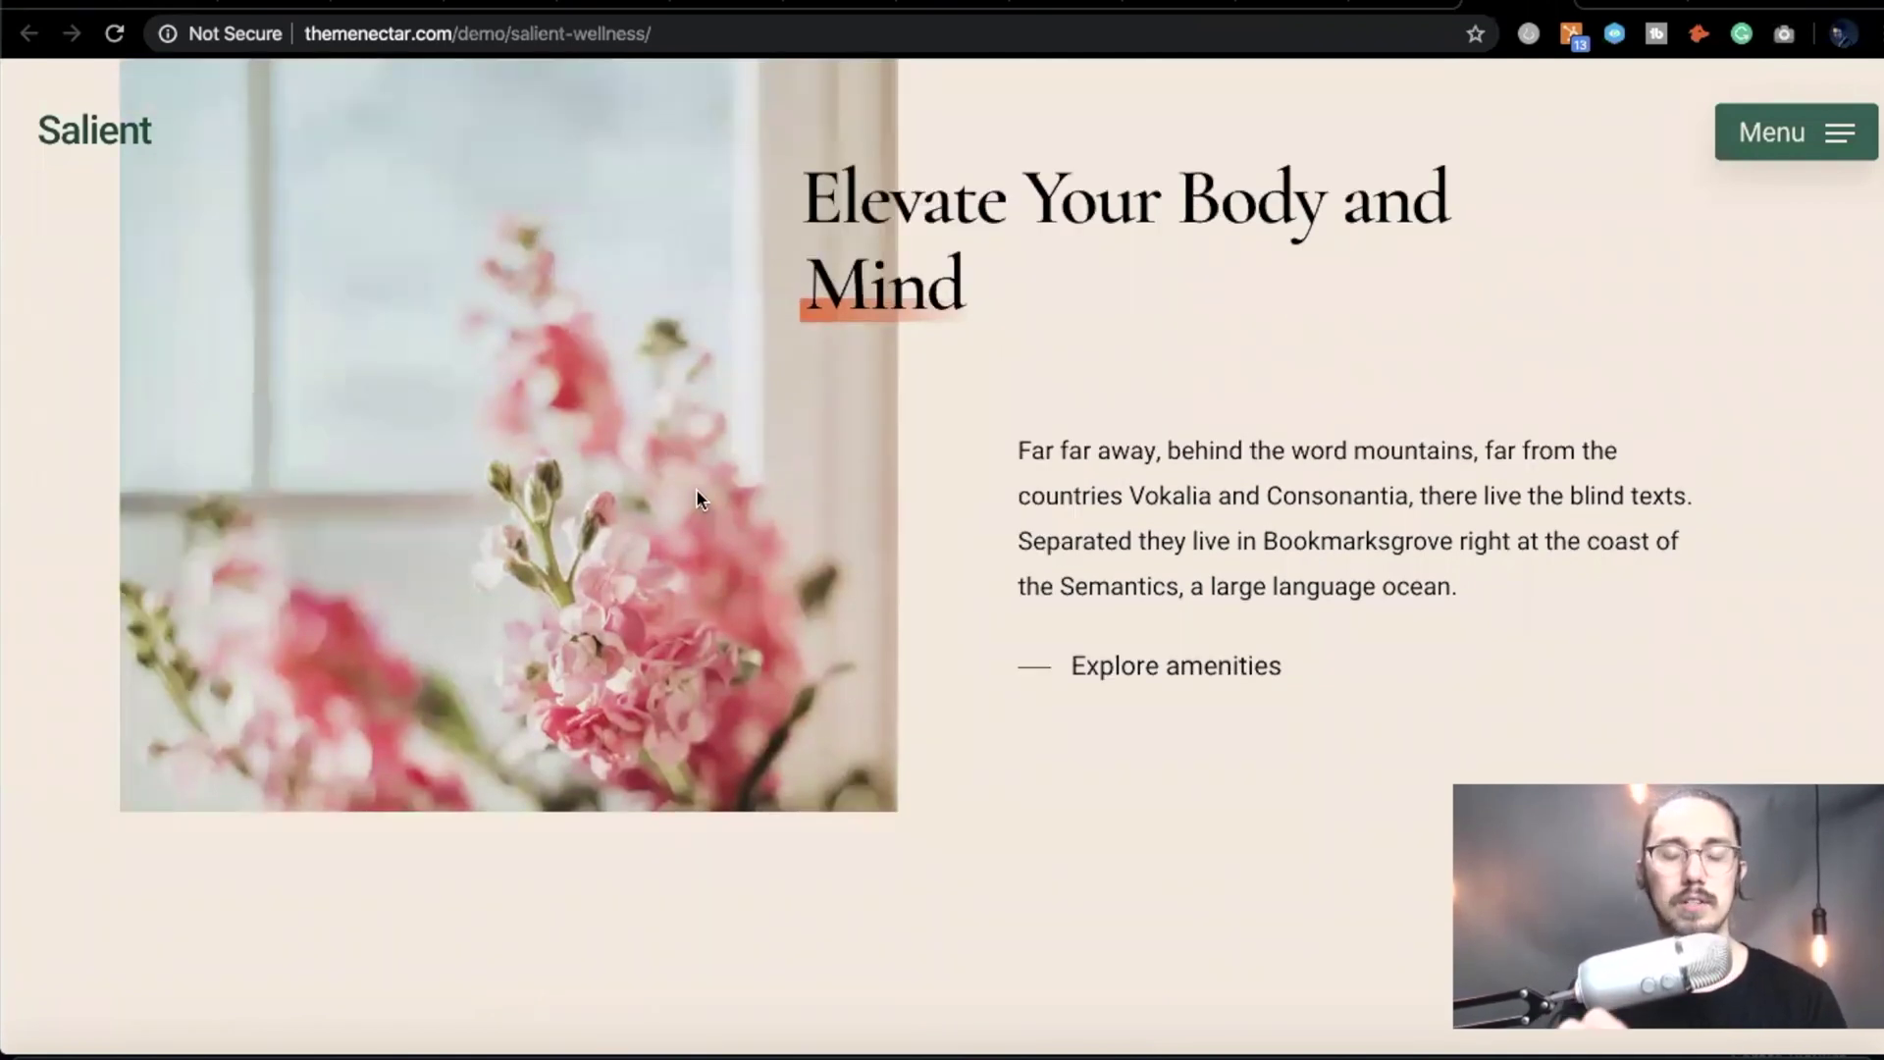
scroll(697, 491, down, 1)
scroll(696, 491, up, 2)
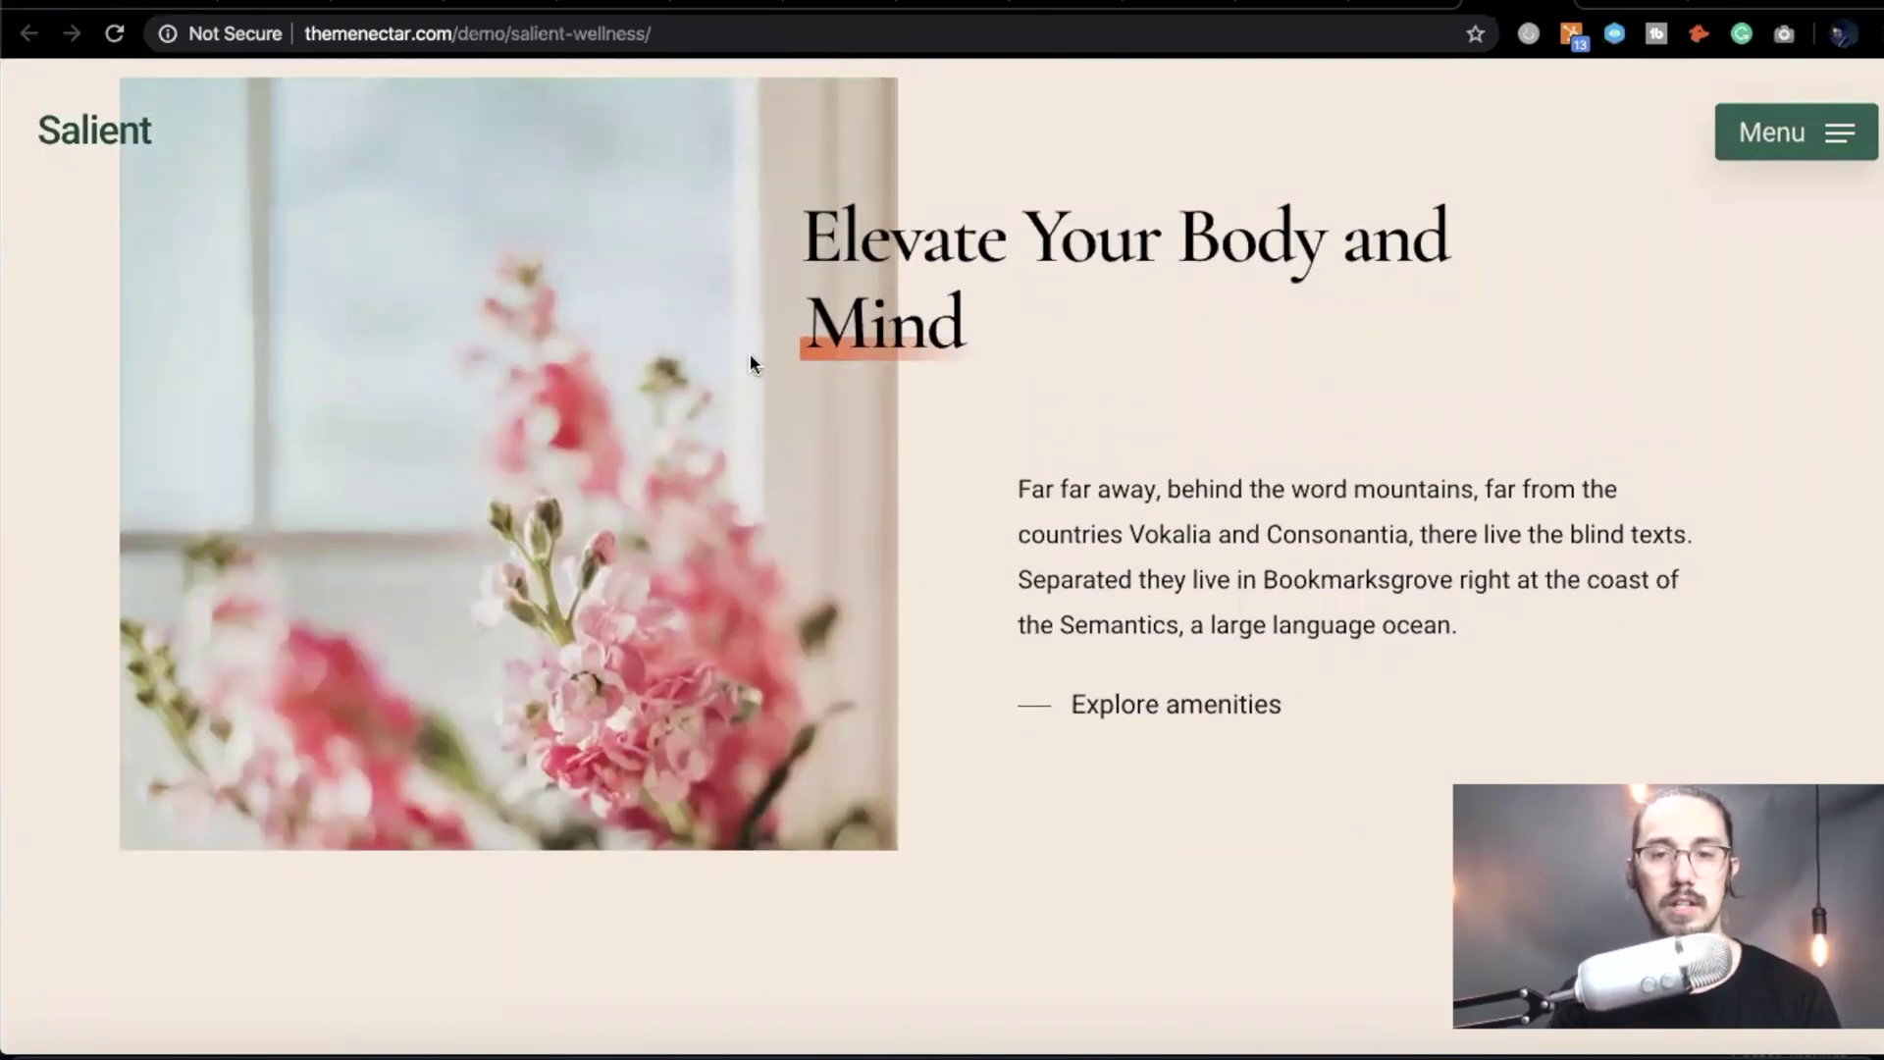
scroll(750, 361, down, 1)
drag(948, 273, 813, 272)
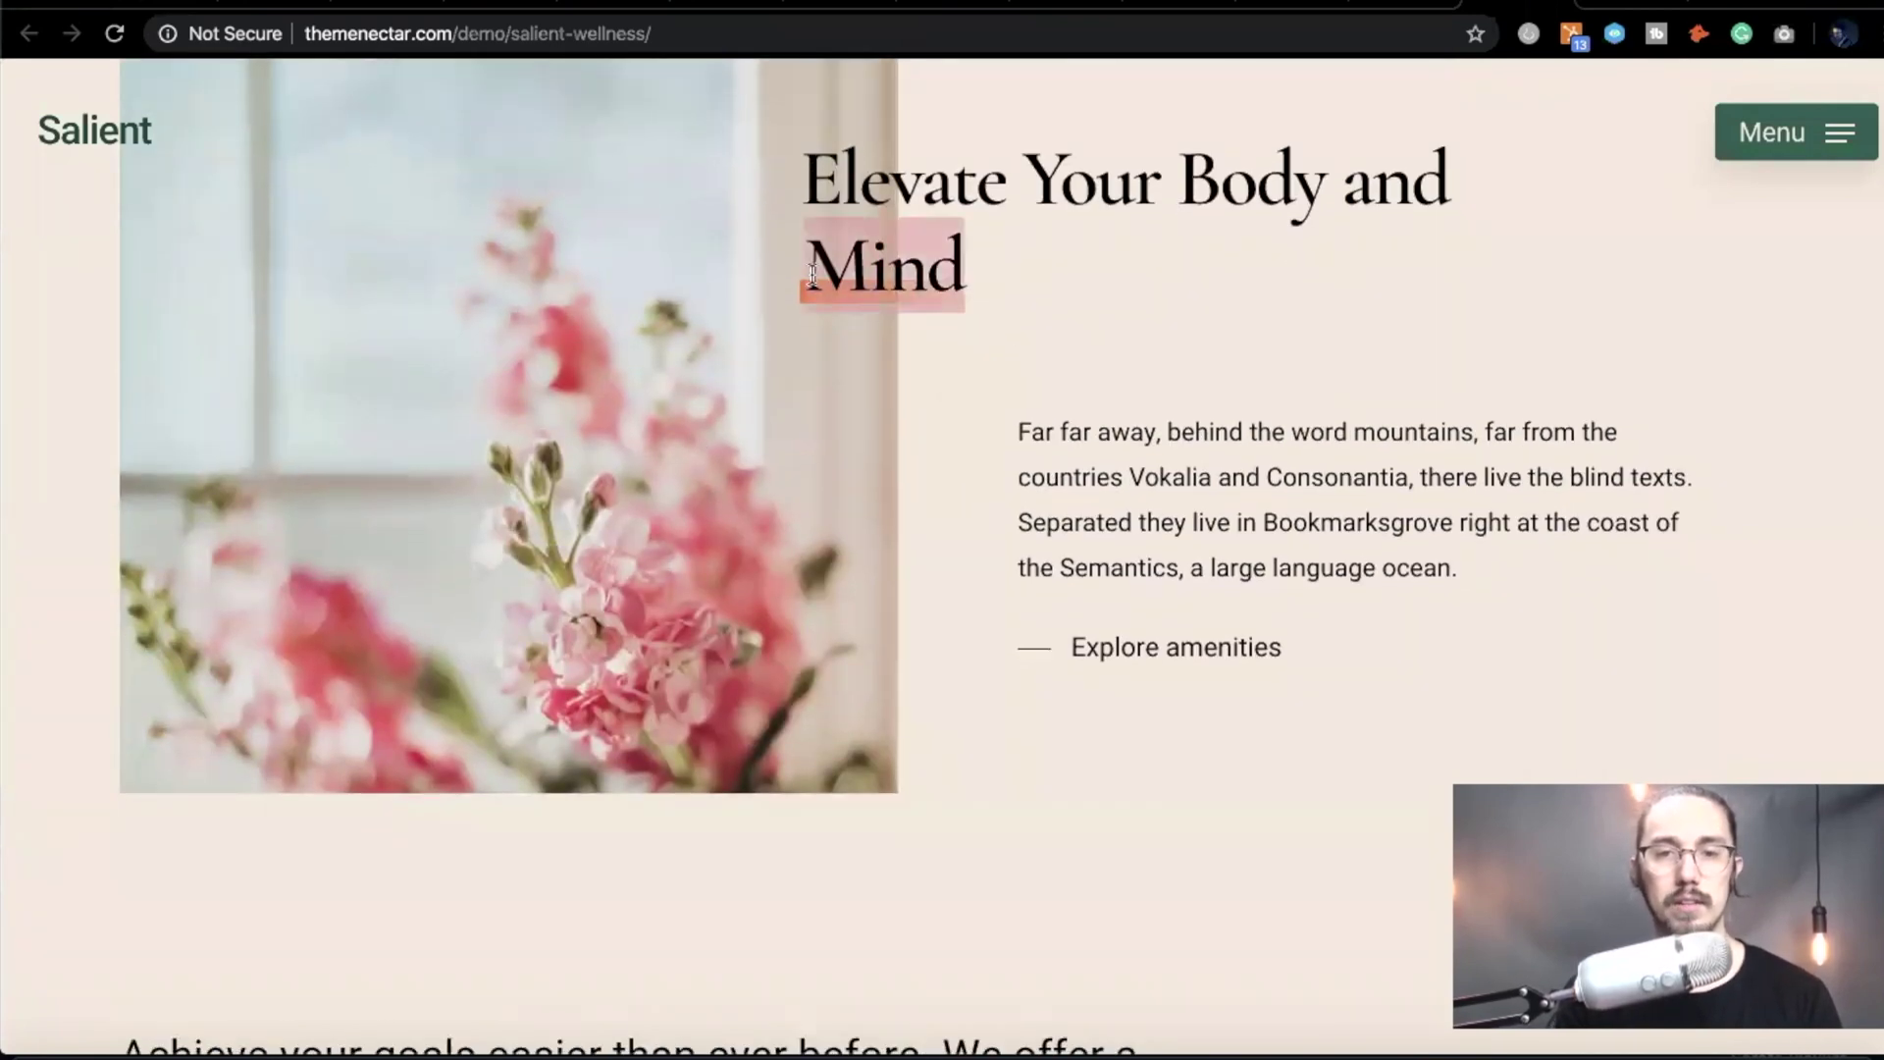
click(807, 271)
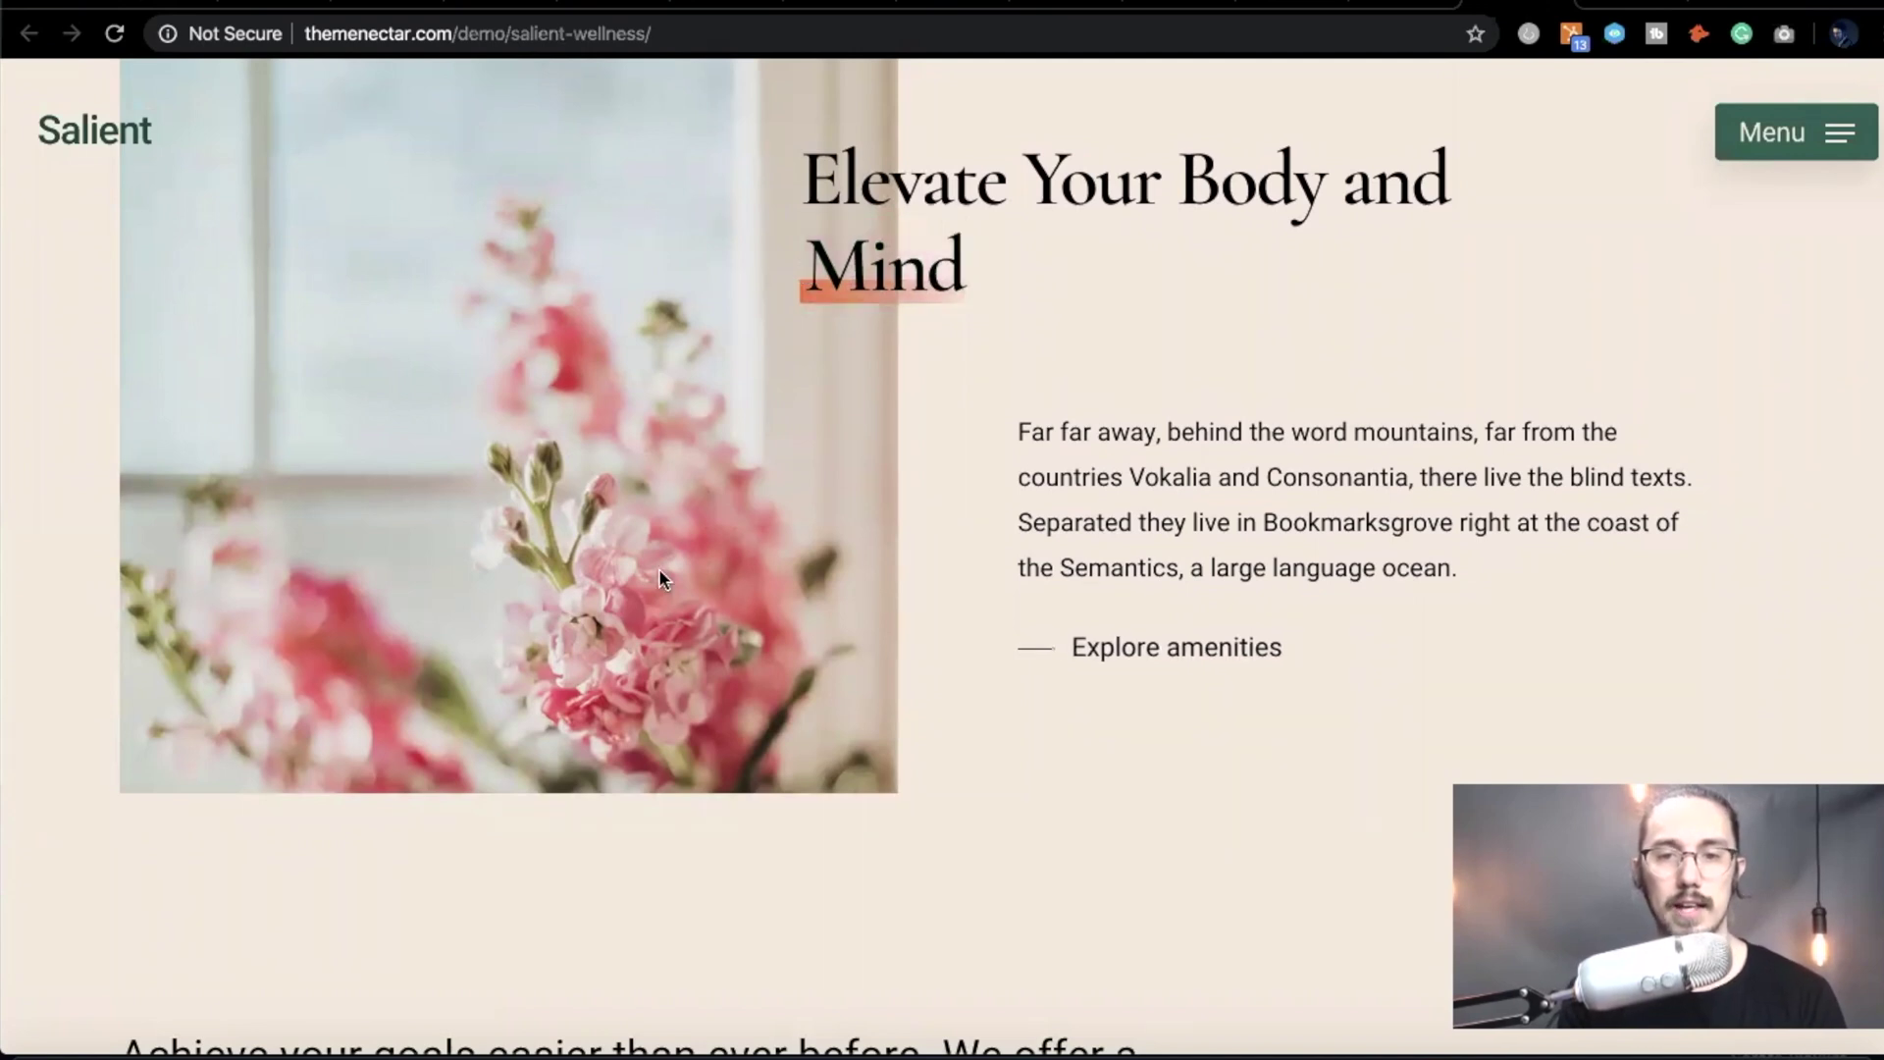
scroll(657, 568, up, 2)
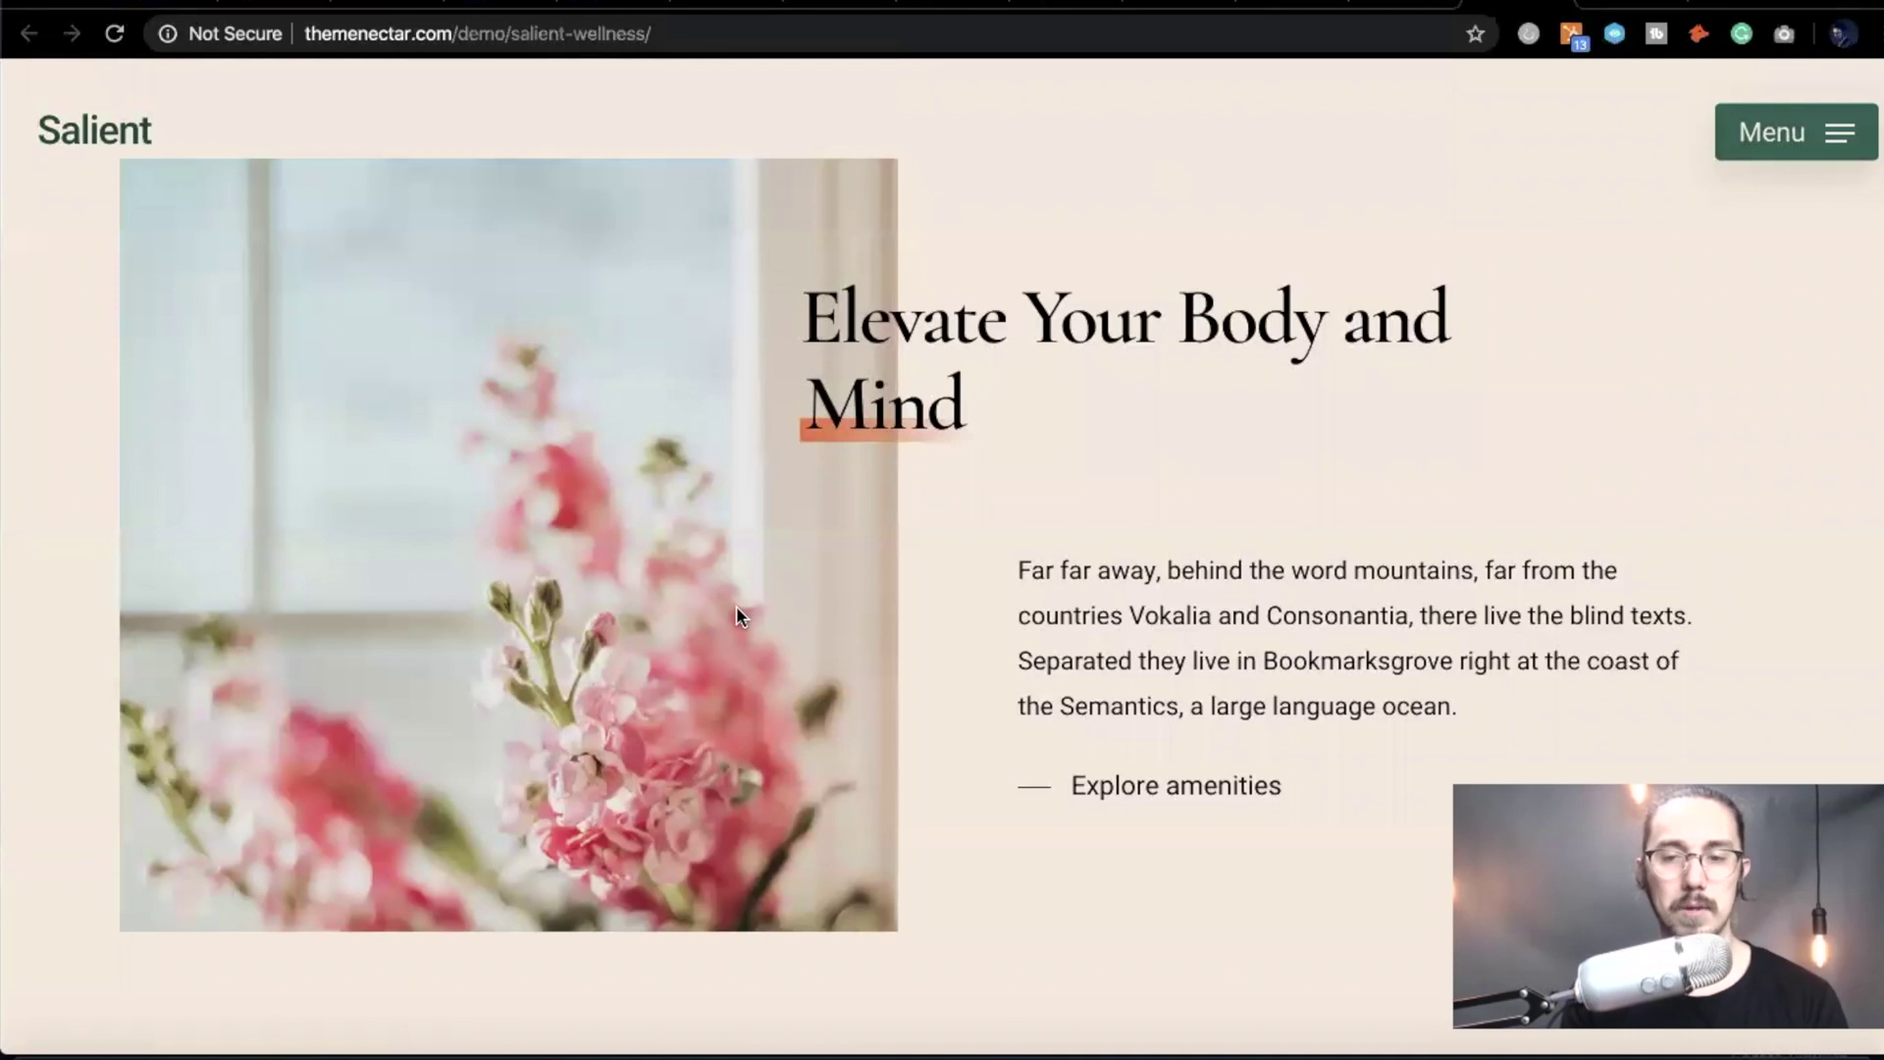
scroll(736, 605, down, 1)
scroll(736, 604, down, 2)
scroll(737, 608, down, 8)
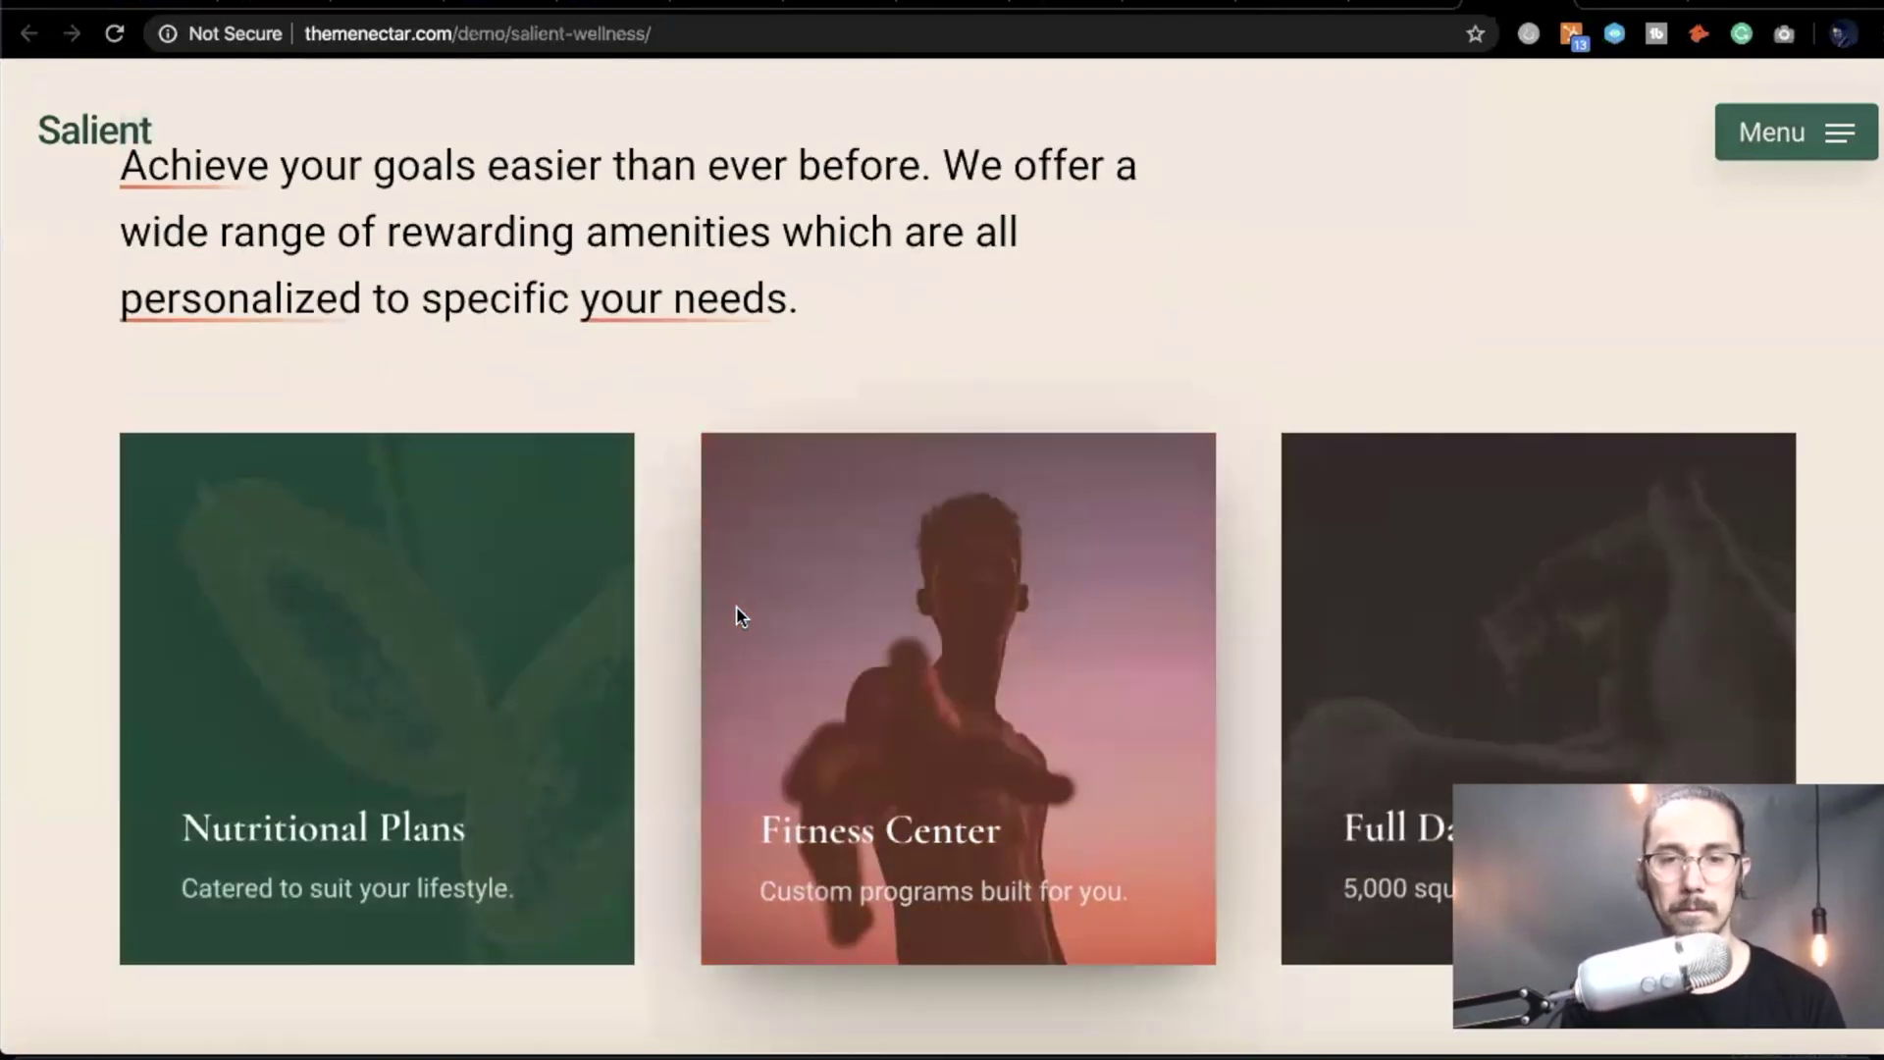
scroll(738, 616, down, 1)
scroll(521, 534, up, 4)
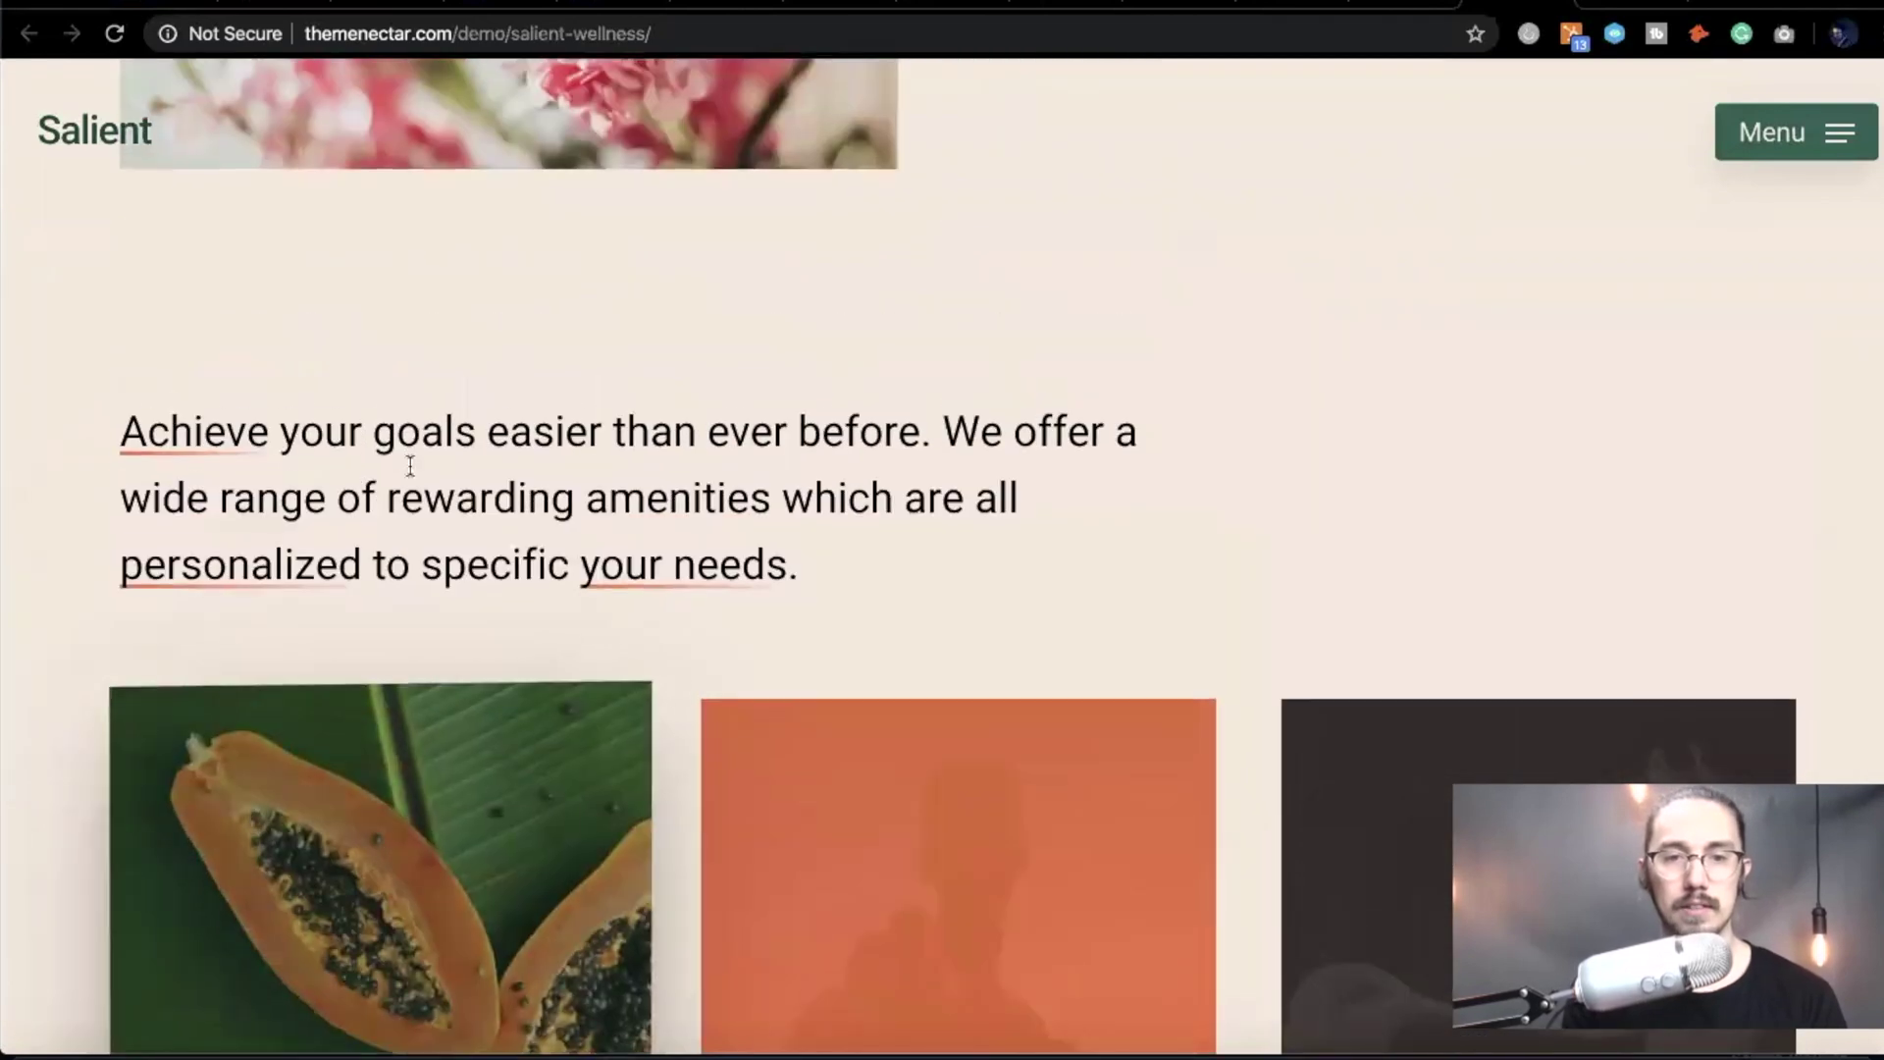
scroll(589, 565, down, 5)
scroll(893, 408, up, 1)
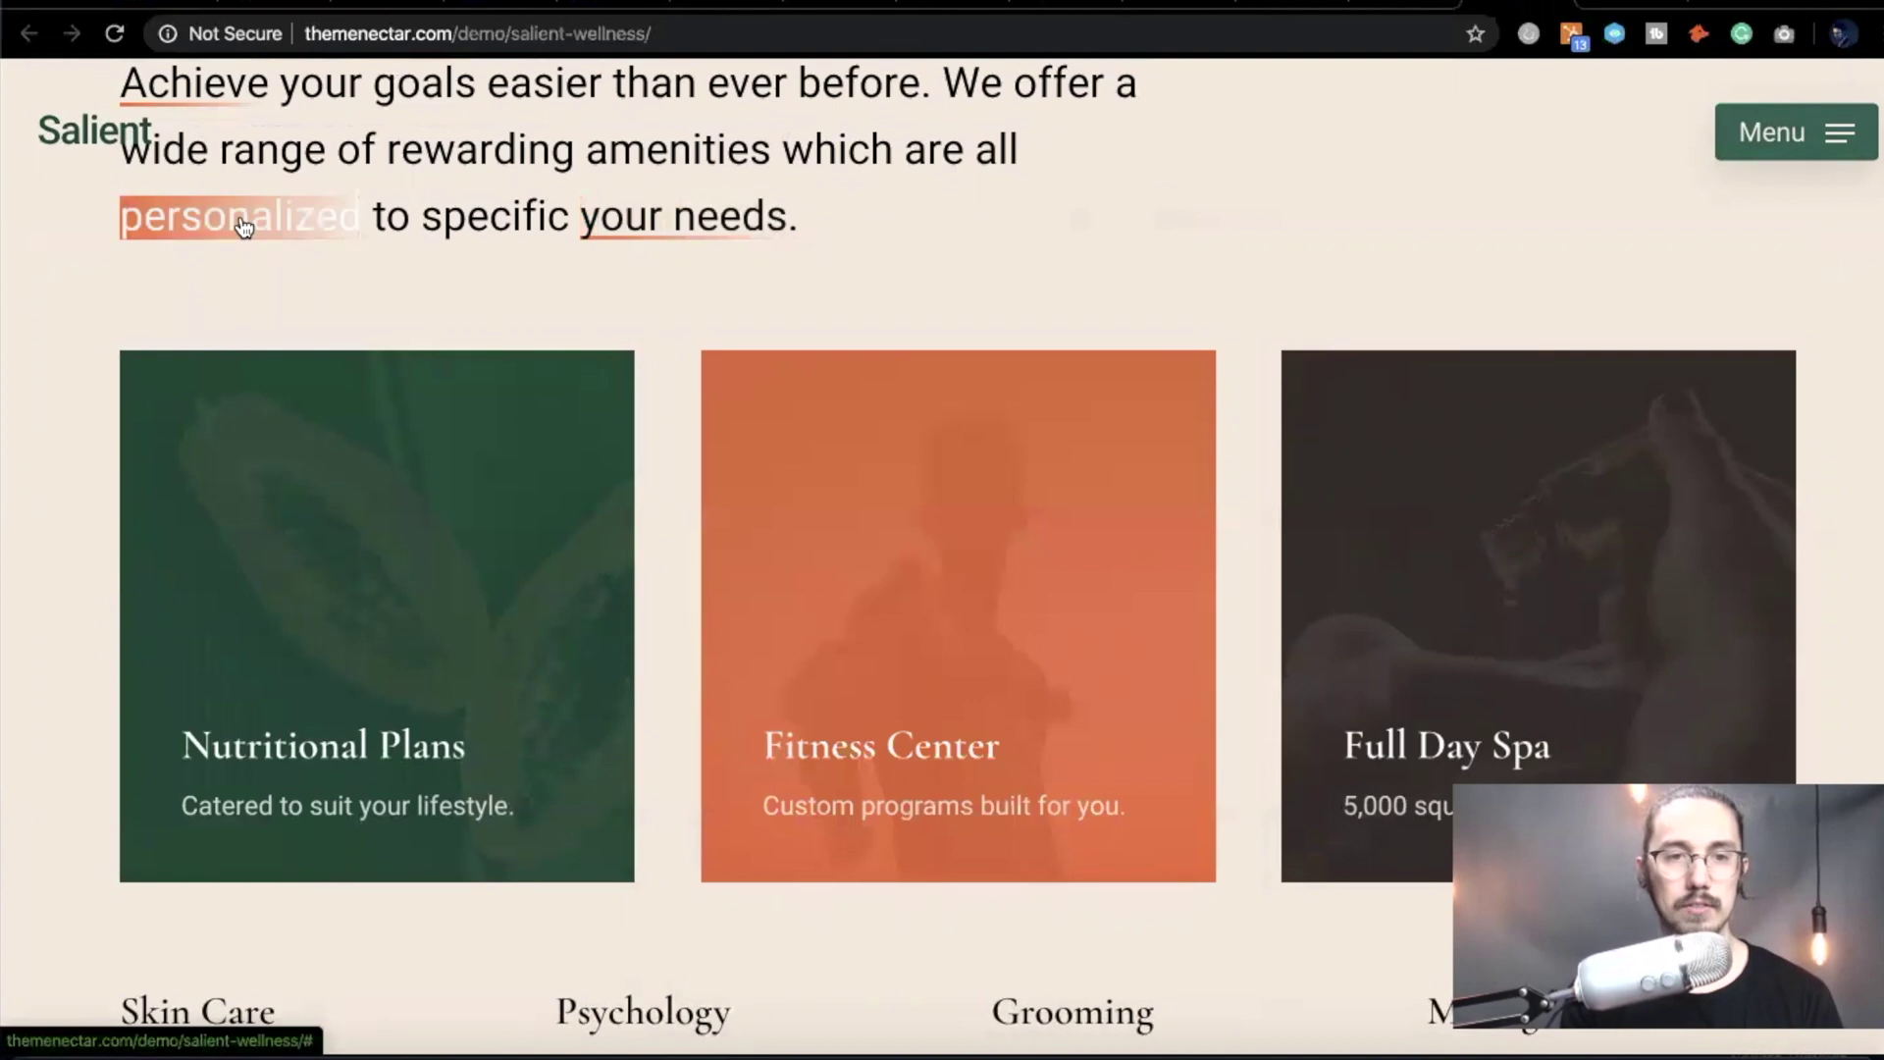
scroll(245, 226, up, 1)
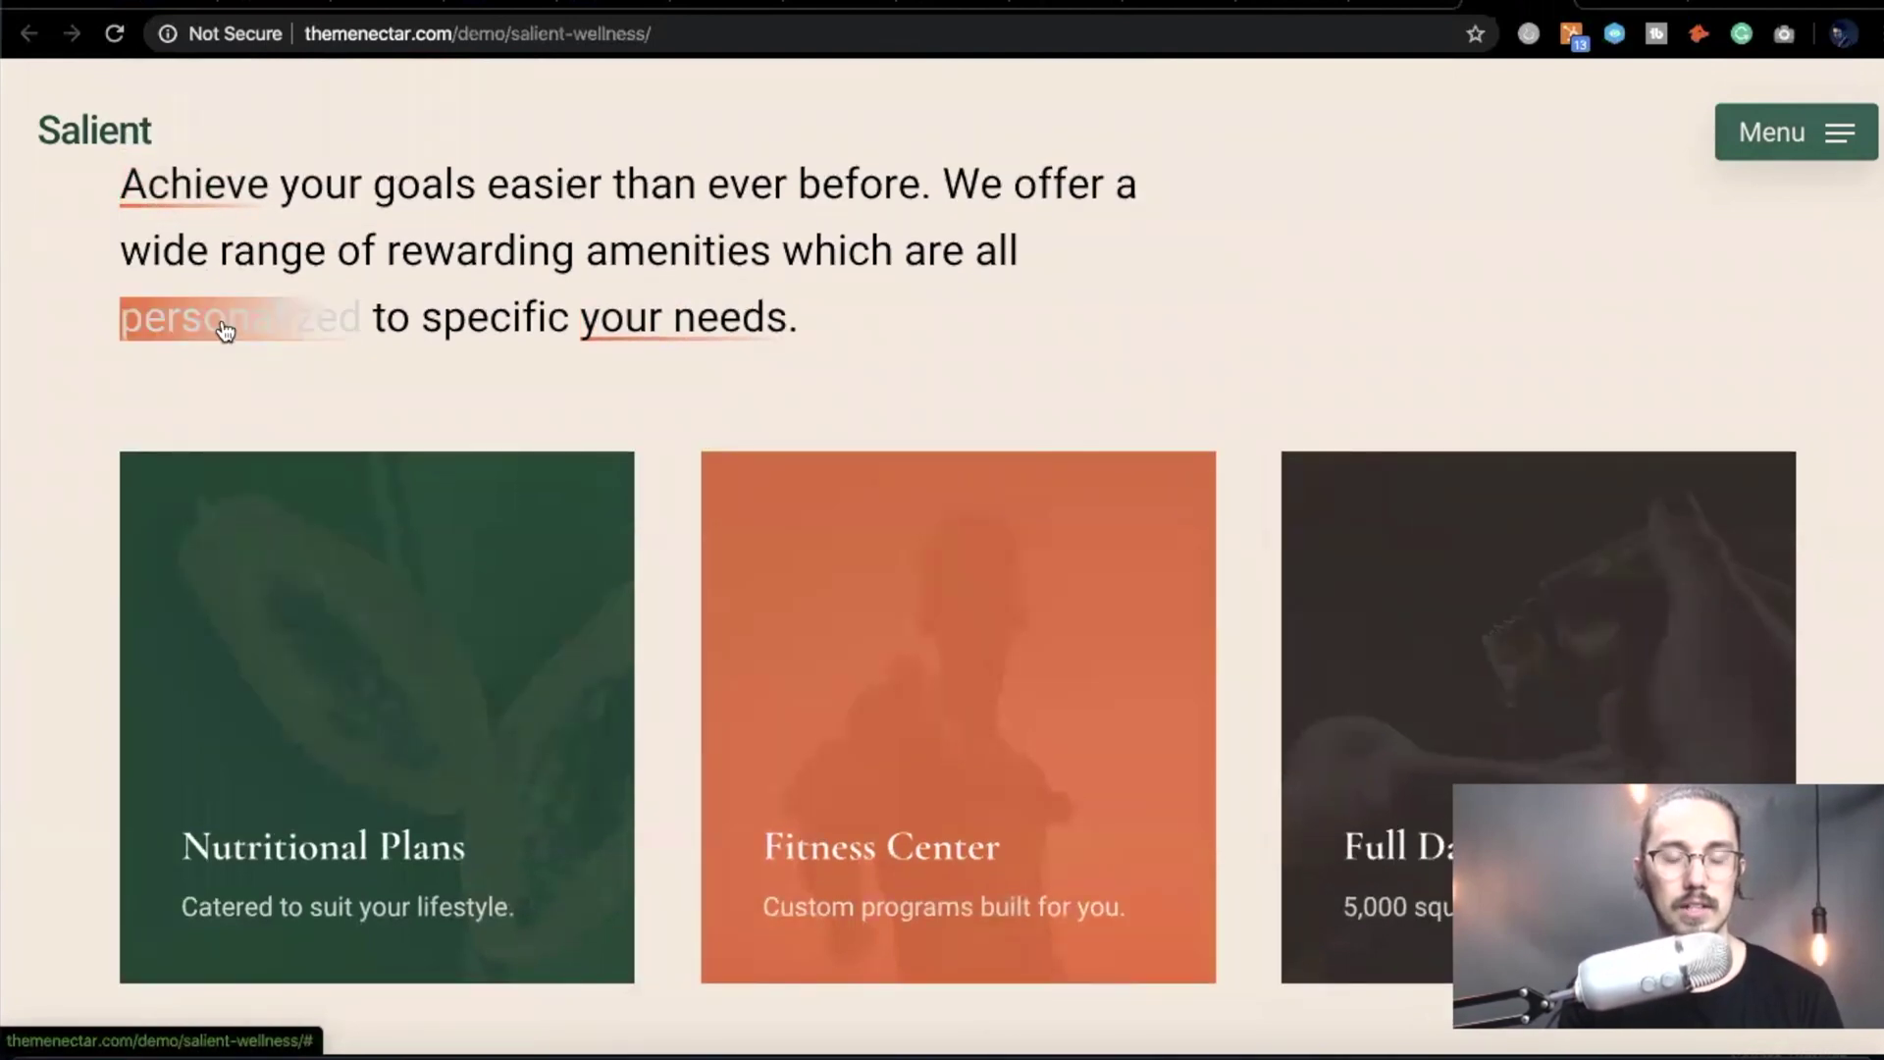
scroll(245, 367, down, 1)
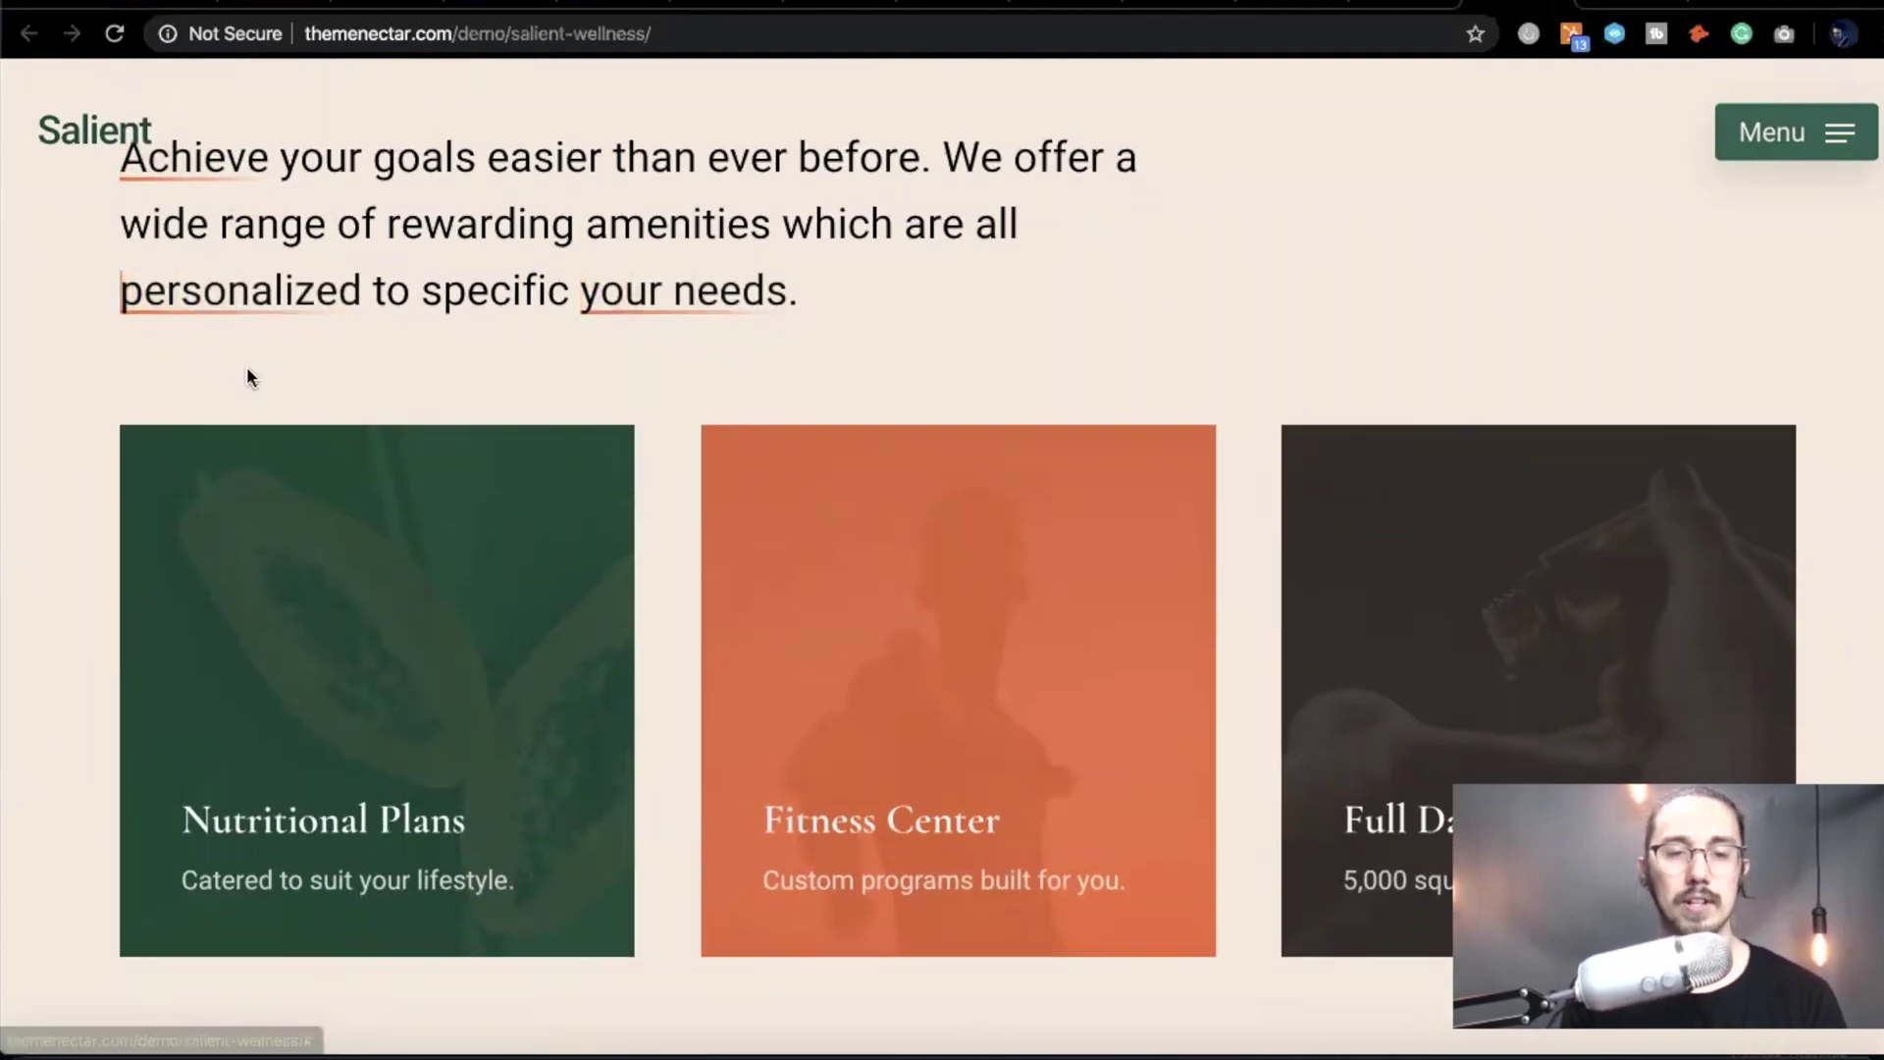
scroll(247, 373, down, 1)
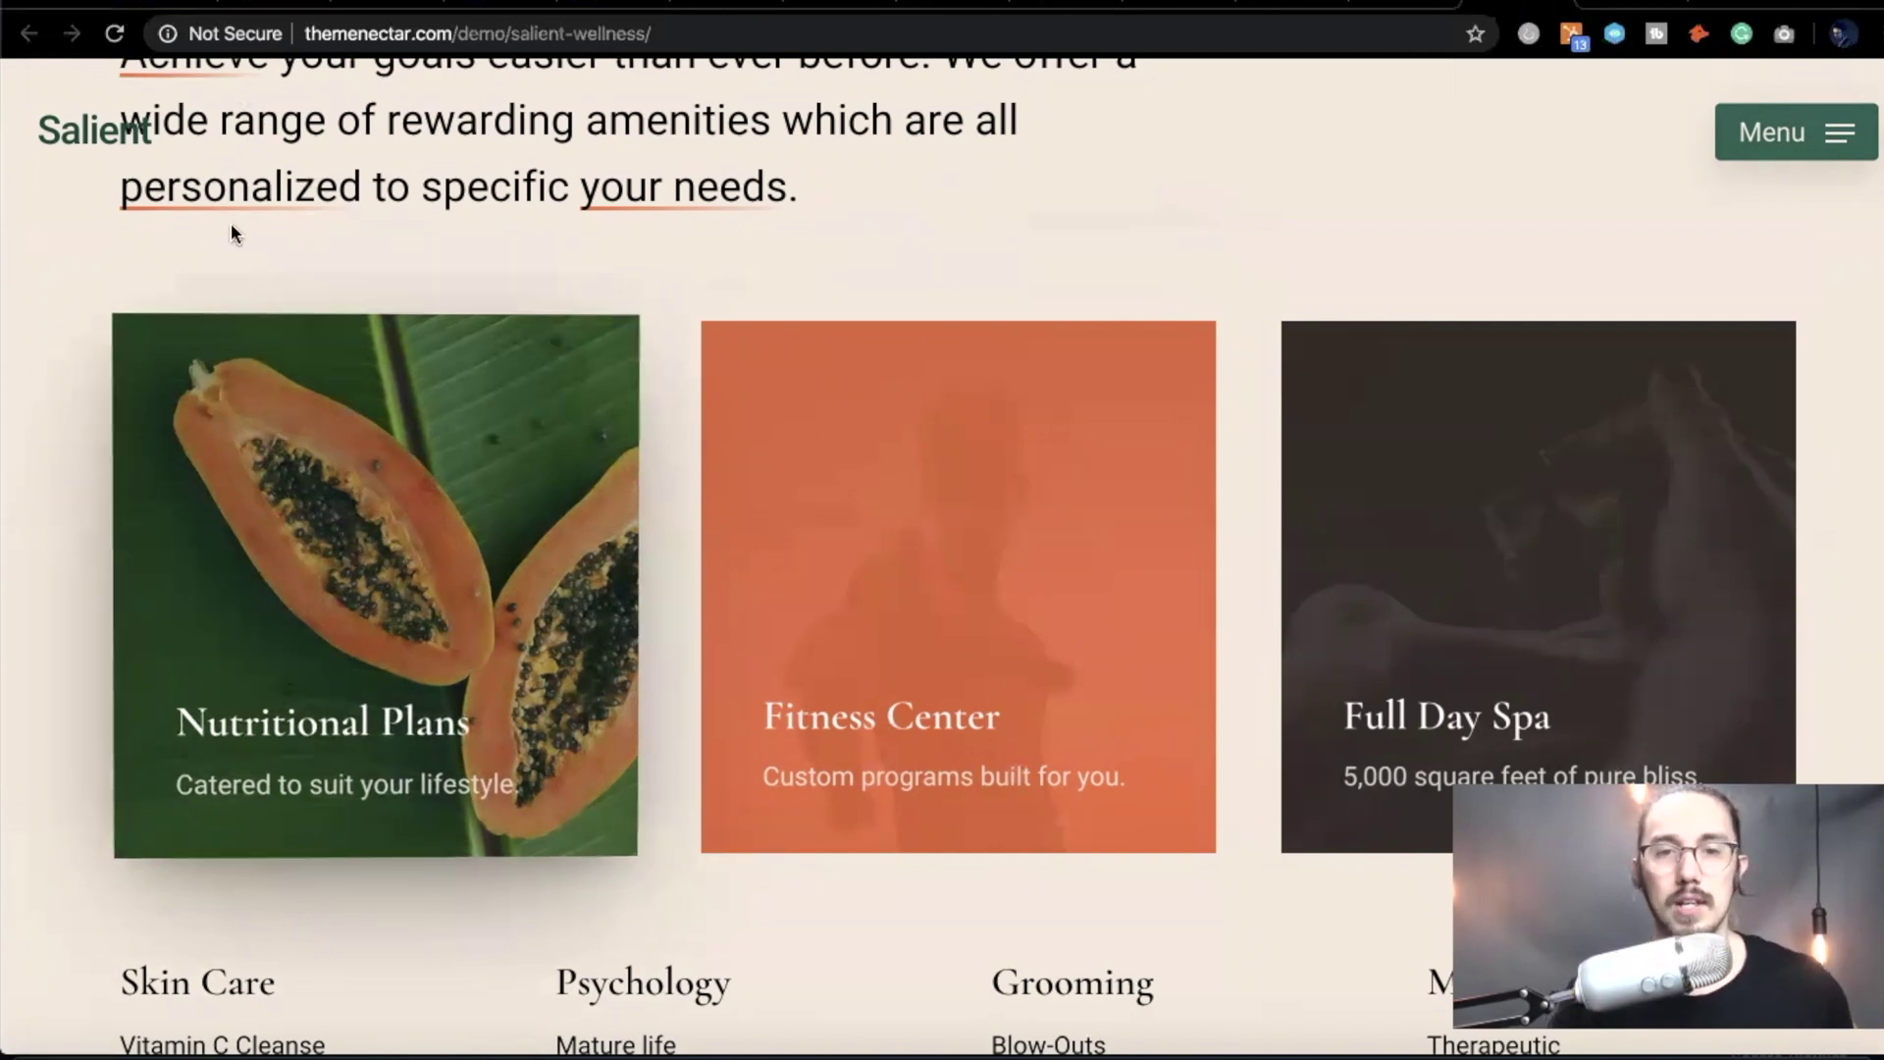
scroll(549, 197, up, 2)
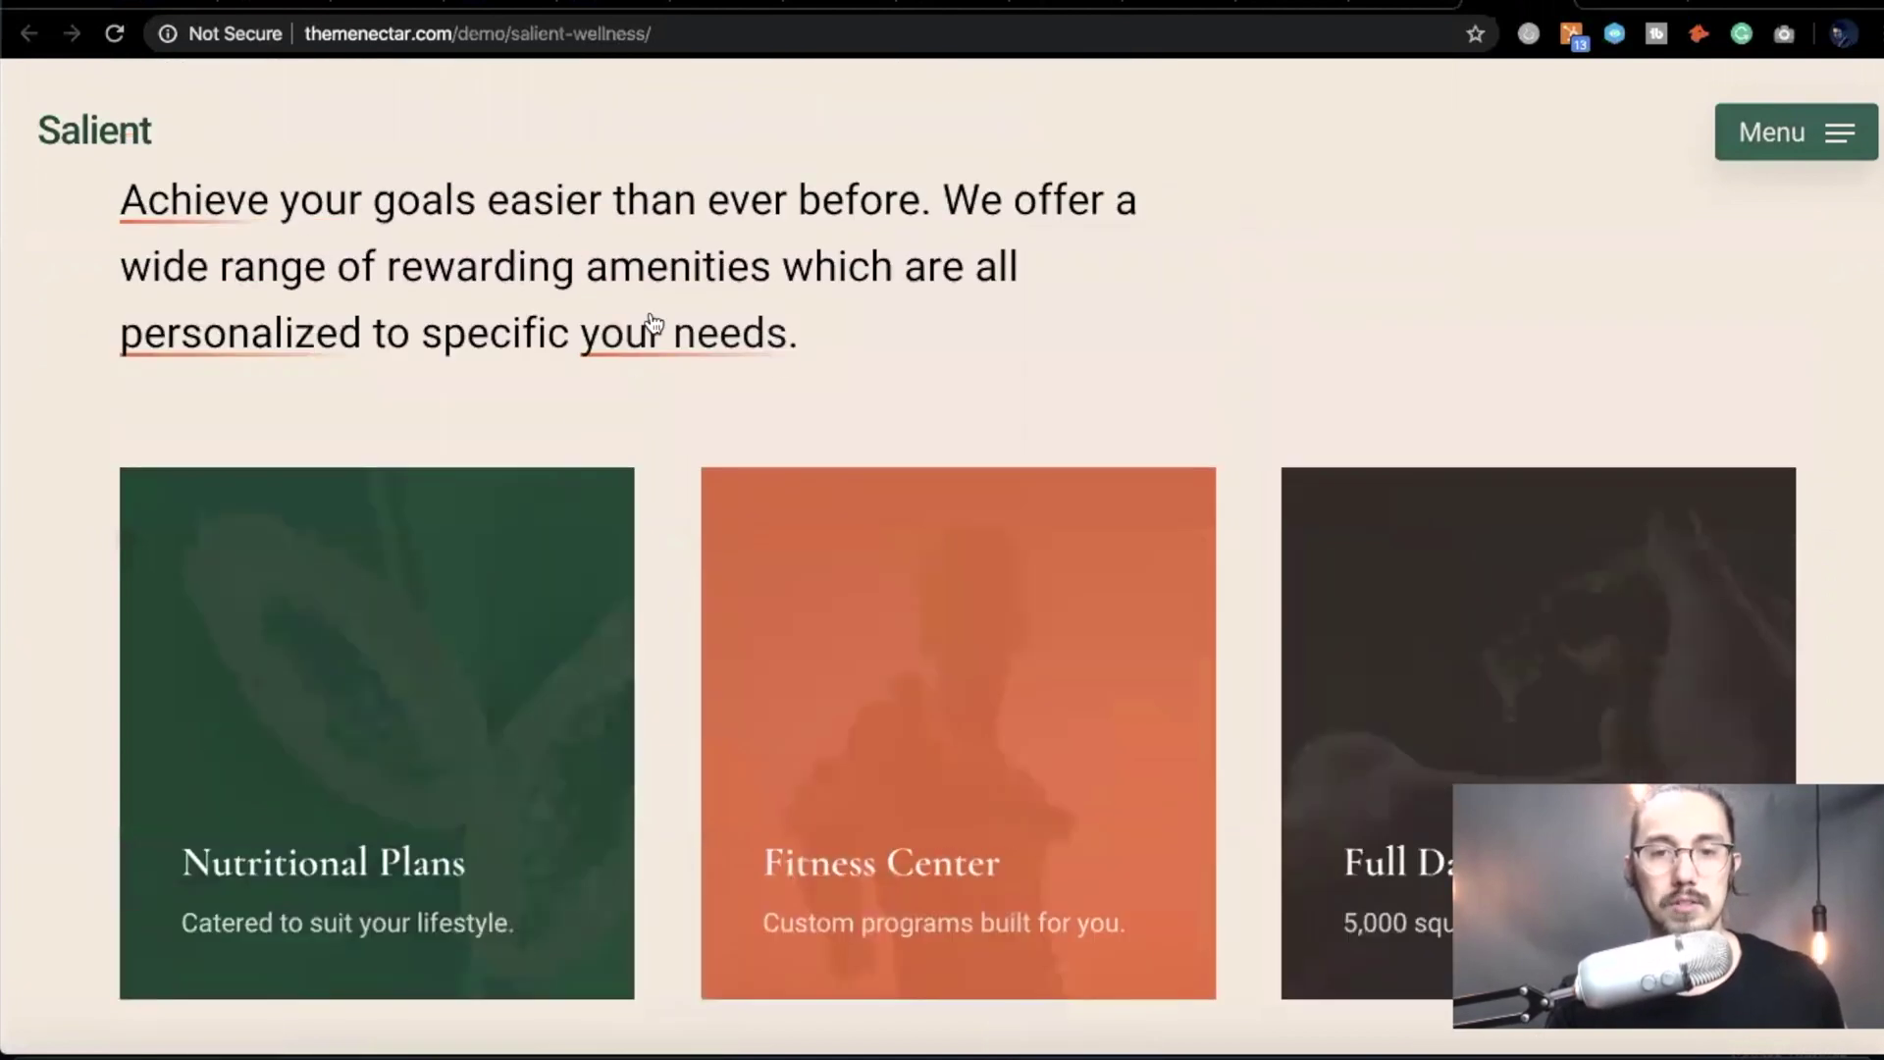
scroll(588, 383, down, 3)
scroll(392, 471, down, 5)
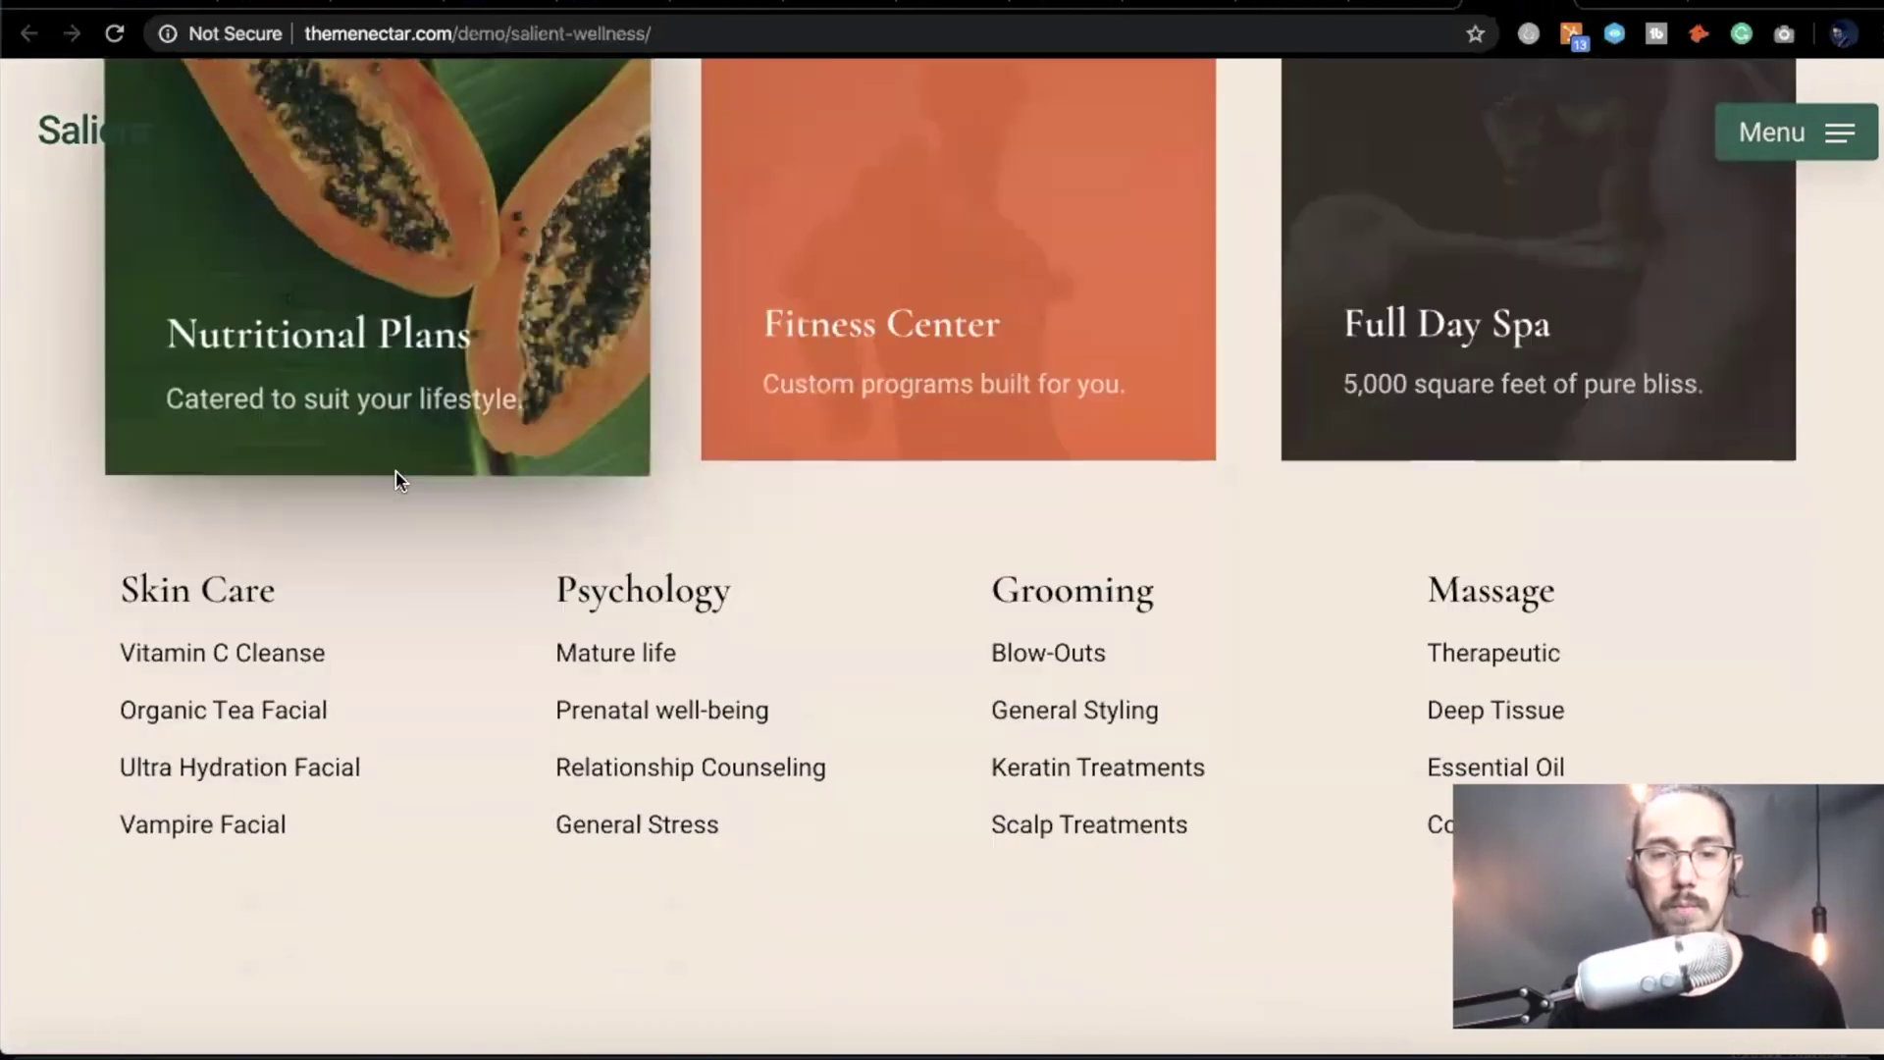
scroll(549, 569, down, 3)
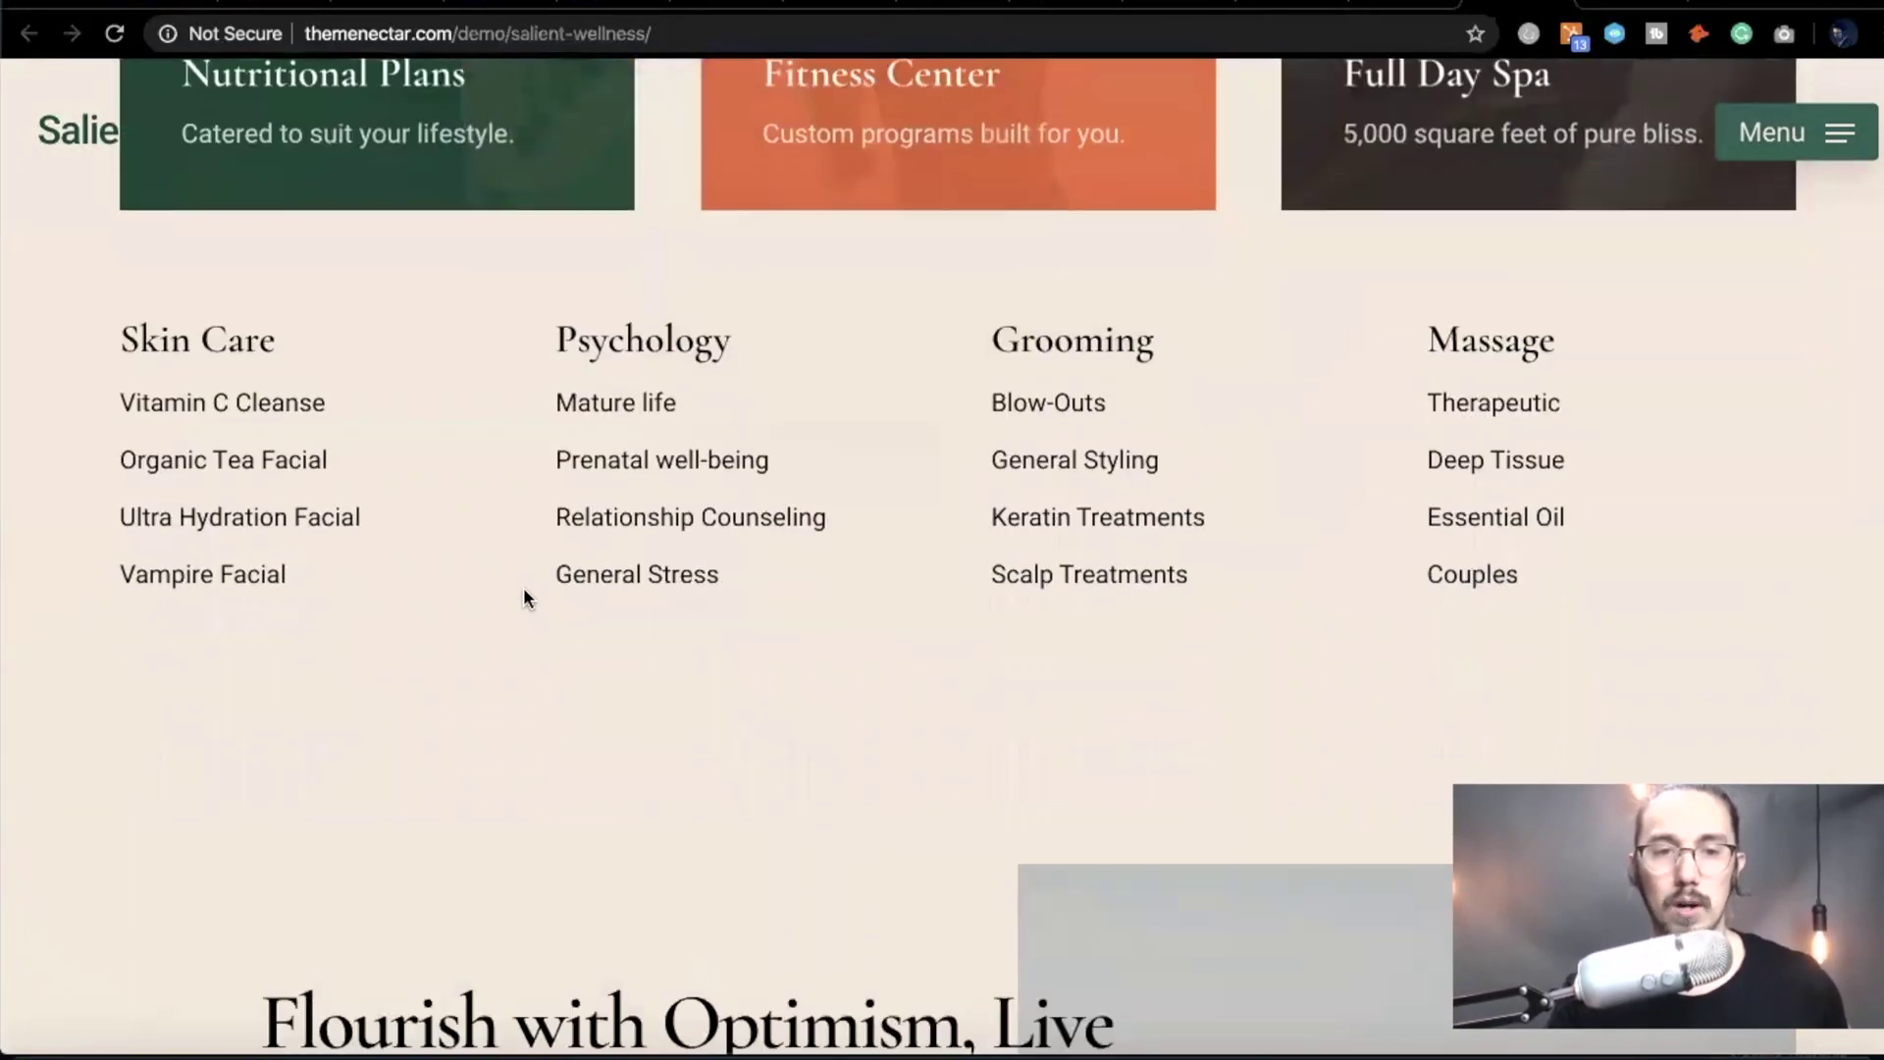
scroll(513, 393, up, 12)
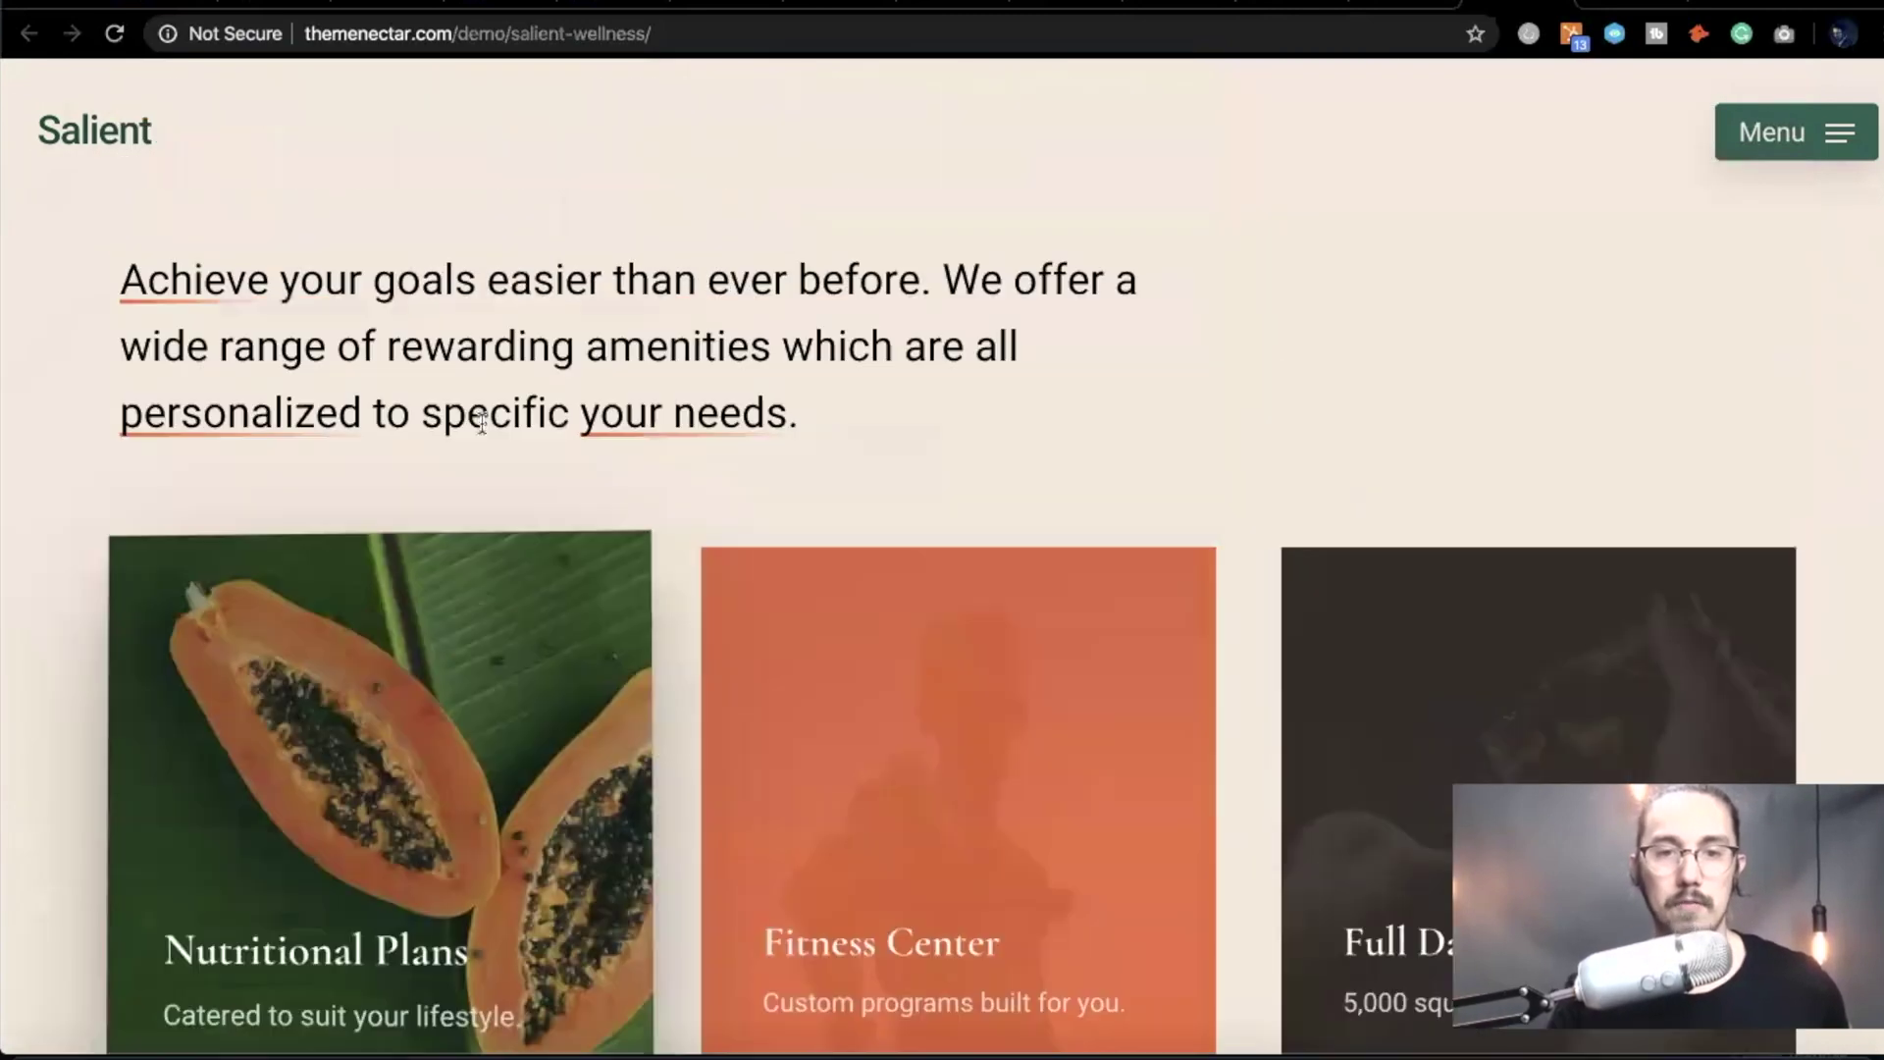
scroll(481, 422, down, 5)
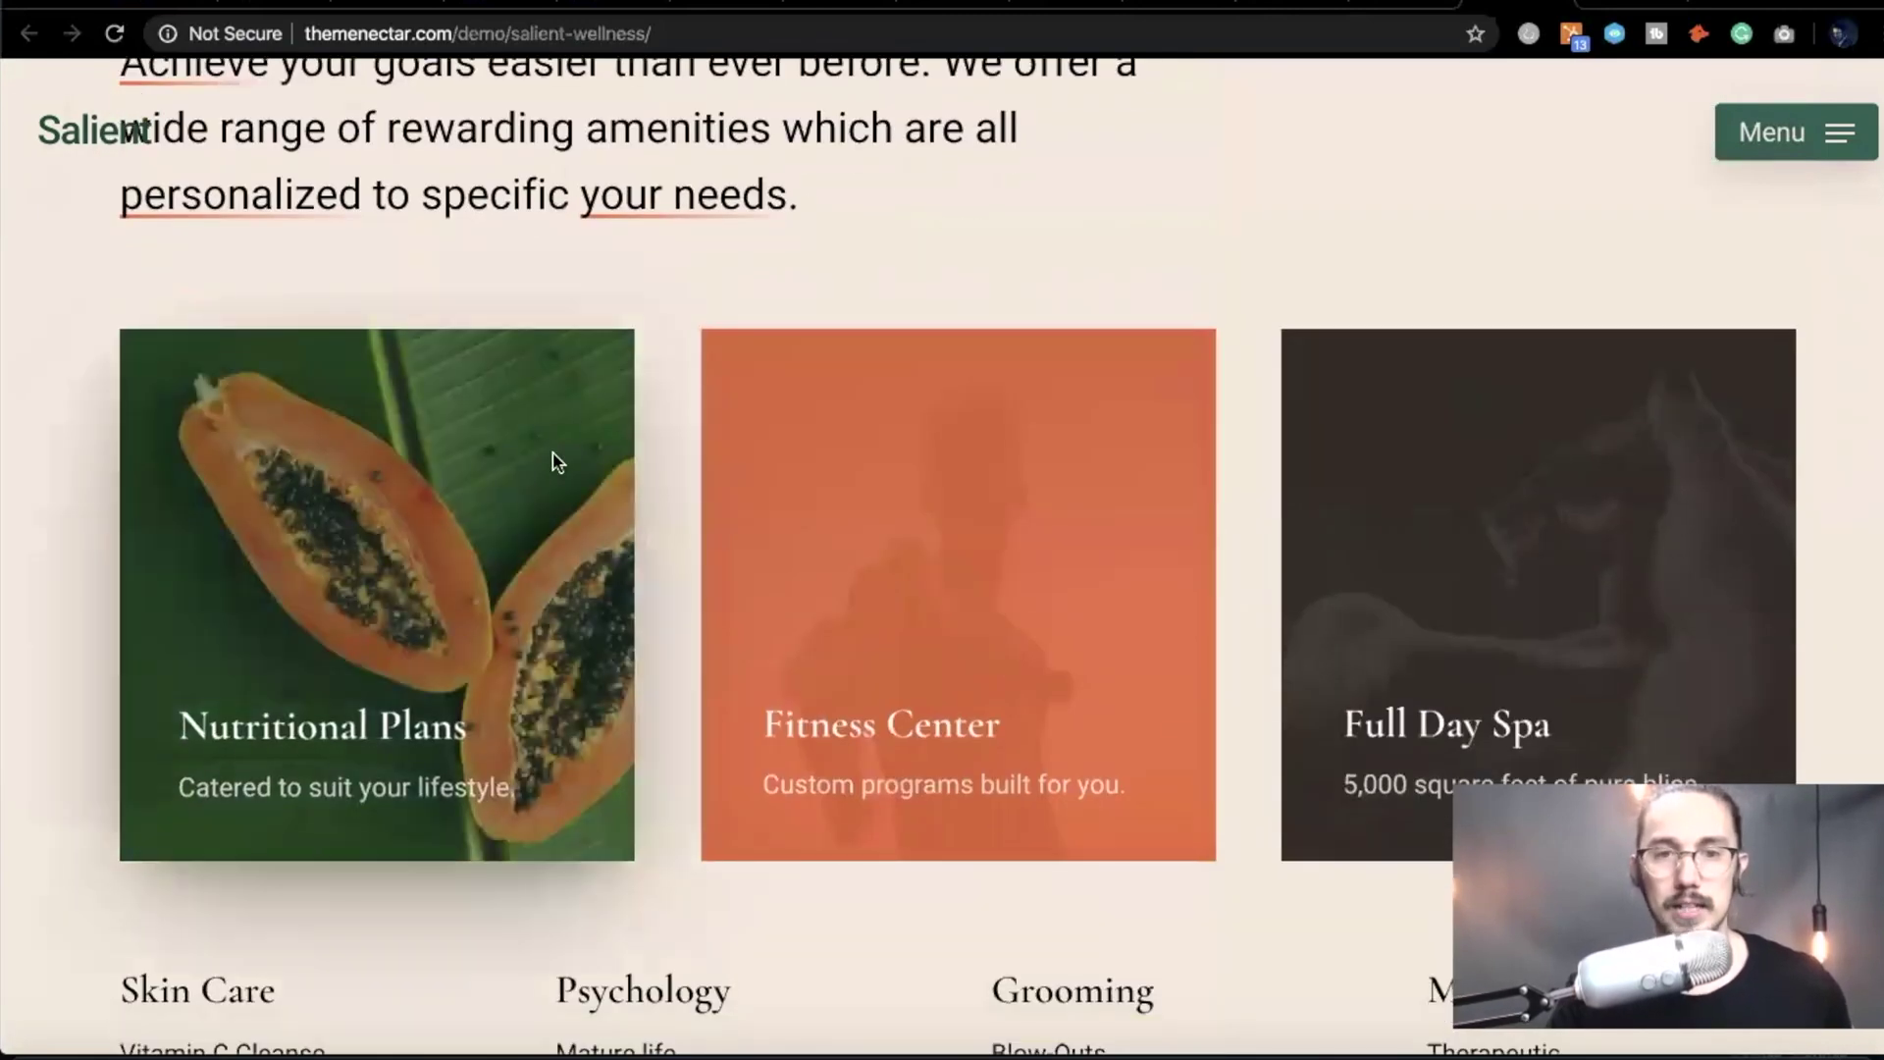
scroll(746, 579, down, 3)
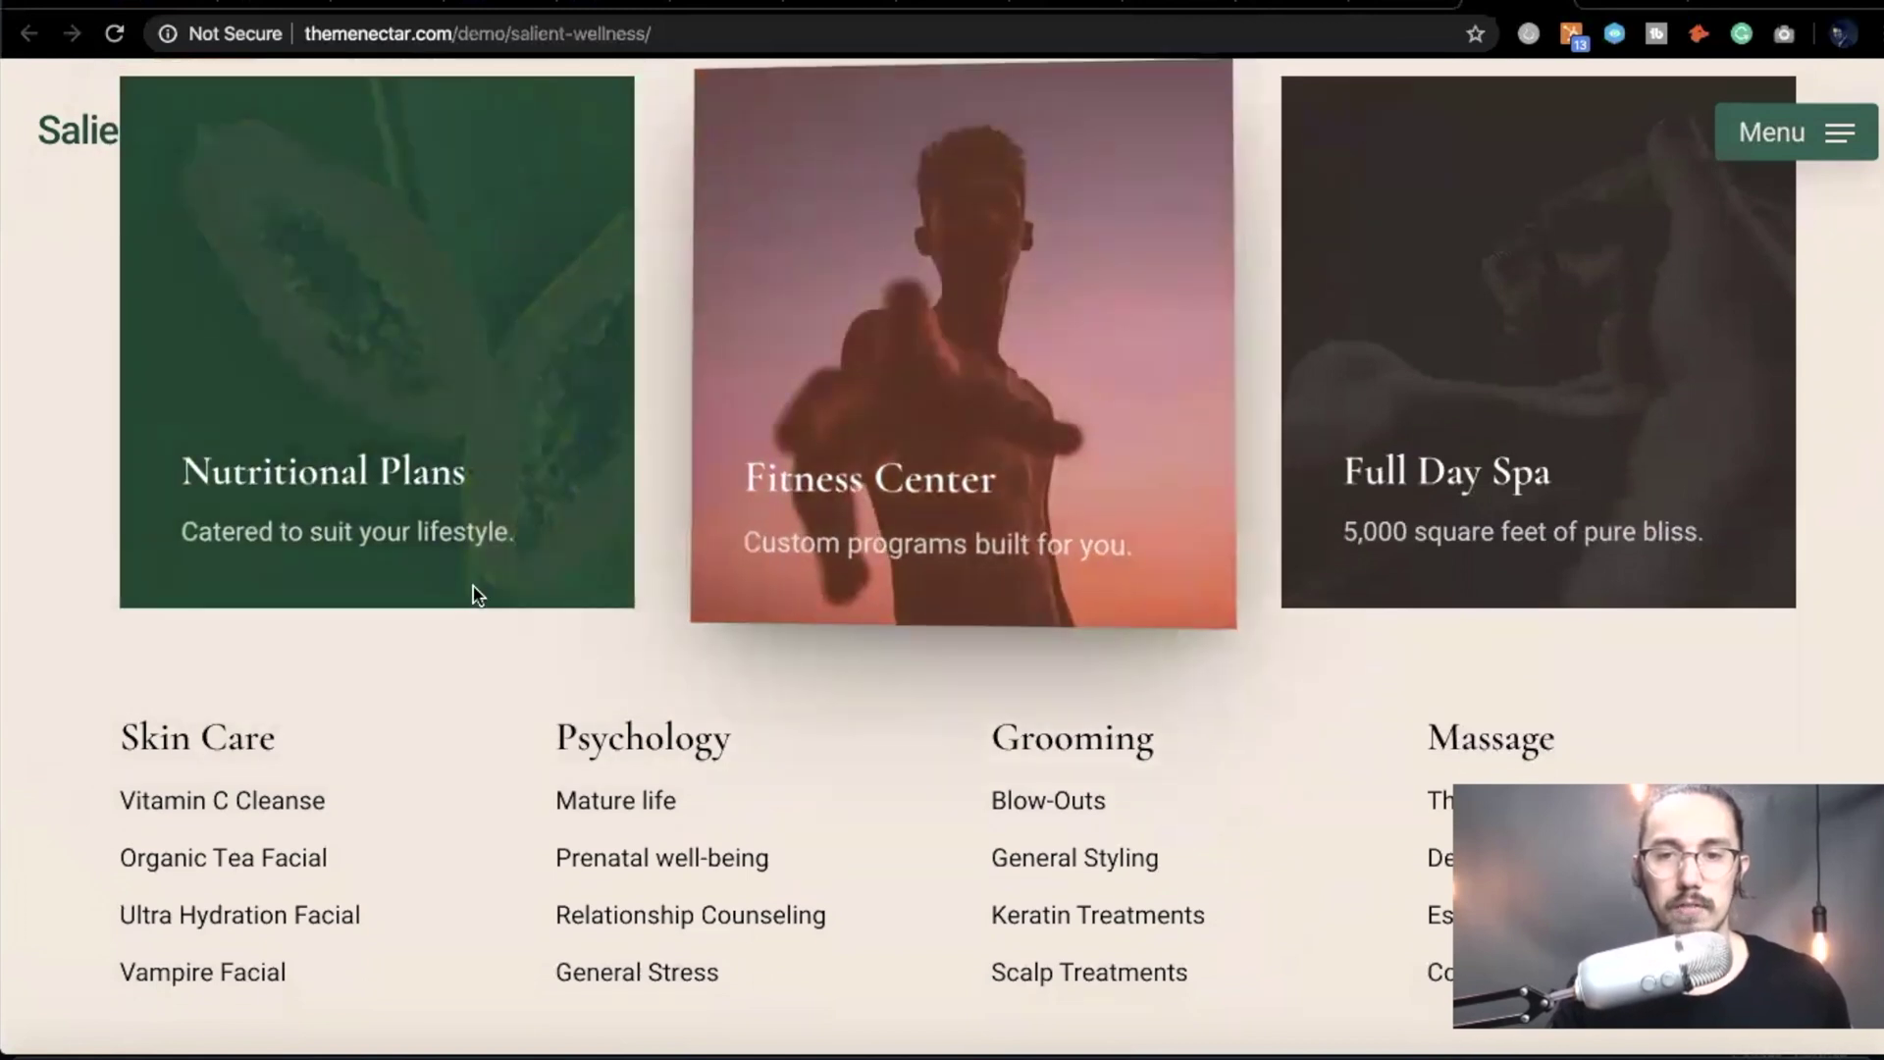
scroll(432, 600, down, 3)
scroll(391, 617, down, 5)
scroll(392, 616, down, 7)
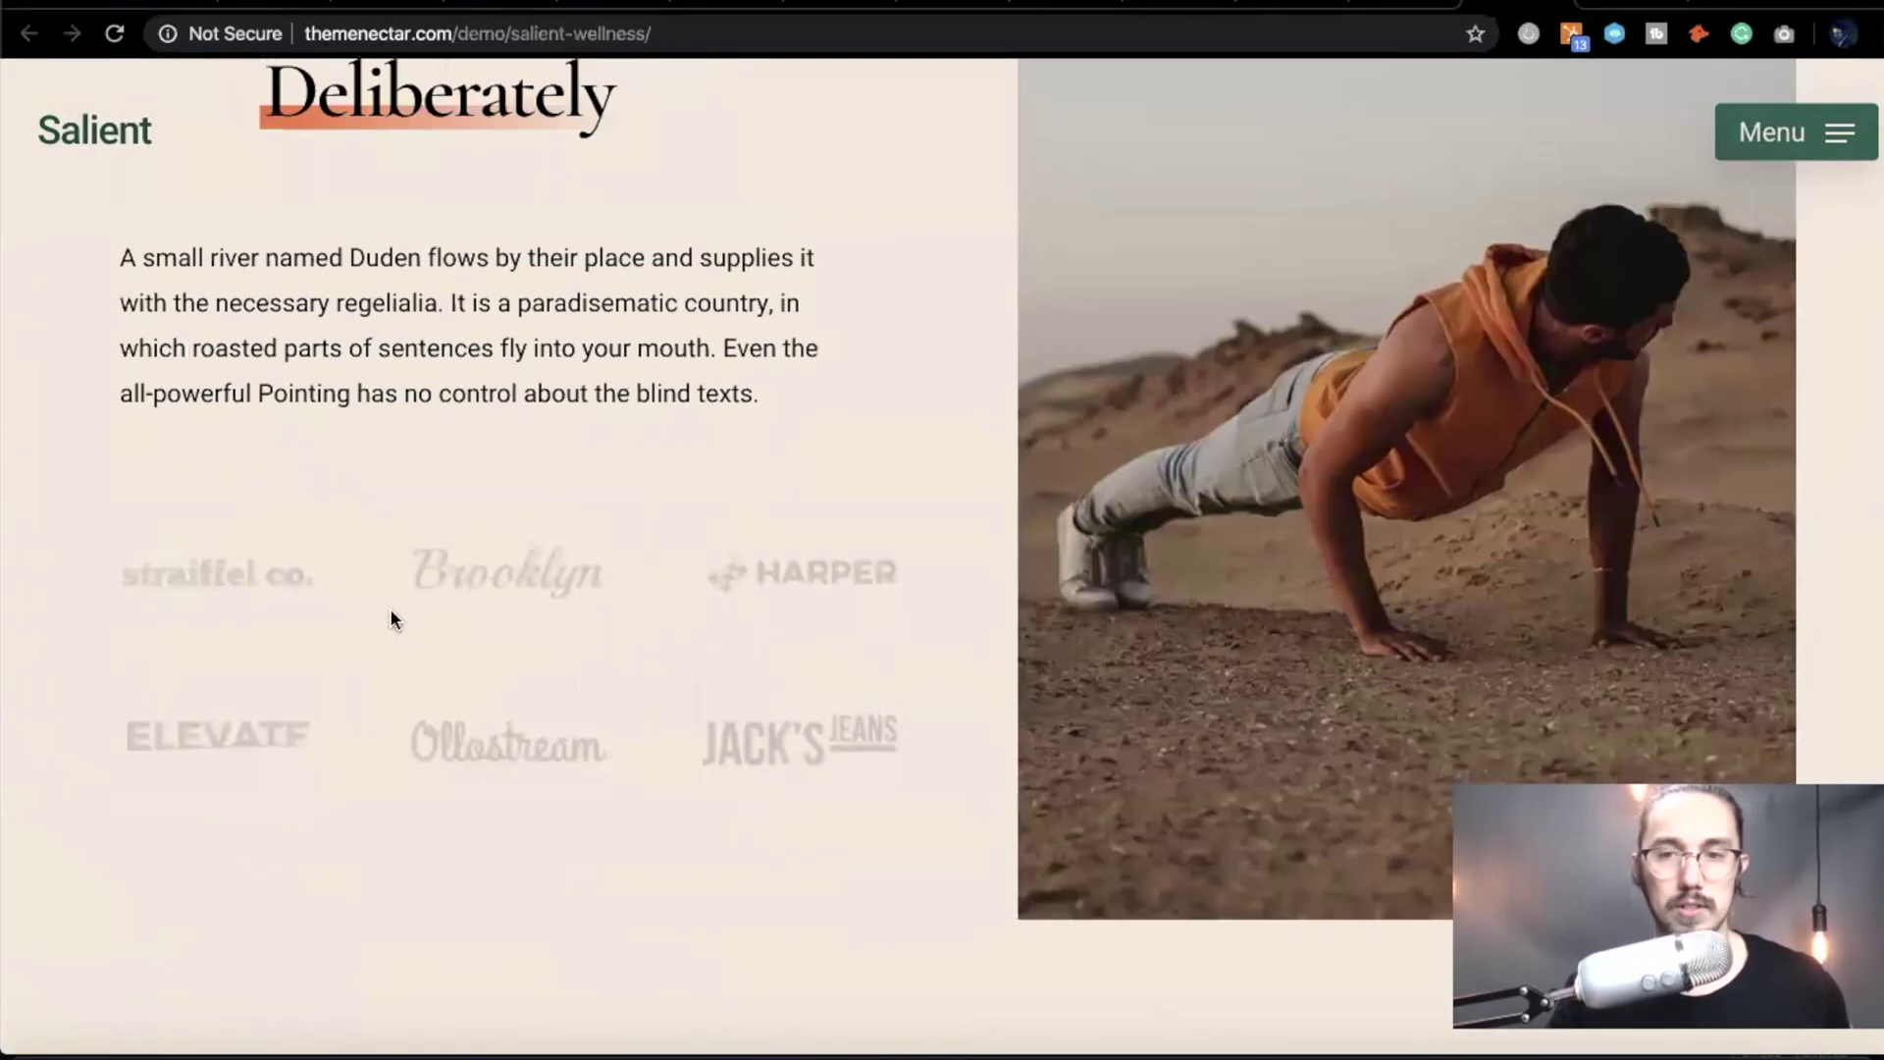
scroll(391, 610, up, 2)
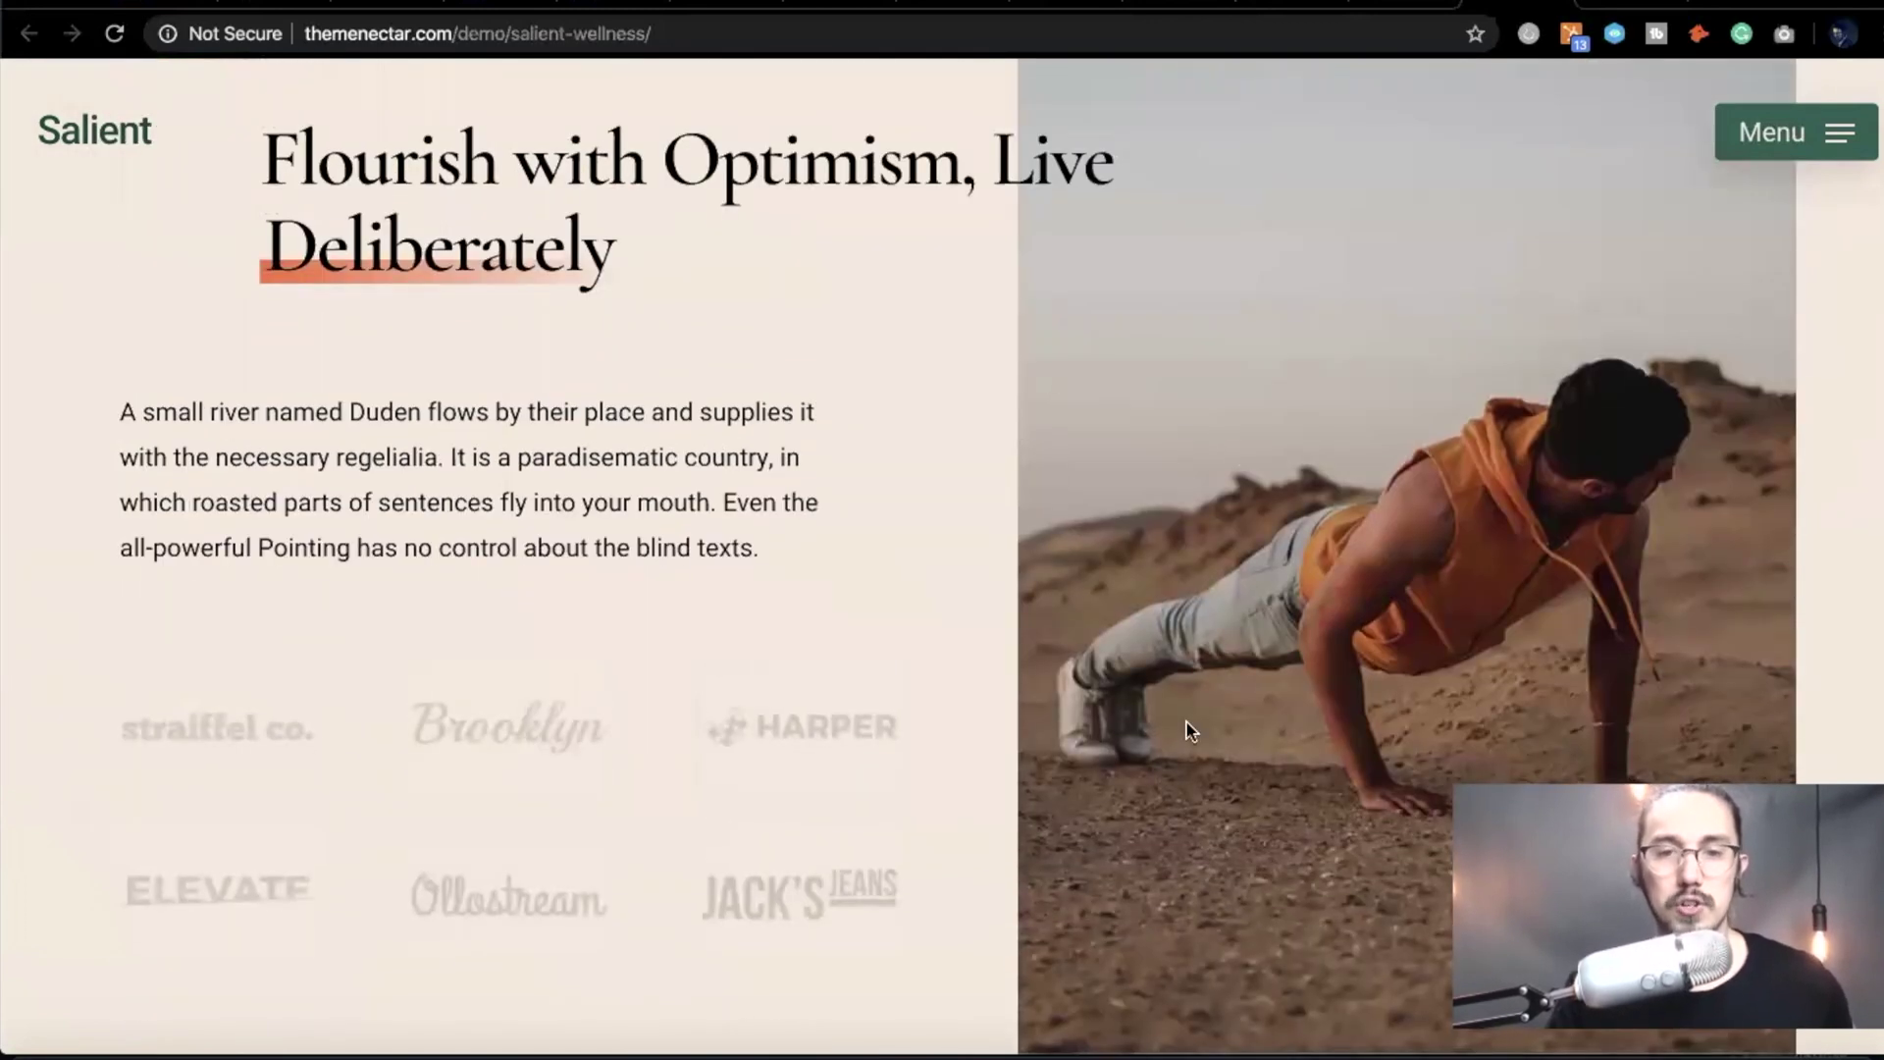
scroll(600, 684, down, 3)
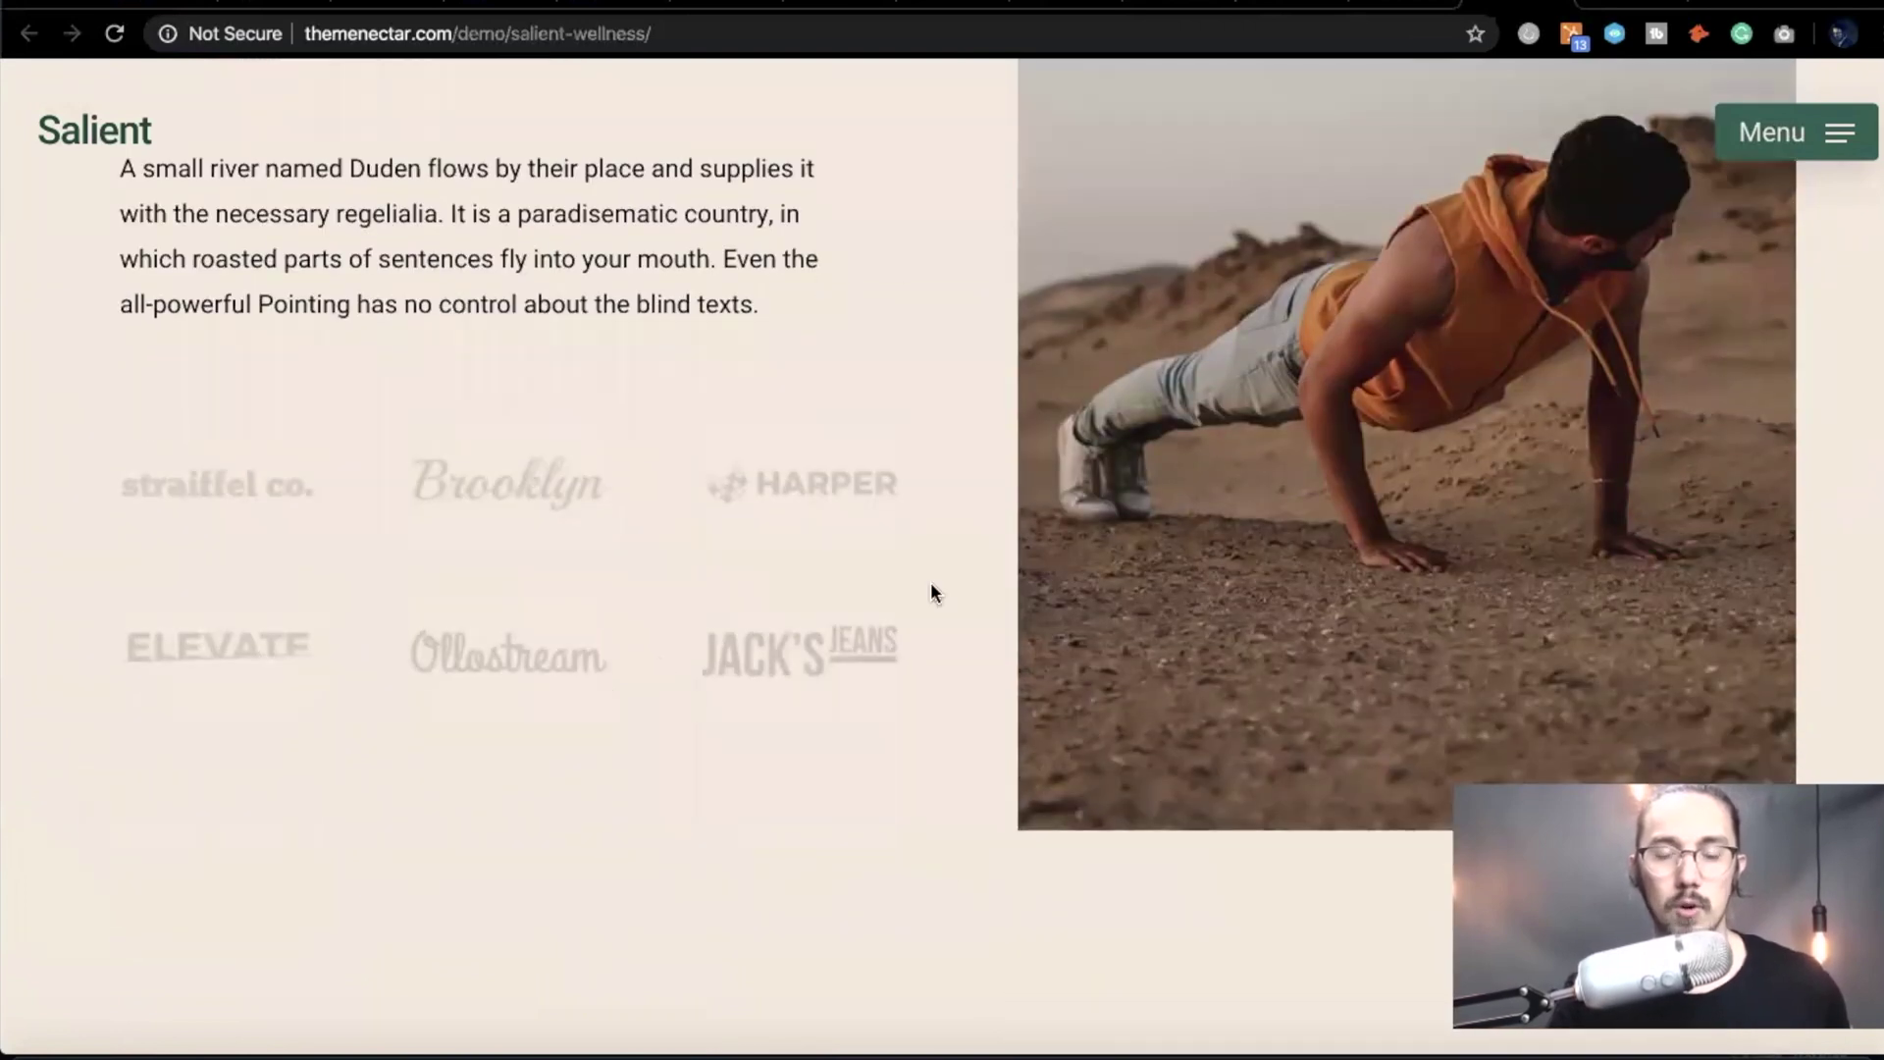
scroll(544, 500, up, 3)
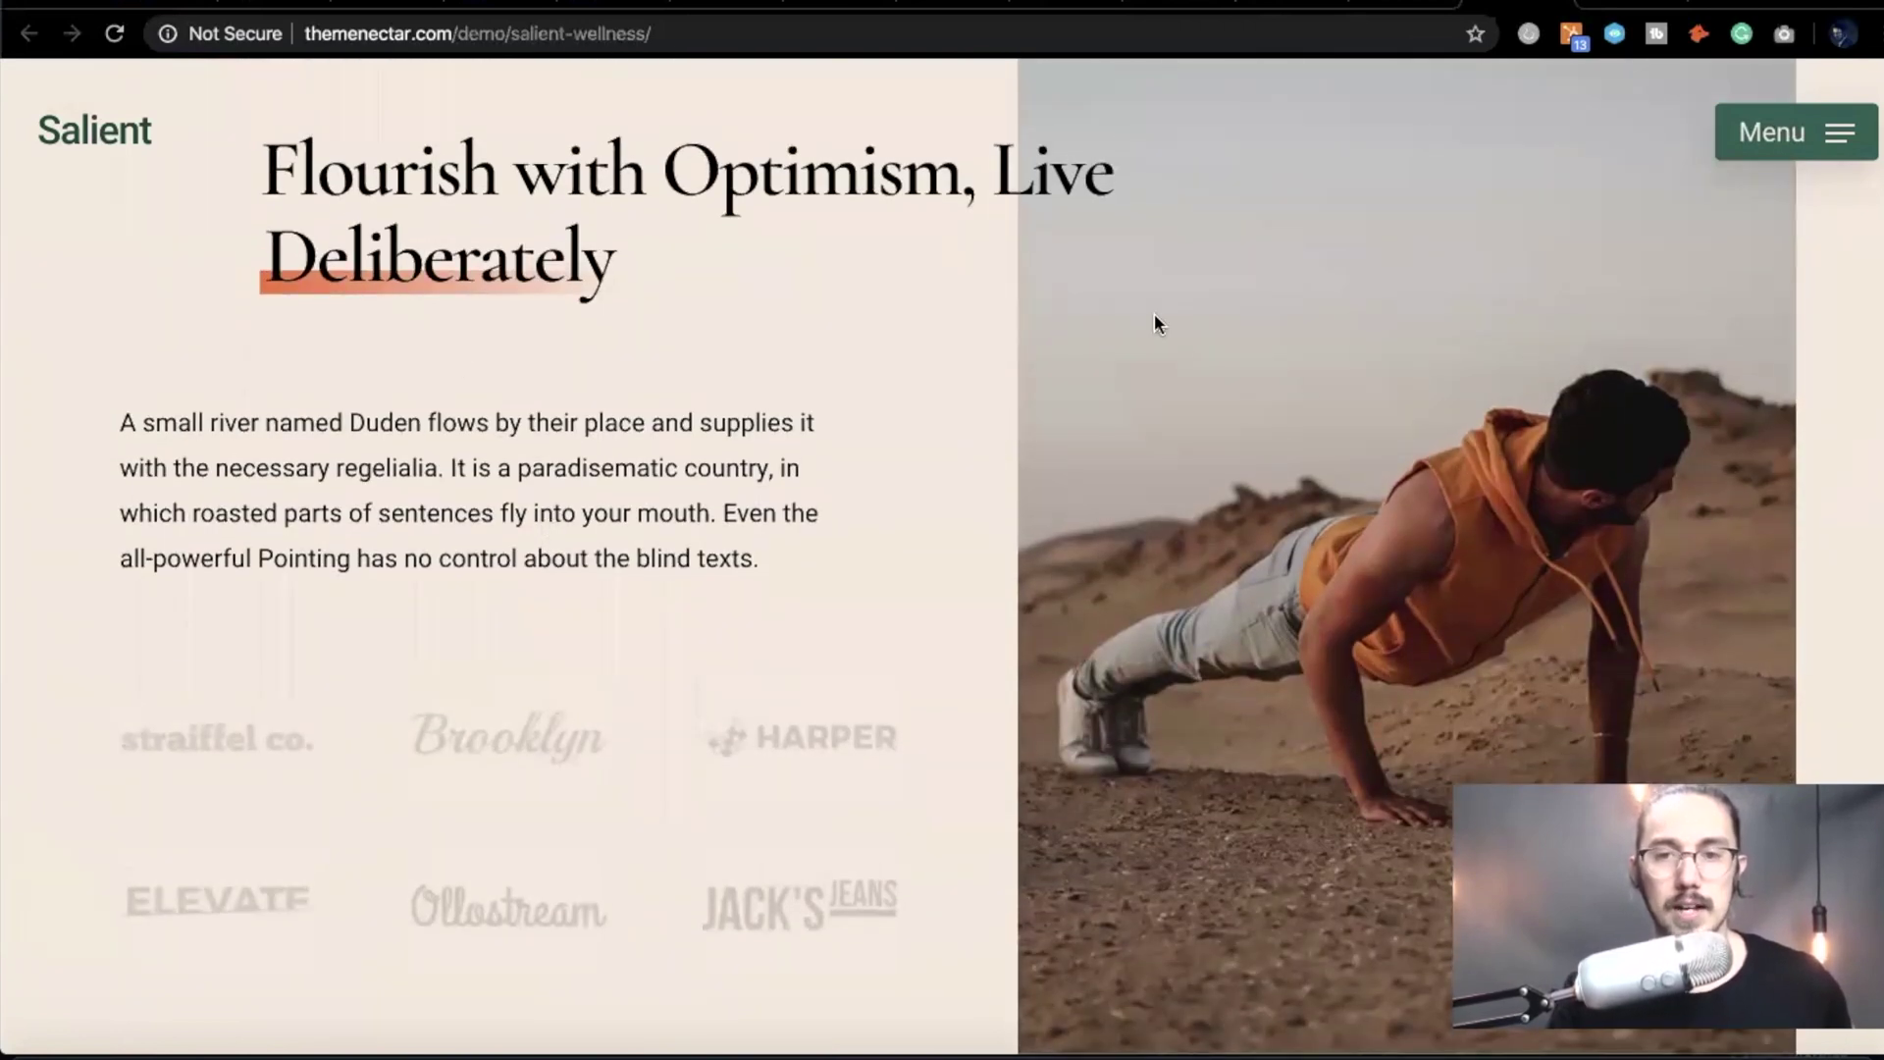
scroll(981, 569, down, 4)
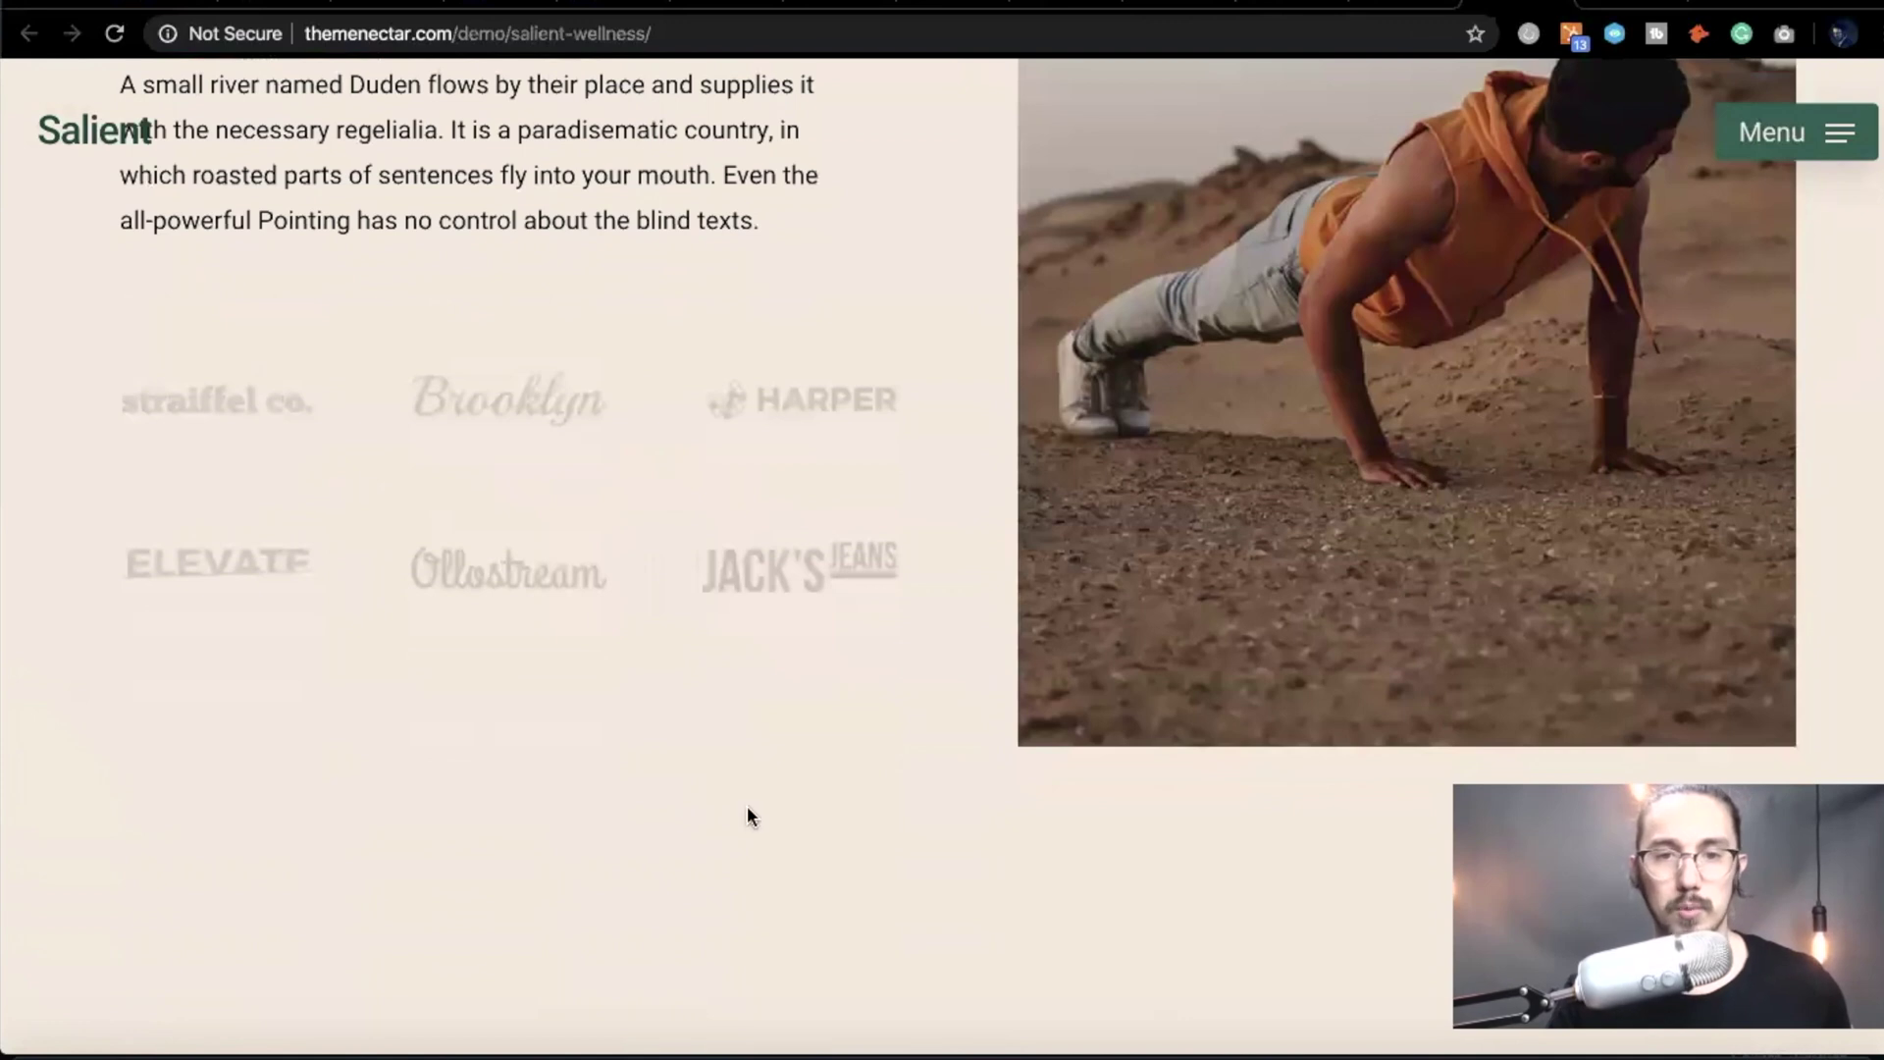
scroll(491, 544, up, 5)
scroll(491, 545, down, 10)
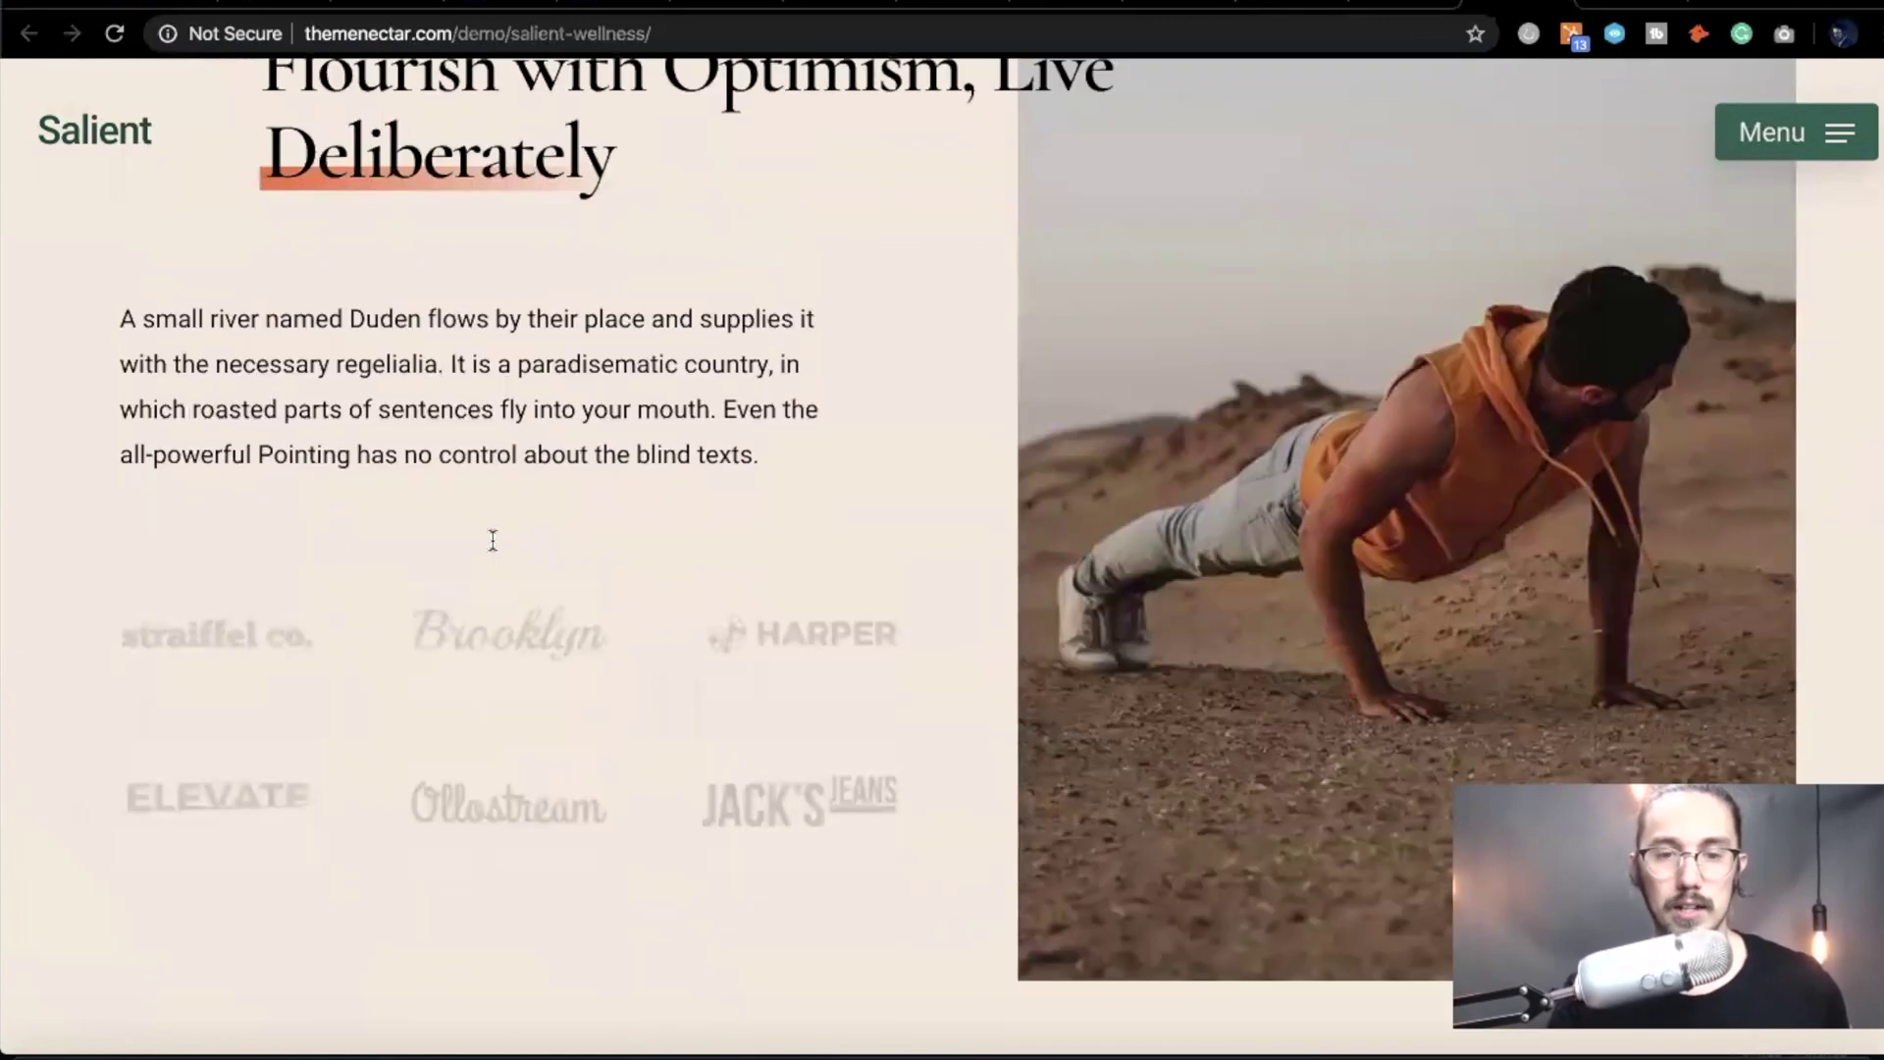
scroll(492, 546, down, 5)
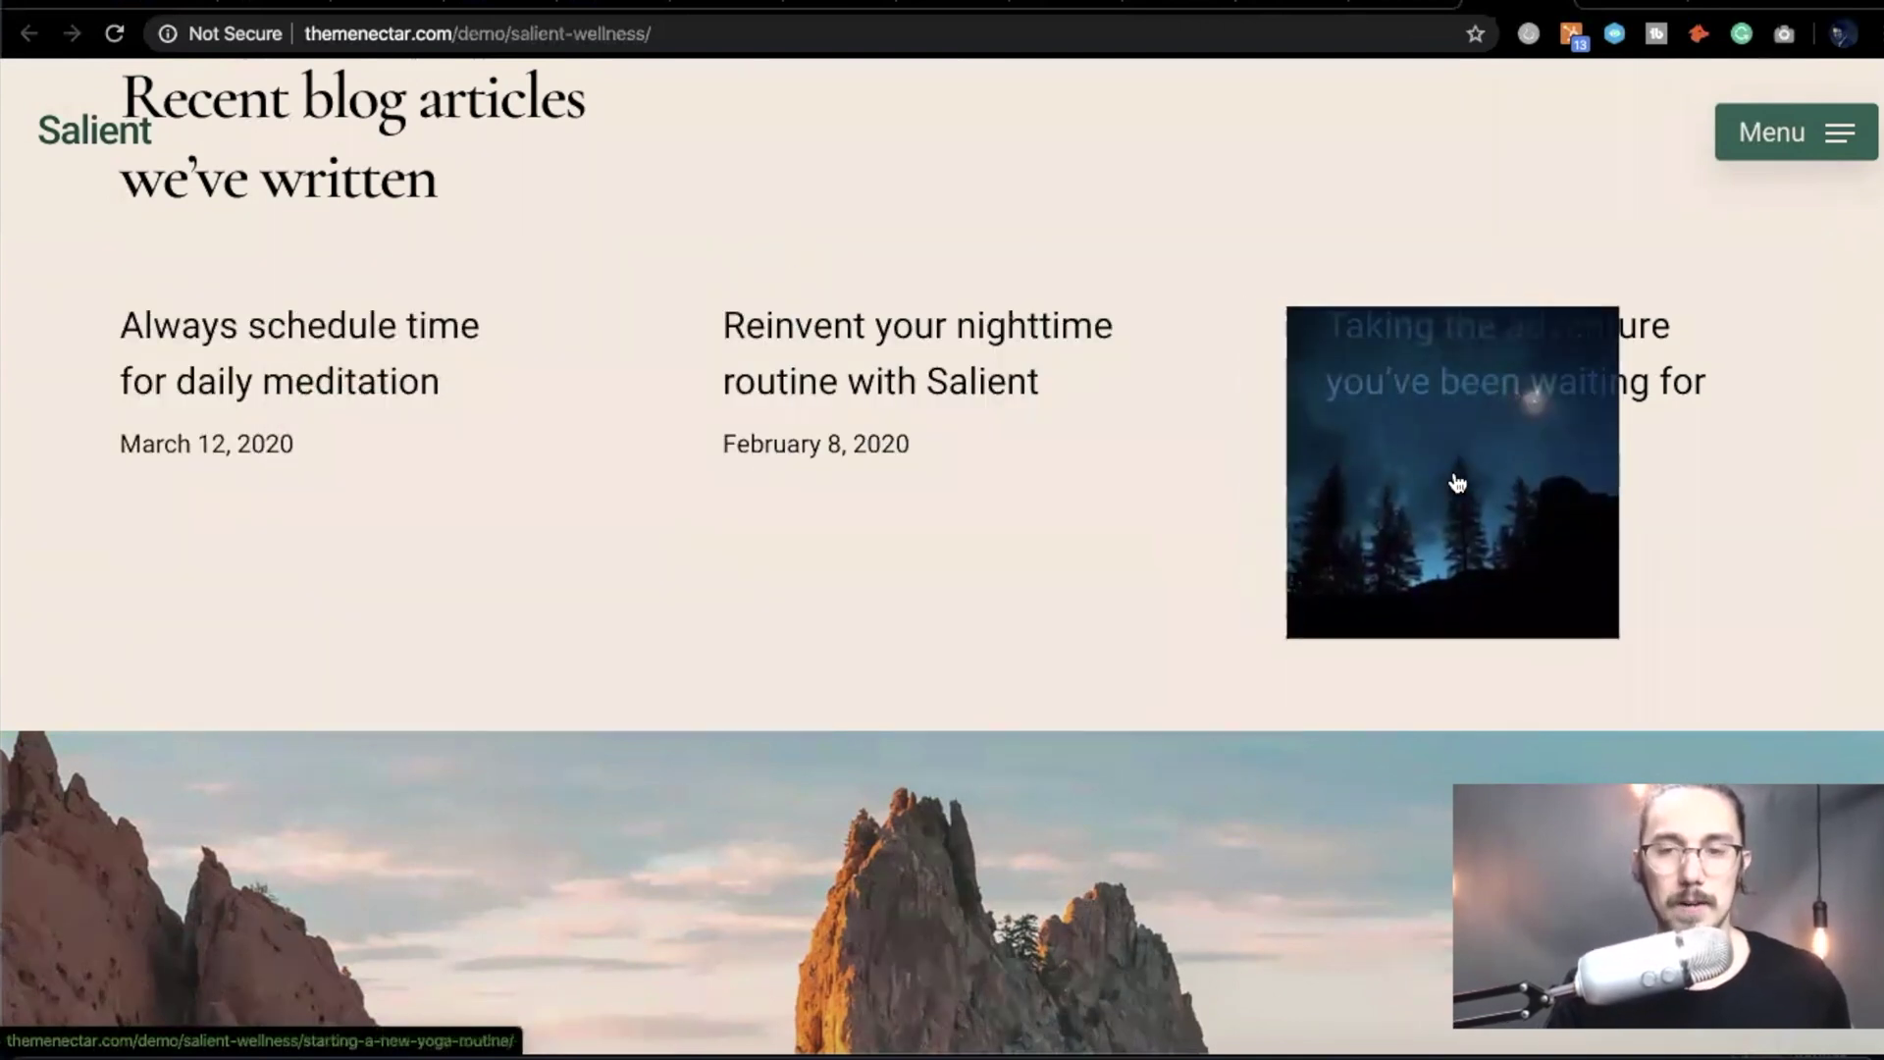
scroll(868, 420, down, 5)
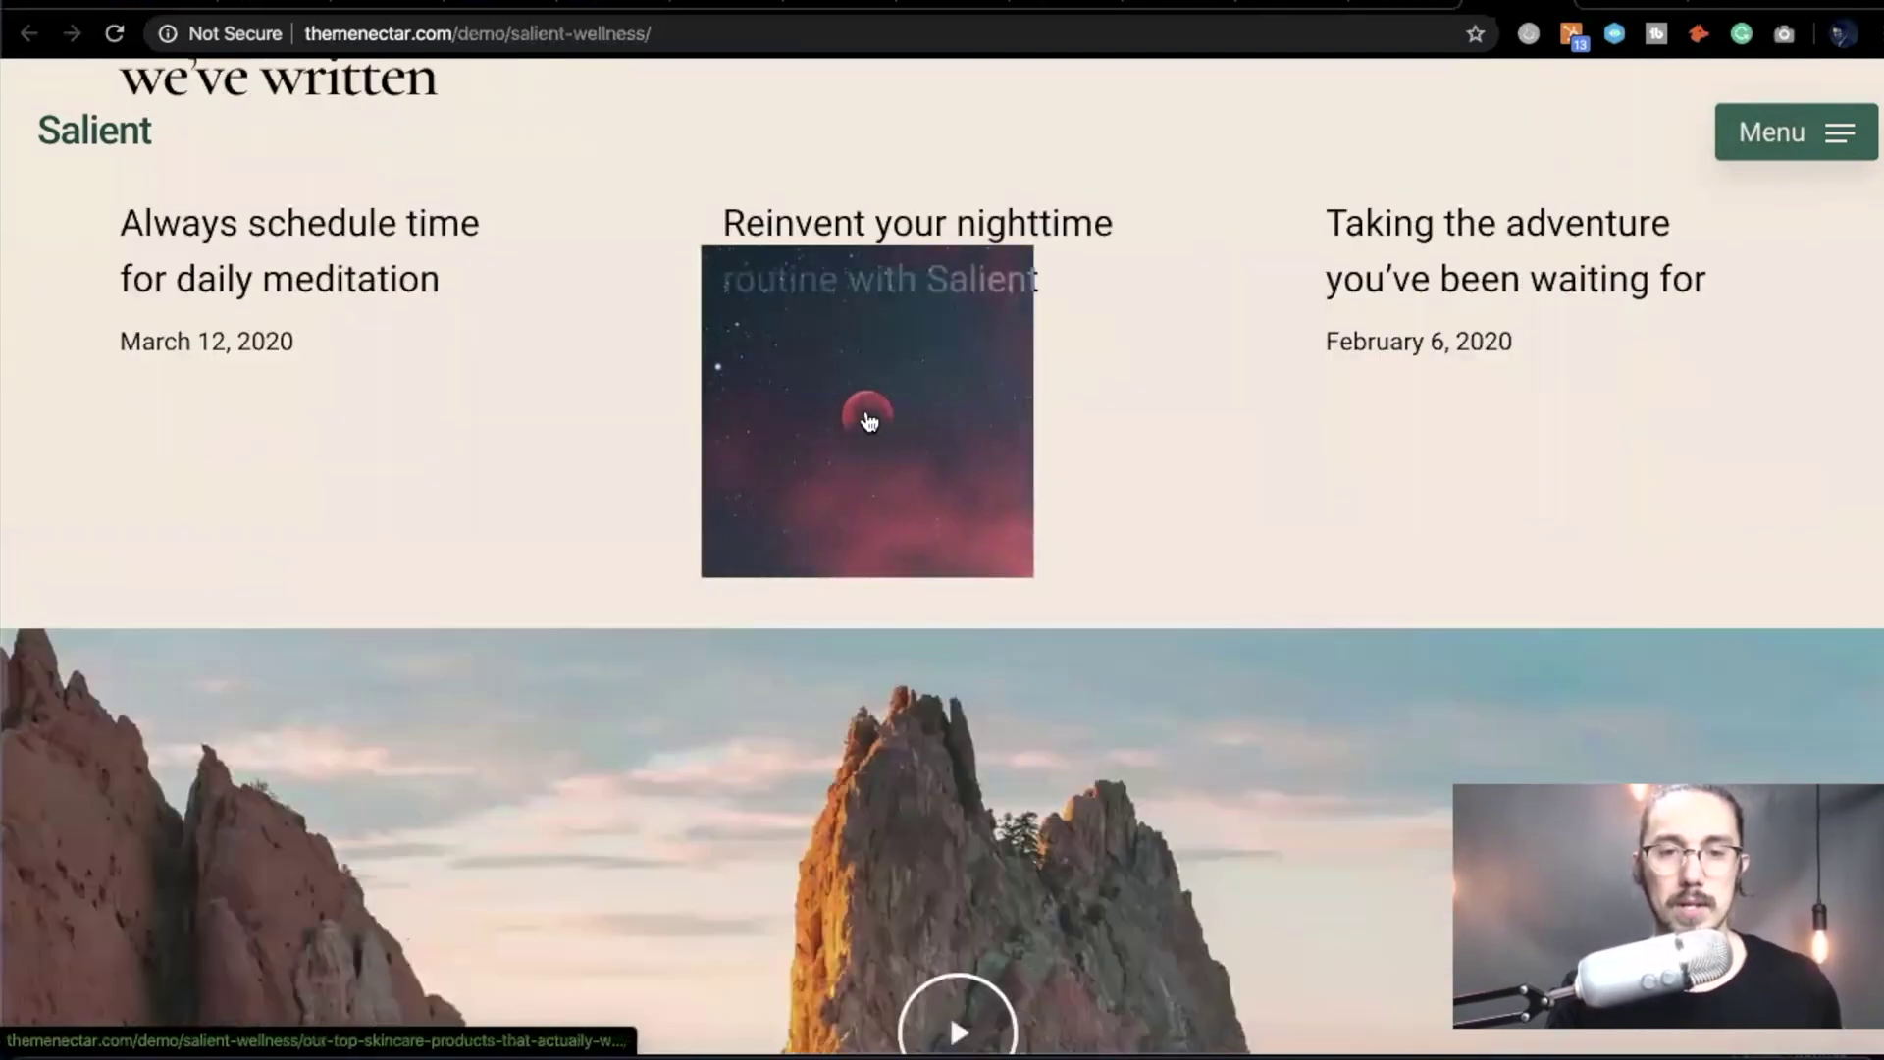
scroll(868, 419, down, 7)
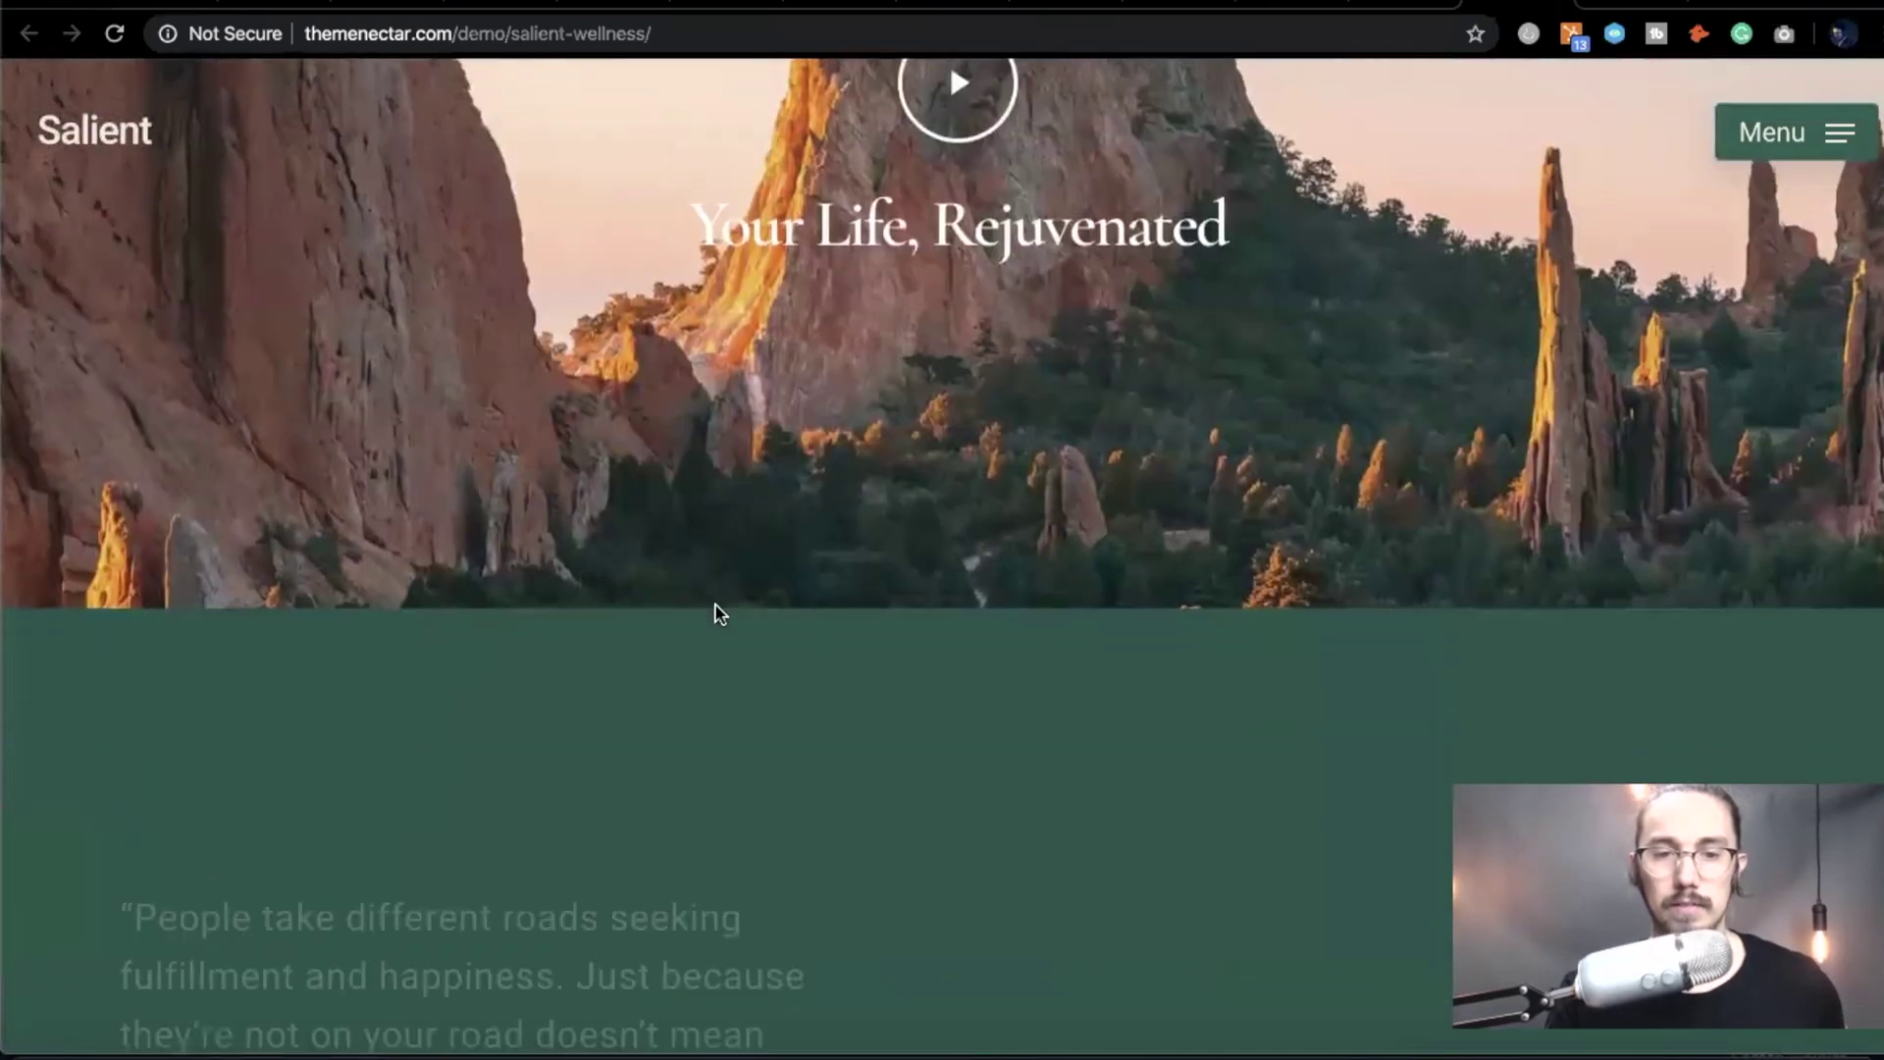
scroll(719, 612, up, 3)
scroll(719, 611, down, 8)
scroll(834, 608, up, 10)
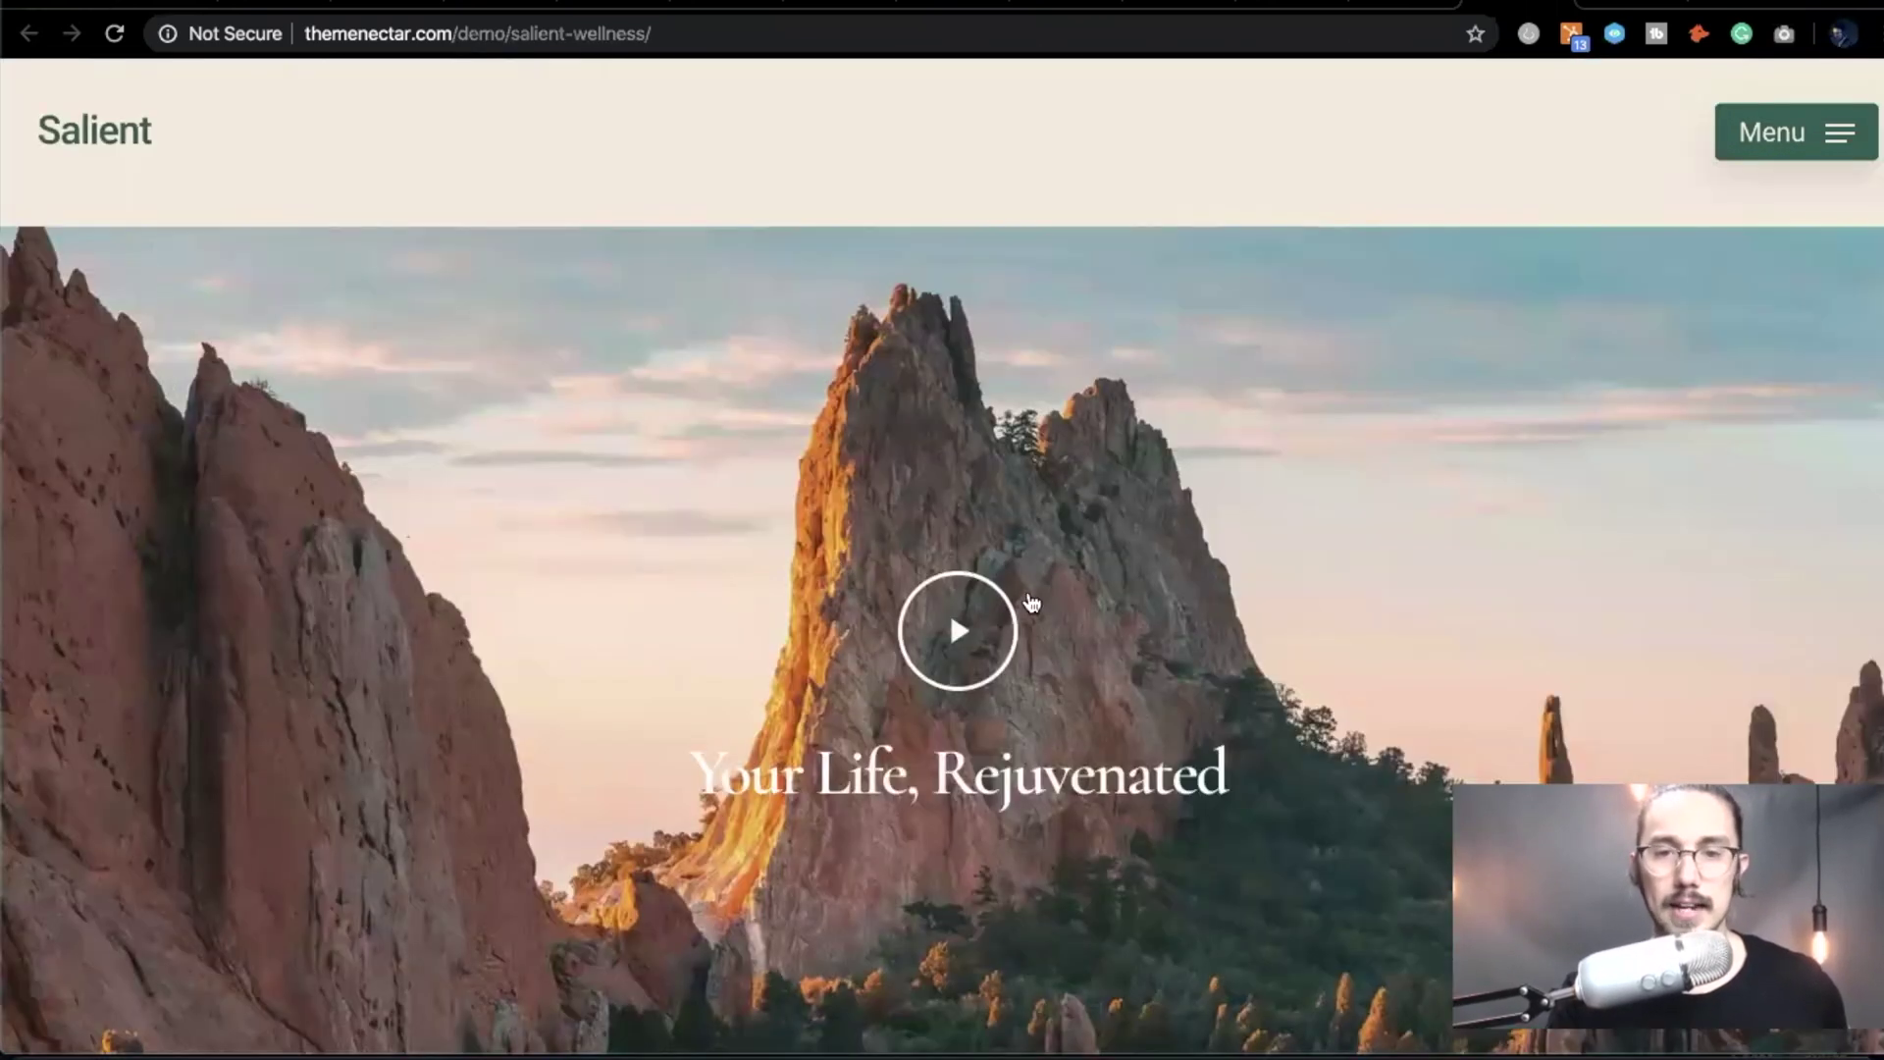
scroll(490, 698, down, 10)
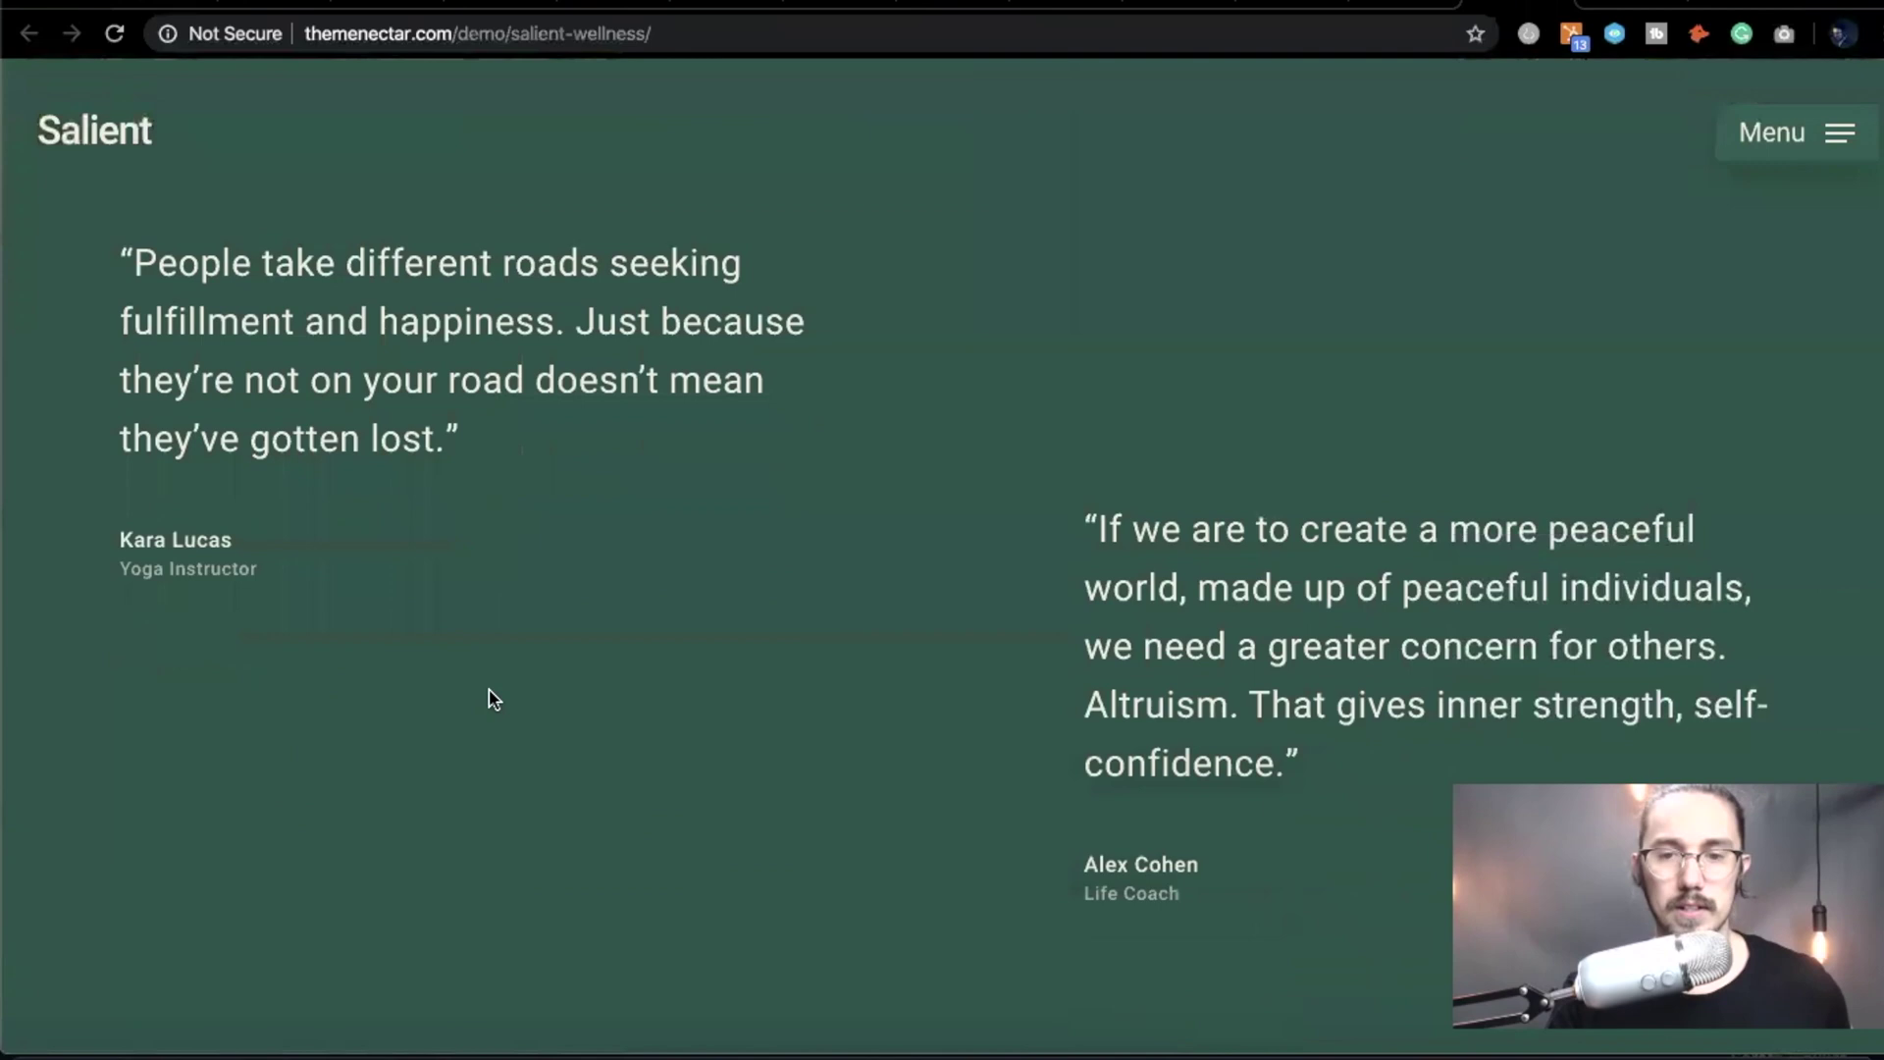
scroll(491, 699, down, 8)
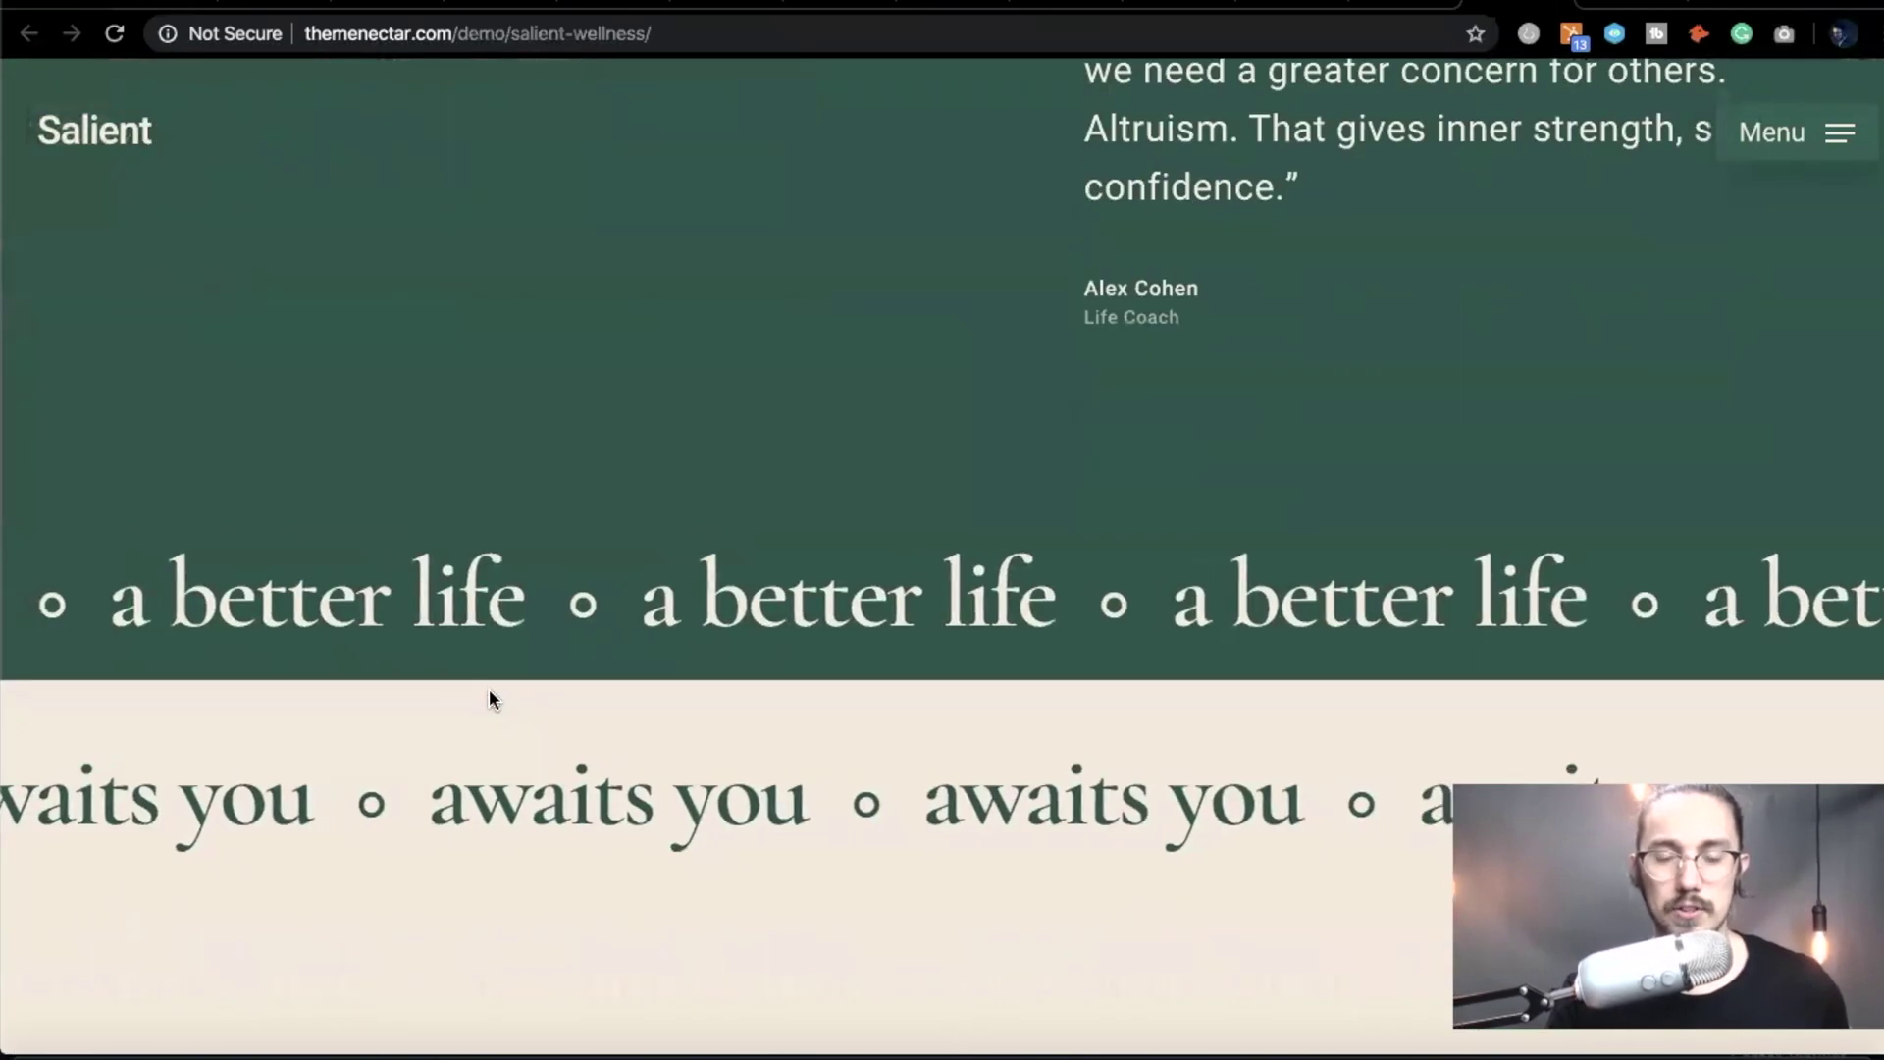
scroll(489, 699, up, 8)
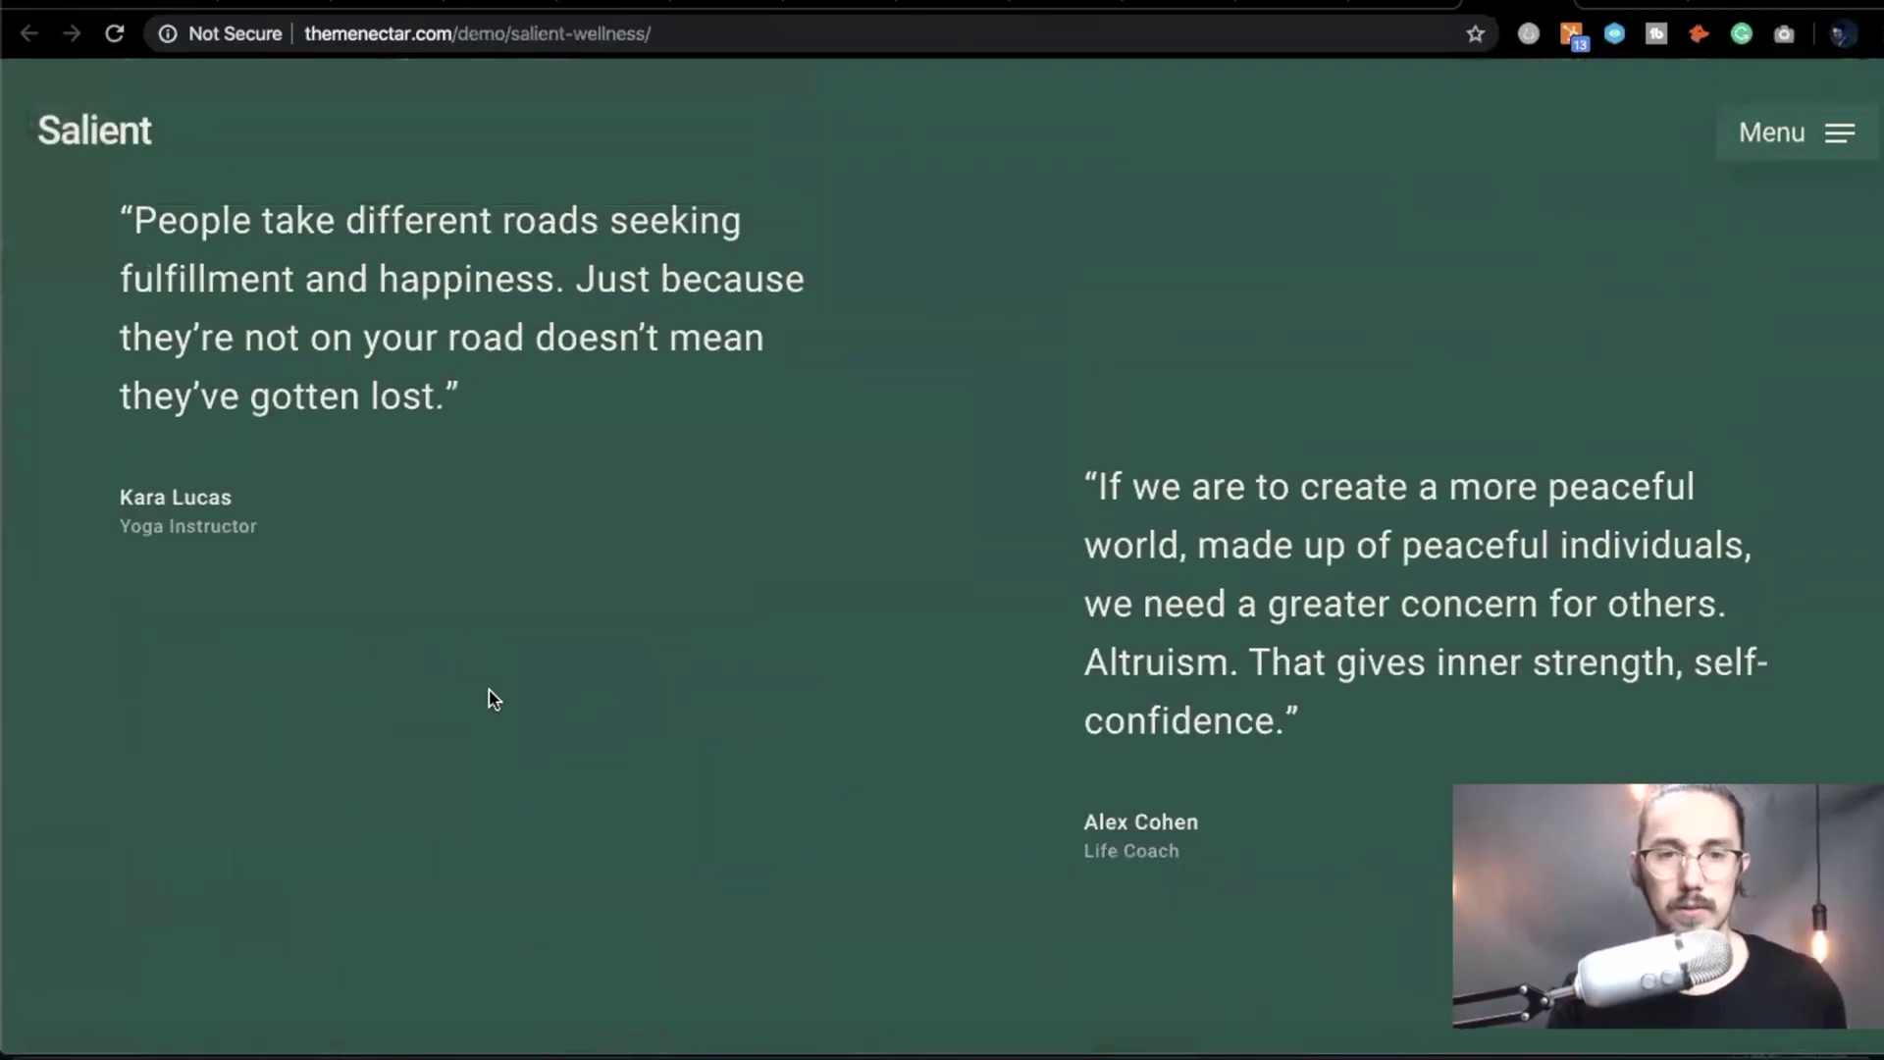
scroll(403, 550, up, 5)
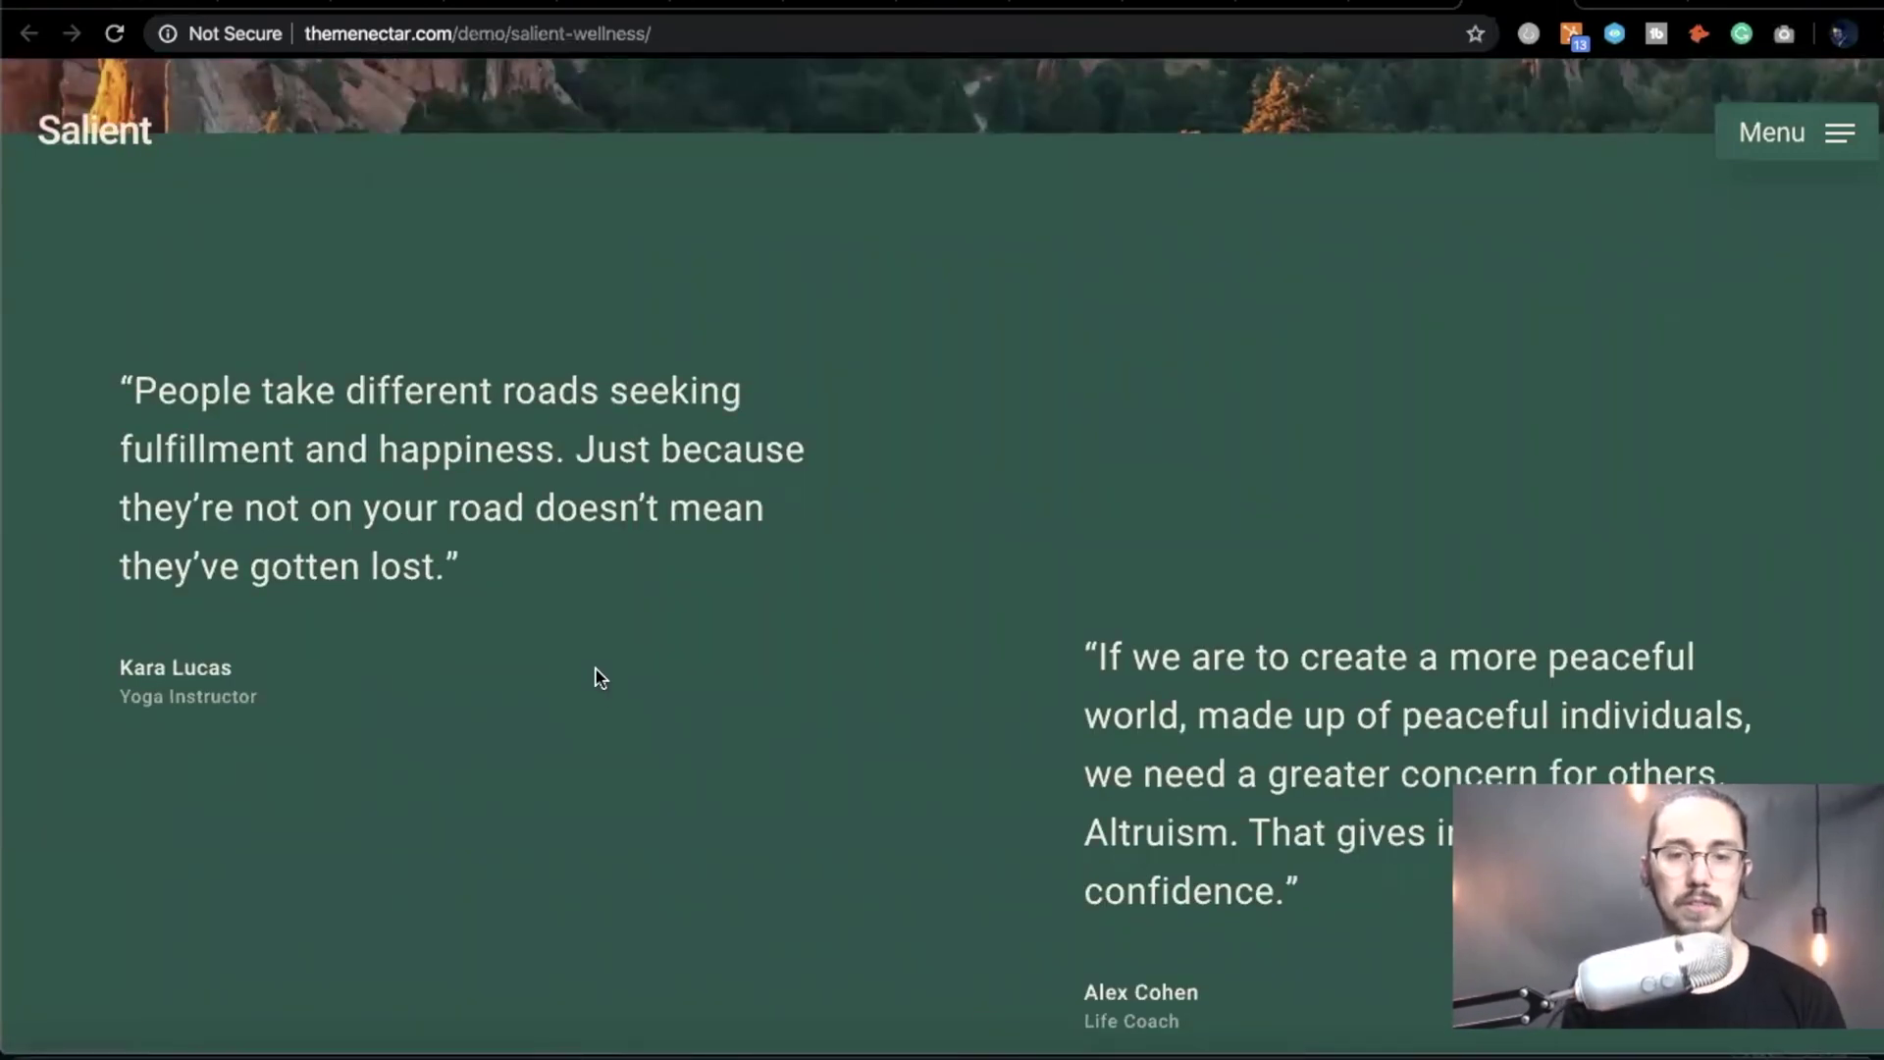
scroll(599, 677, down, 8)
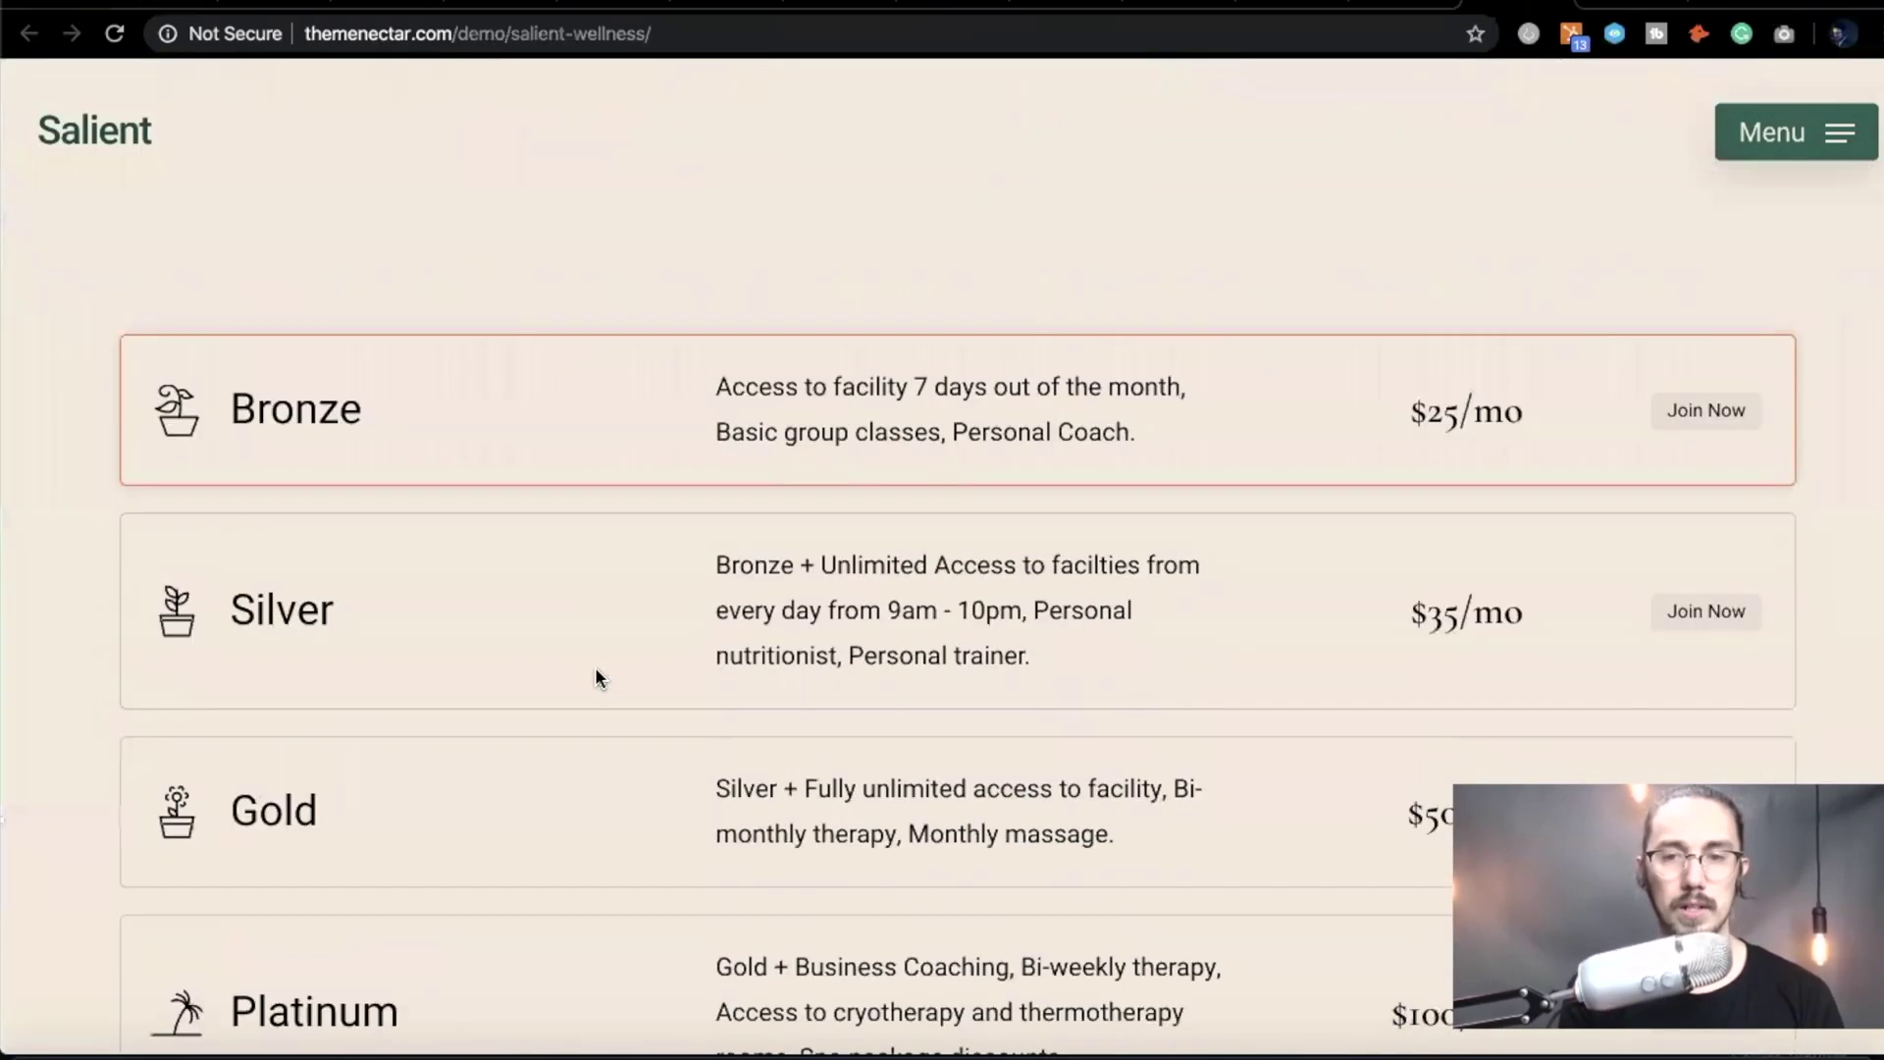
scroll(596, 677, down, 4)
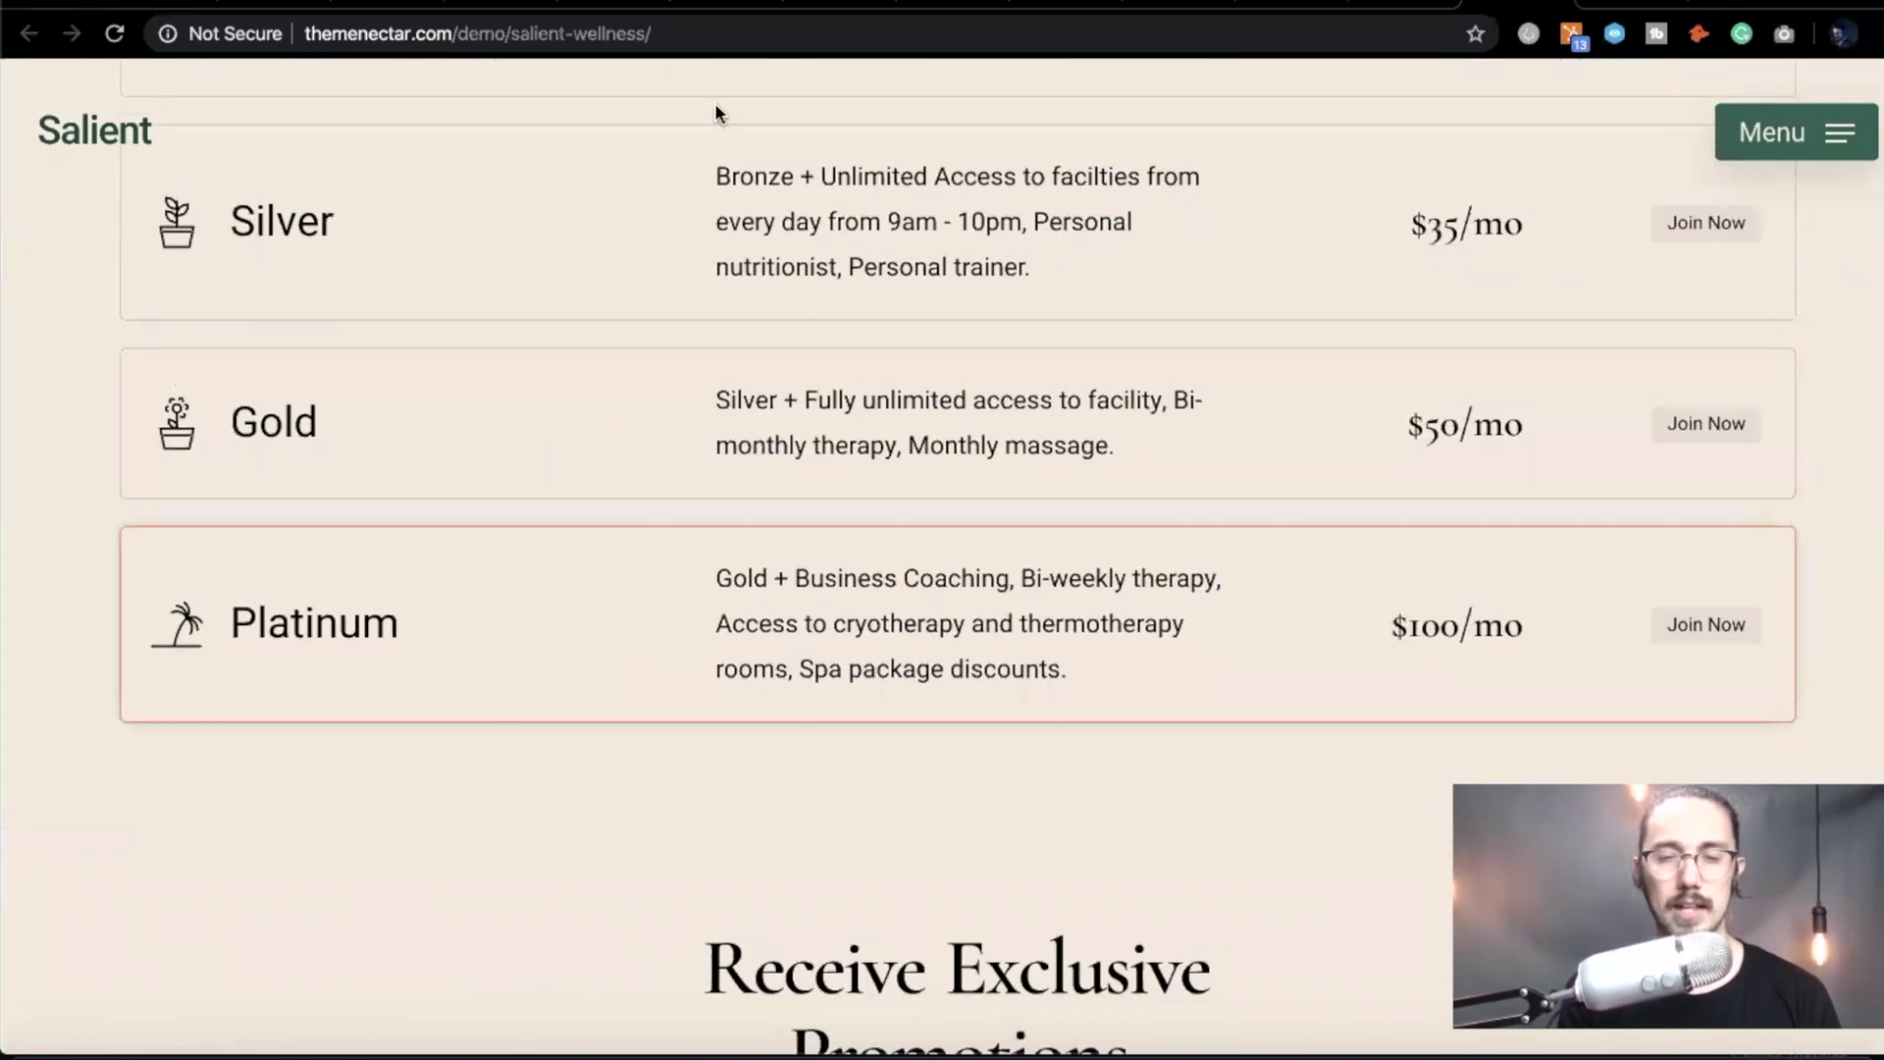
scroll(618, 332, up, 2)
scroll(634, 510, down, 6)
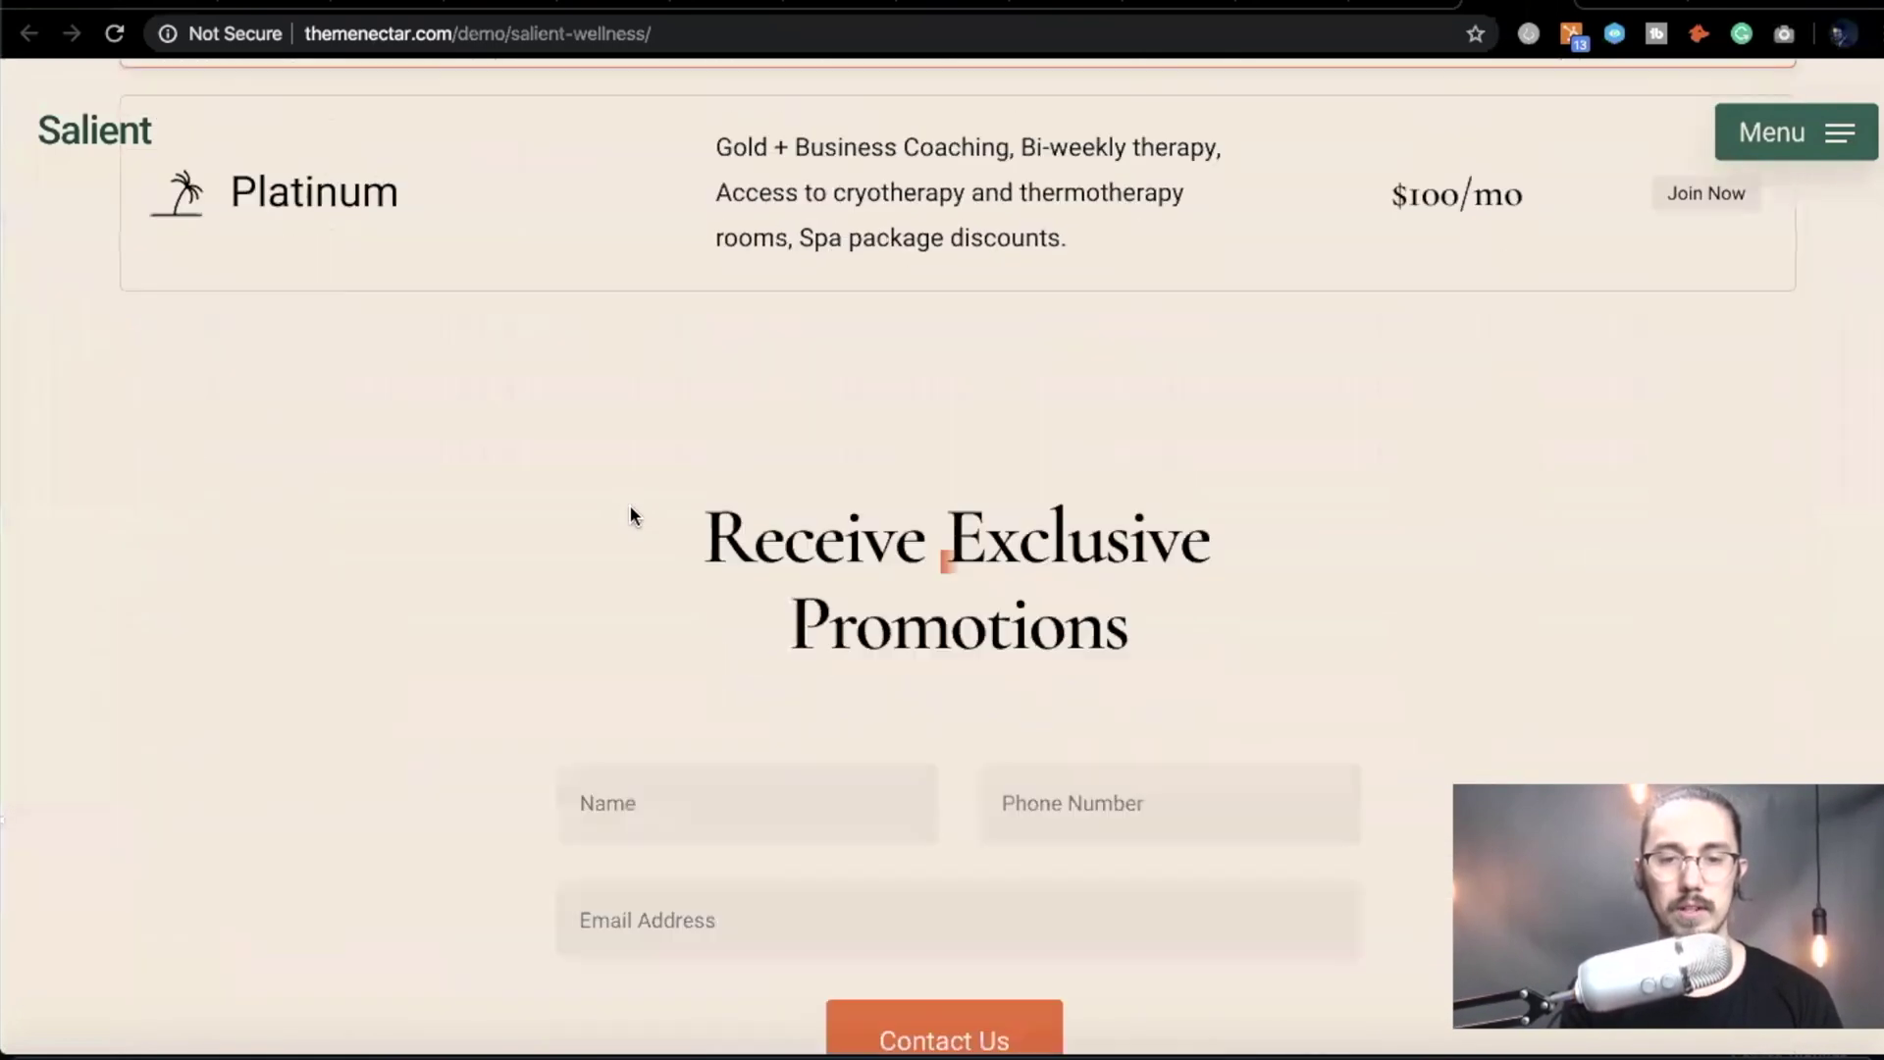
scroll(631, 510, down, 6)
scroll(631, 510, up, 8)
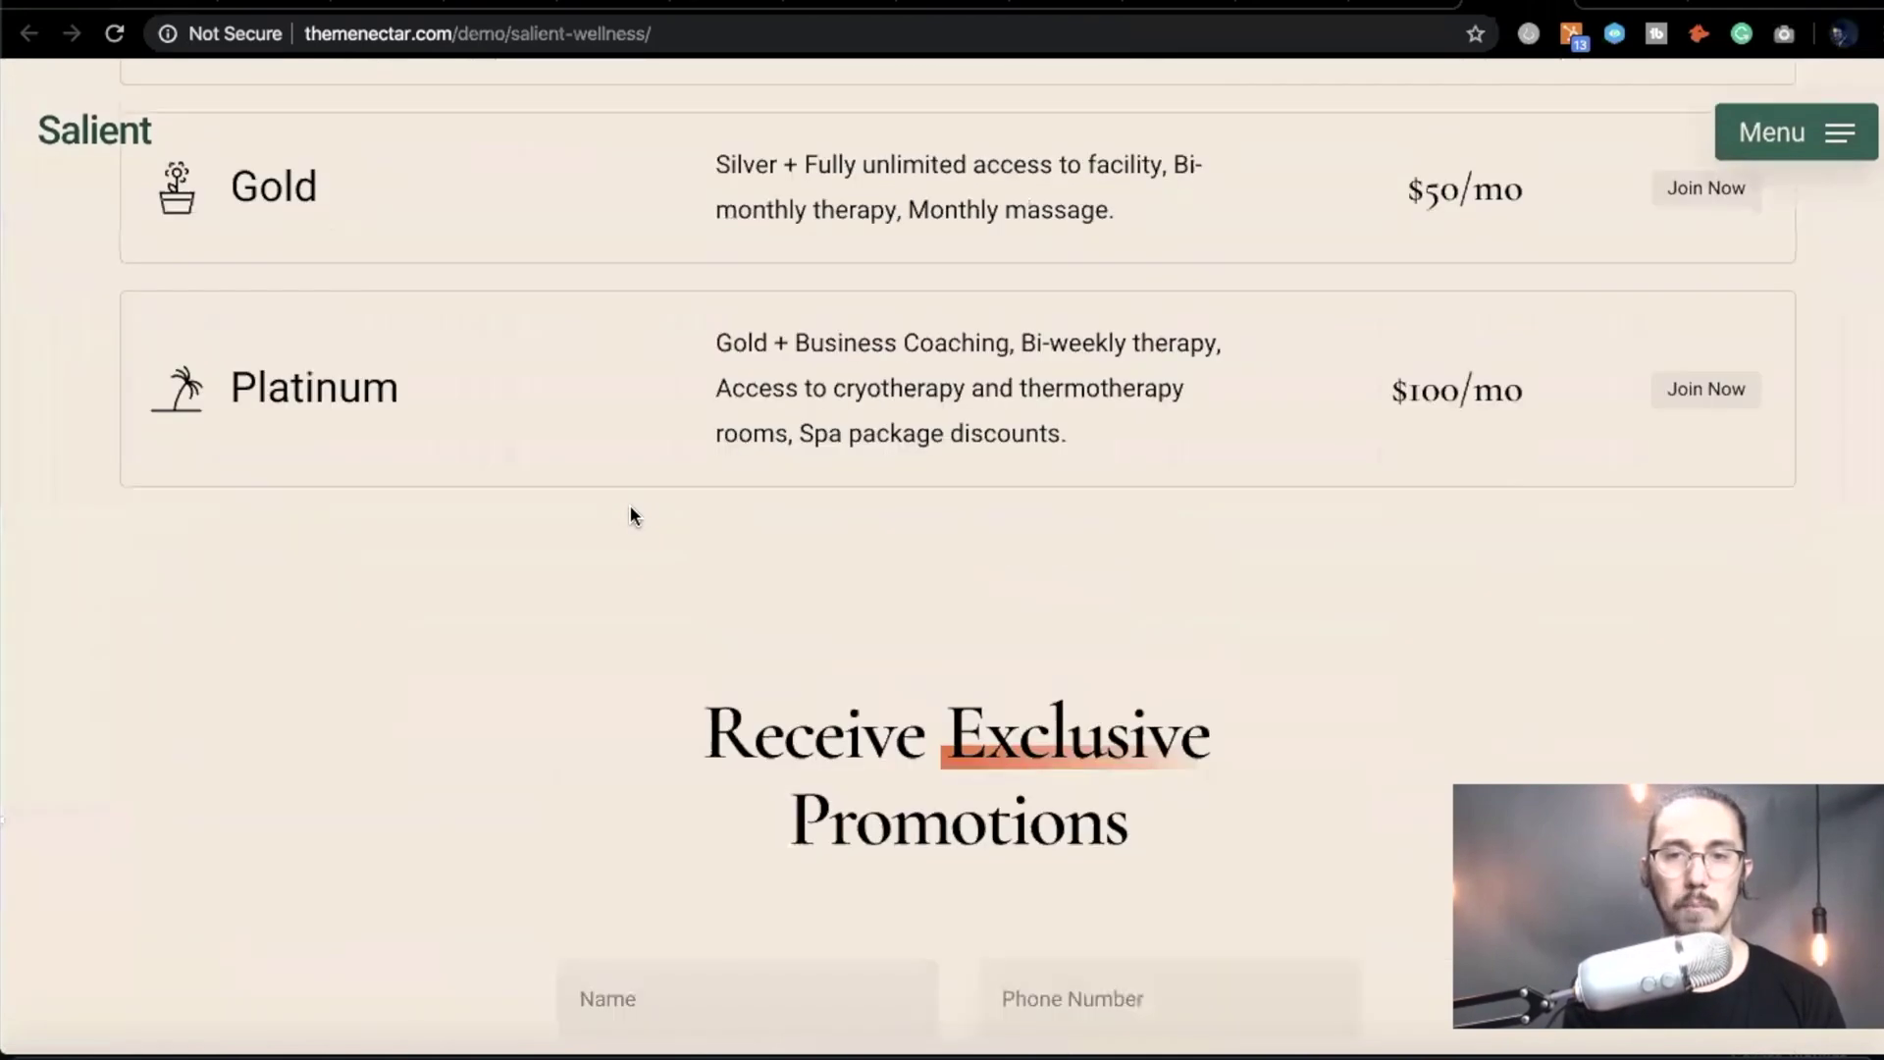
scroll(630, 515, up, 20)
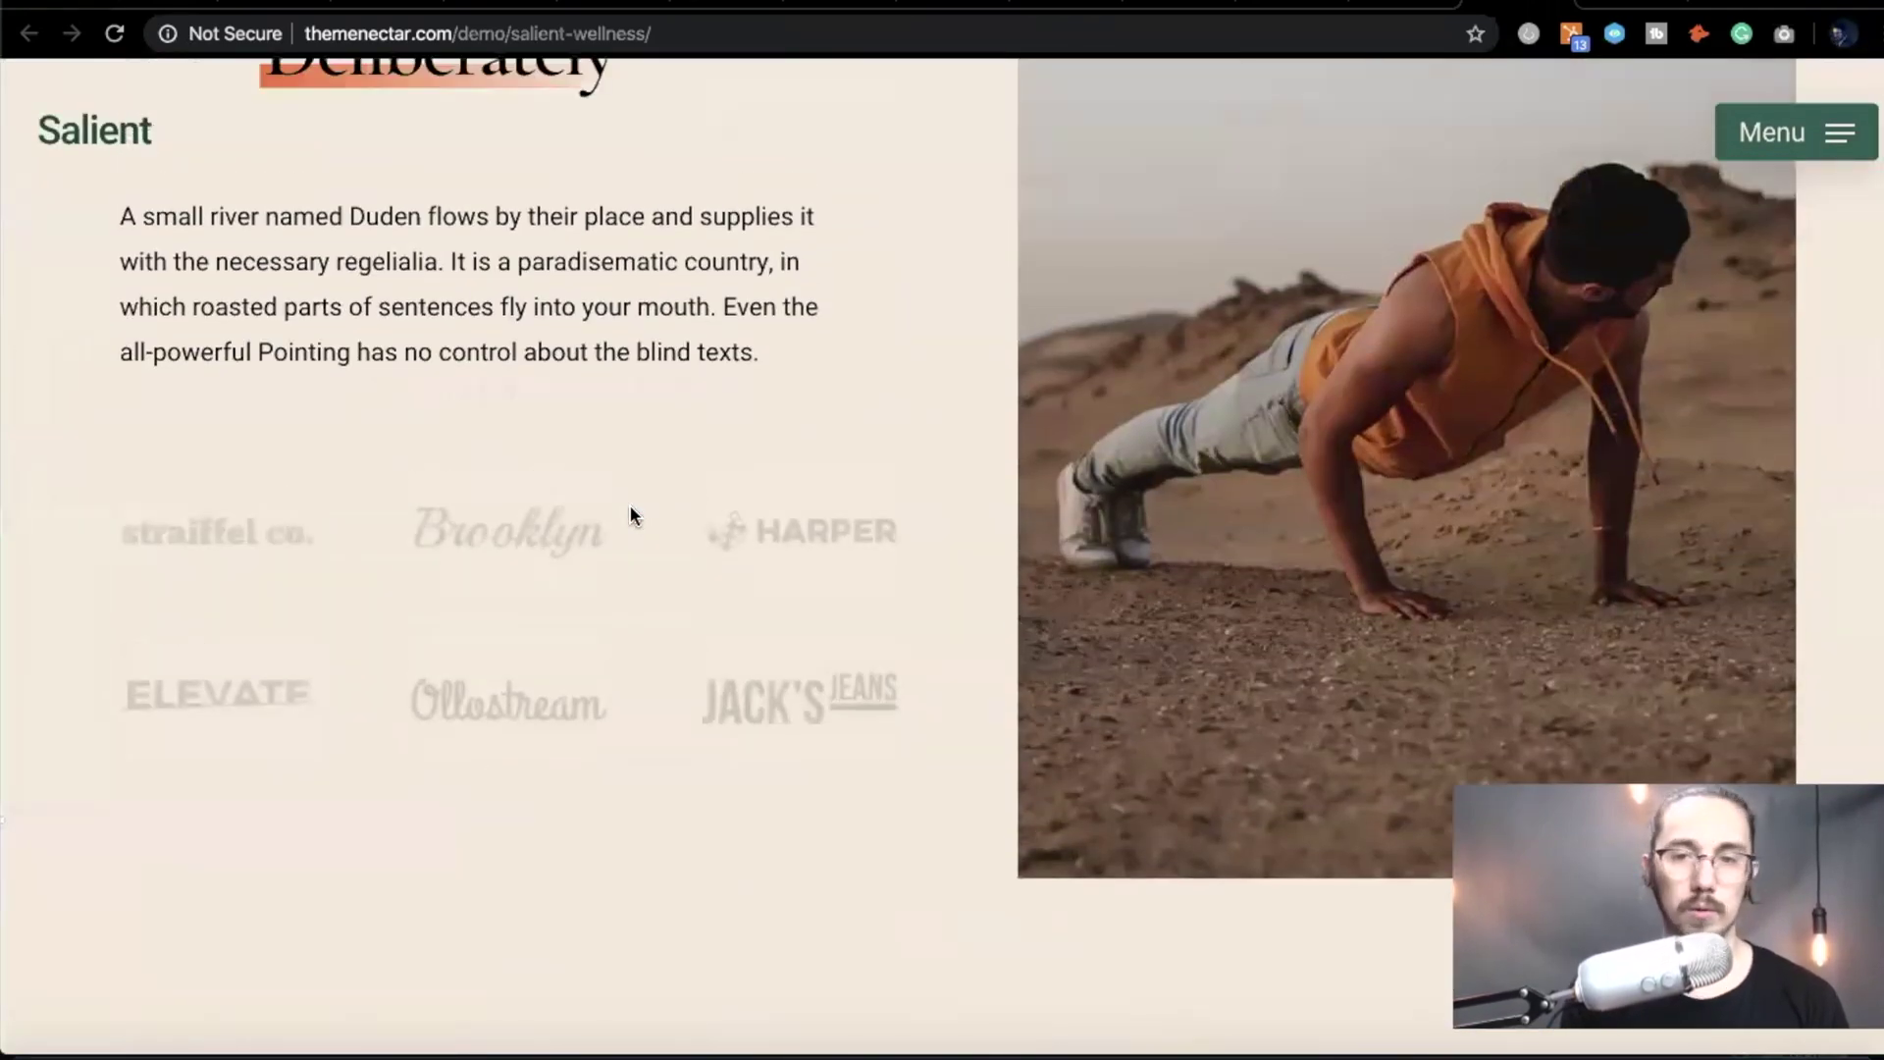
scroll(630, 506, up, 20)
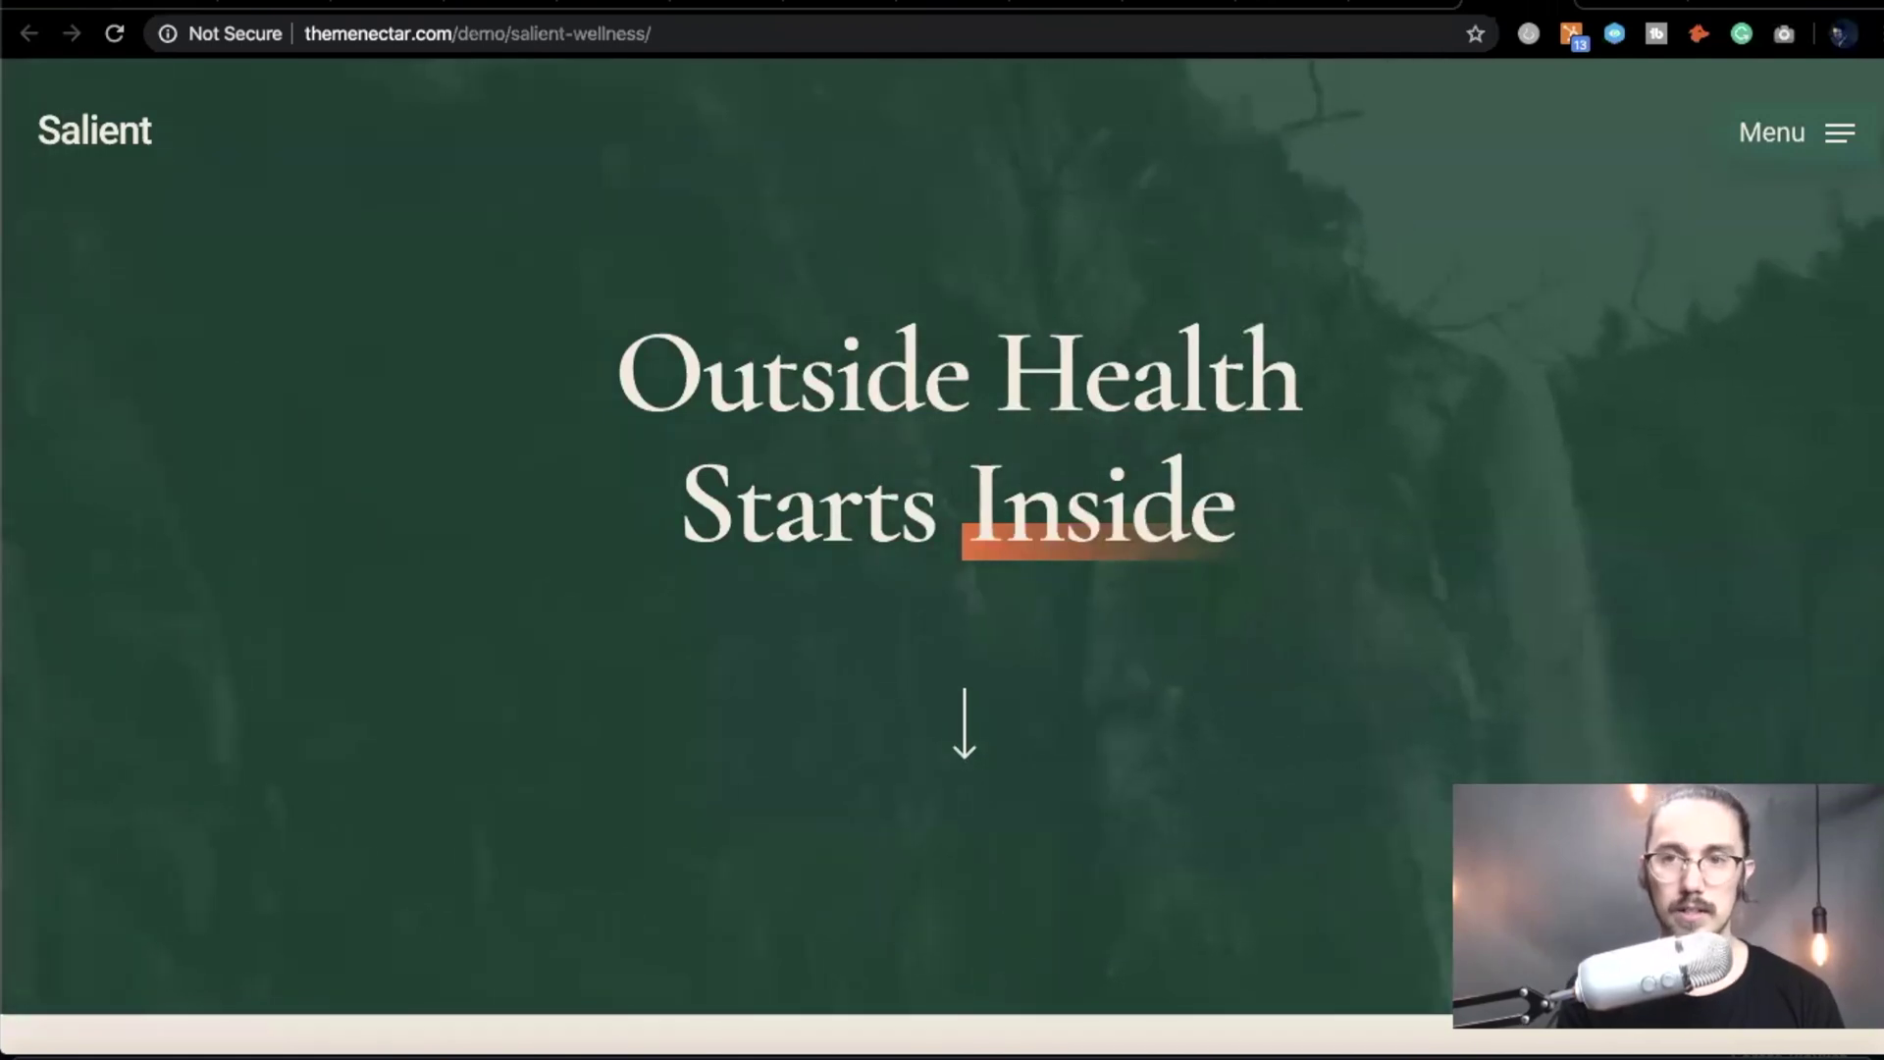
- Switch to the salient-nonprofit tab with Ctrl+Tab and scroll the page briefly
key(ctrl+Tab)
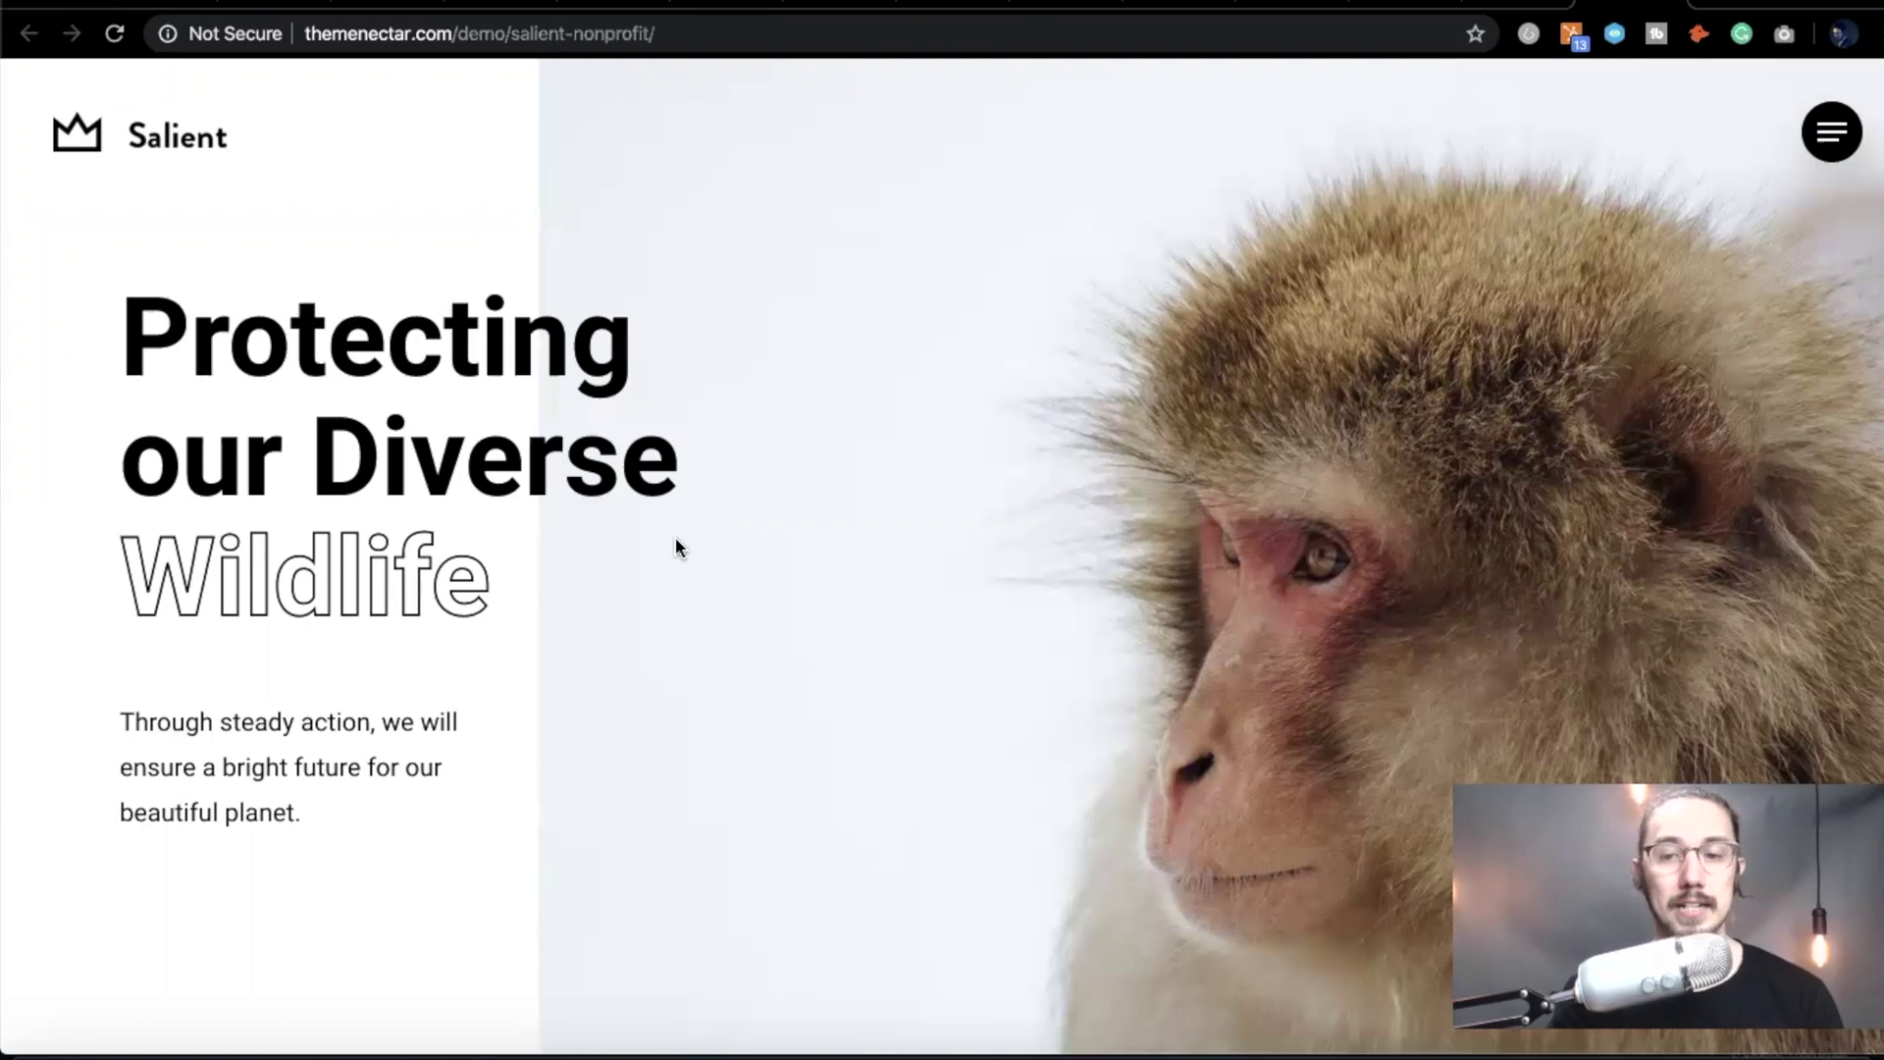
scroll(675, 538, down, 8)
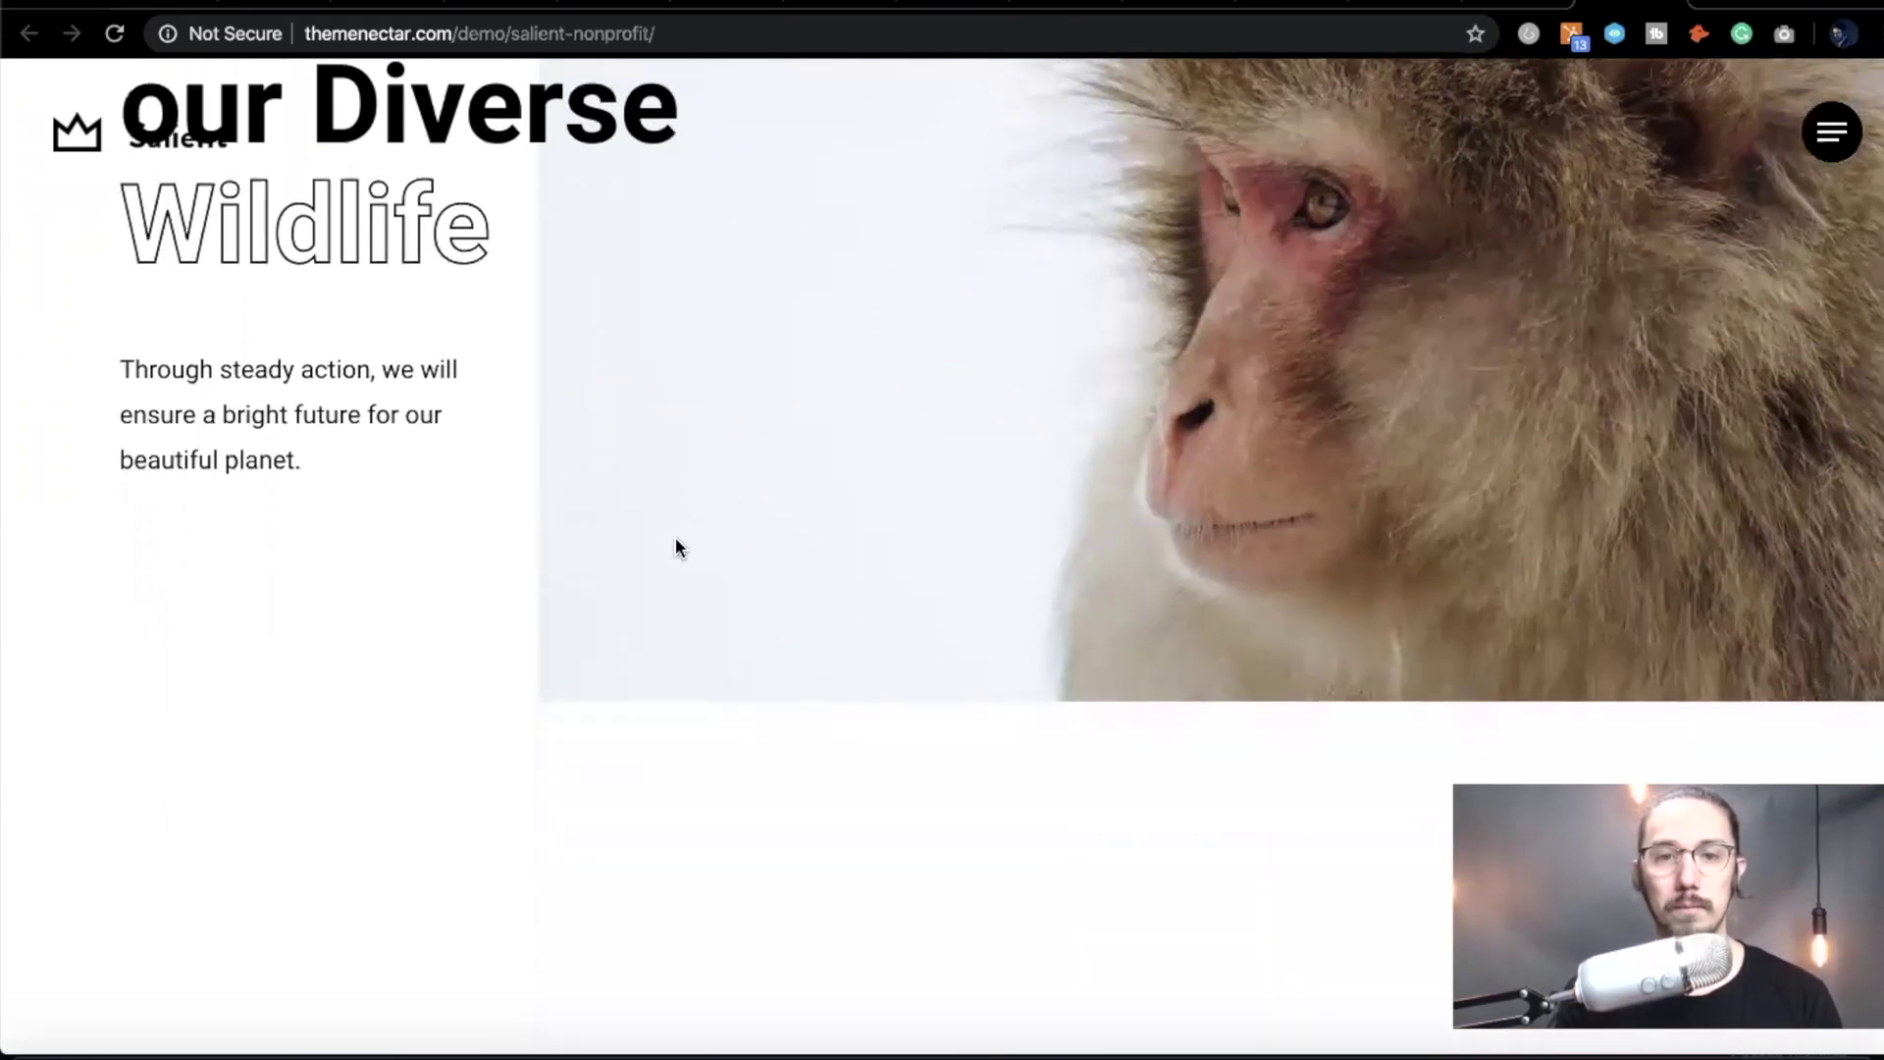
scroll(675, 538, up, 5)
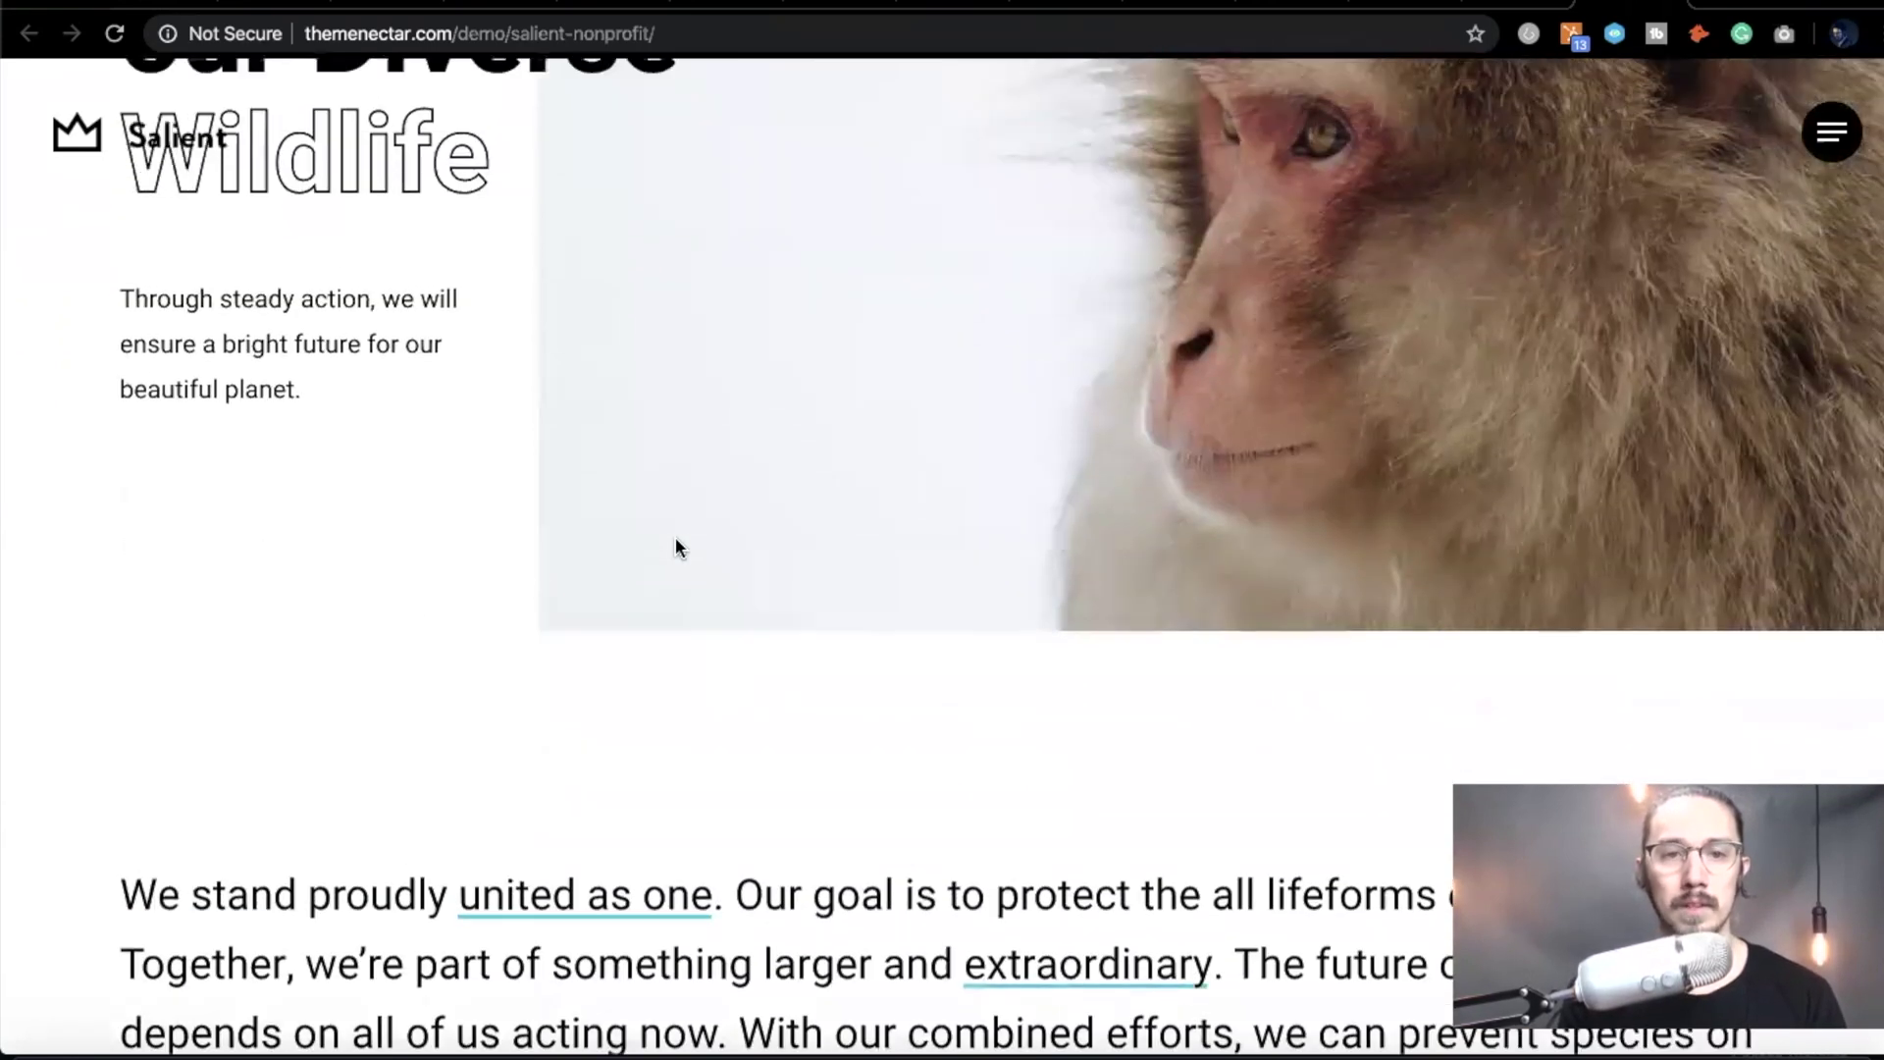
scroll(595, 479, up, 2)
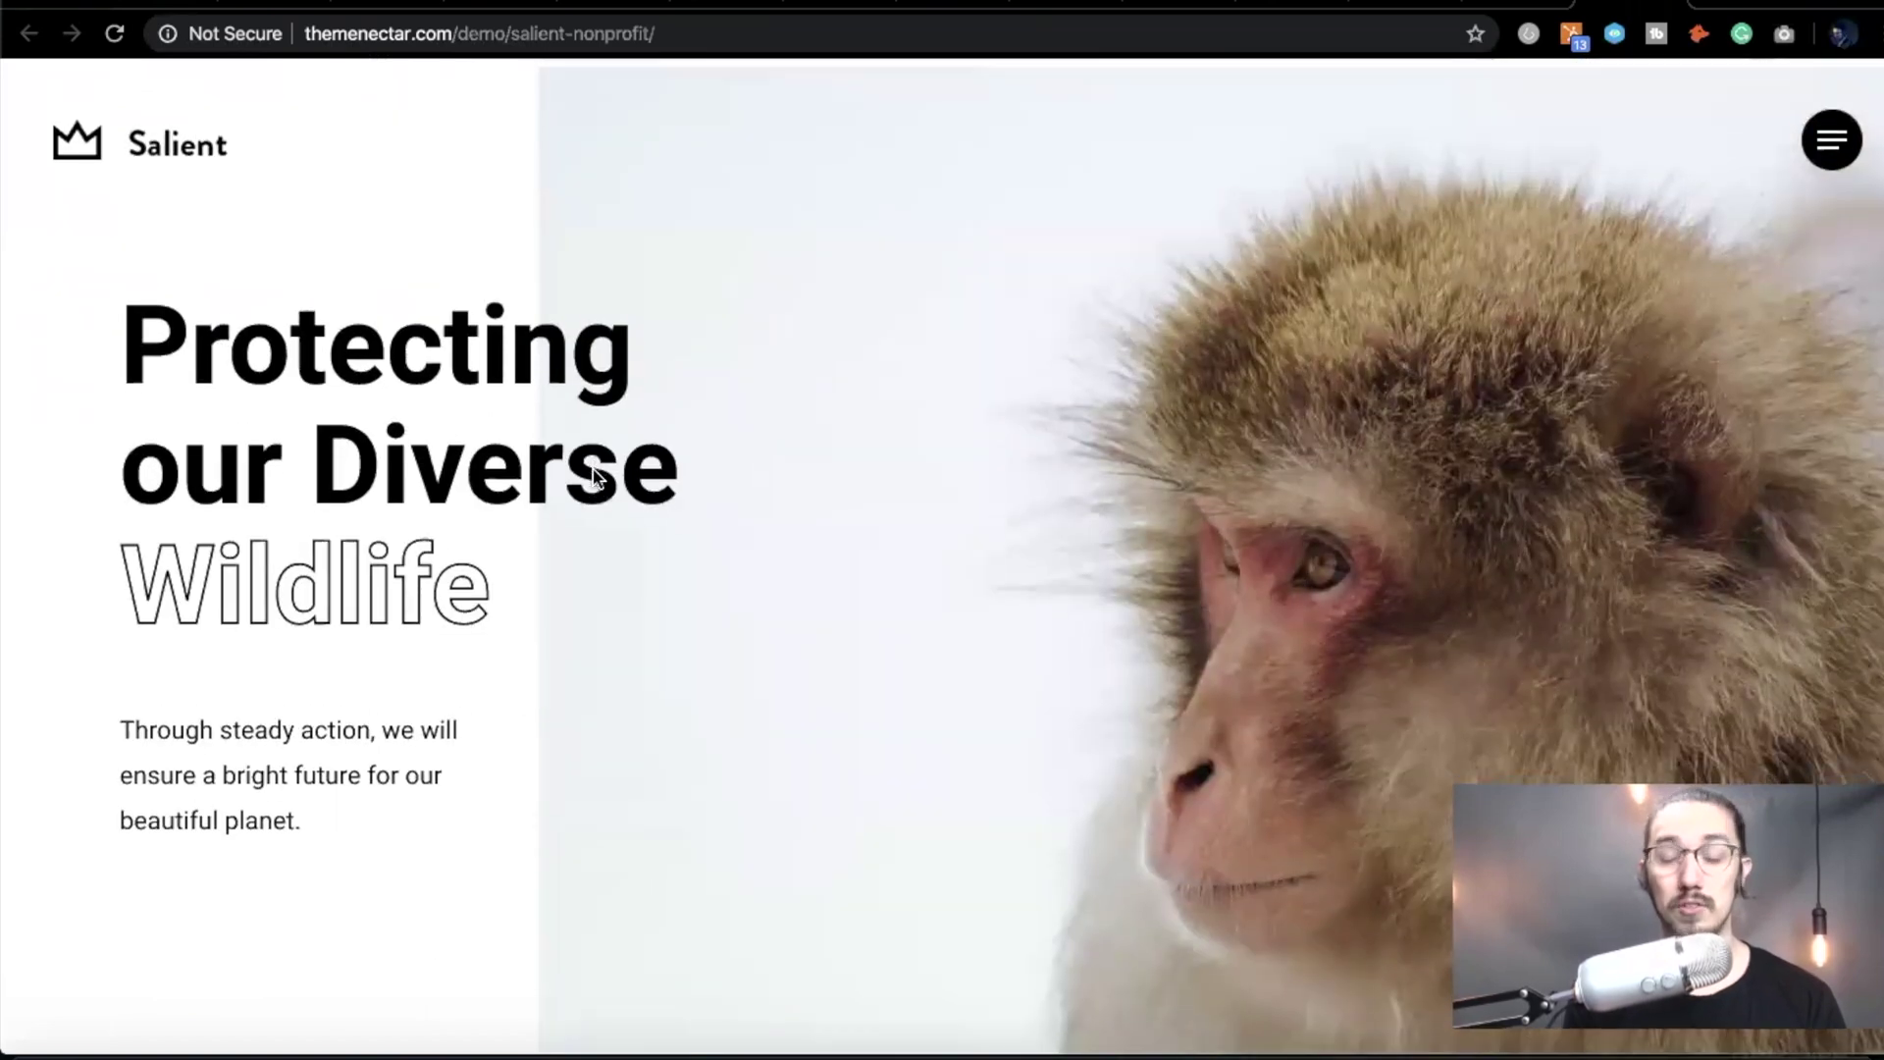
scroll(593, 471, down, 2)
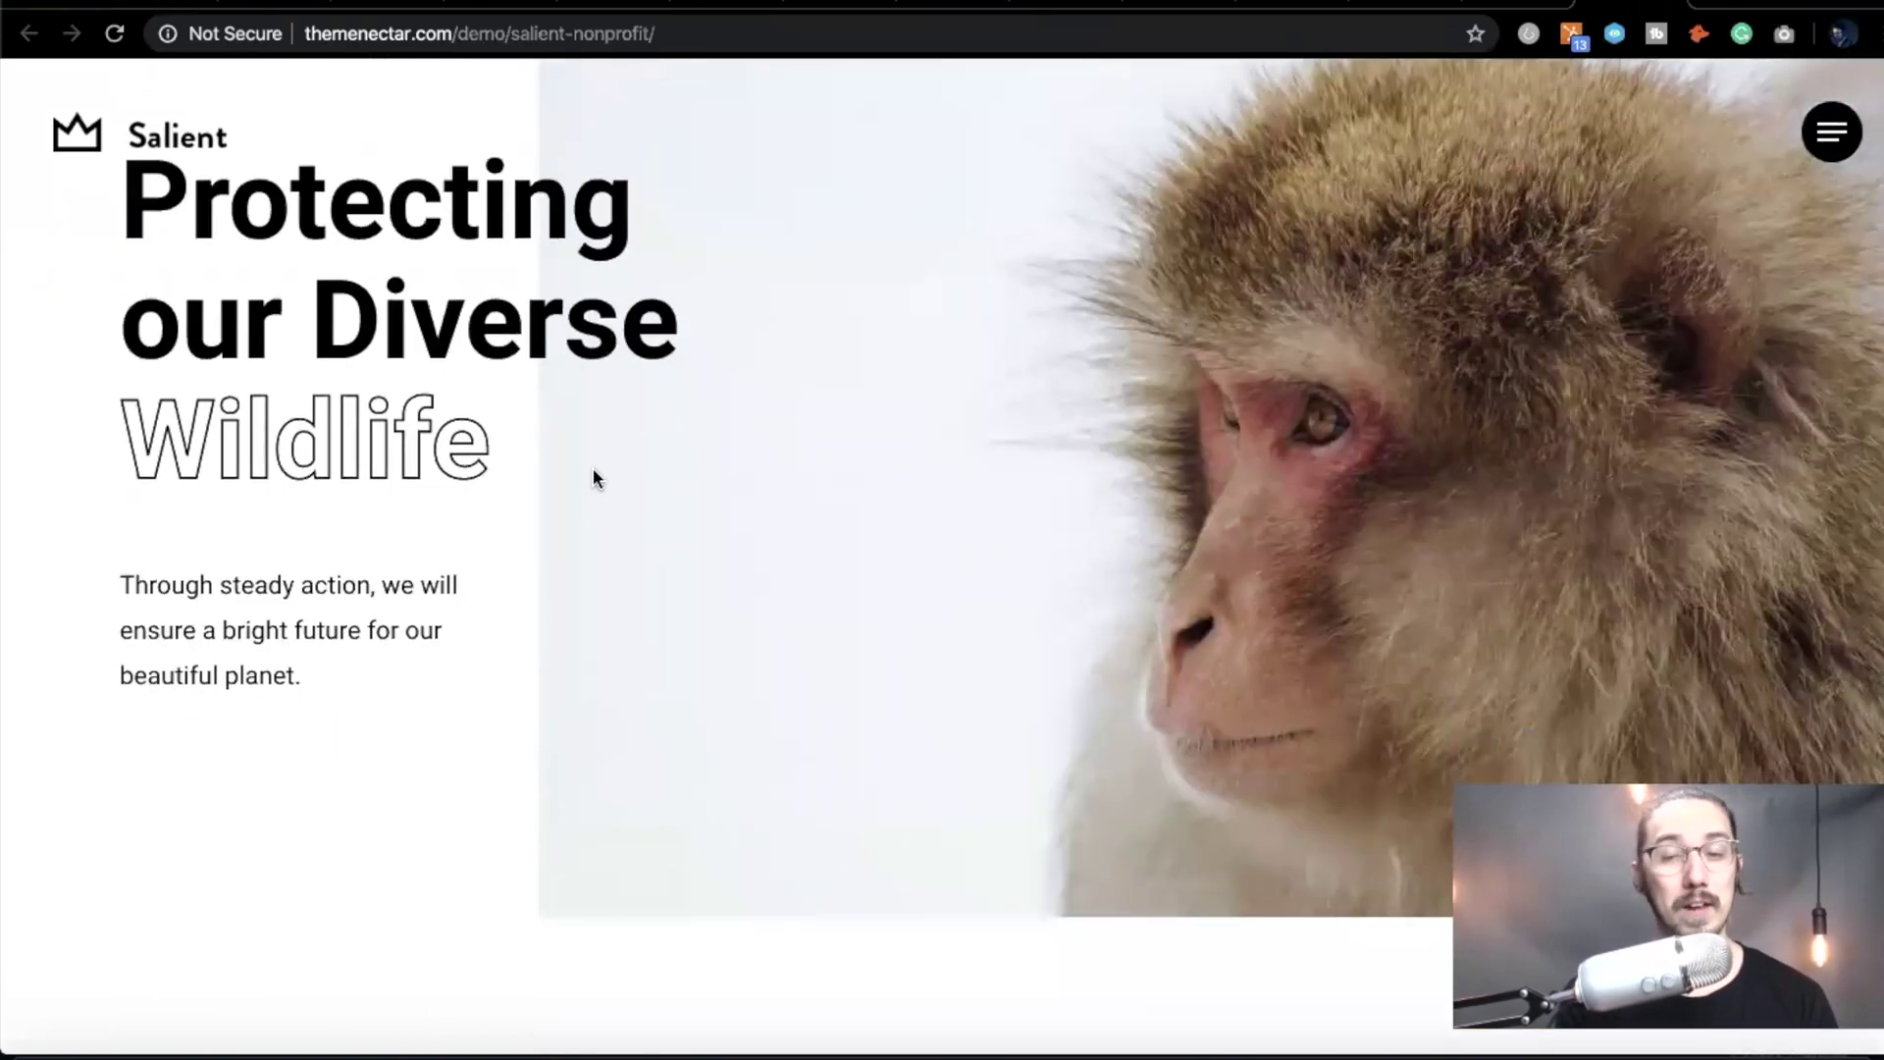
scroll(592, 477, down, 4)
- Reload the nonprofit demo to replay the 'Protecting our Diverse Wildlife' hero and scroll around it
click(114, 33)
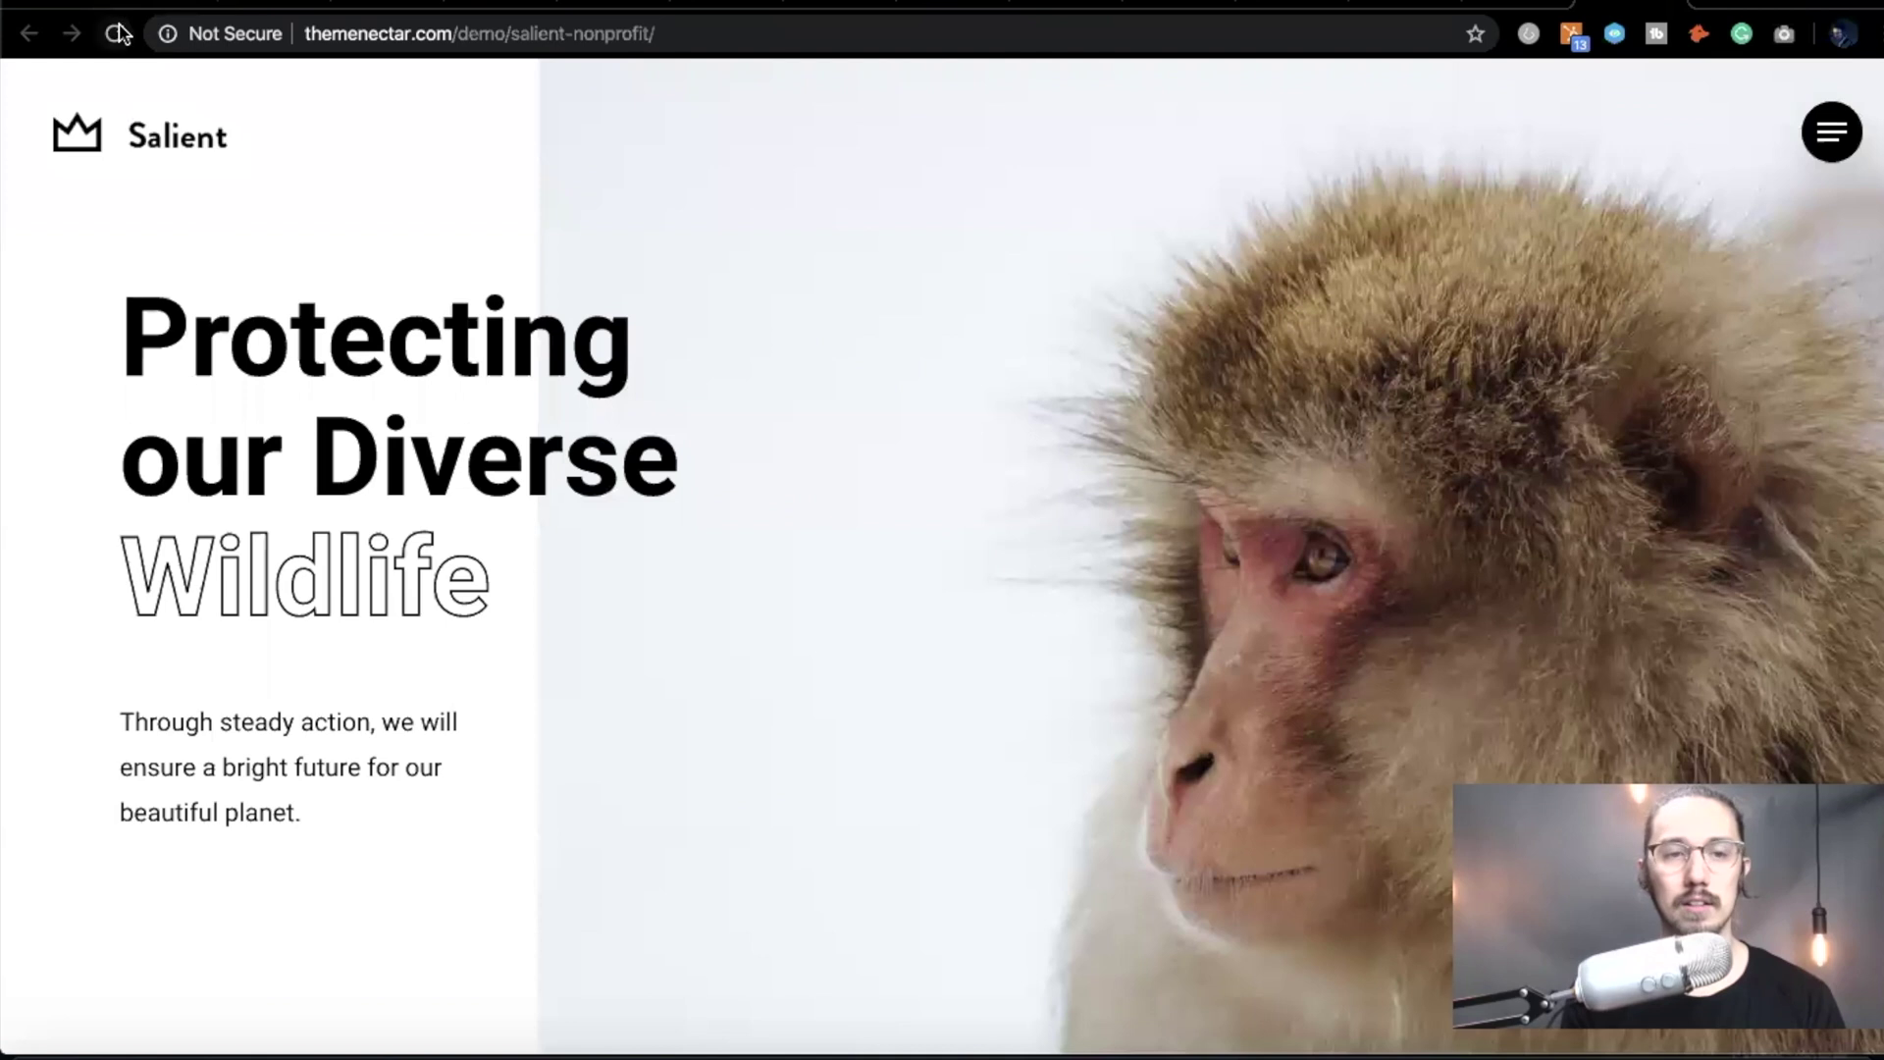
click(118, 33)
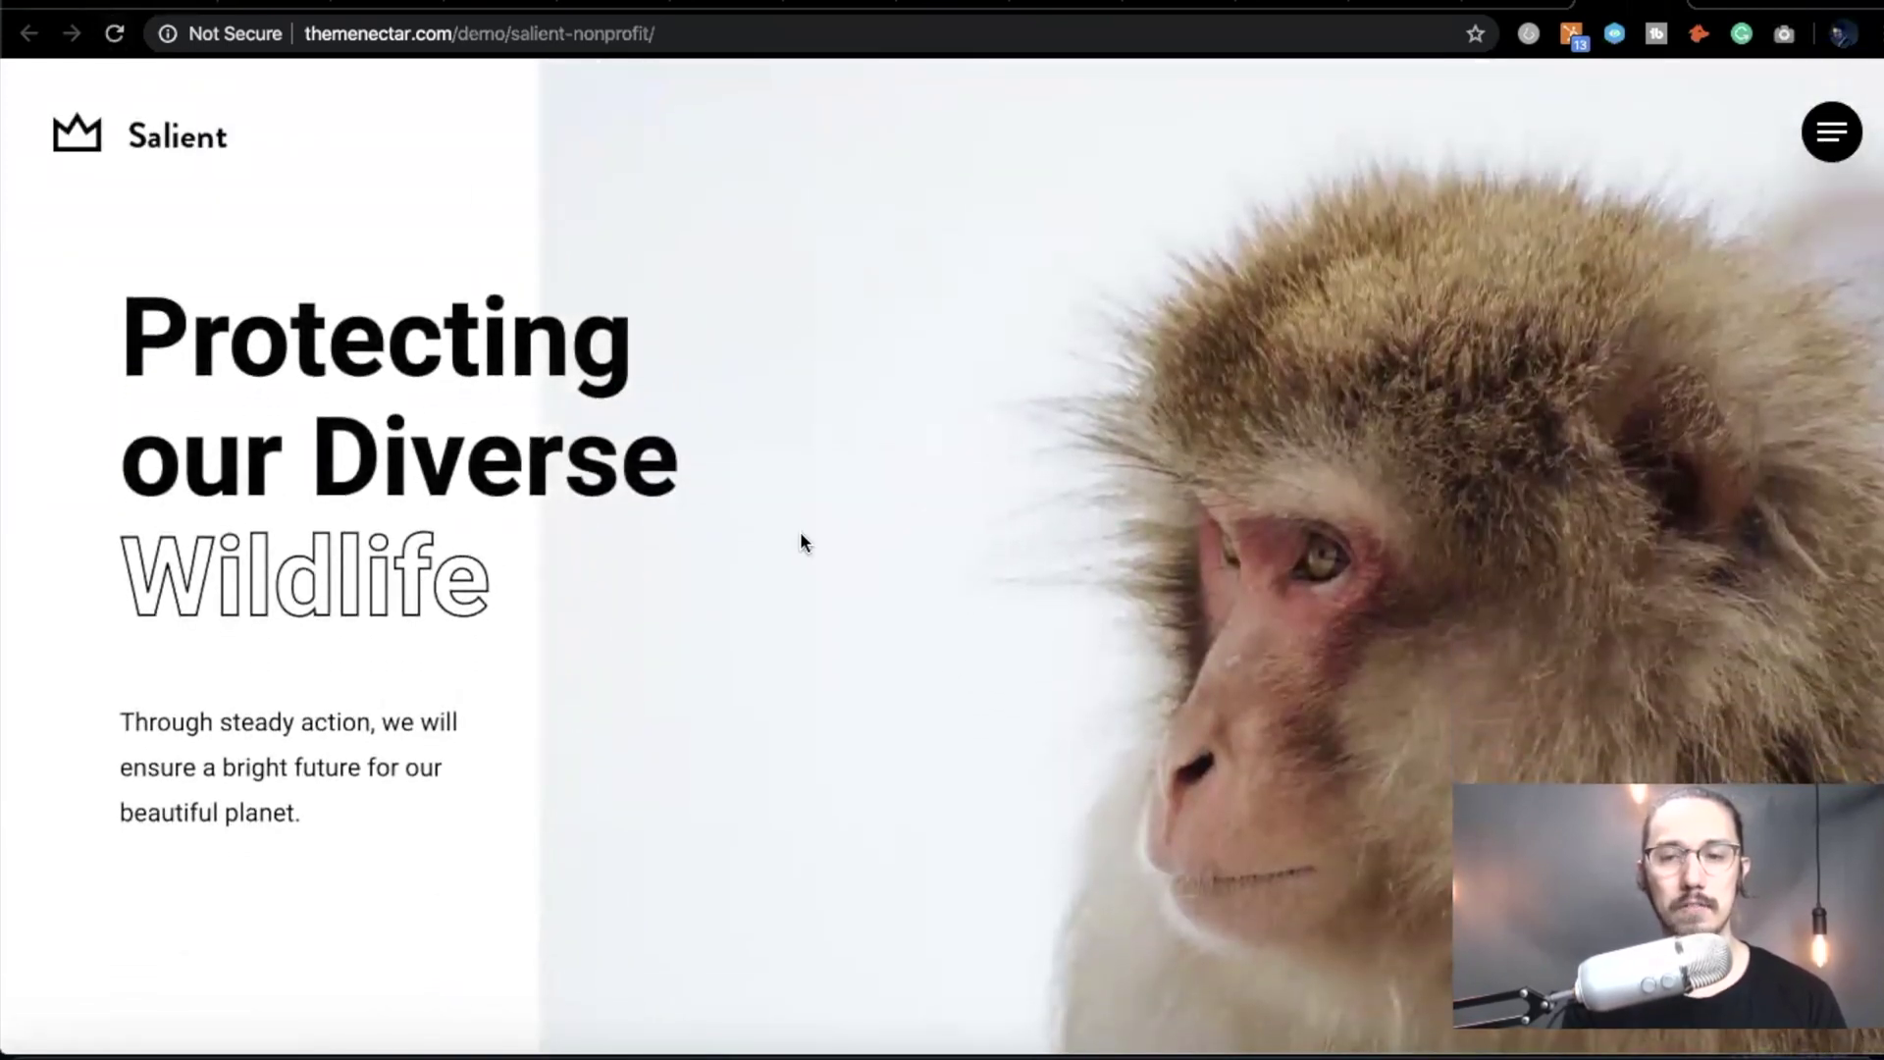
scroll(774, 526, down, 6)
scroll(773, 526, up, 6)
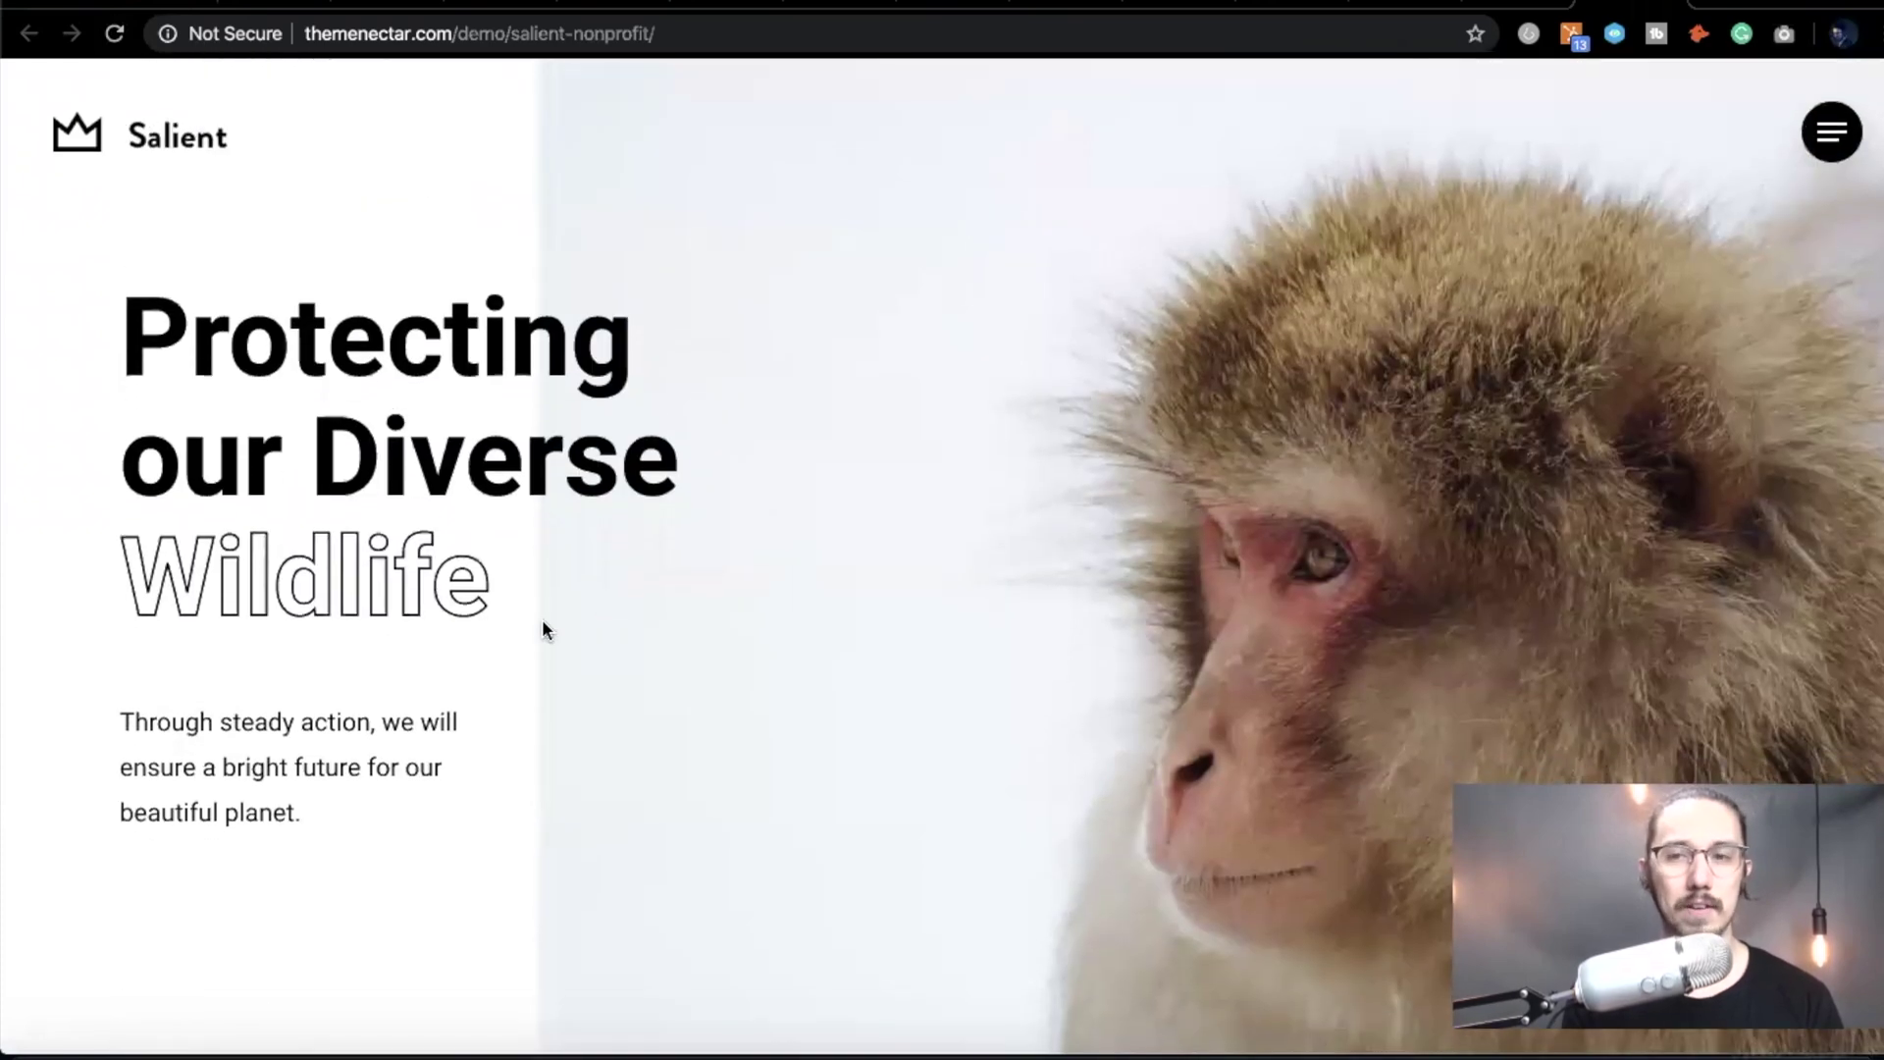
scroll(542, 628, down, 2)
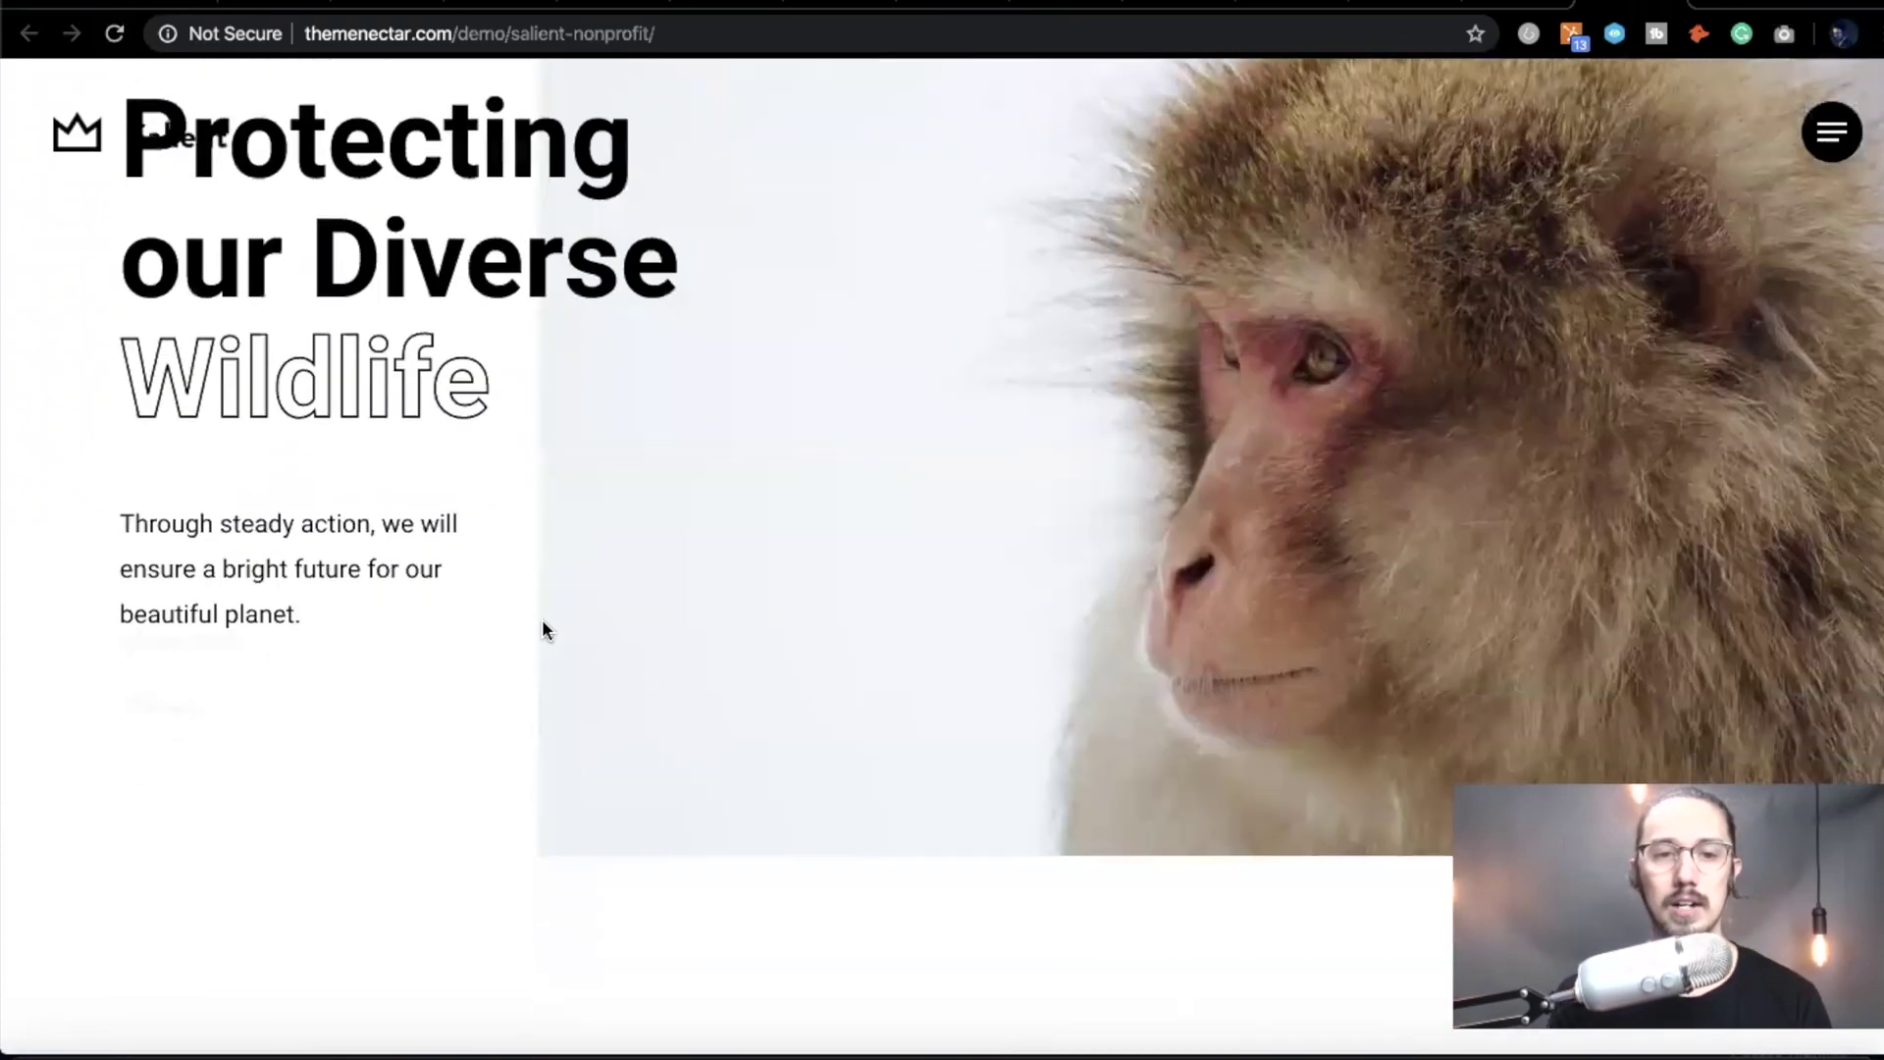
scroll(441, 490, up, 2)
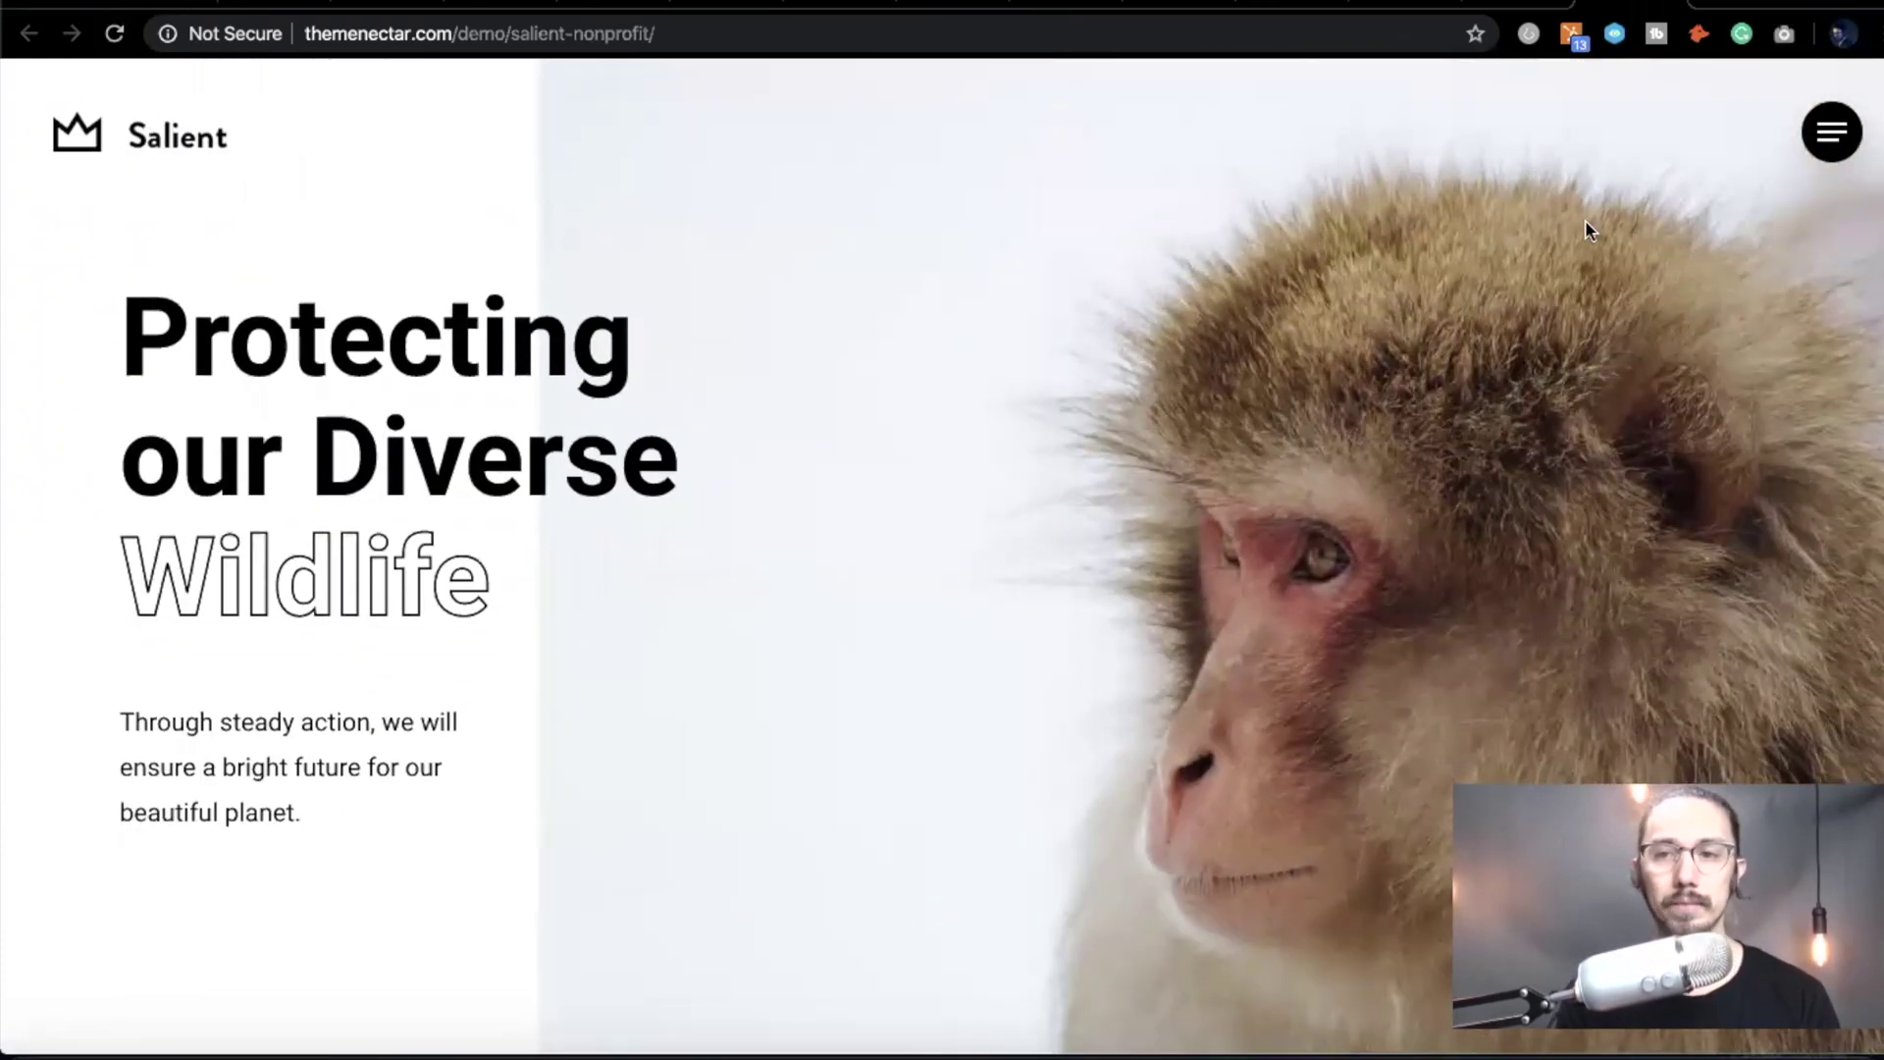
- Preview the full-screen navigation menu, then scroll around the elephant section
click(1835, 152)
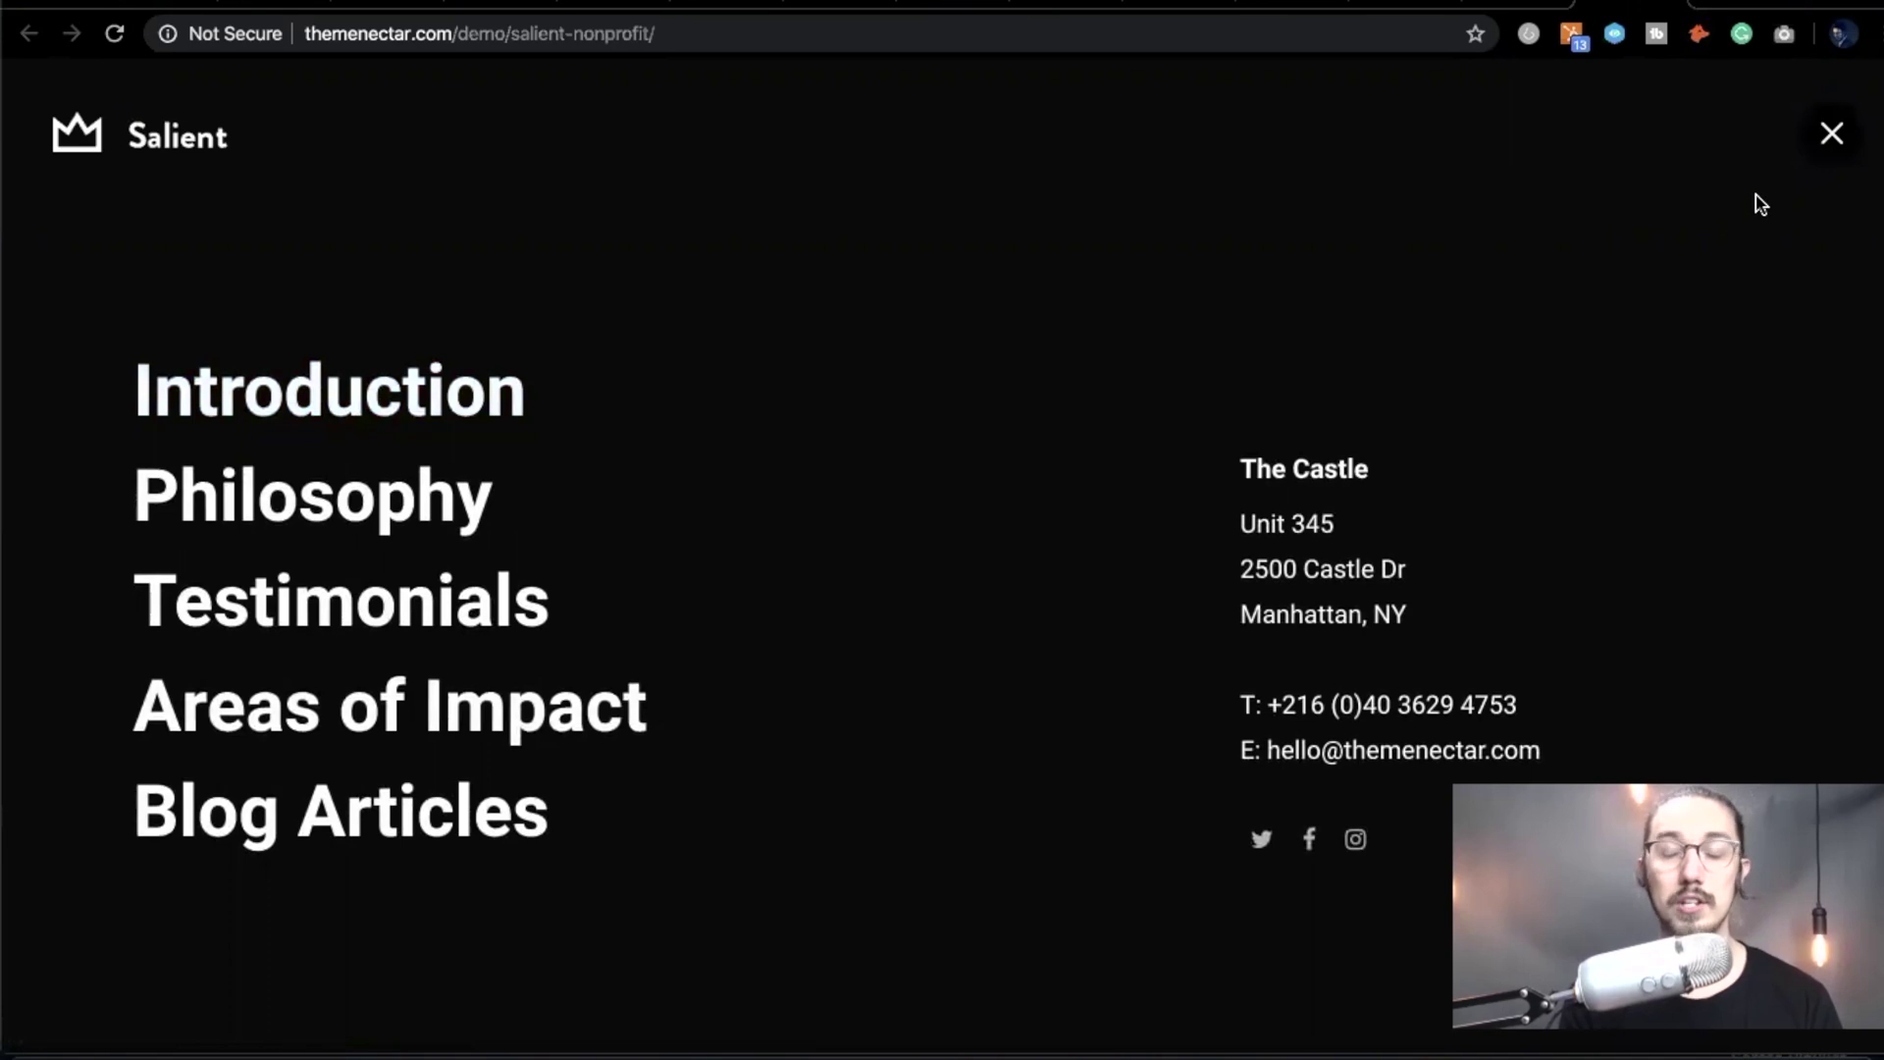
click(1832, 134)
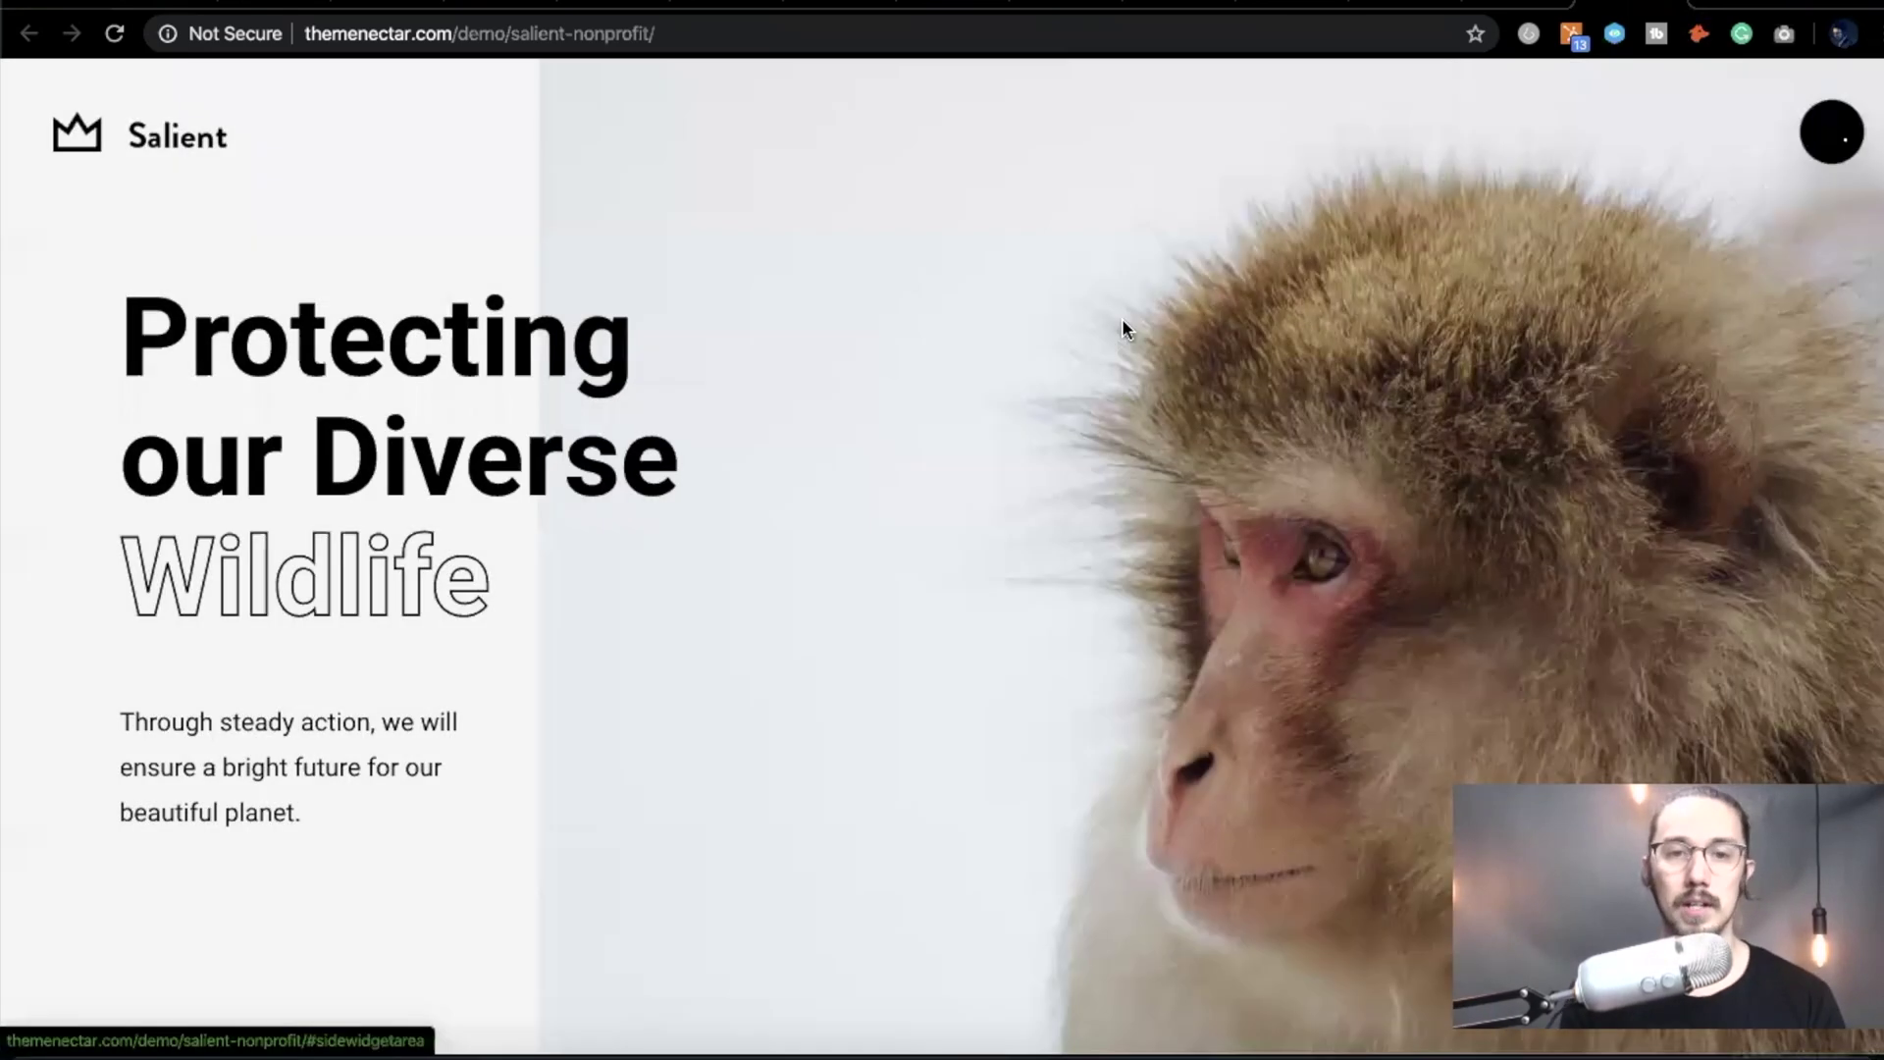
scroll(991, 385, down, 10)
scroll(991, 393, down, 2)
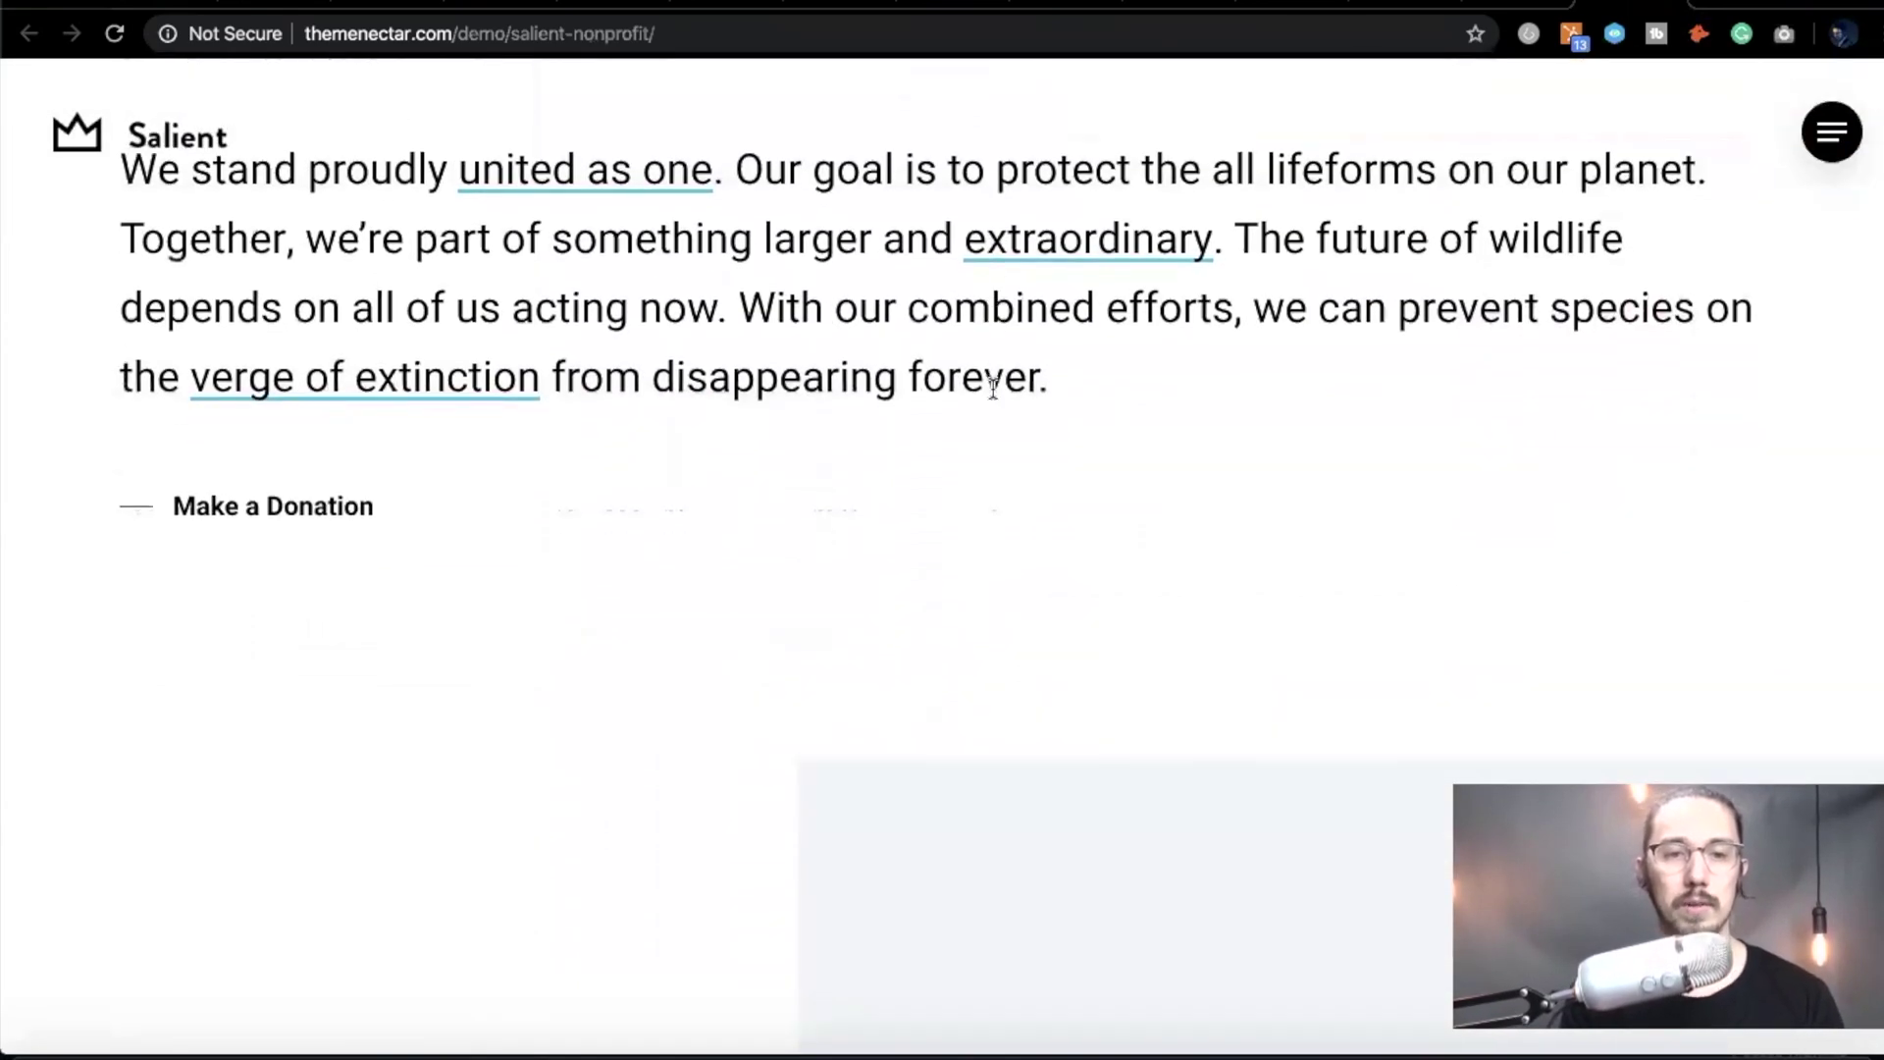
scroll(992, 390, up, 9)
scroll(446, 371, down, 9)
scroll(446, 371, up, 2)
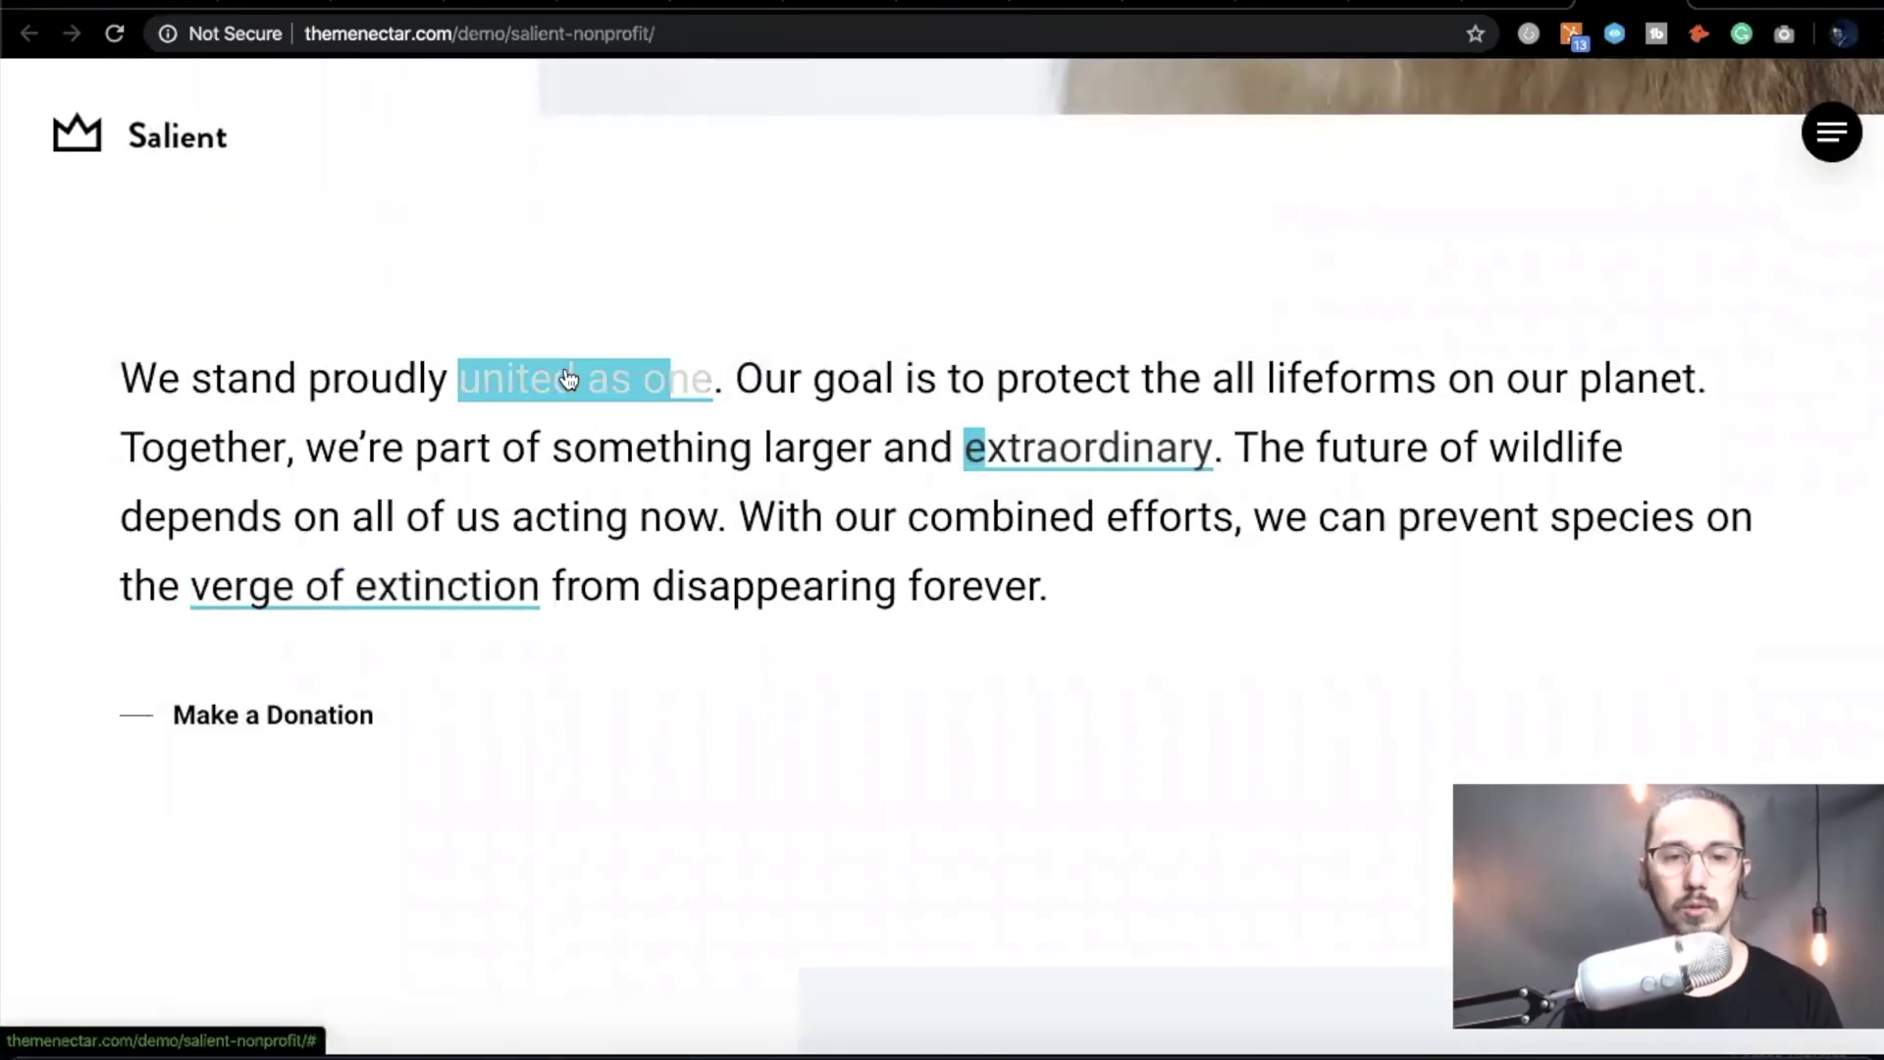
scroll(438, 614, down, 3)
scroll(437, 614, up, 1)
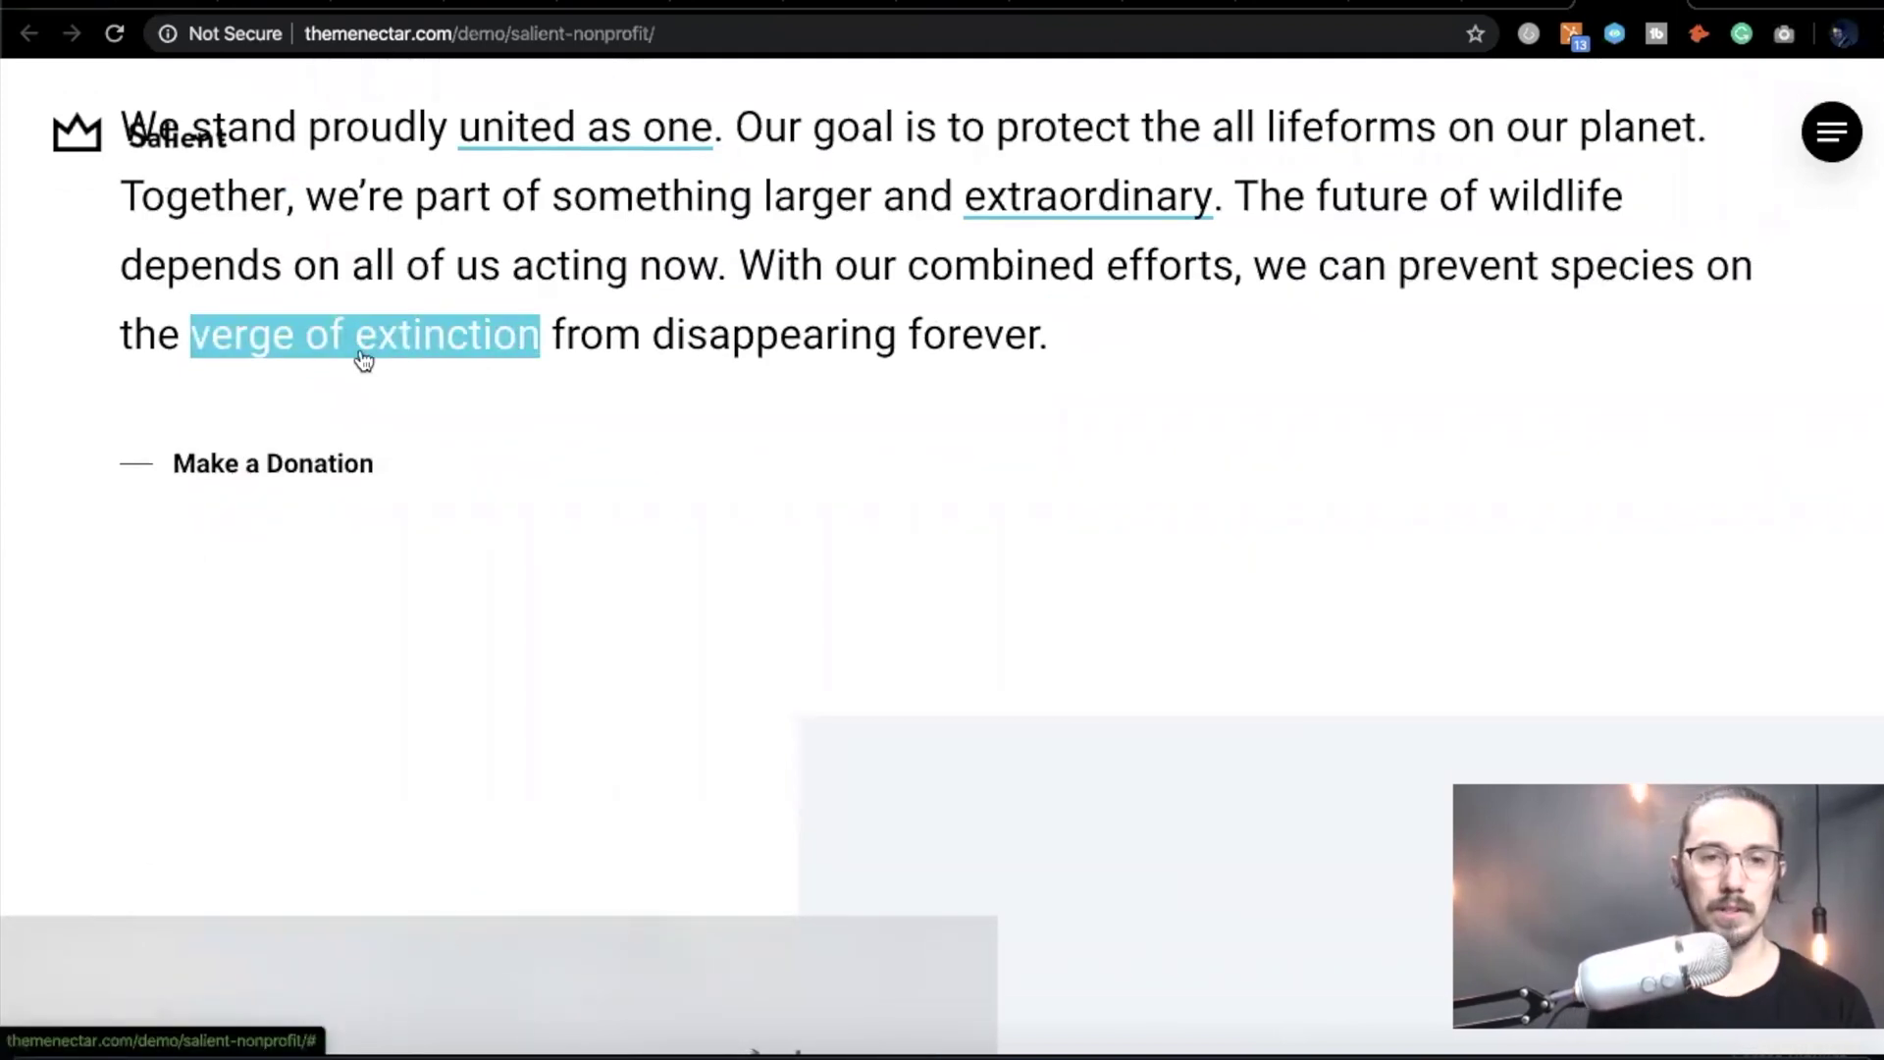
scroll(369, 359, down, 10)
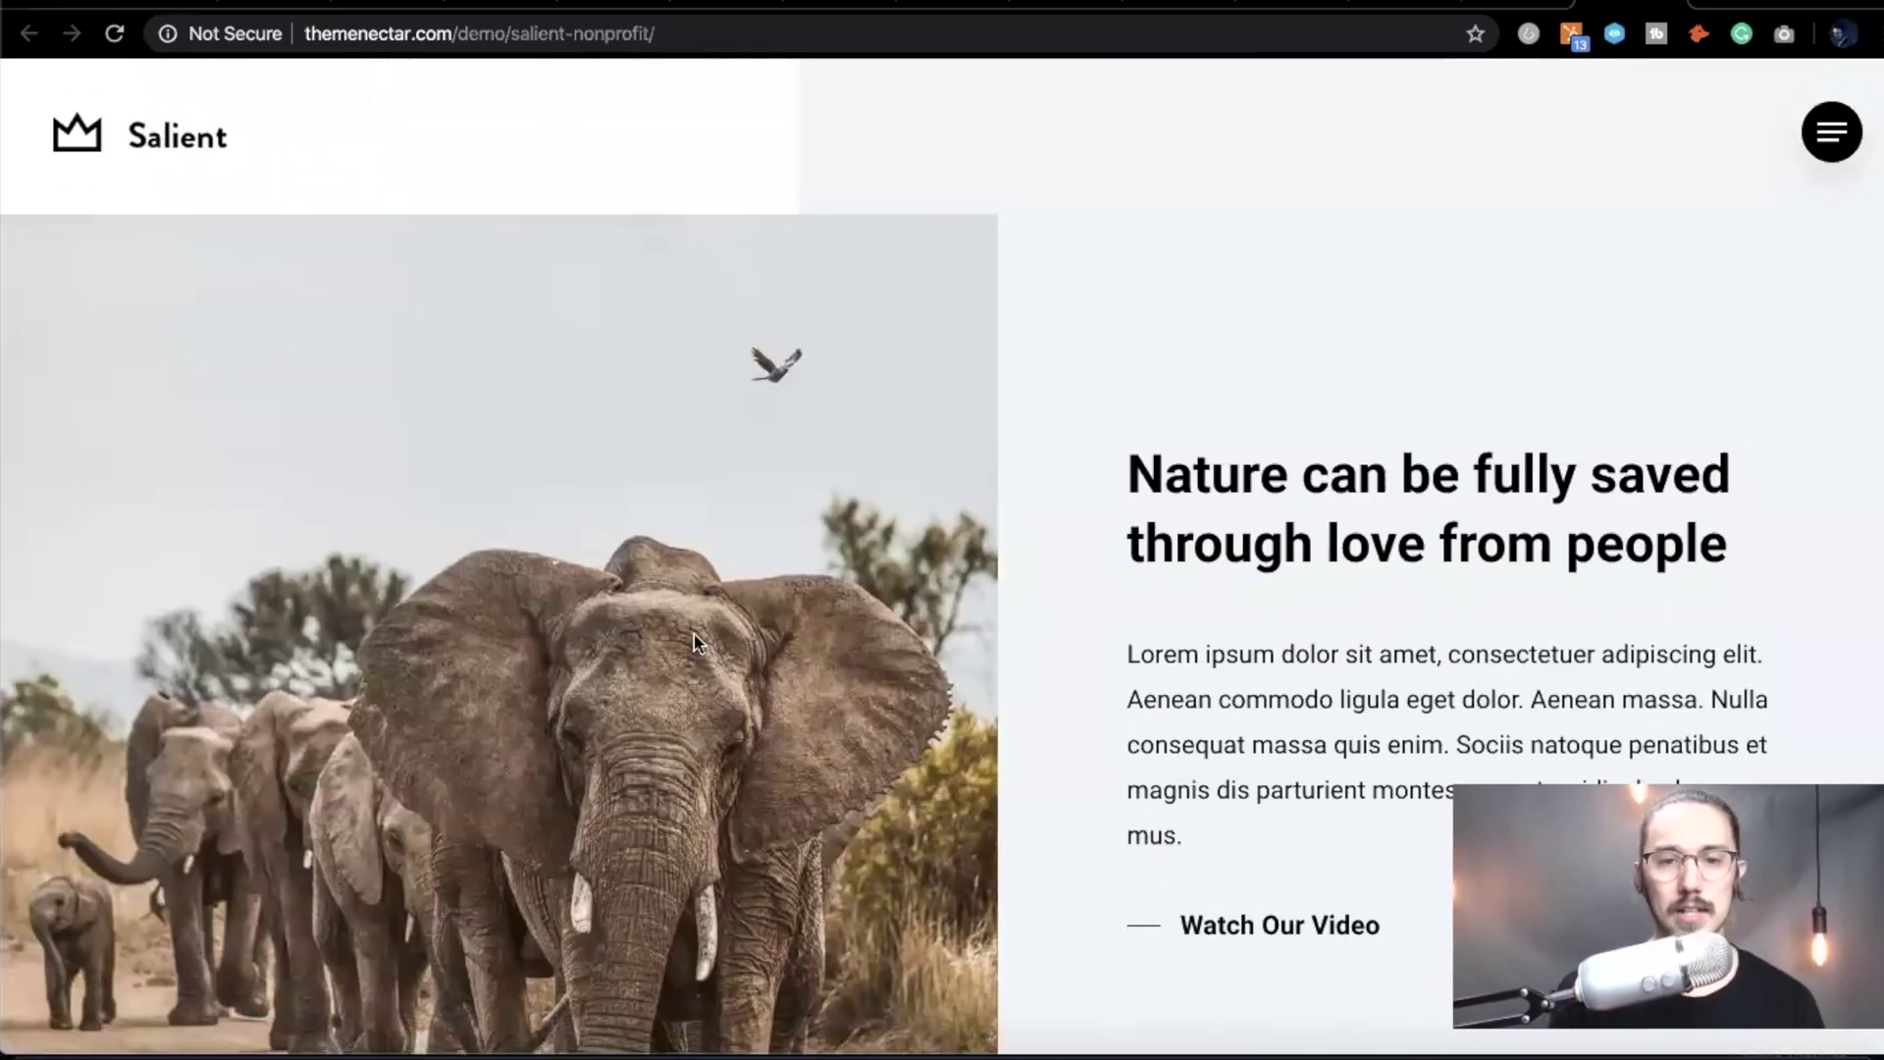
scroll(767, 802, up, 8)
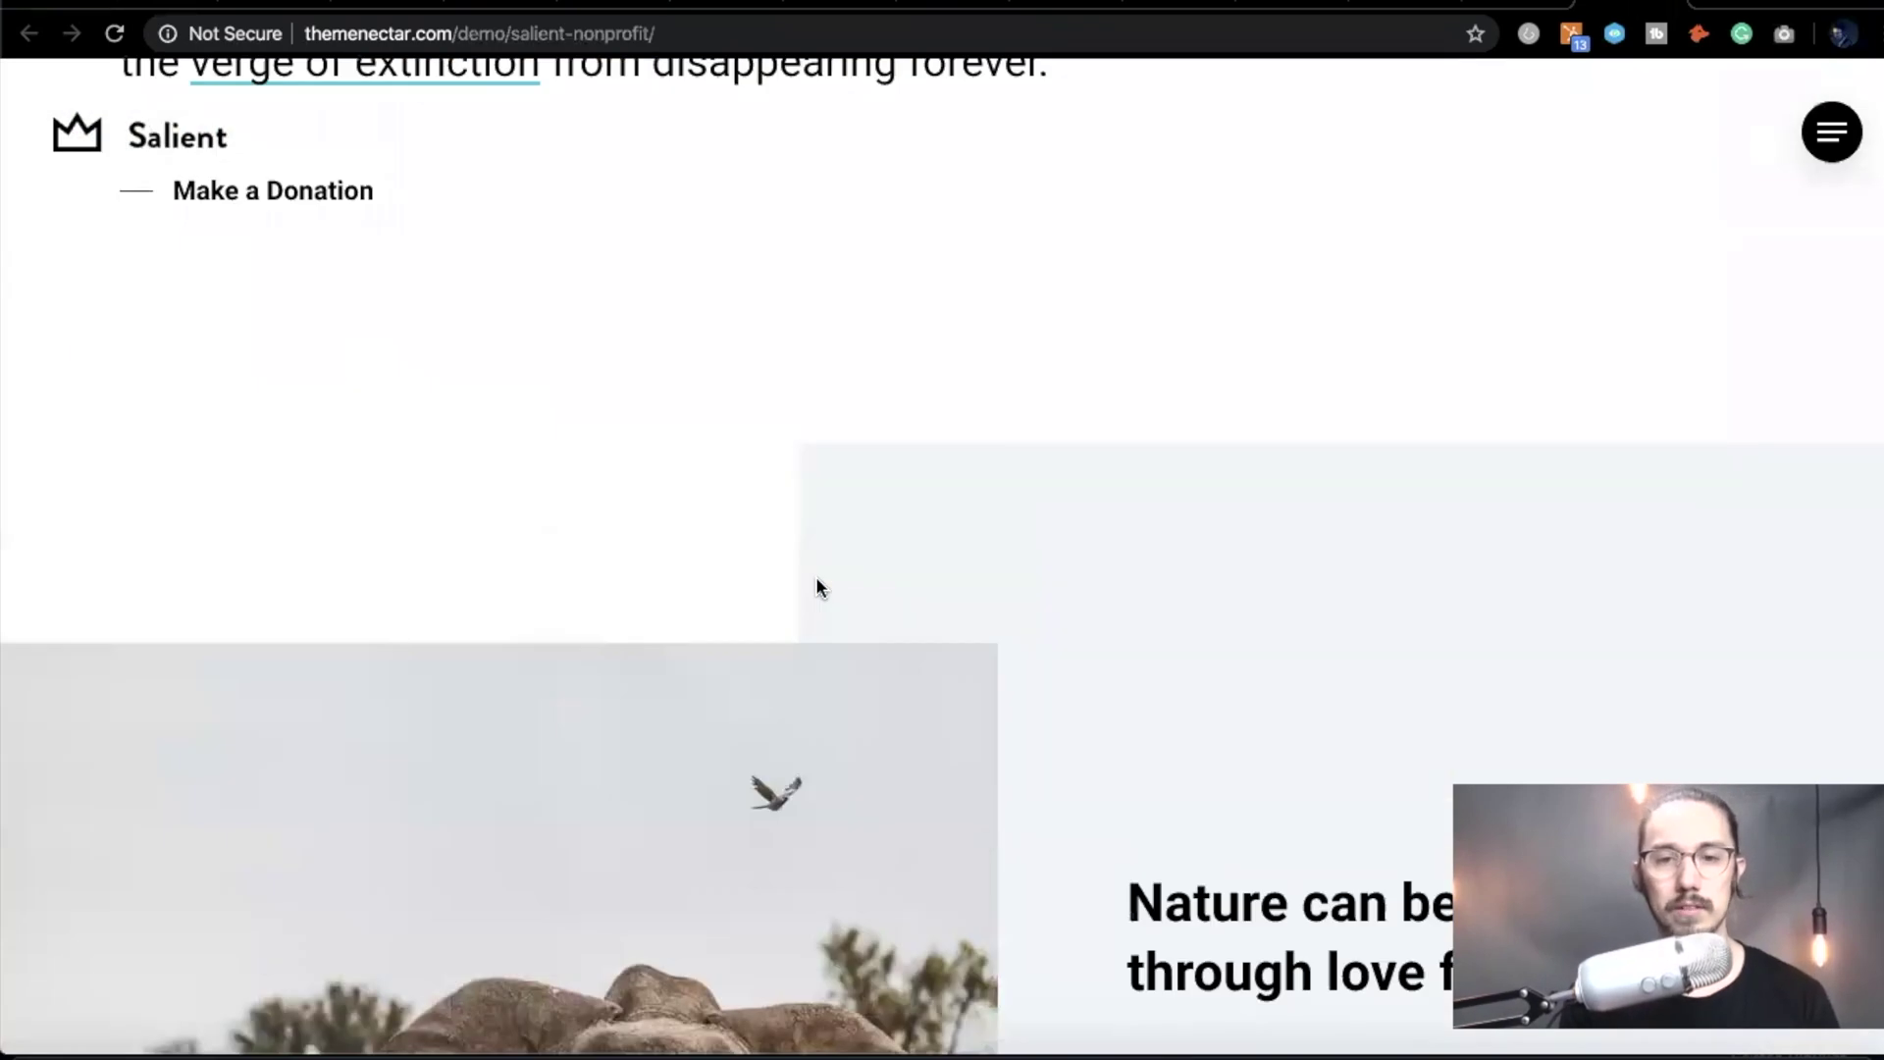
scroll(815, 579, down, 15)
scroll(815, 587, up, 5)
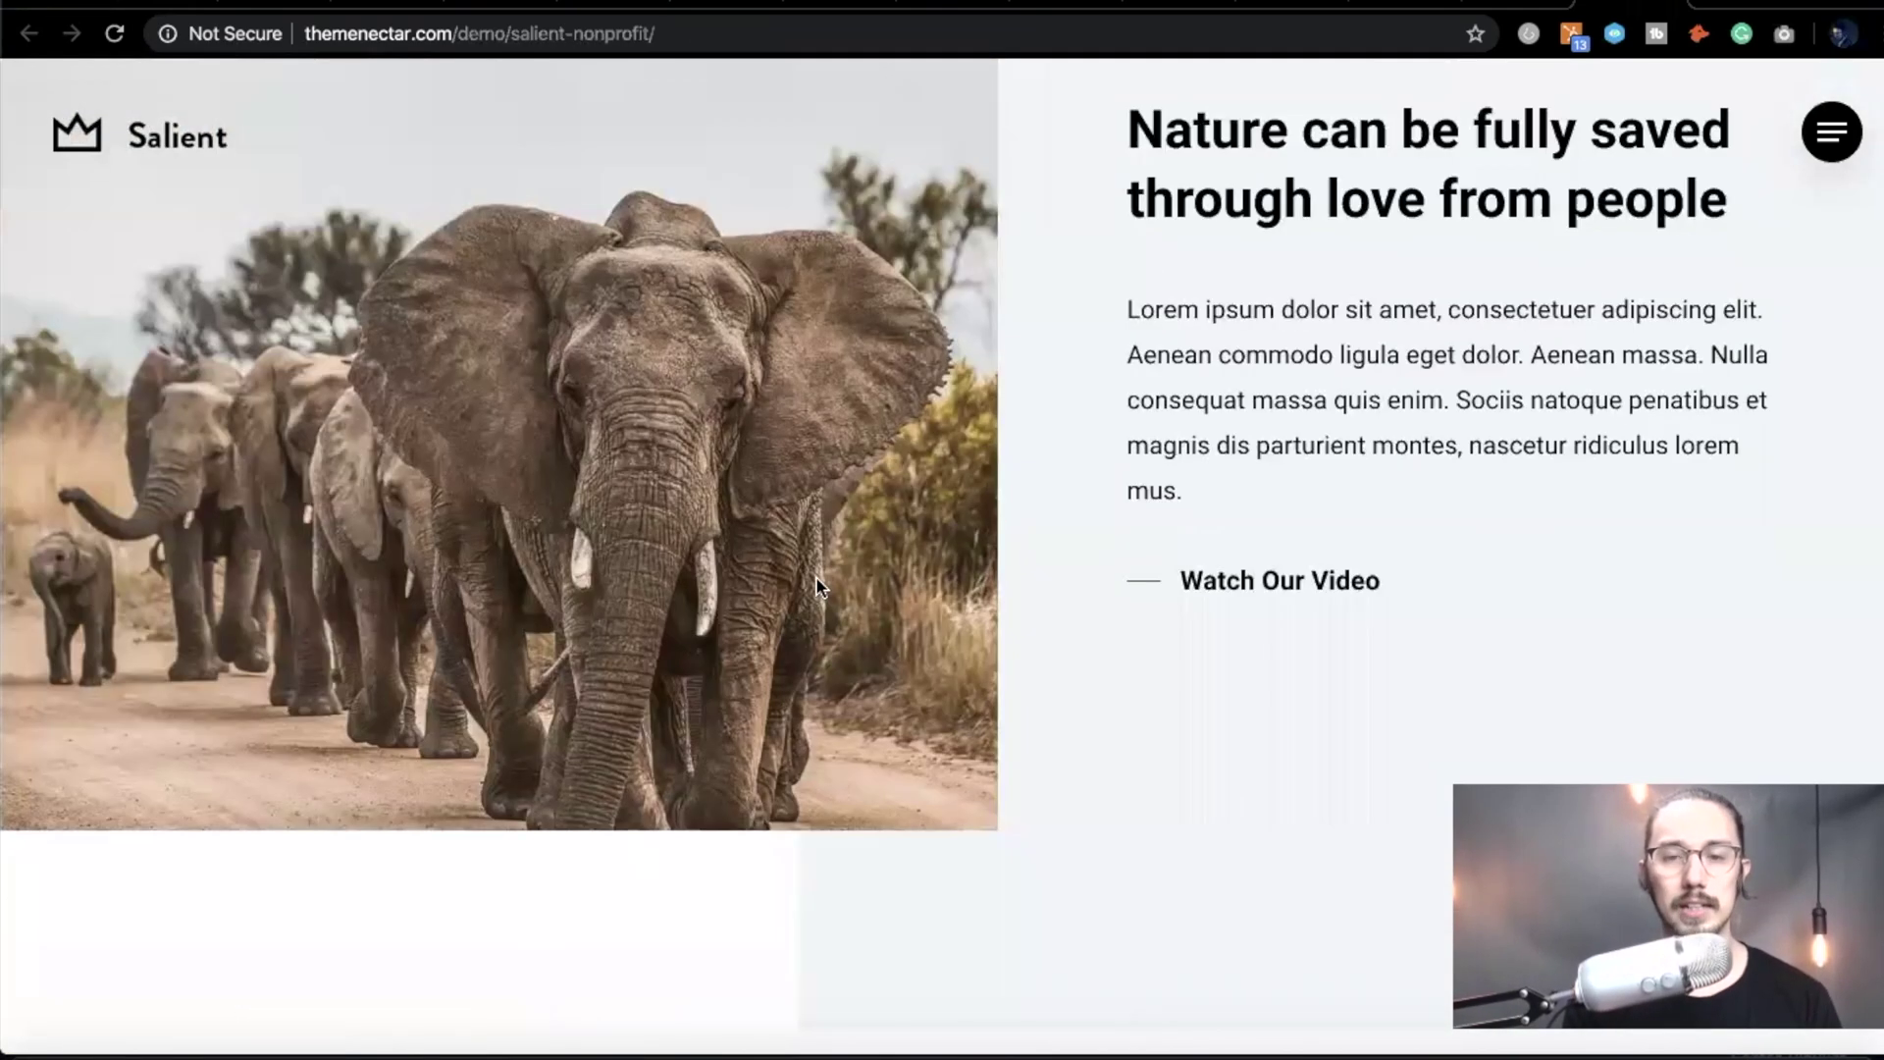
scroll(815, 586, up, 2)
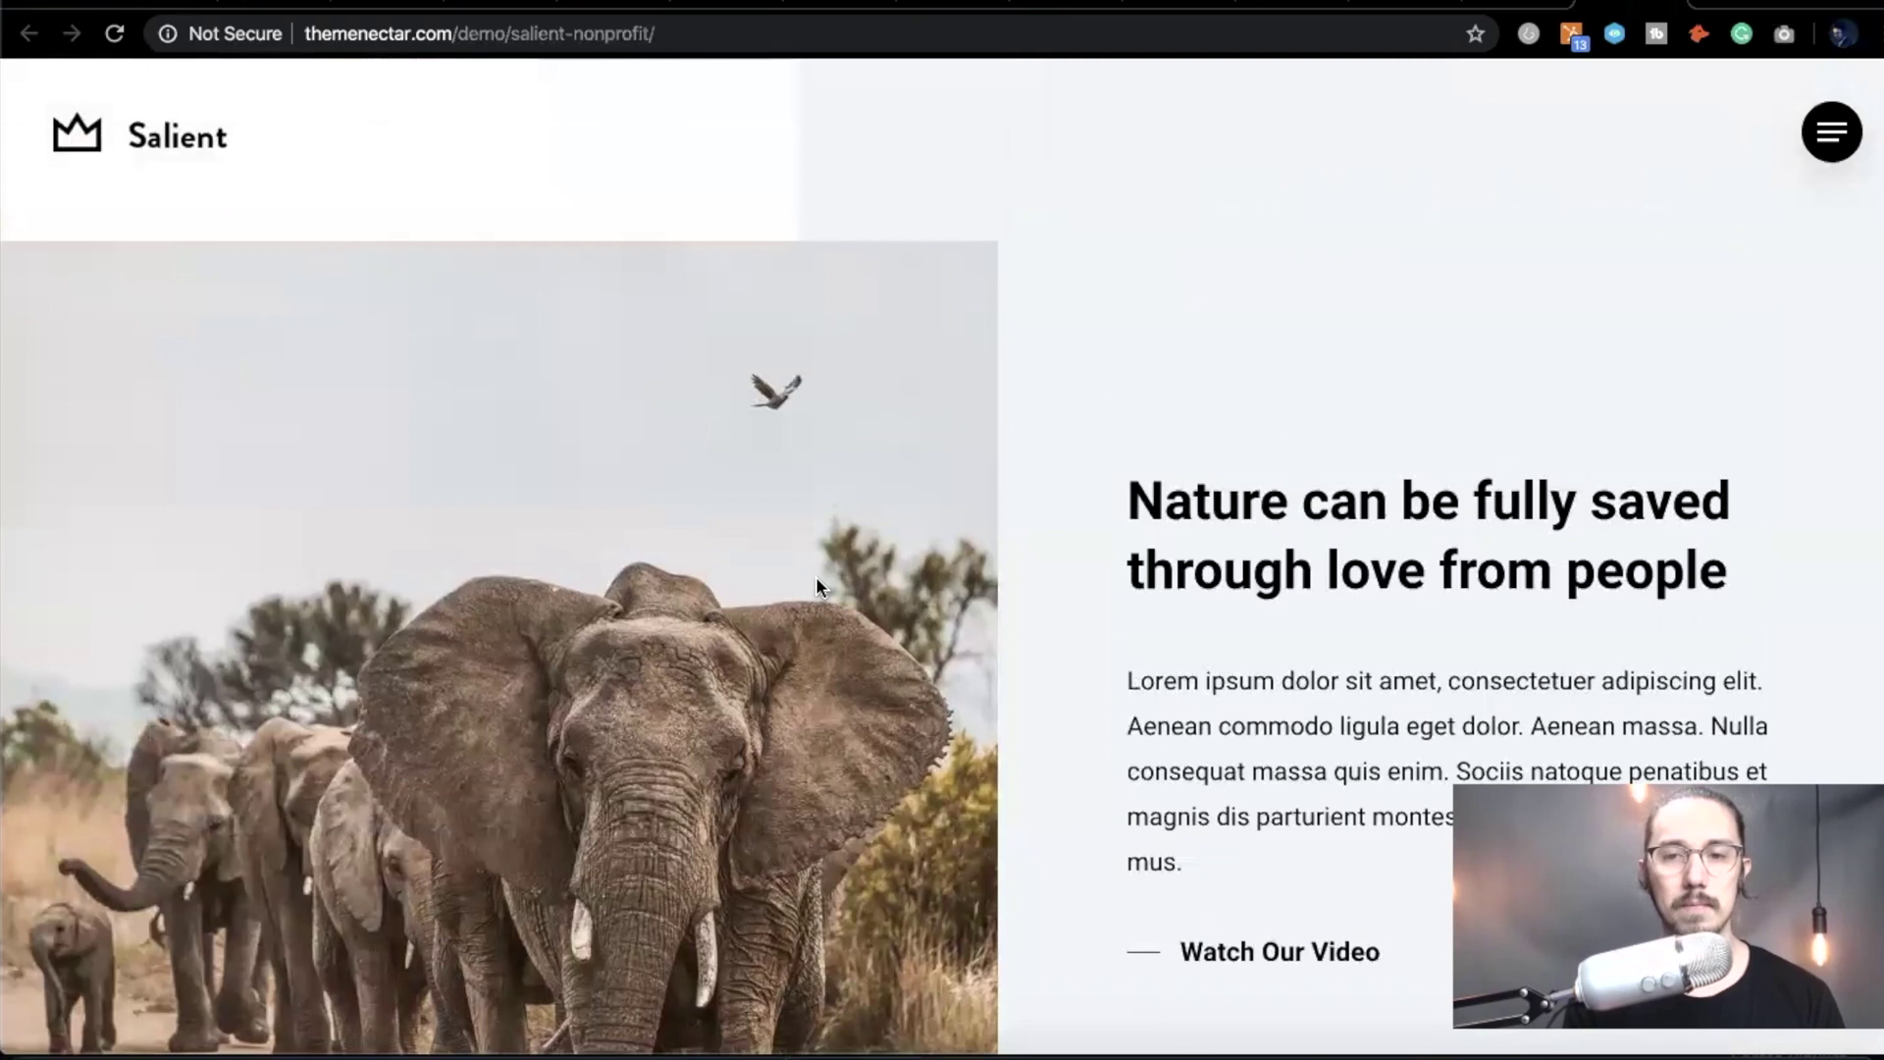
scroll(816, 581, down, 1)
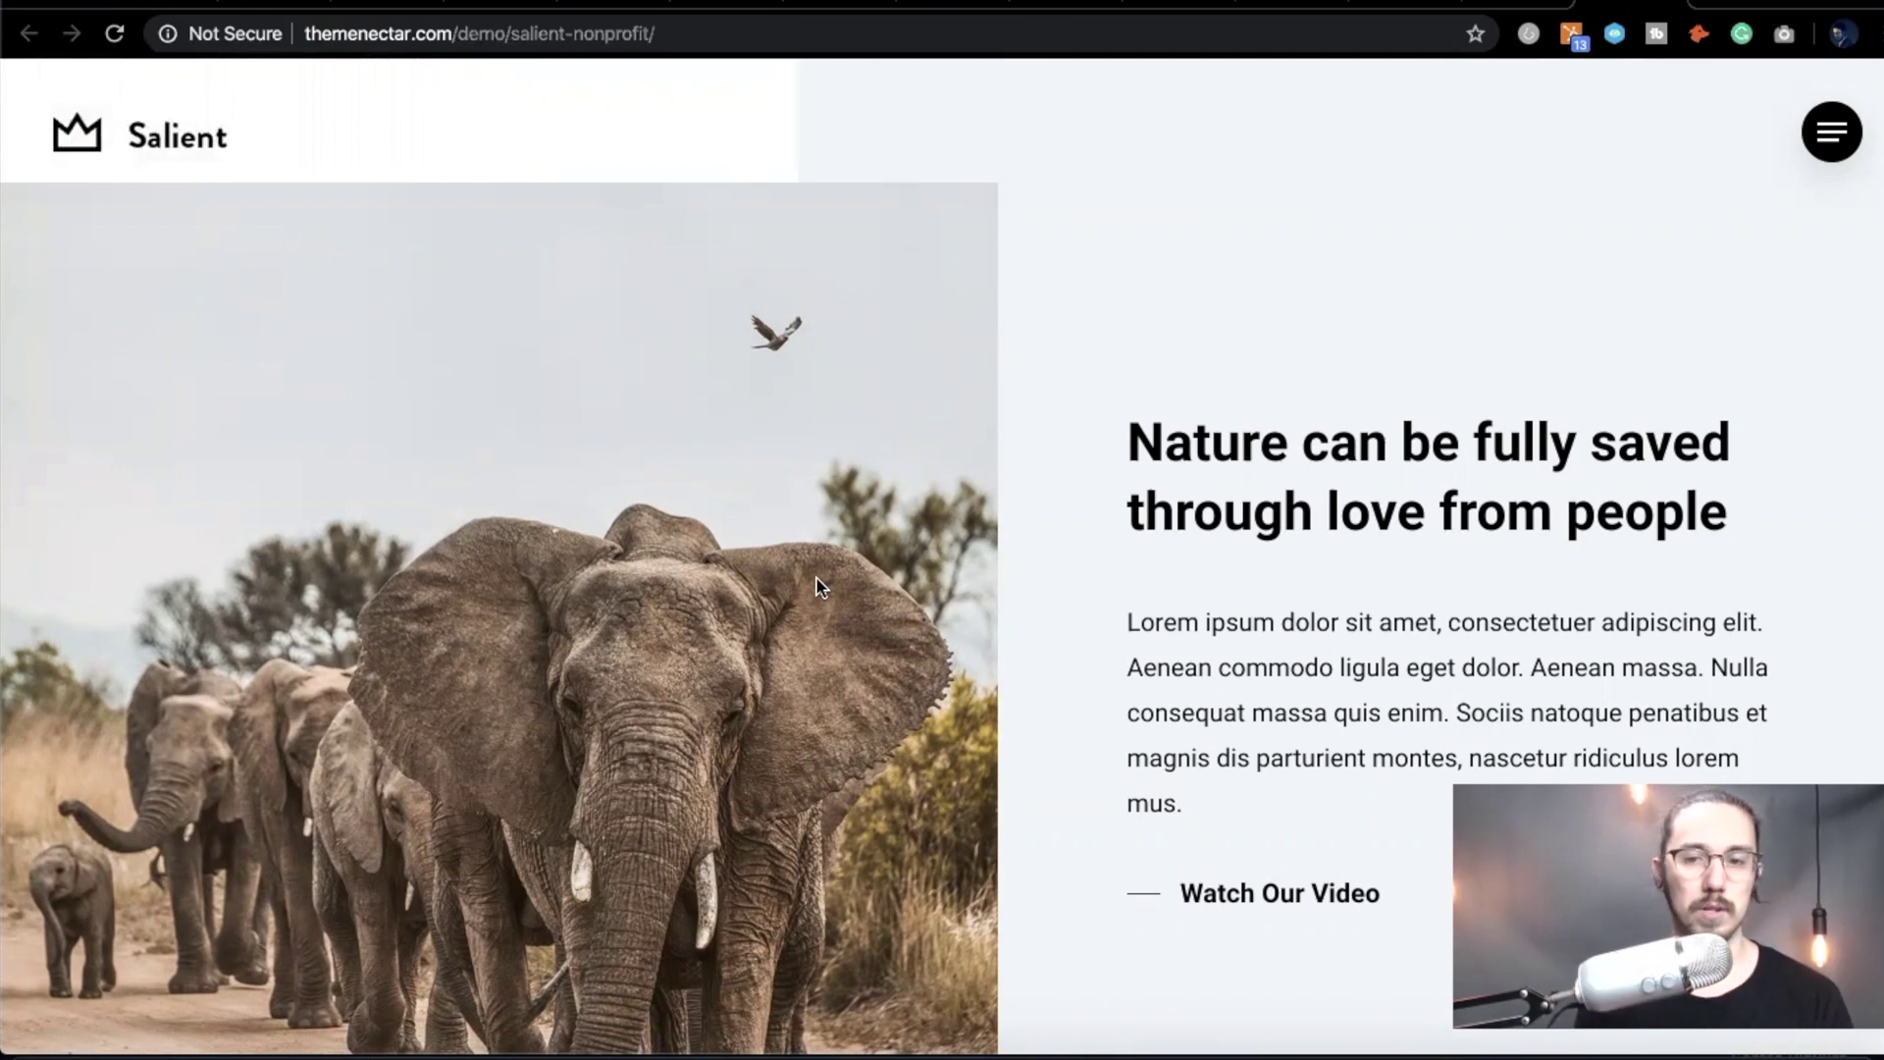
- Scroll past the testimonials, carousel and news articles to the 'It's time to make nature our priority' section
scroll(817, 578, down, 3)
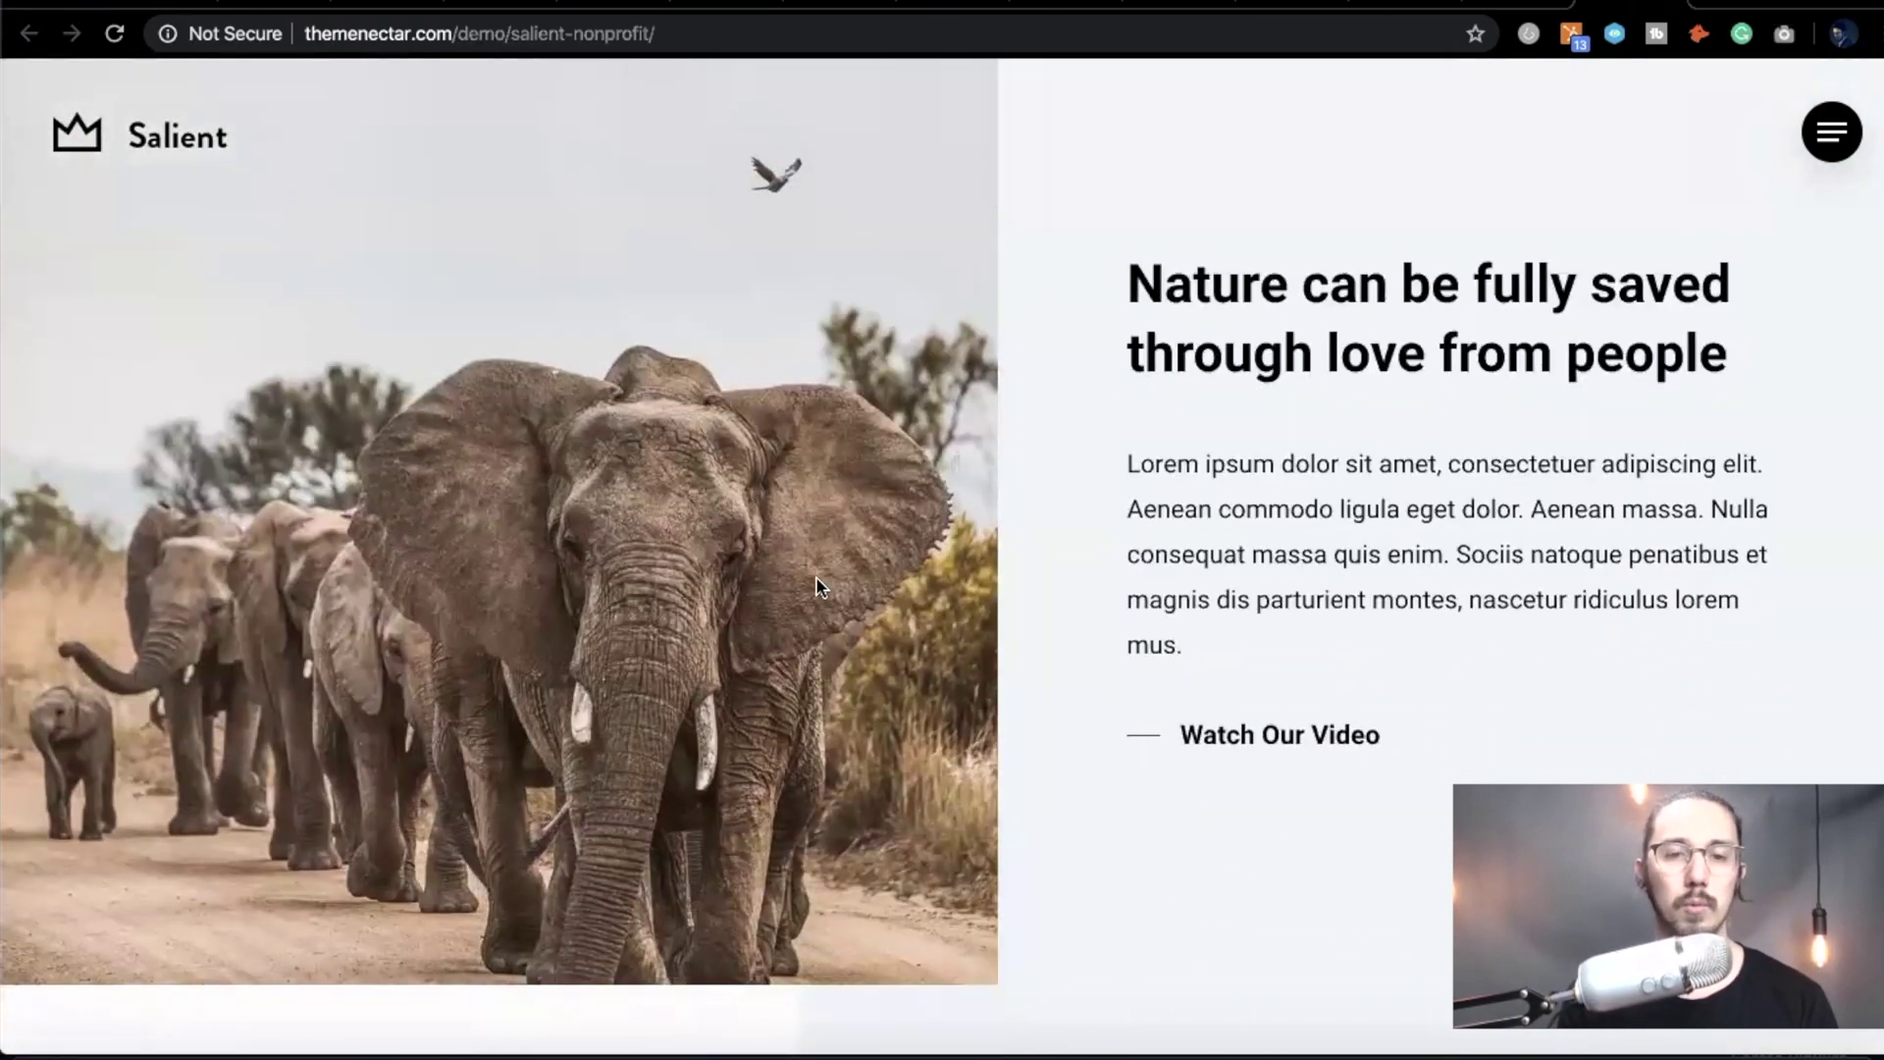
scroll(816, 578, down, 3)
scroll(818, 586, down, 4)
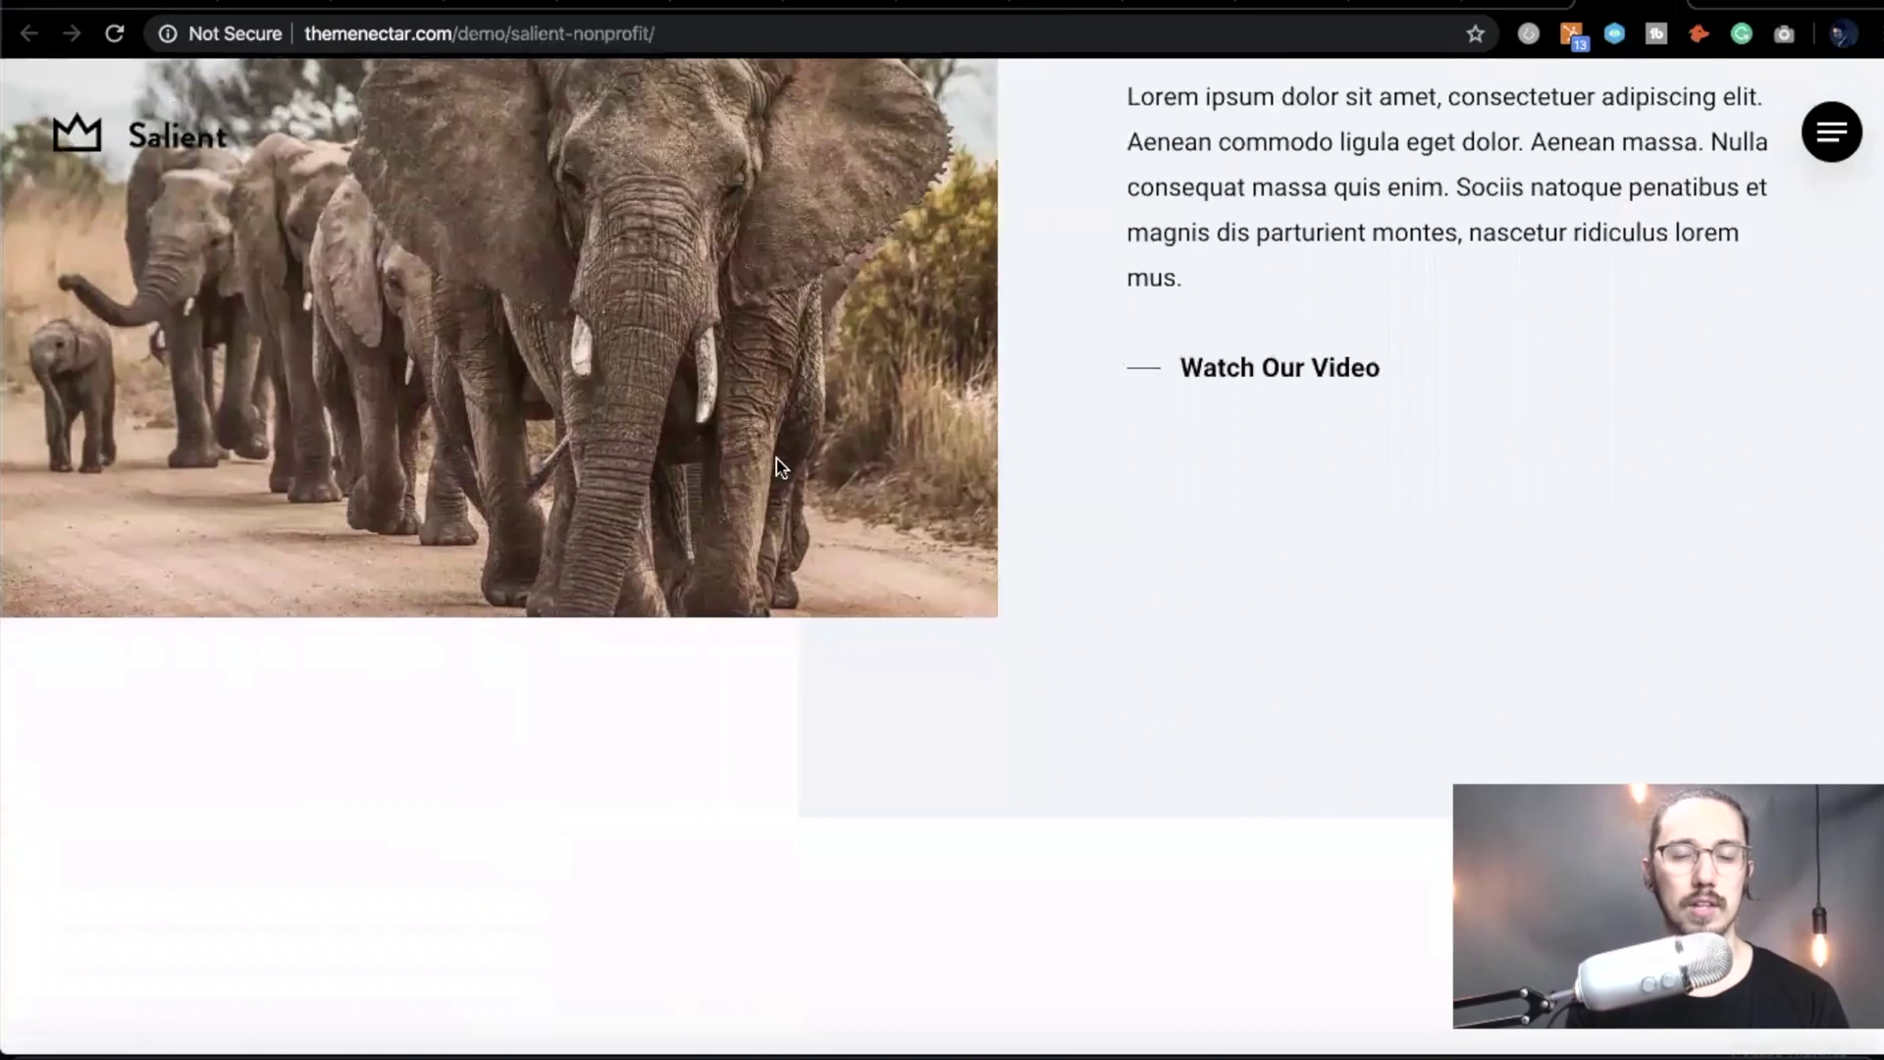
scroll(803, 491, down, 12)
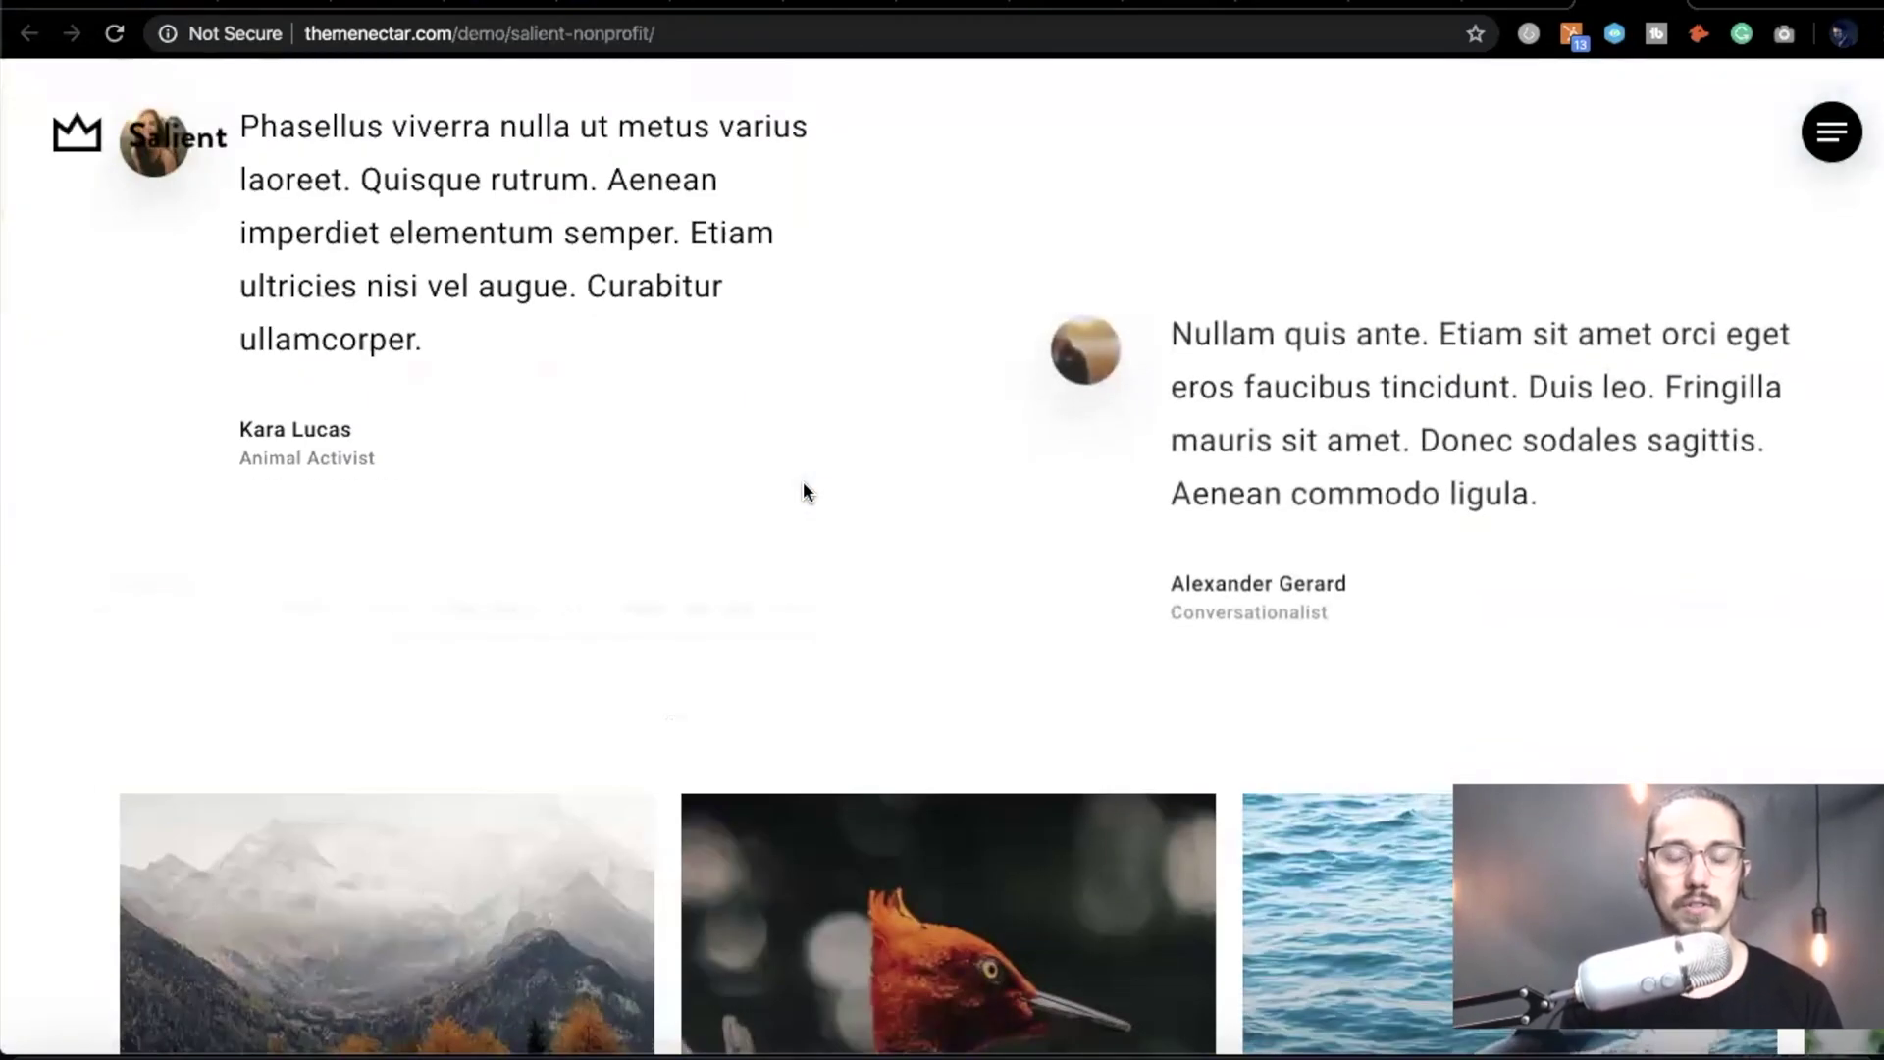
scroll(805, 490, up, 10)
scroll(804, 490, up, 4)
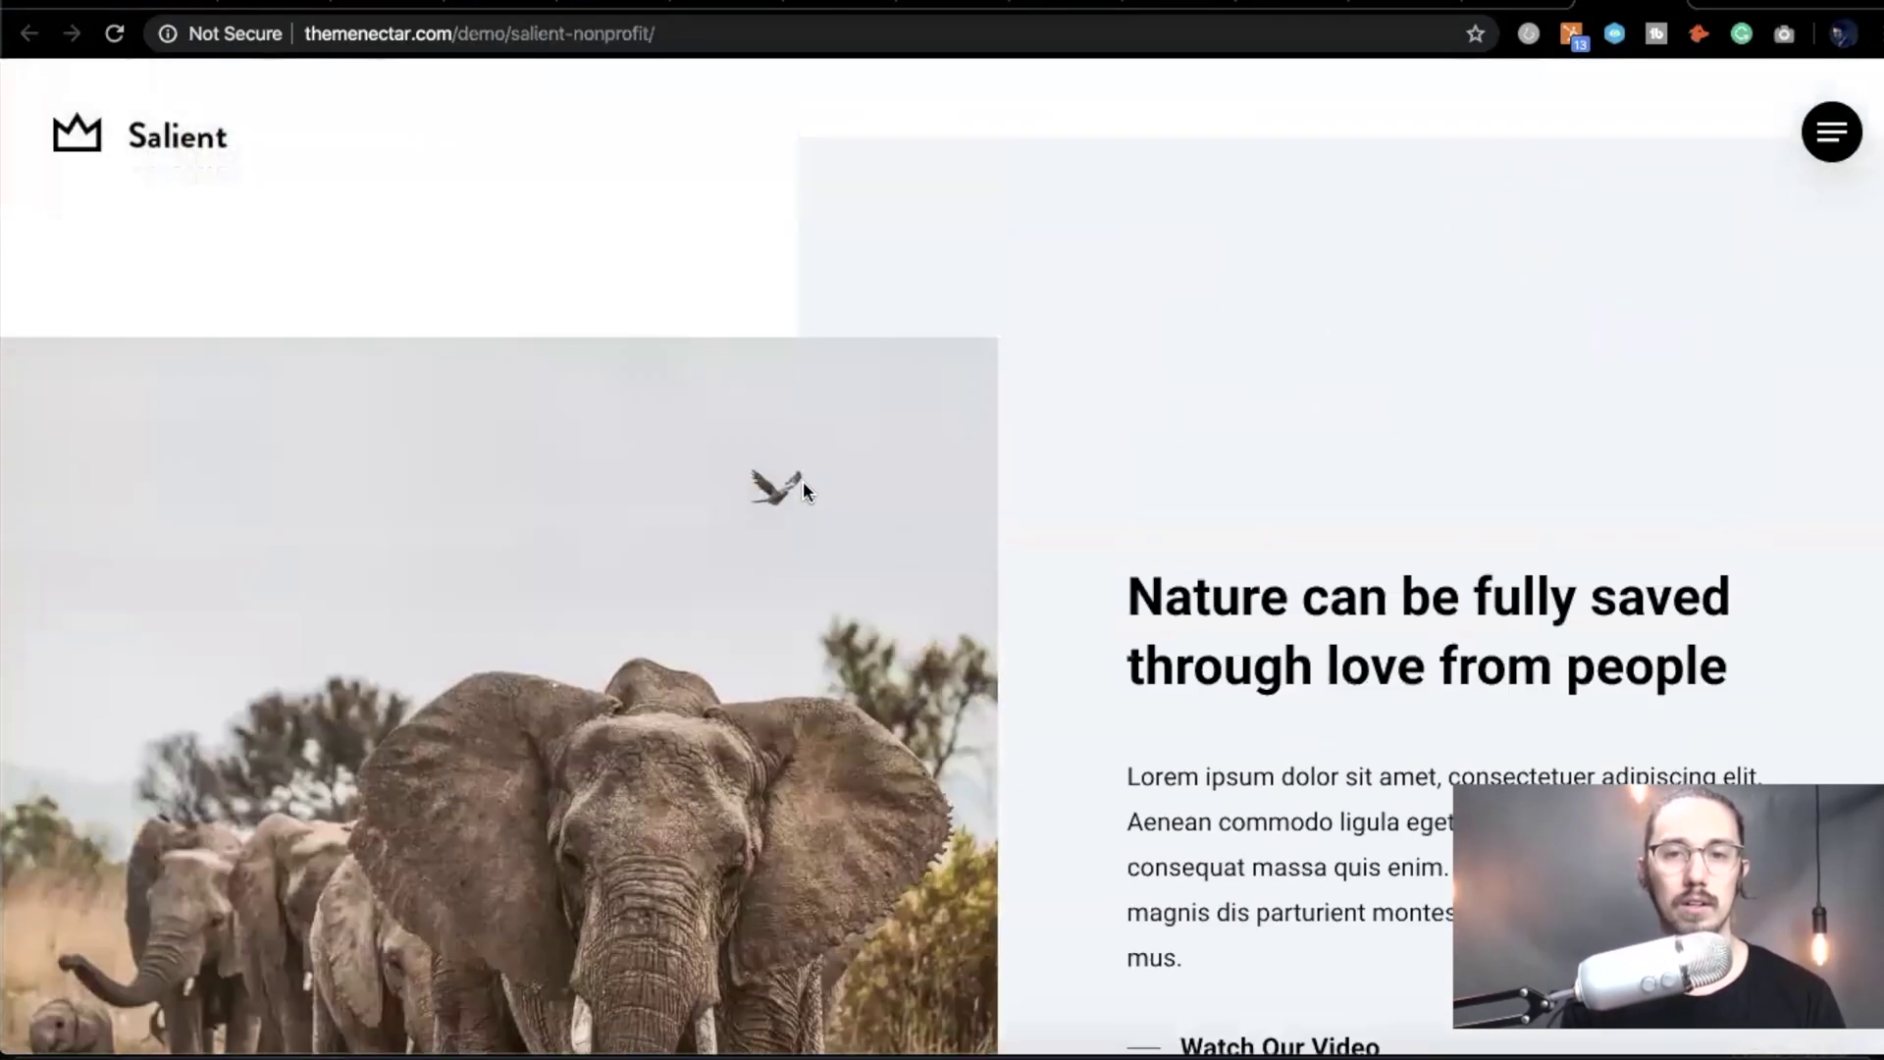
scroll(803, 487, down, 10)
scroll(802, 488, down, 6)
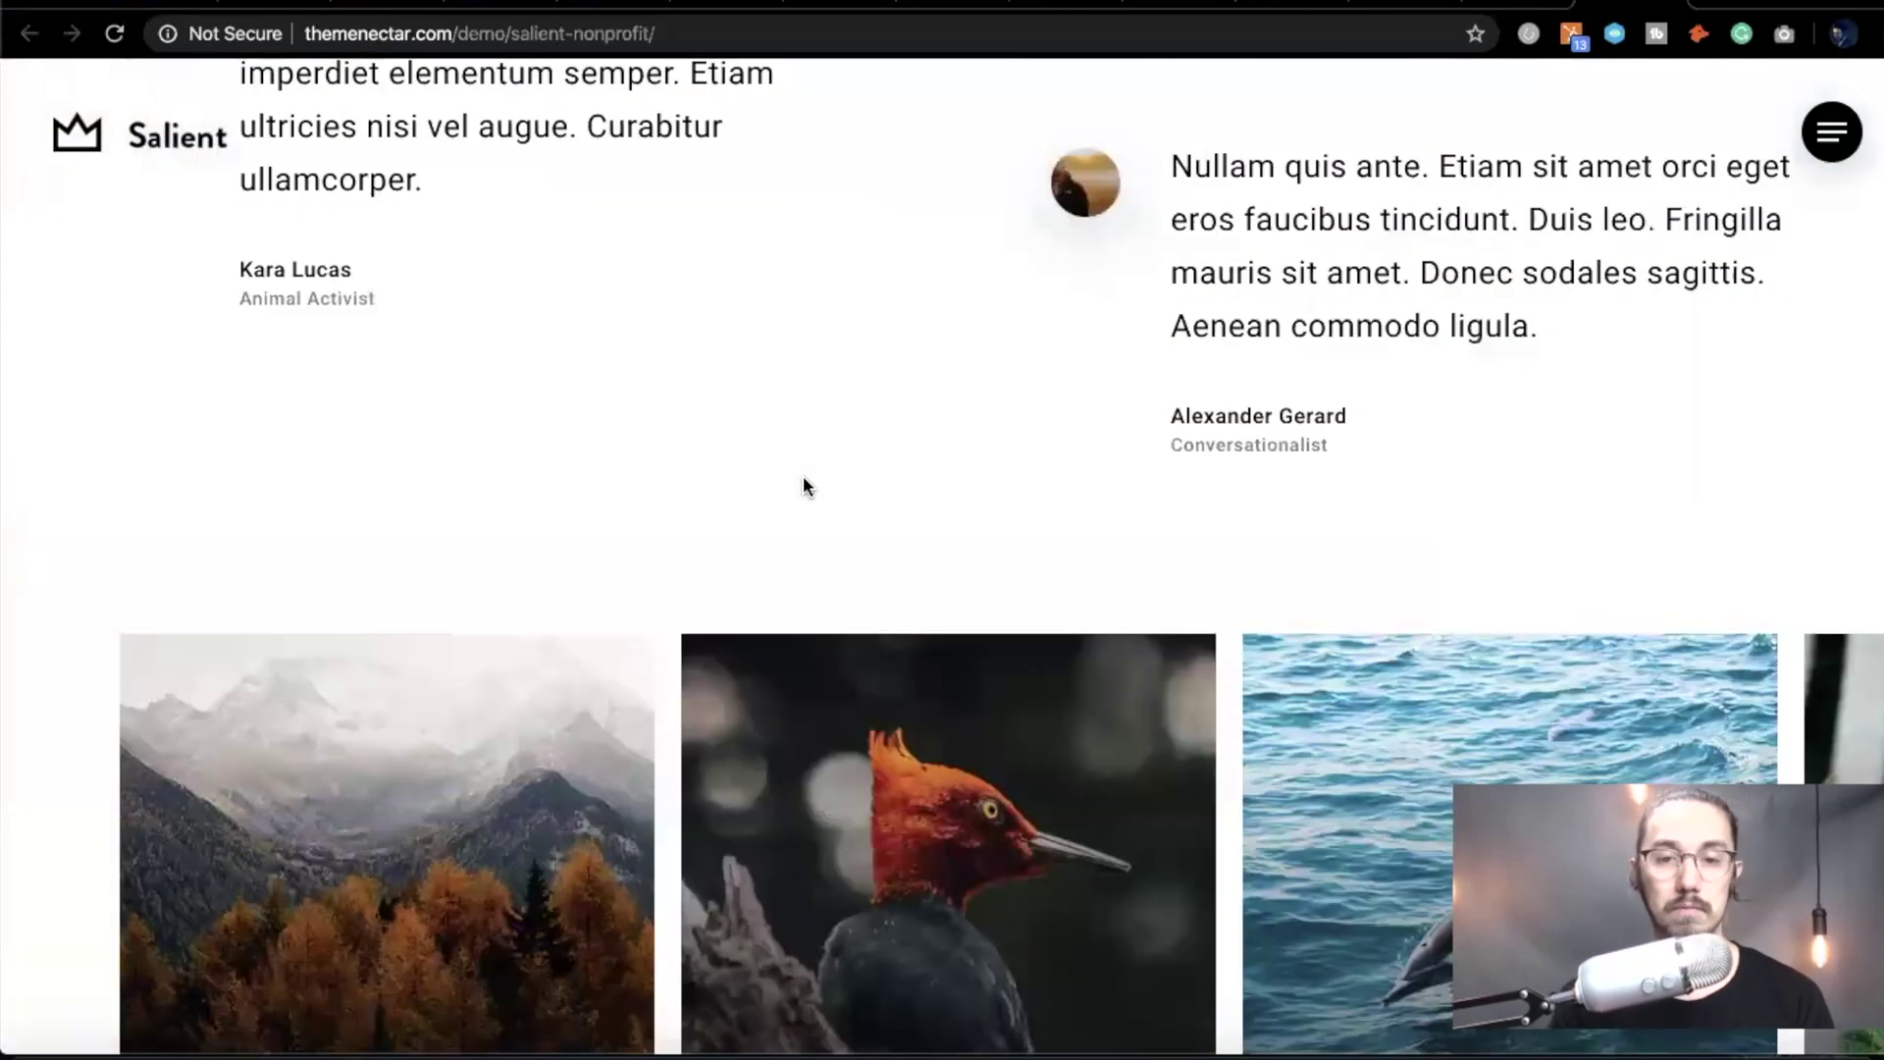
scroll(802, 488, down, 5)
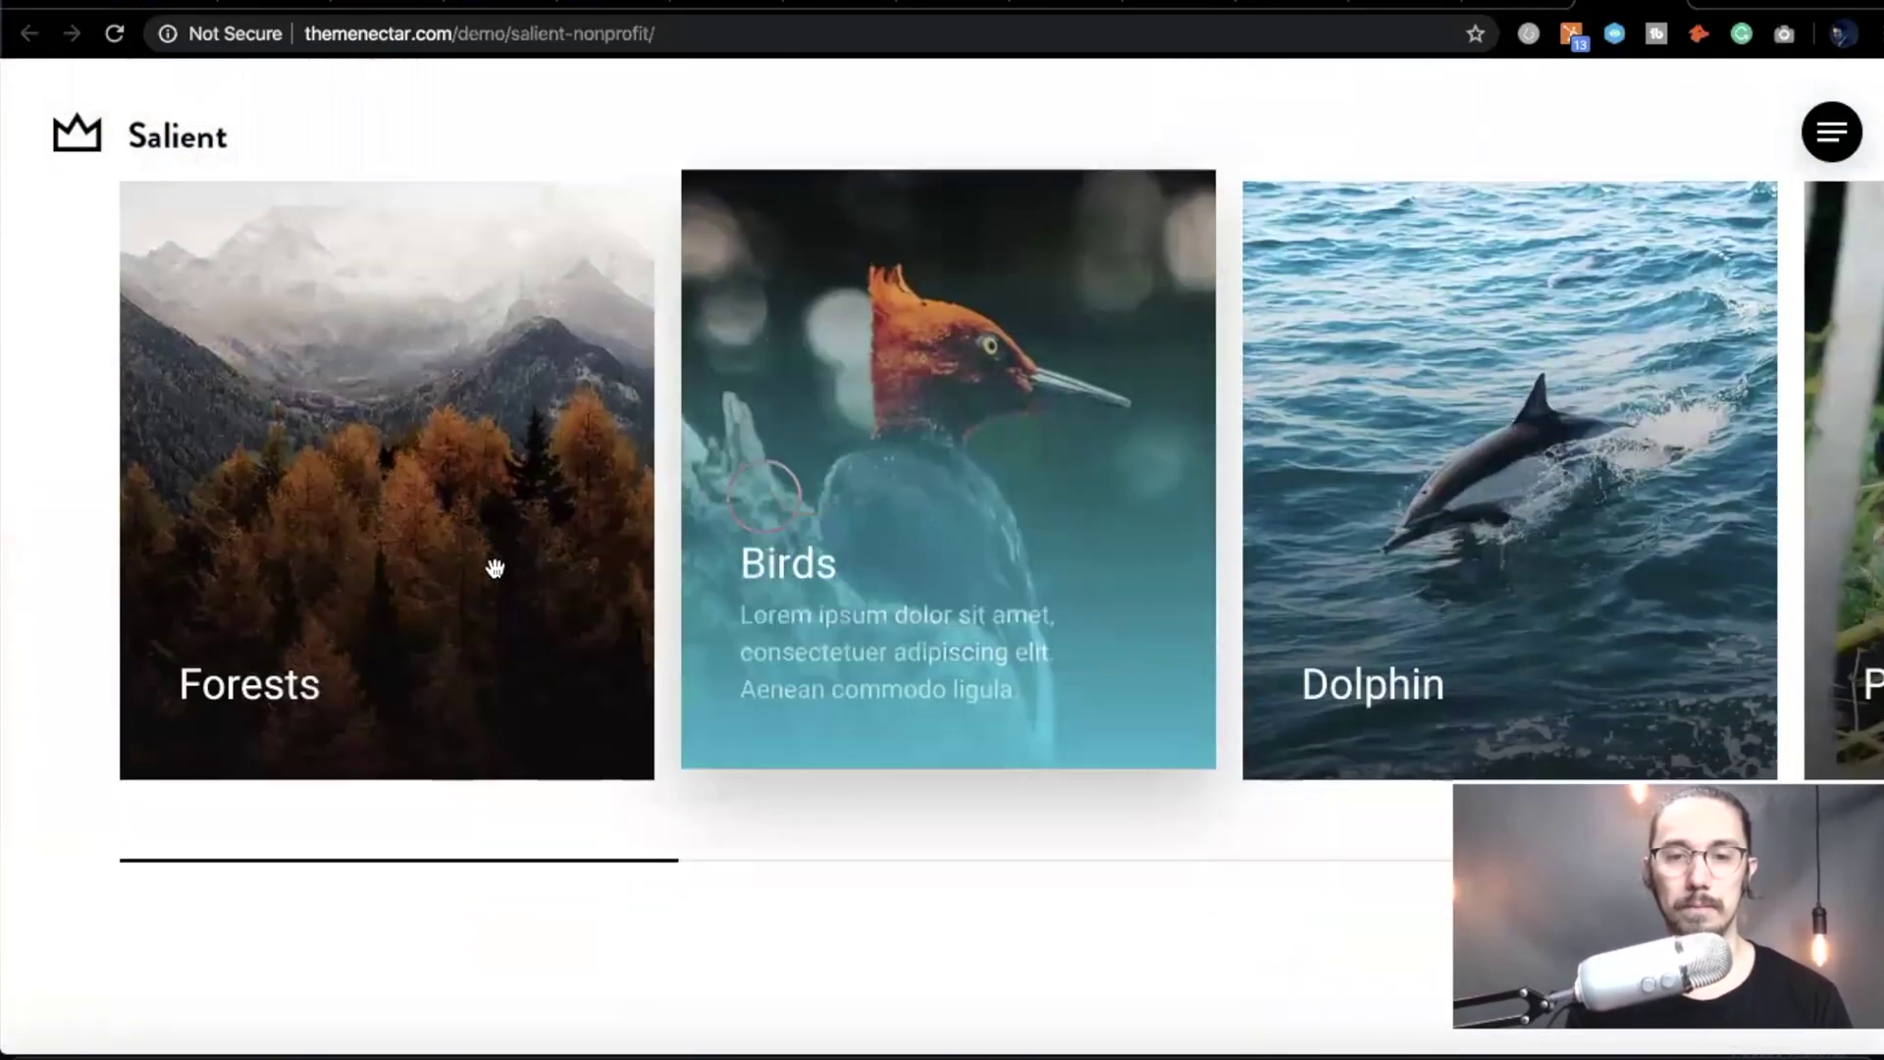
scroll(491, 559, down, 3)
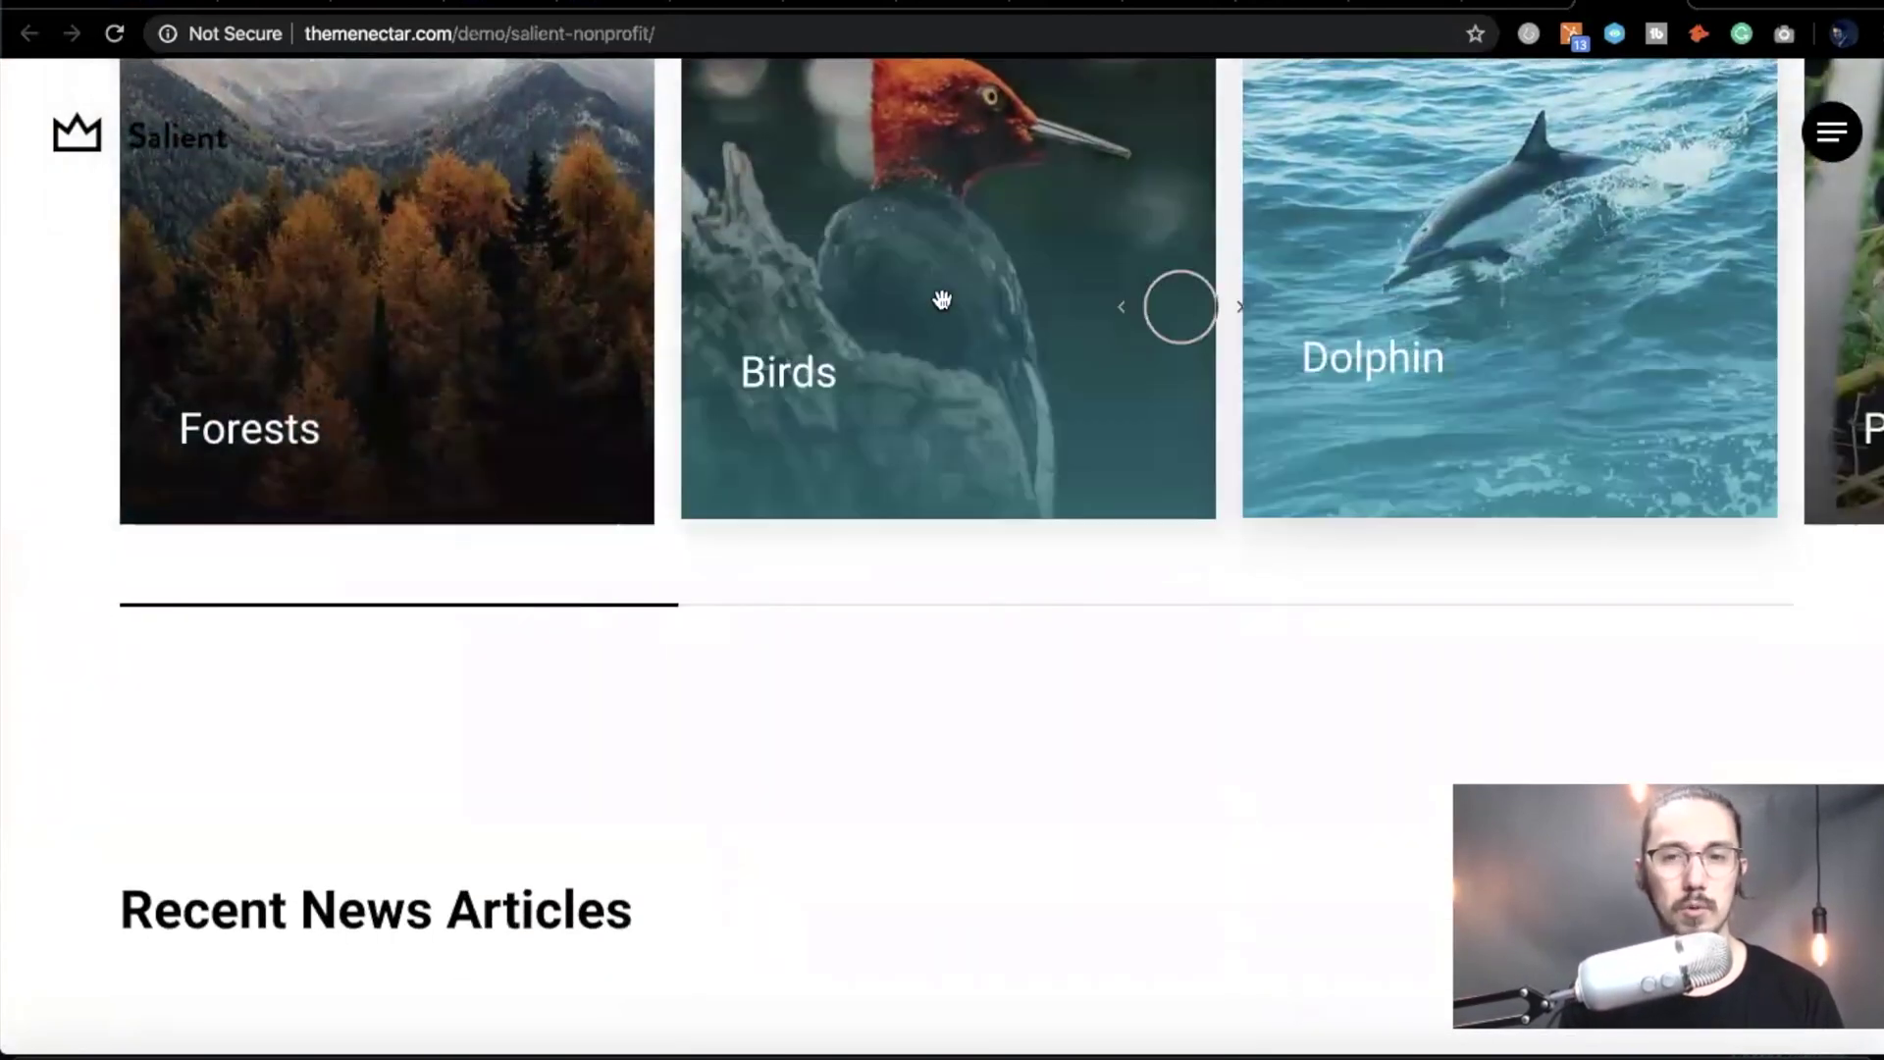
scroll(610, 422, down, 8)
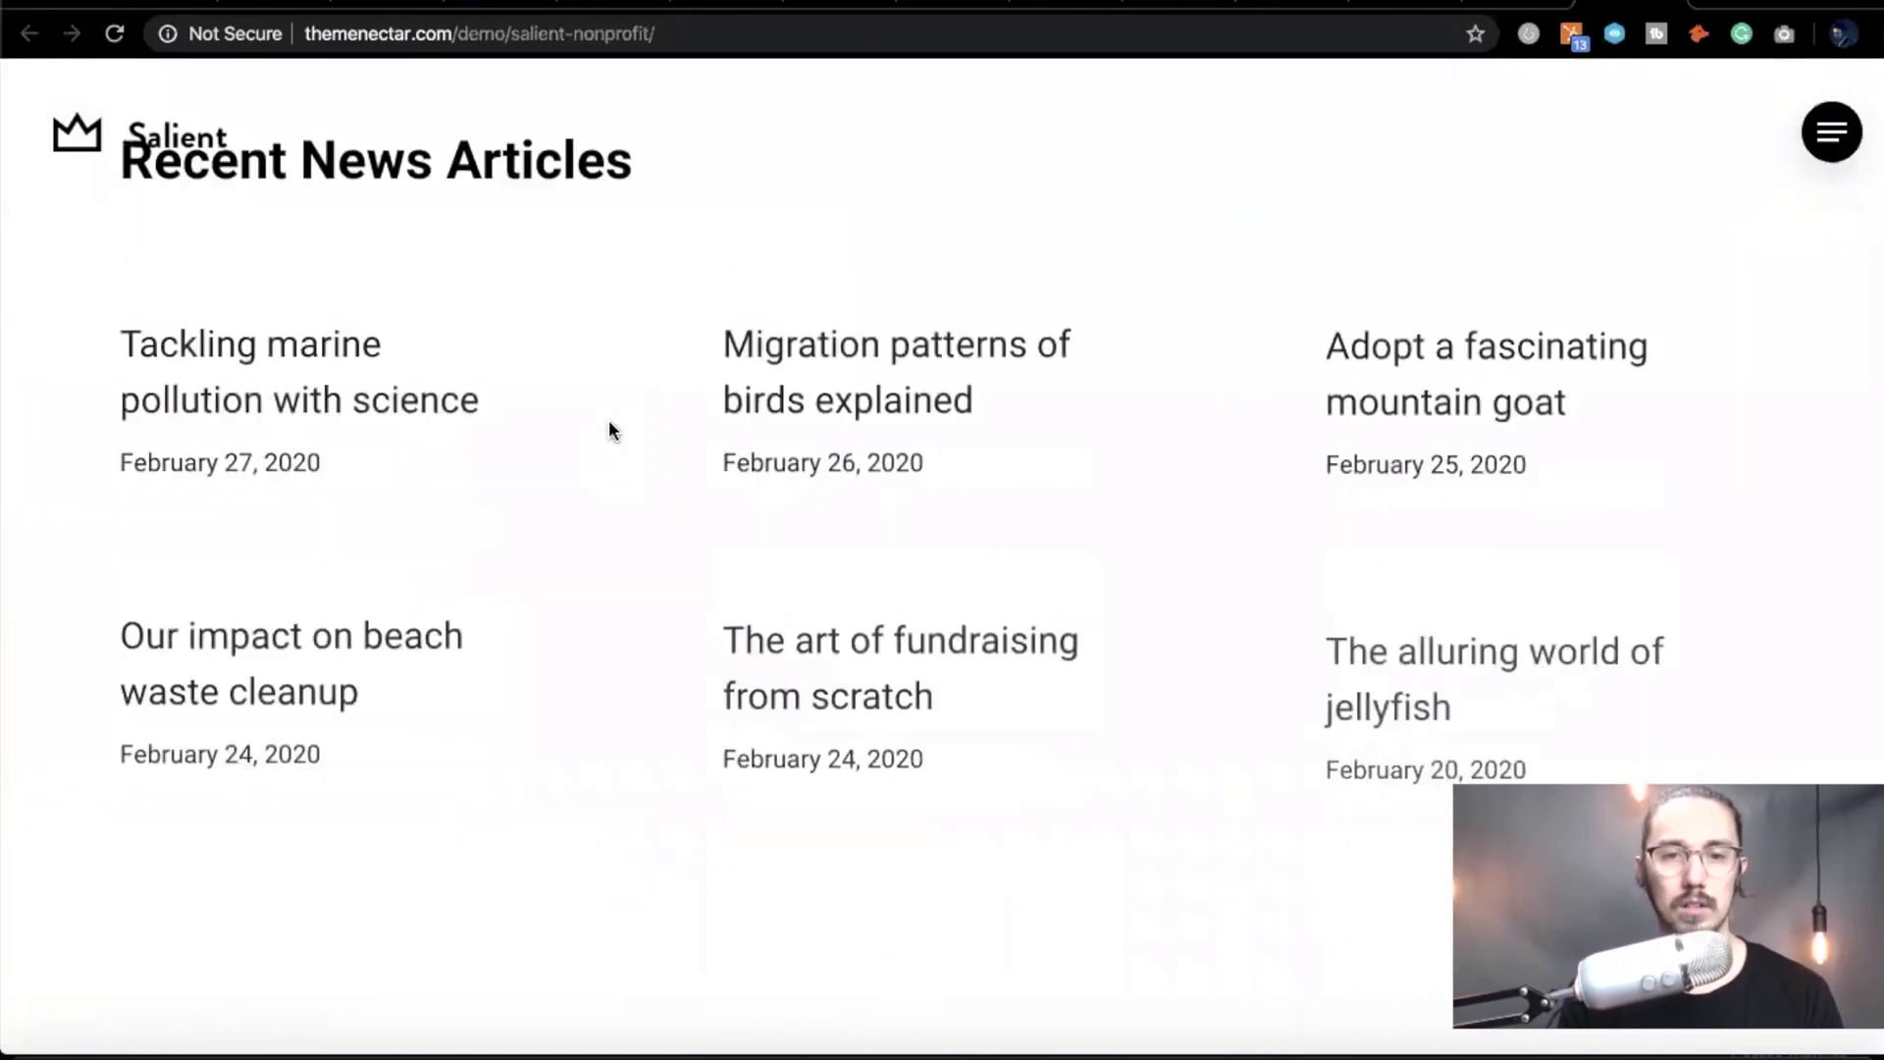
scroll(608, 430, down, 12)
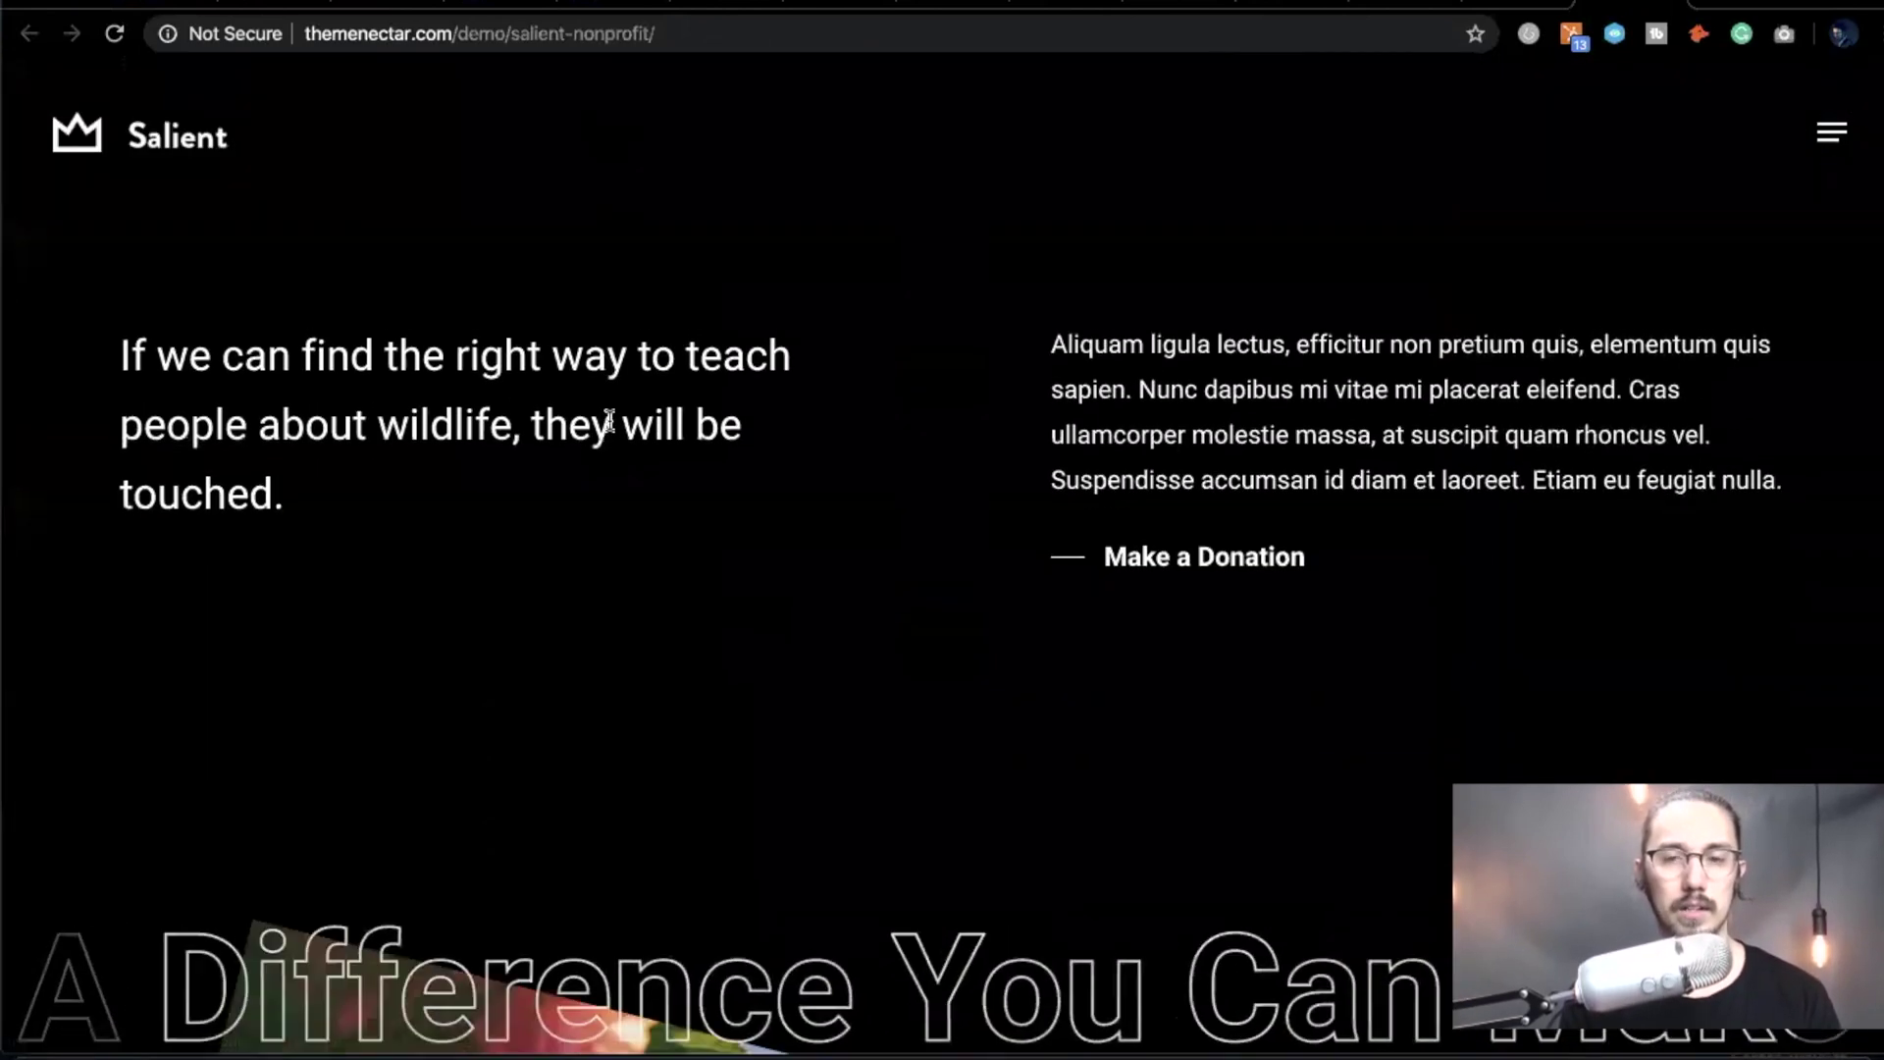
scroll(608, 422, up, 15)
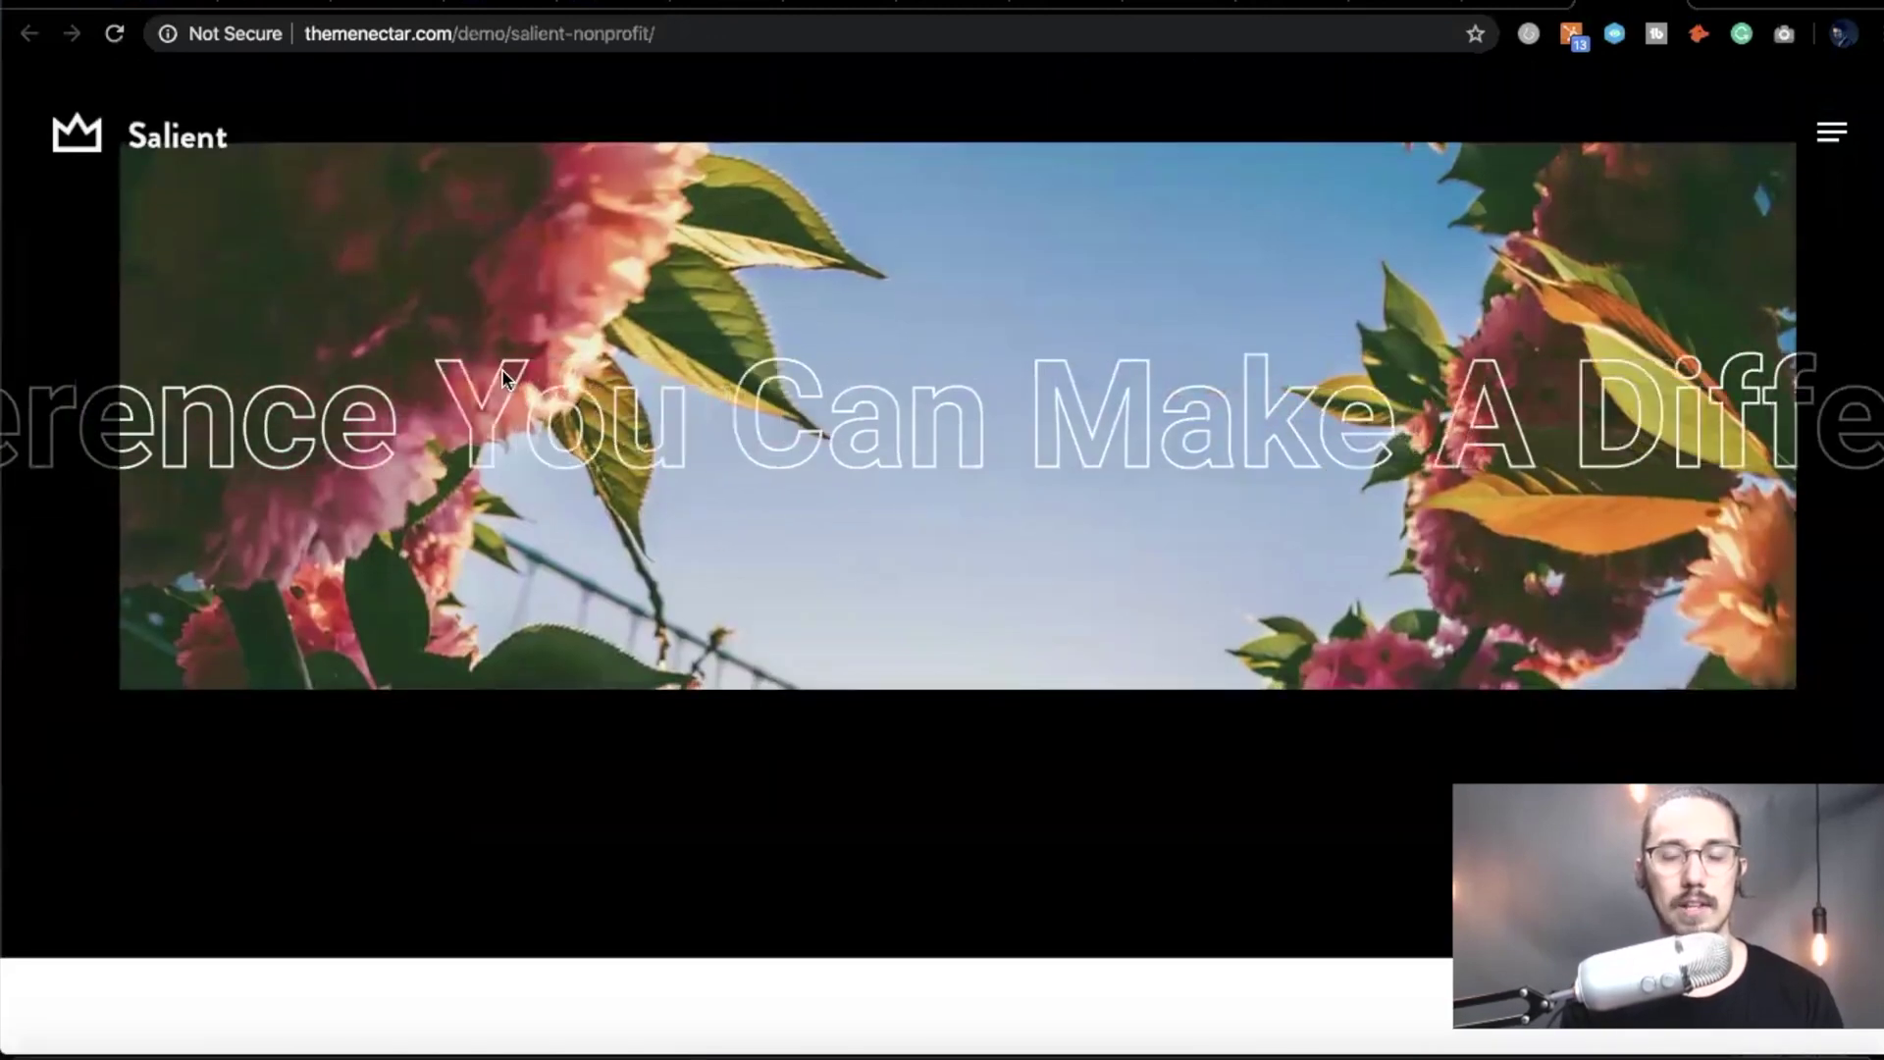
scroll(797, 541, down, 10)
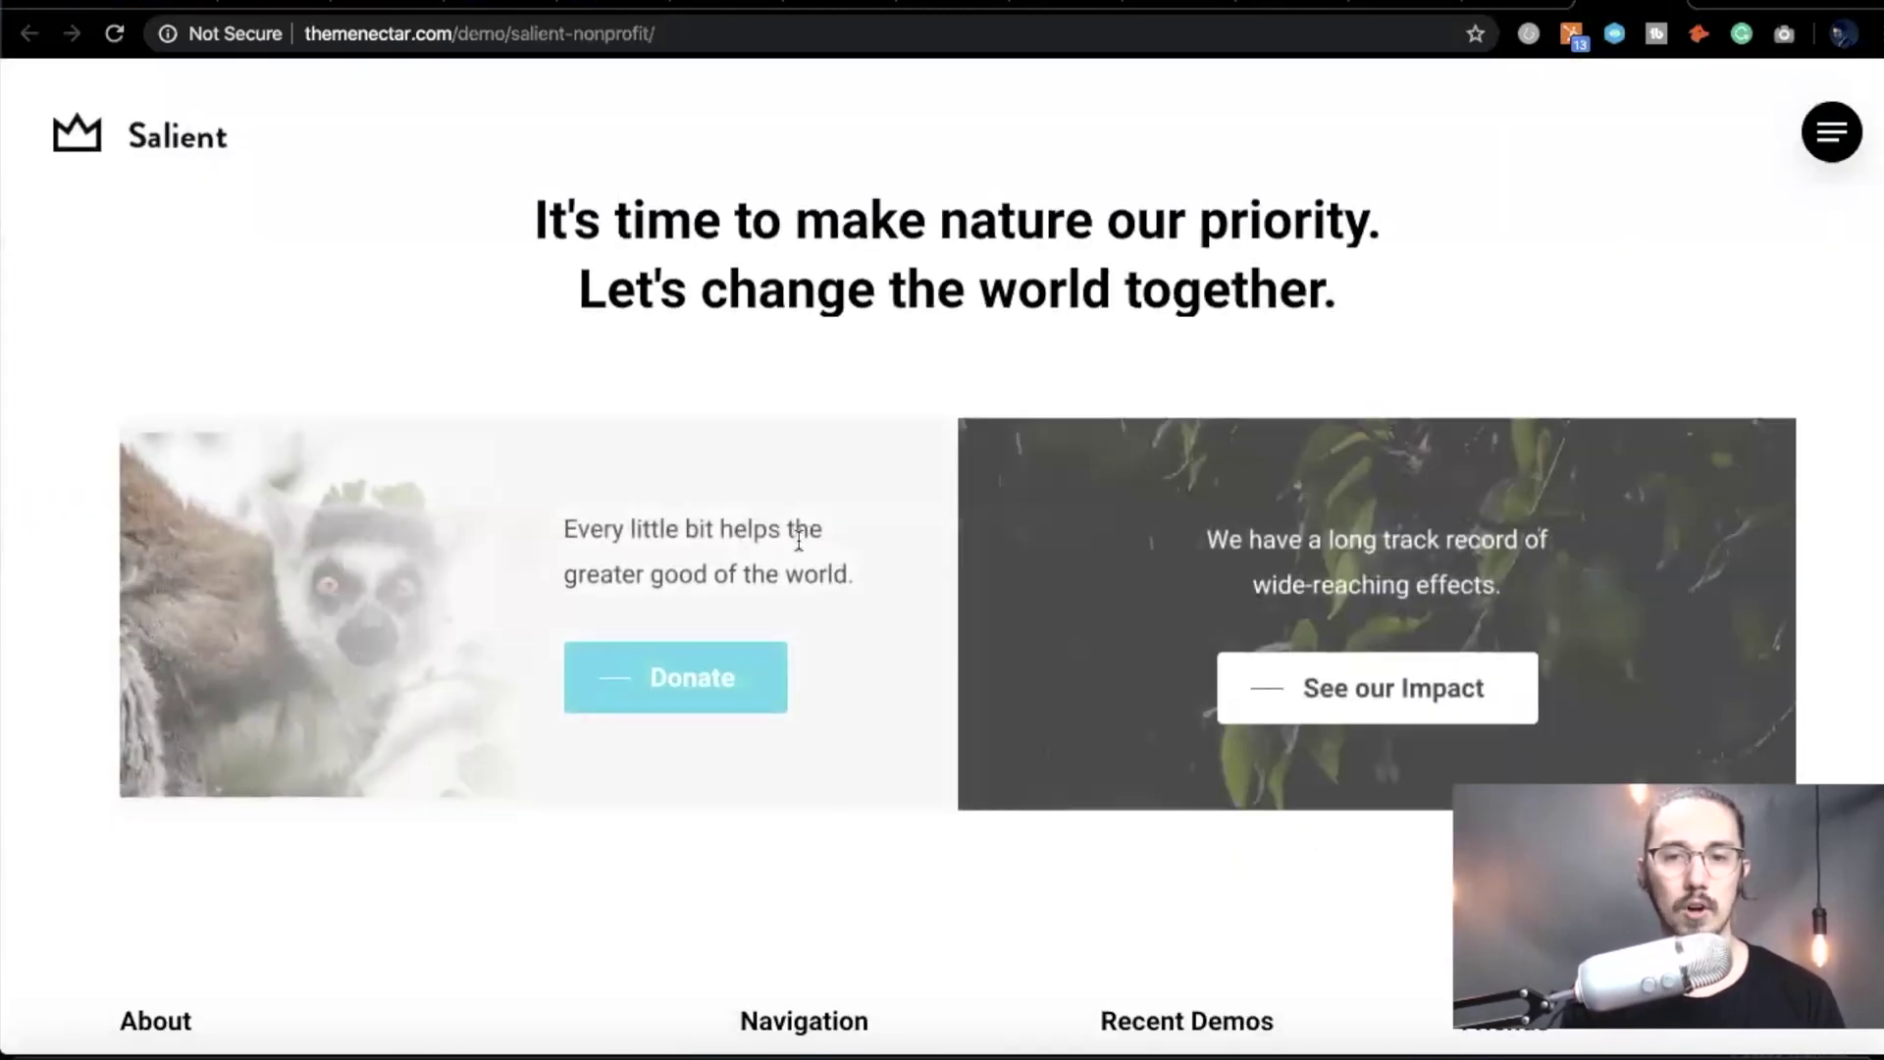
scroll(798, 540, down, 1)
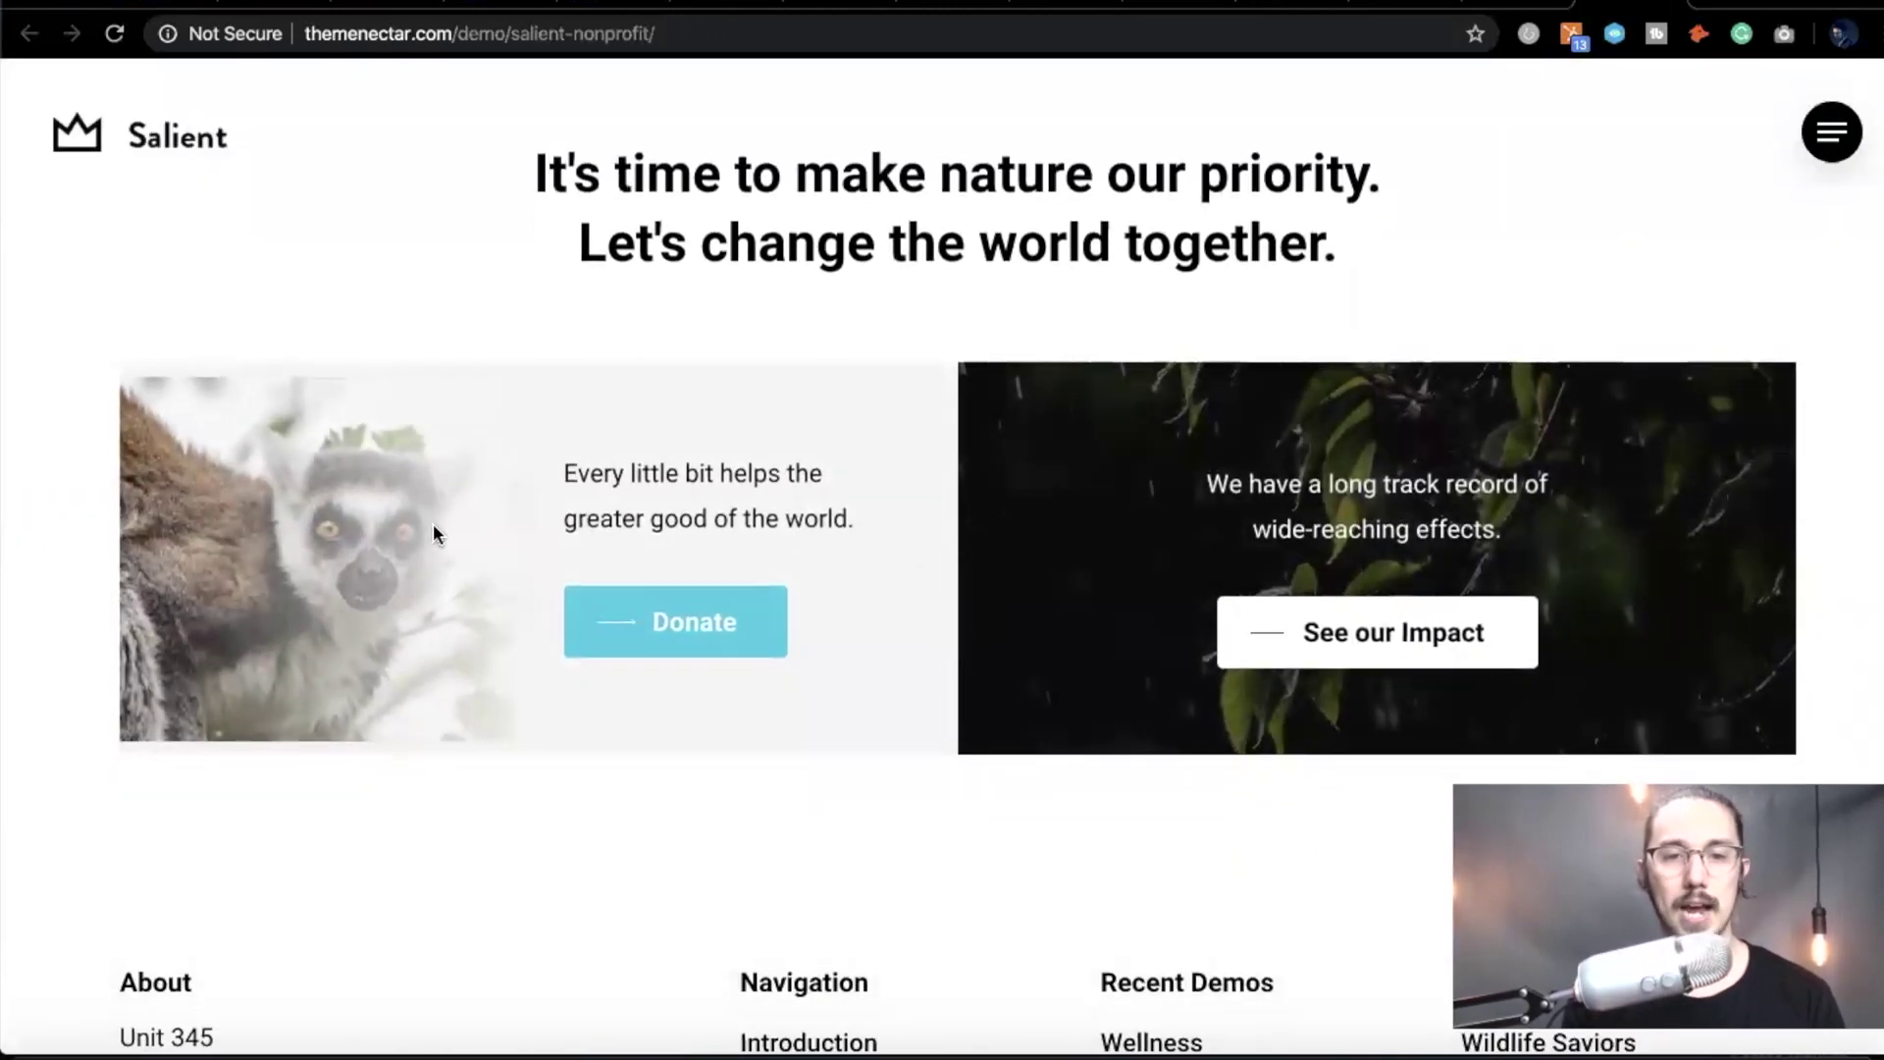
scroll(427, 459, up, 20)
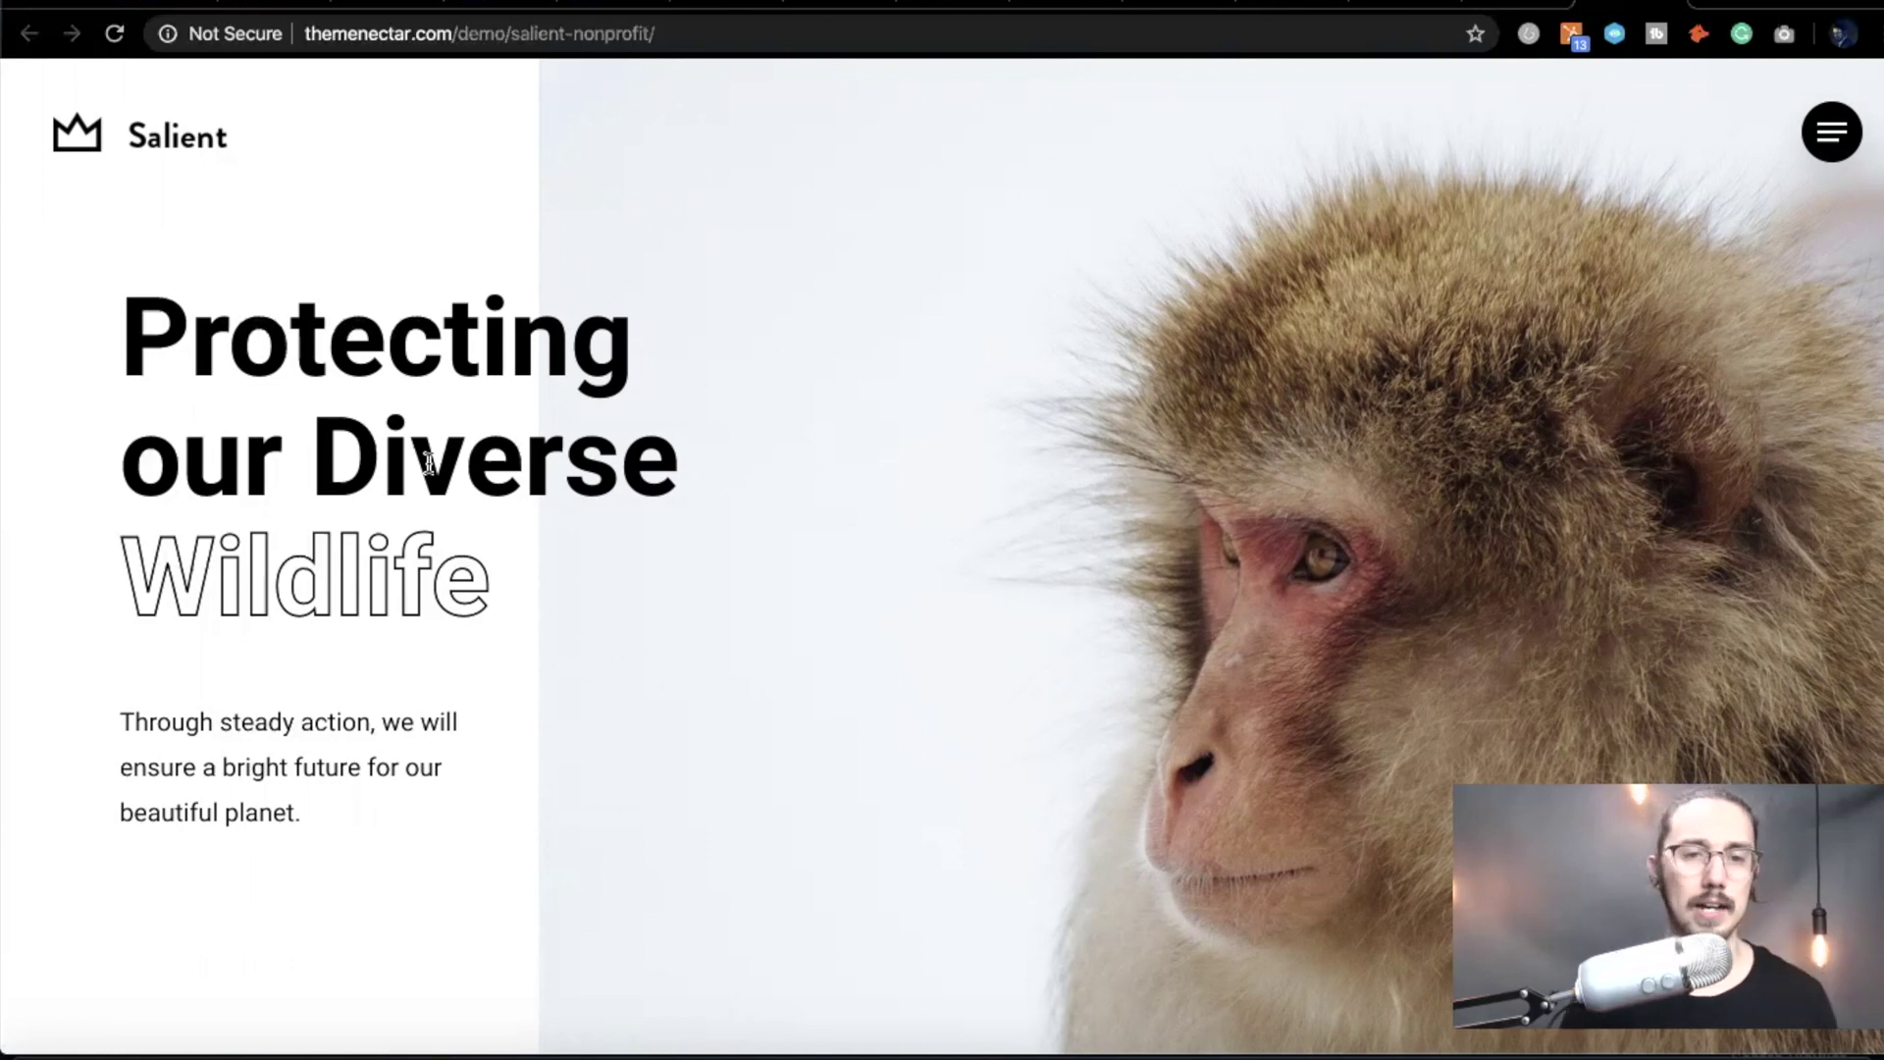
- Cycle through the Wellness, Nonprofit and ThemeForest tabs, ending on the WordPress editor for 'Test'
scroll(428, 466, down, 7)
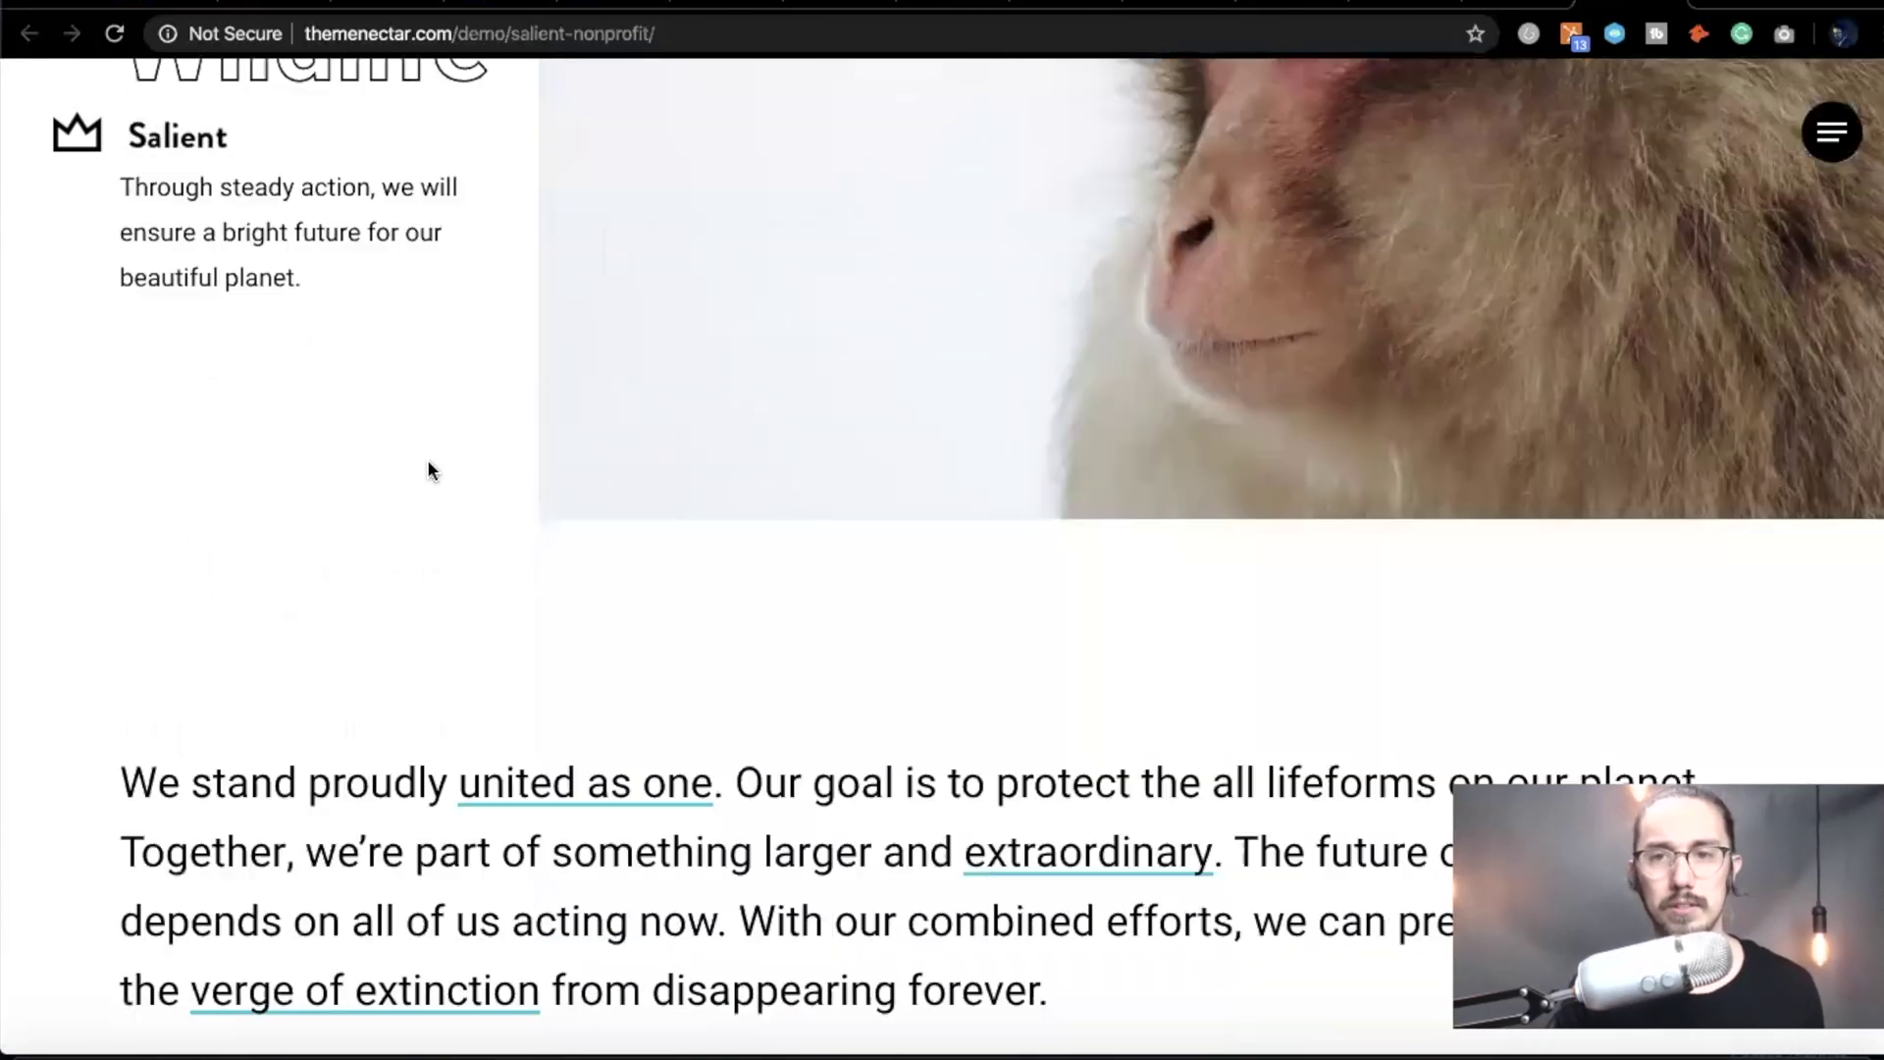
scroll(1419, 228, up, 7)
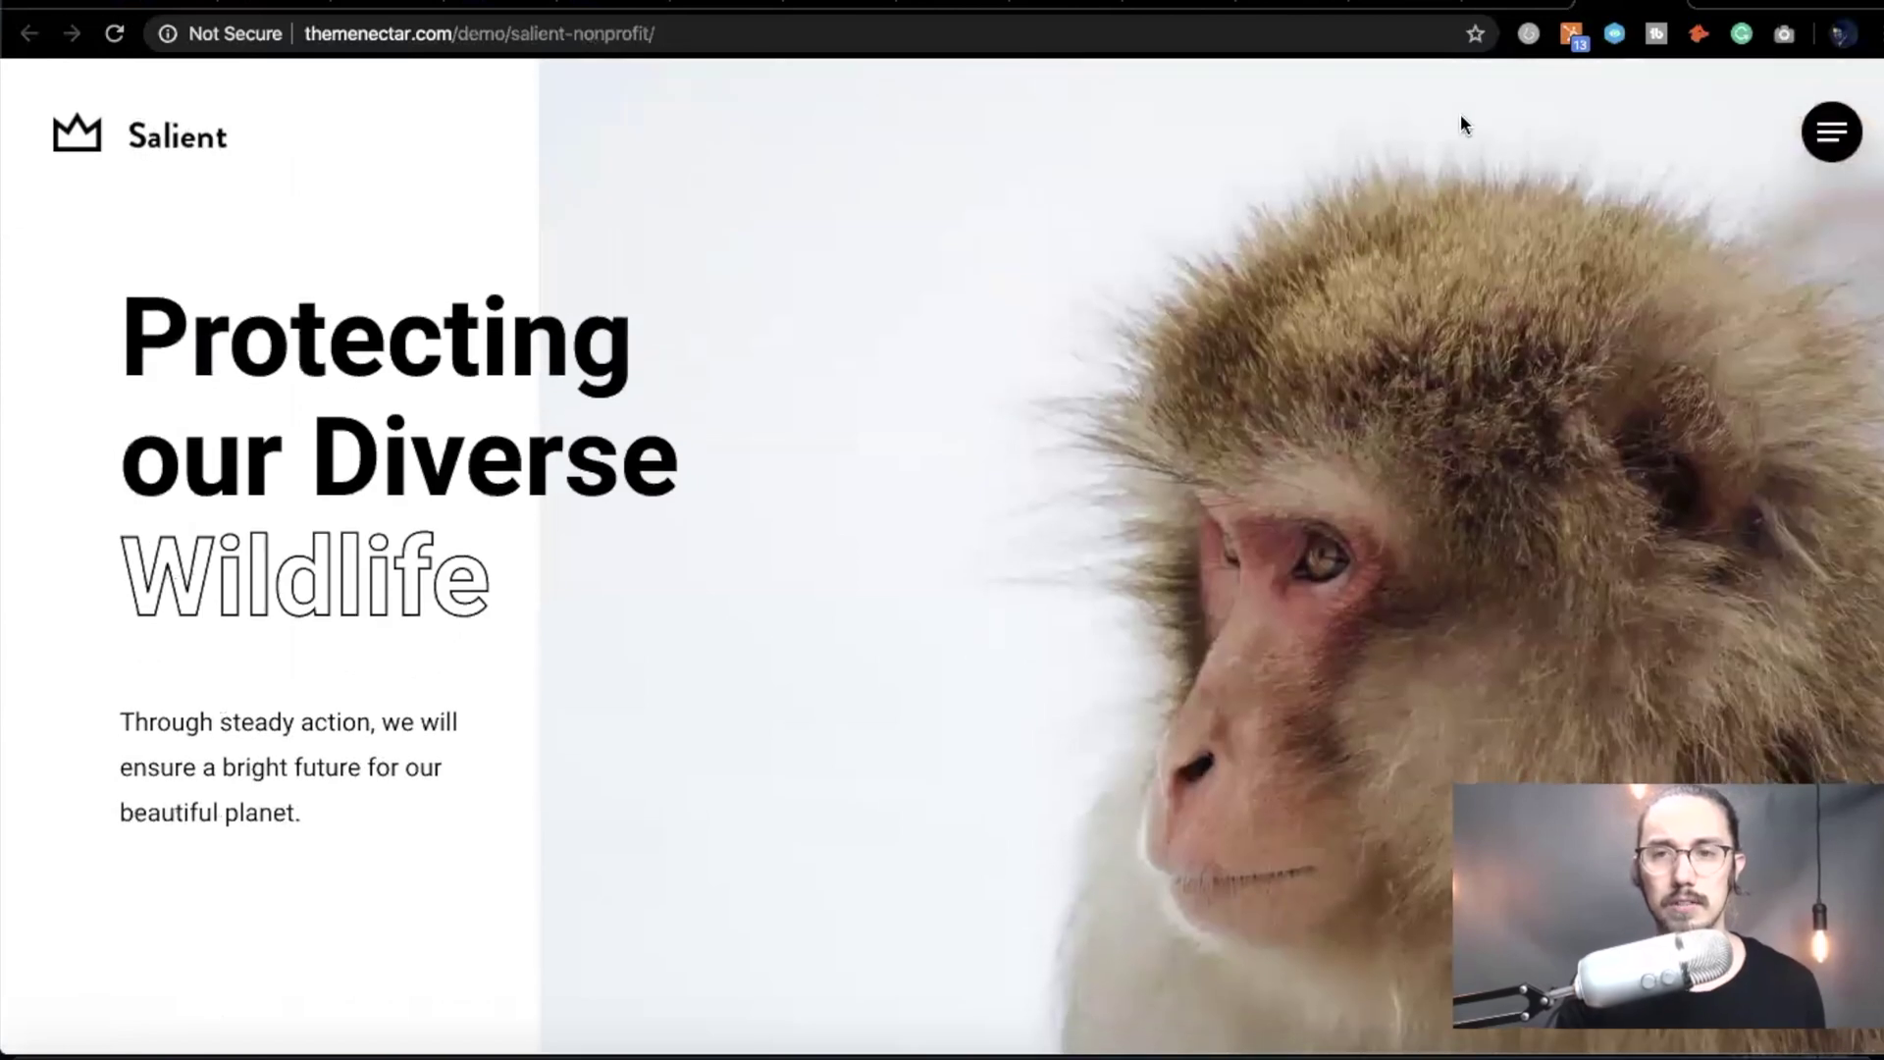
click(1612, 5)
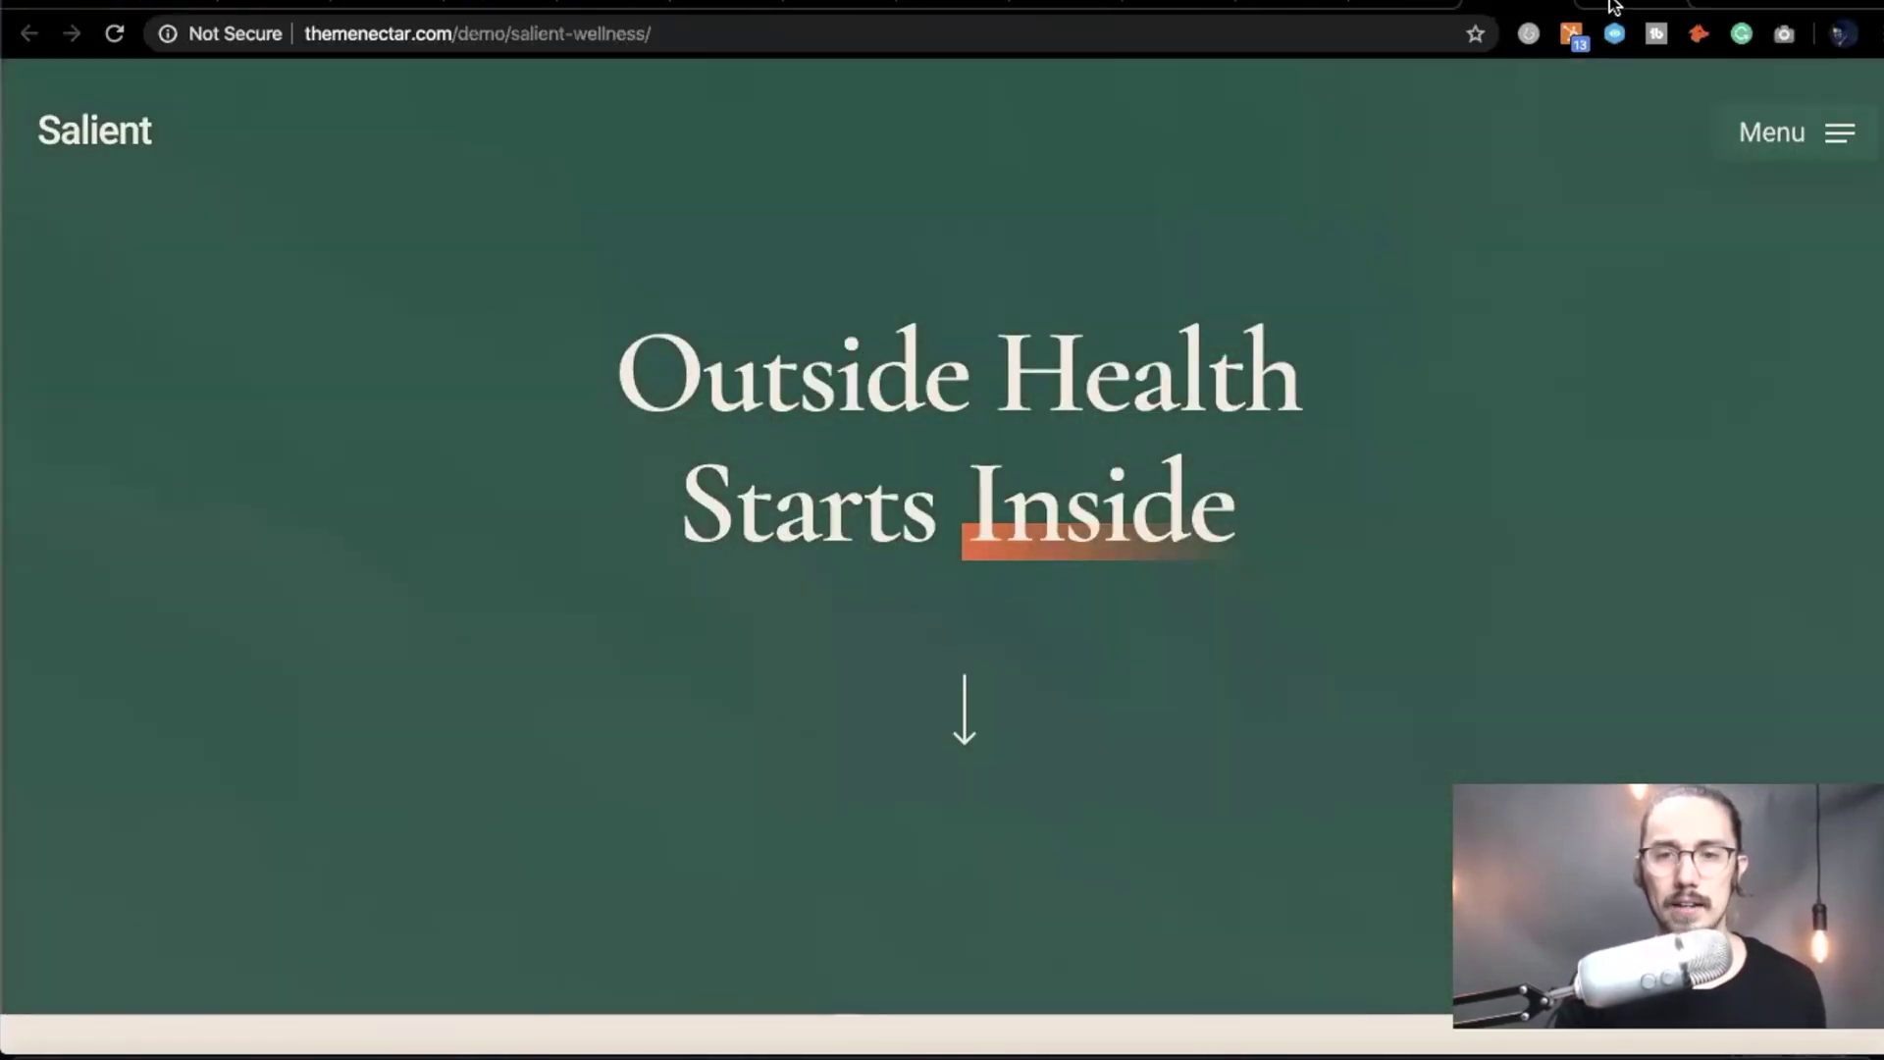
click(1566, 5)
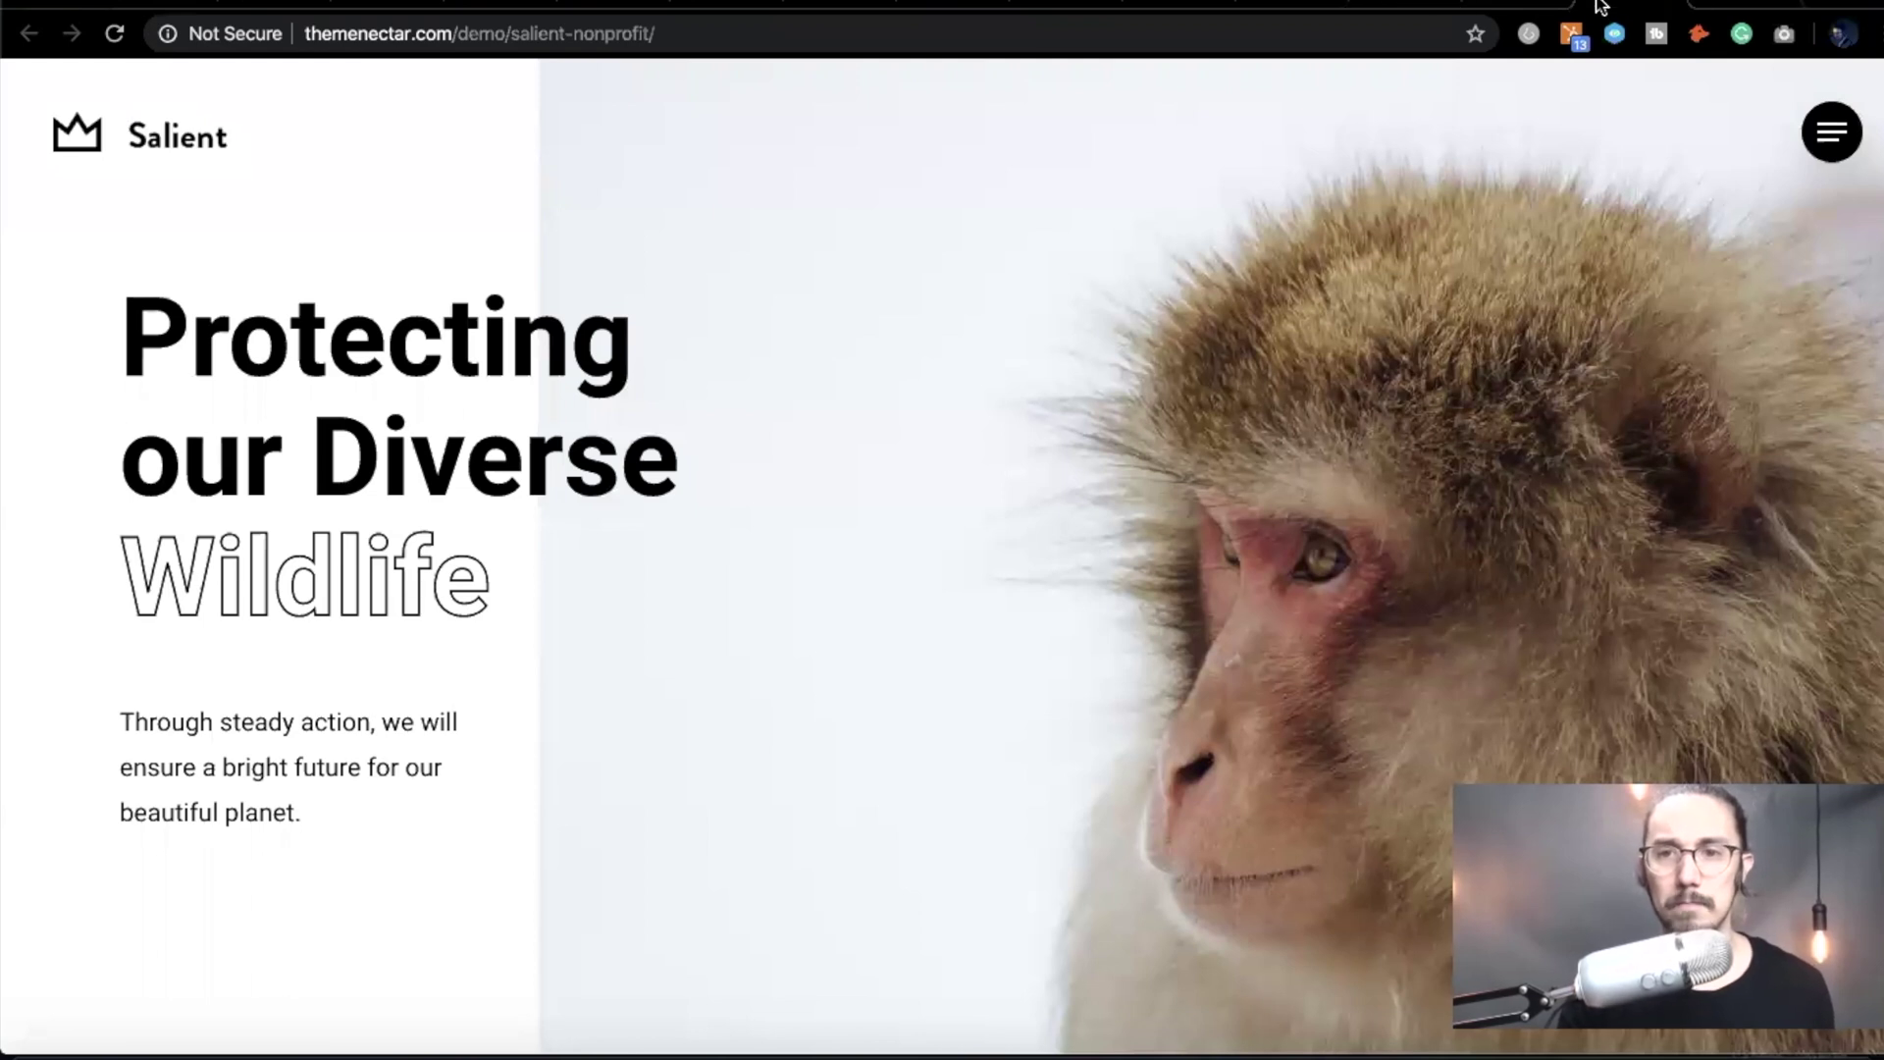
click(1389, 3)
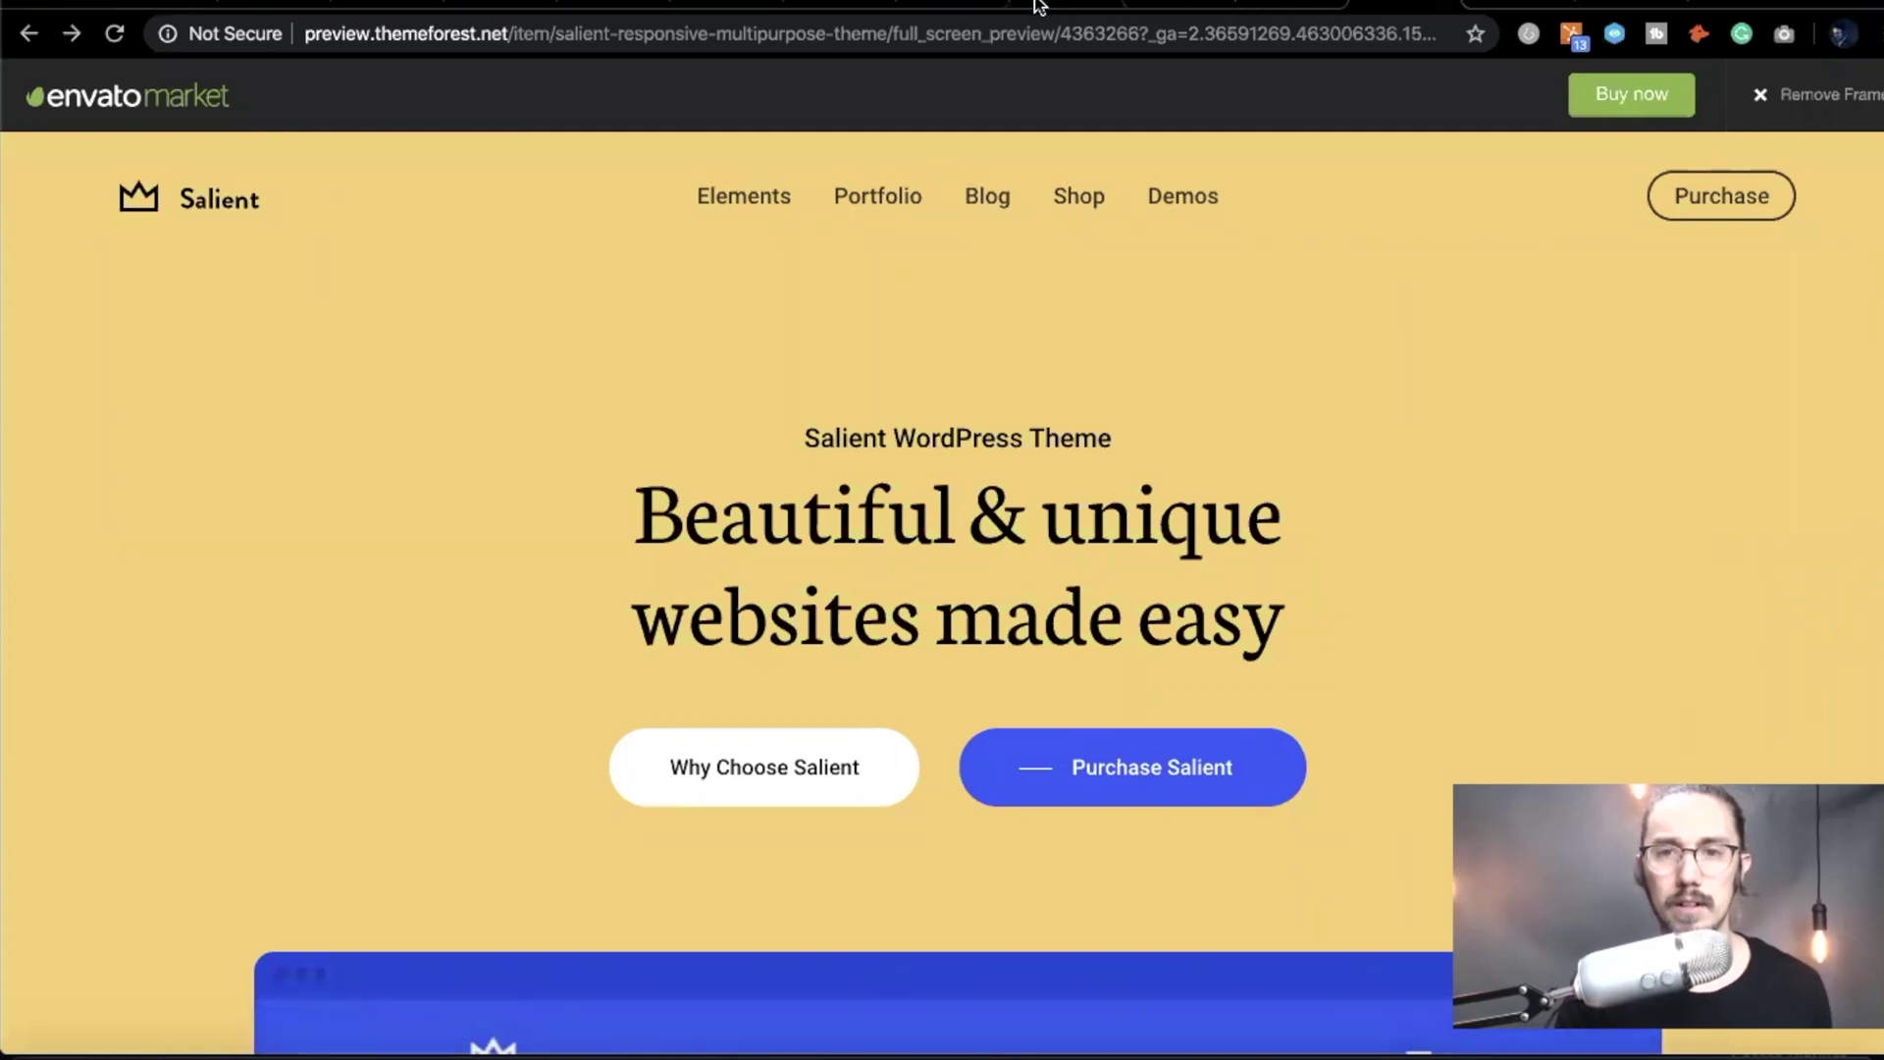
click(1118, 6)
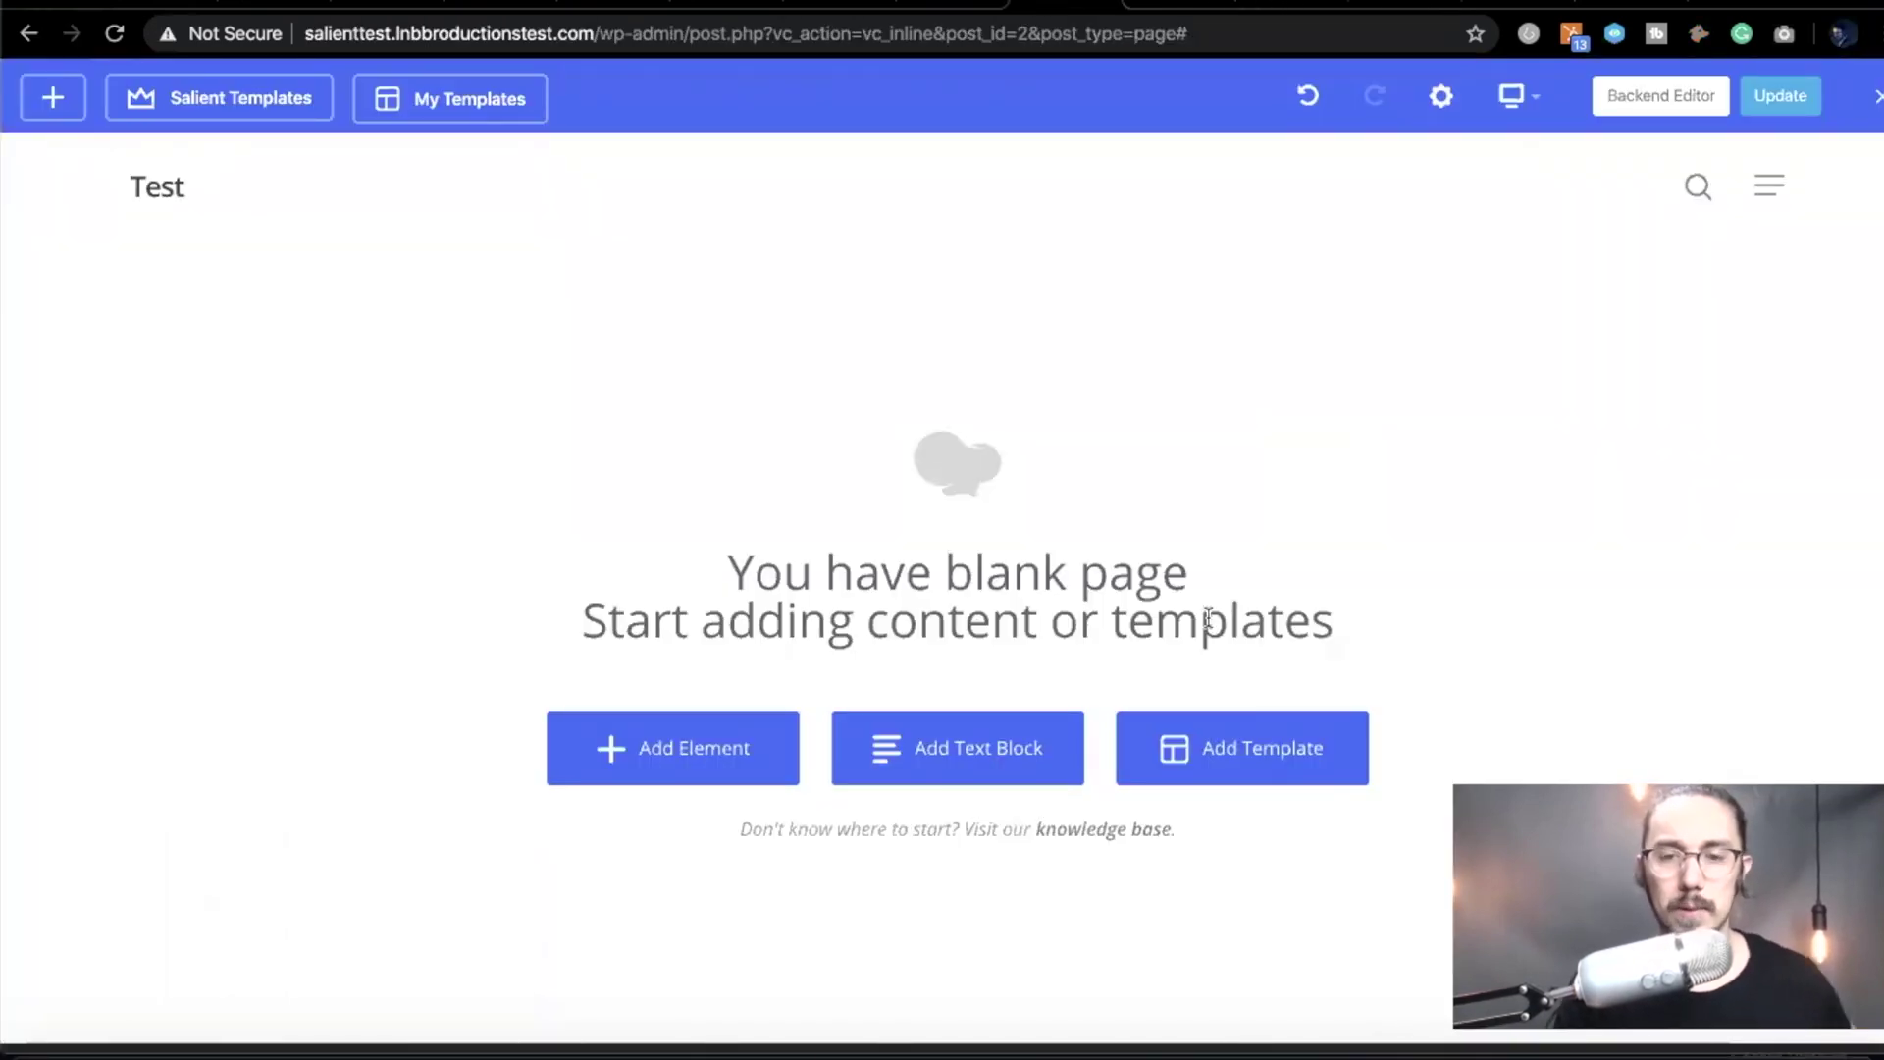
- Open the Salient Templates library for the blank Test page
click(1211, 770)
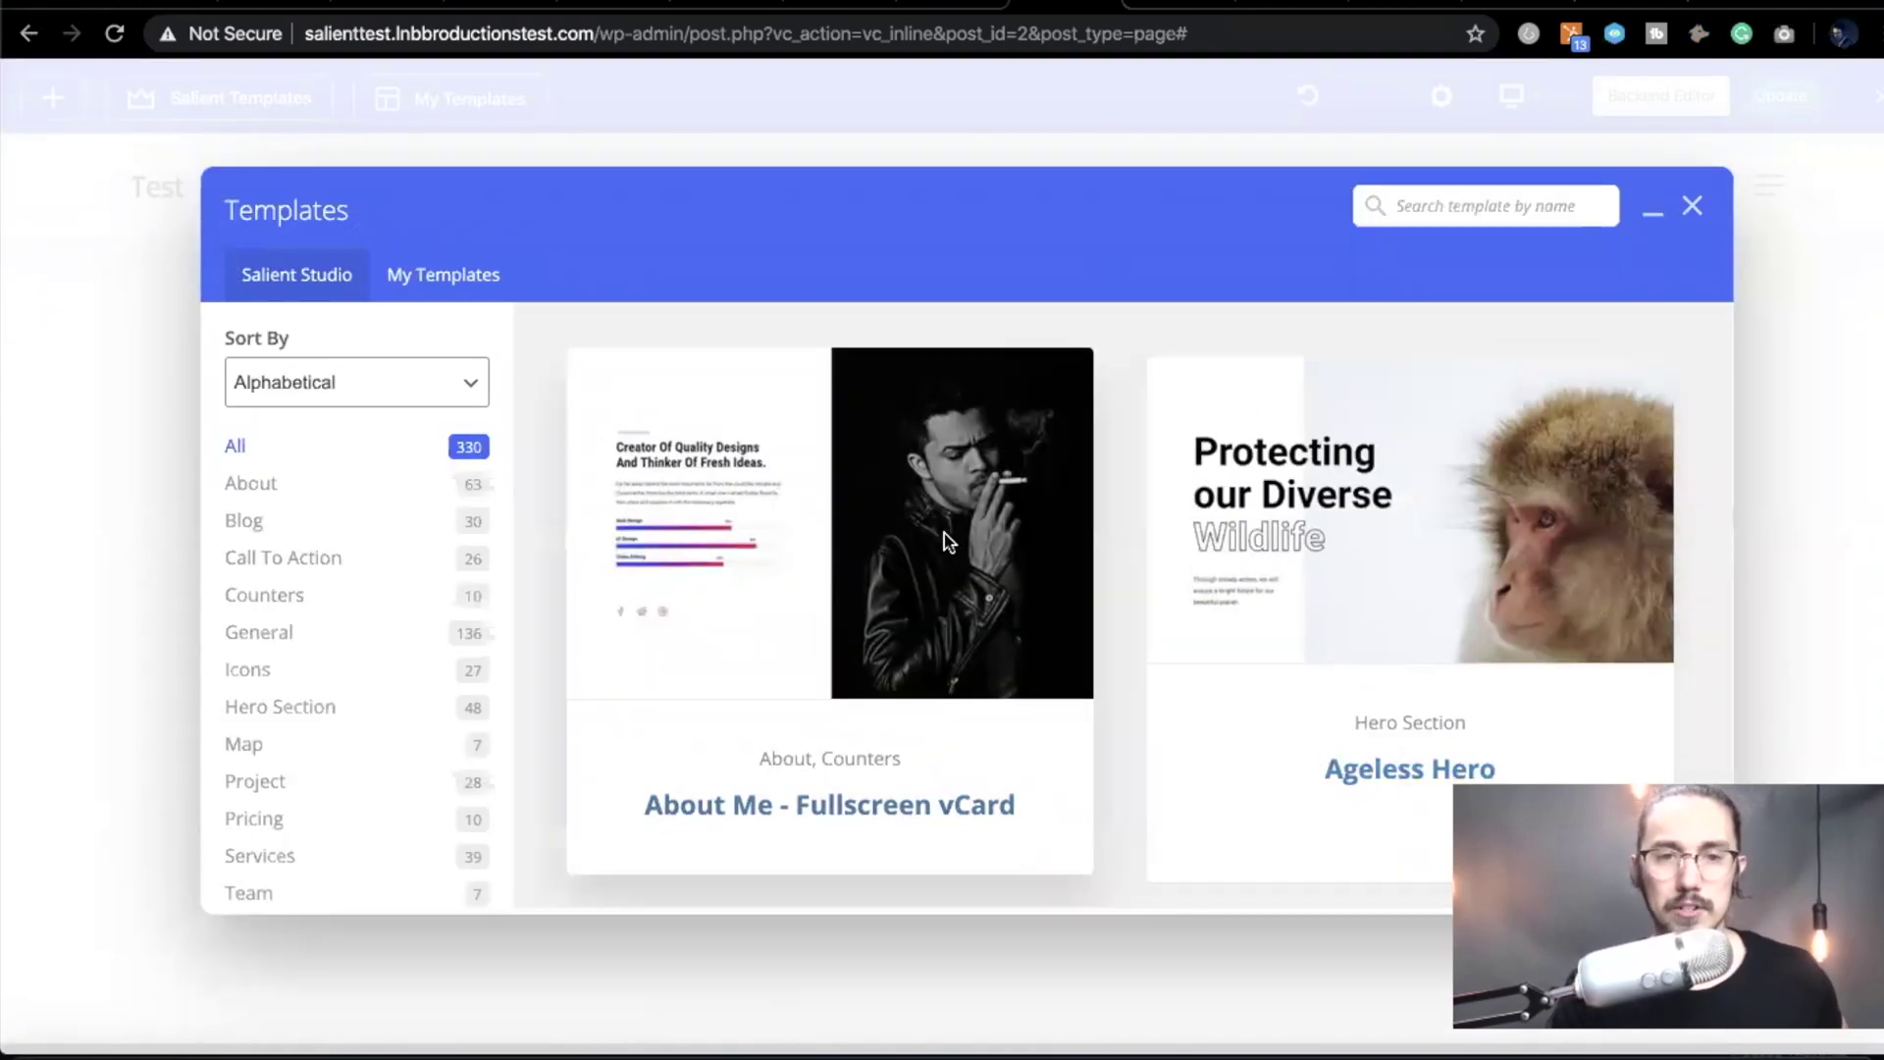
scroll(944, 532, down, 8)
scroll(944, 532, up, 8)
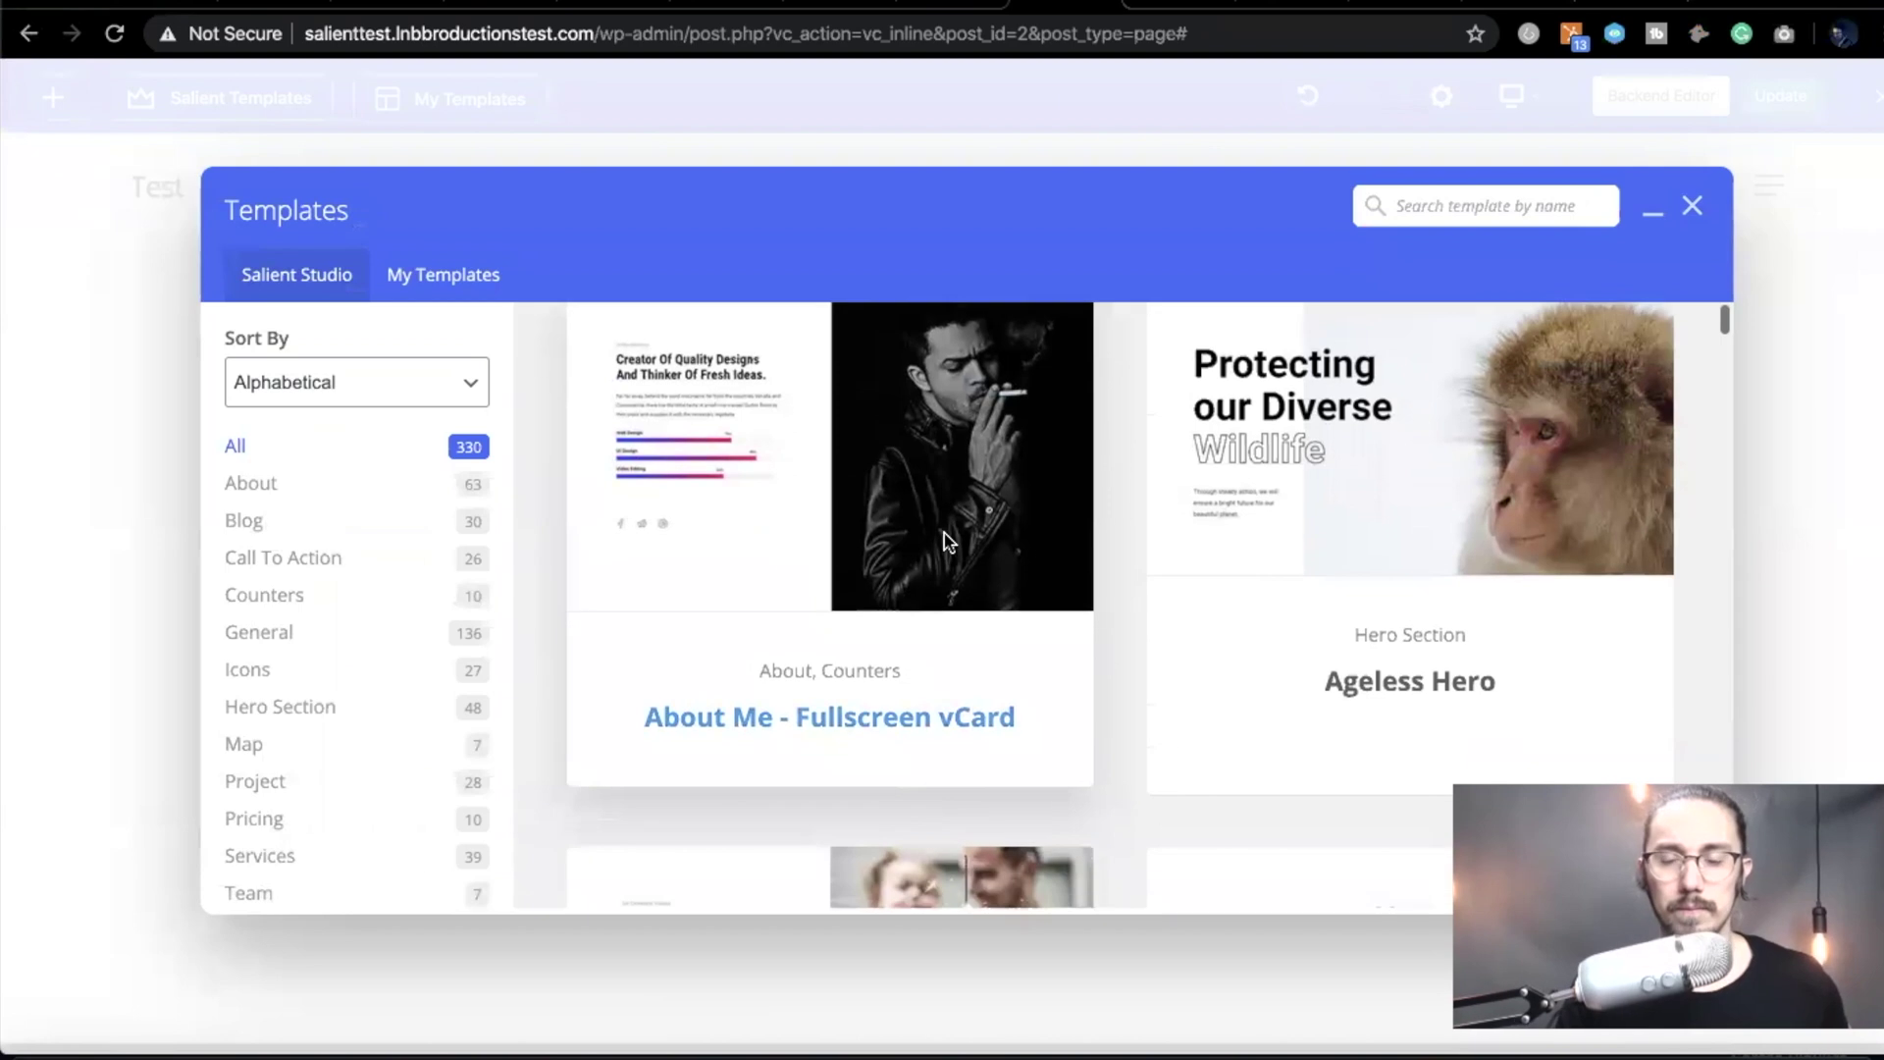
scroll(1011, 836, down, 15)
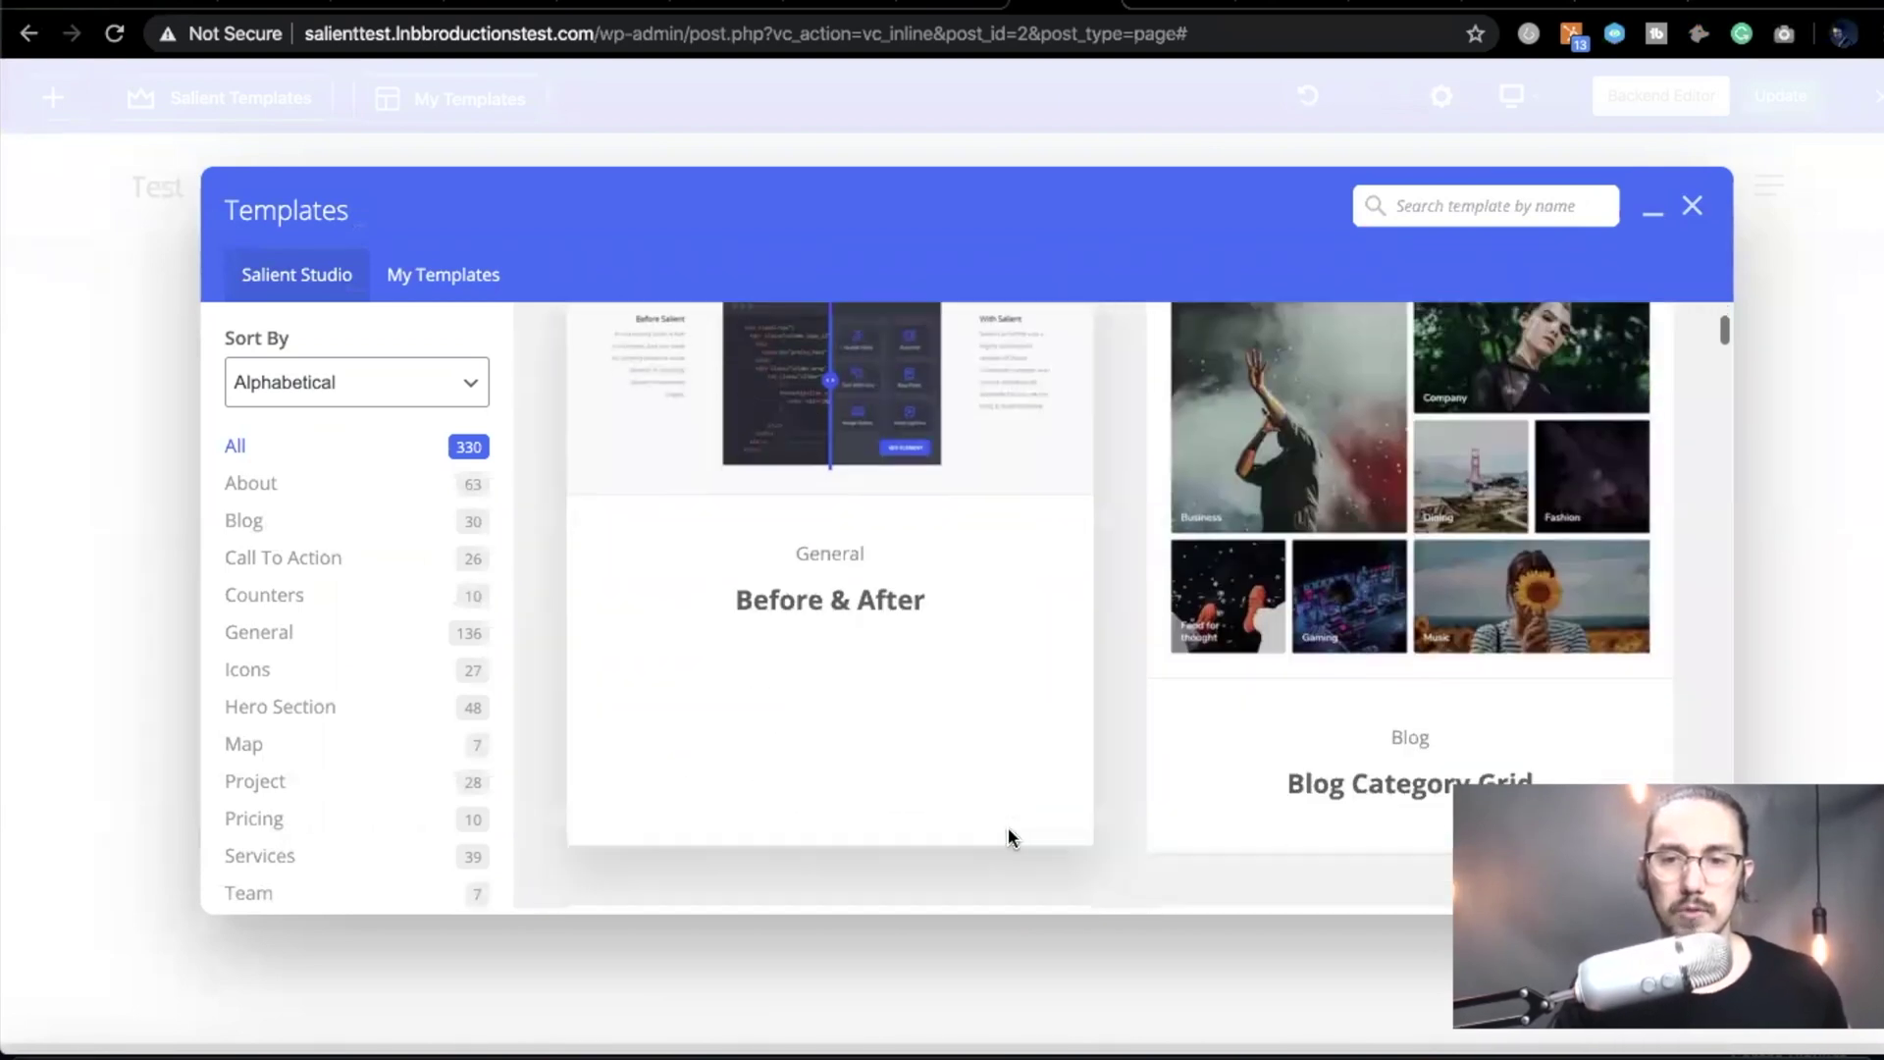
scroll(1009, 836, down, 15)
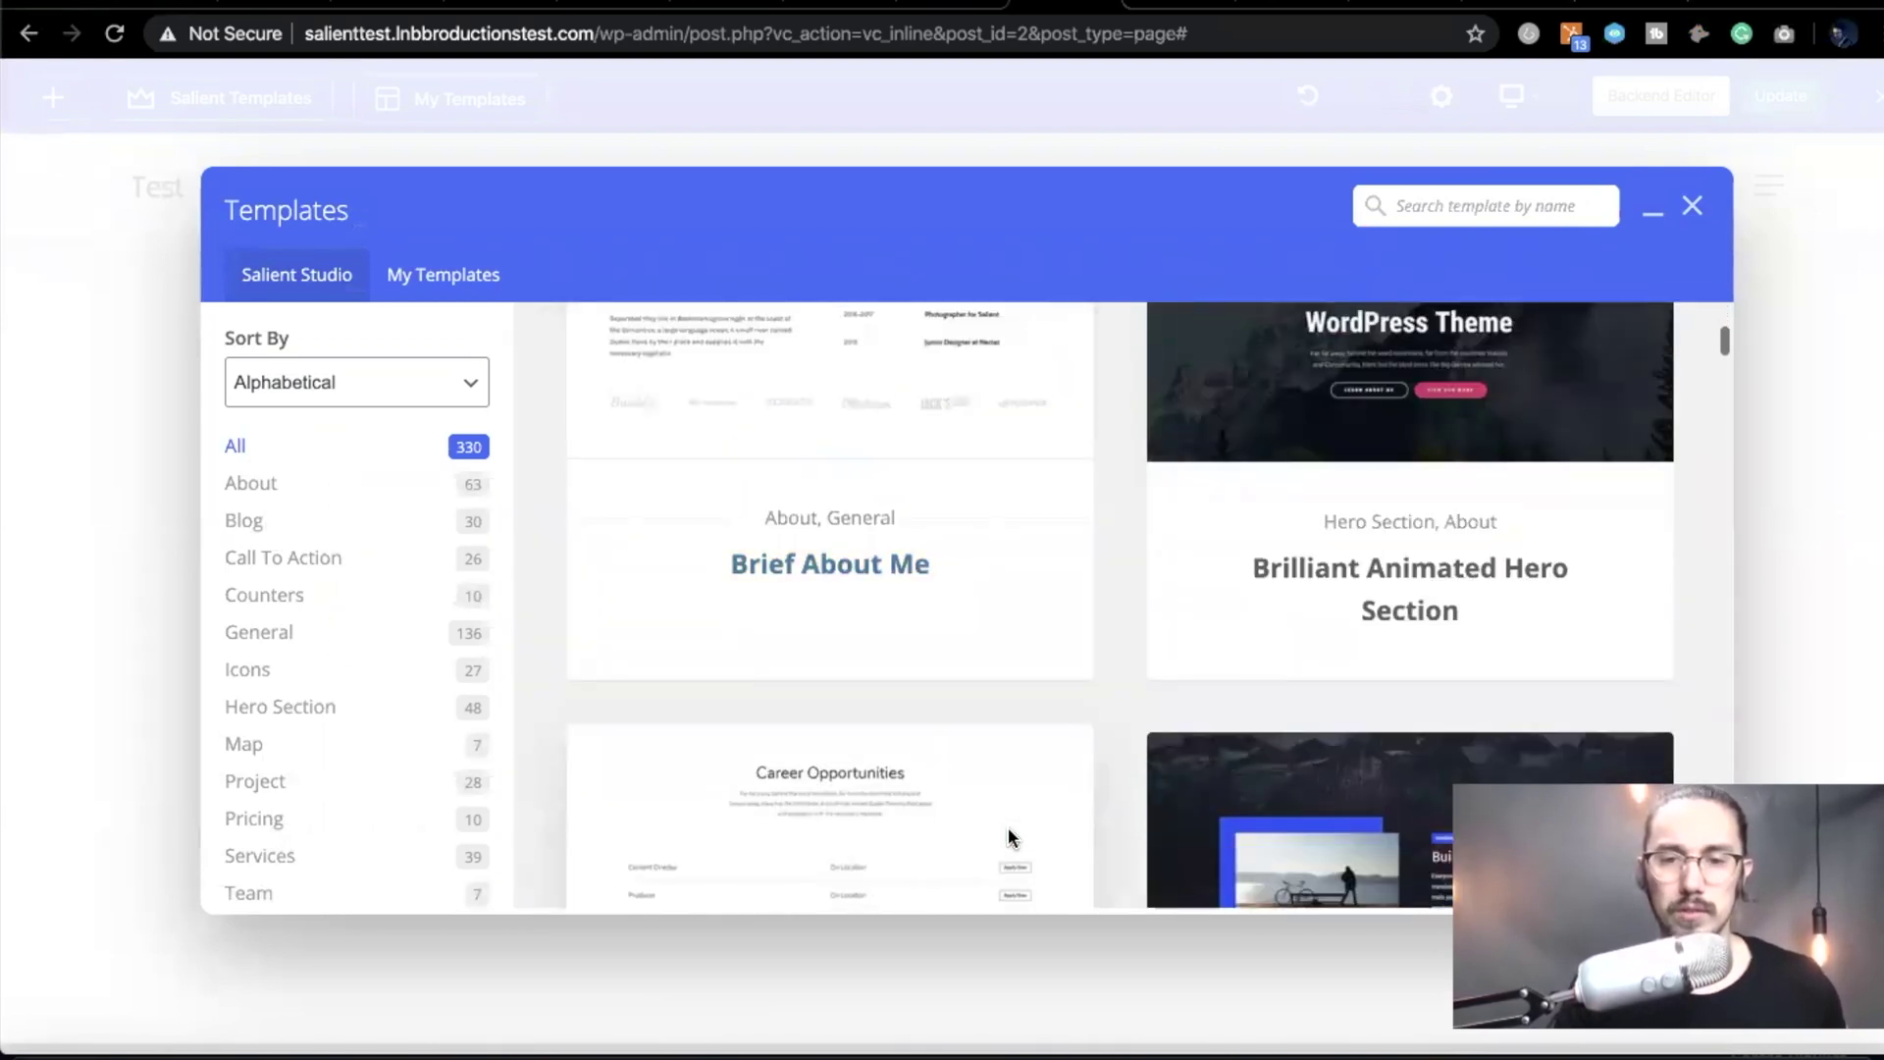
scroll(1010, 837, down, 15)
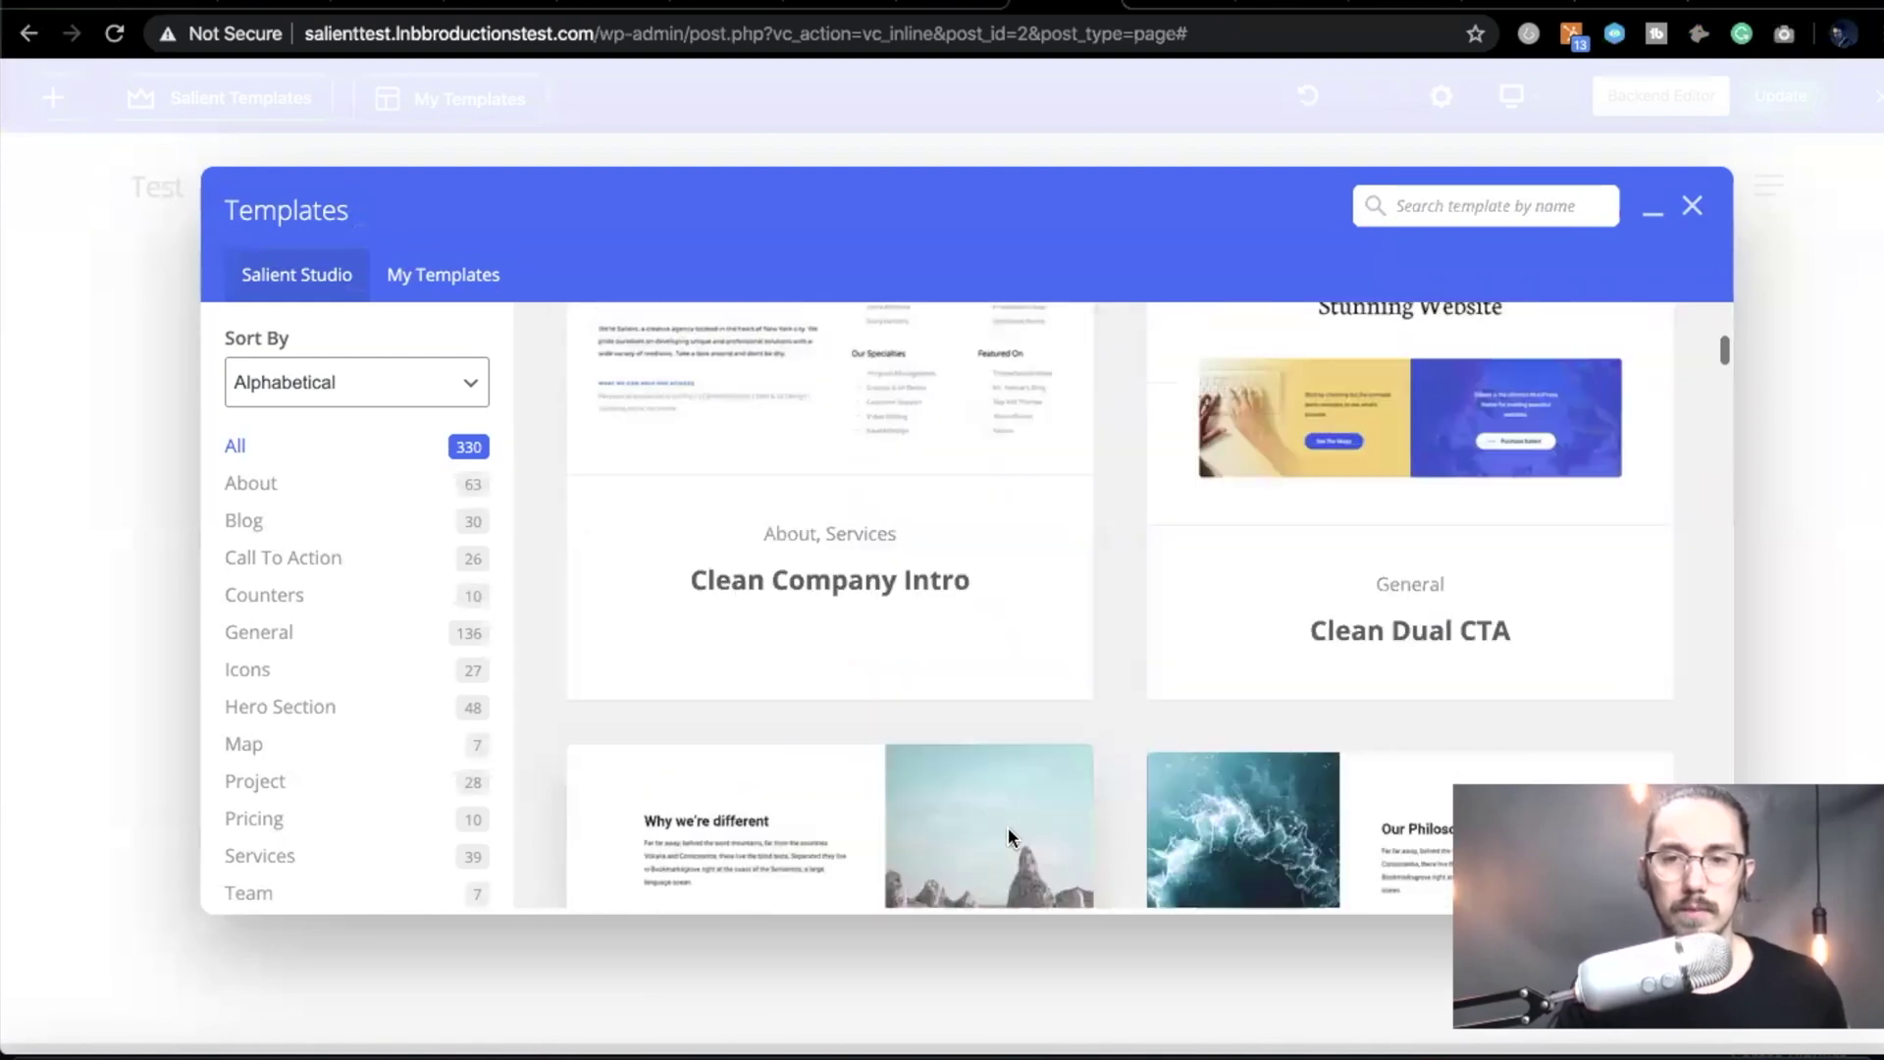
scroll(1009, 826, up, 1)
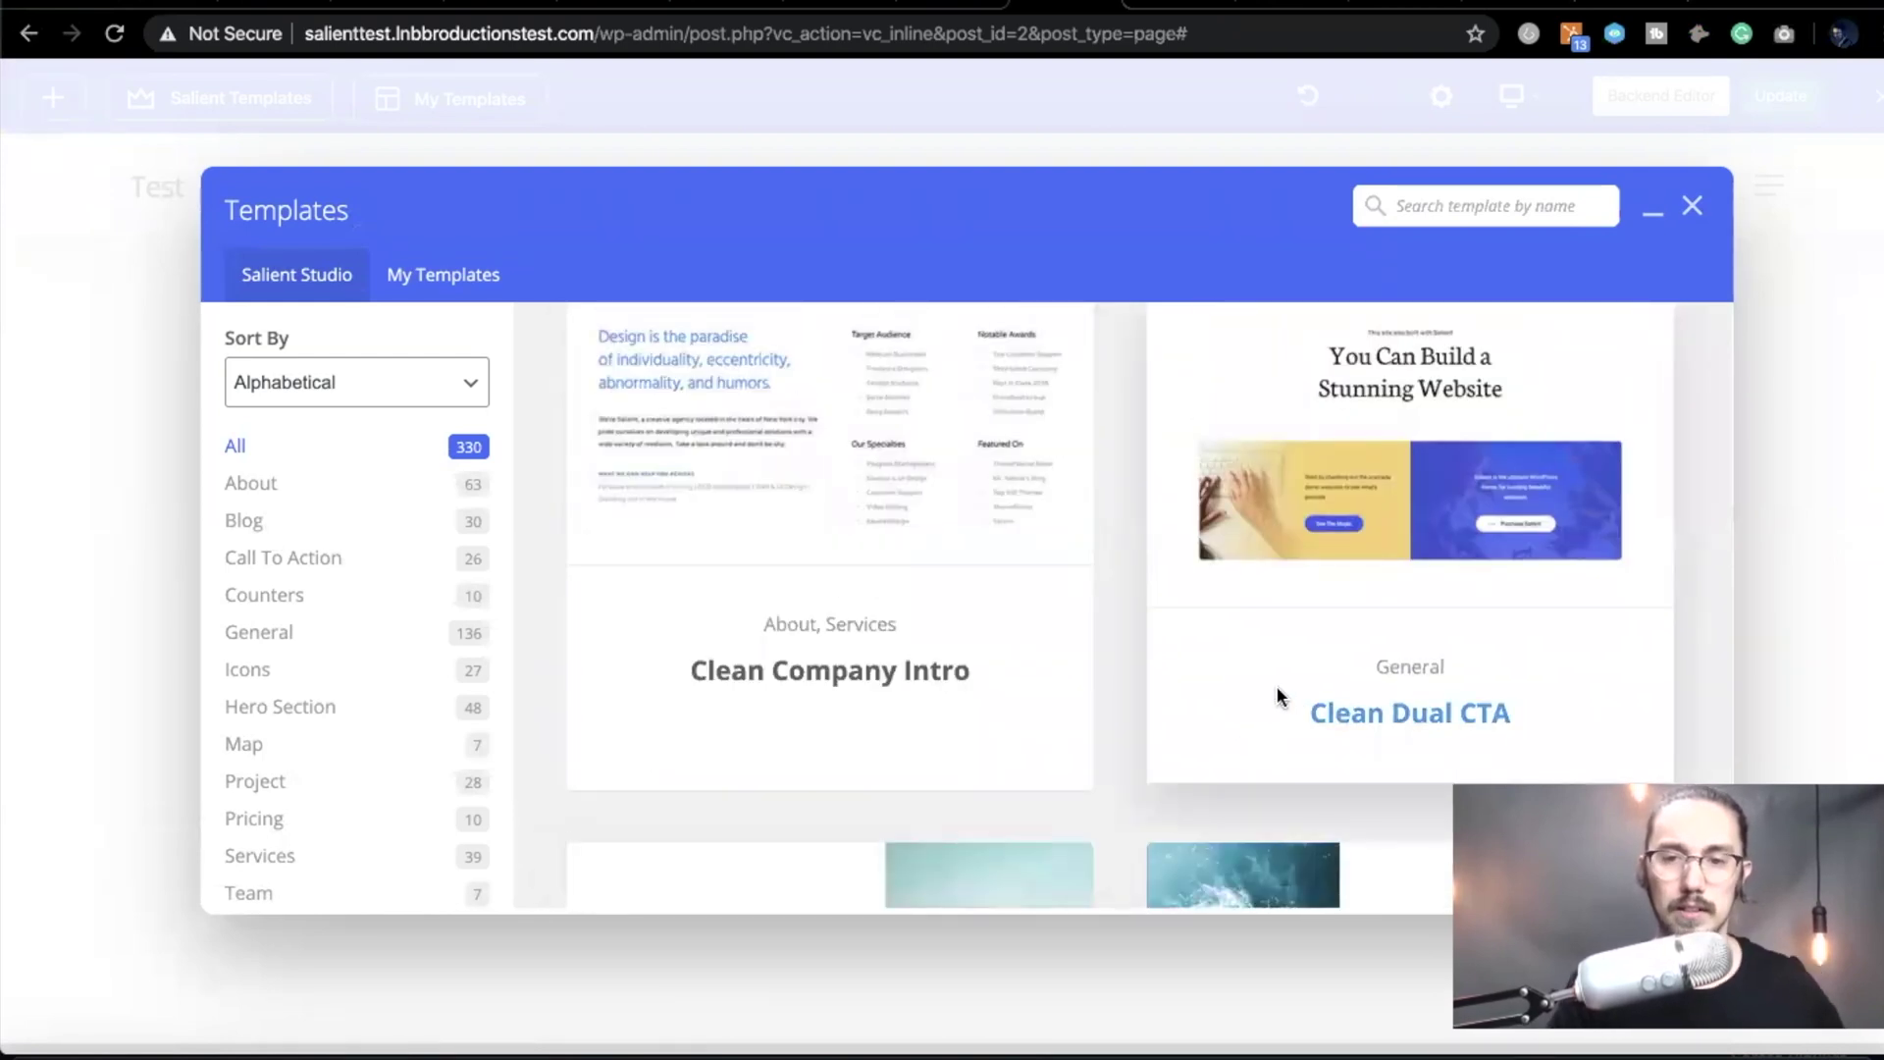
- Browse the grid of 330 Salient Studio templates sorted Alphabetically
scroll(1207, 720, down, 5)
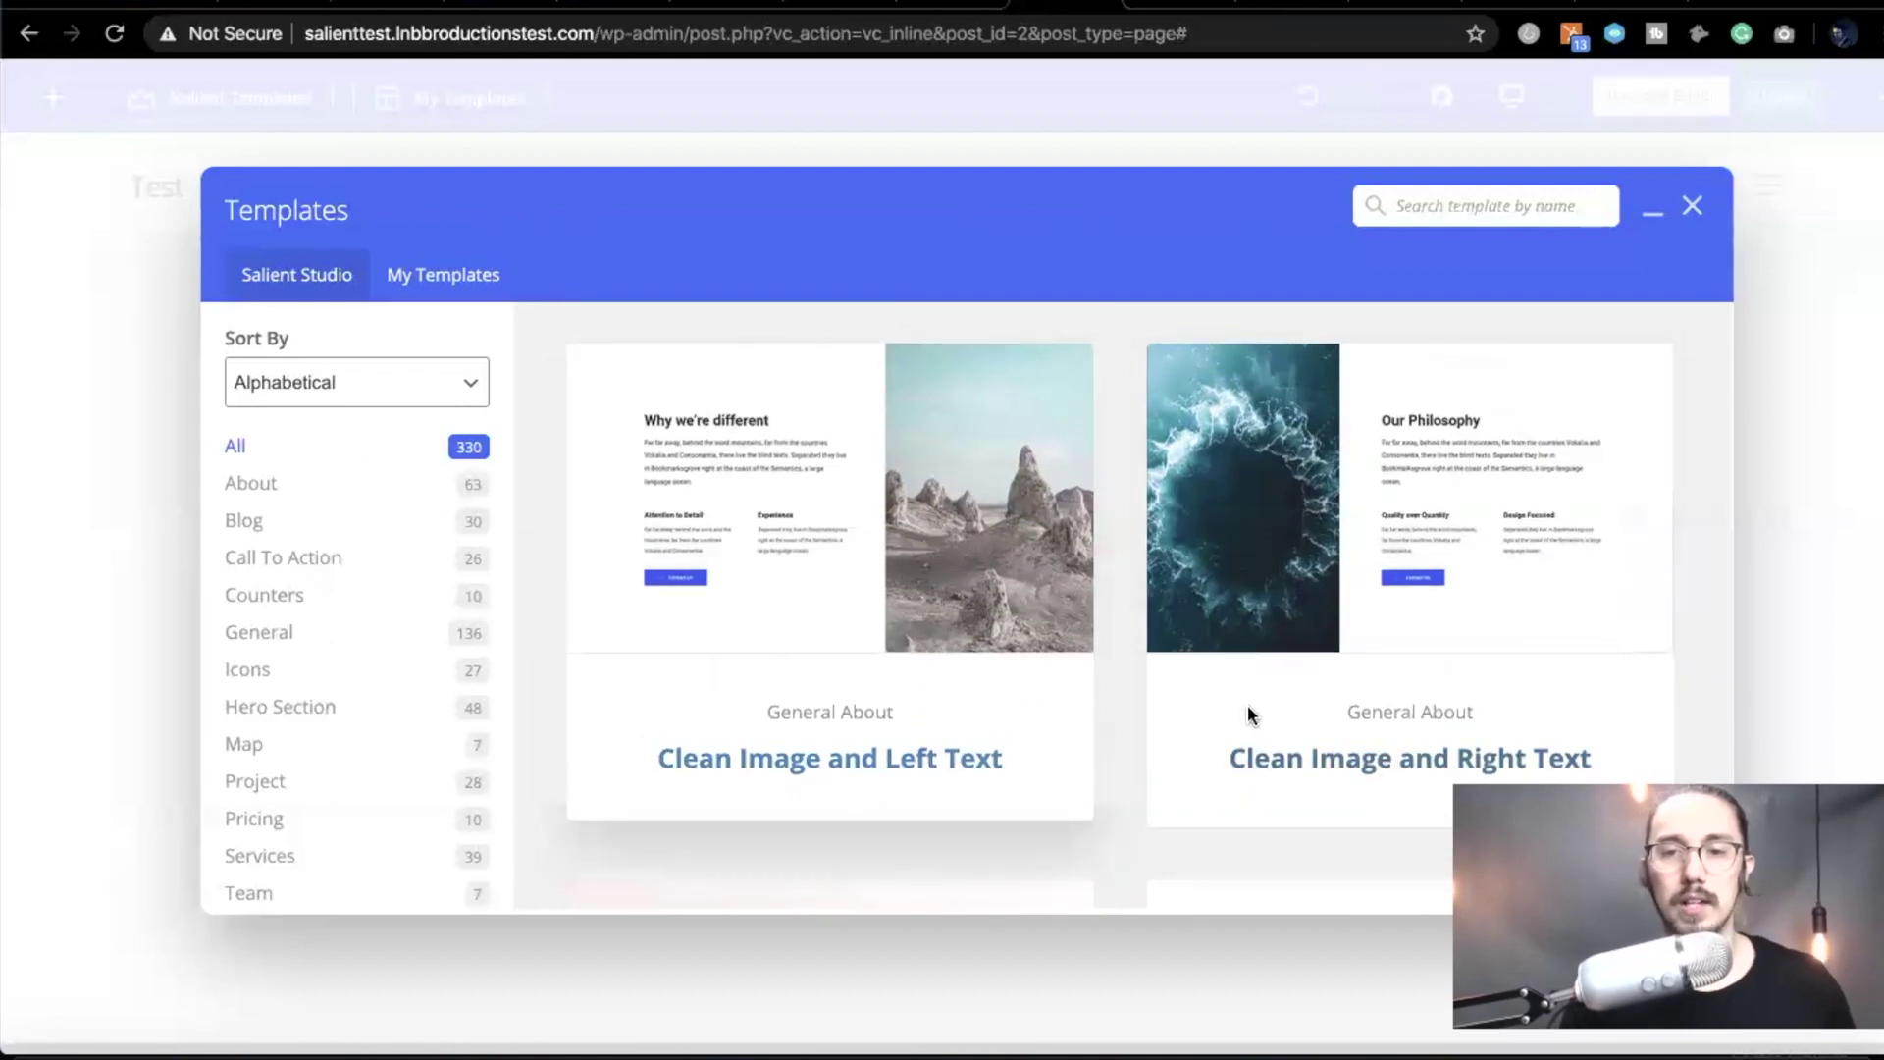
scroll(894, 666, down, 5)
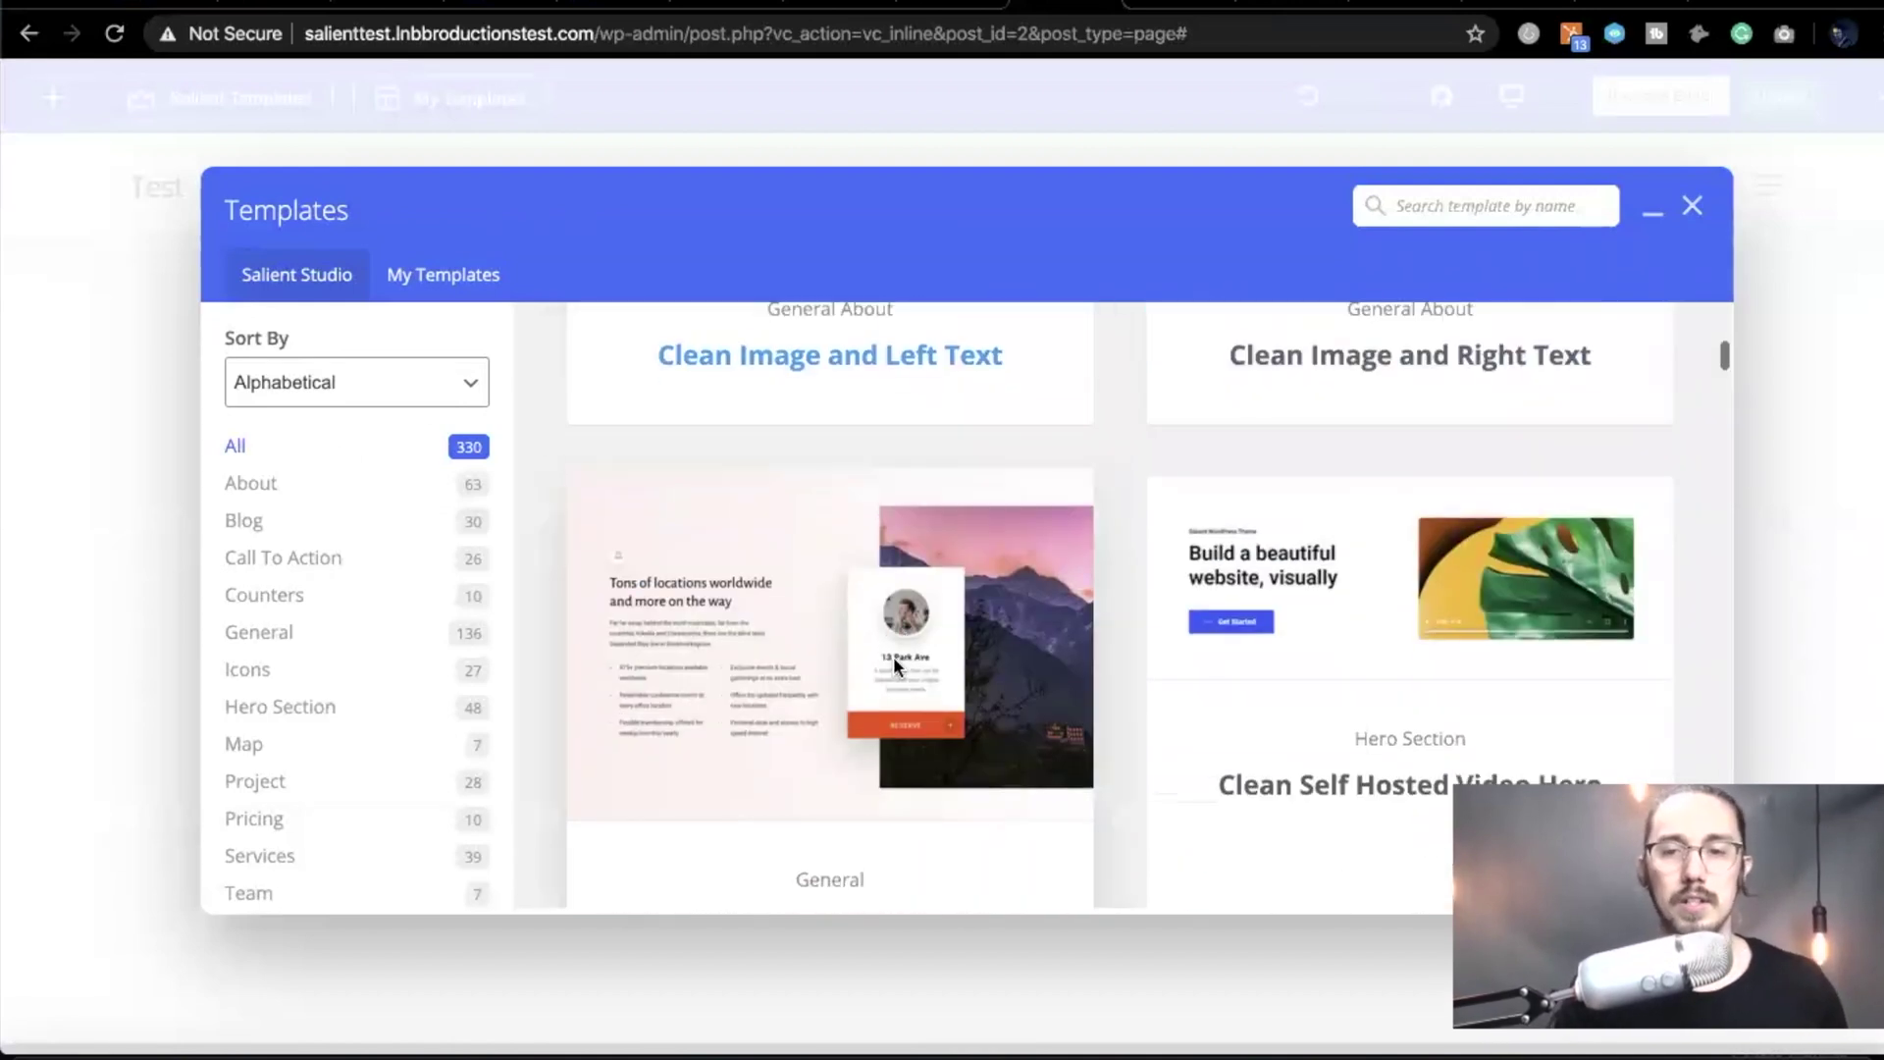
scroll(894, 666, up, 2)
scroll(893, 668, up, 1)
scroll(792, 547, down, 5)
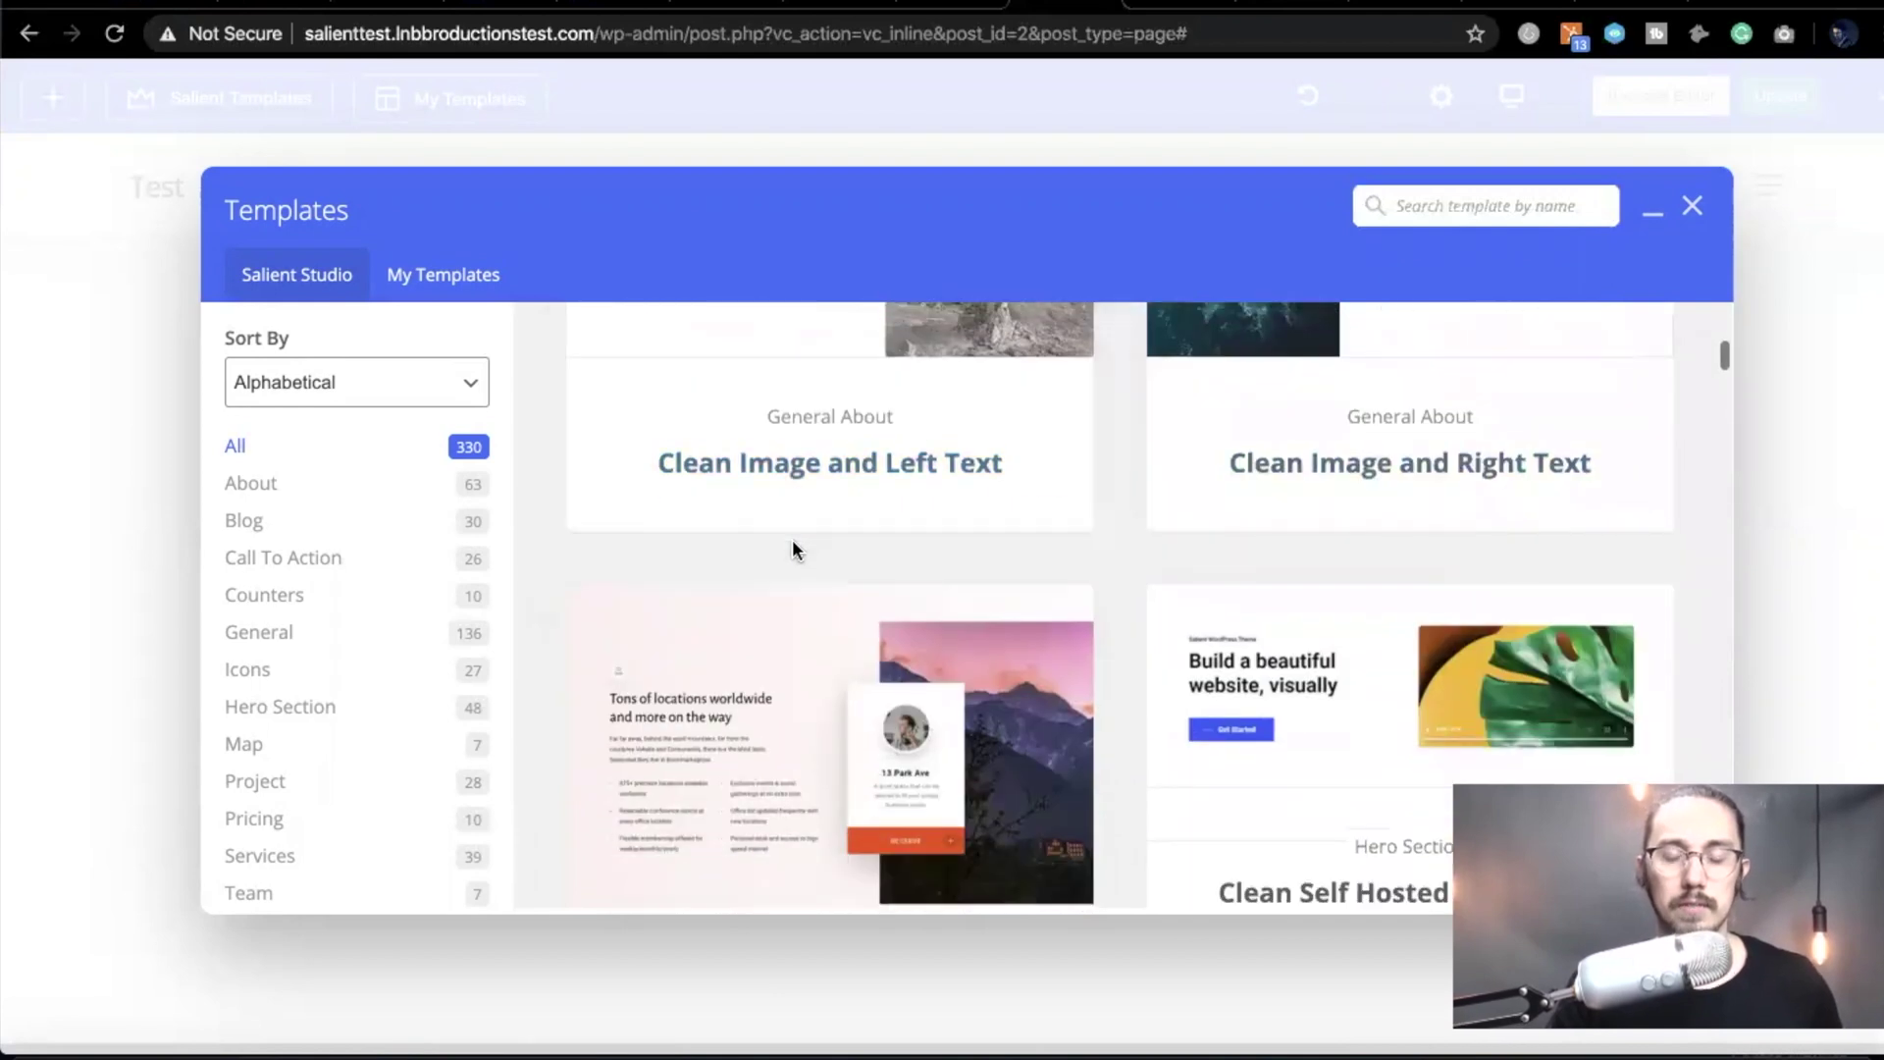
scroll(791, 539, down, 10)
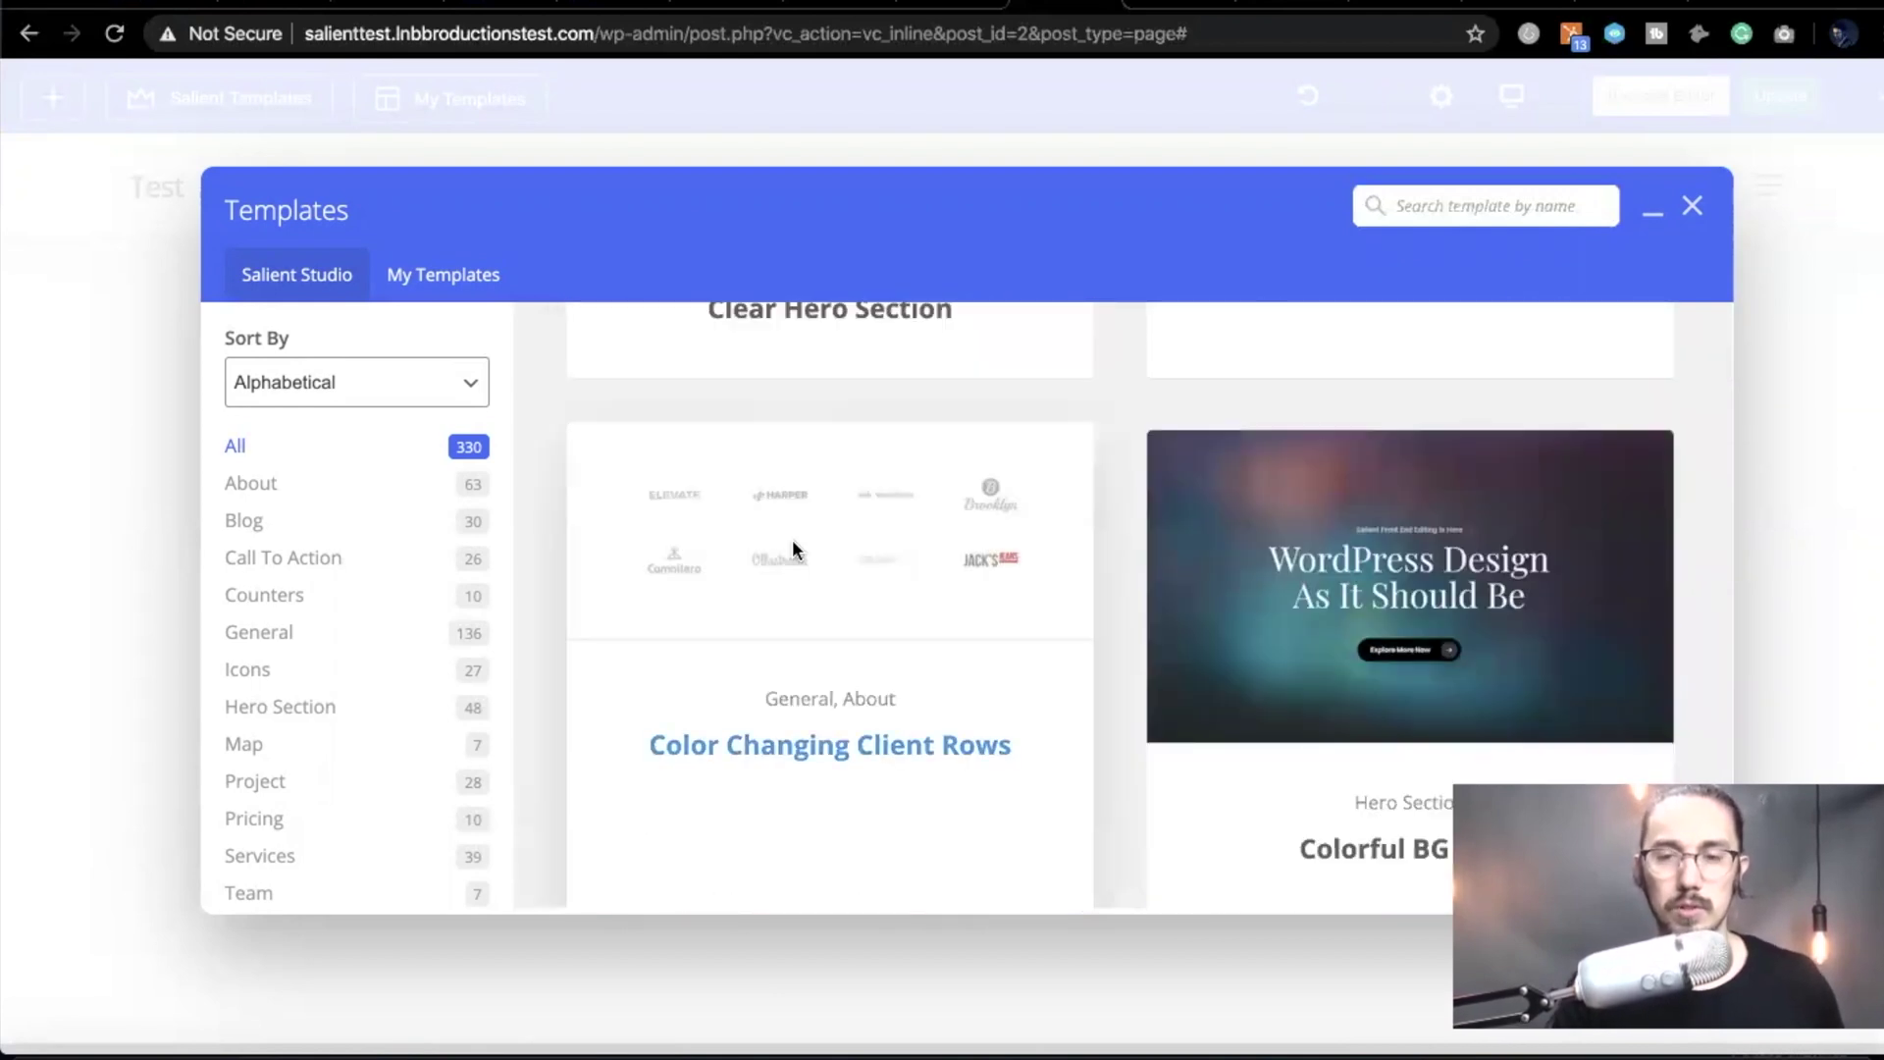
scroll(791, 539, down, 5)
scroll(792, 538, down, 15)
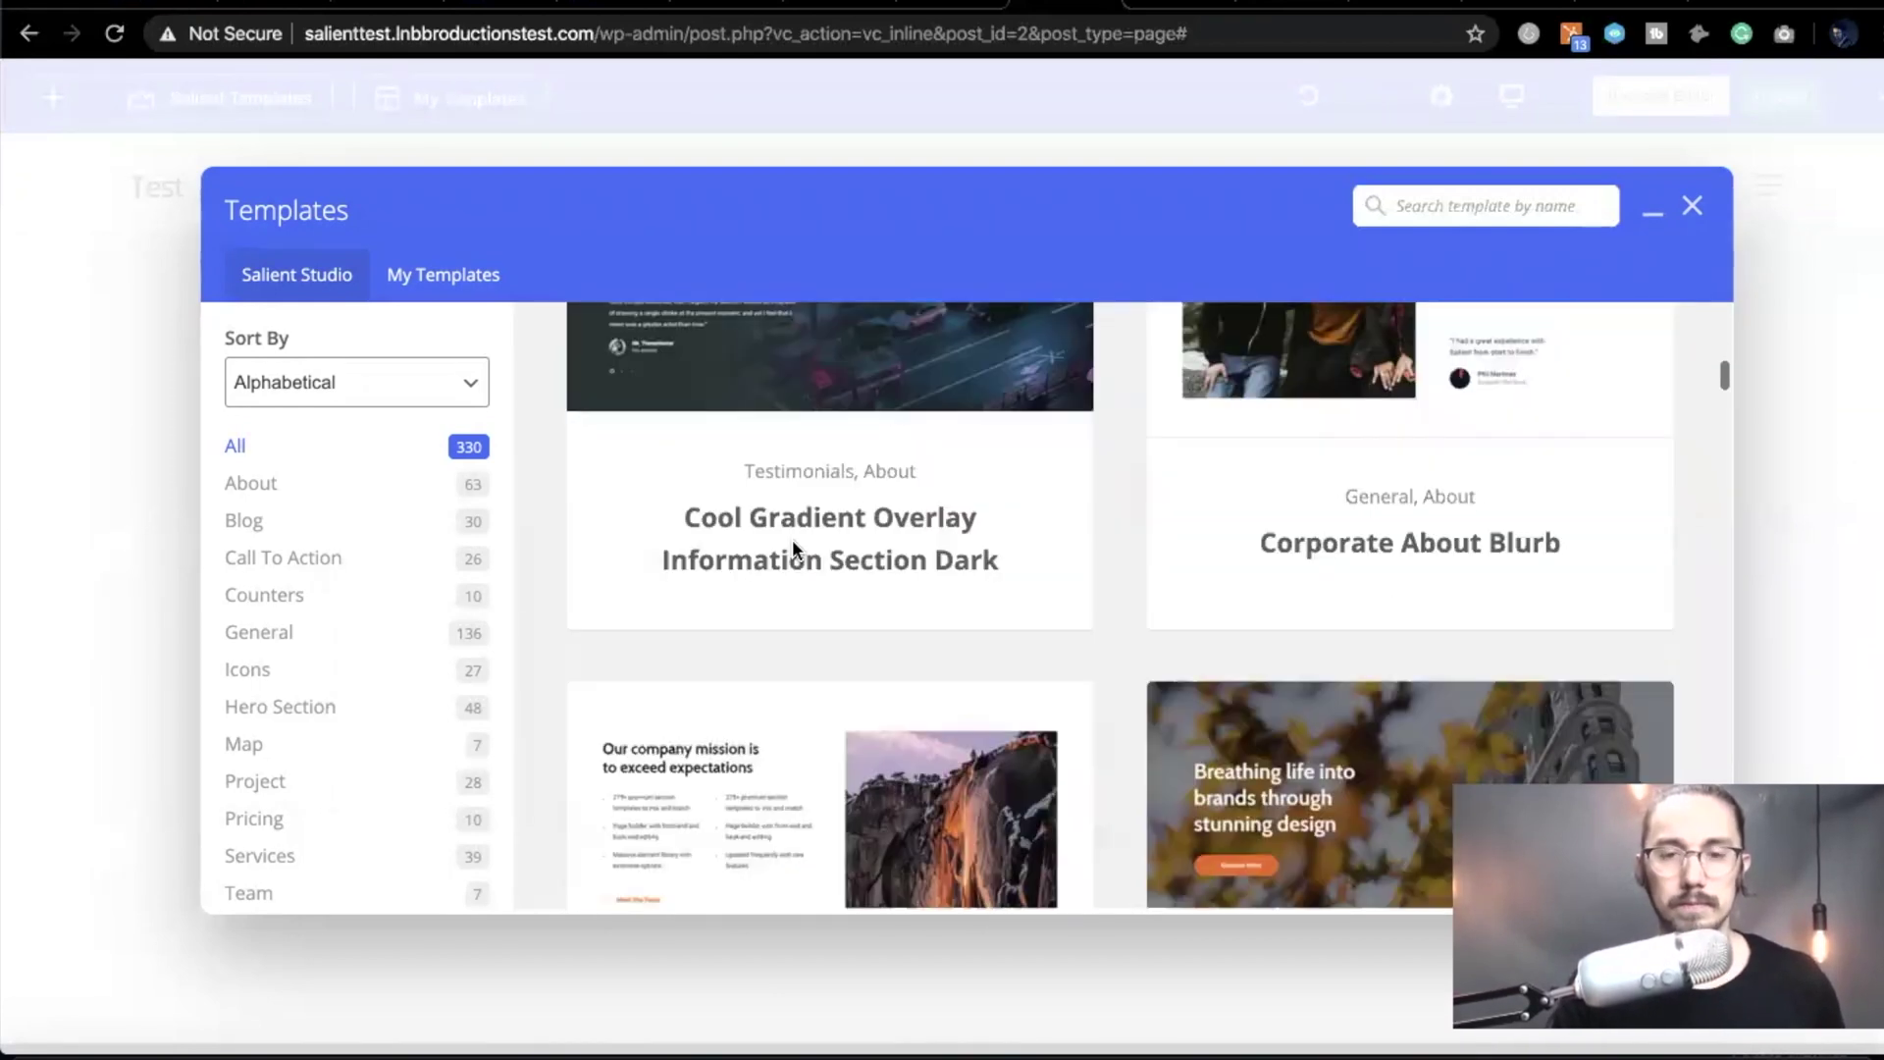
scroll(792, 539, down, 15)
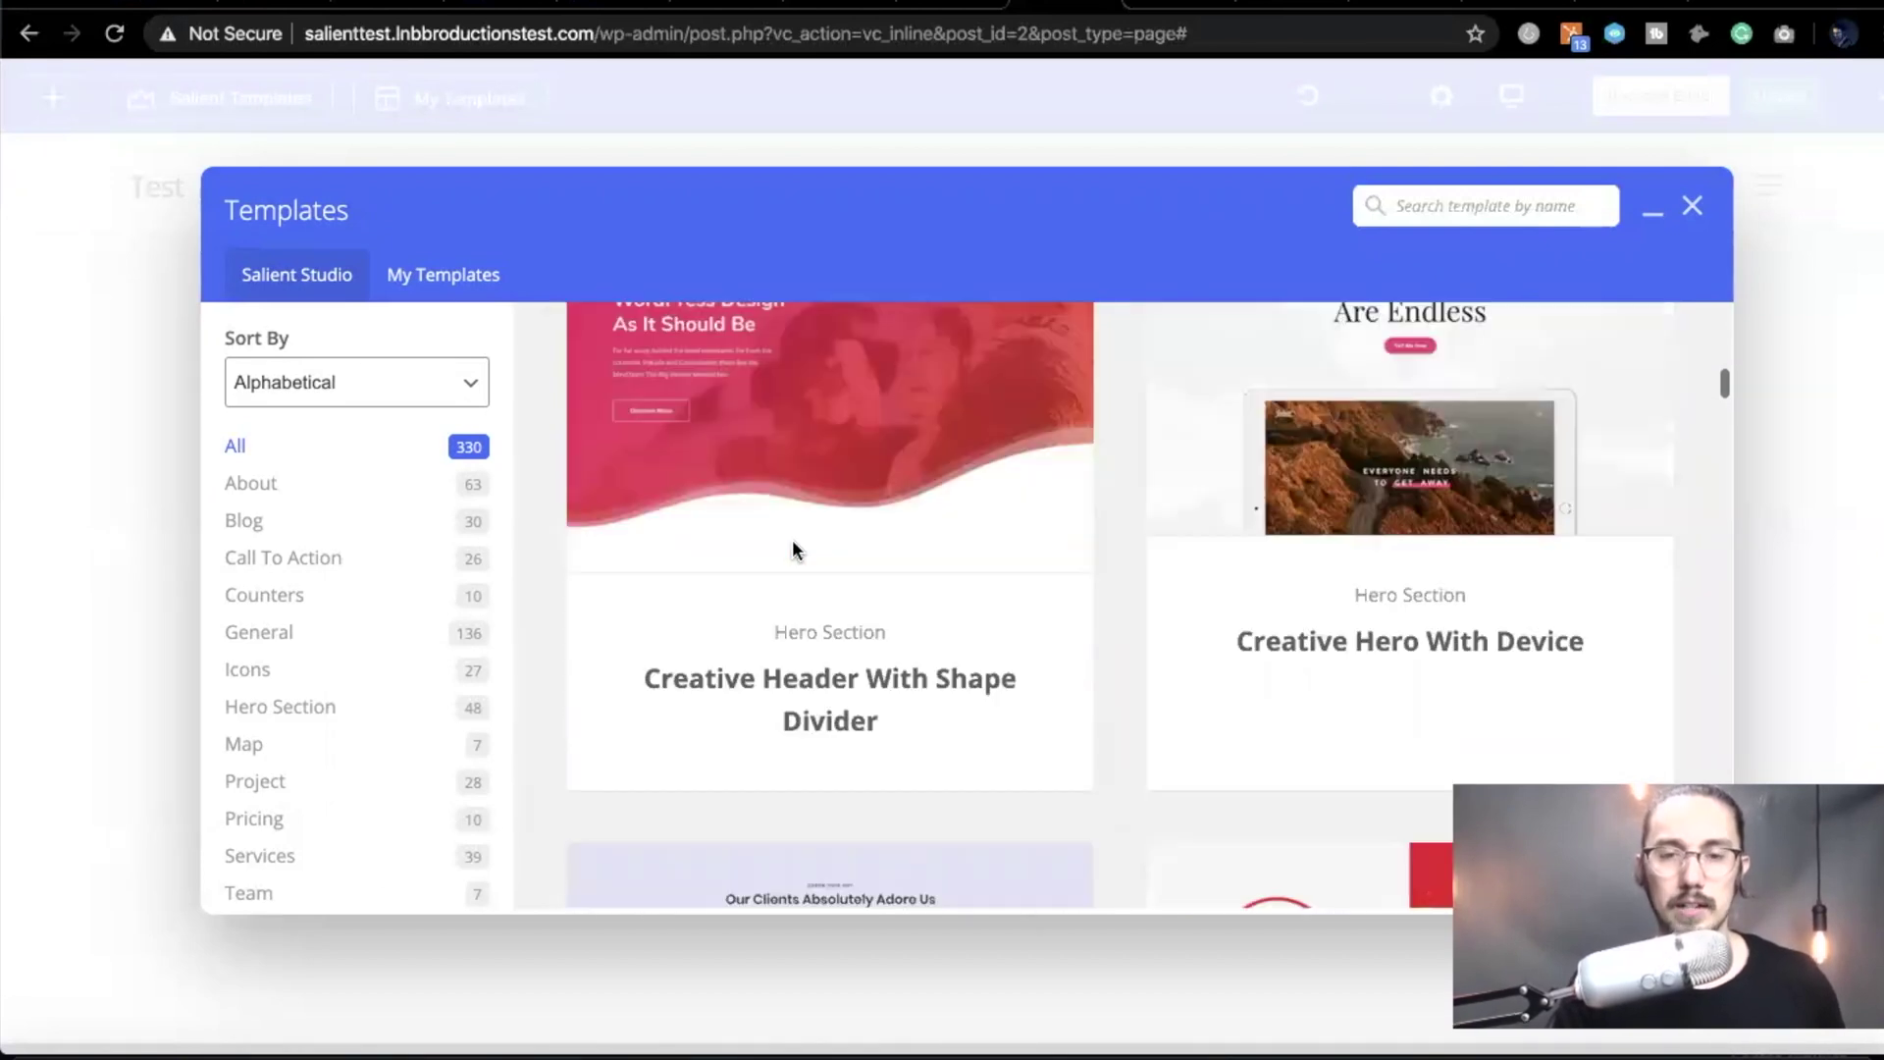
scroll(795, 551, down, 5)
scroll(793, 542, up, 10)
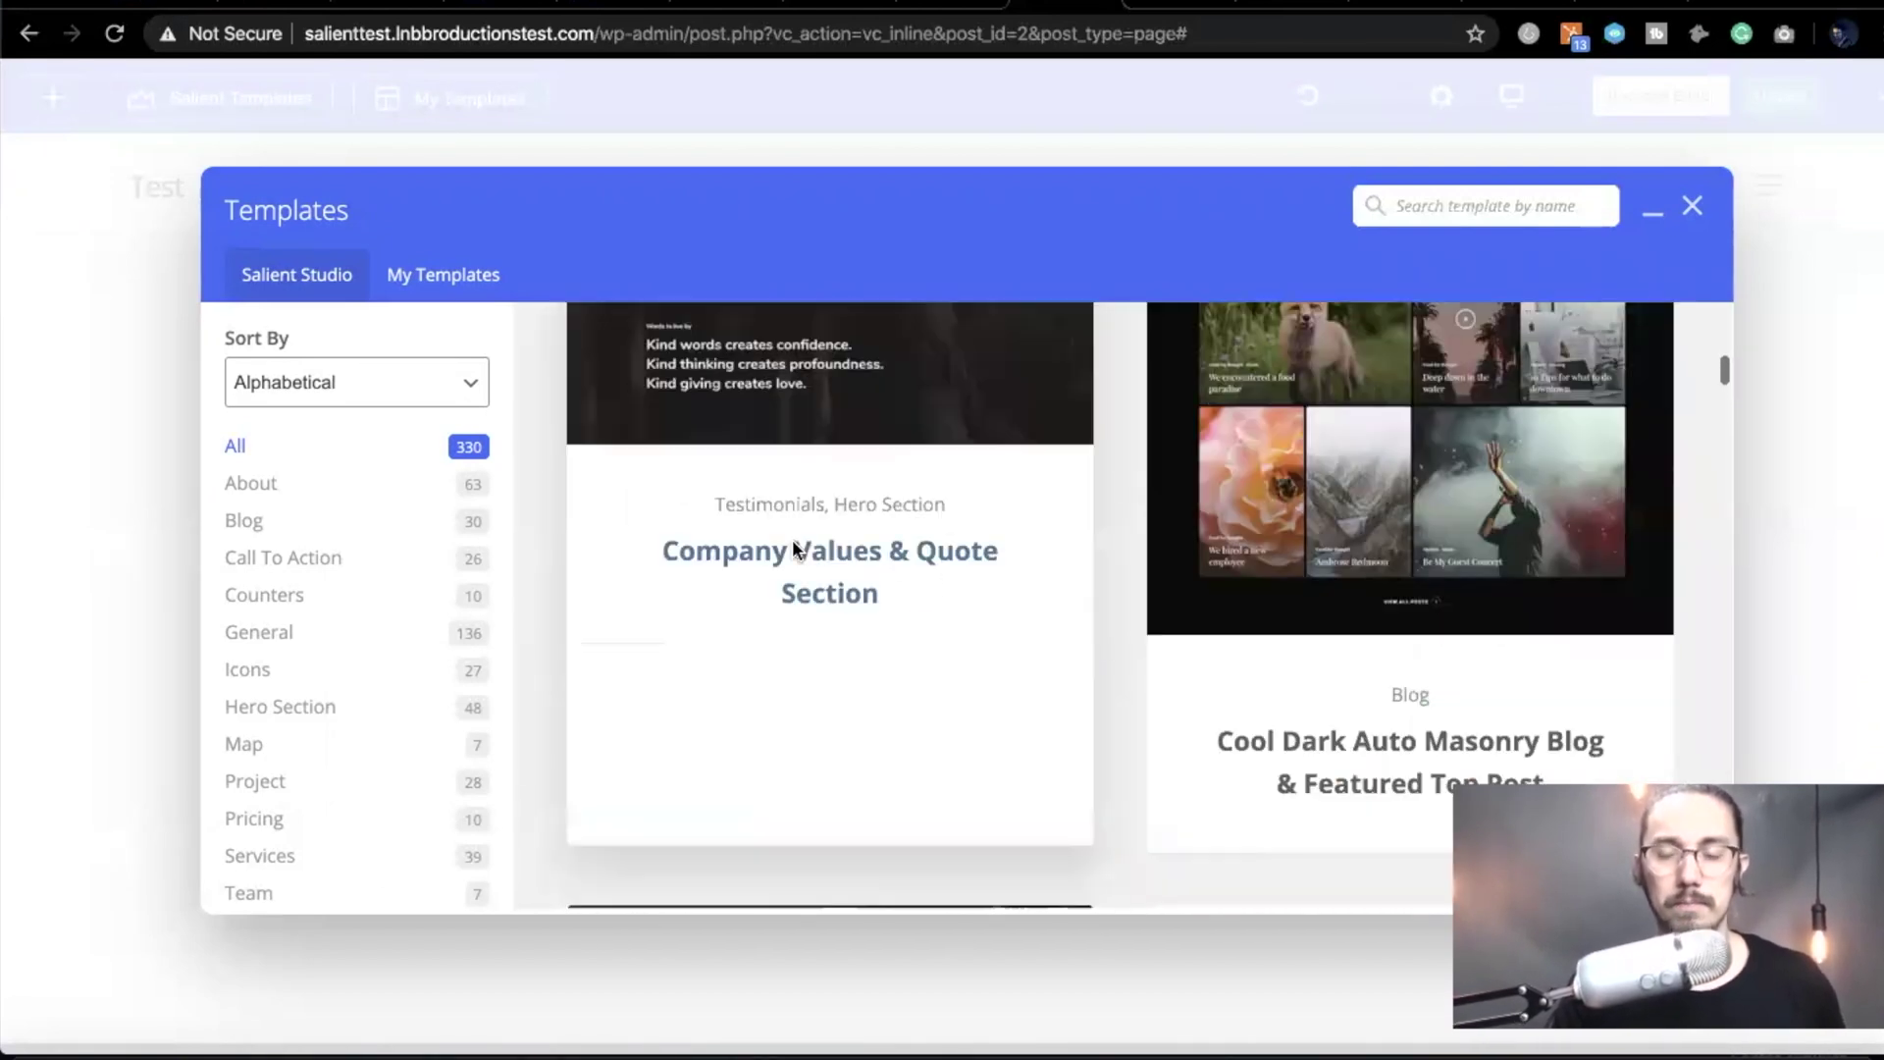
scroll(793, 542, up, 10)
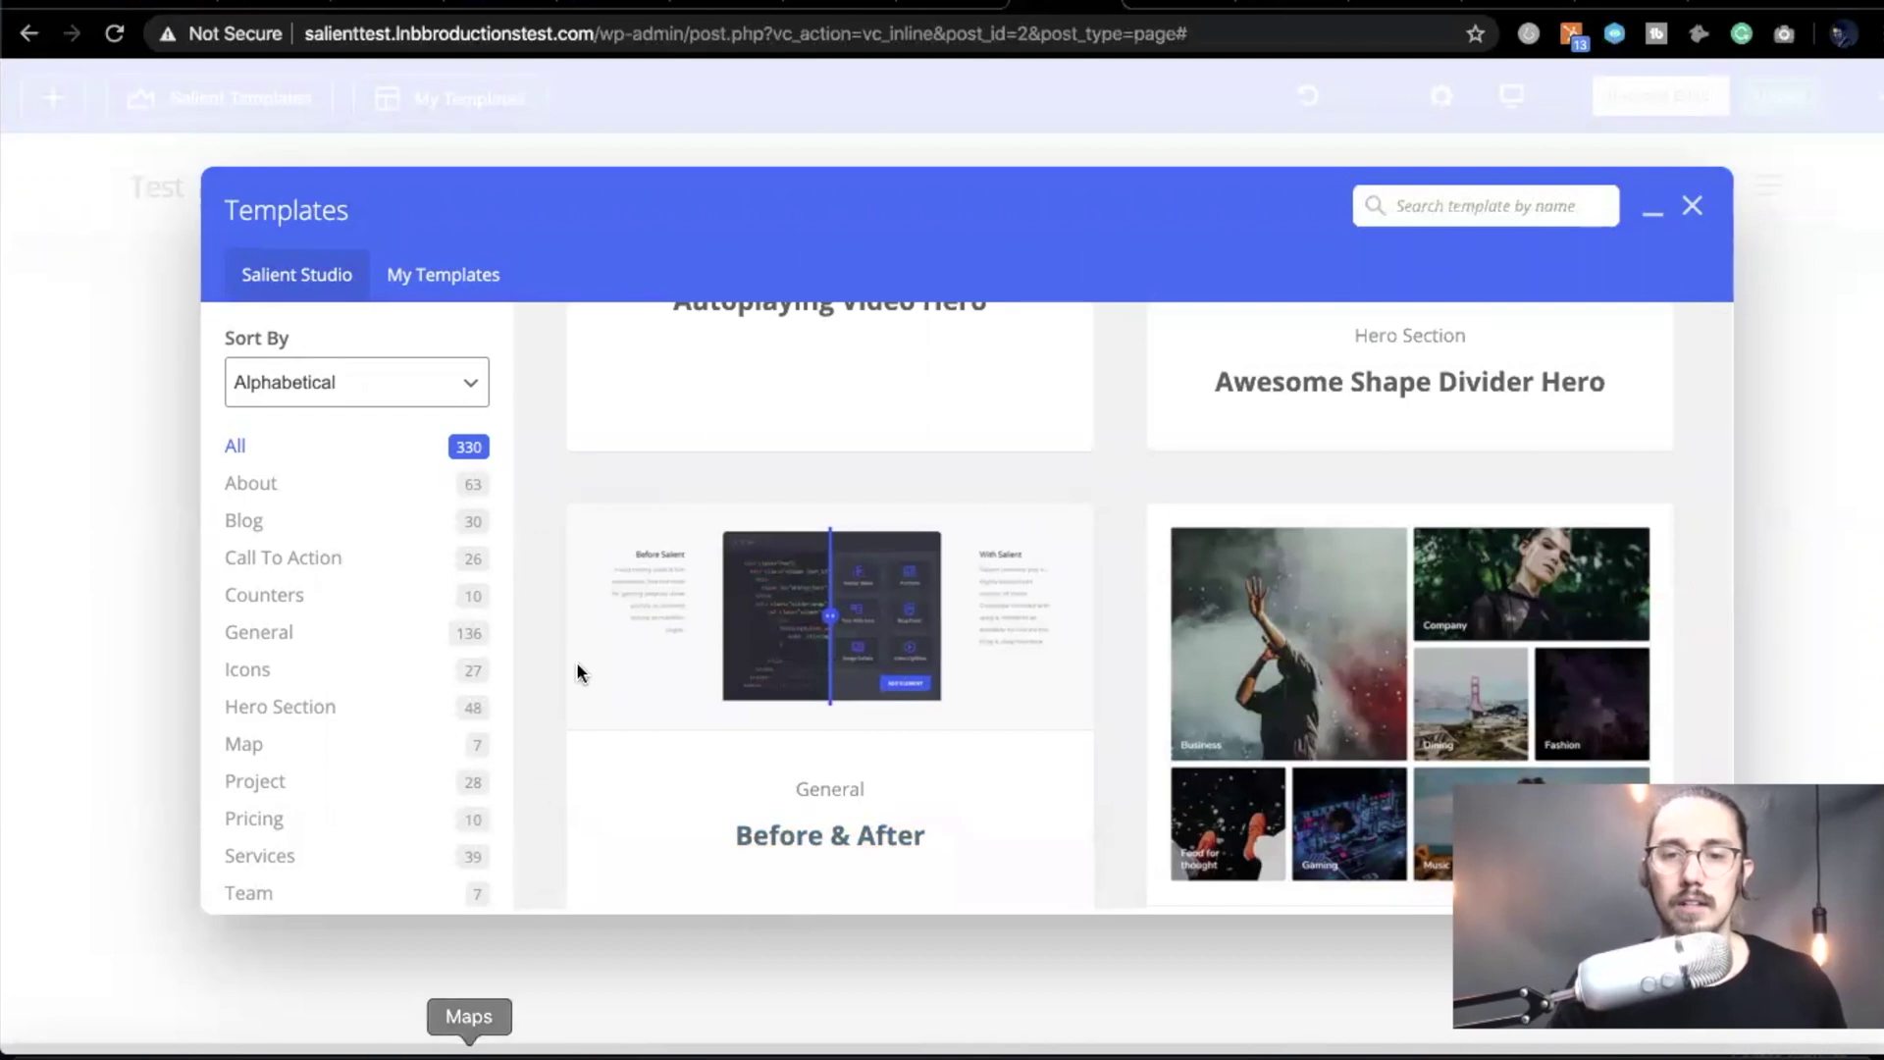
scroll(578, 648, up, 5)
scroll(587, 643, up, 2)
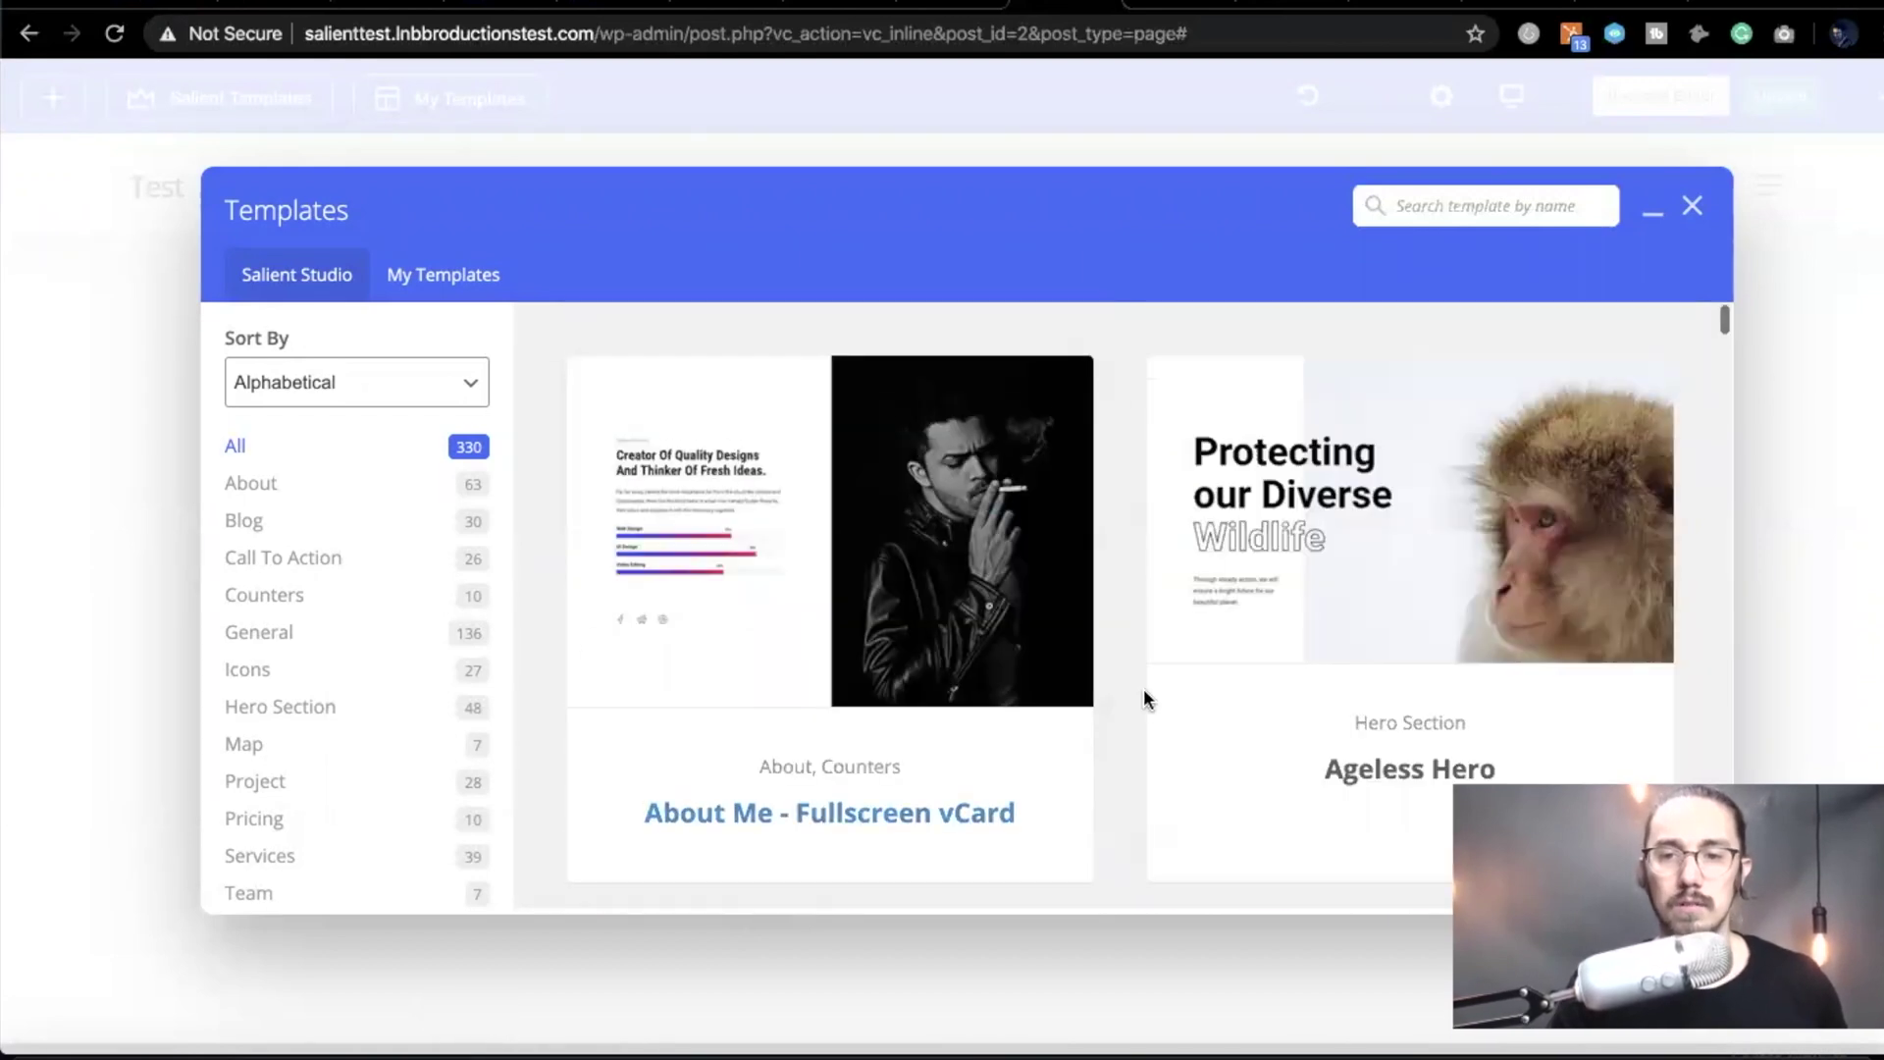
- Insert the Ageless Hero template ('Protecting our Diverse Wildlife') and dismiss the library
click(1361, 788)
scroll(1010, 786, down, 15)
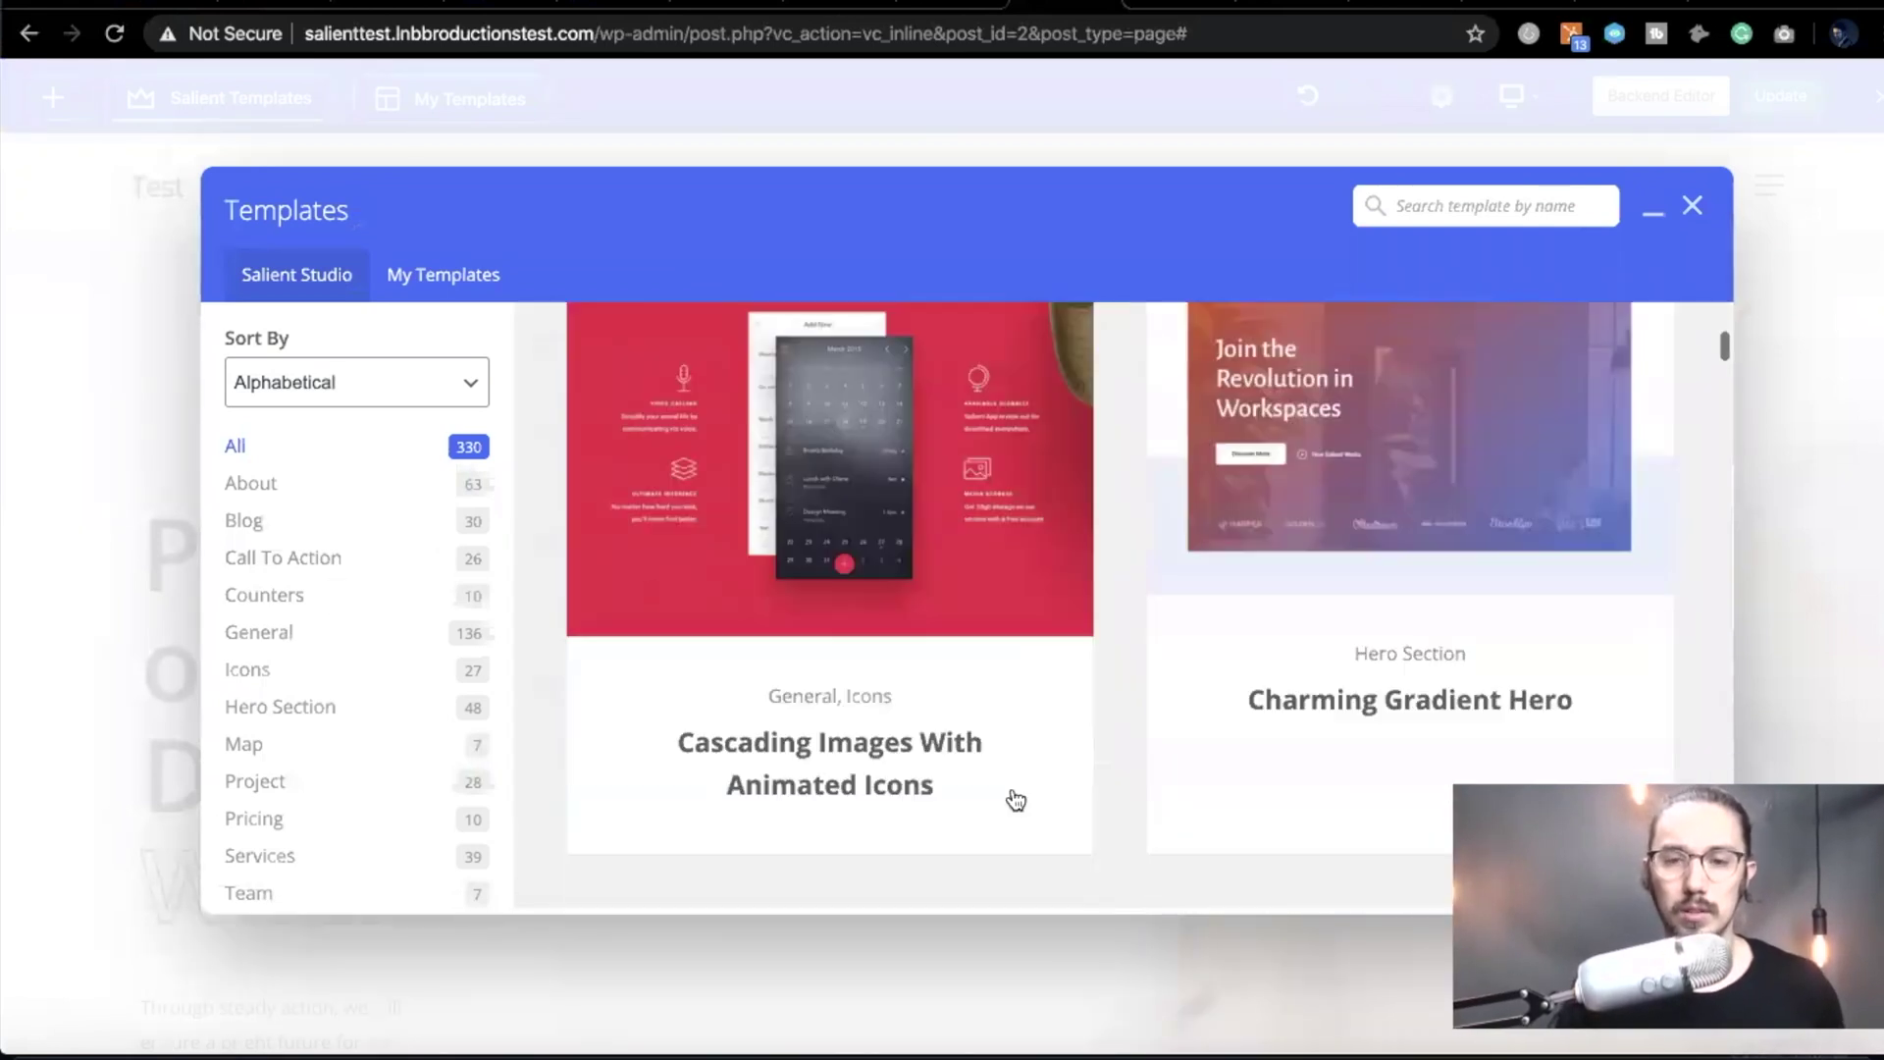
scroll(1016, 800, down, 6)
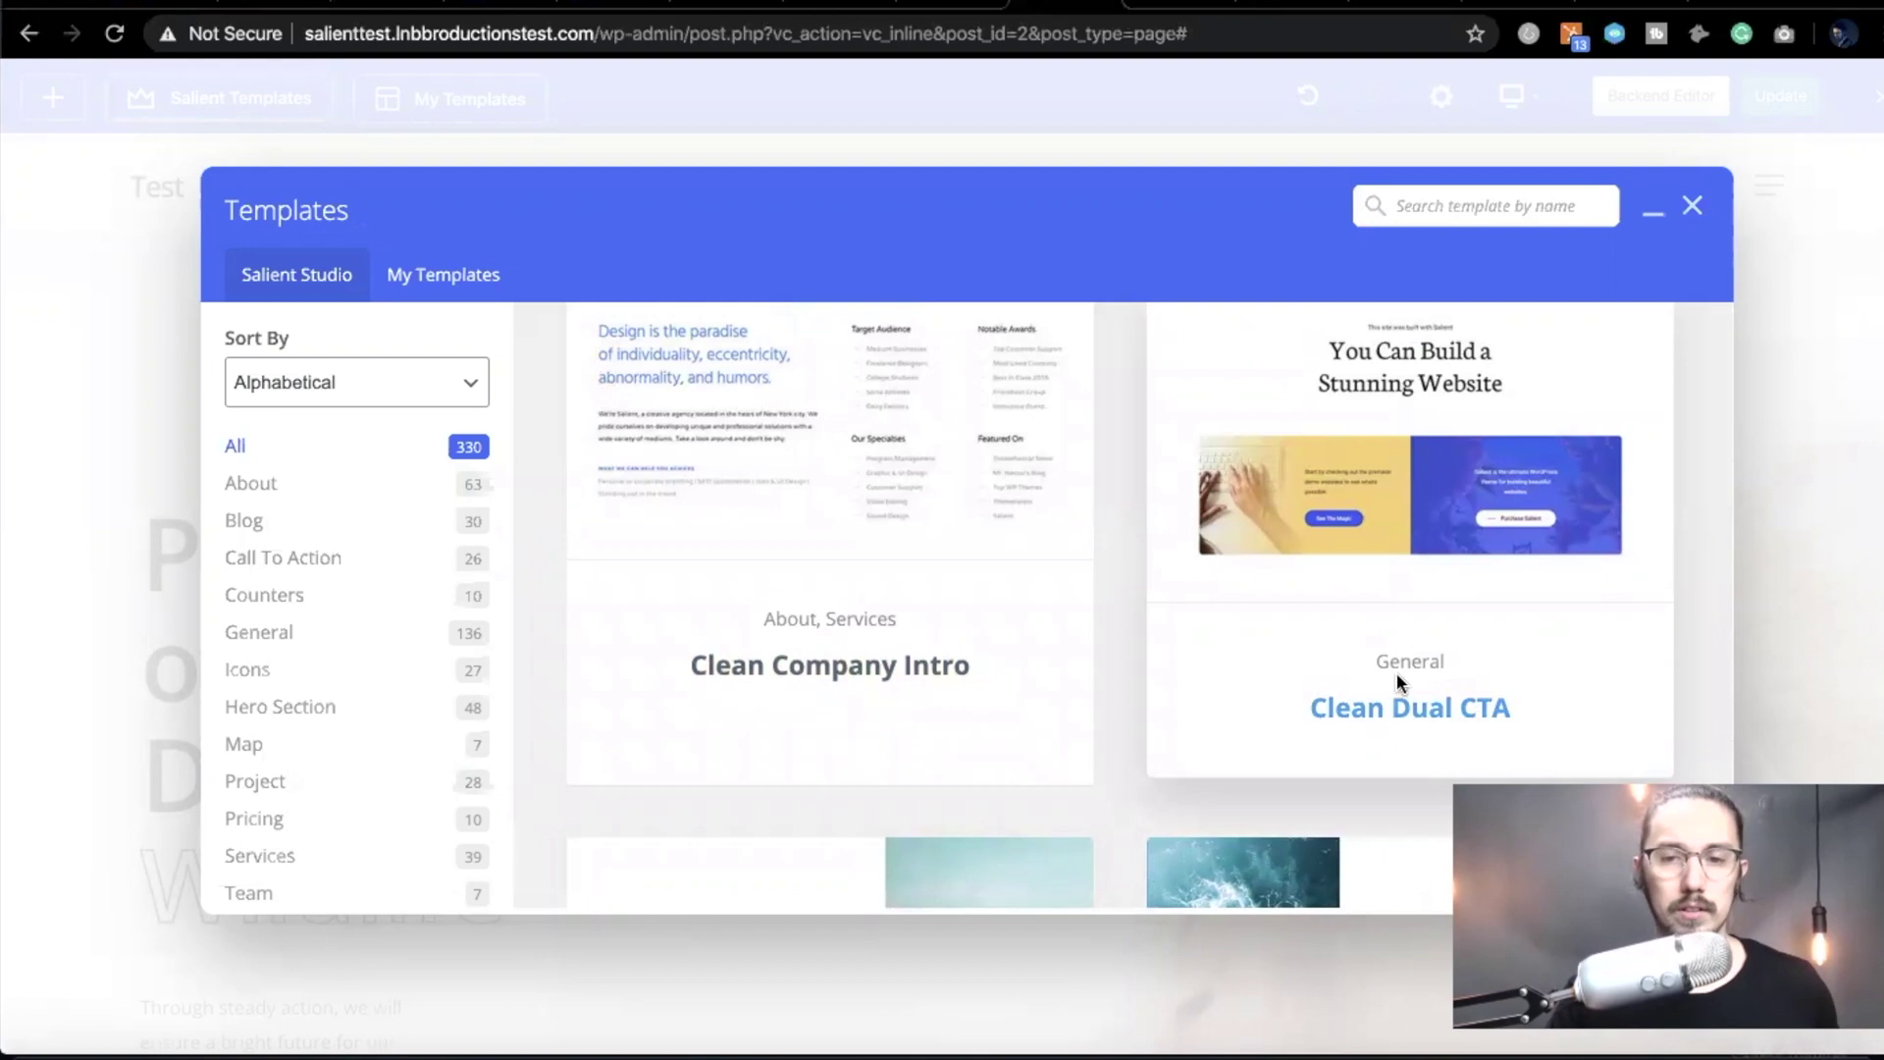
key(Escape)
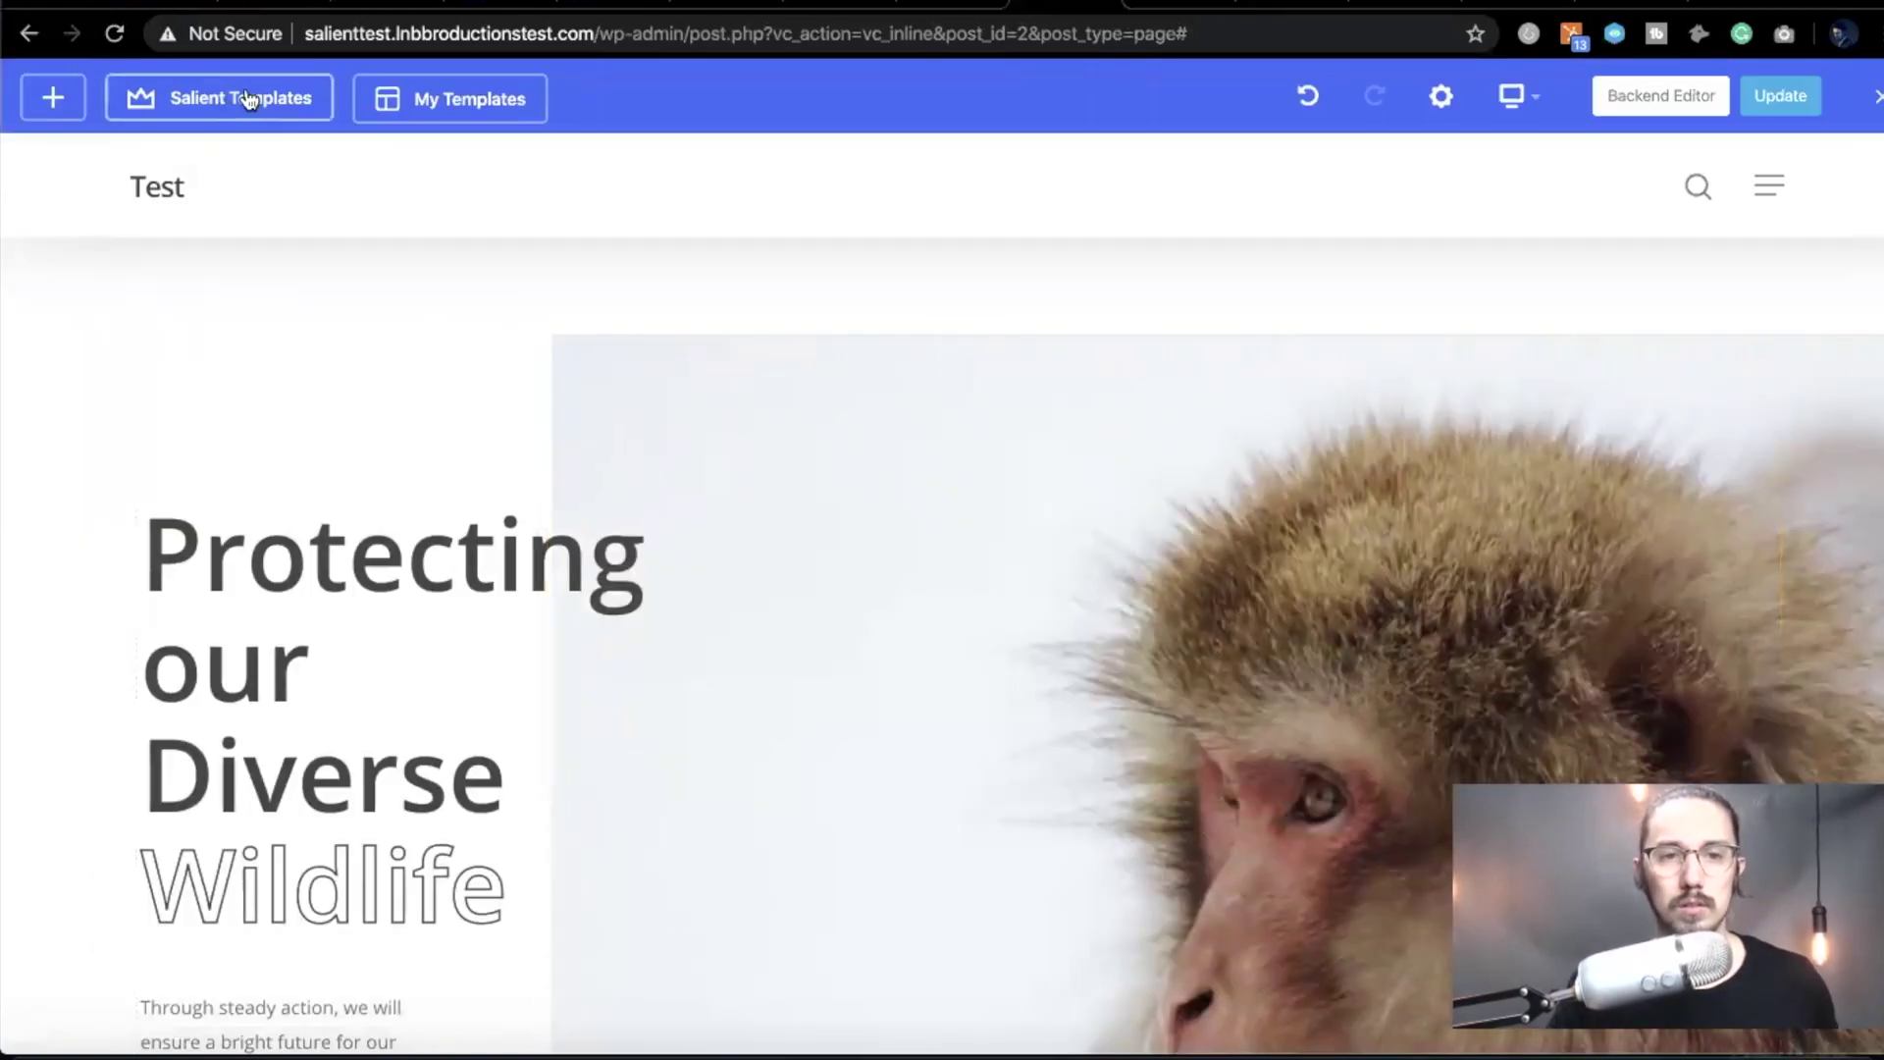
- Reopen the Salient Templates library and browse through the template grid
click(316, 112)
scroll(840, 549, down, 5)
scroll(841, 550, down, 10)
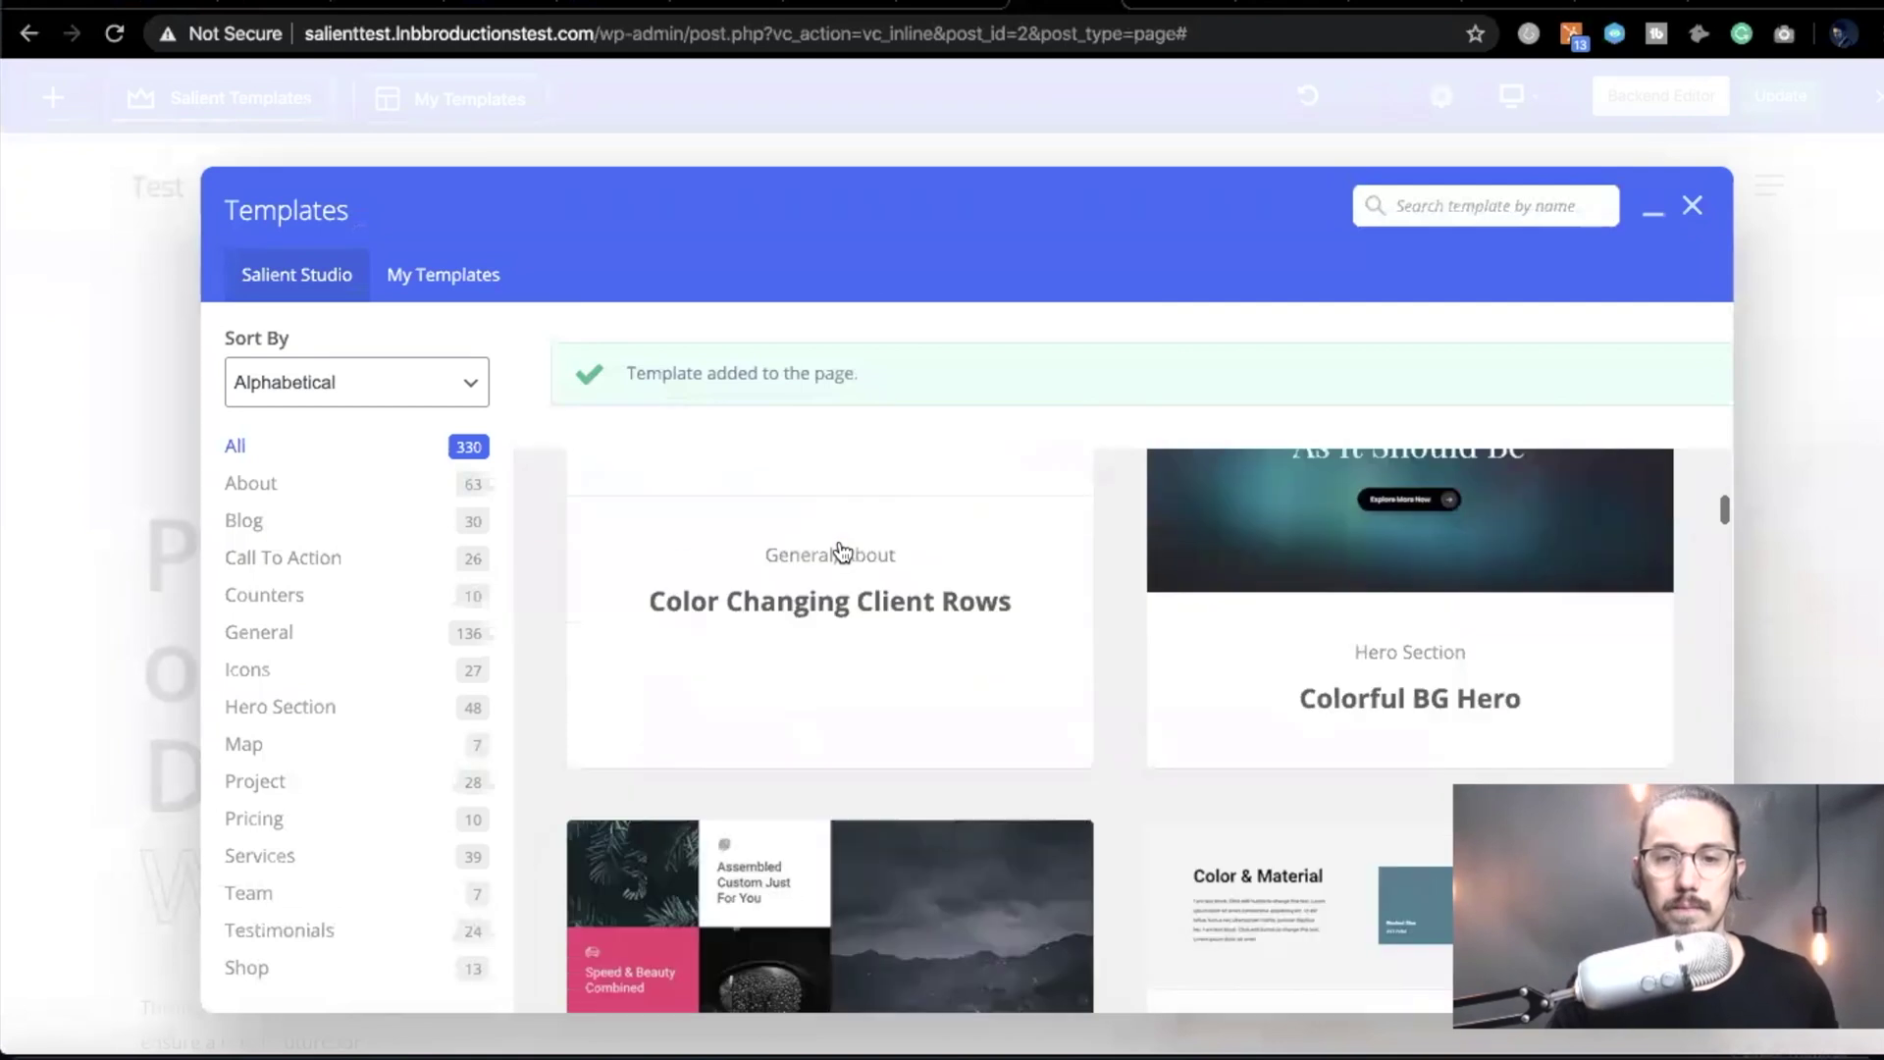
scroll(840, 549, down, 12)
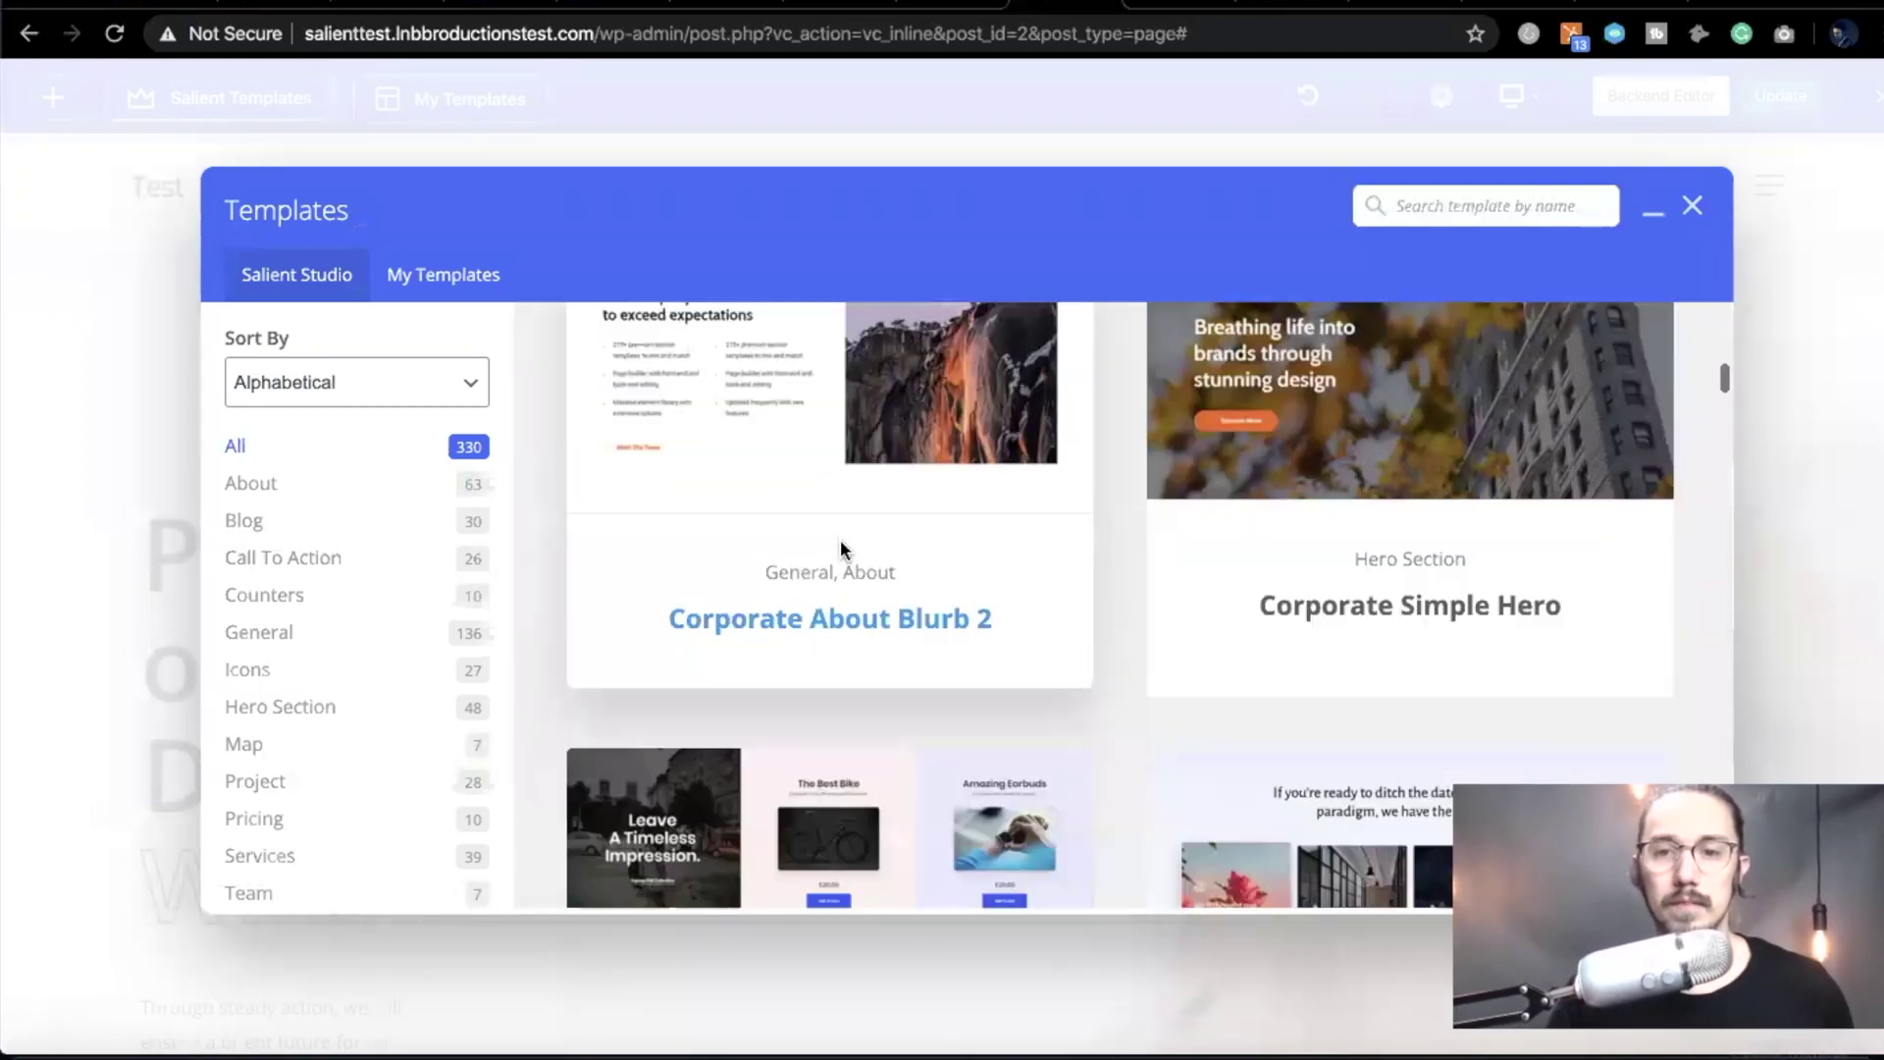
scroll(841, 550, down, 12)
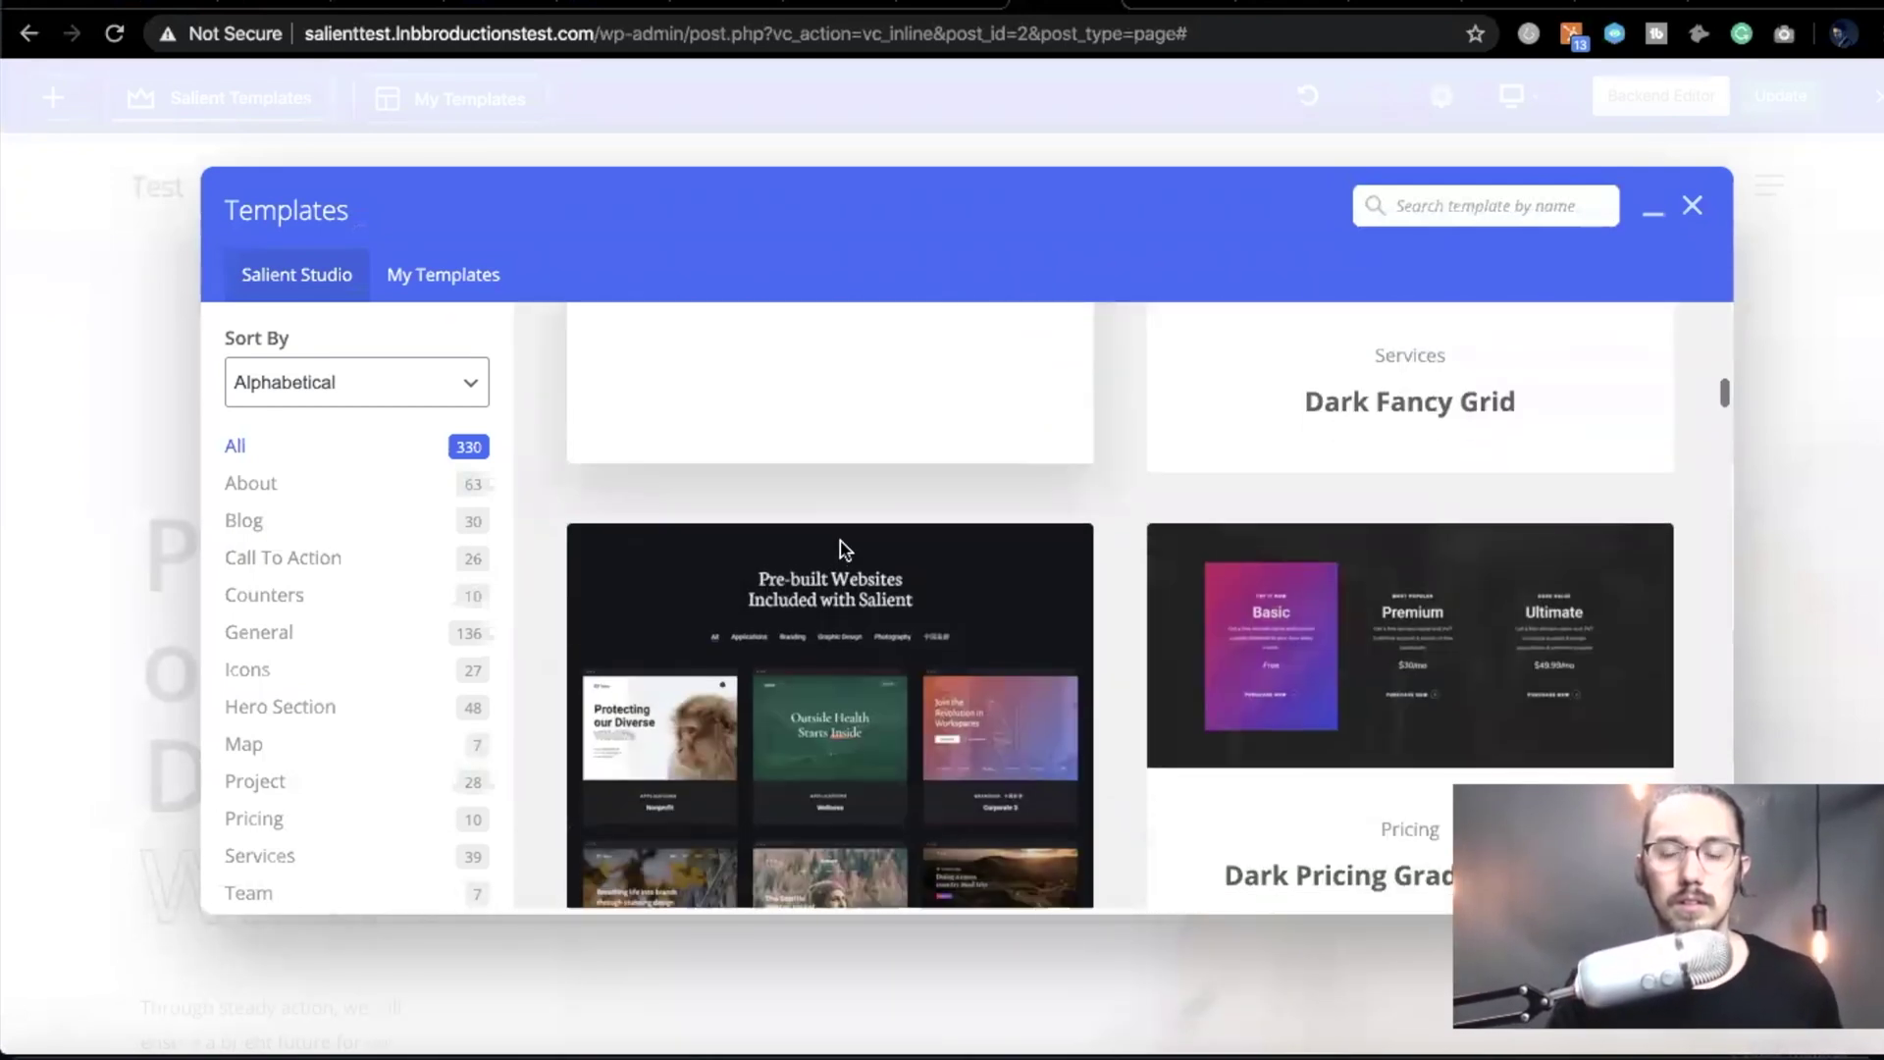
scroll(840, 550, down, 6)
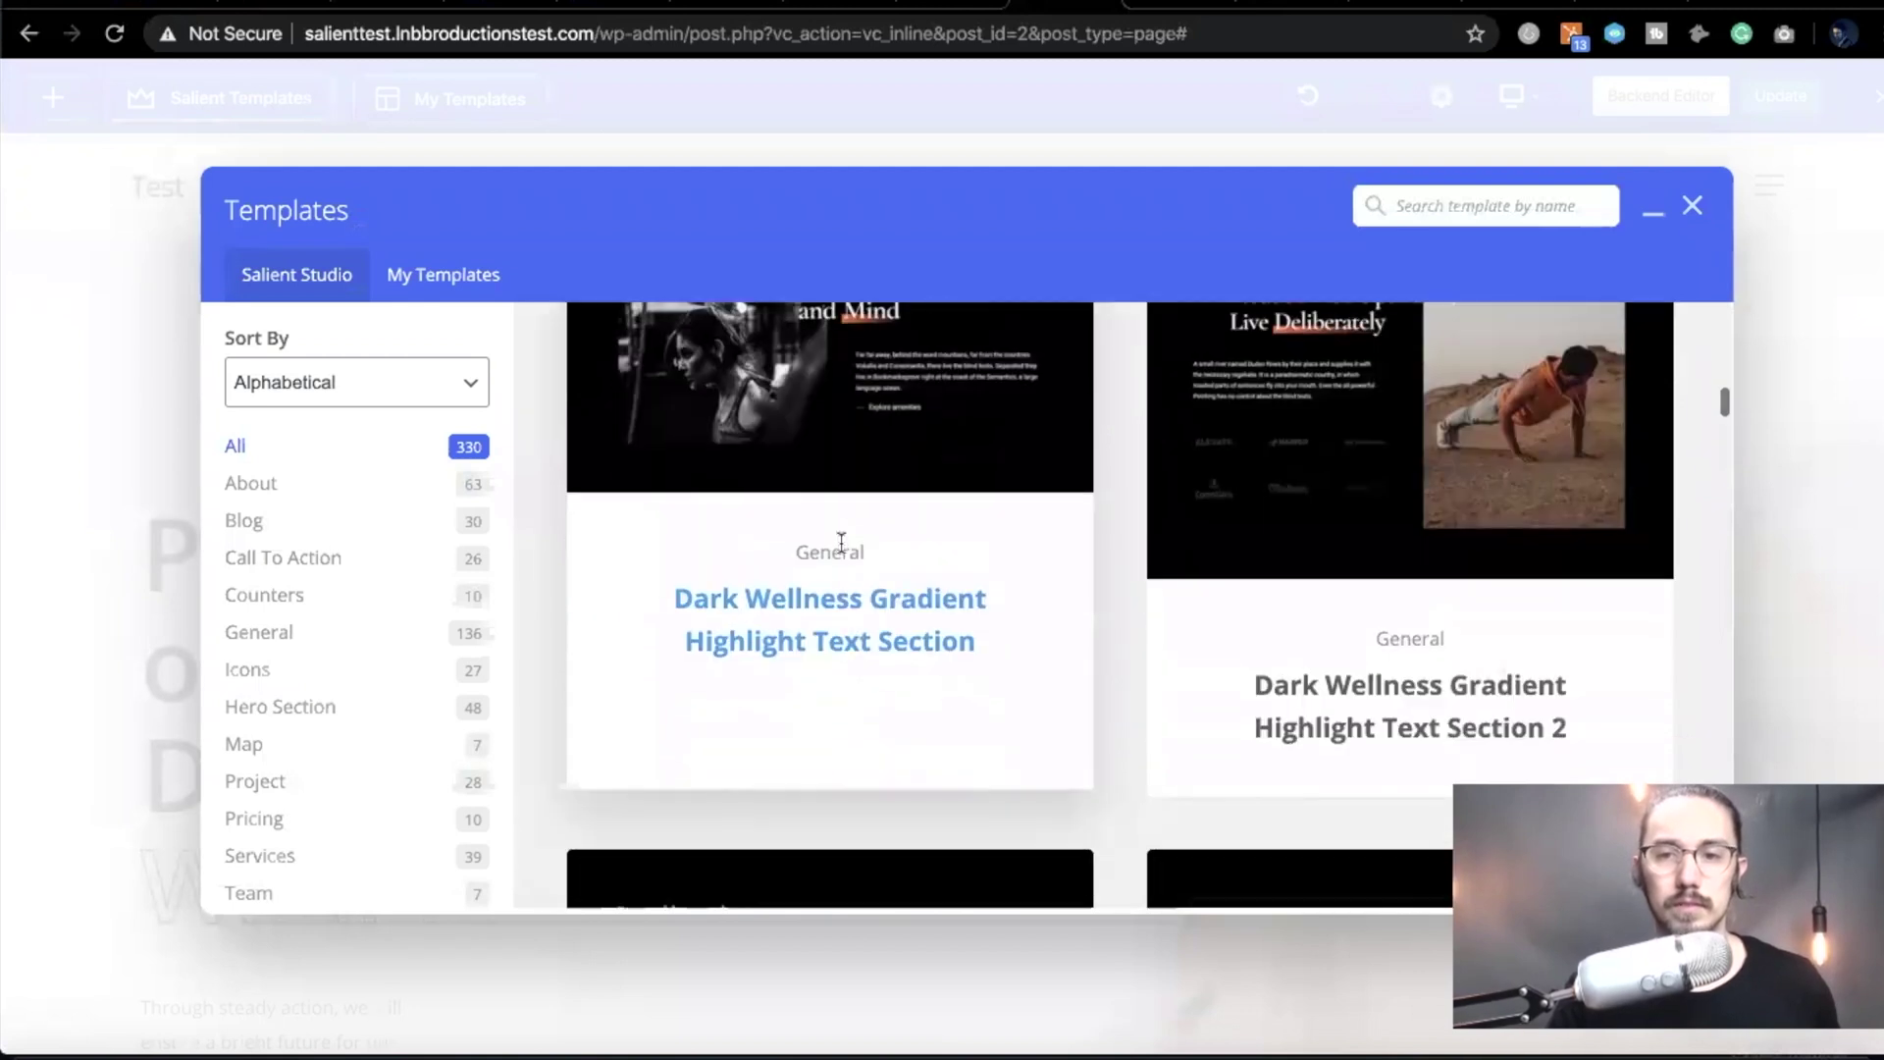
scroll(841, 543, up, 2)
scroll(841, 542, up, 3)
scroll(814, 569, down, 4)
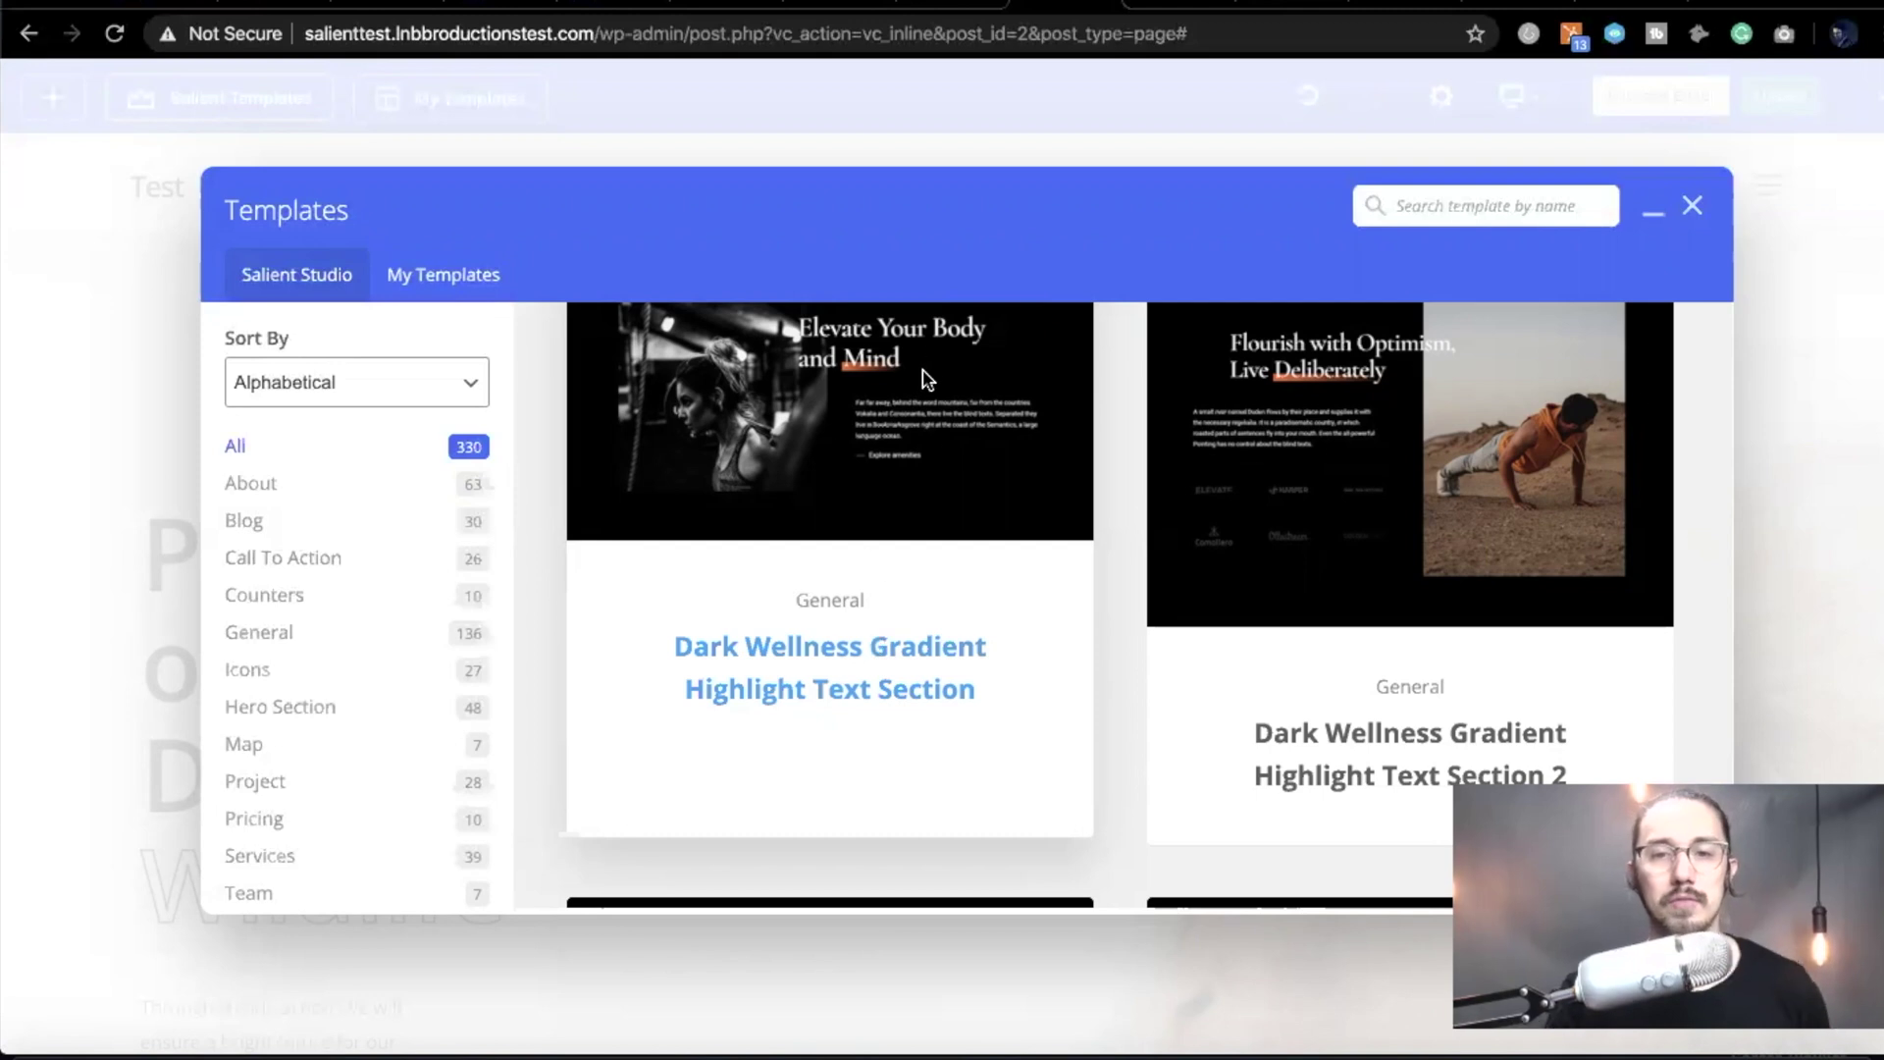
scroll(707, 544, down, 5)
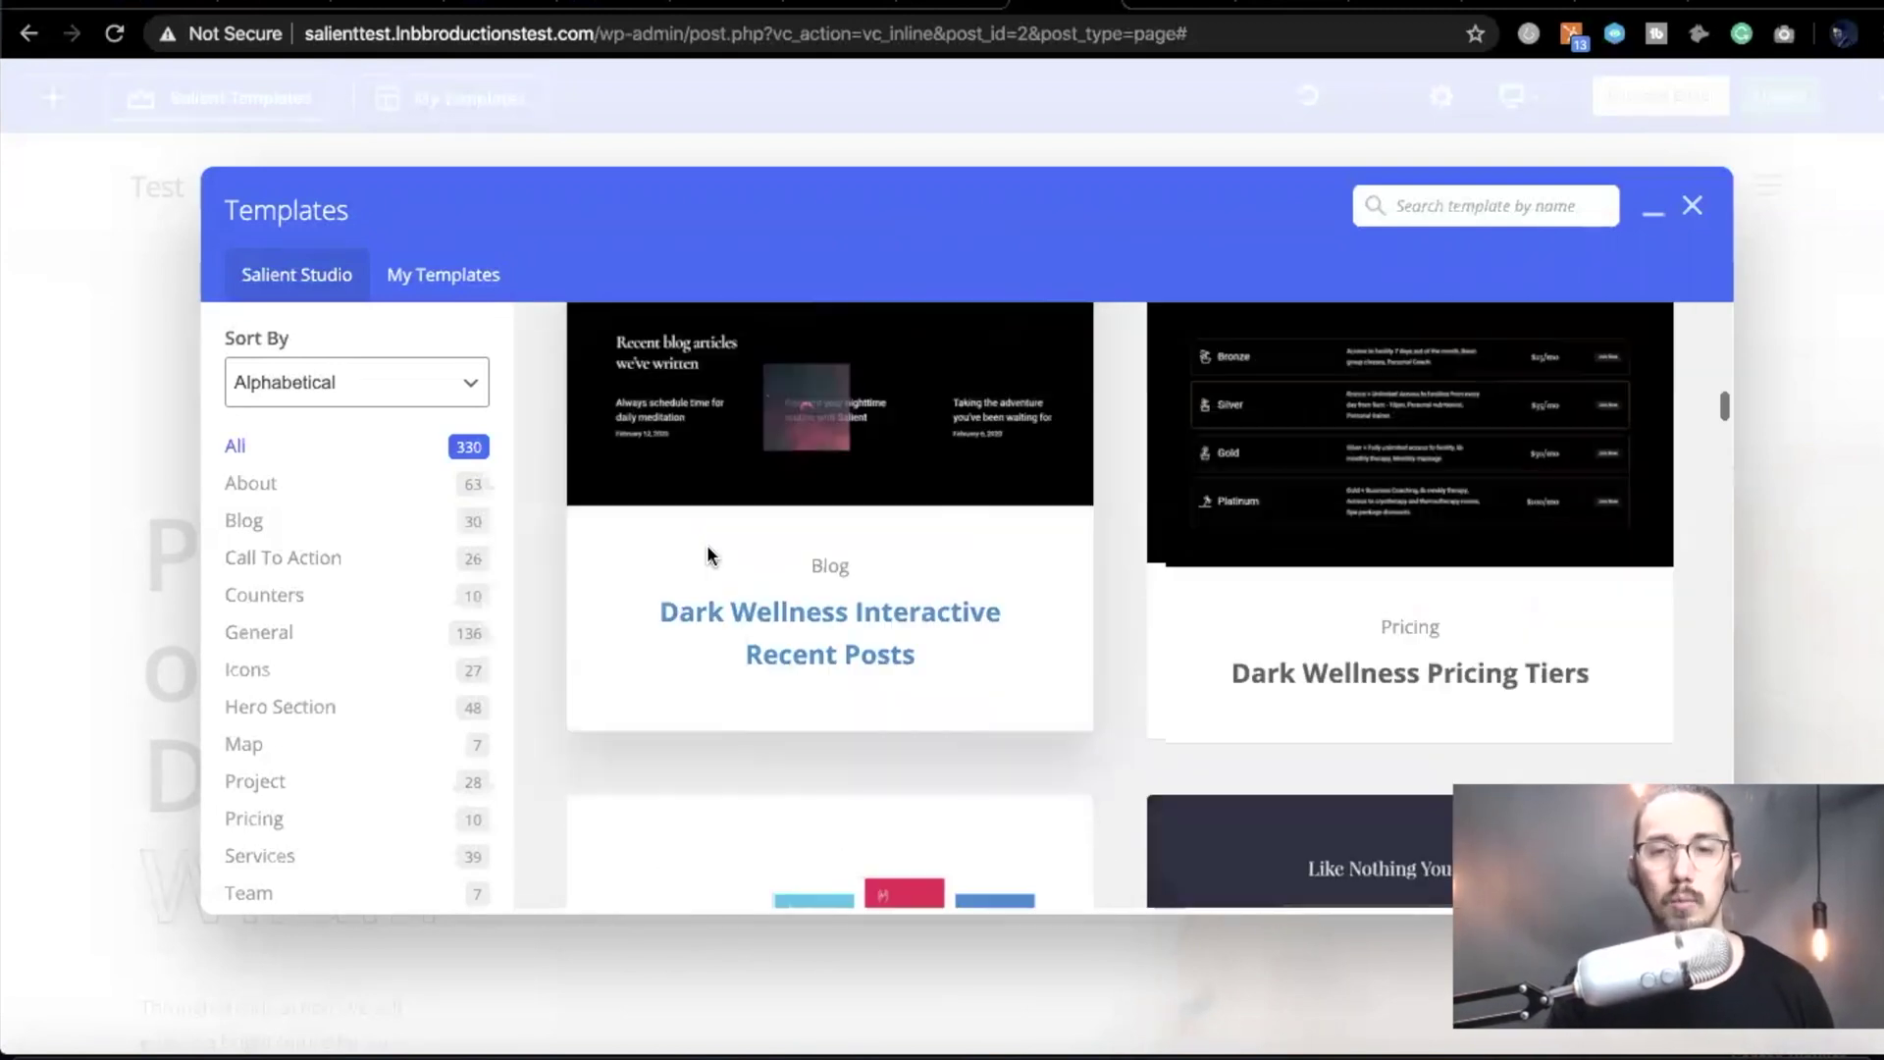
scroll(707, 554, down, 1)
scroll(954, 638, down, 3)
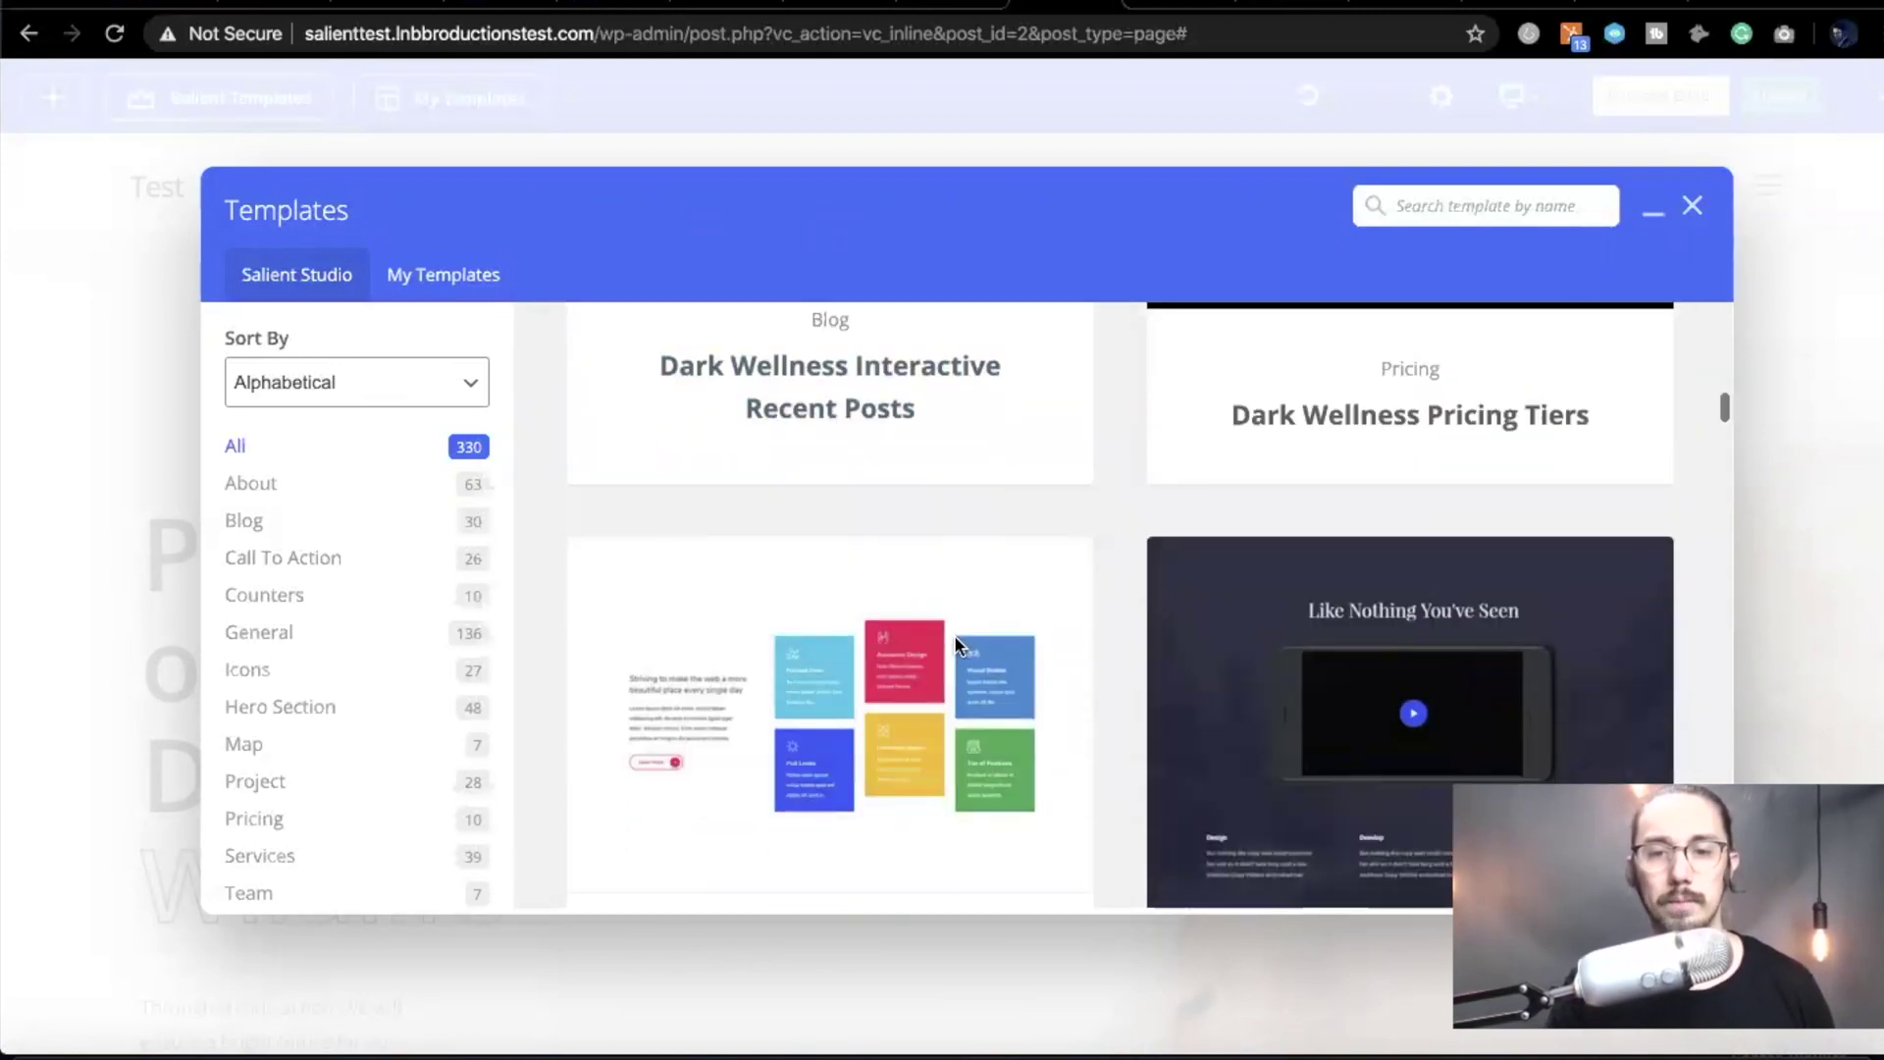
scroll(956, 638, down, 10)
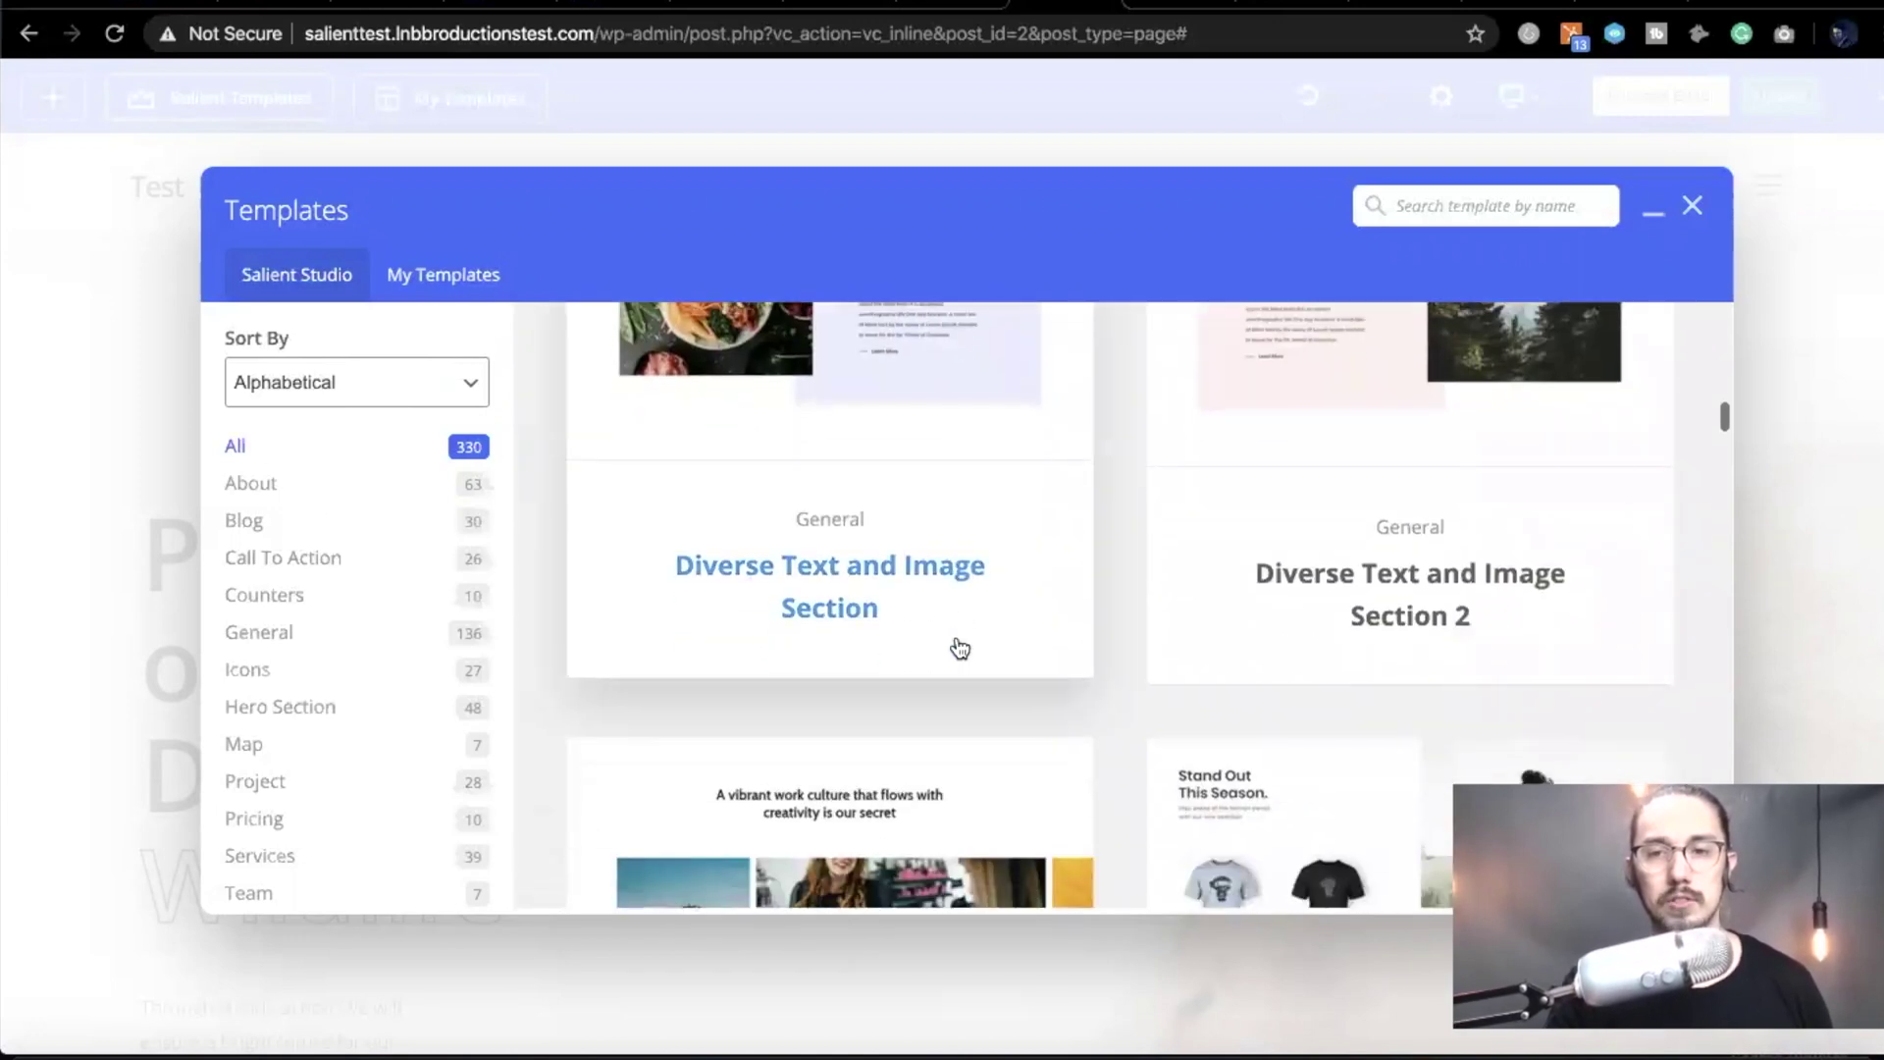
scroll(959, 648, down, 10)
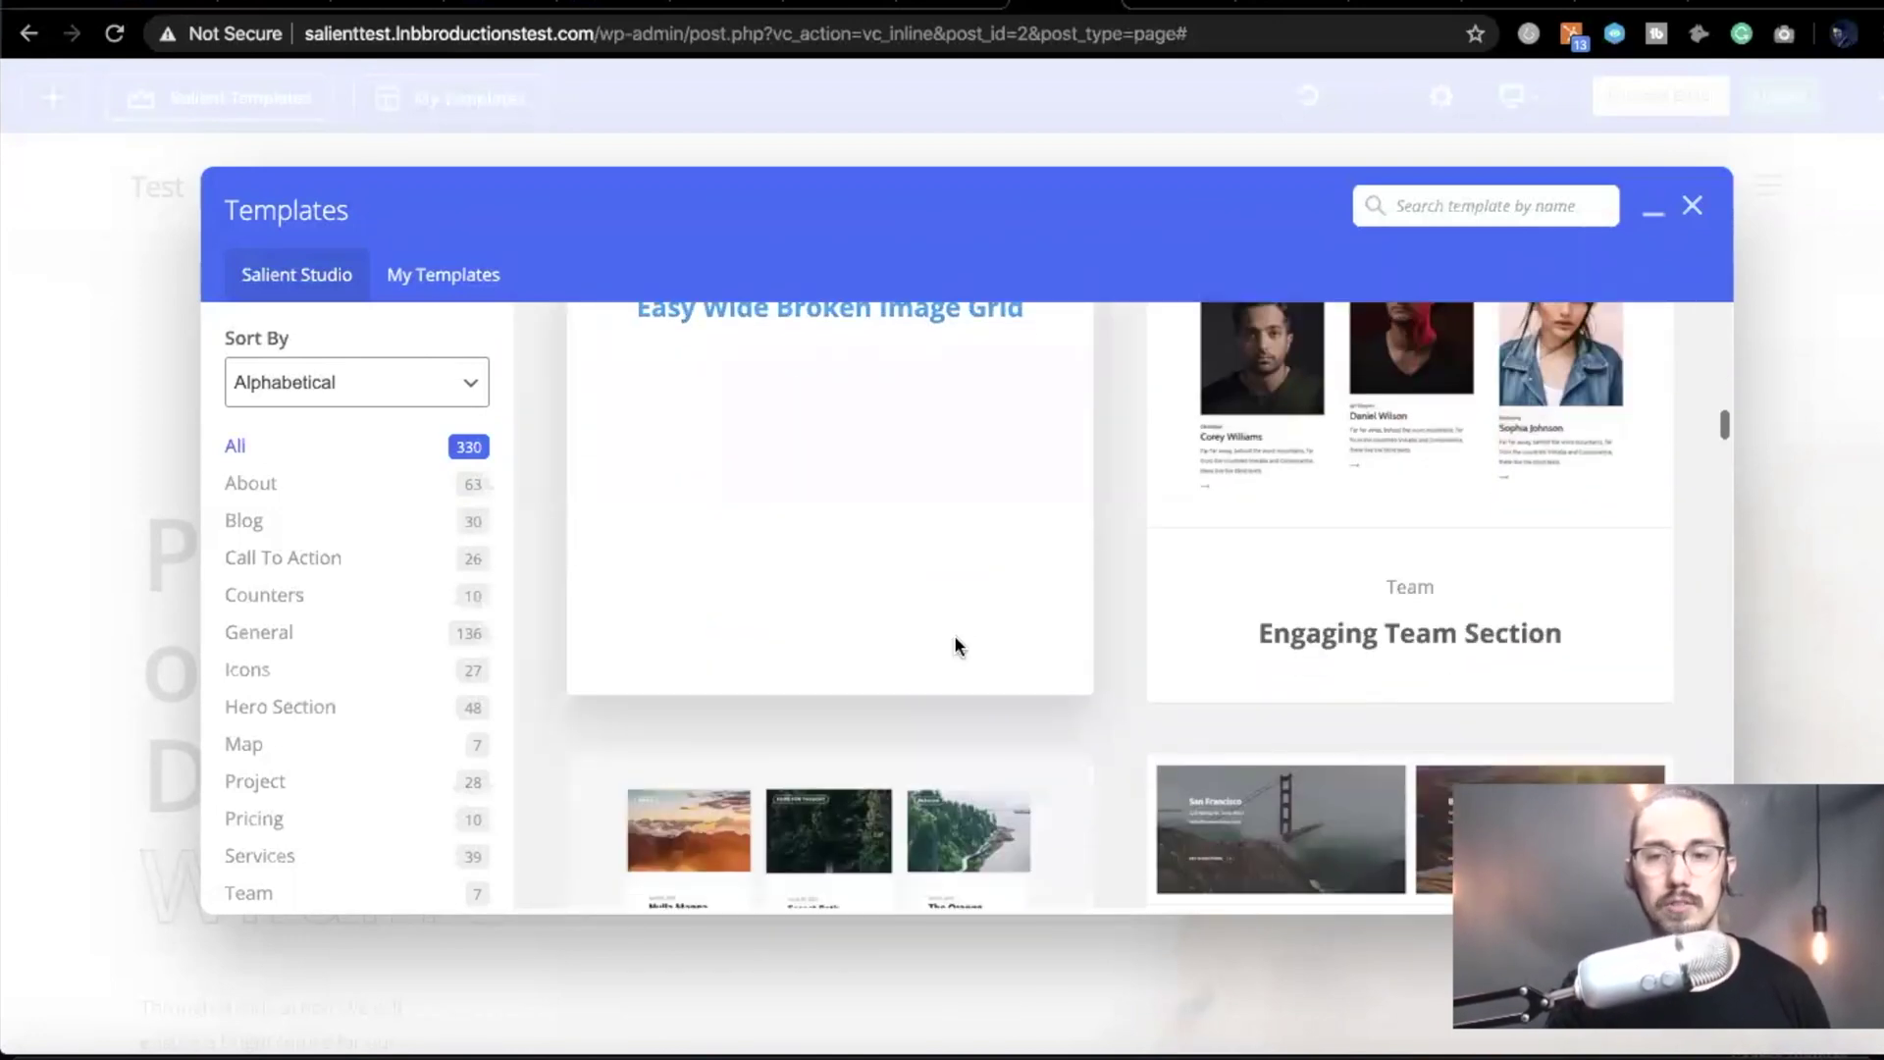
scroll(954, 644, down, 10)
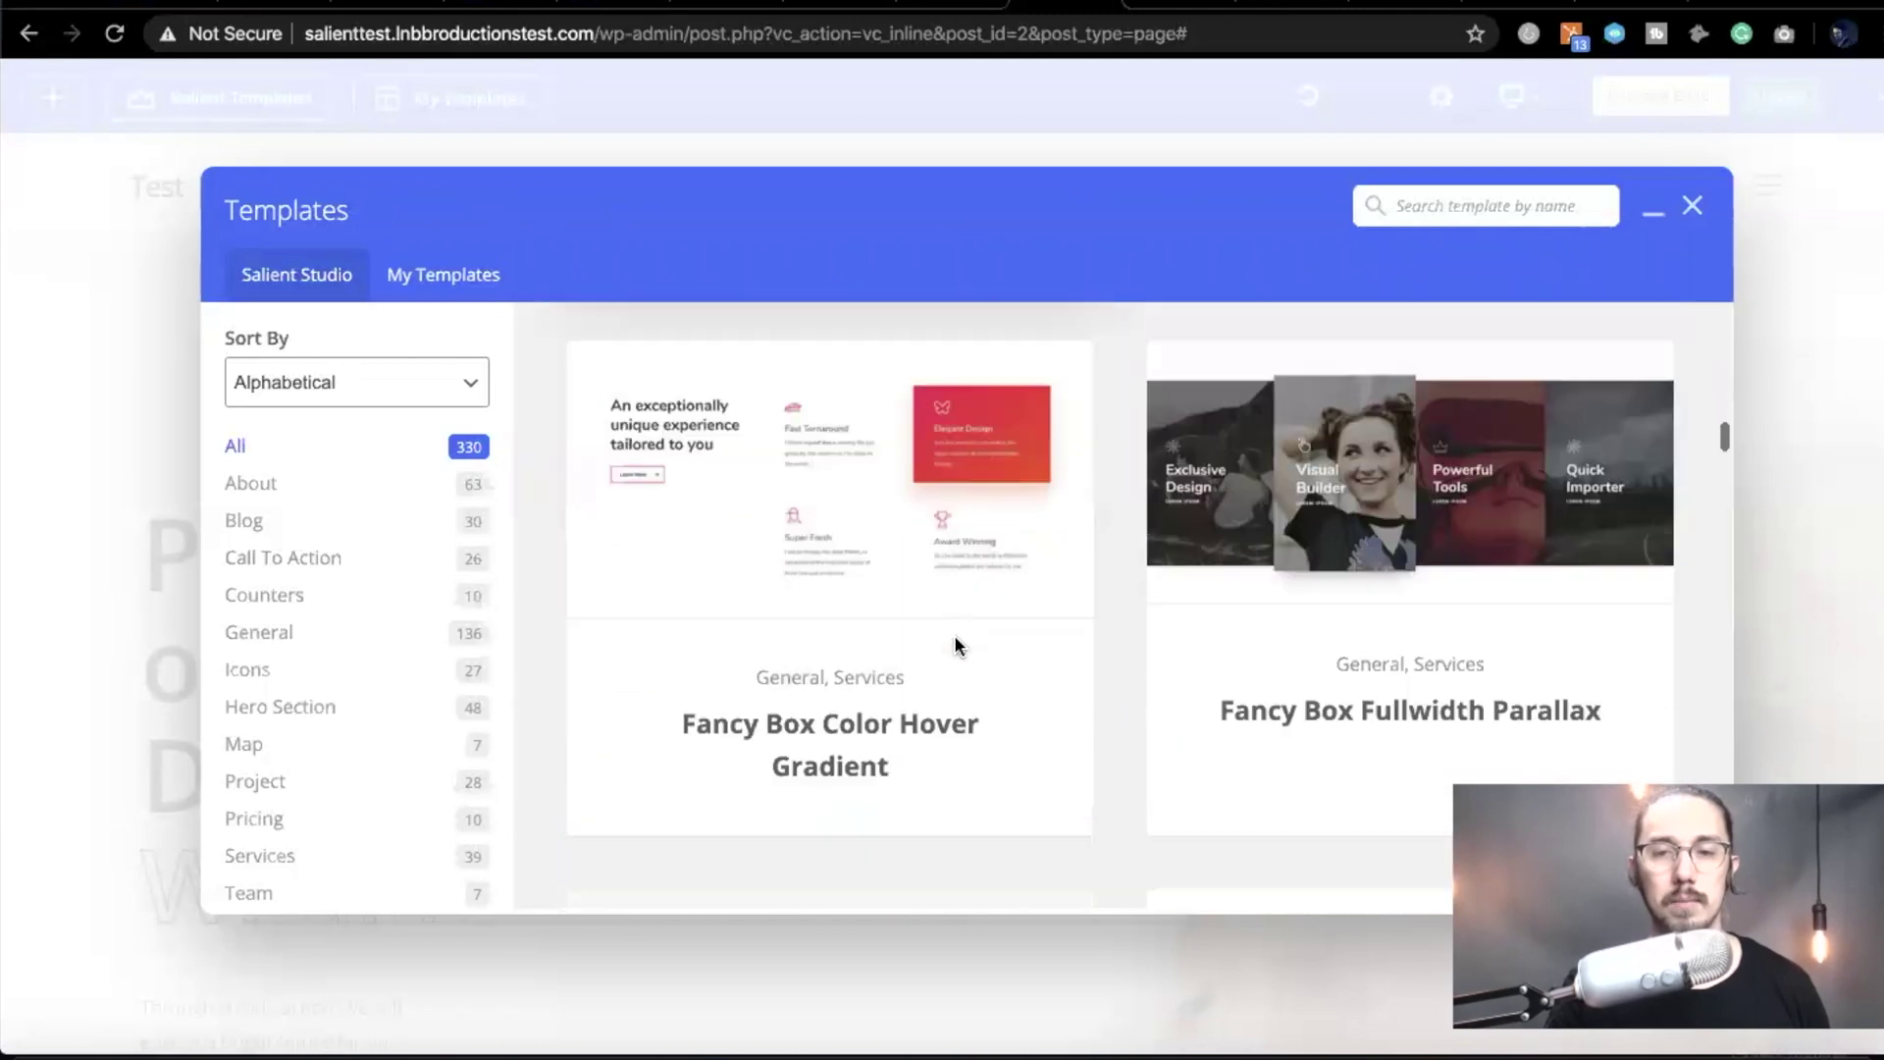
scroll(957, 645, down, 10)
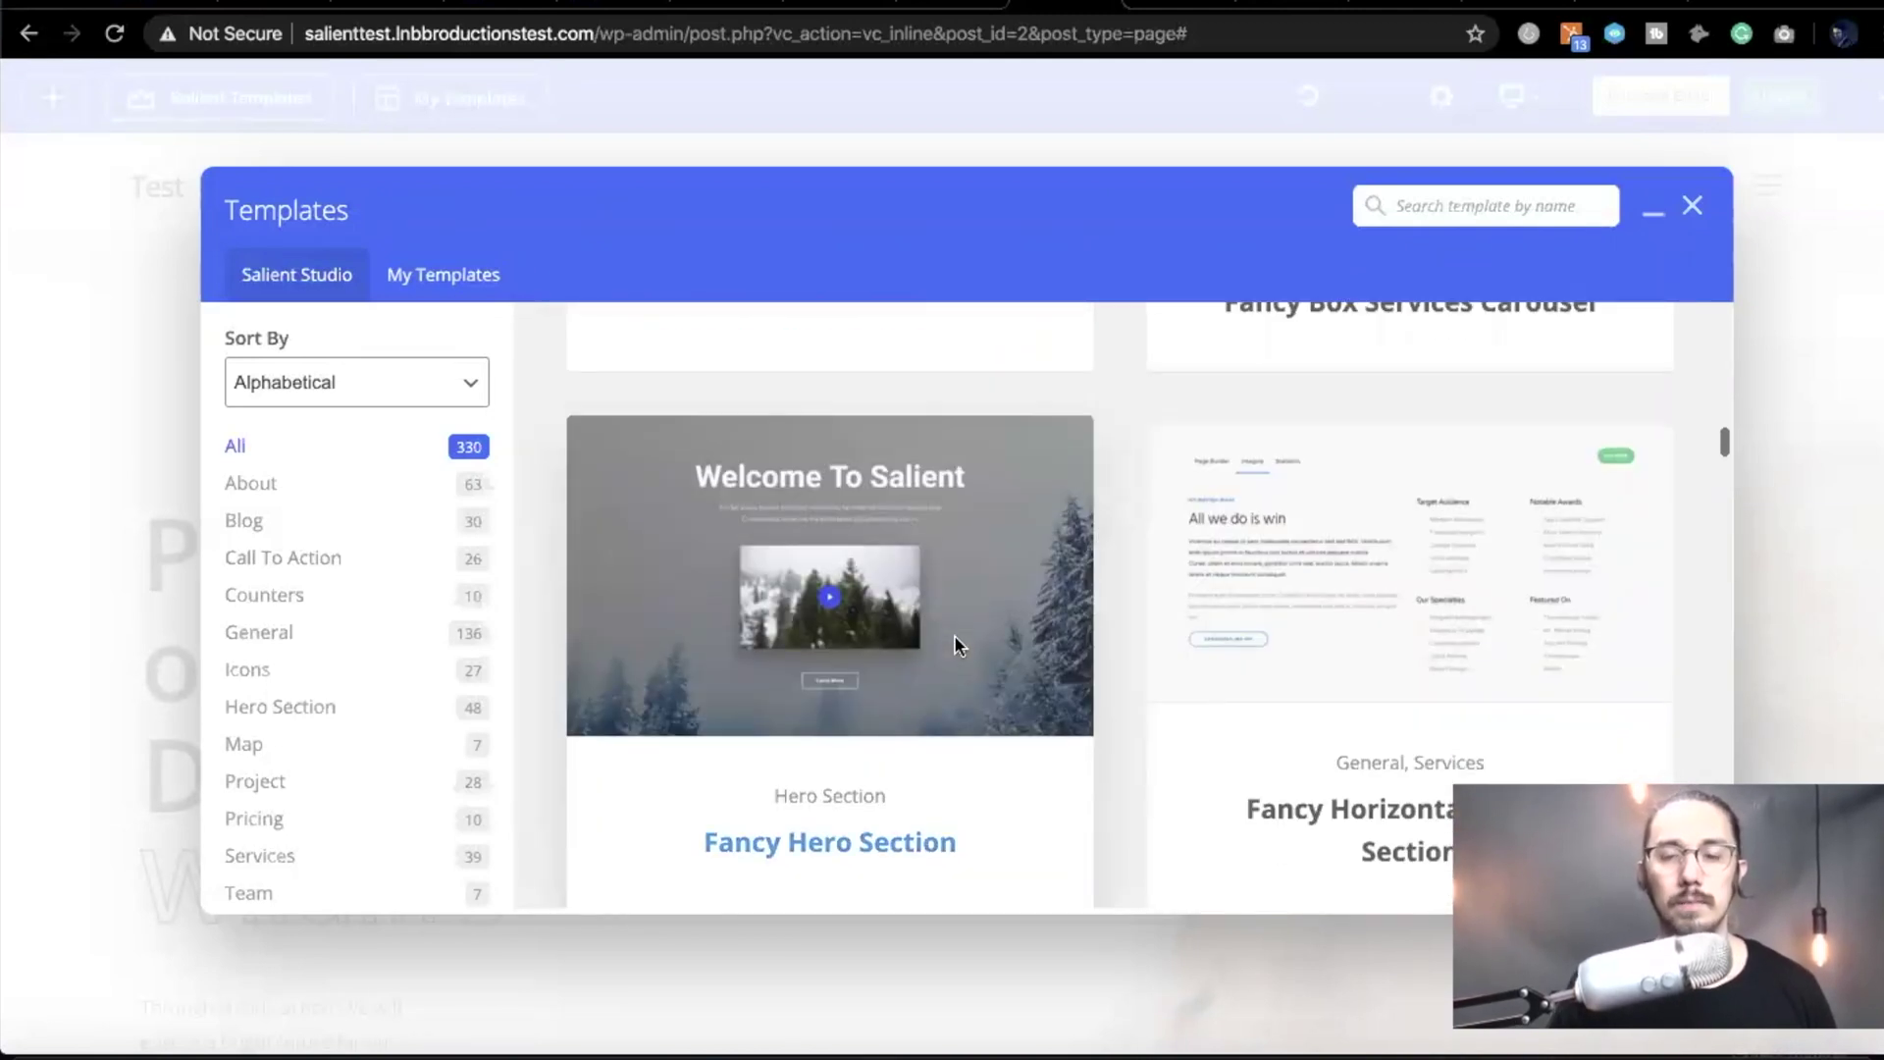
scroll(956, 645, down, 10)
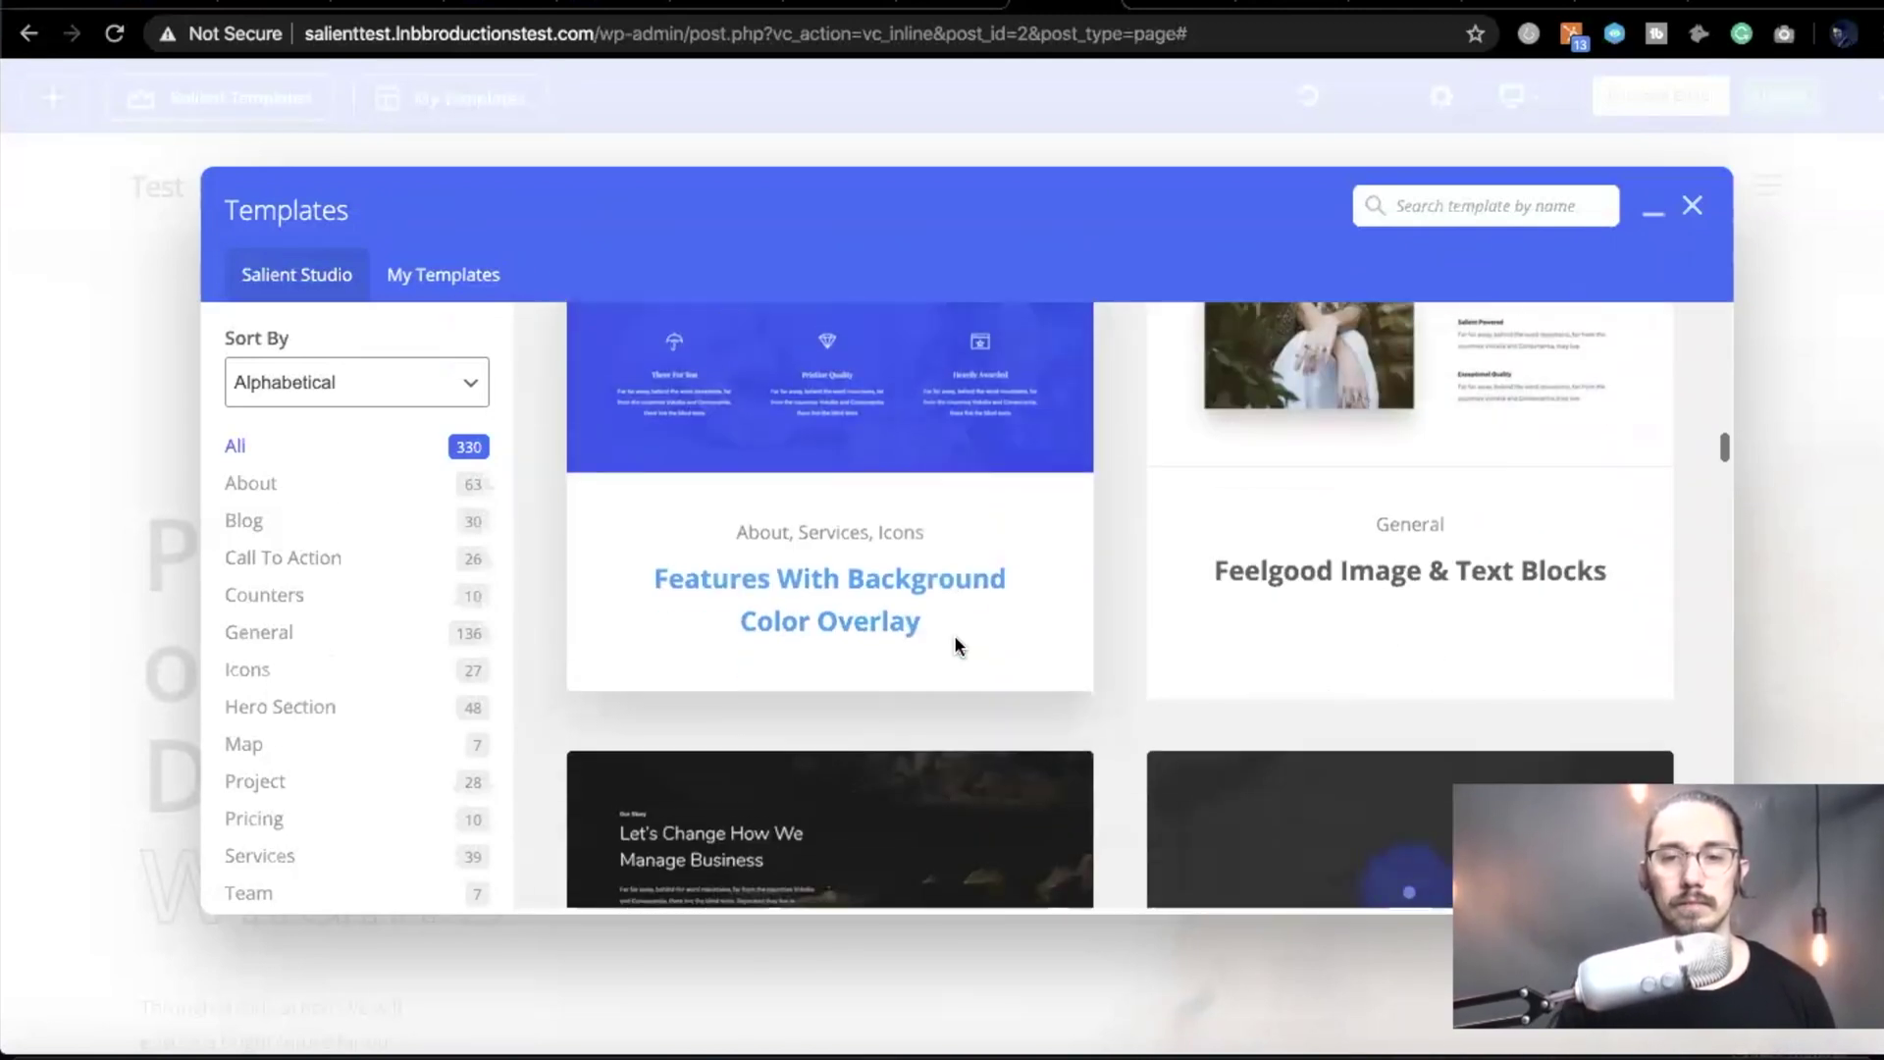
scroll(957, 644, down, 5)
scroll(957, 645, up, 5)
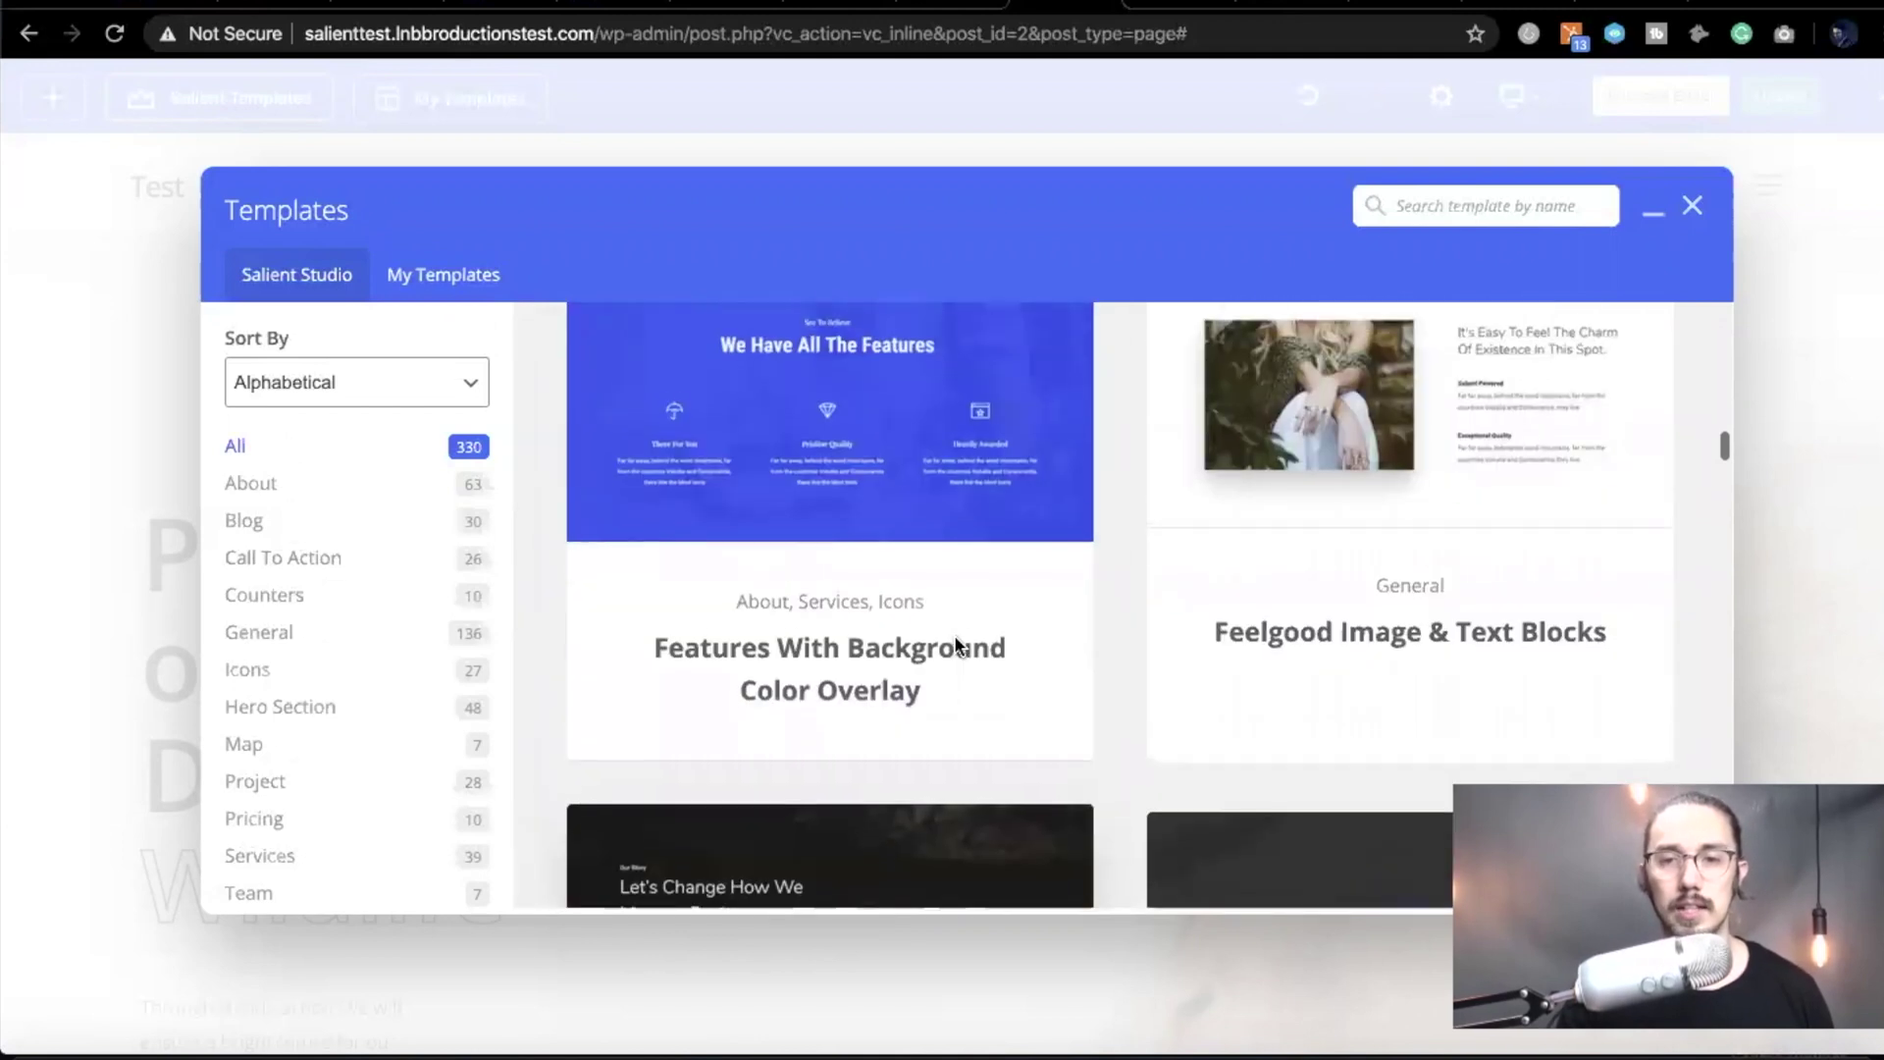
scroll(956, 645, down, 10)
scroll(957, 645, up, 20)
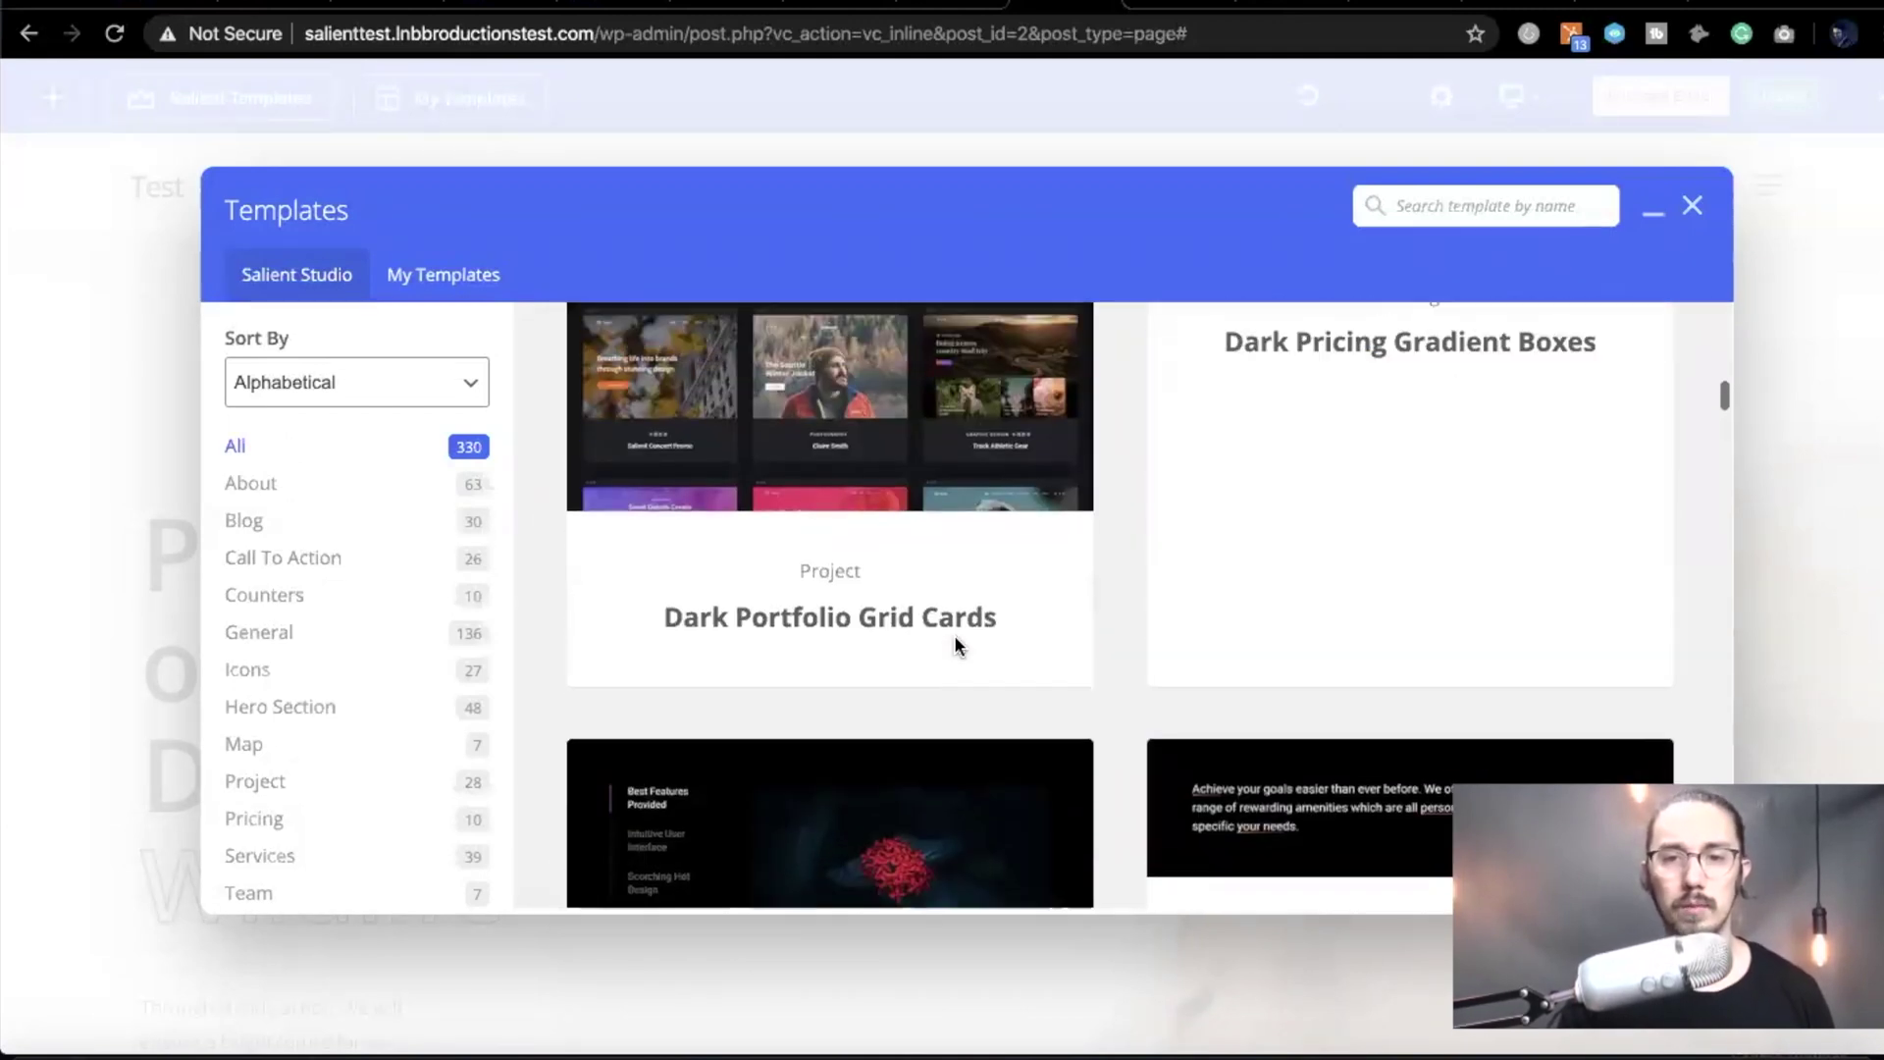
scroll(956, 644, up, 15)
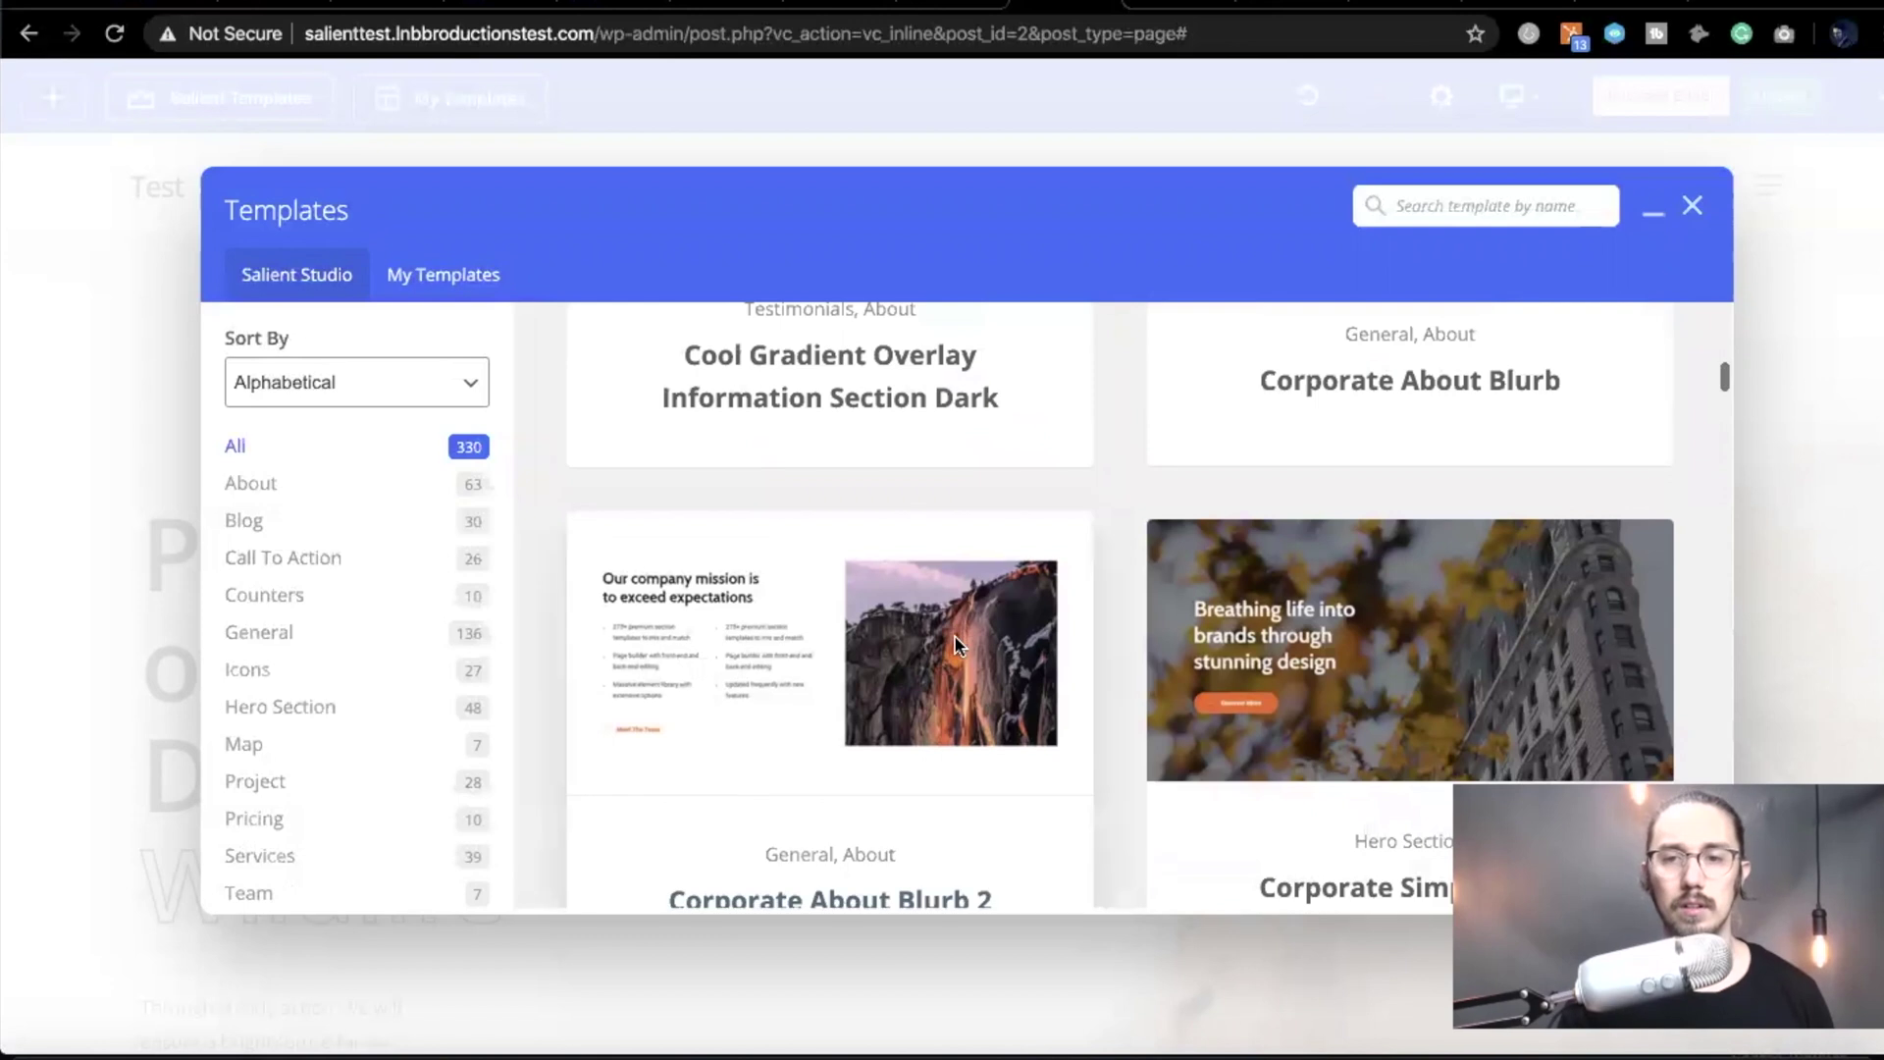
scroll(957, 644, up, 10)
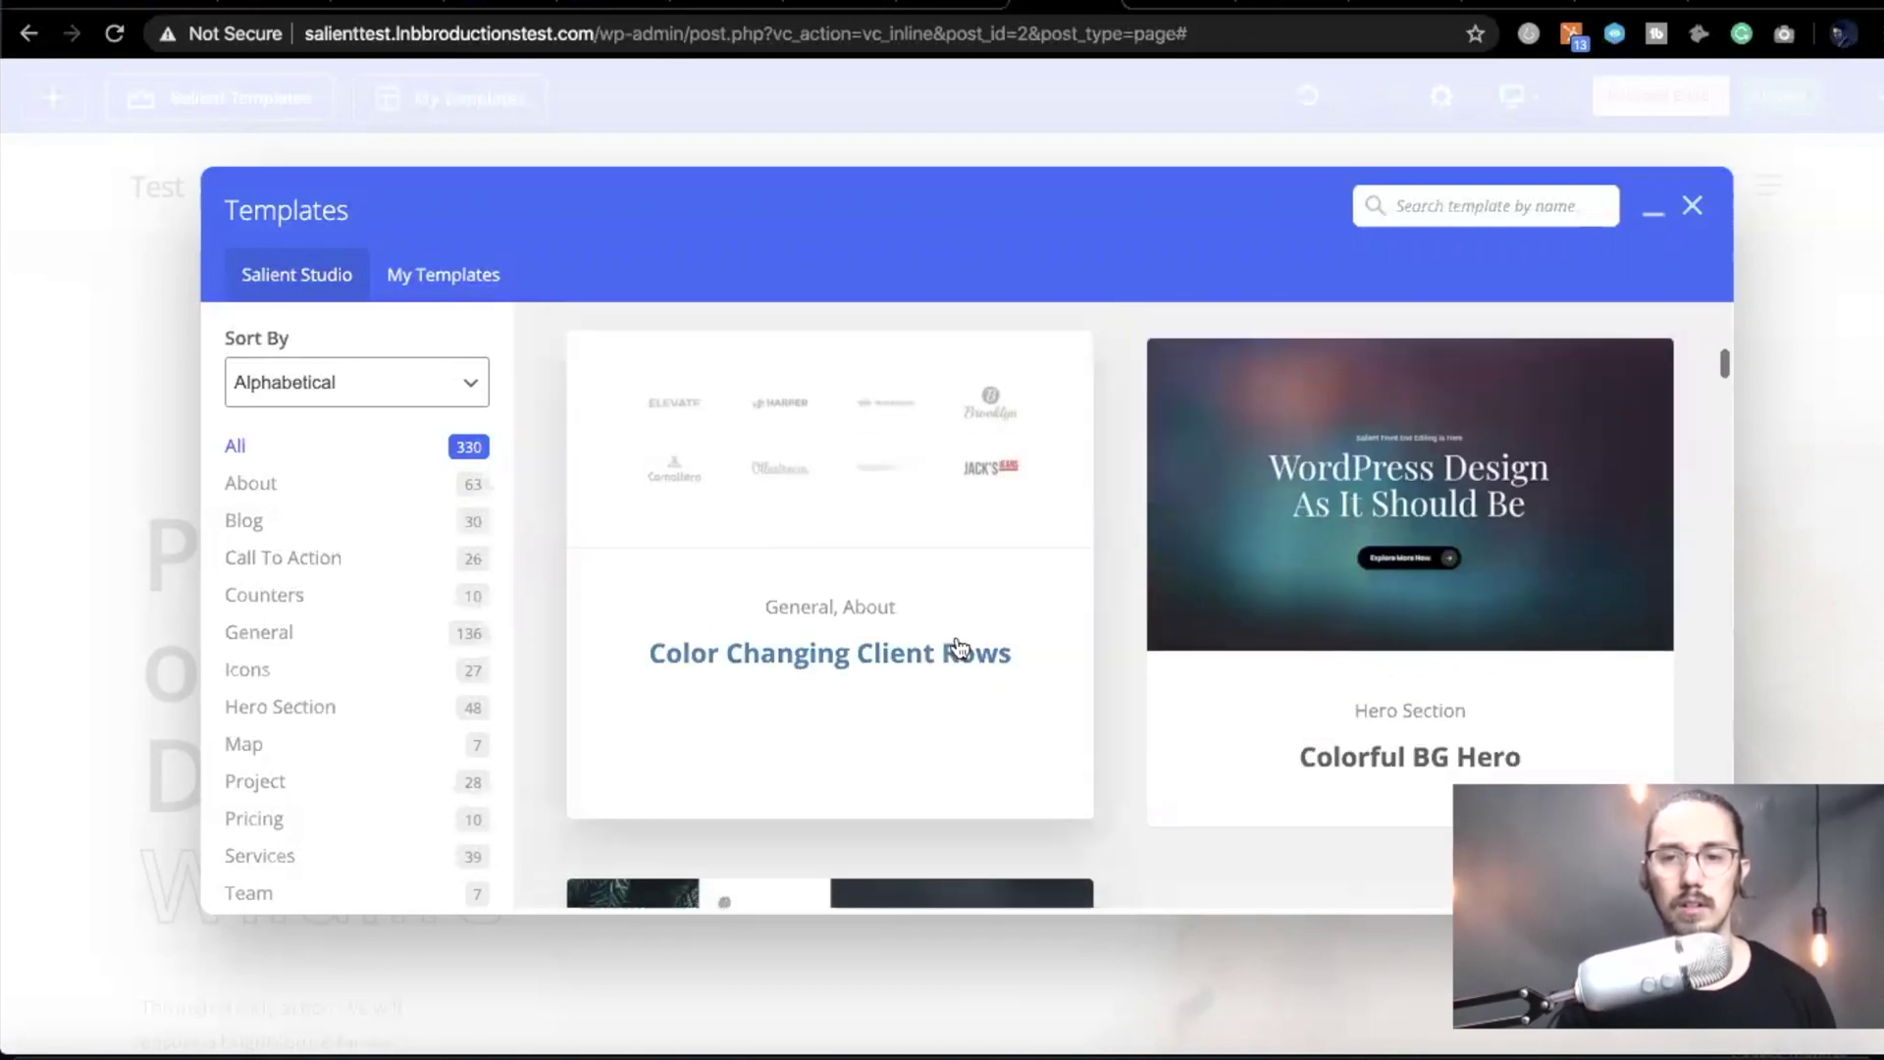
scroll(957, 645, up, 10)
scroll(956, 645, down, 2)
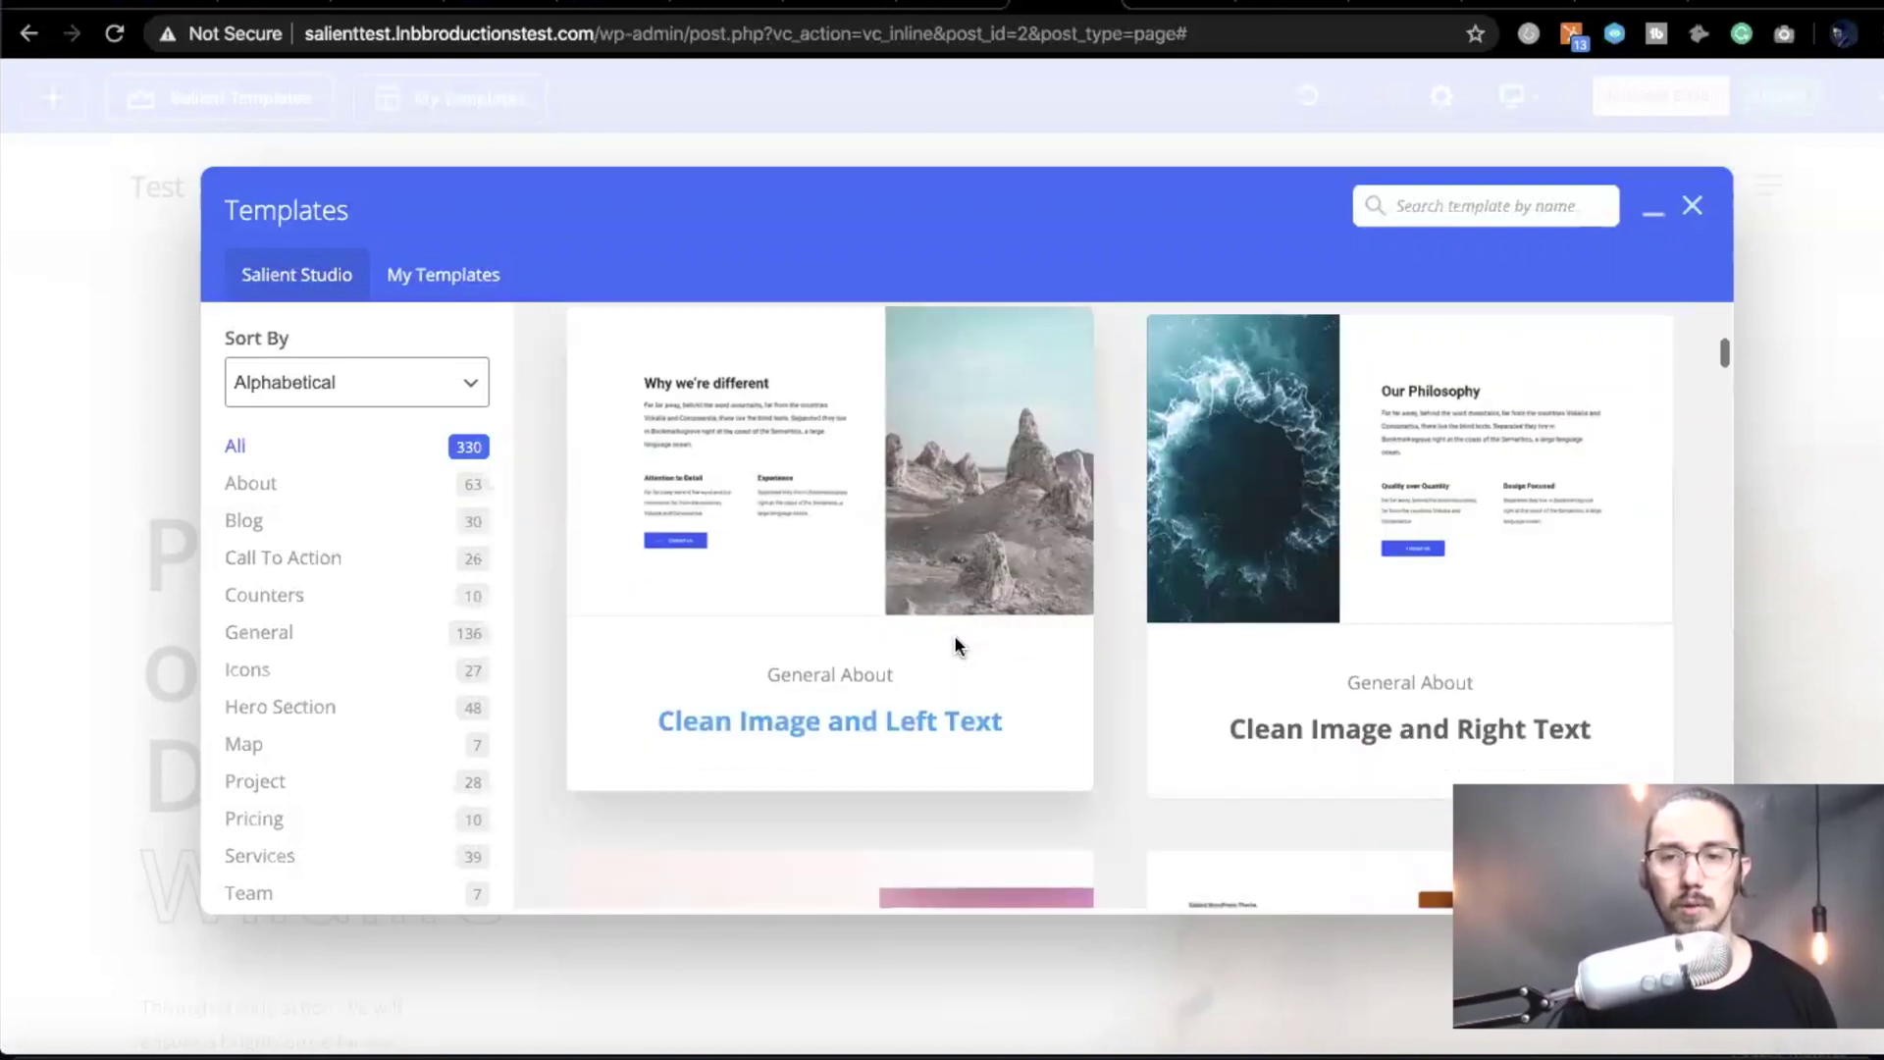
- Close the template library and return to the Test page
click(1295, 725)
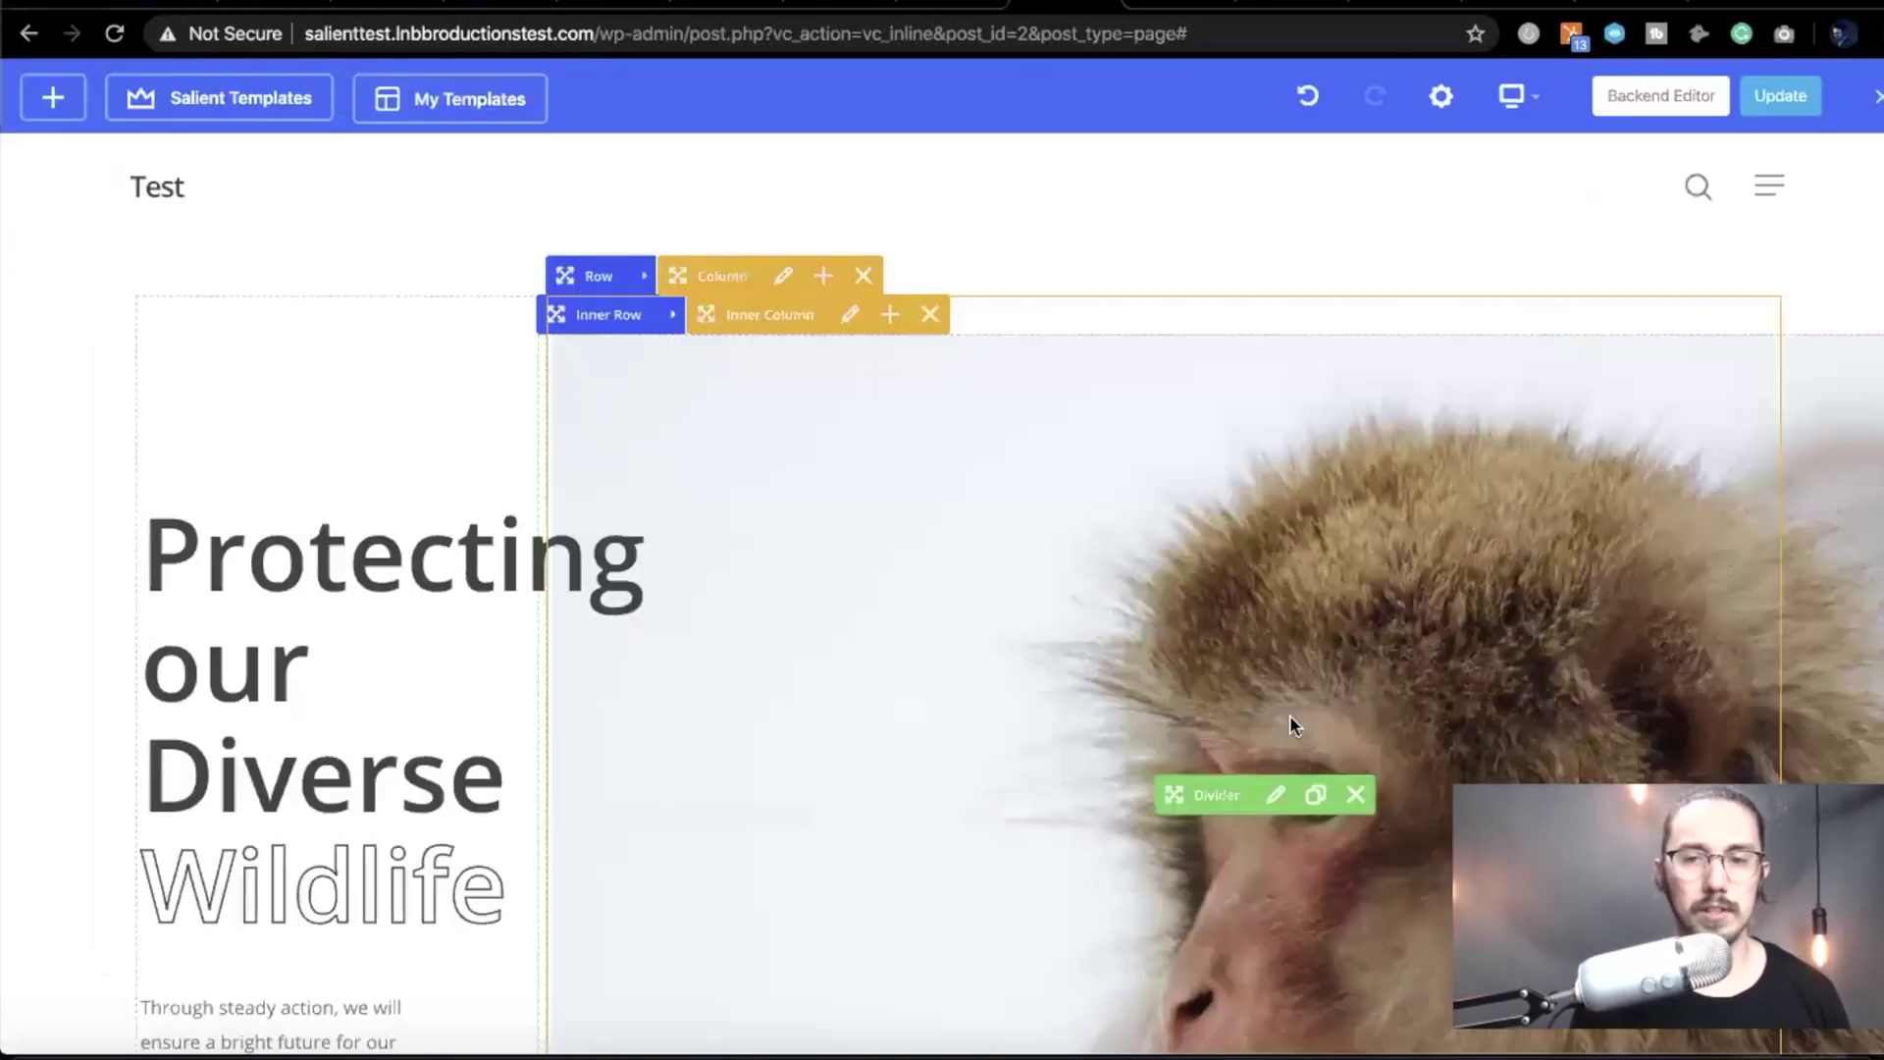
scroll(337, 491, up, 12)
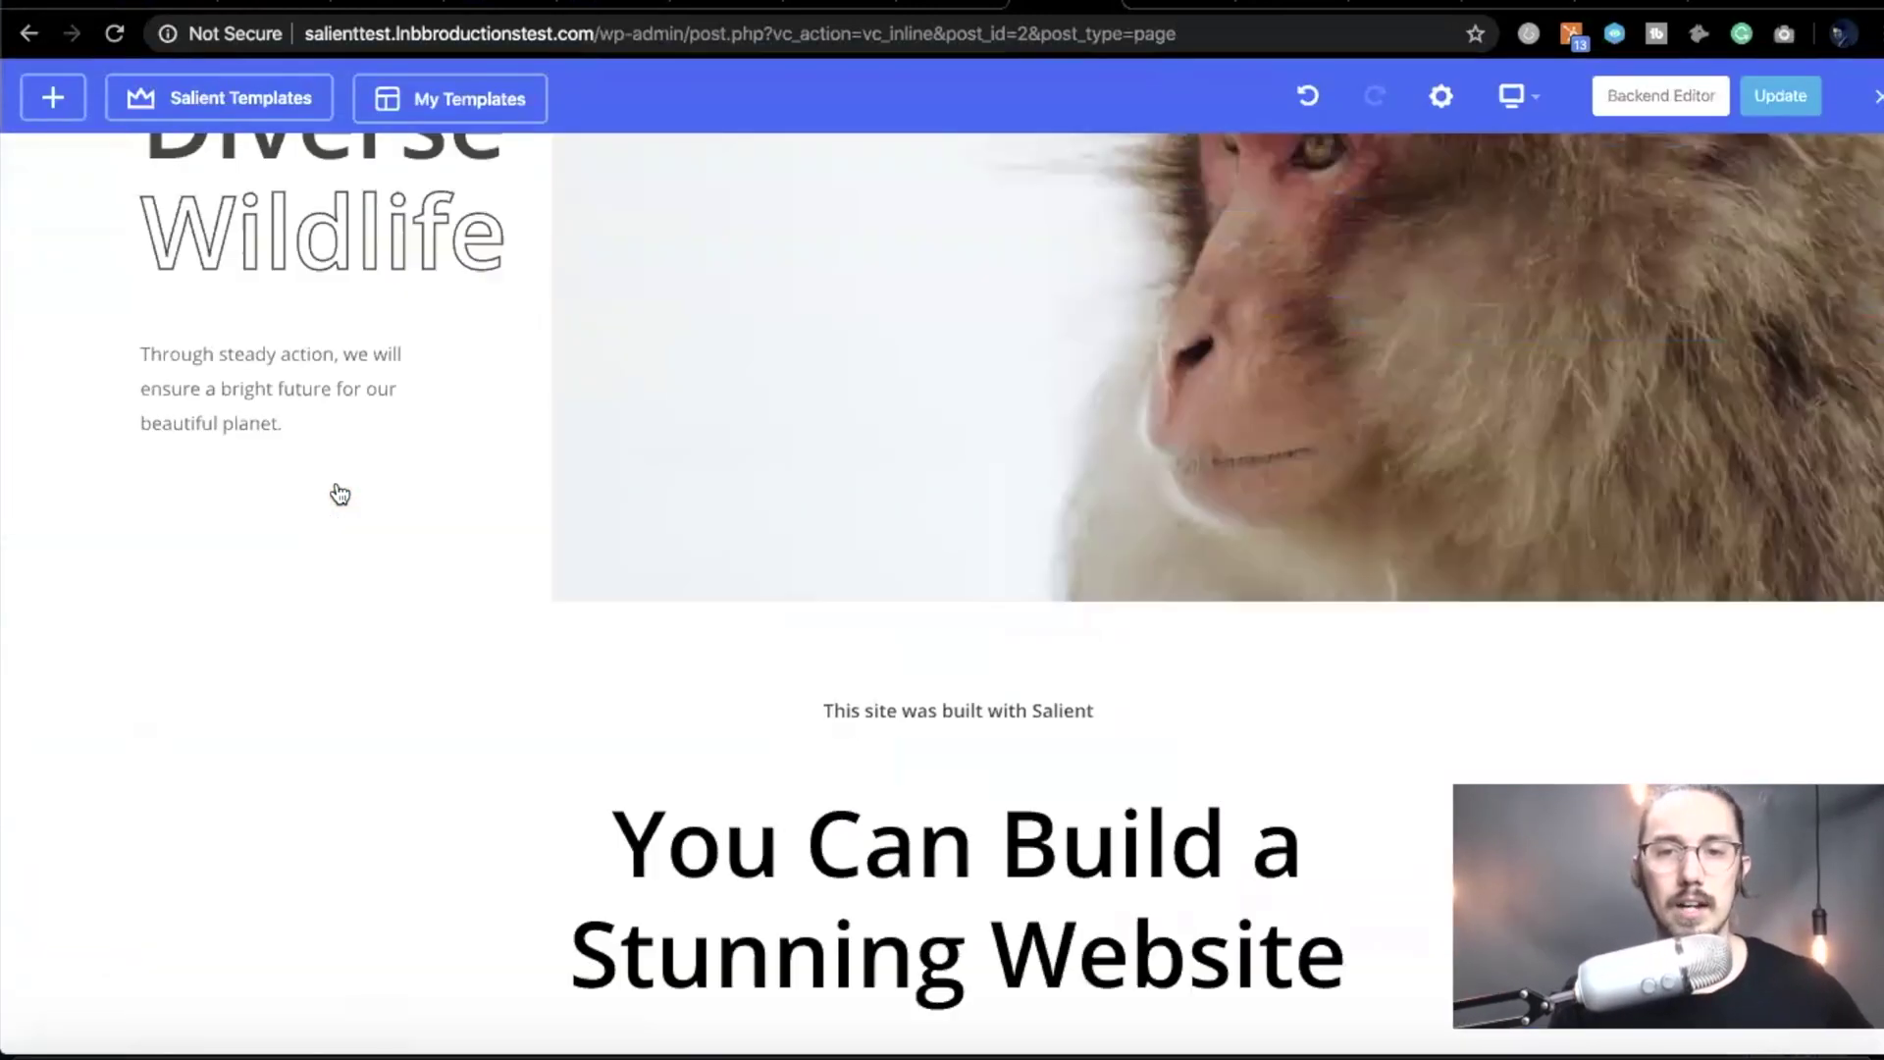
scroll(338, 479, down, 10)
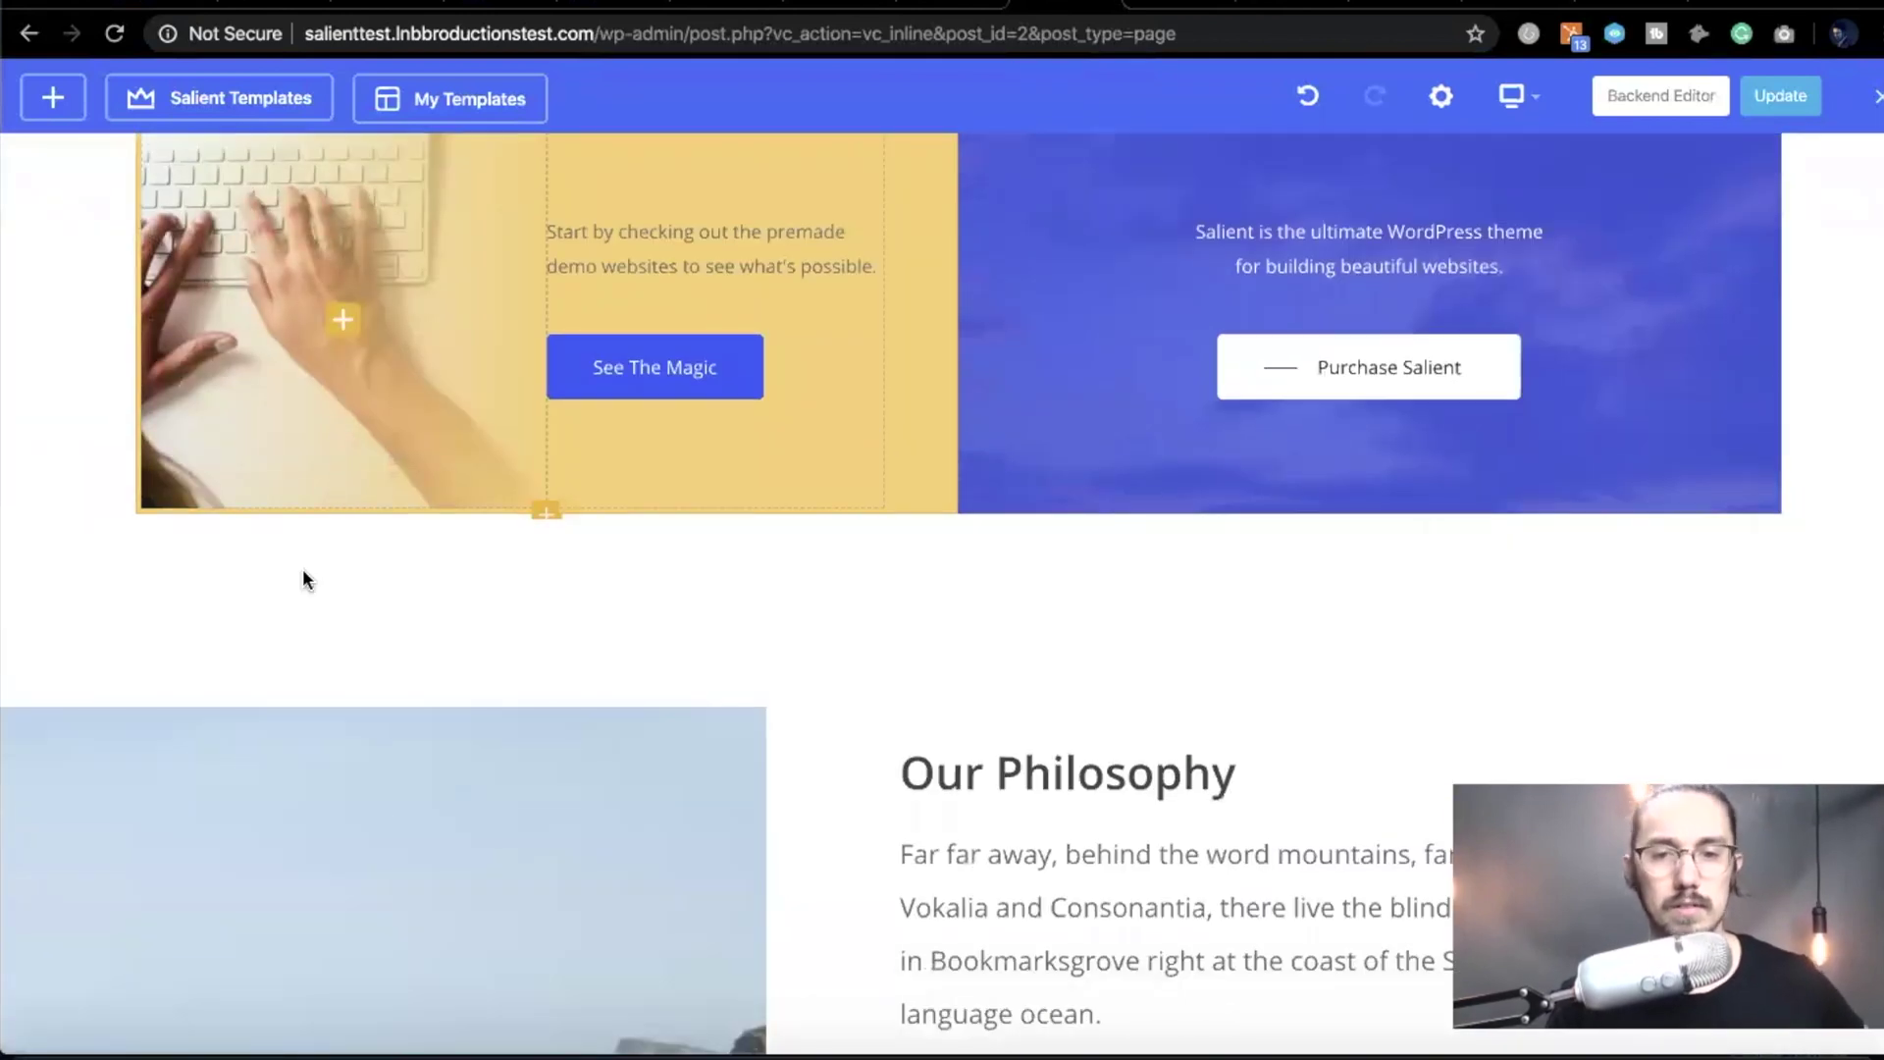
- Drag rows so Our Philosophy sits above the 'You Can Build a Stunning Website' block
mouse_move(50, 580)
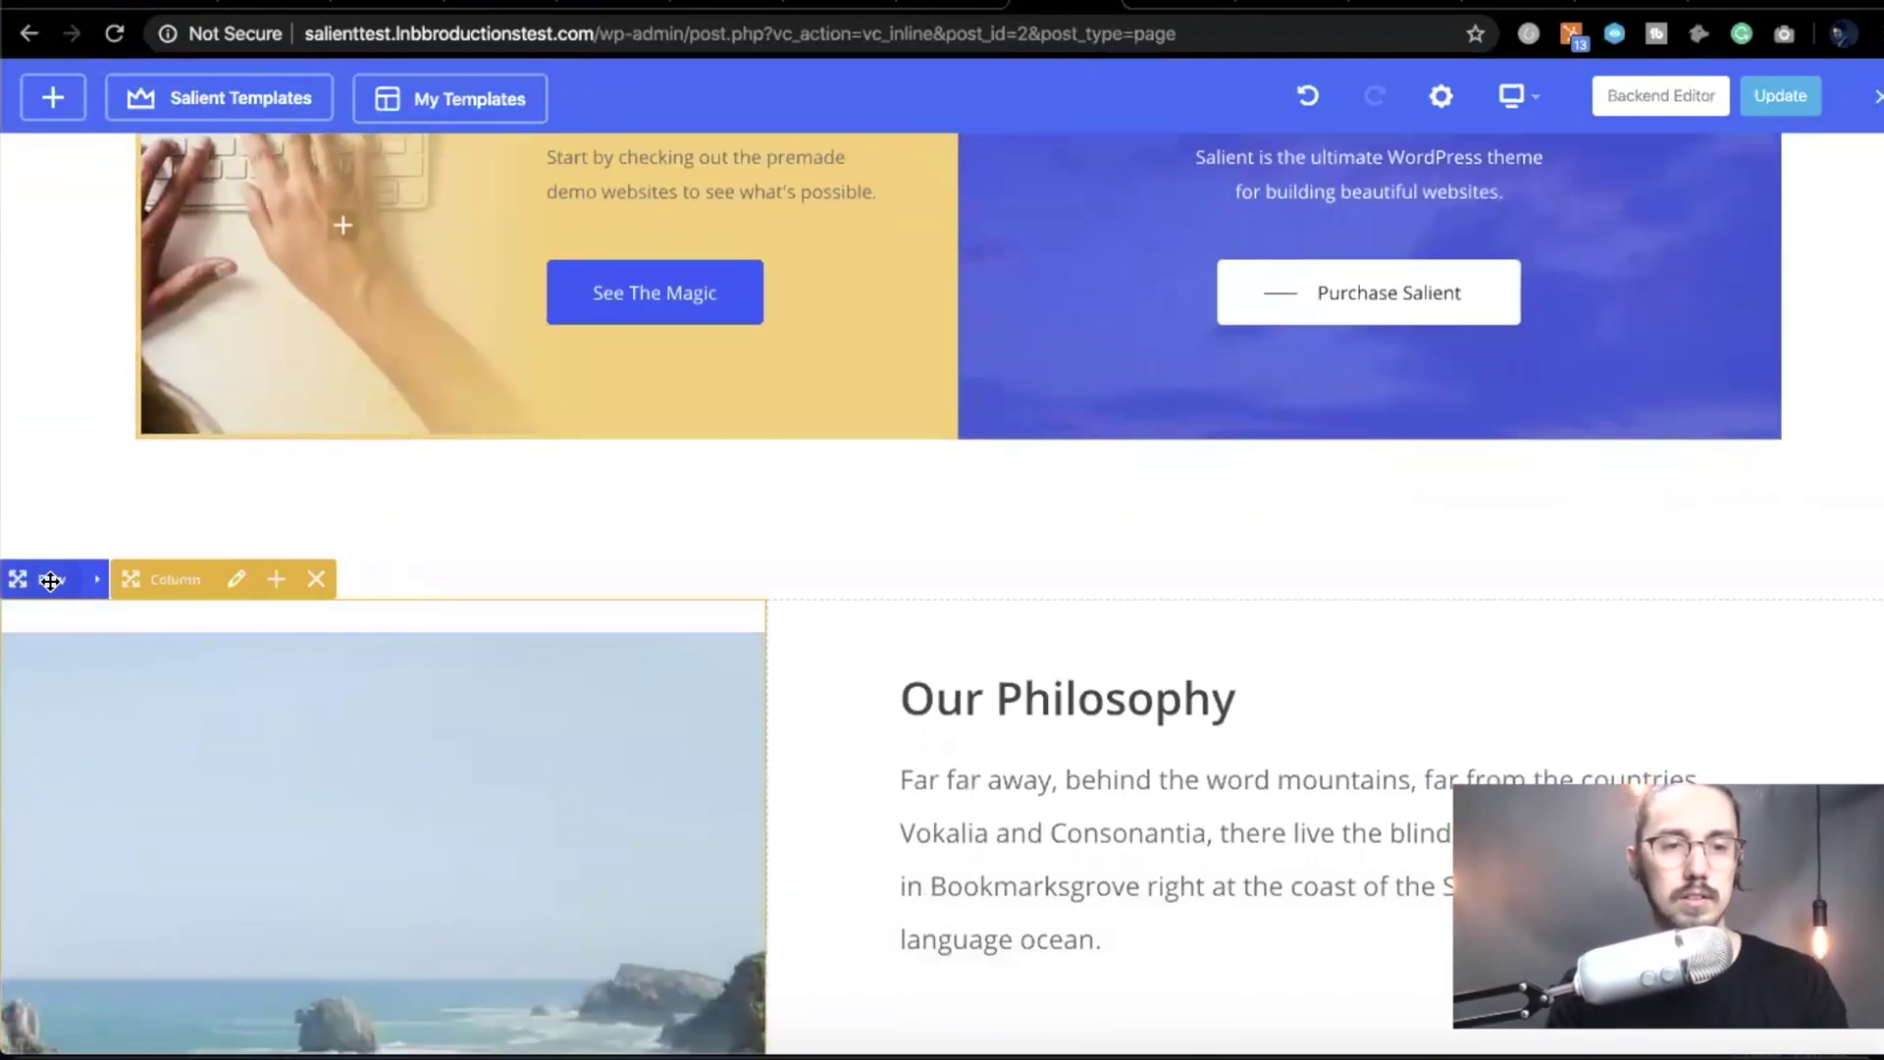
drag(50, 580, 190, 567)
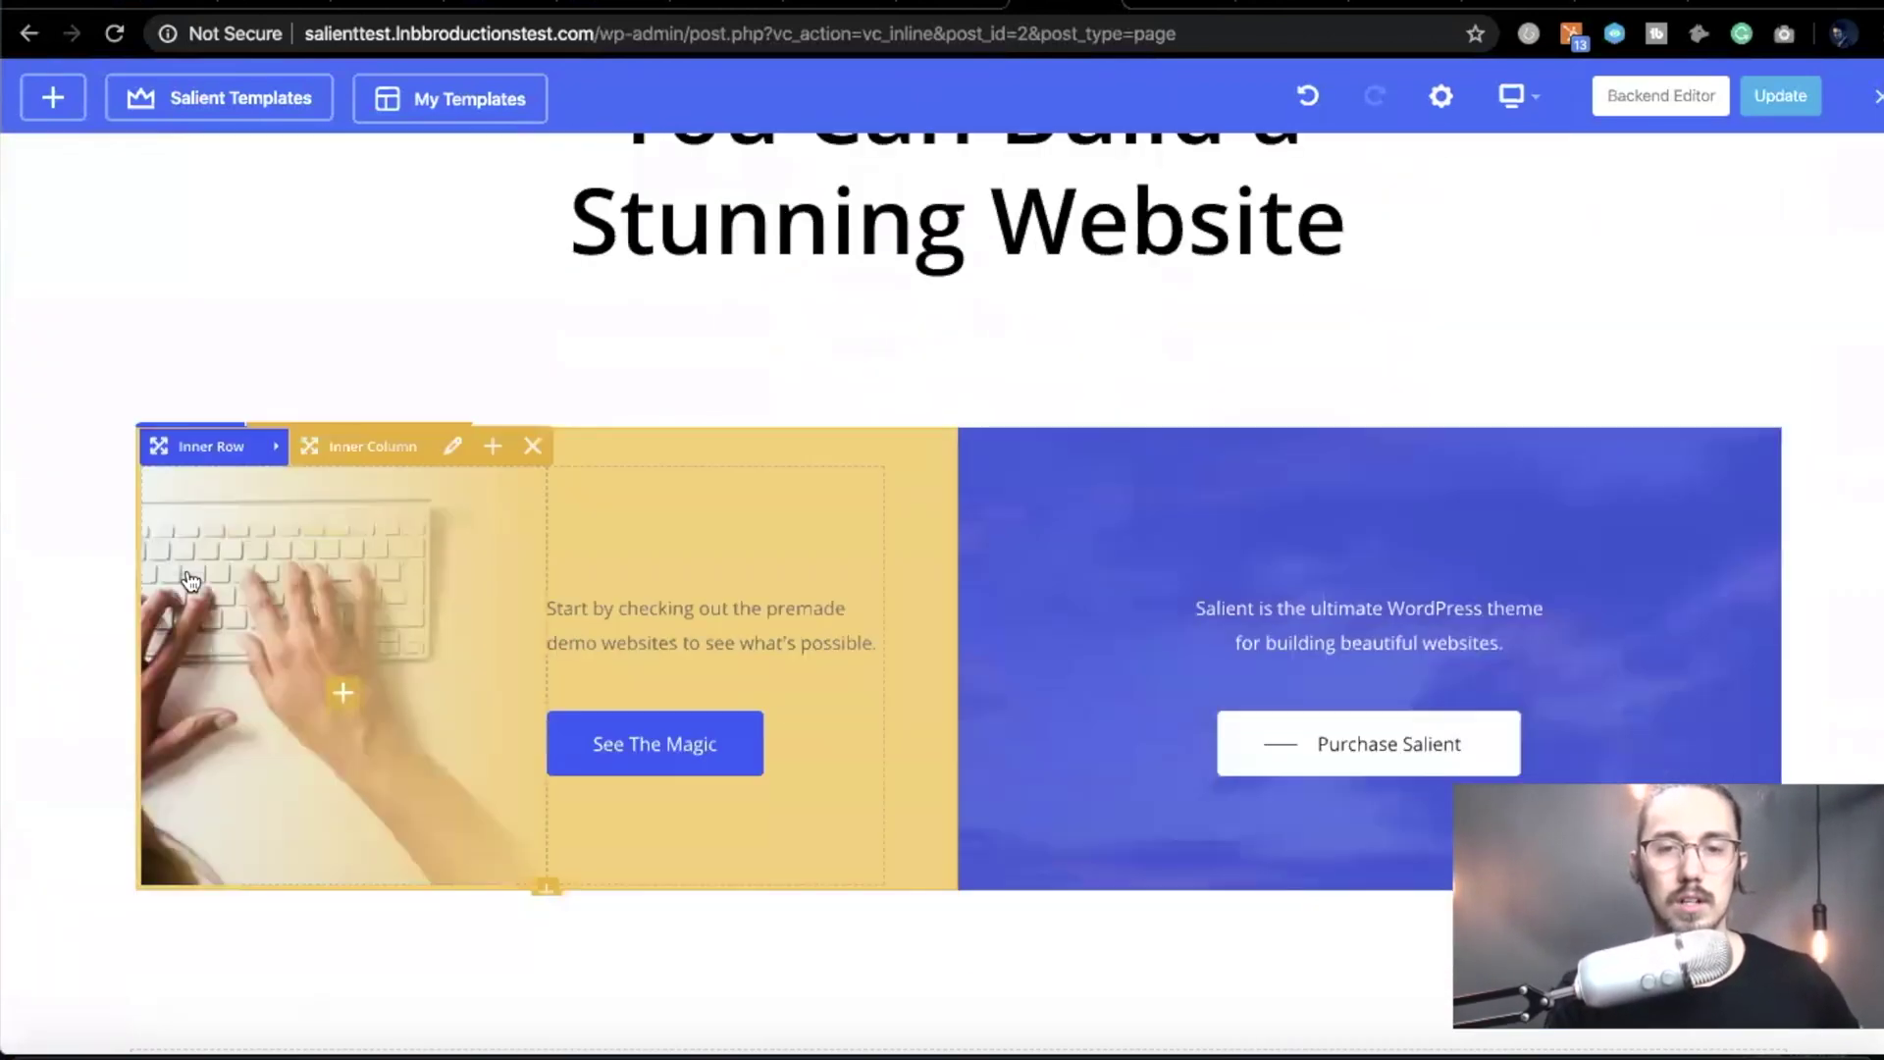
scroll(186, 568, up, 10)
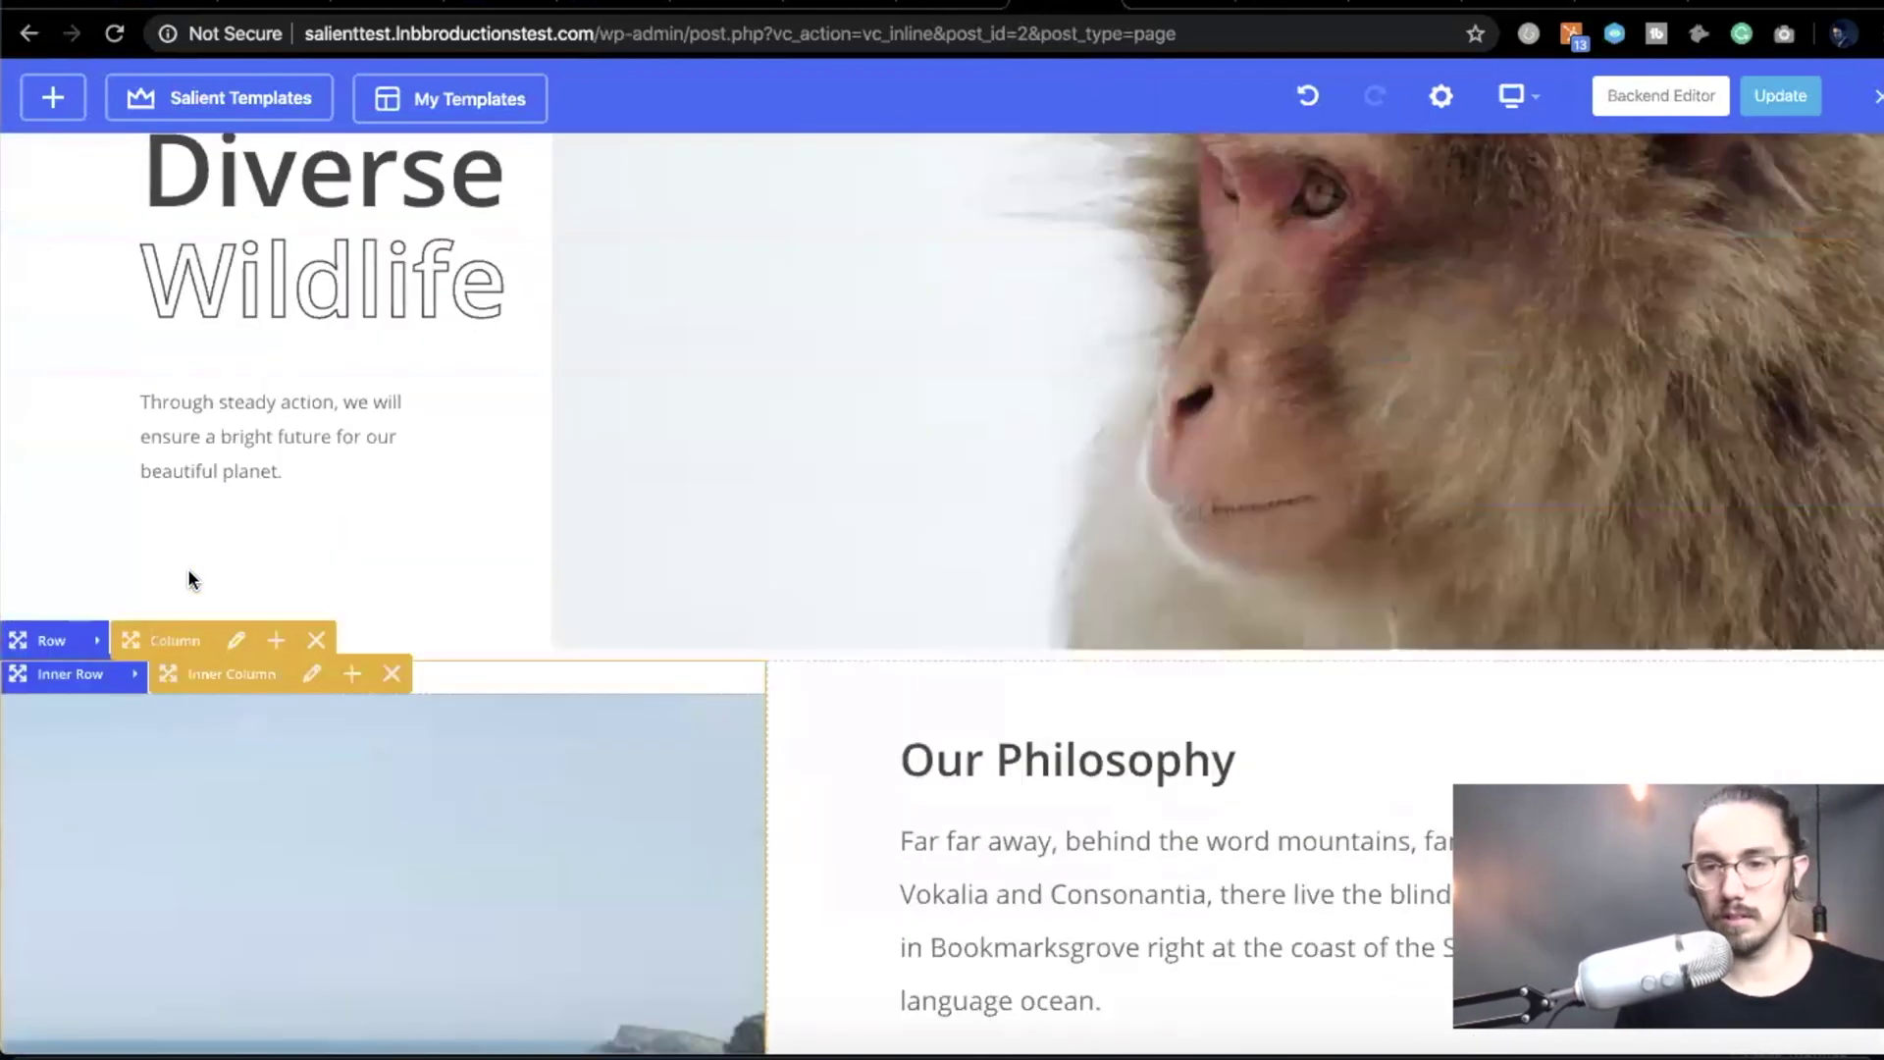
drag(188, 570, 809, 691)
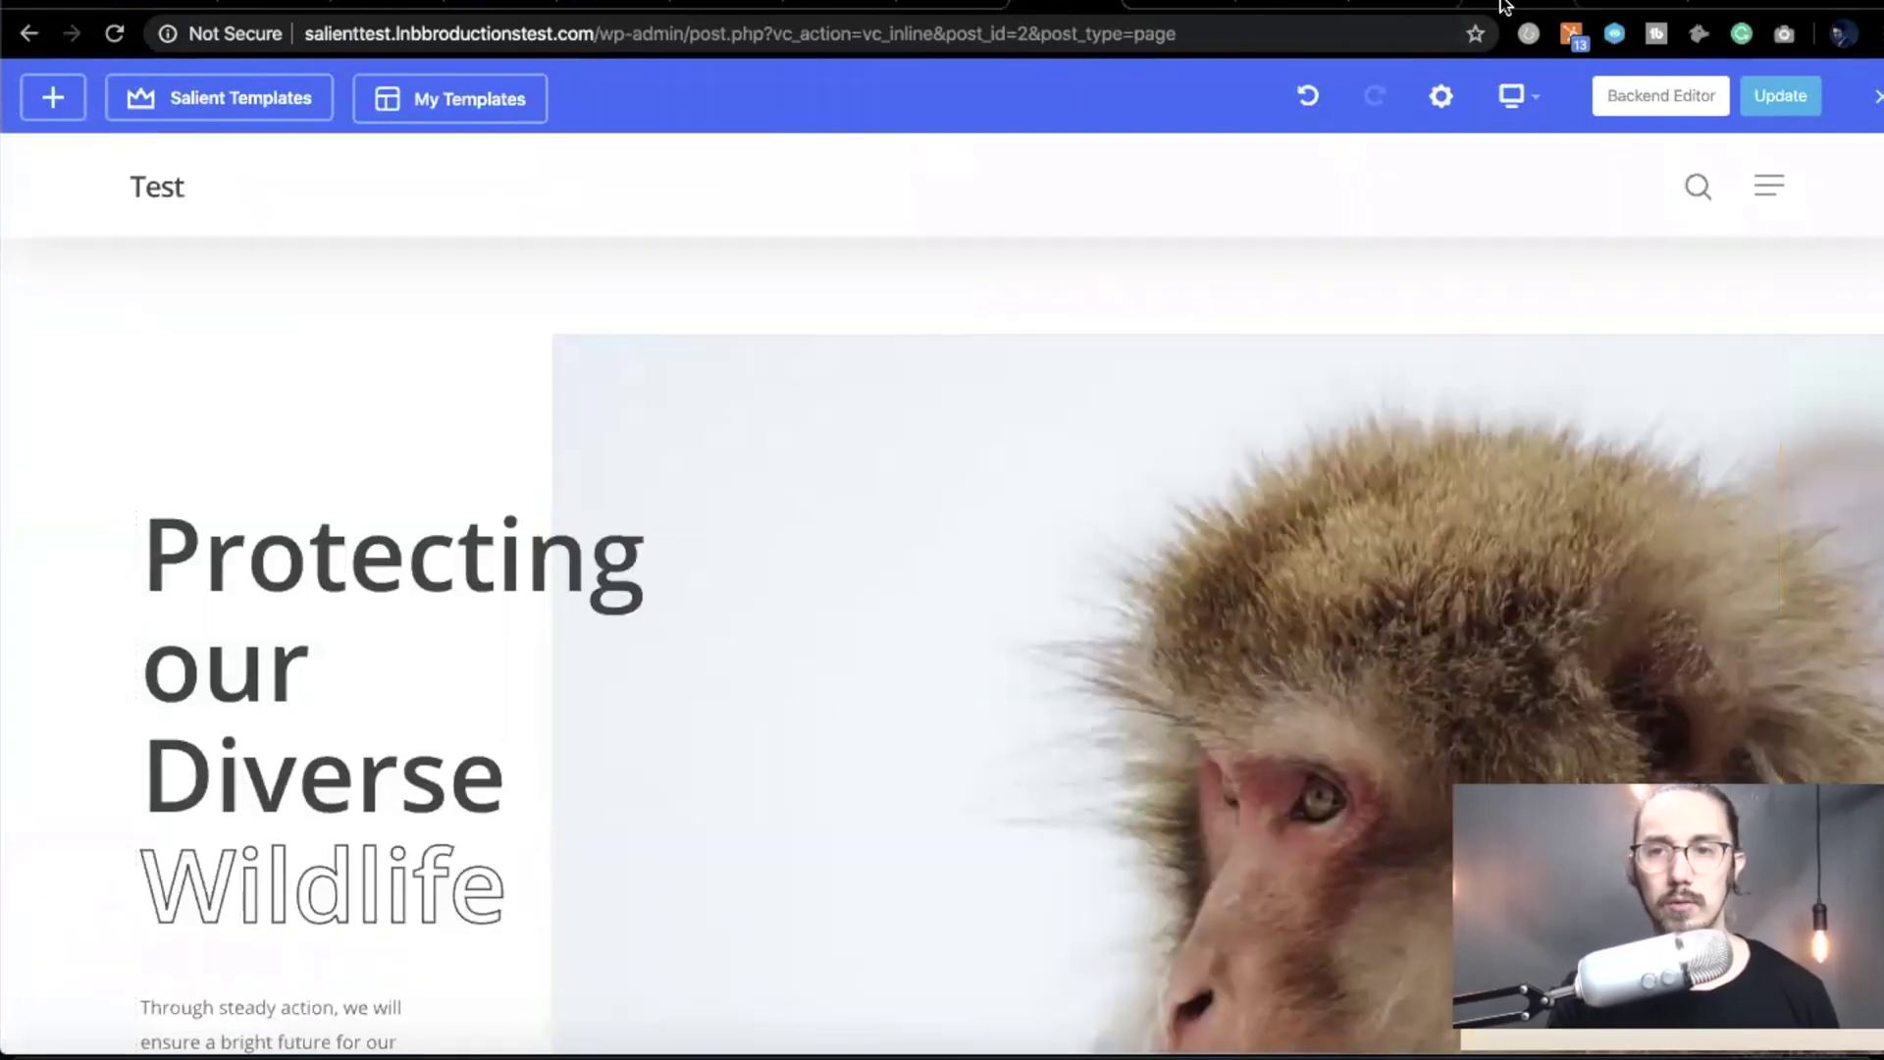
click(1506, 8)
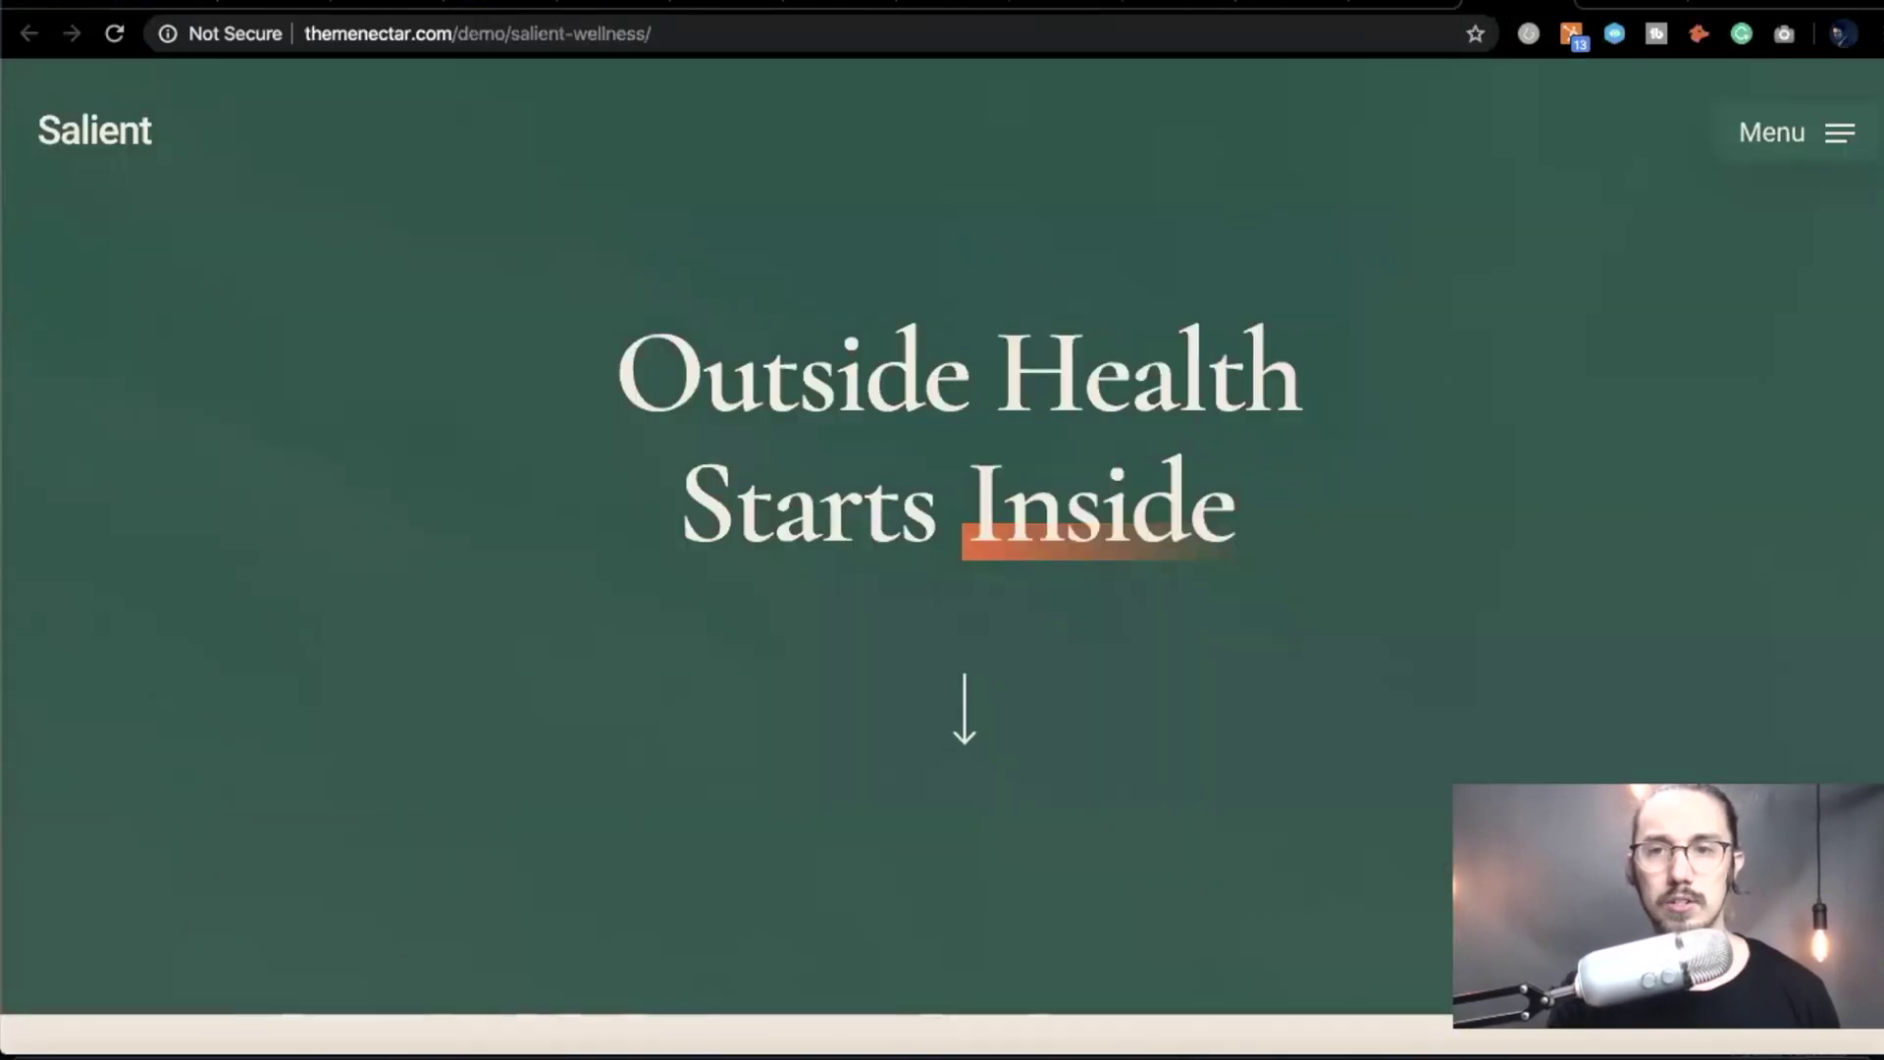
click(1716, 4)
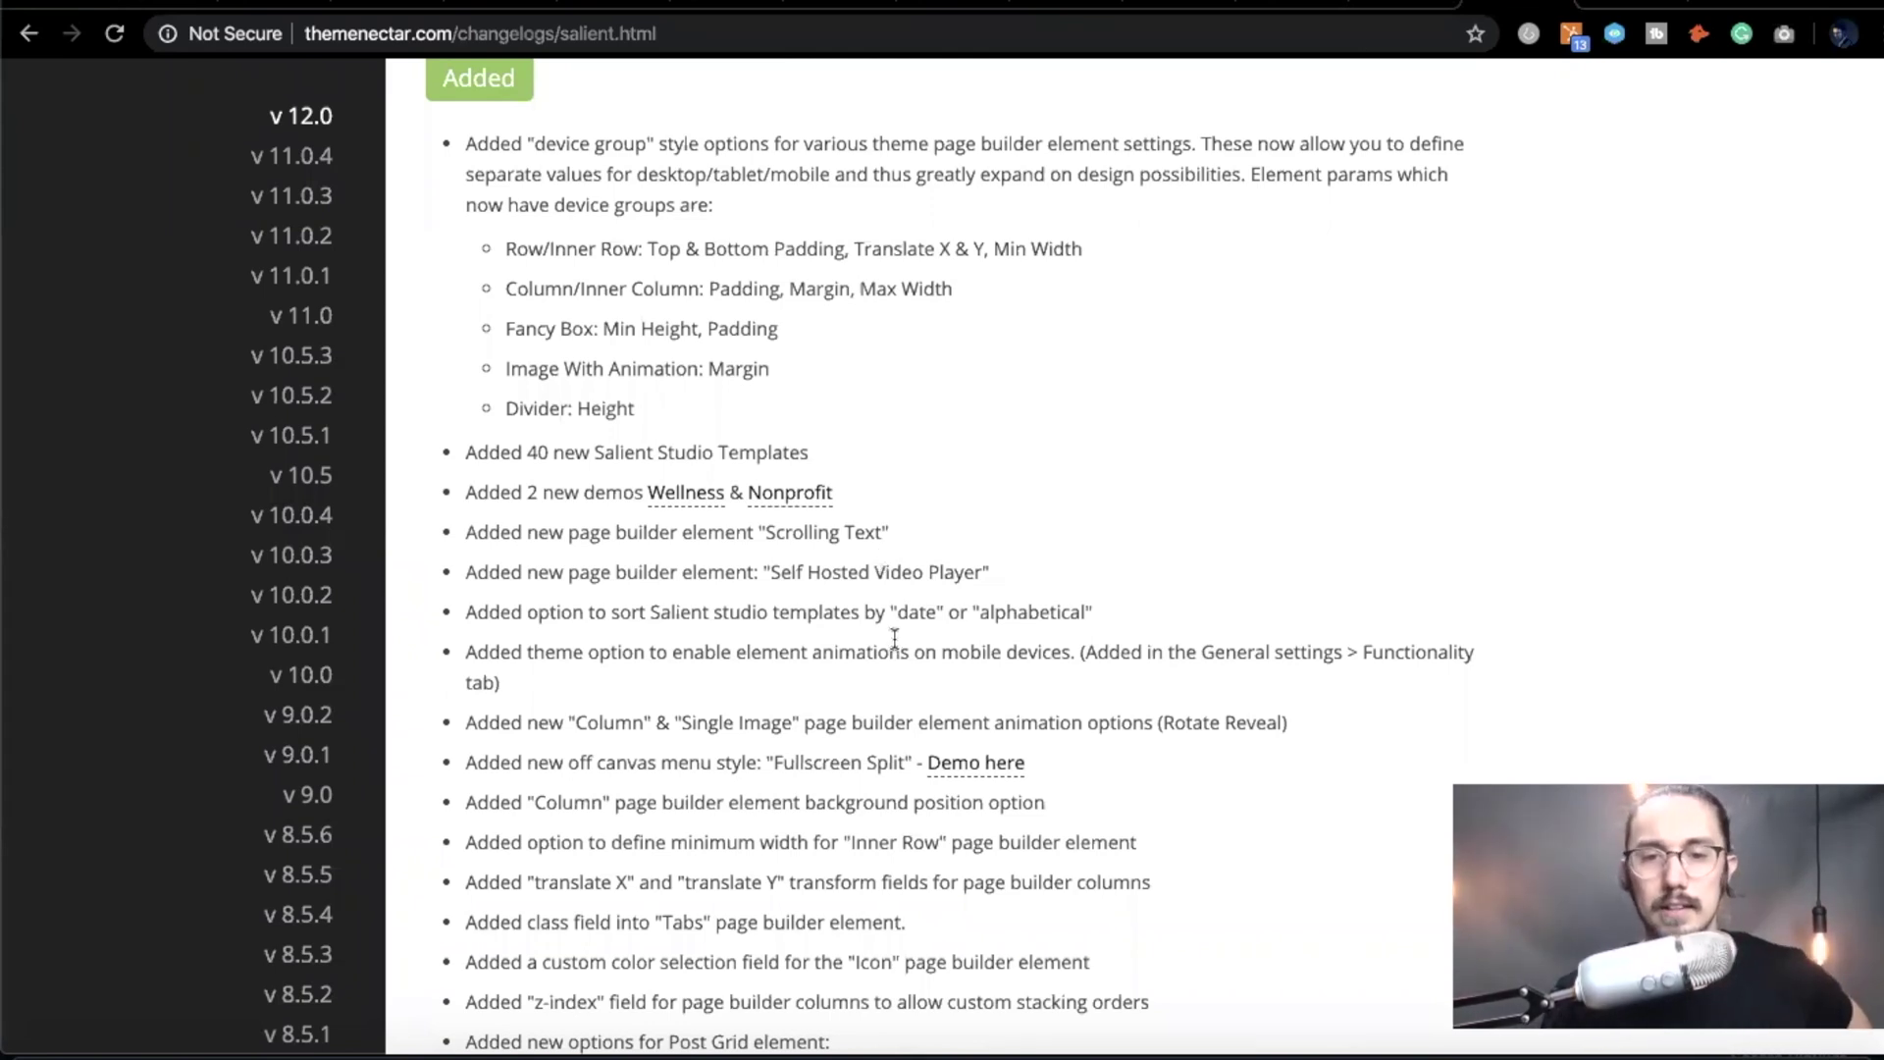
scroll(894, 639, down, 1)
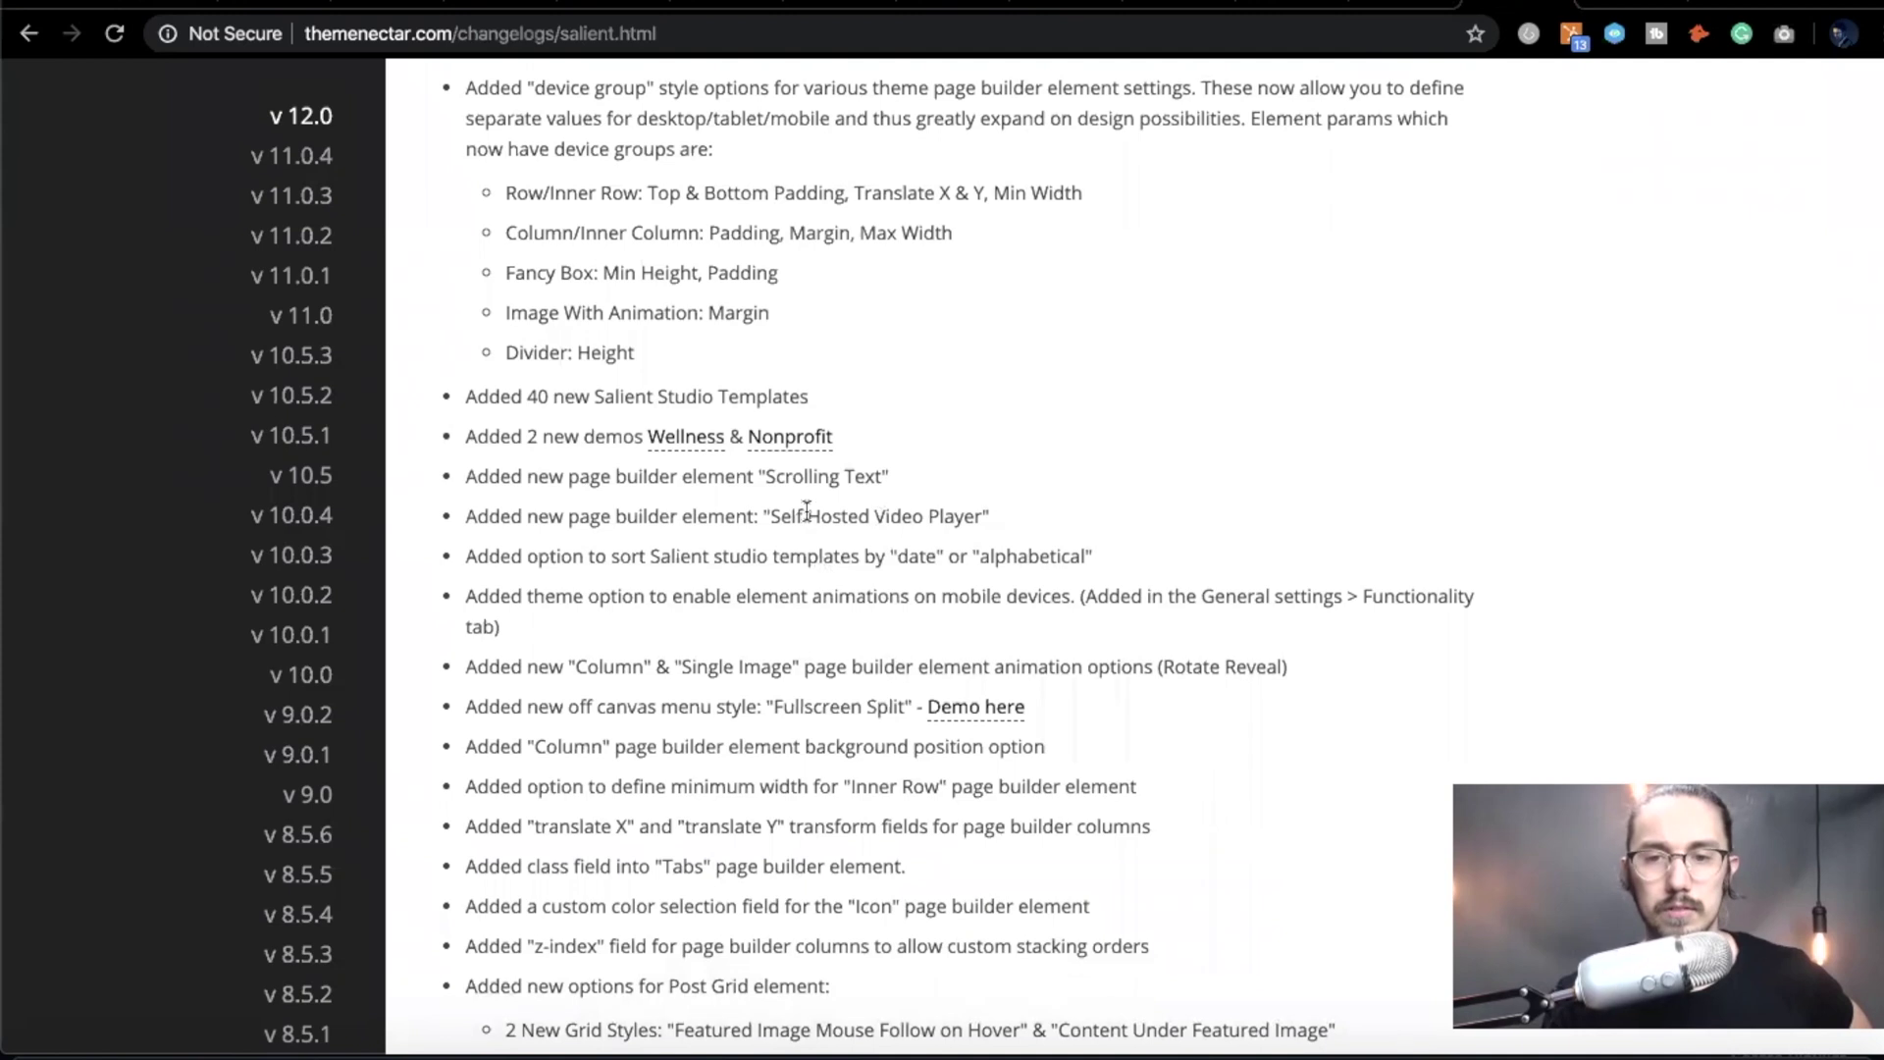
scroll(804, 512, down, 1)
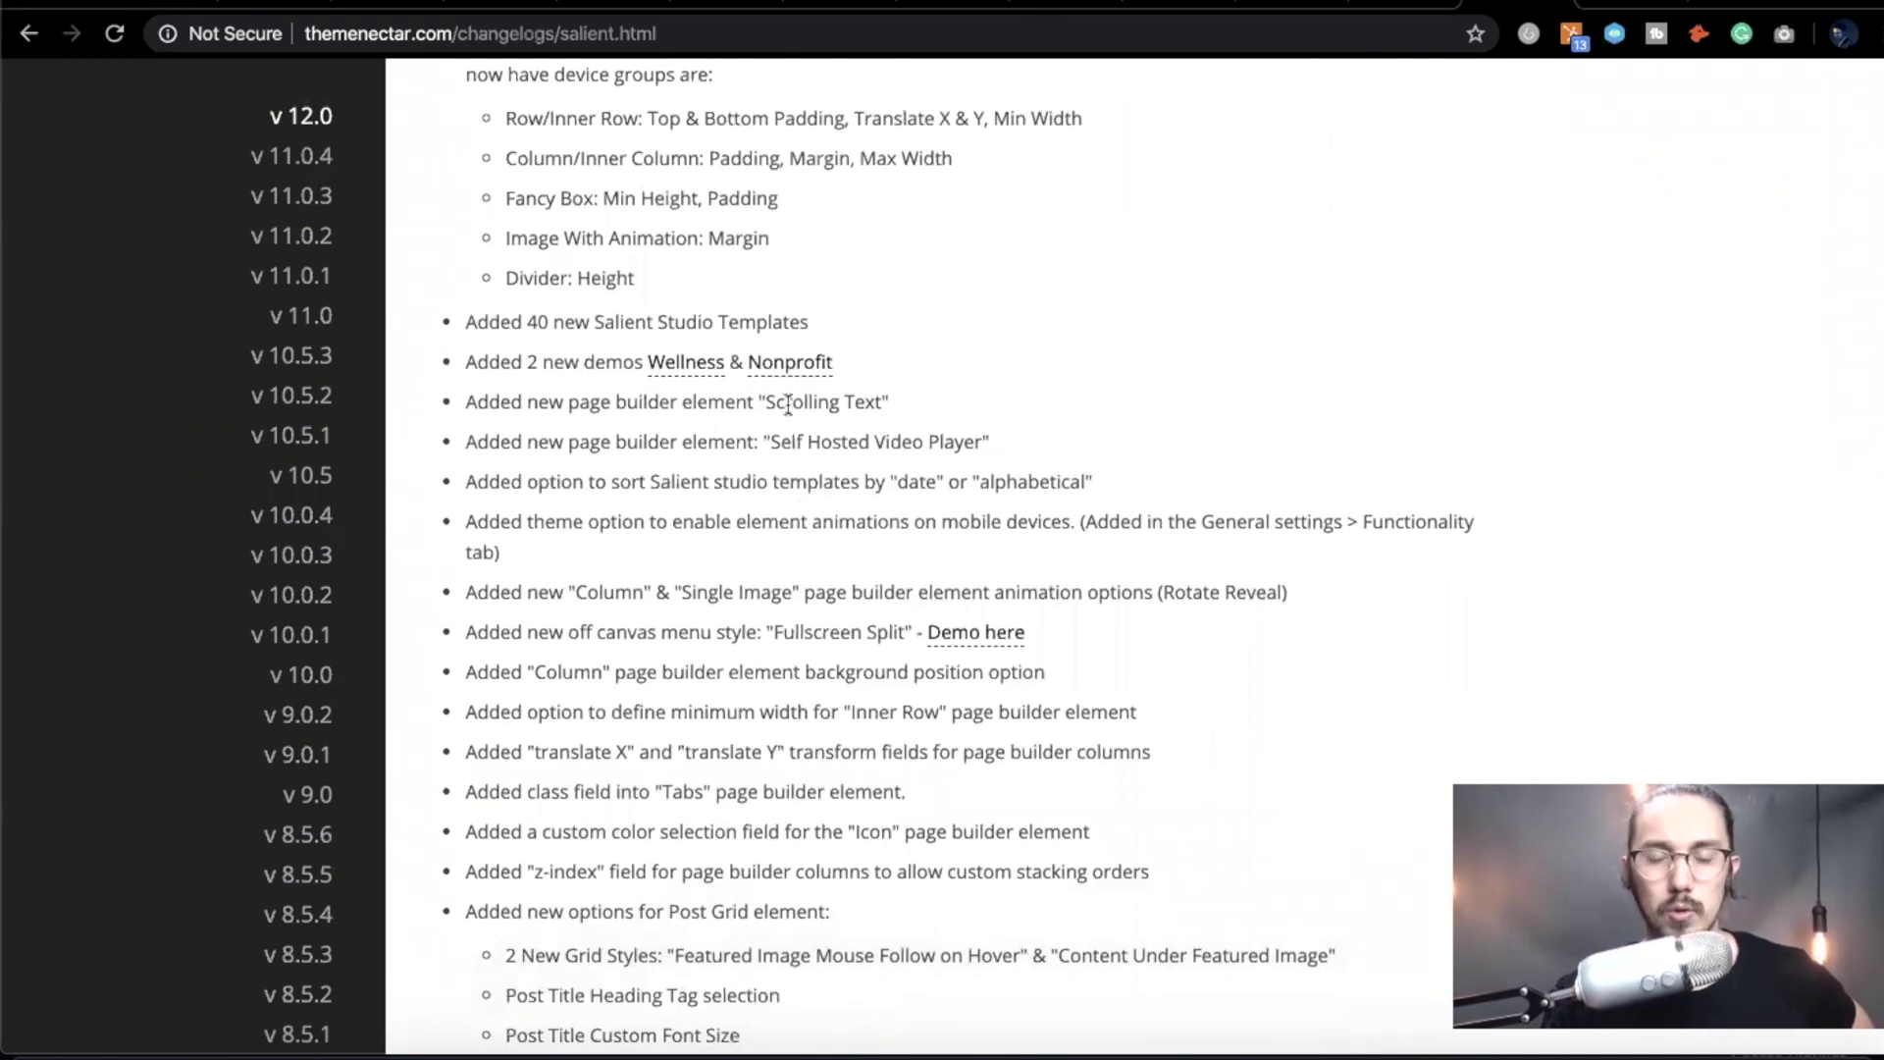
click(1602, 3)
scroll(1330, 489, down, 15)
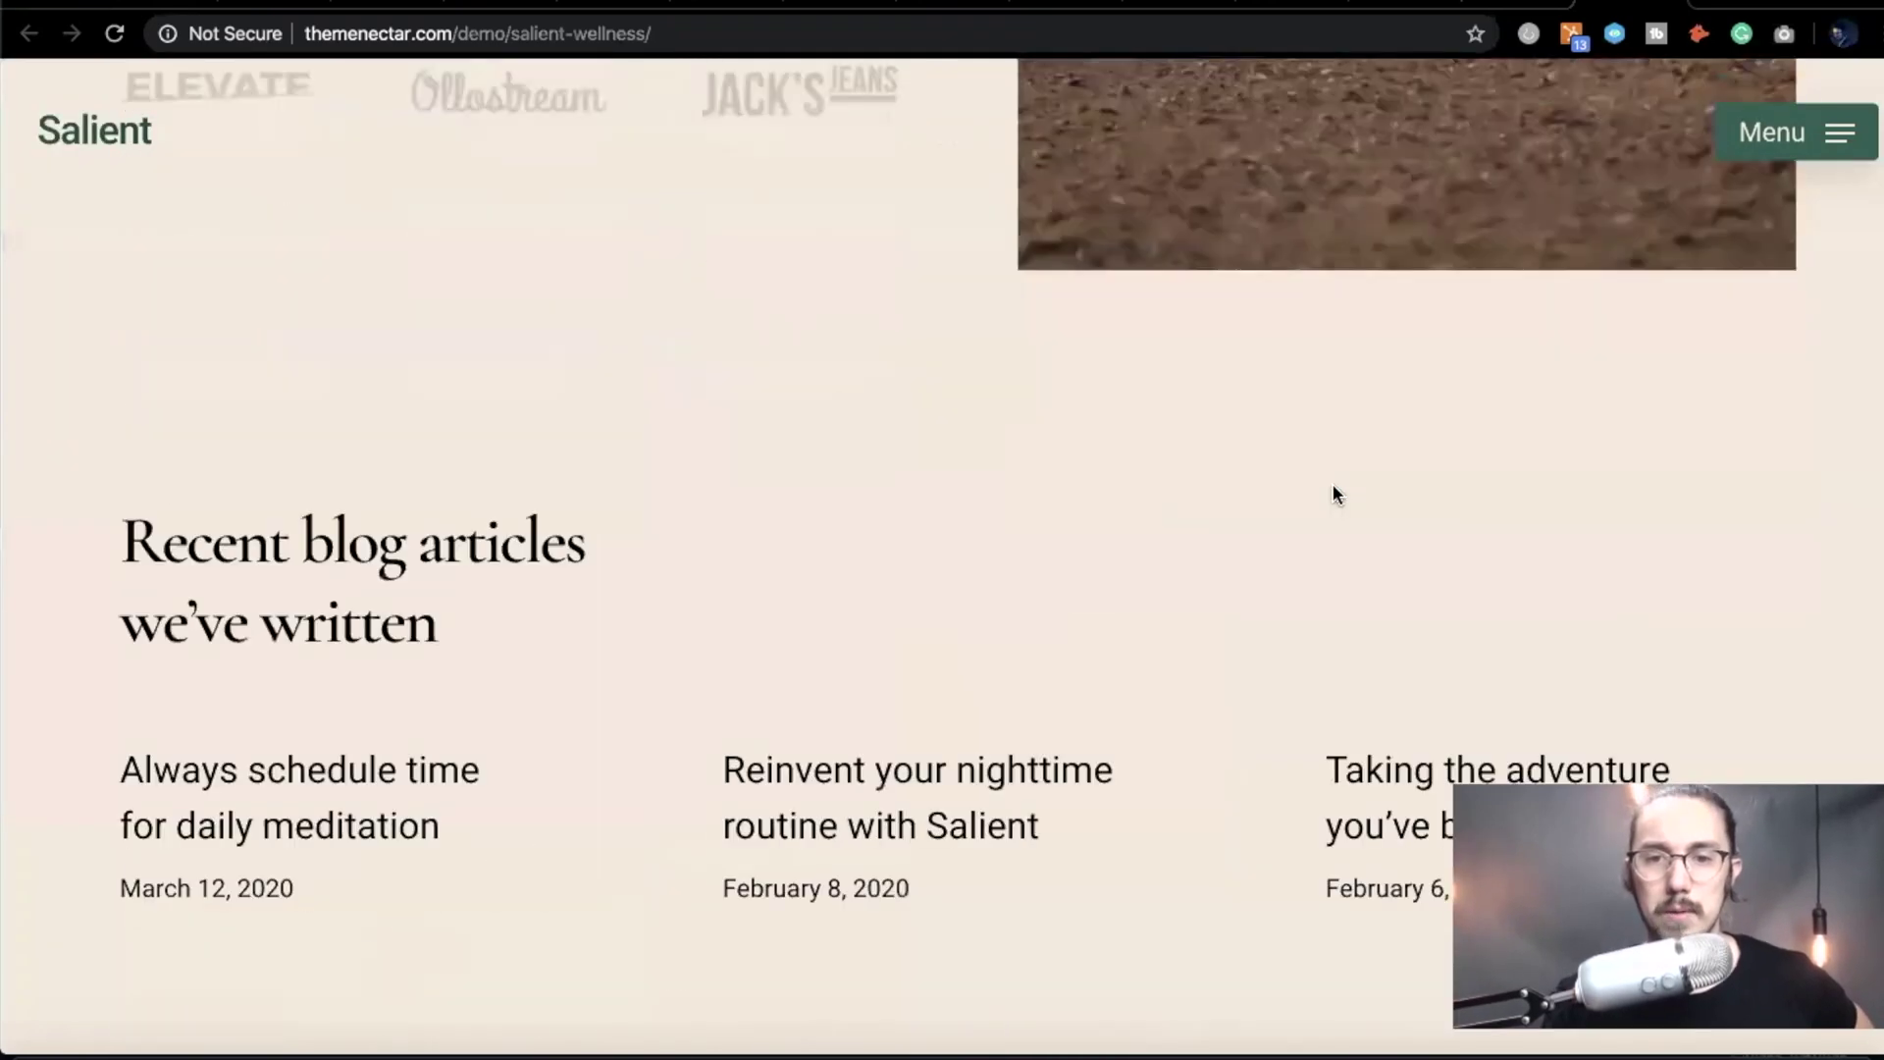
scroll(1333, 483, up, 15)
scroll(1330, 491, down, 12)
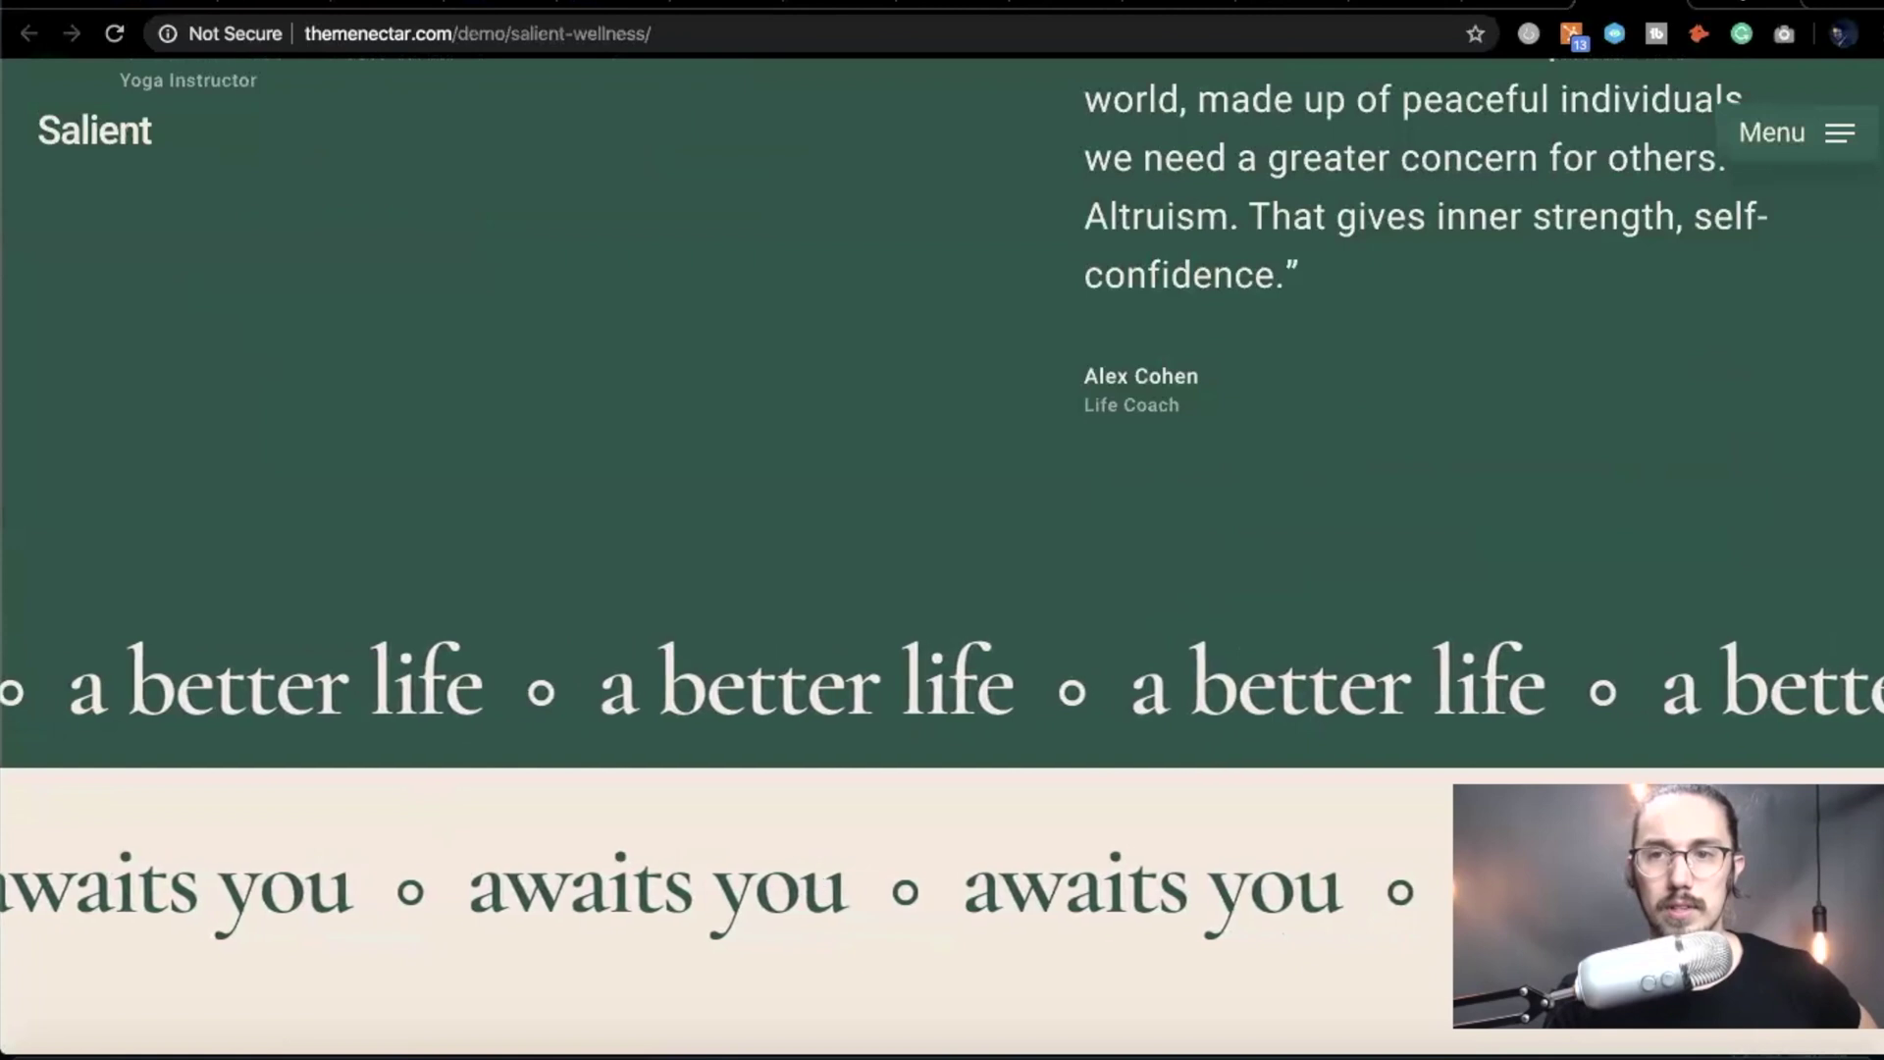
key(ctrl+shift+Tab)
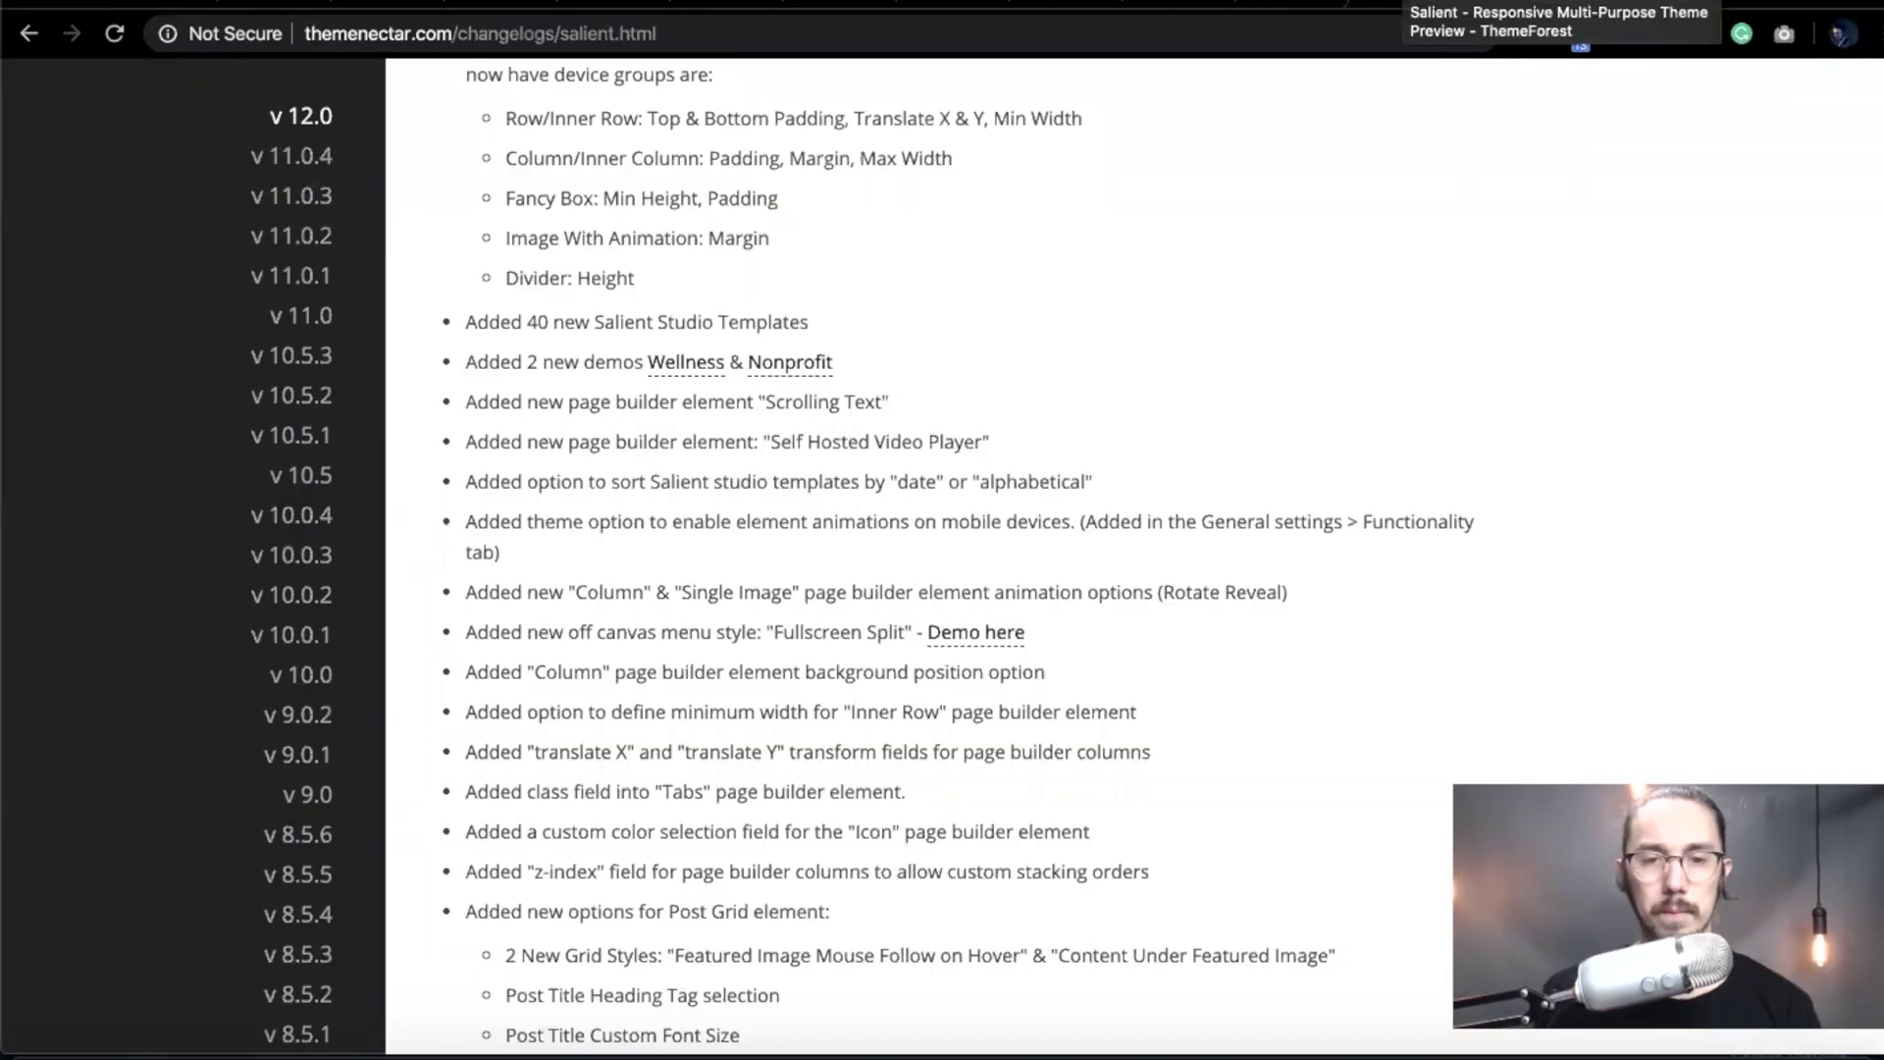
scroll(815, 639, down, 3)
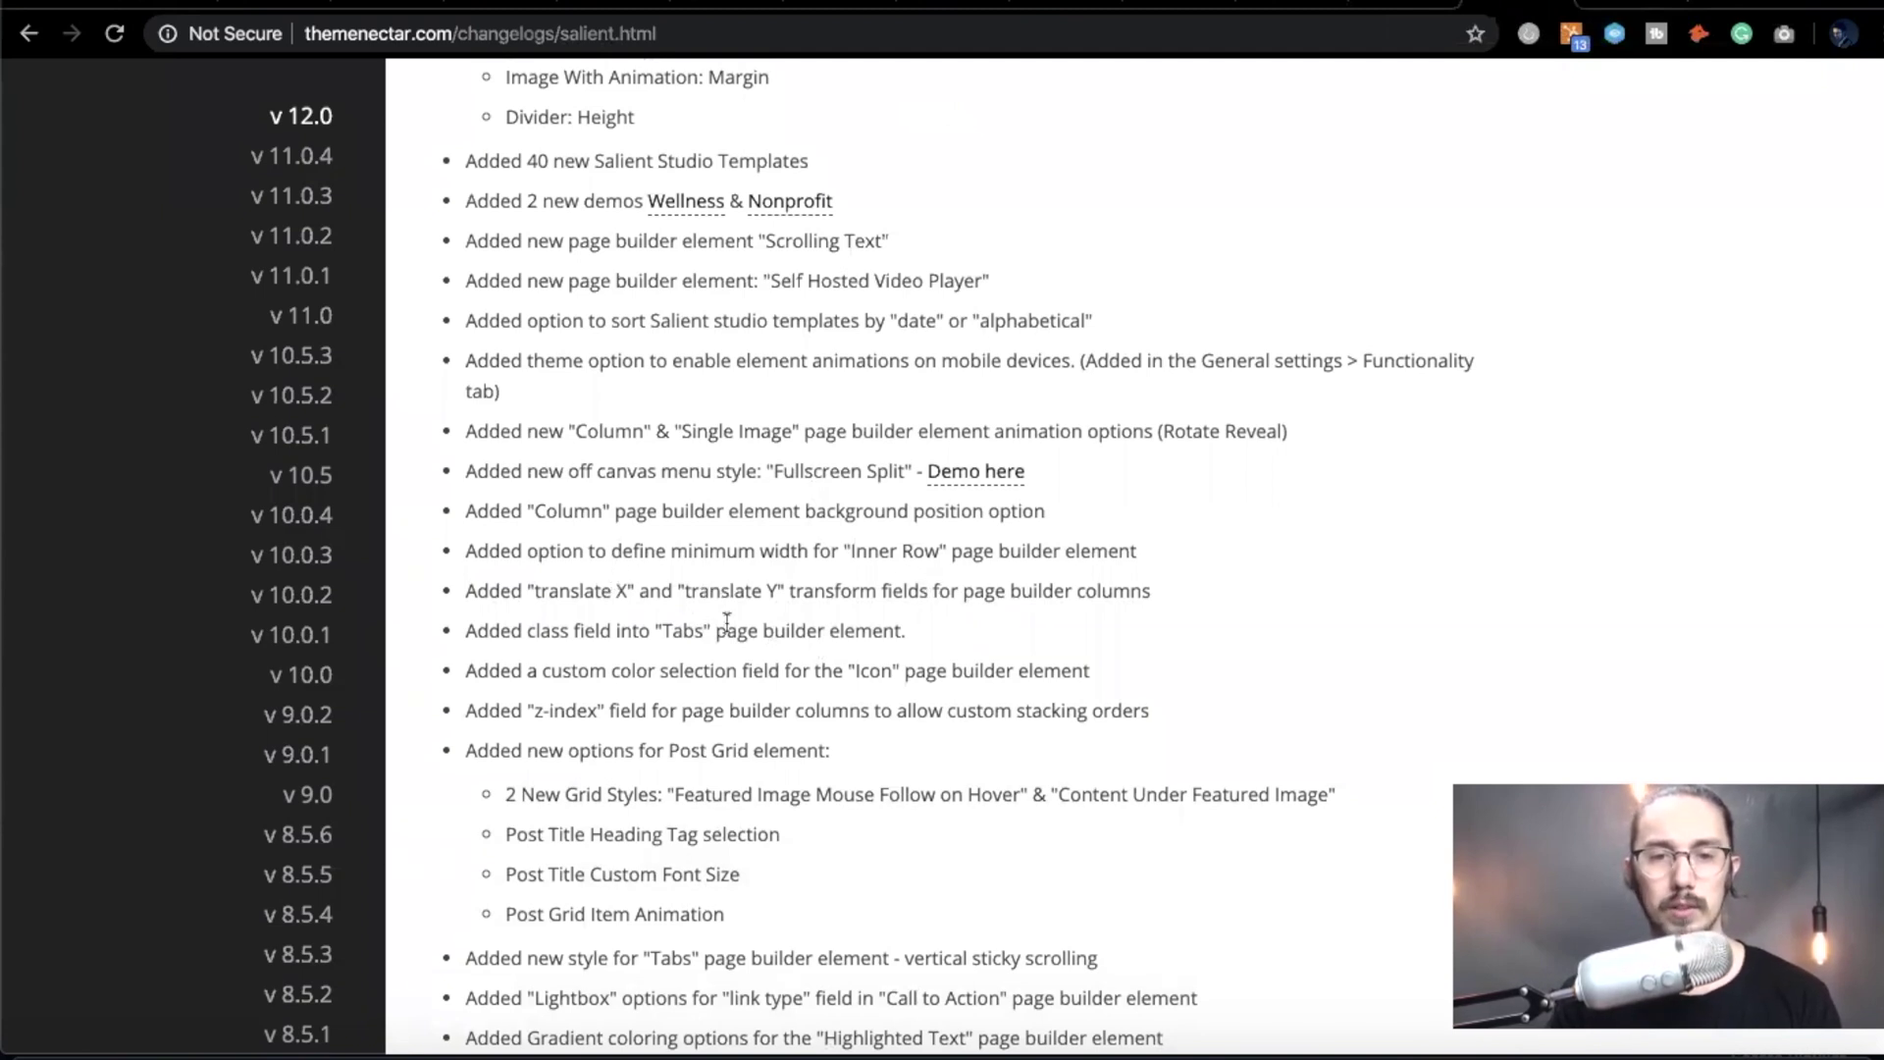
scroll(726, 618, down, 2)
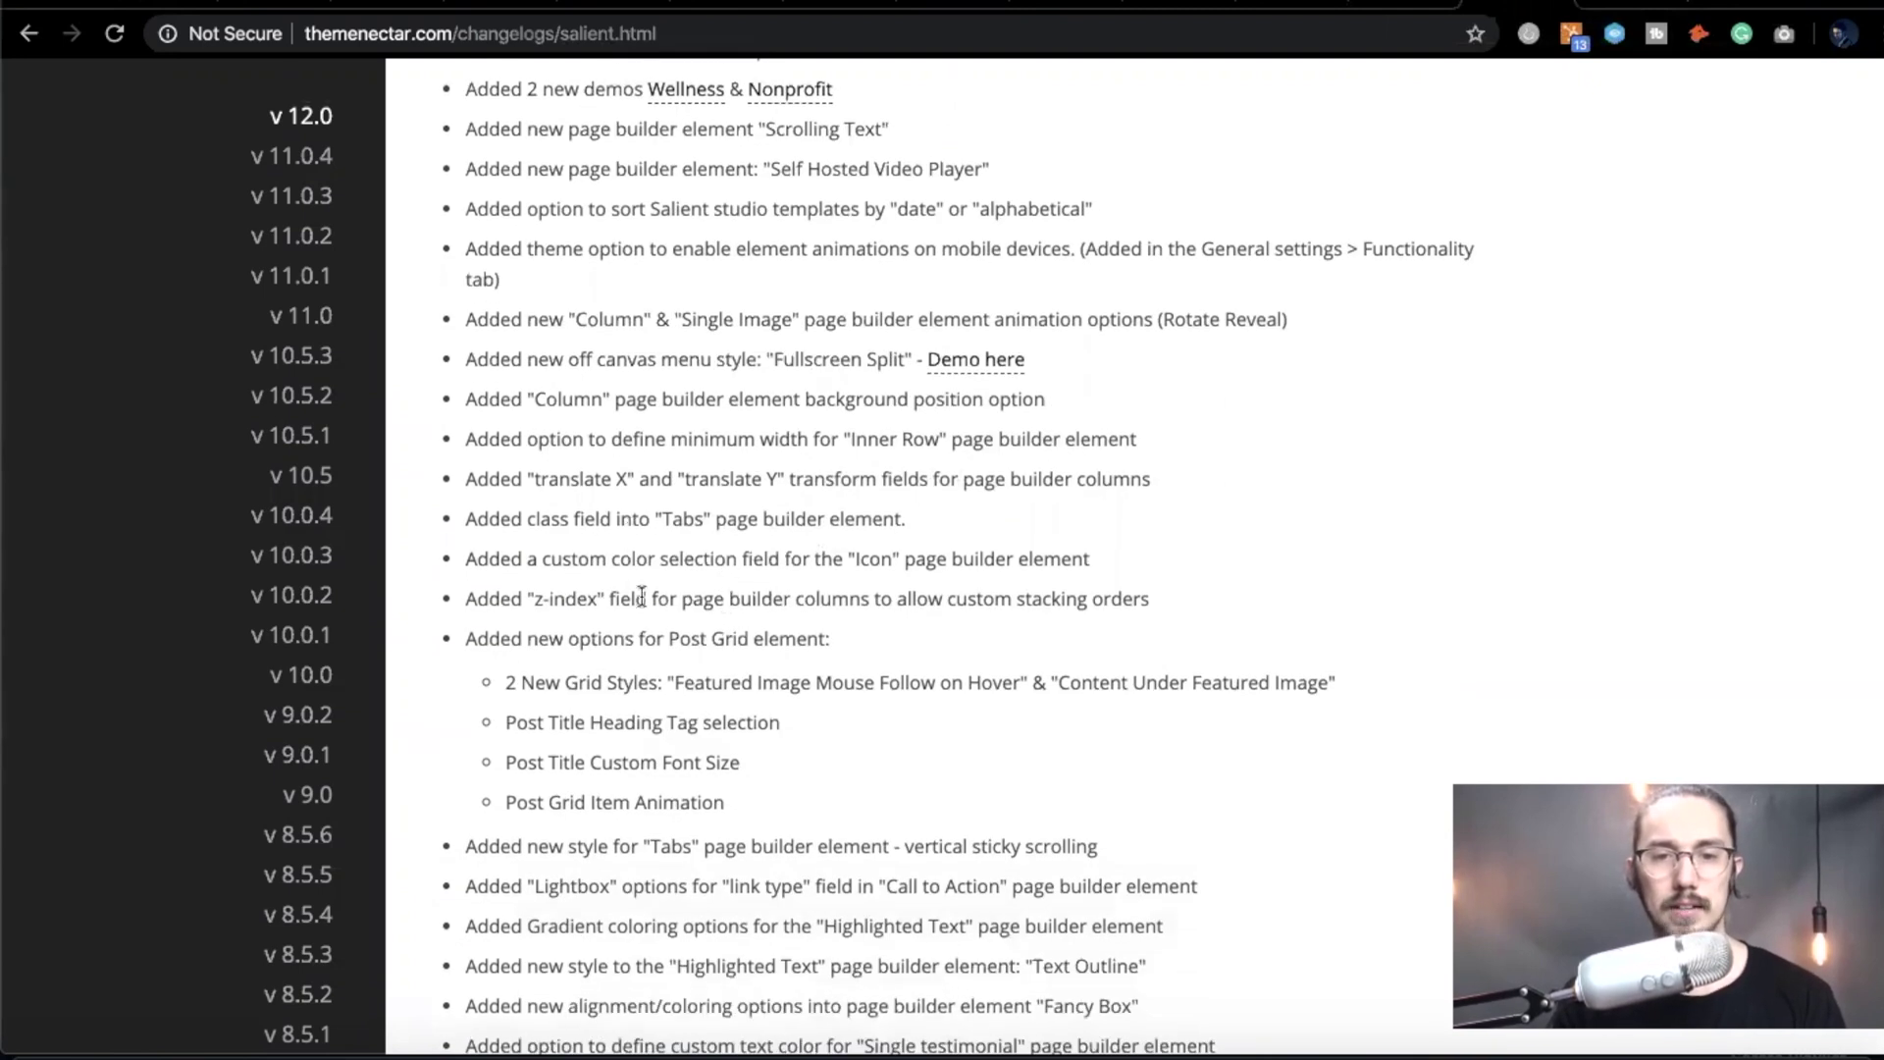
scroll(642, 596, down, 4)
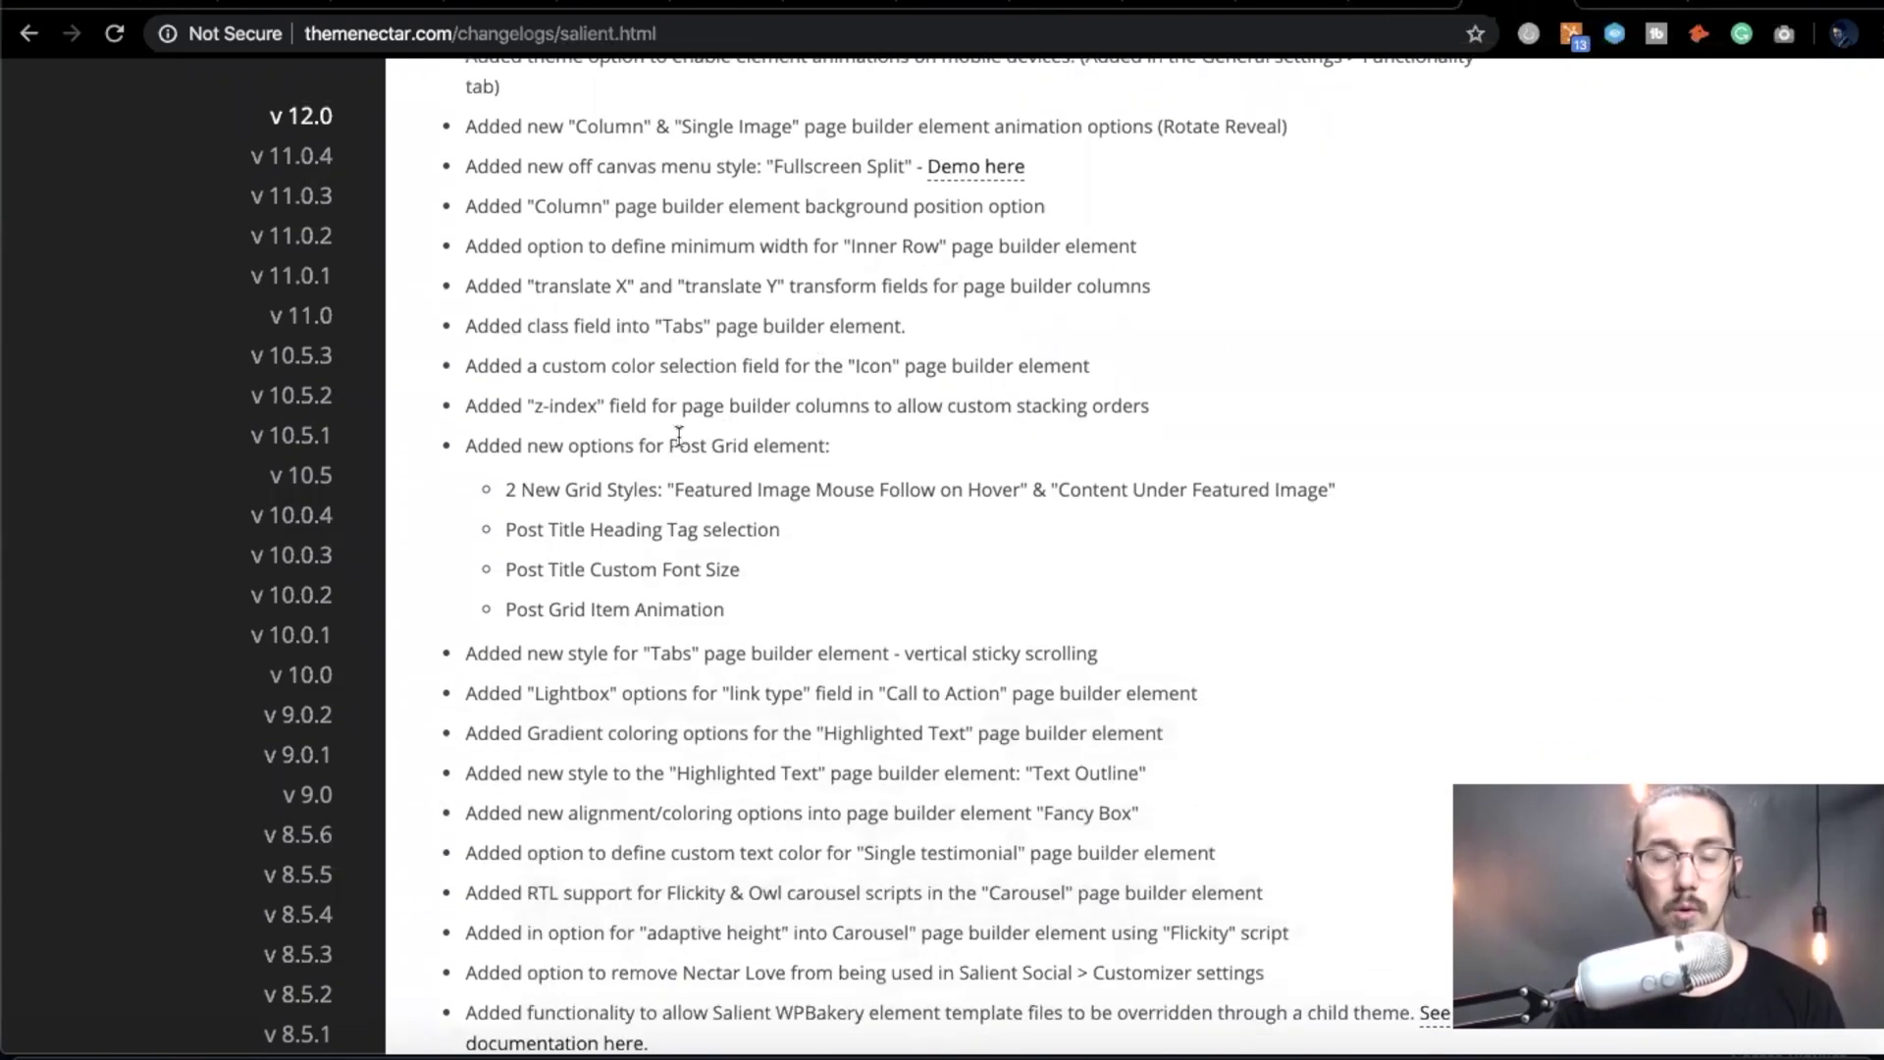
scroll(686, 673, down, 8)
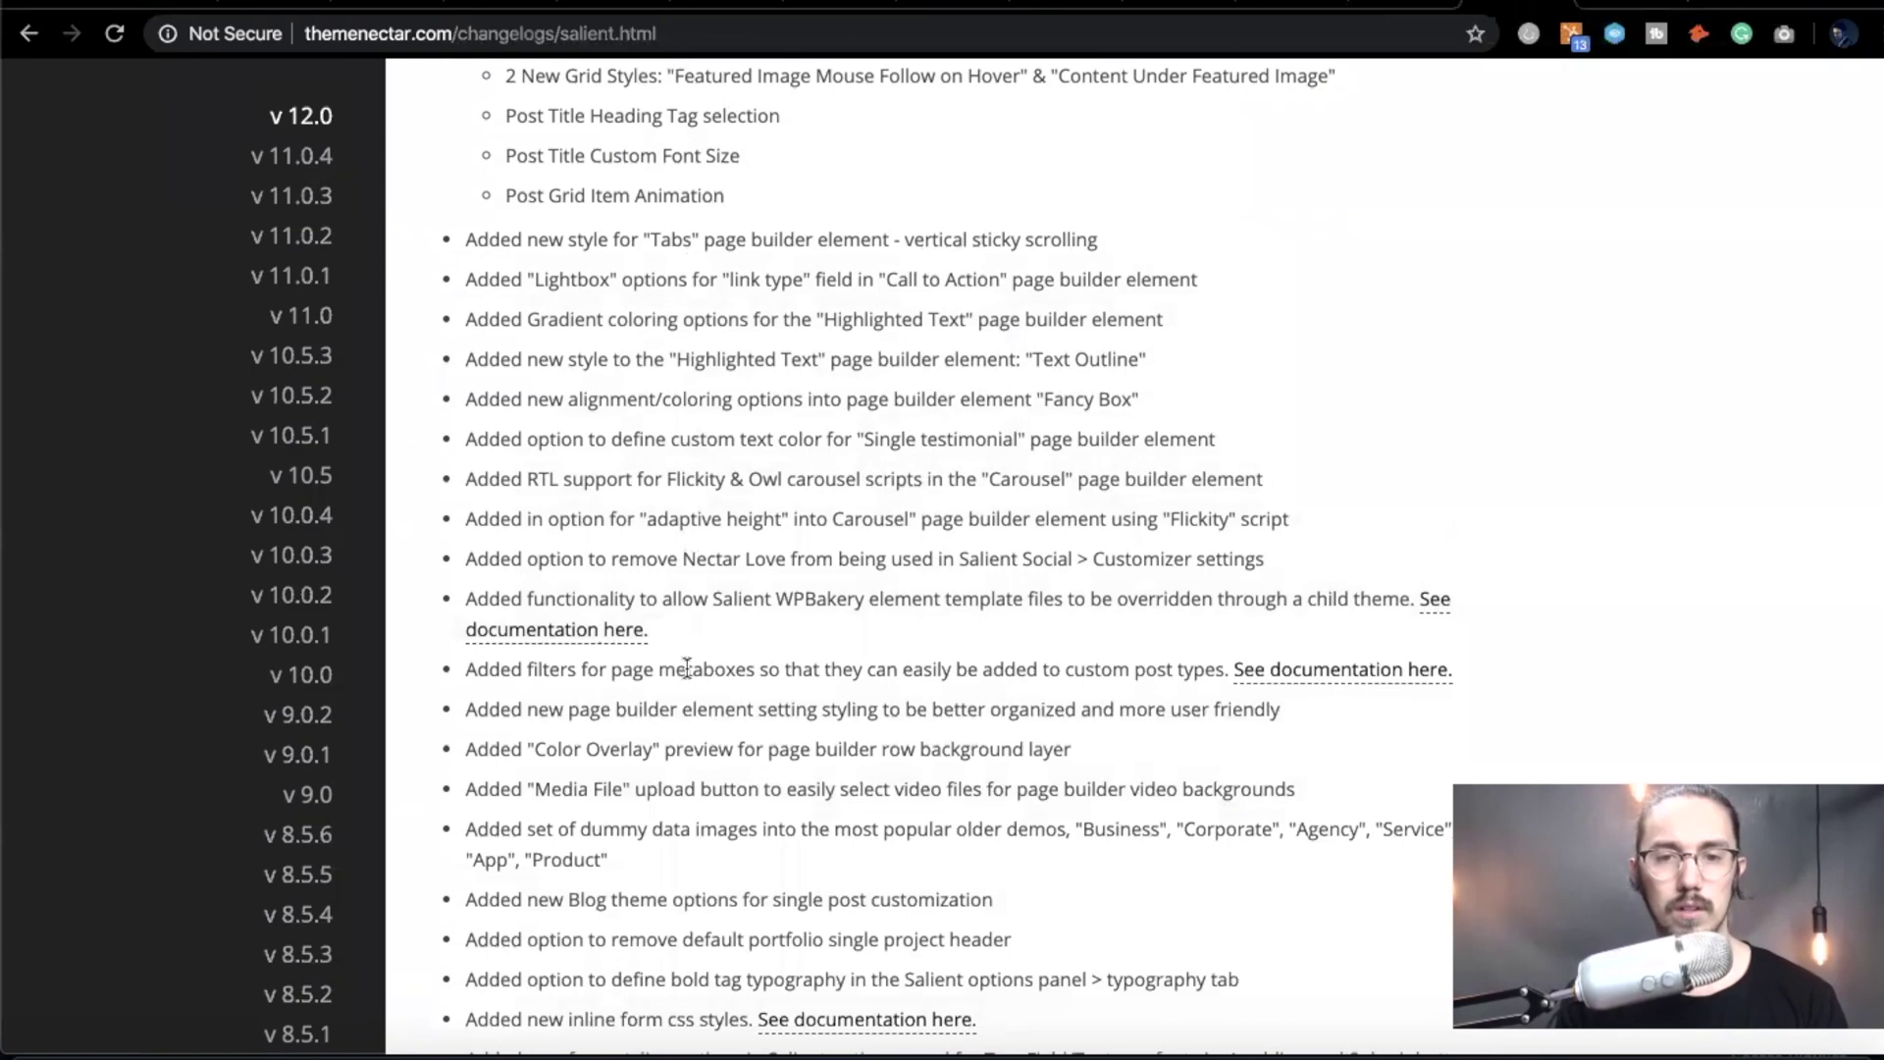
scroll(684, 665, up, 12)
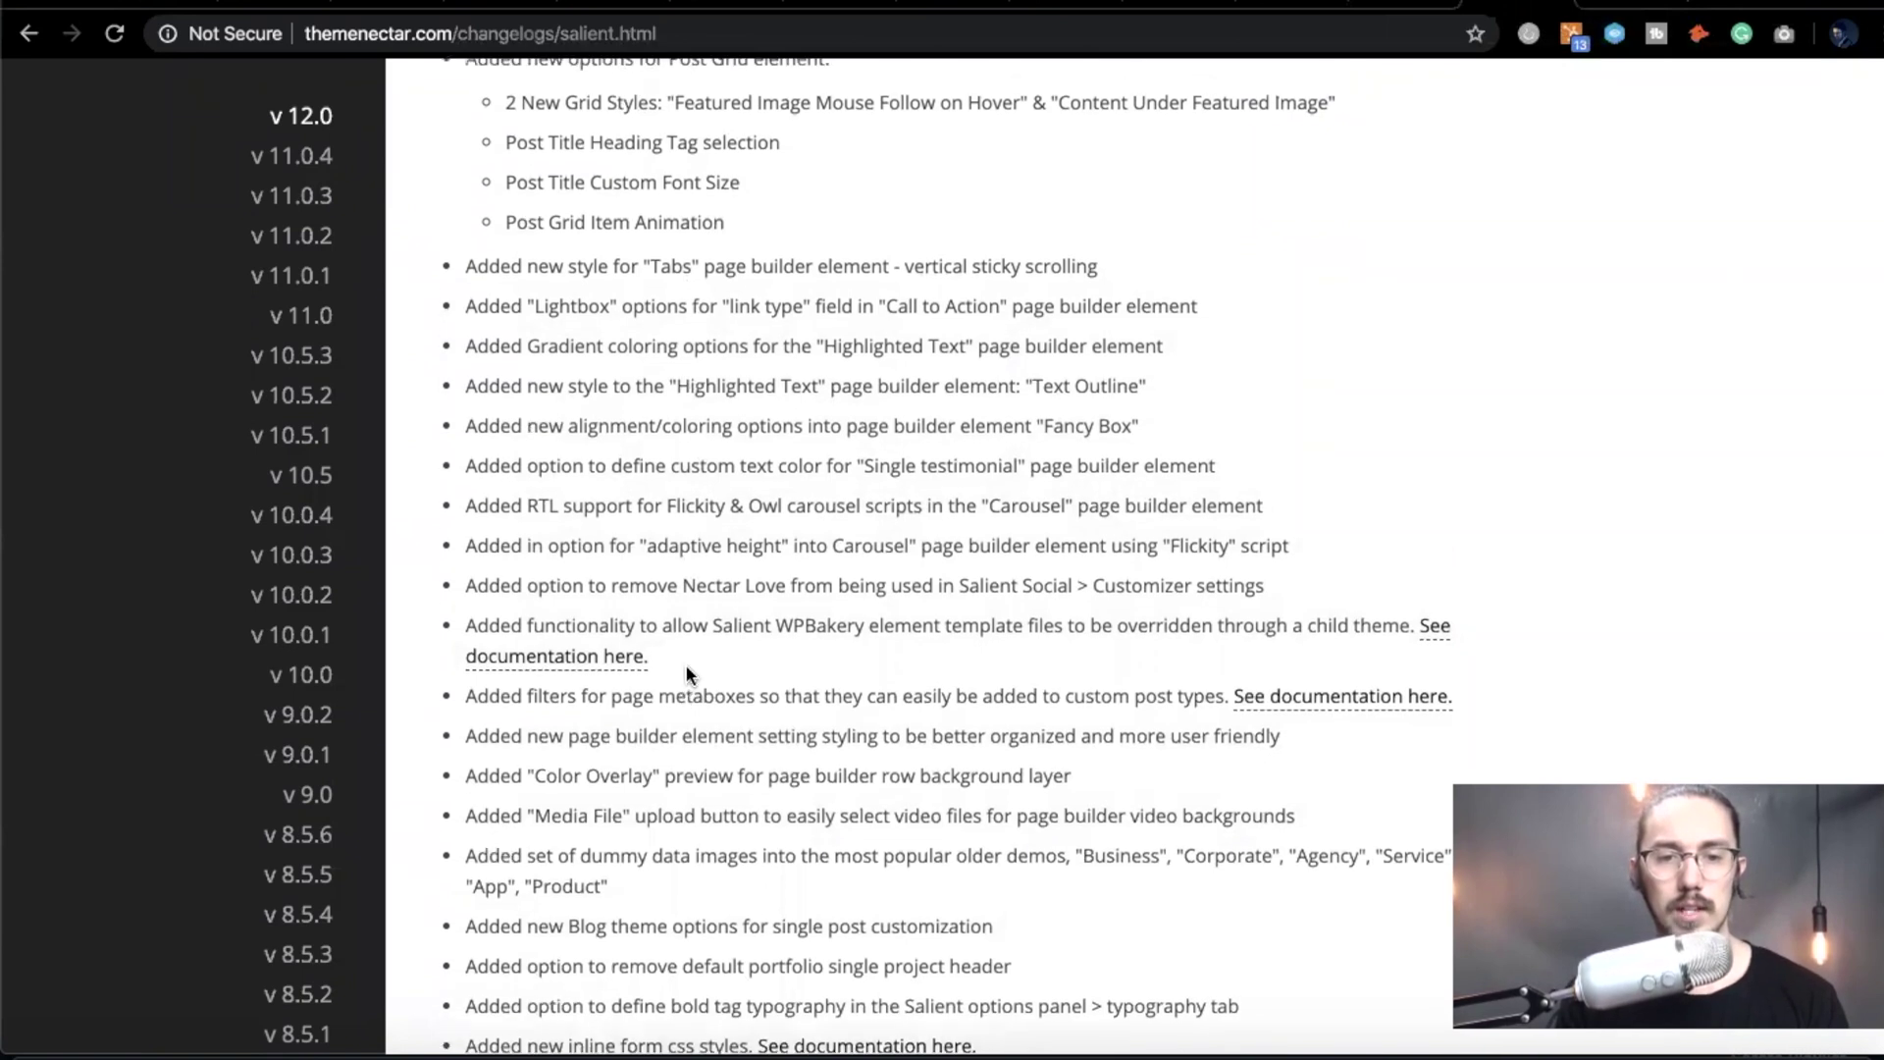
click(1394, 5)
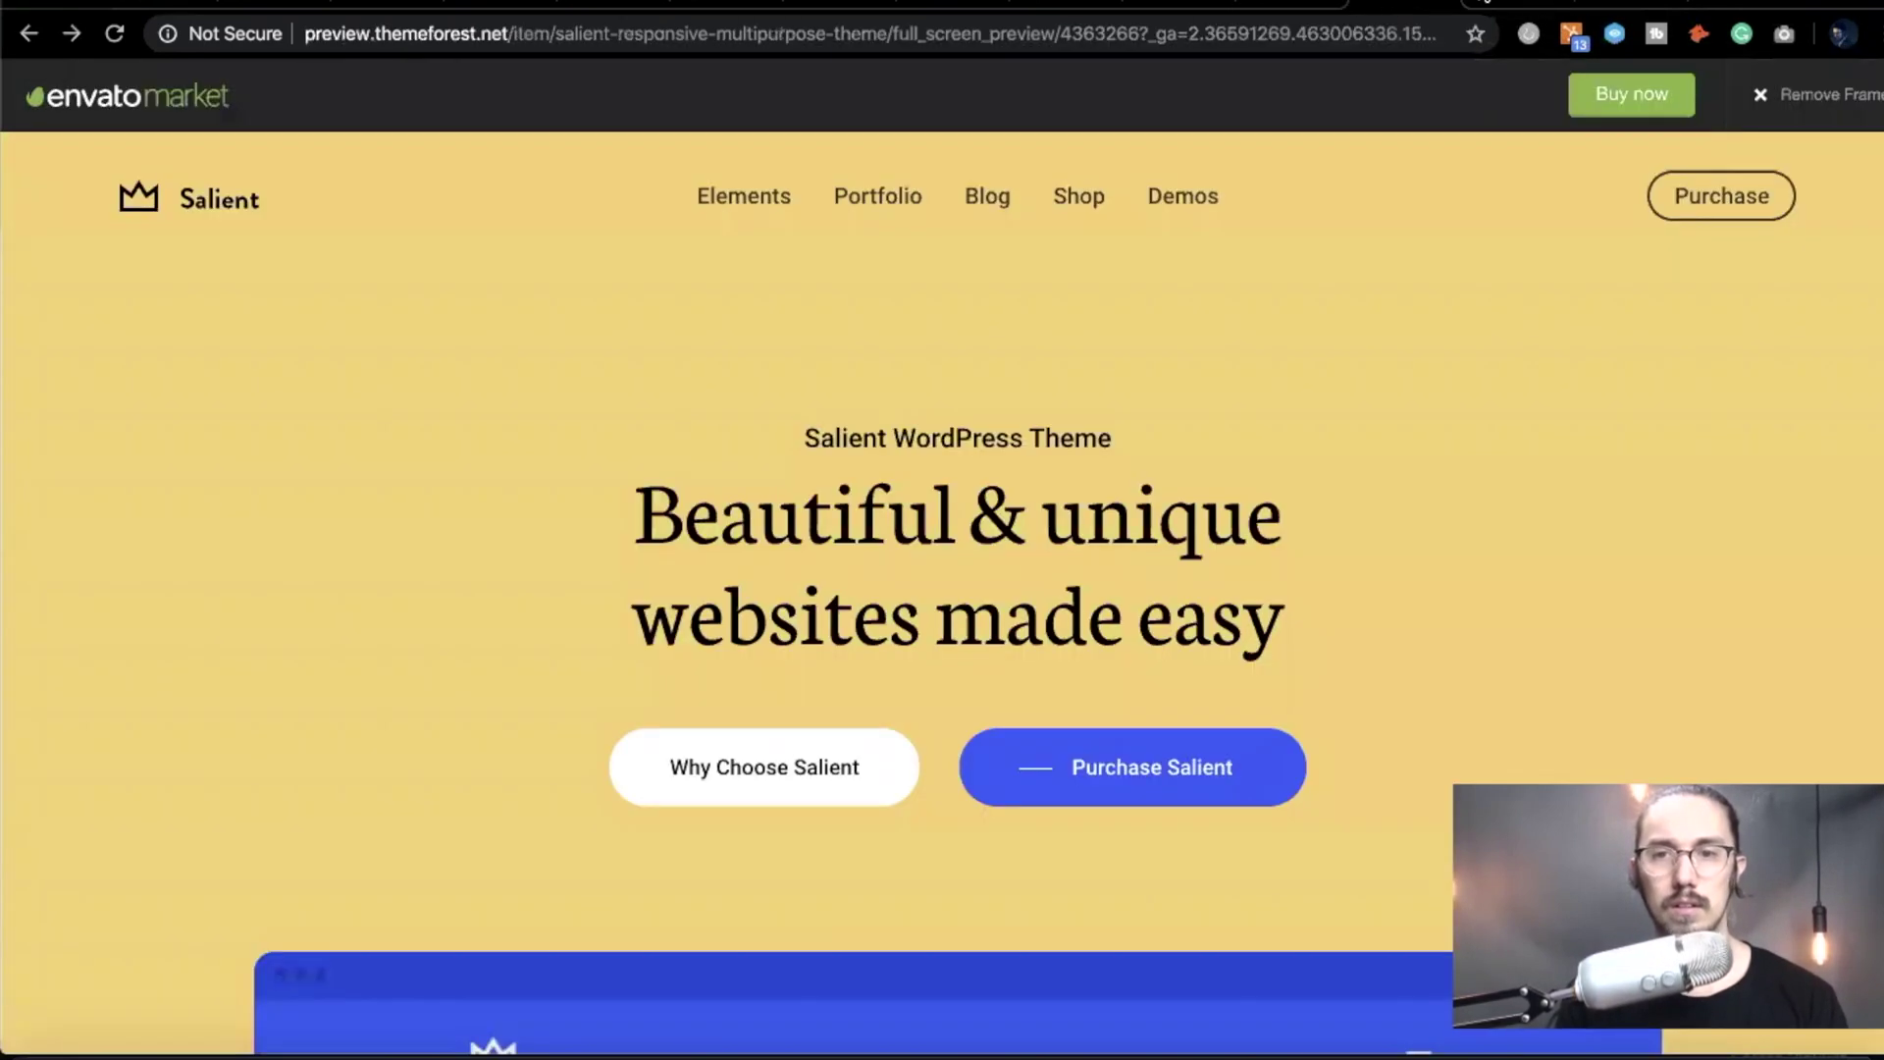
click(1488, 3)
- Return to the page builder and open Row Settings for the Wildlife hero row
click(1055, 8)
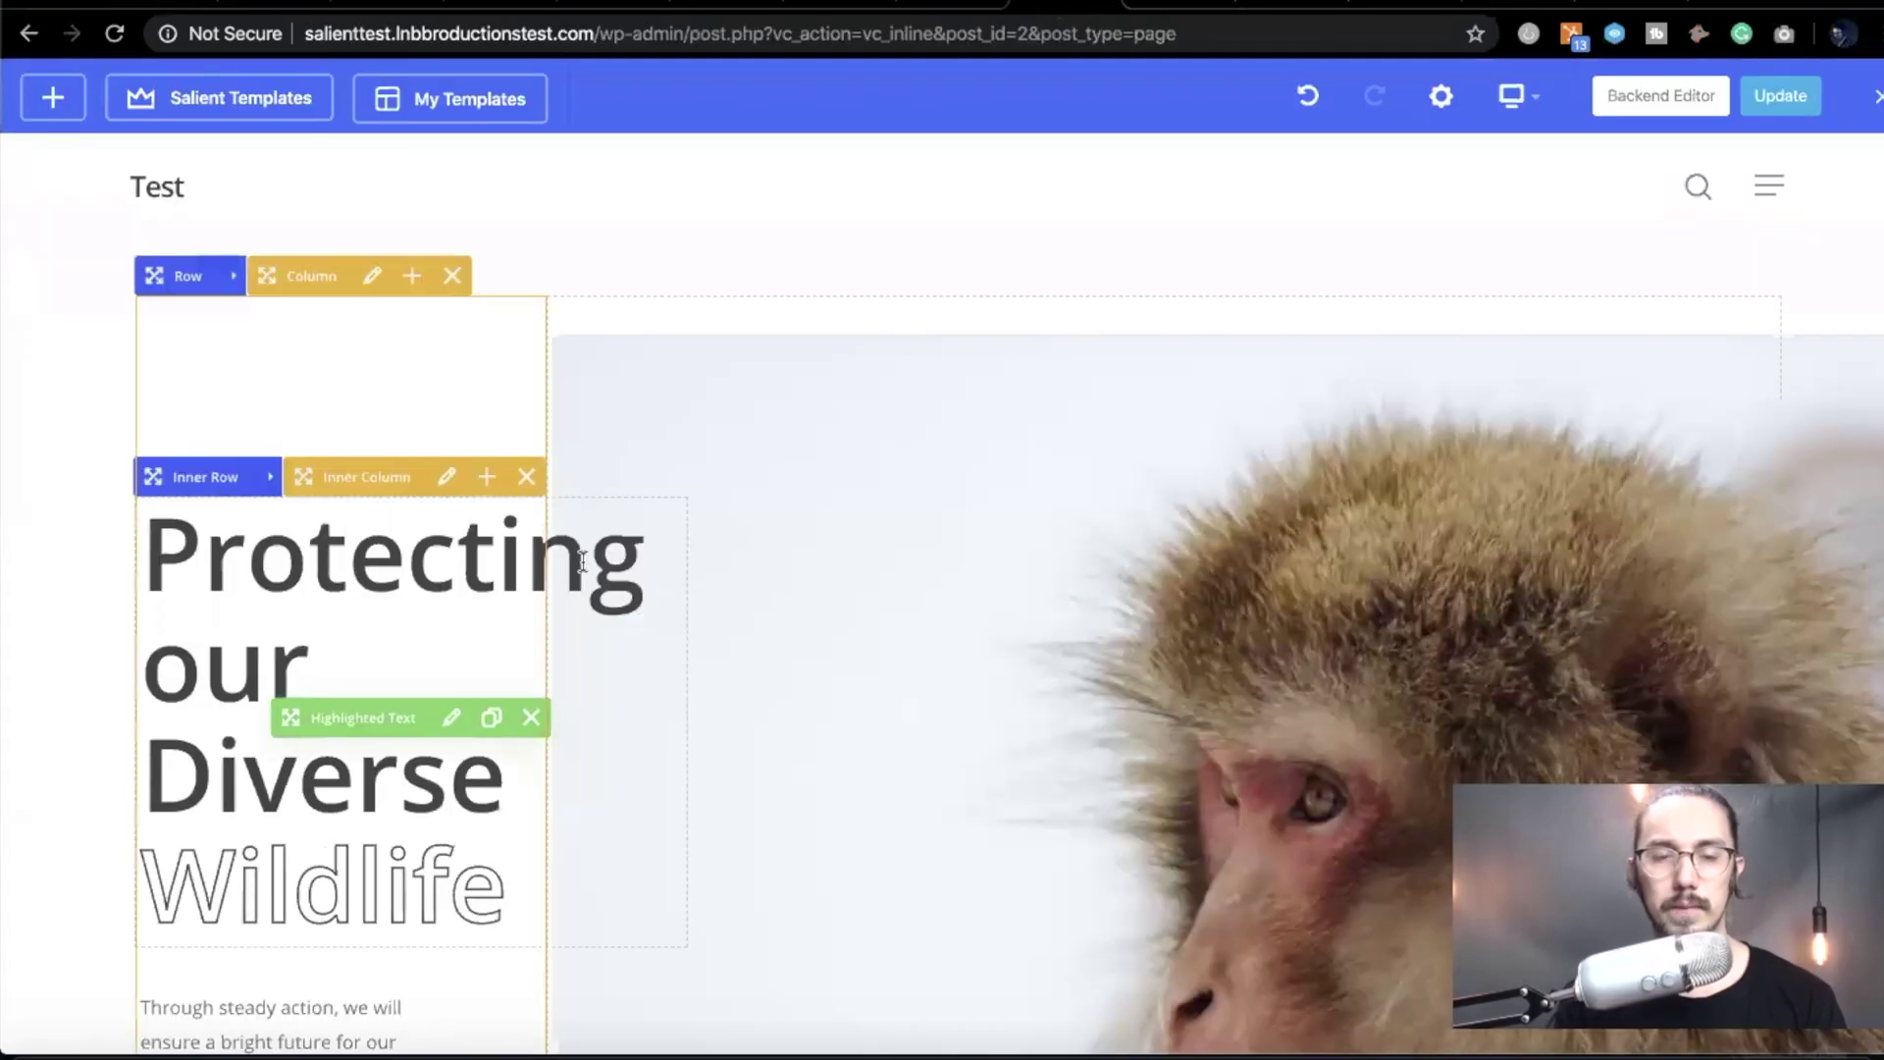
scroll(583, 569, down, 3)
scroll(426, 304, up, 3)
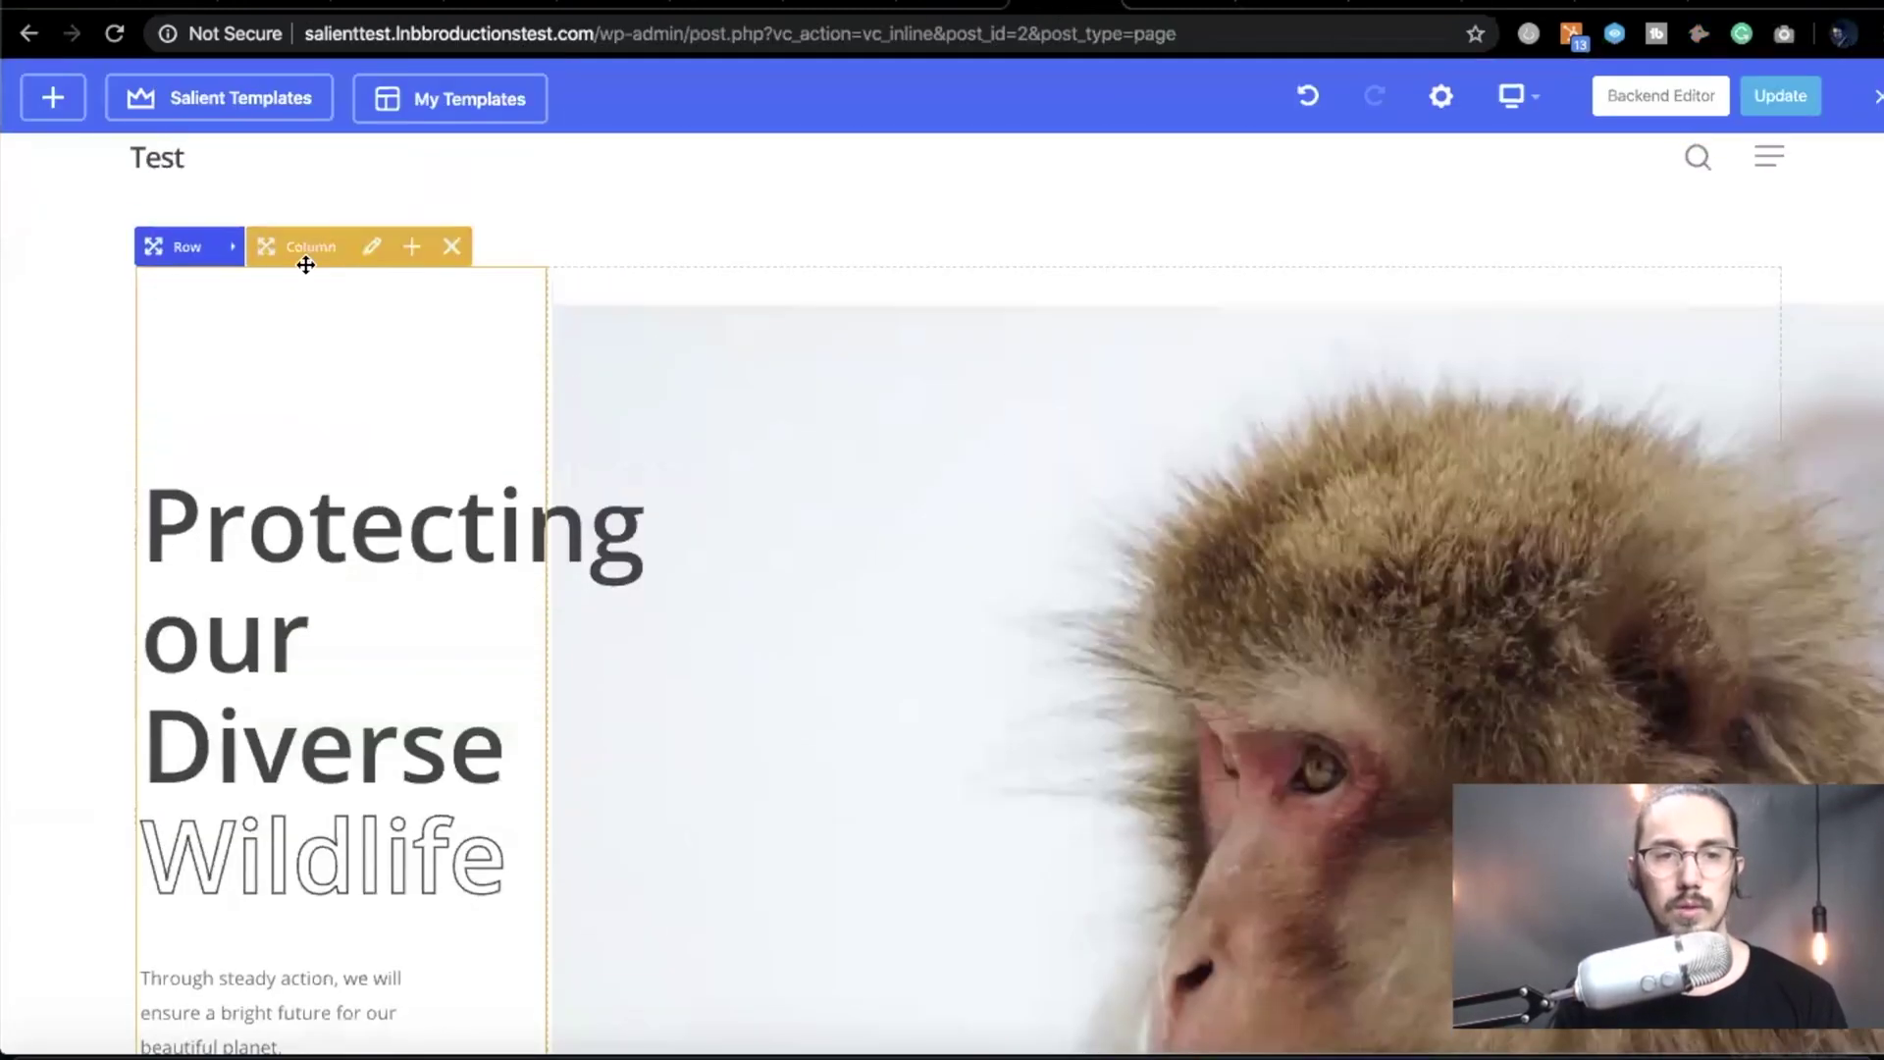
click(234, 247)
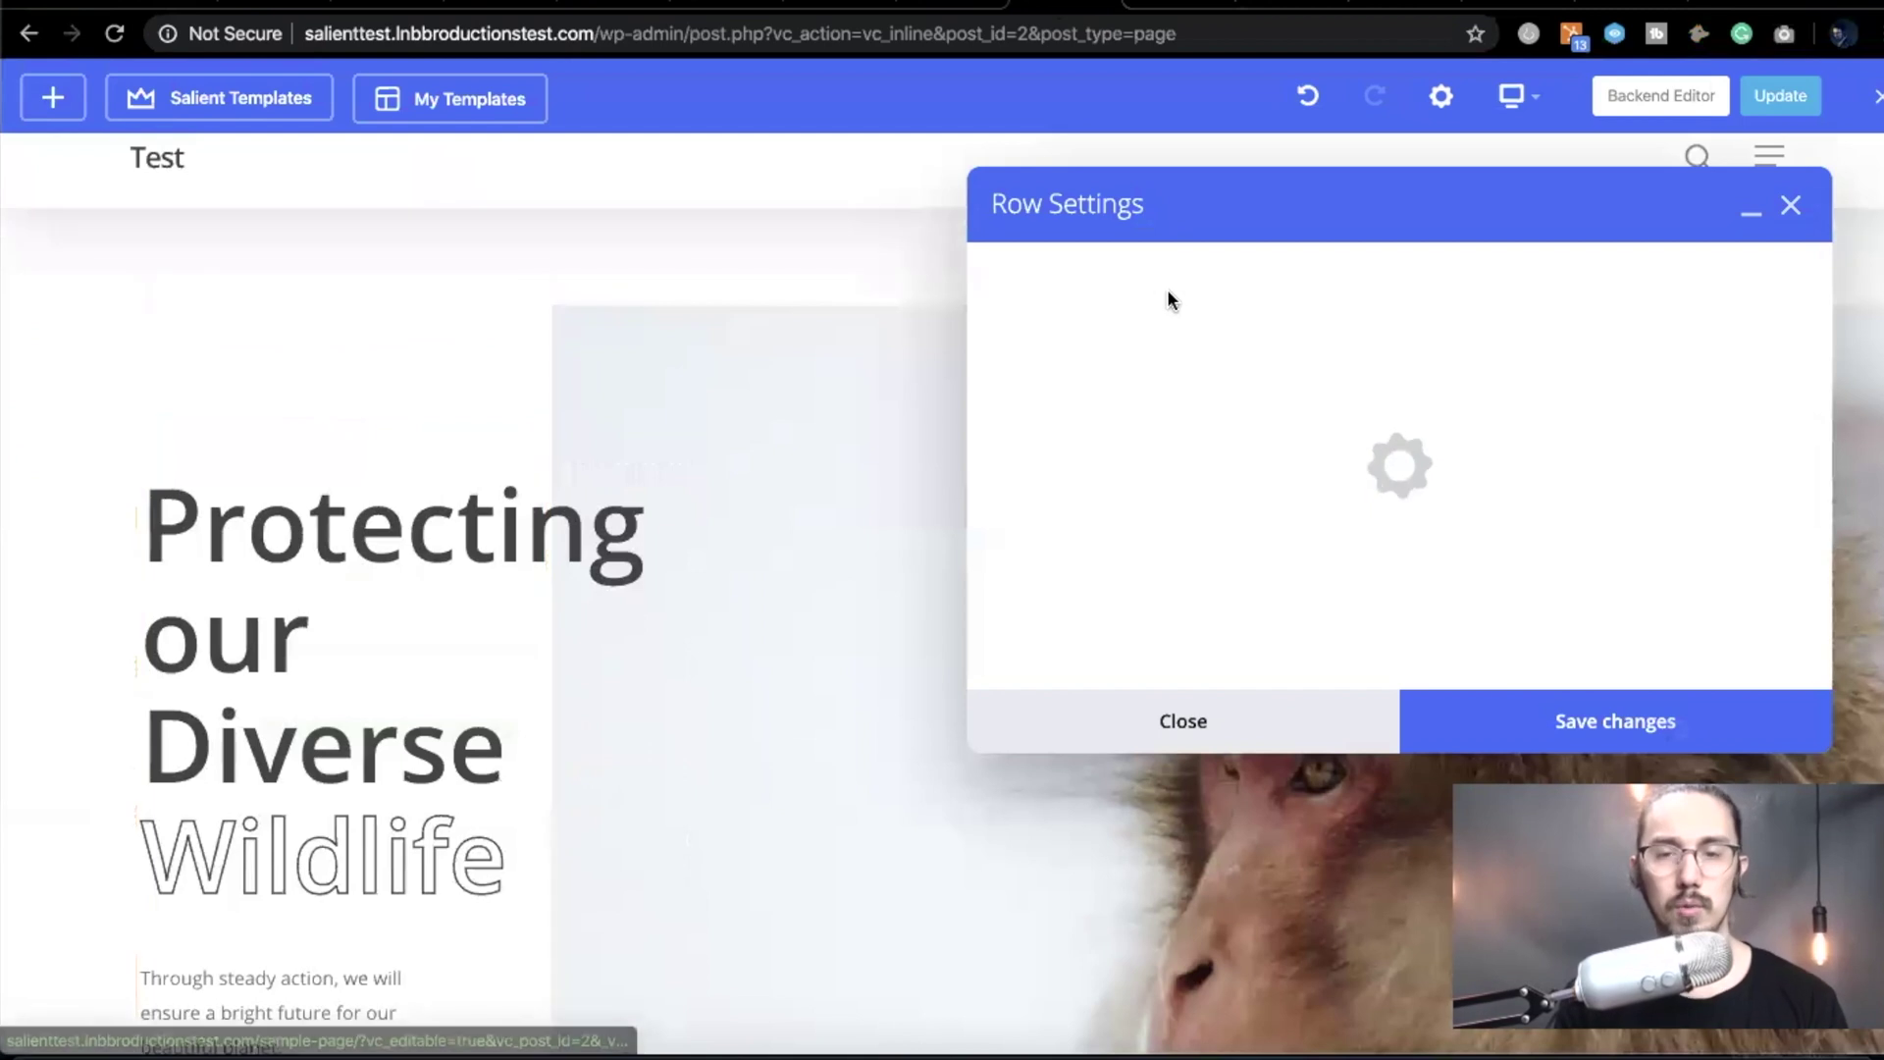
scroll(1136, 542, down, 3)
scroll(1135, 533, down, 10)
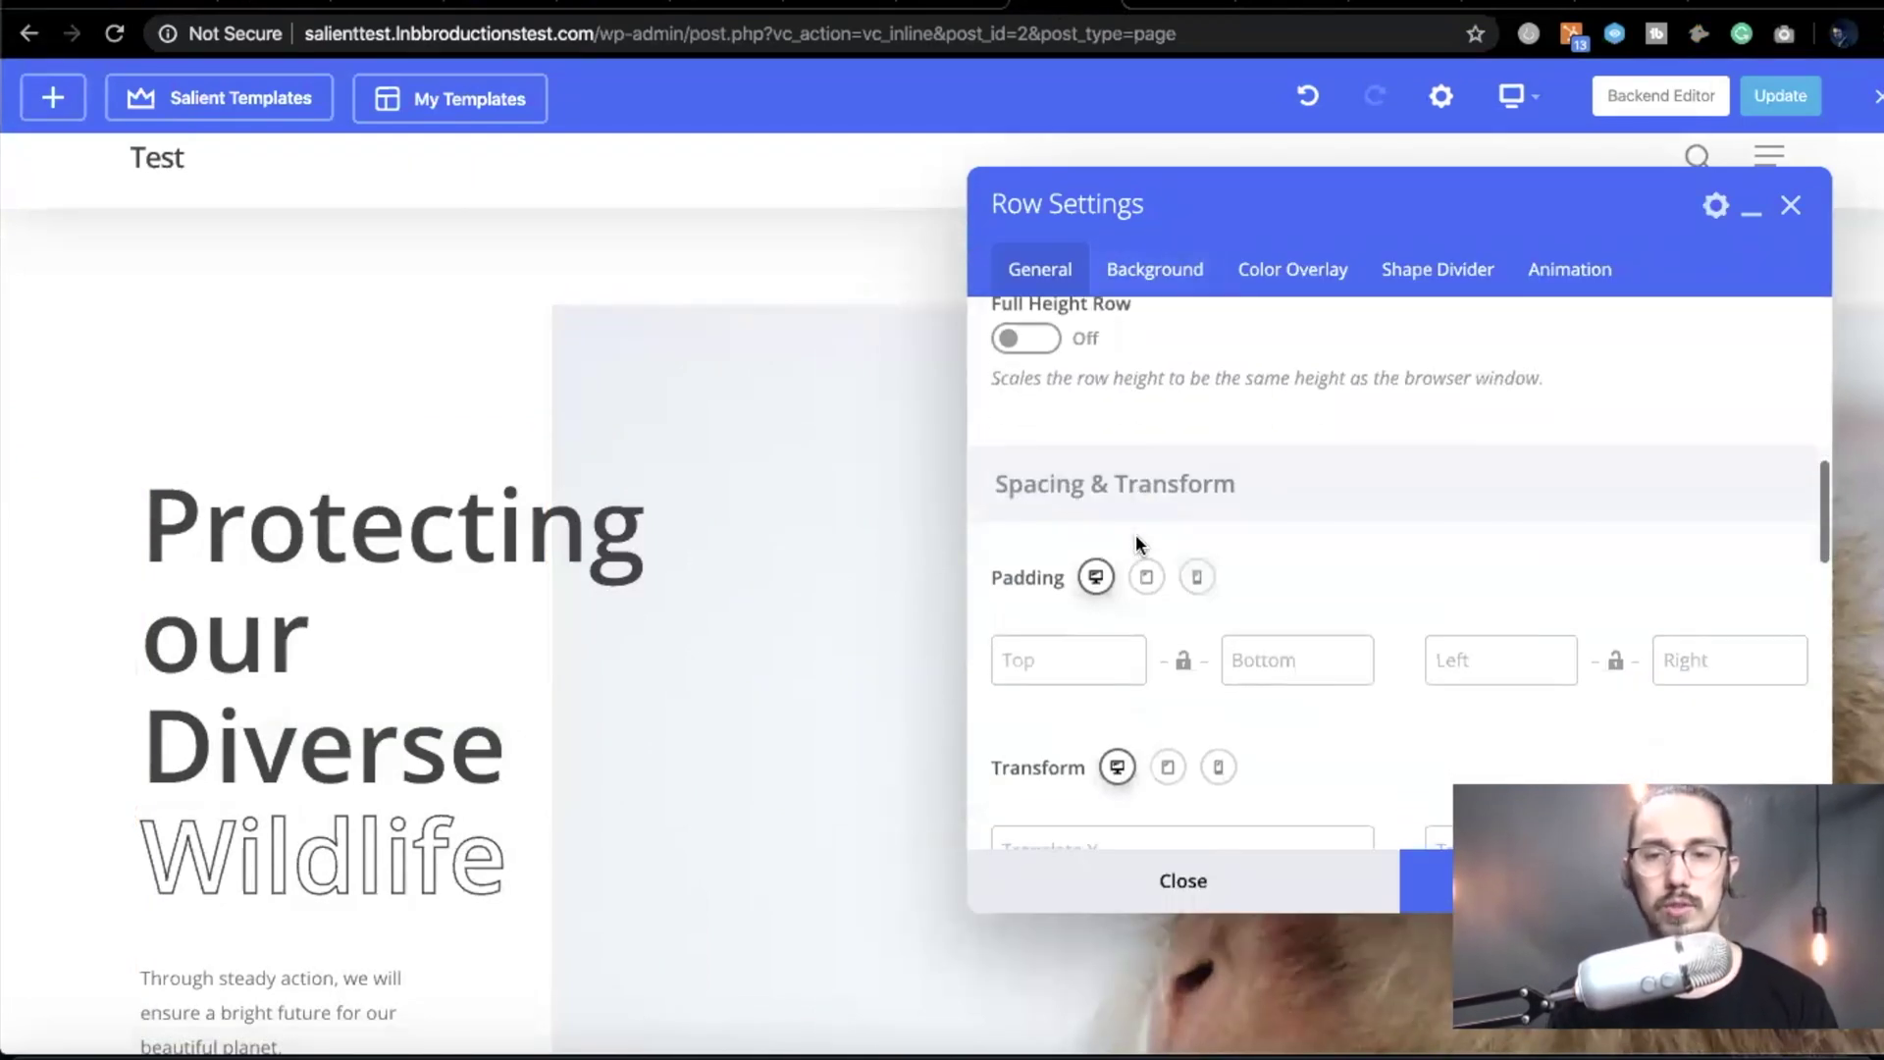
scroll(1137, 538, up, 4)
scroll(1136, 538, up, 5)
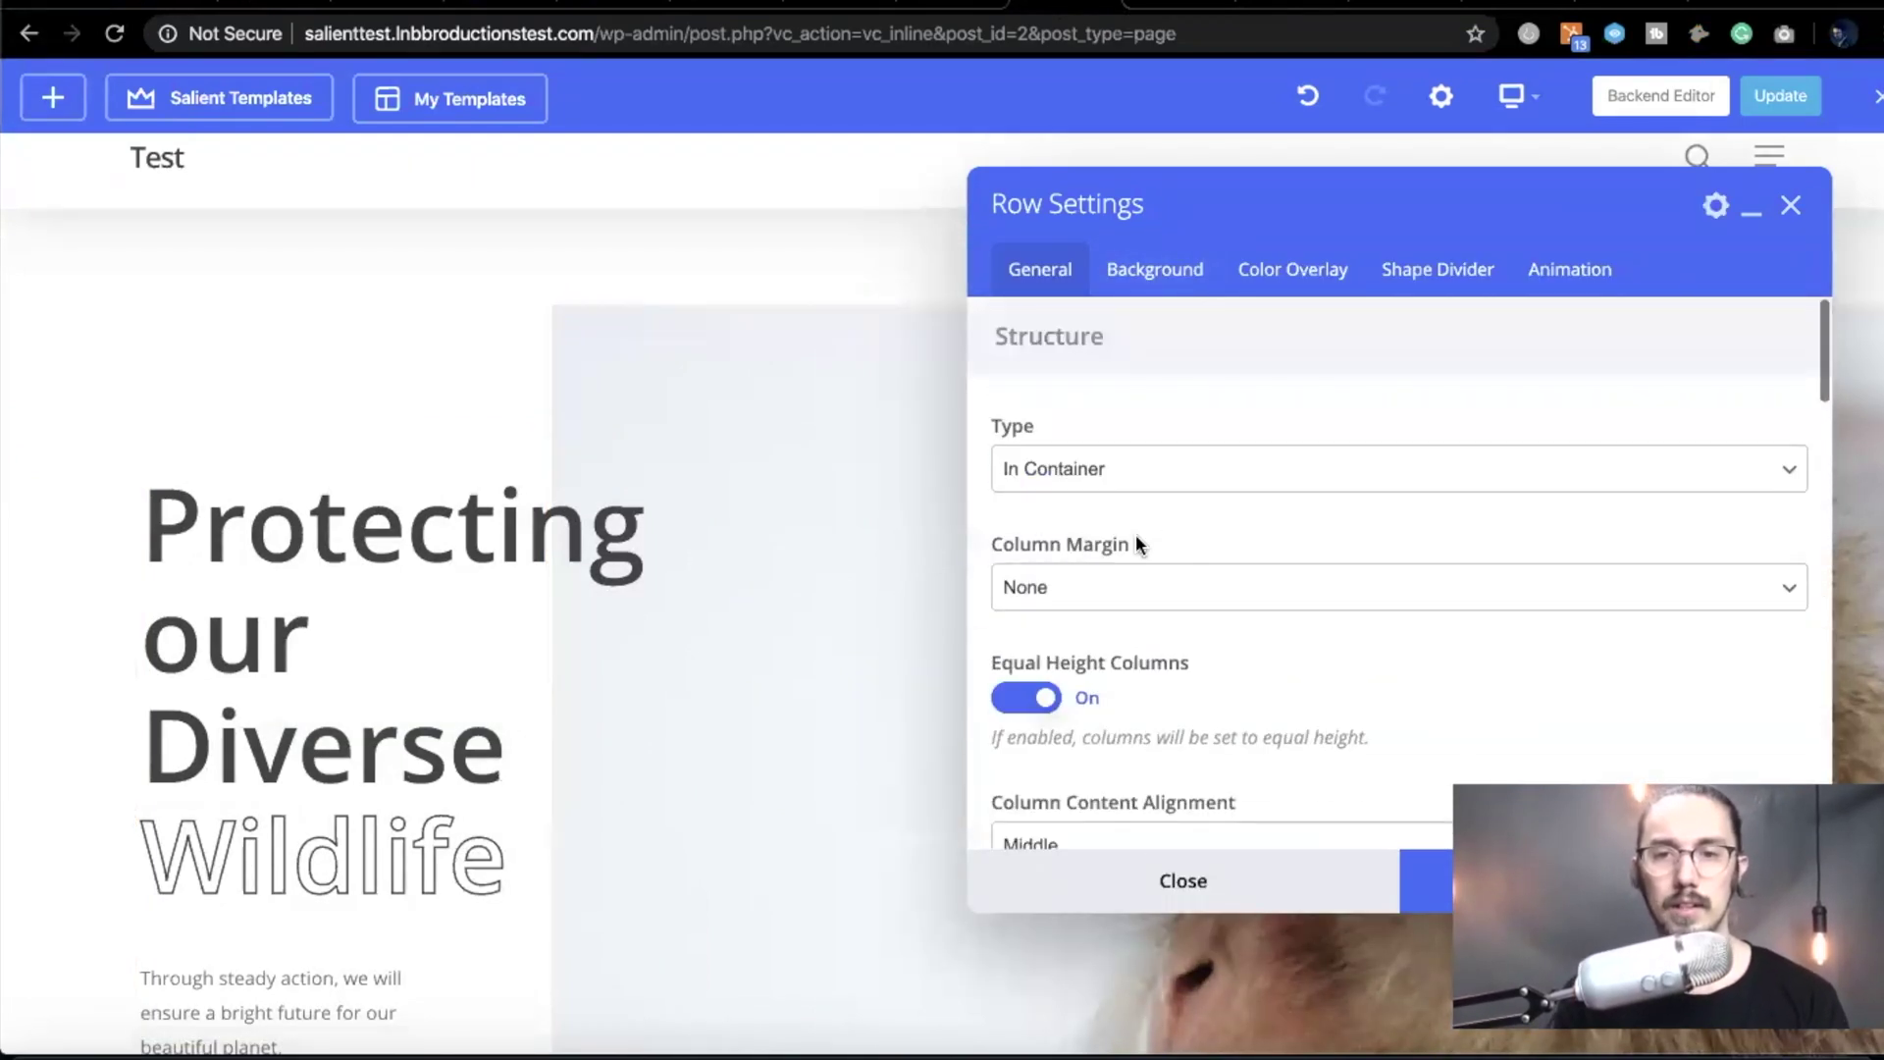
- View the Background and Color Overlay options, toggling Enable Gradient on and back off
click(1135, 265)
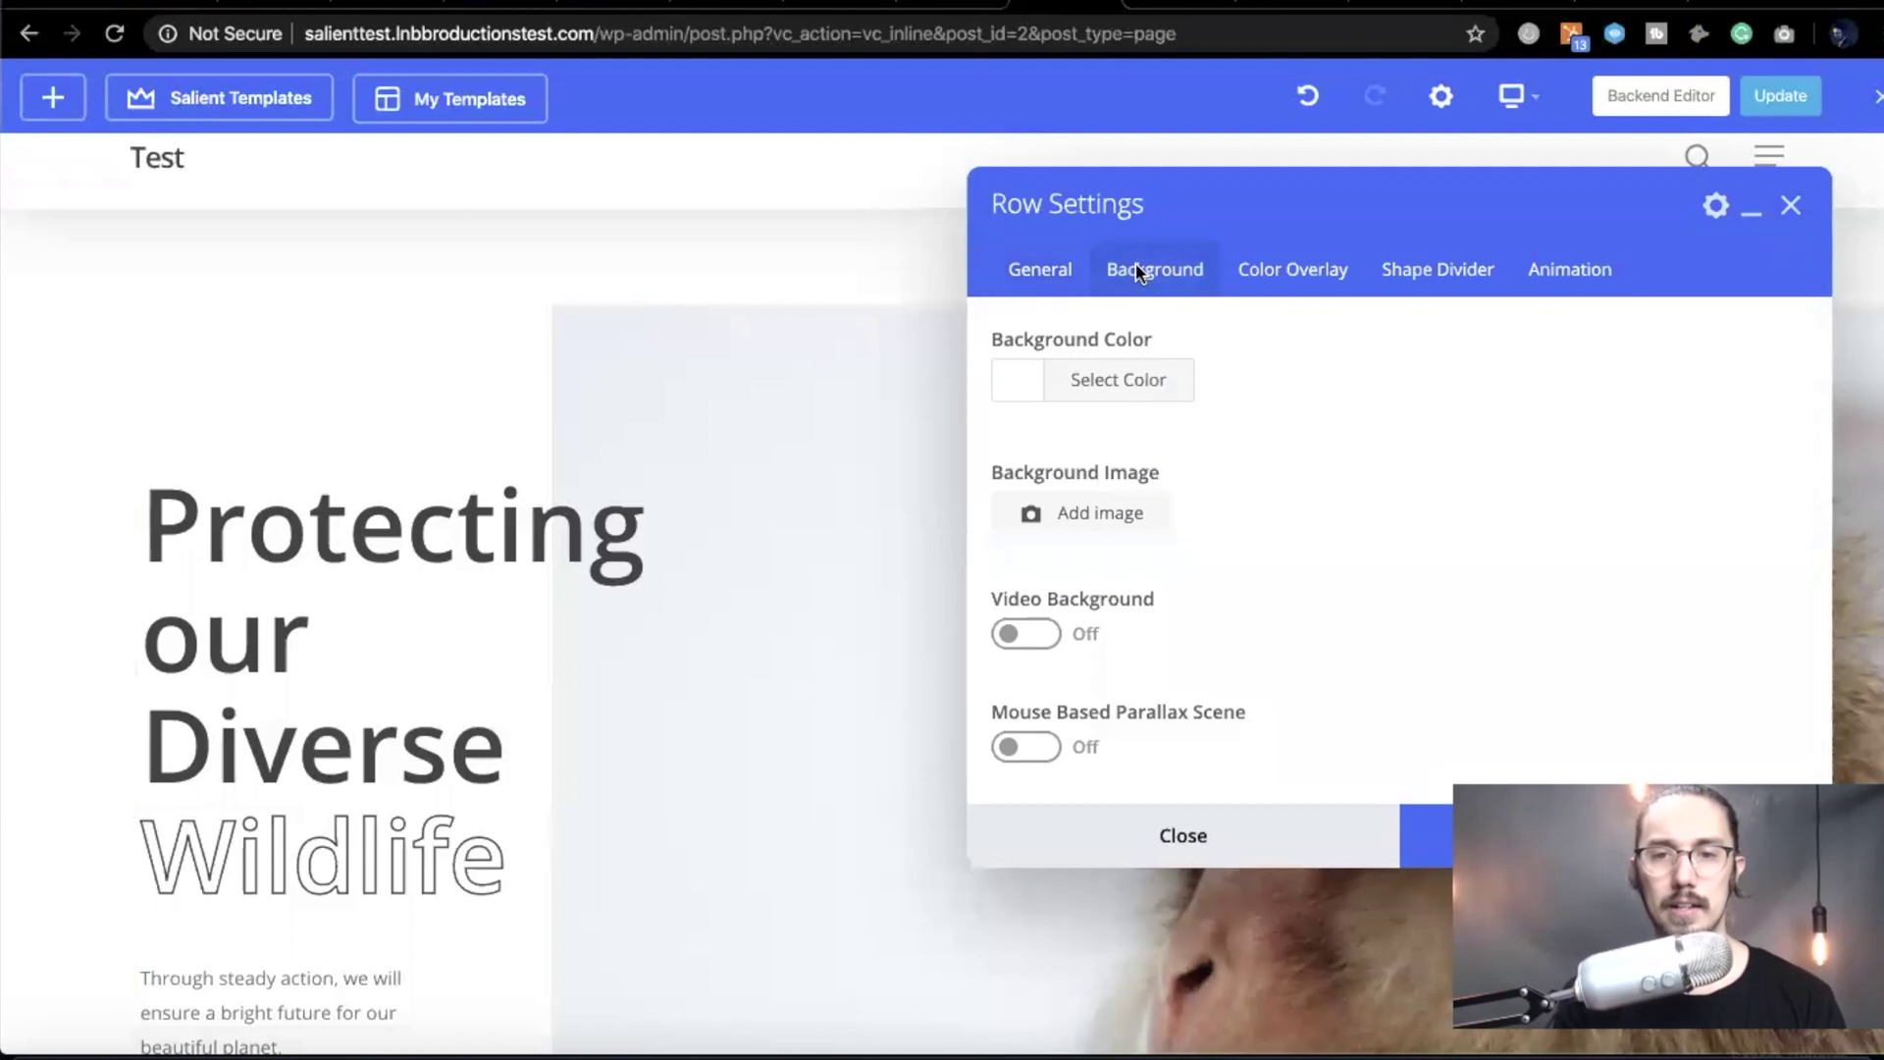
click(1272, 267)
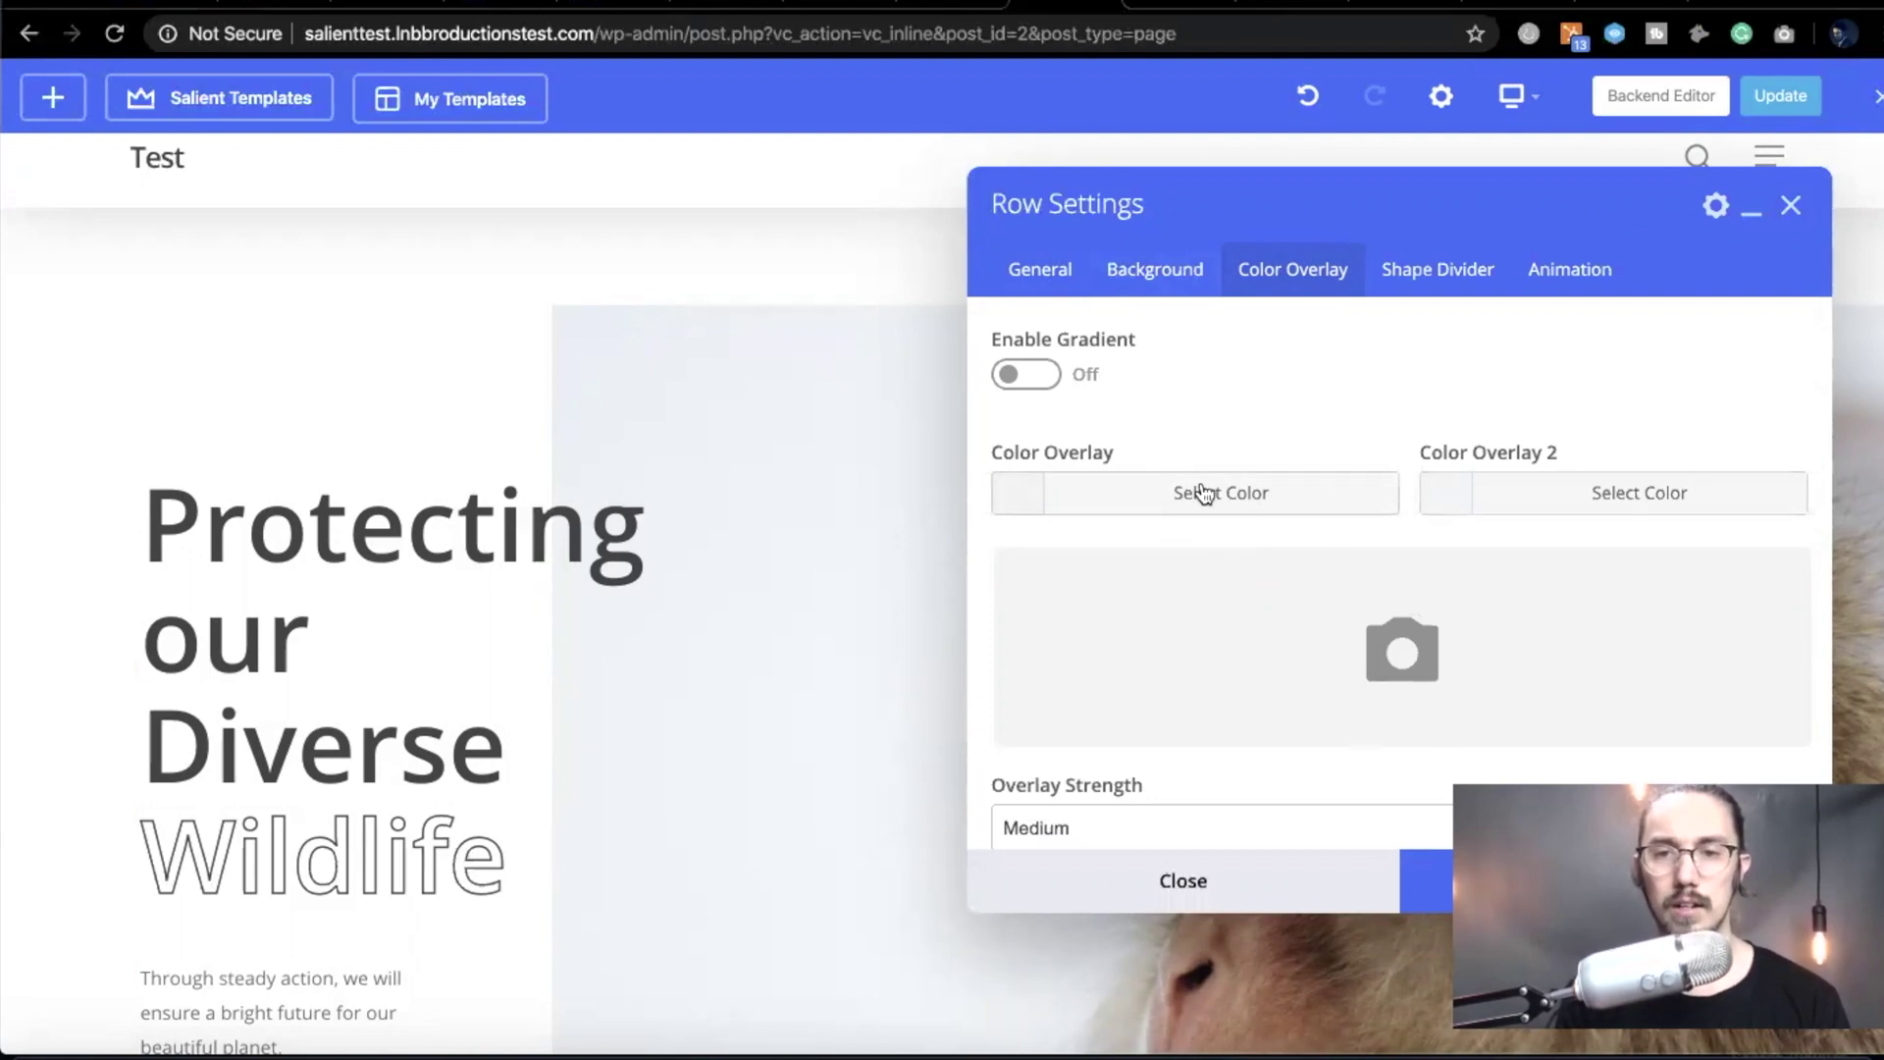
click(1025, 375)
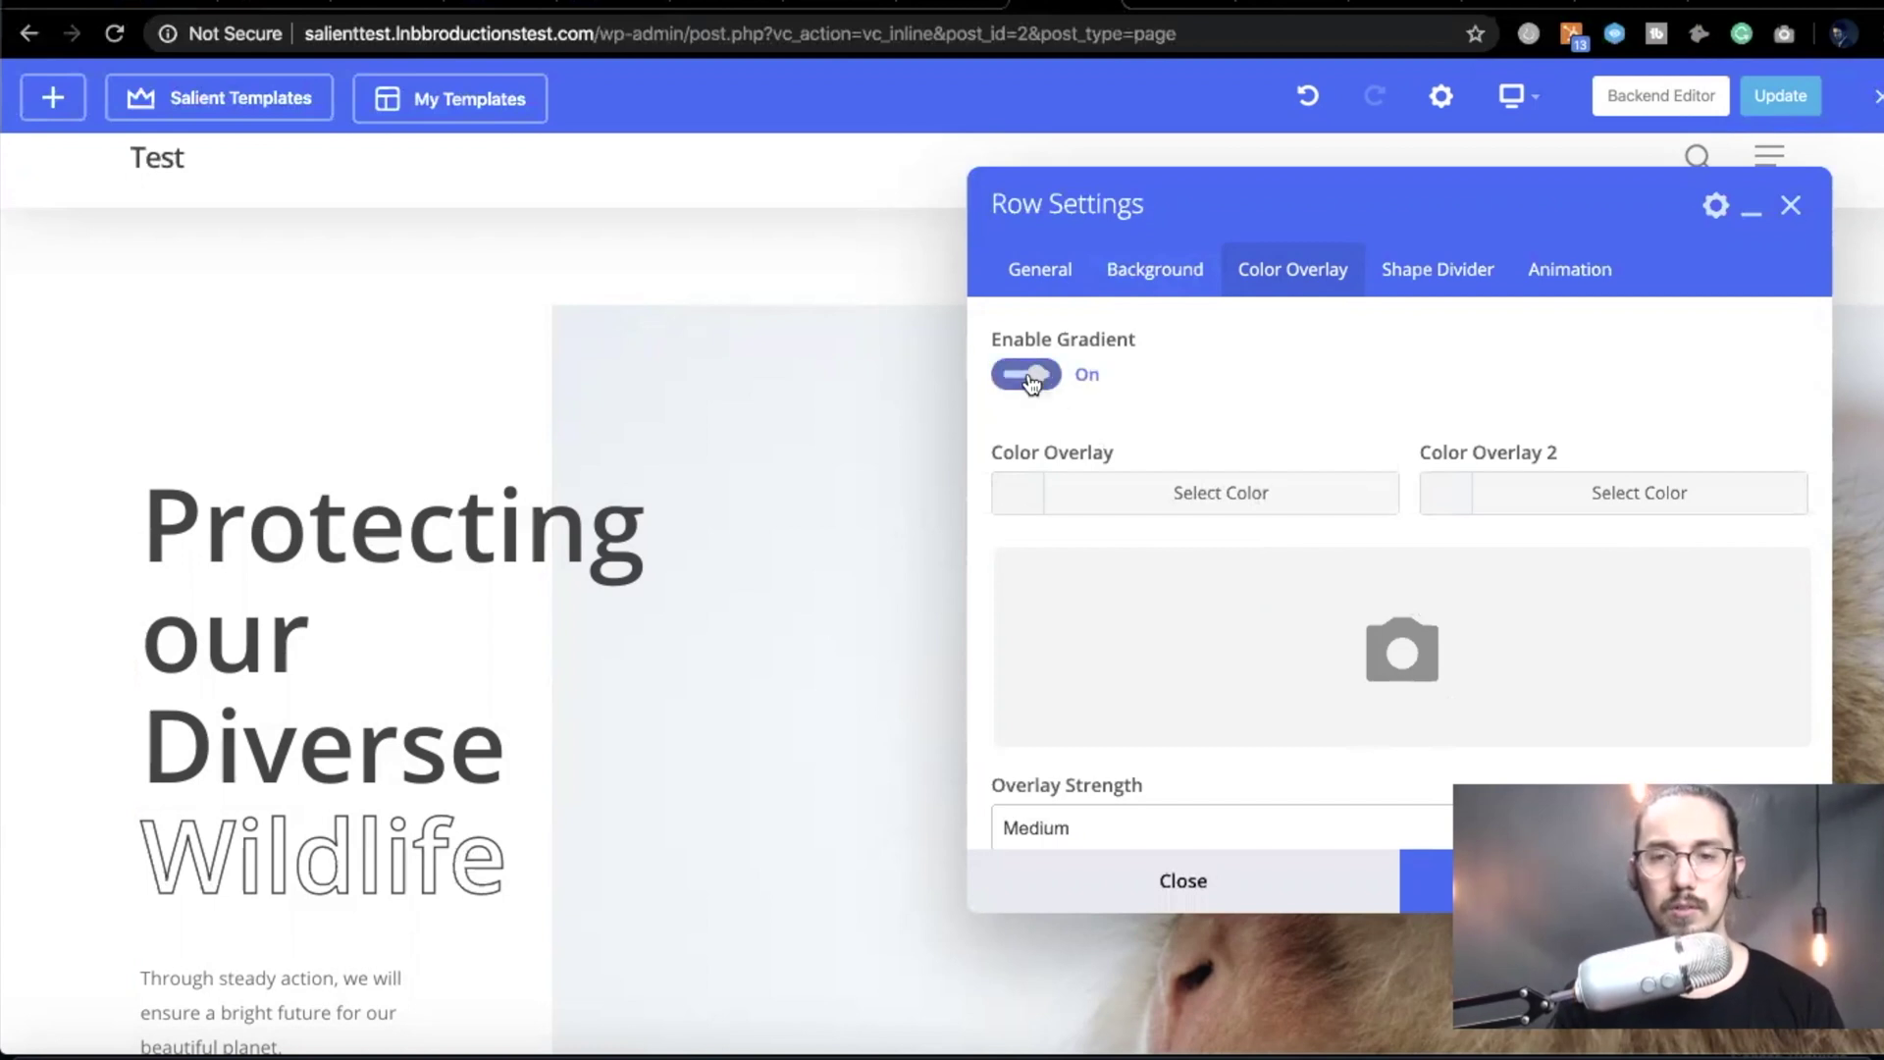
click(1026, 375)
scroll(1030, 527, down, 2)
scroll(1028, 527, up, 3)
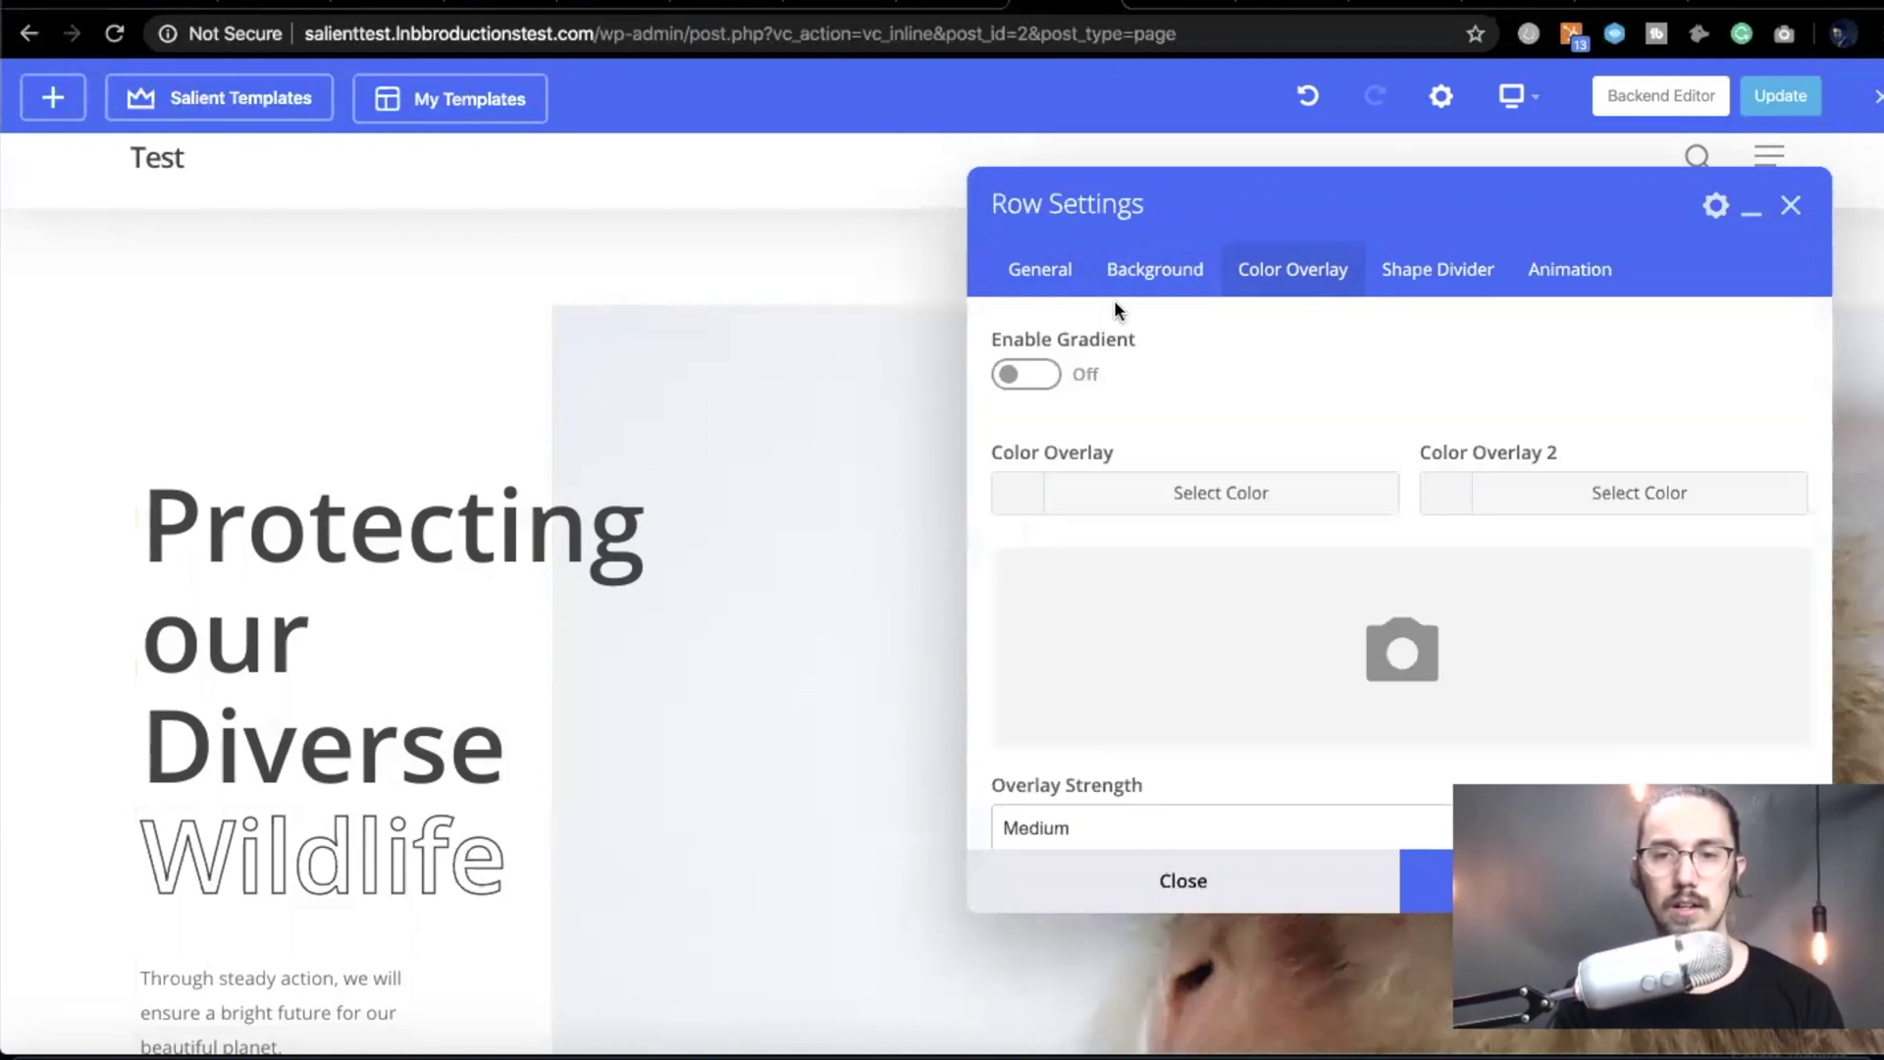
click(1117, 292)
- In General settings, cycle the padding through desktop, tablet and mobile, ending on tablet Top
click(1033, 279)
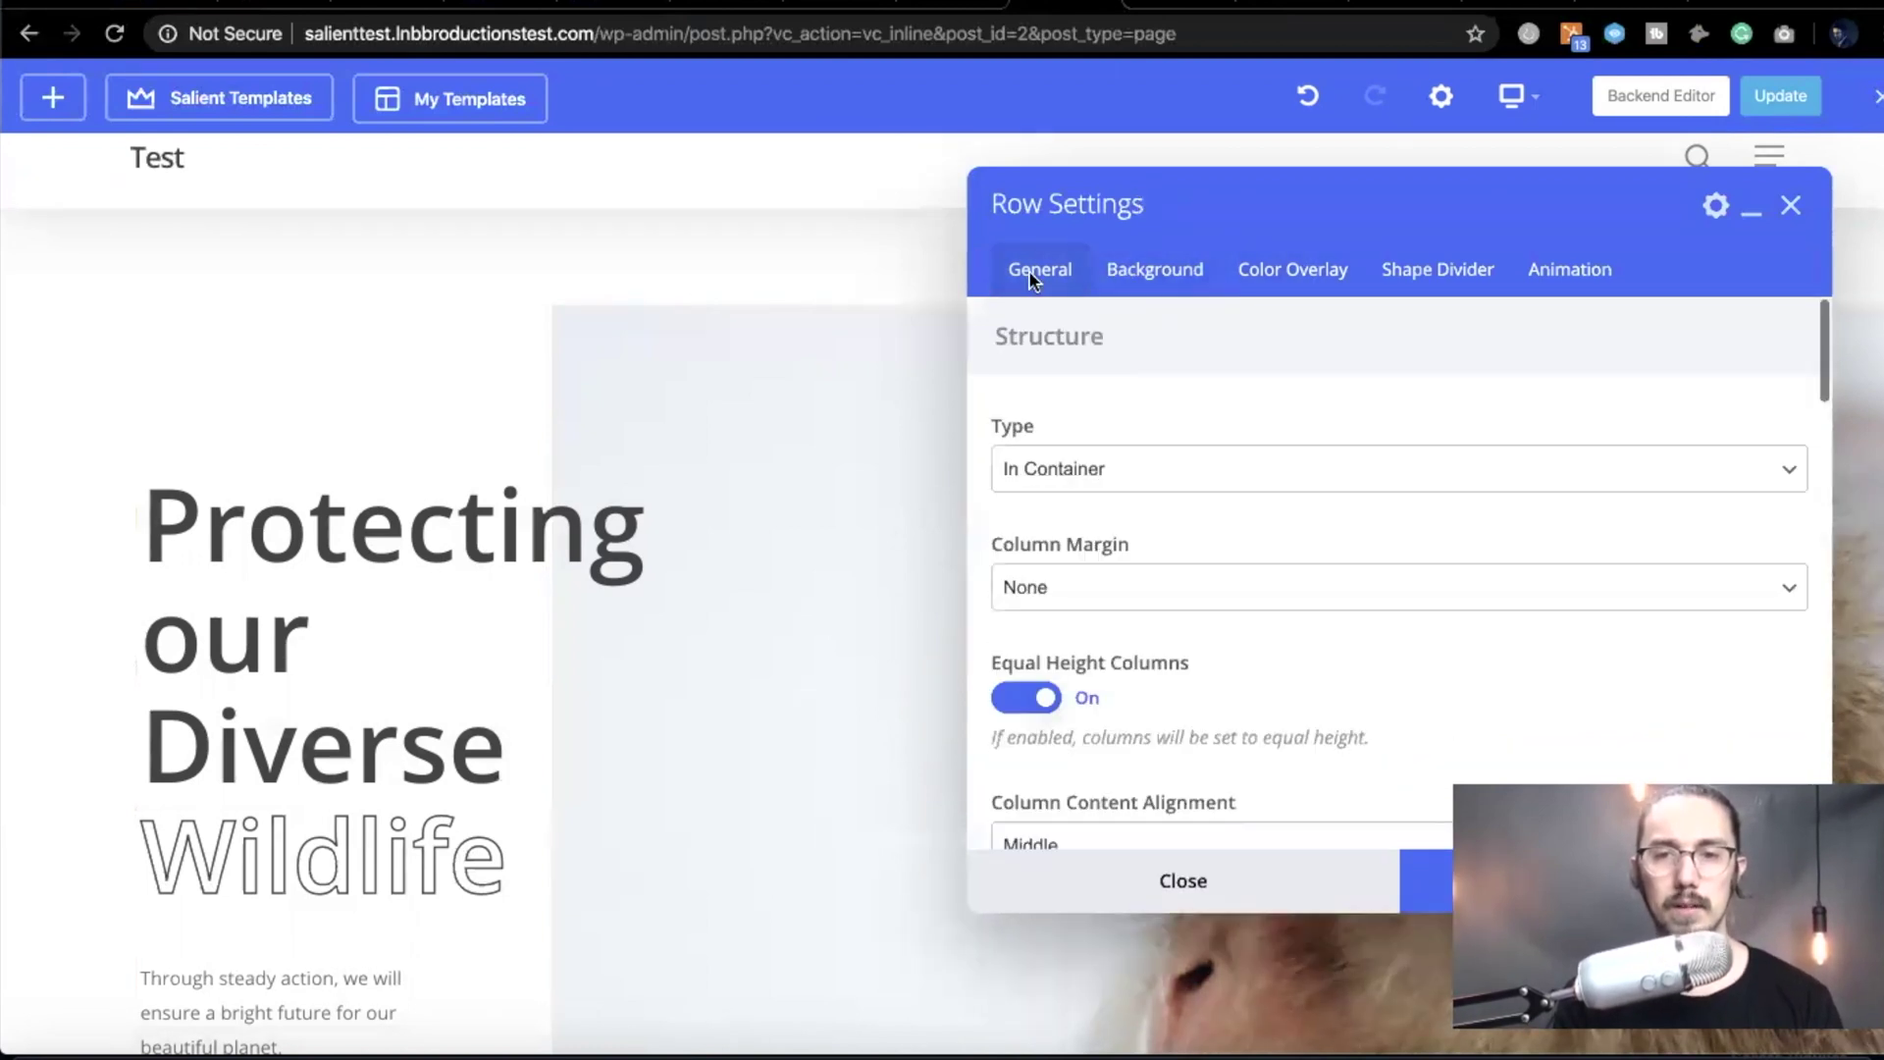
scroll(1062, 534, down, 1)
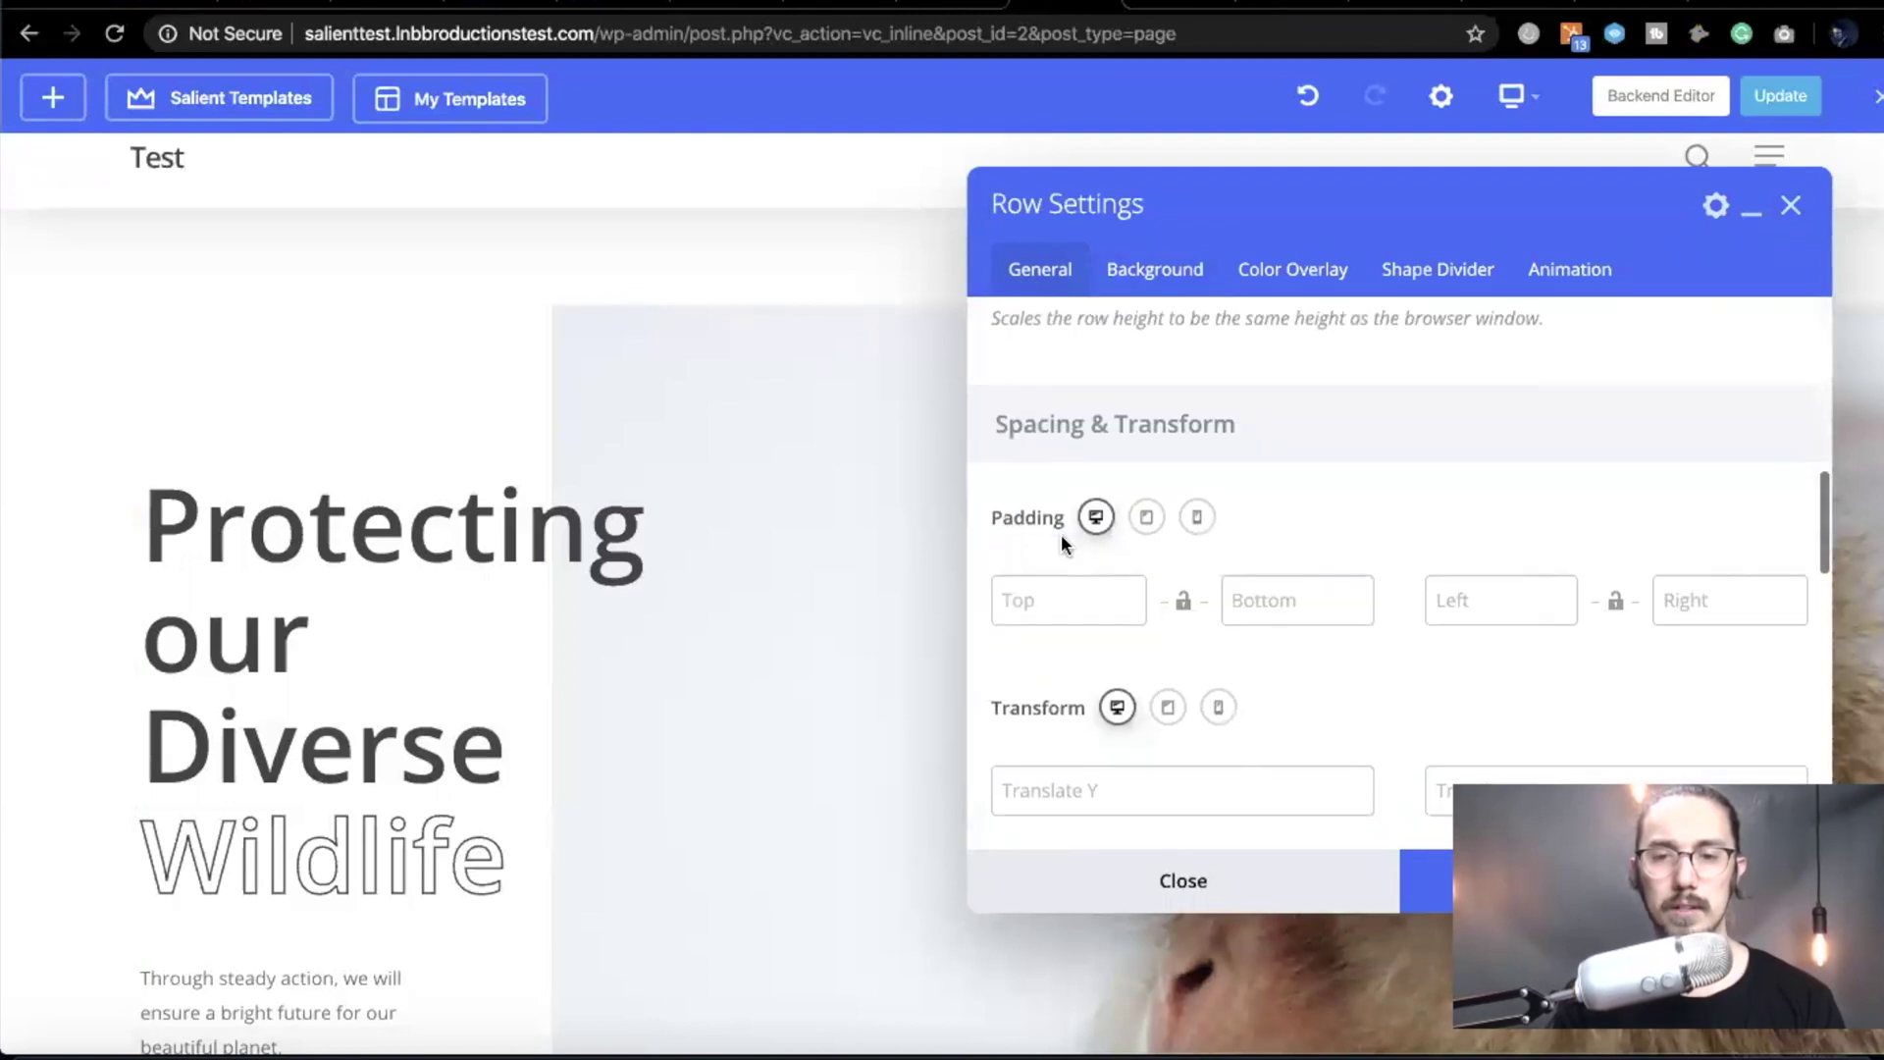
click(1148, 520)
click(1196, 517)
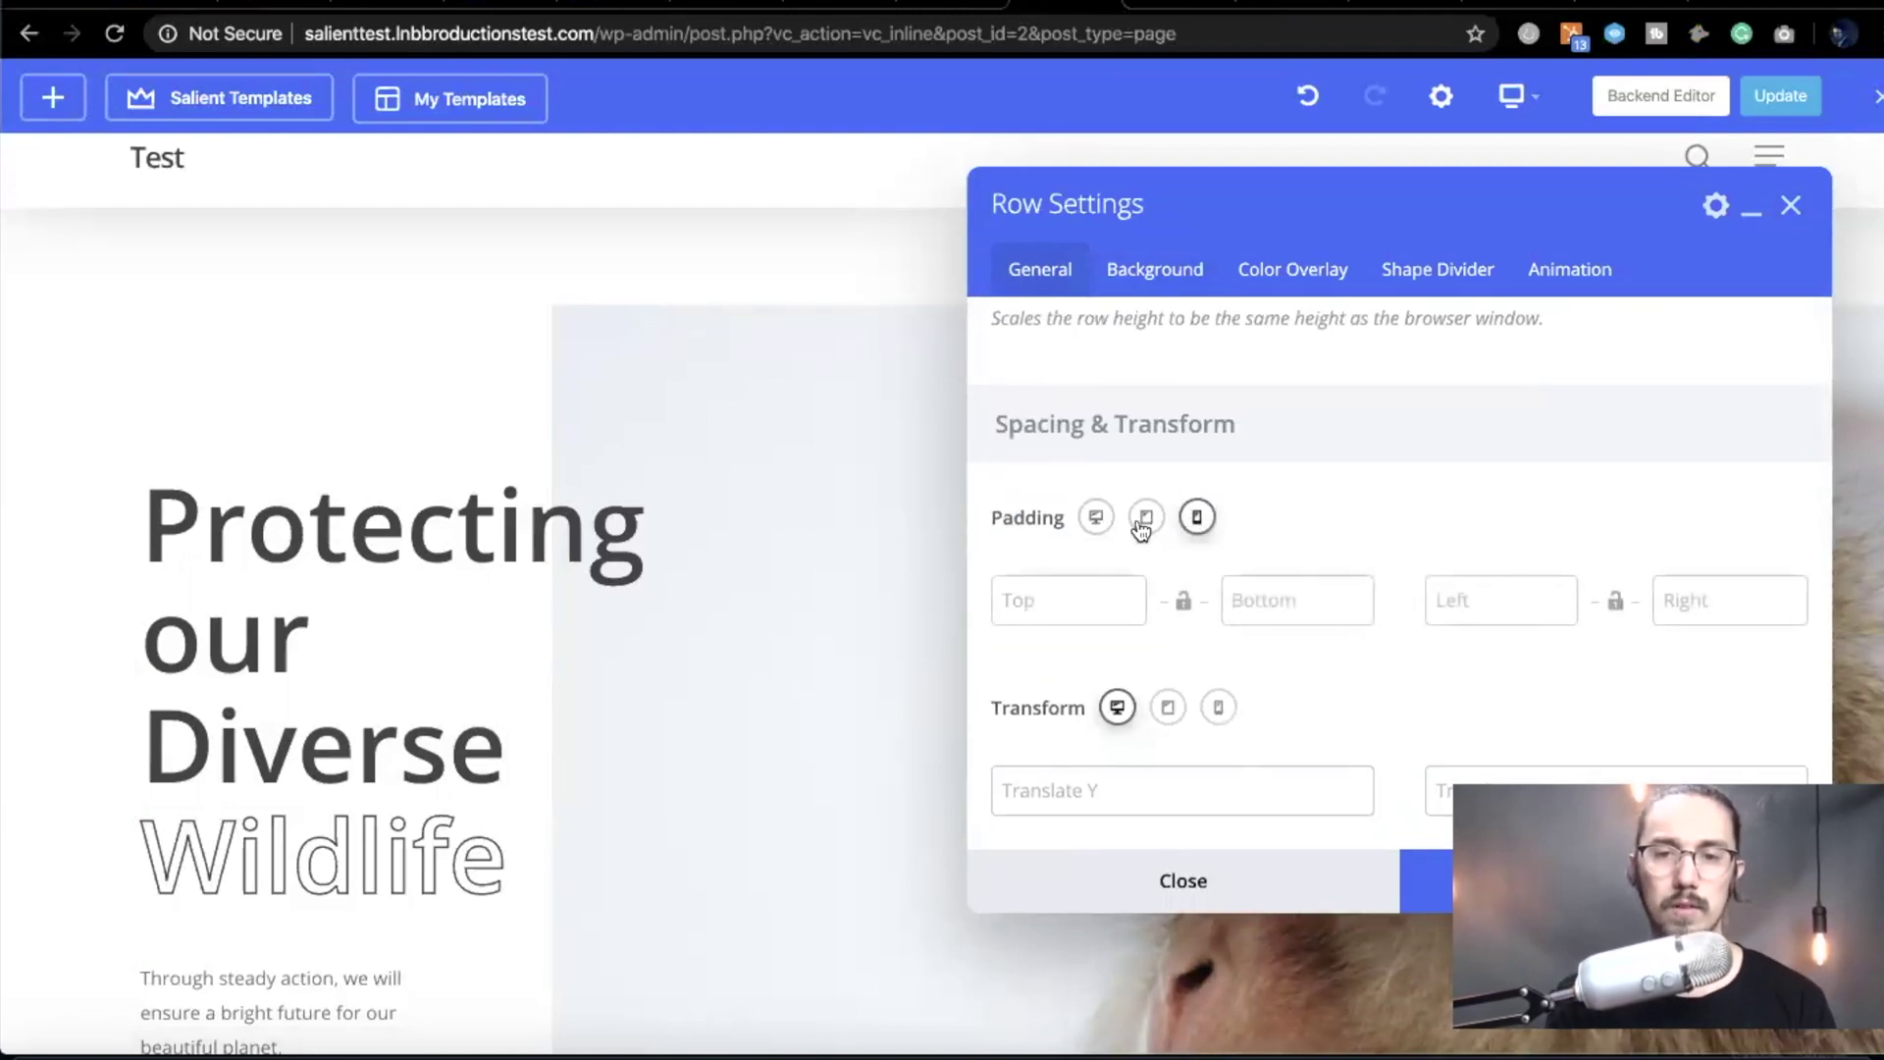
click(1093, 519)
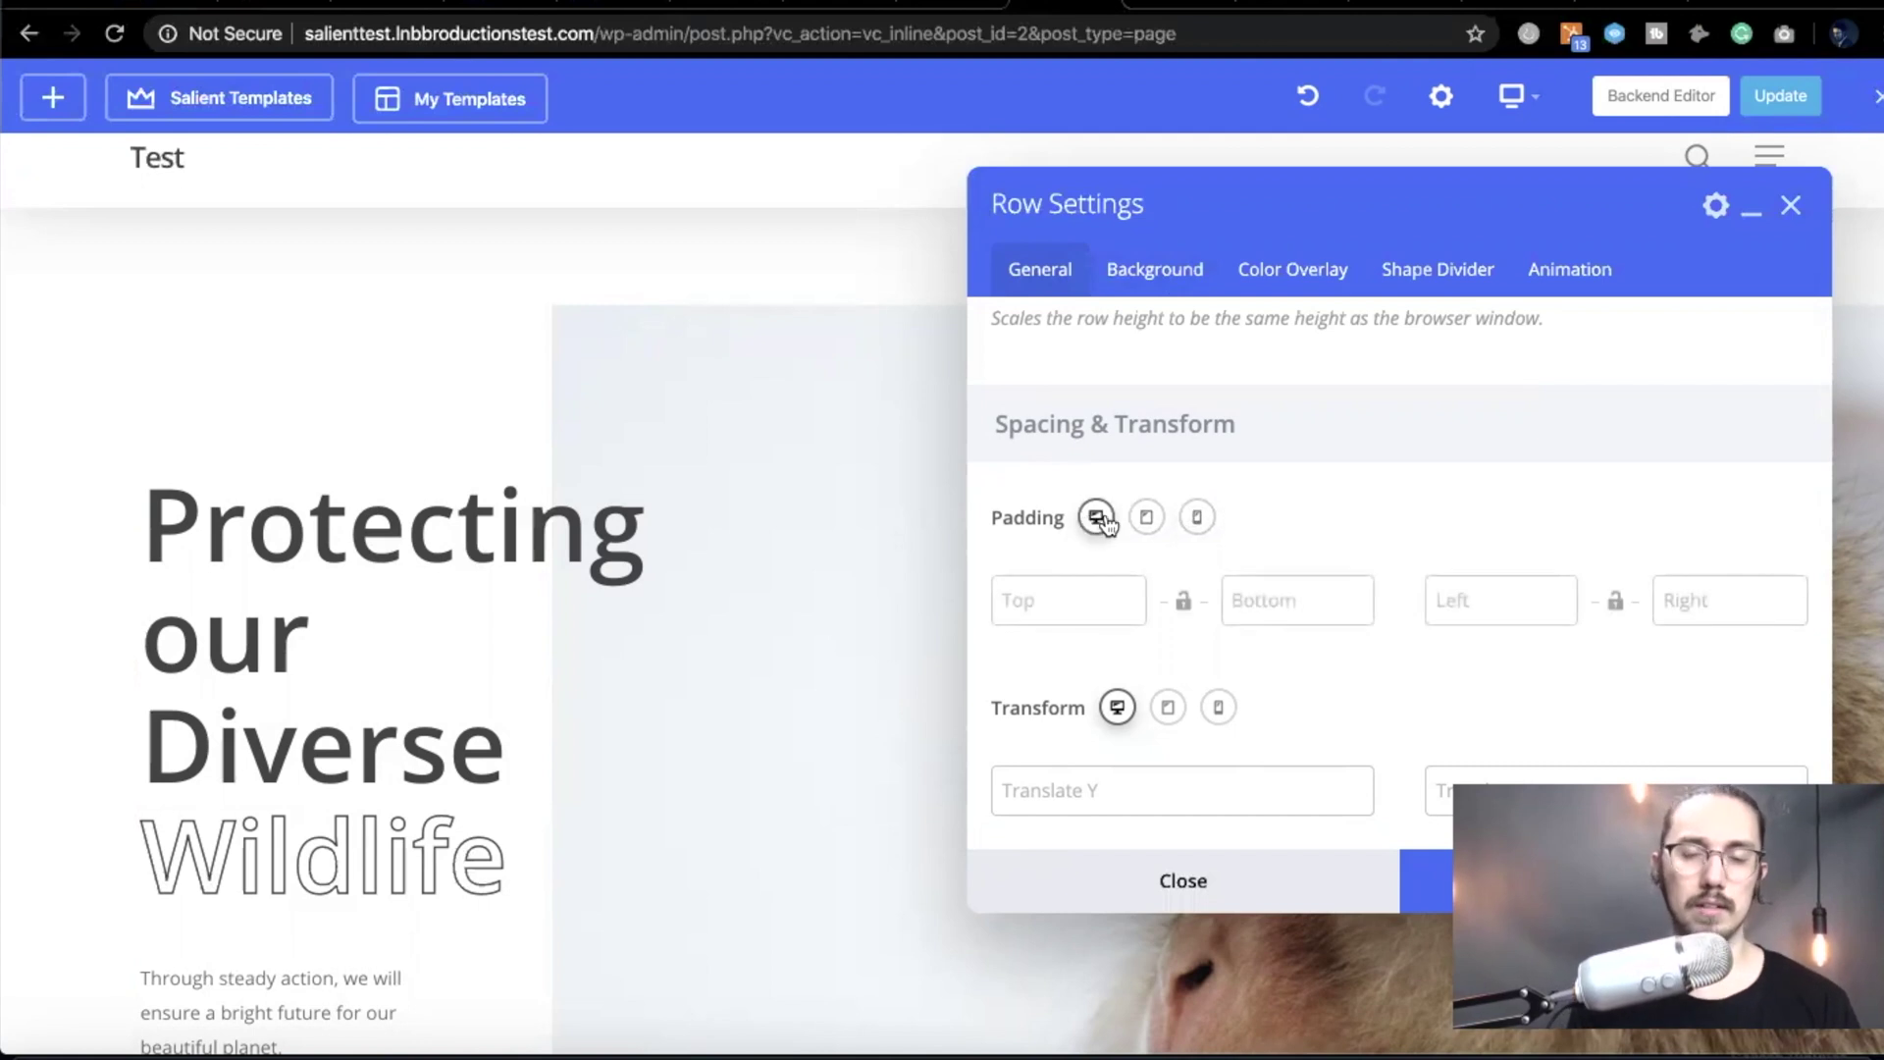
click(1146, 522)
click(1095, 517)
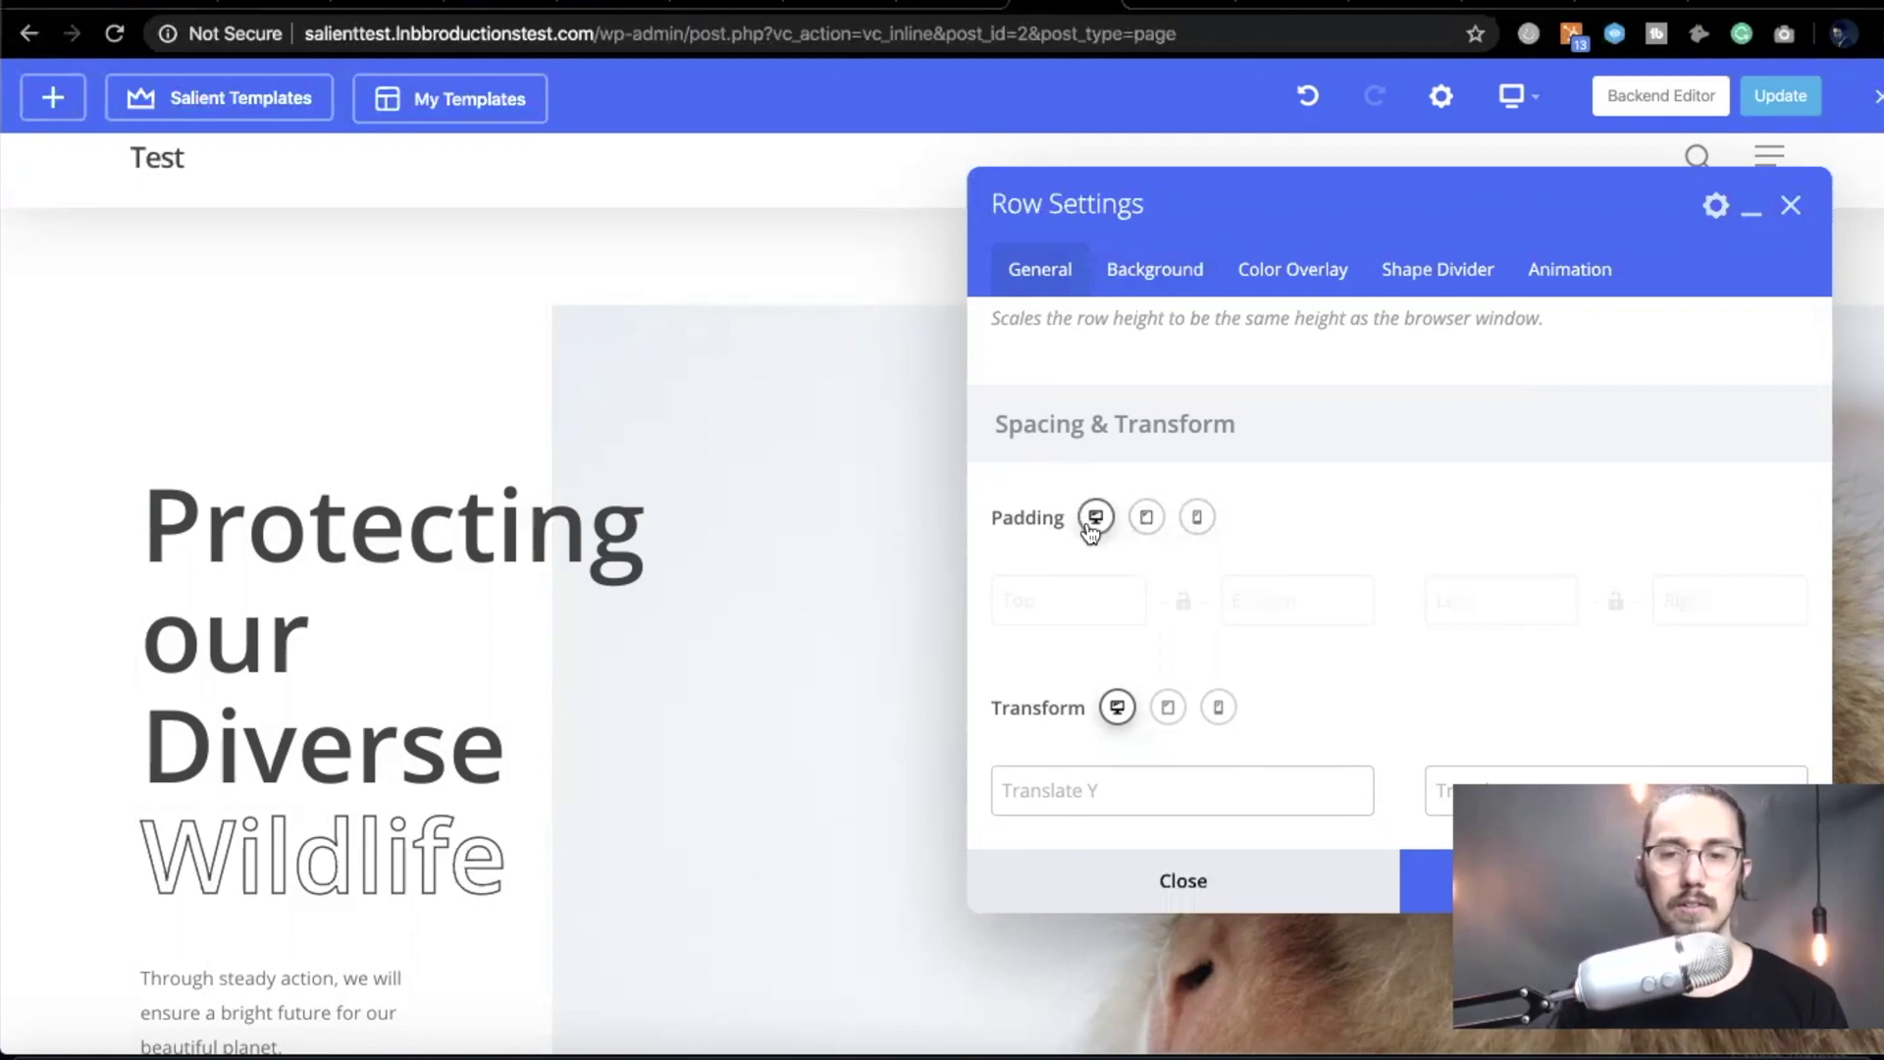
click(1089, 583)
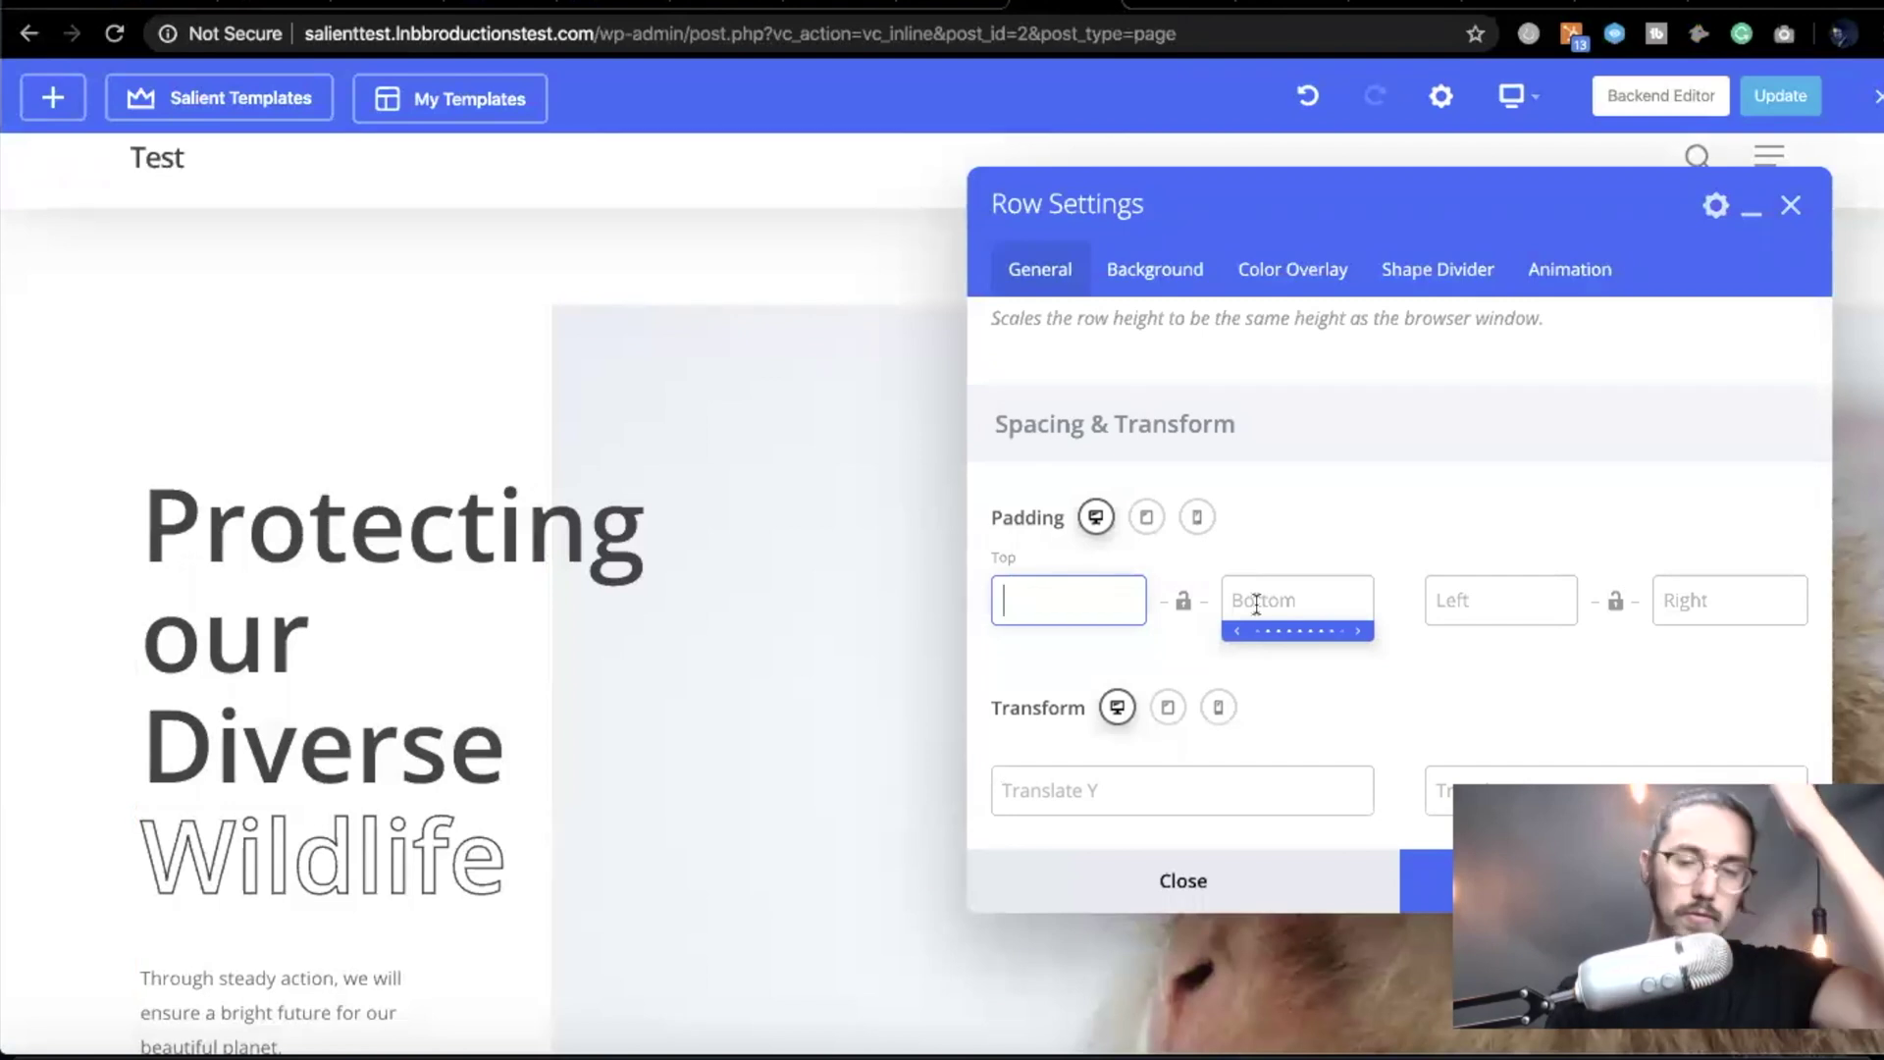
click(1146, 517)
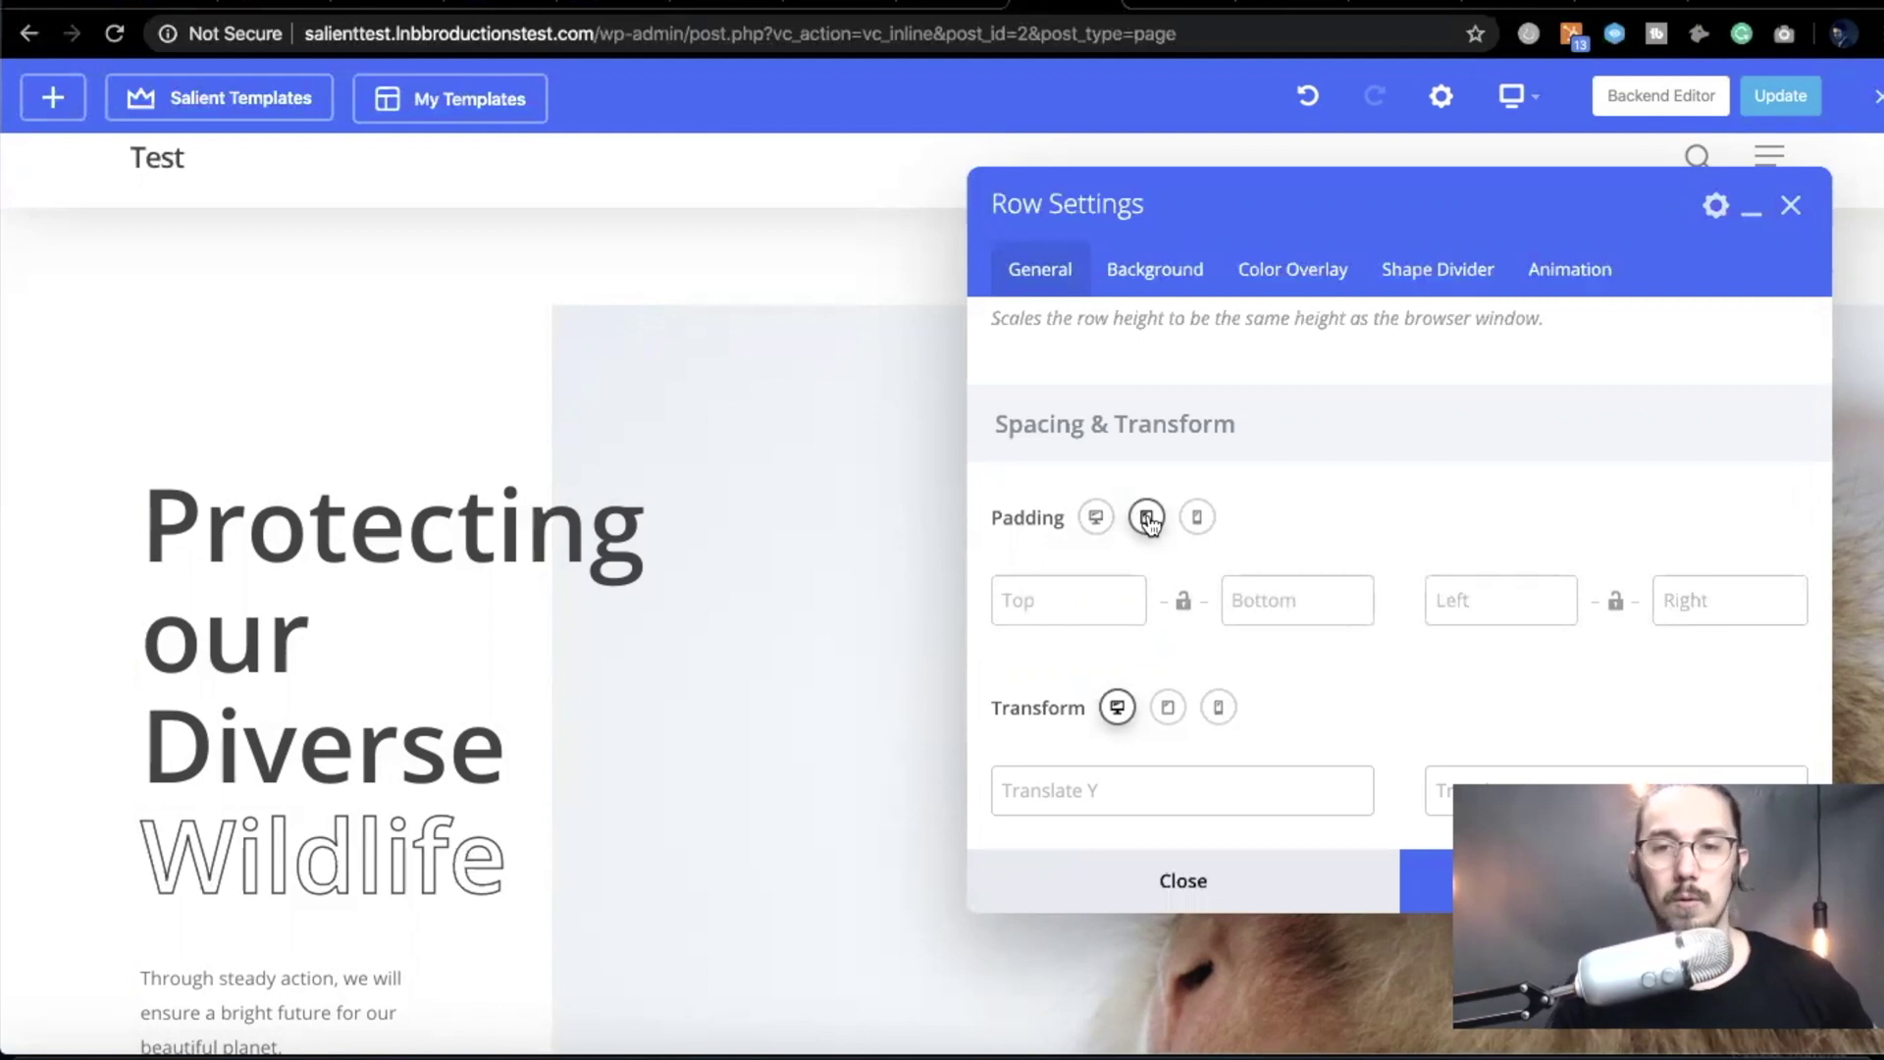
click(1083, 598)
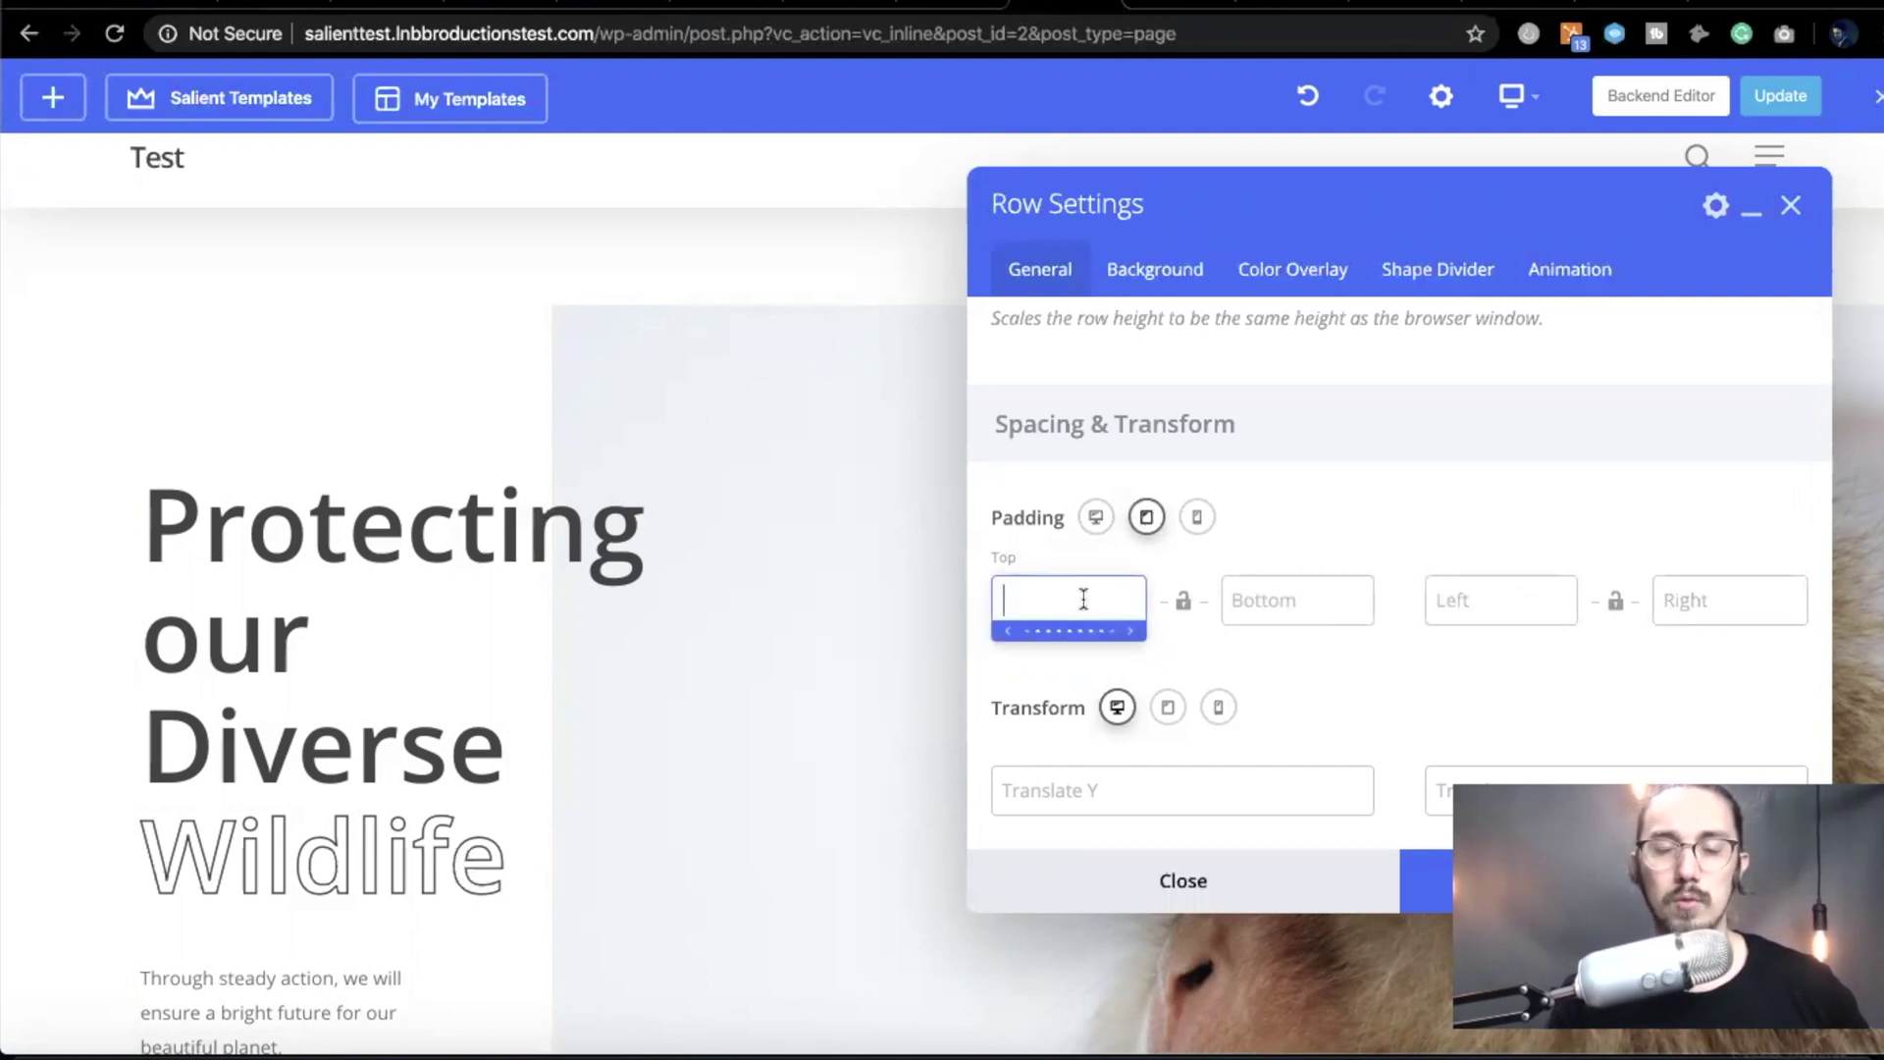
- Save 100 as the tablet top padding and switch the preview to tablet width
text(100)
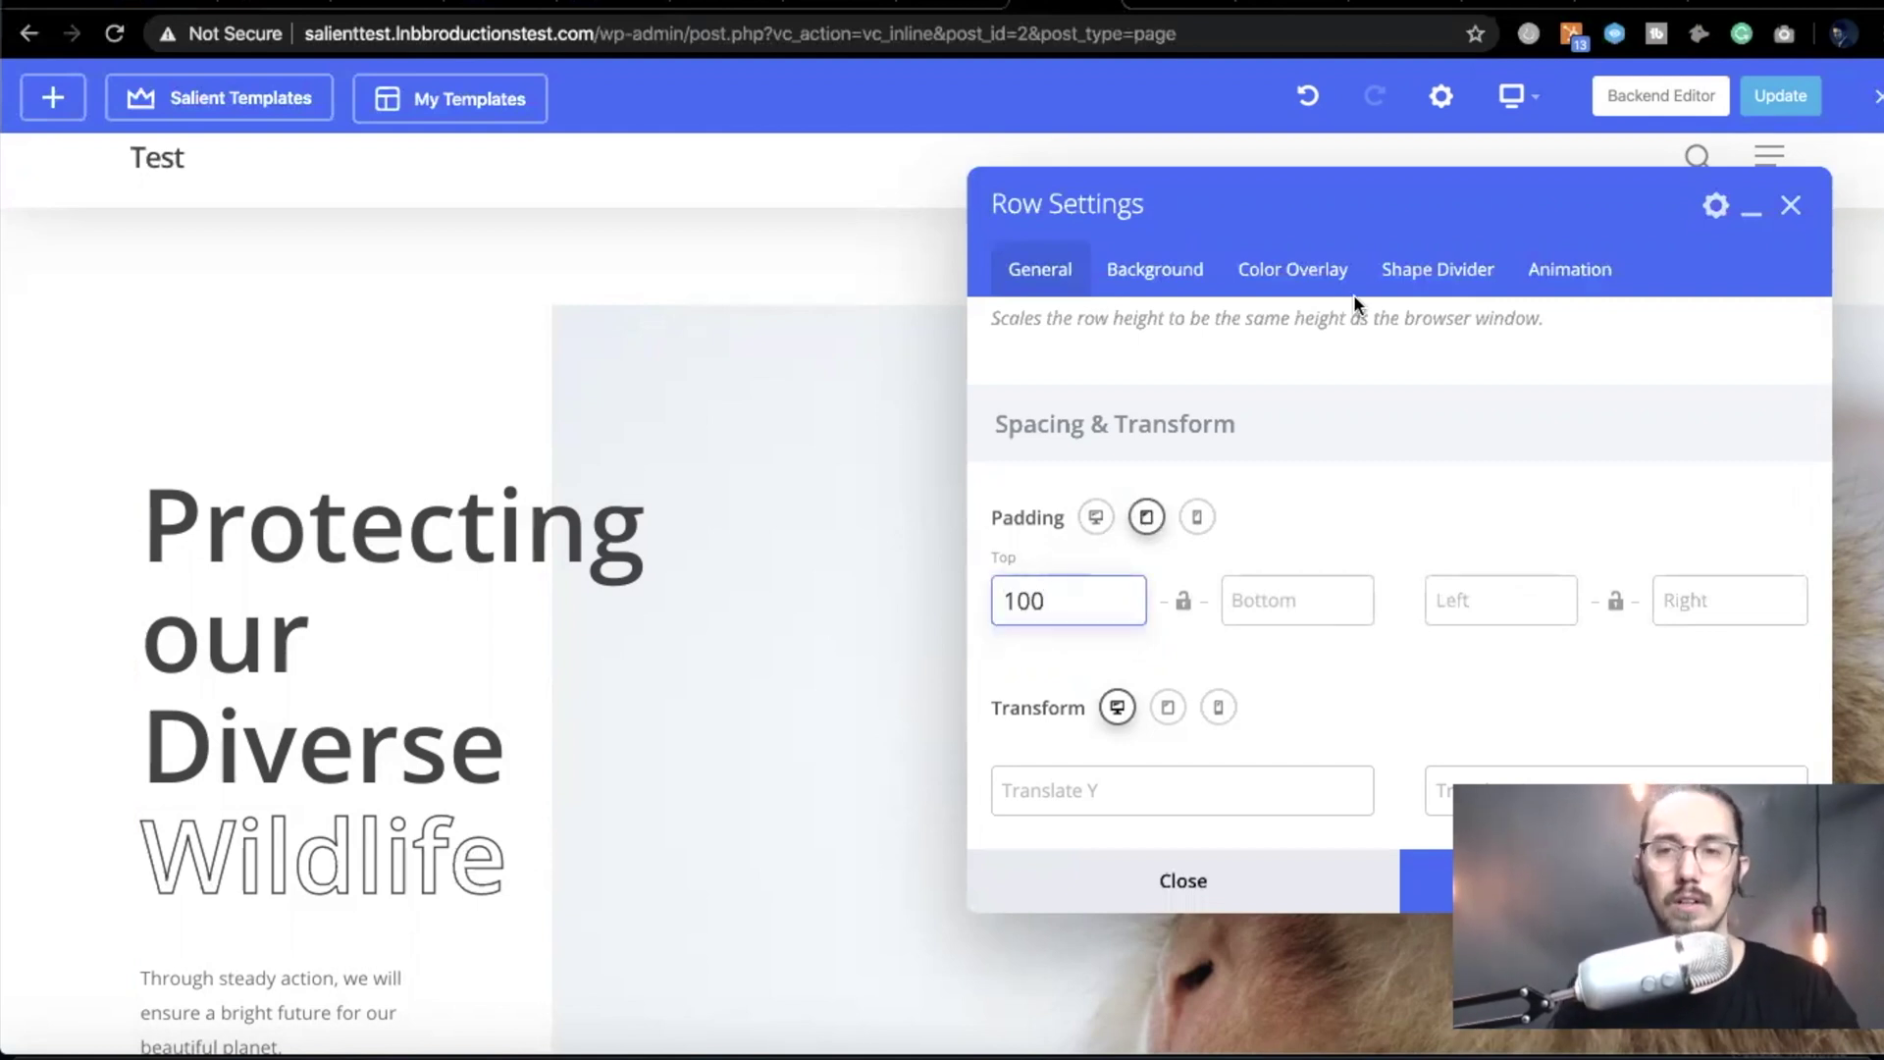
click(1438, 879)
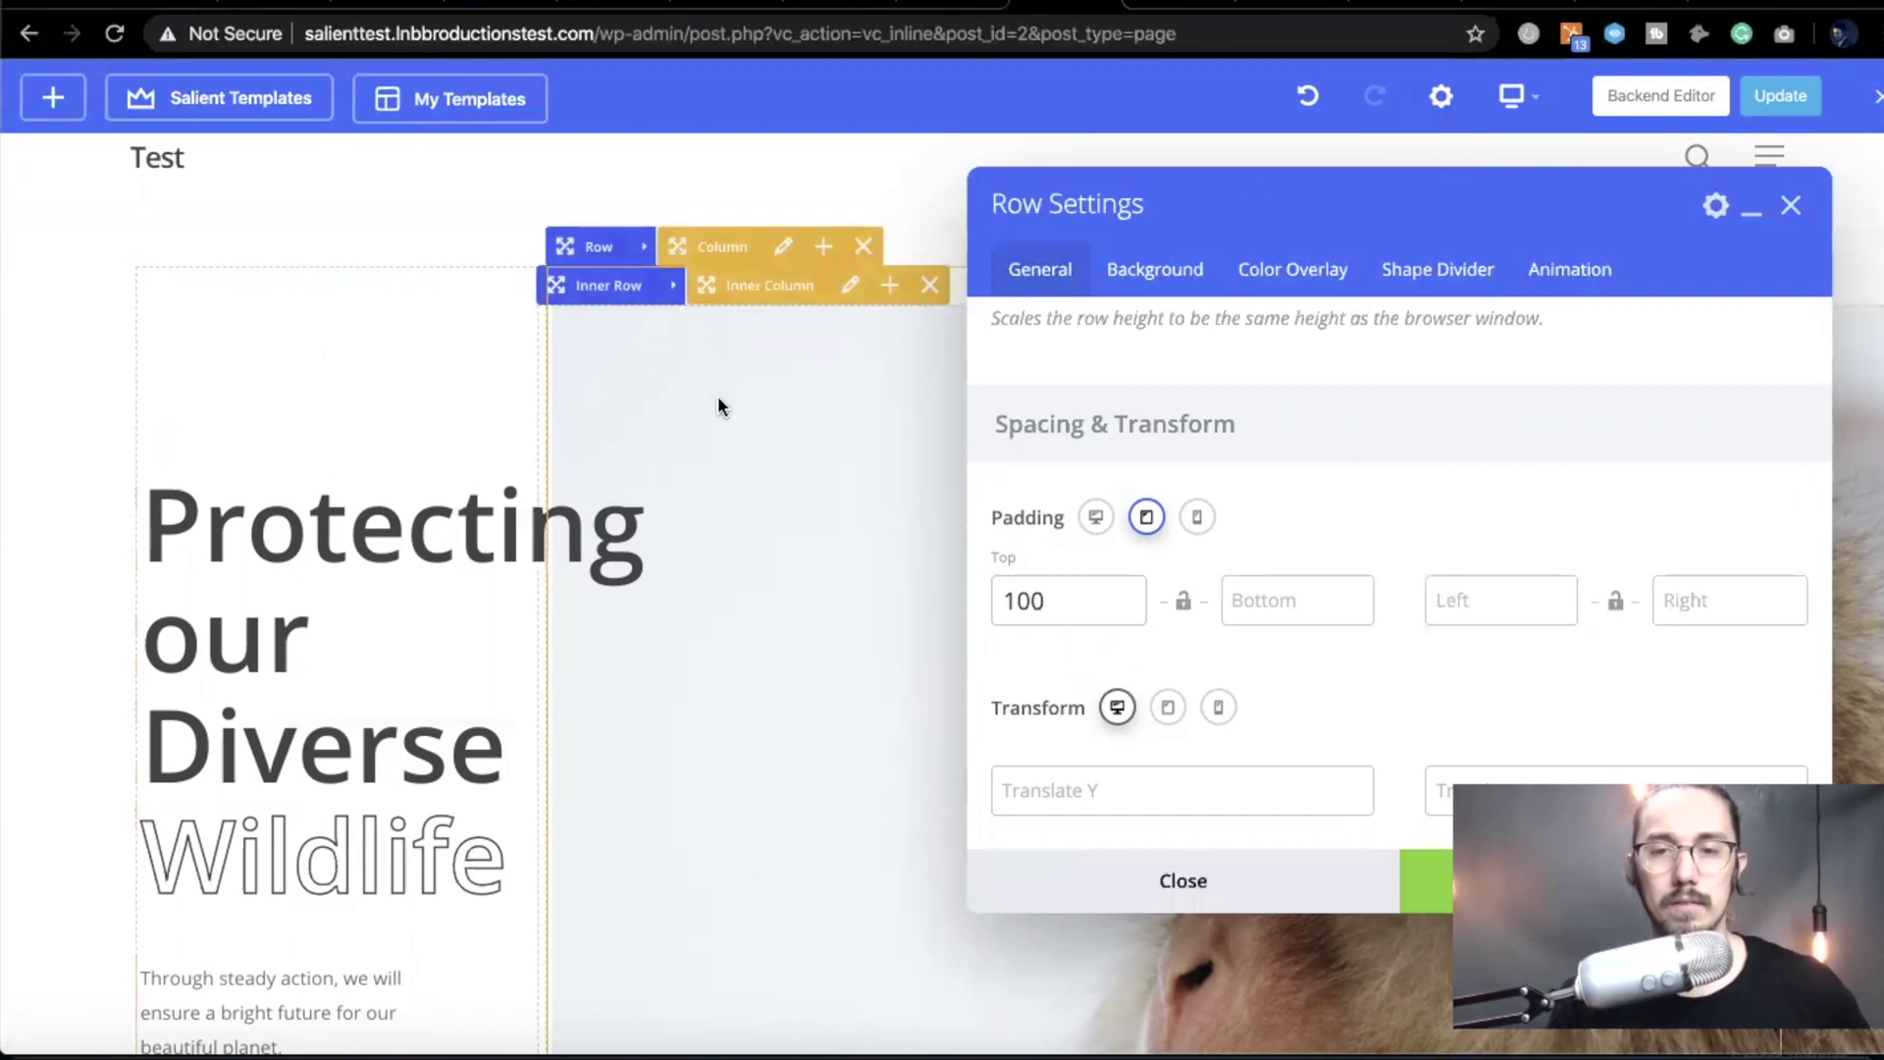
click(1516, 96)
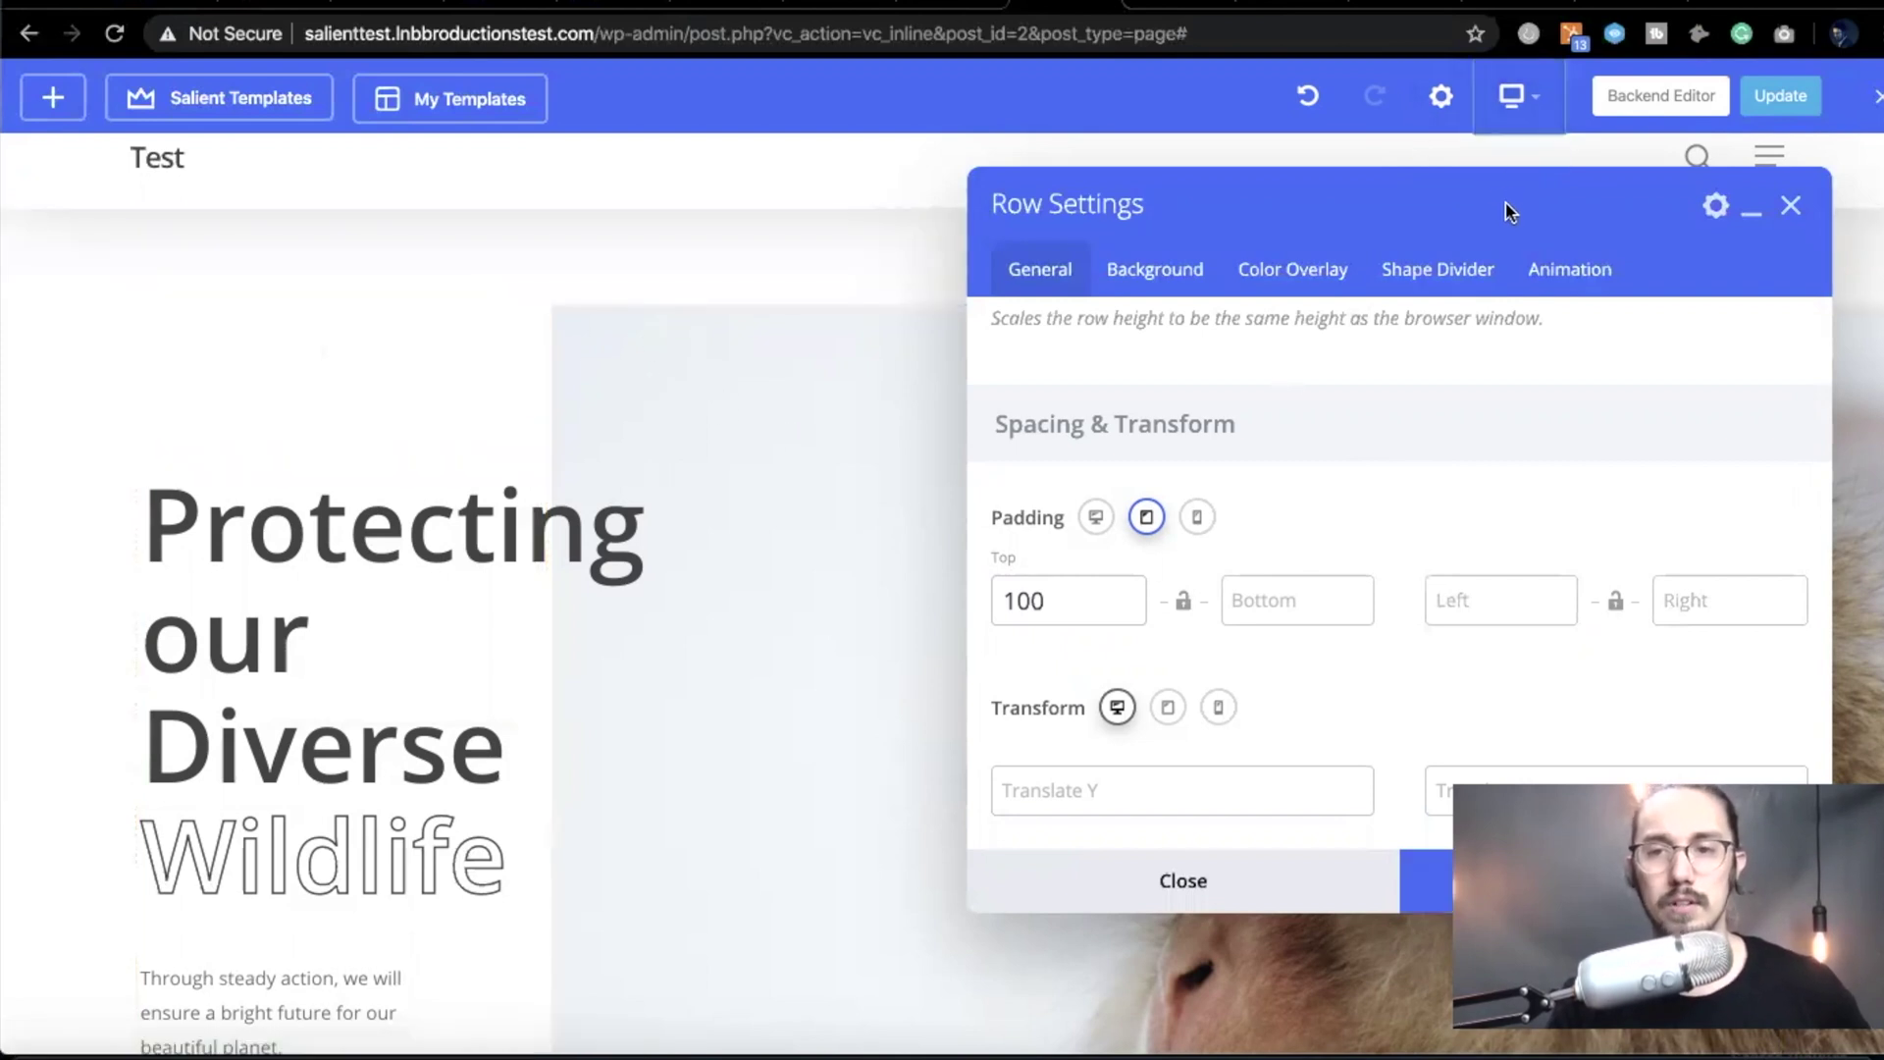
drag(1505, 210, 1263, 347)
mouse_move(1521, 147)
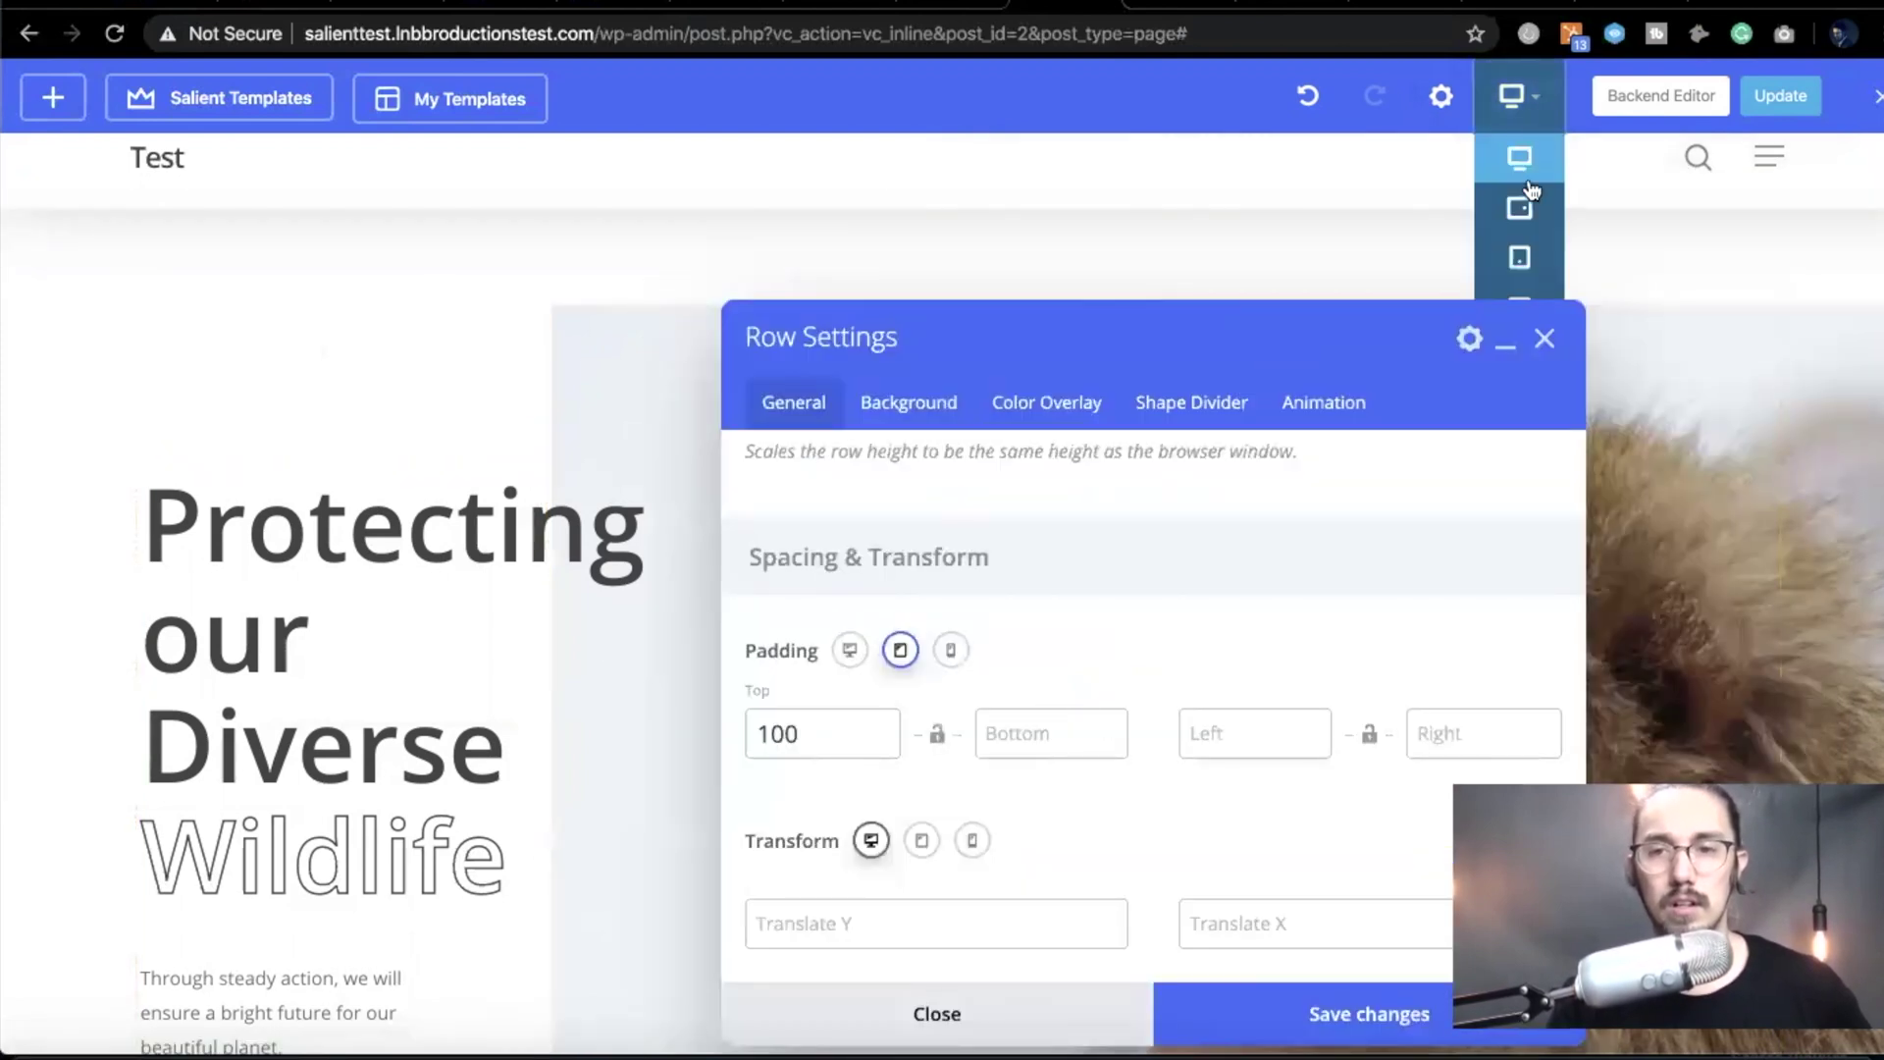
click(1521, 259)
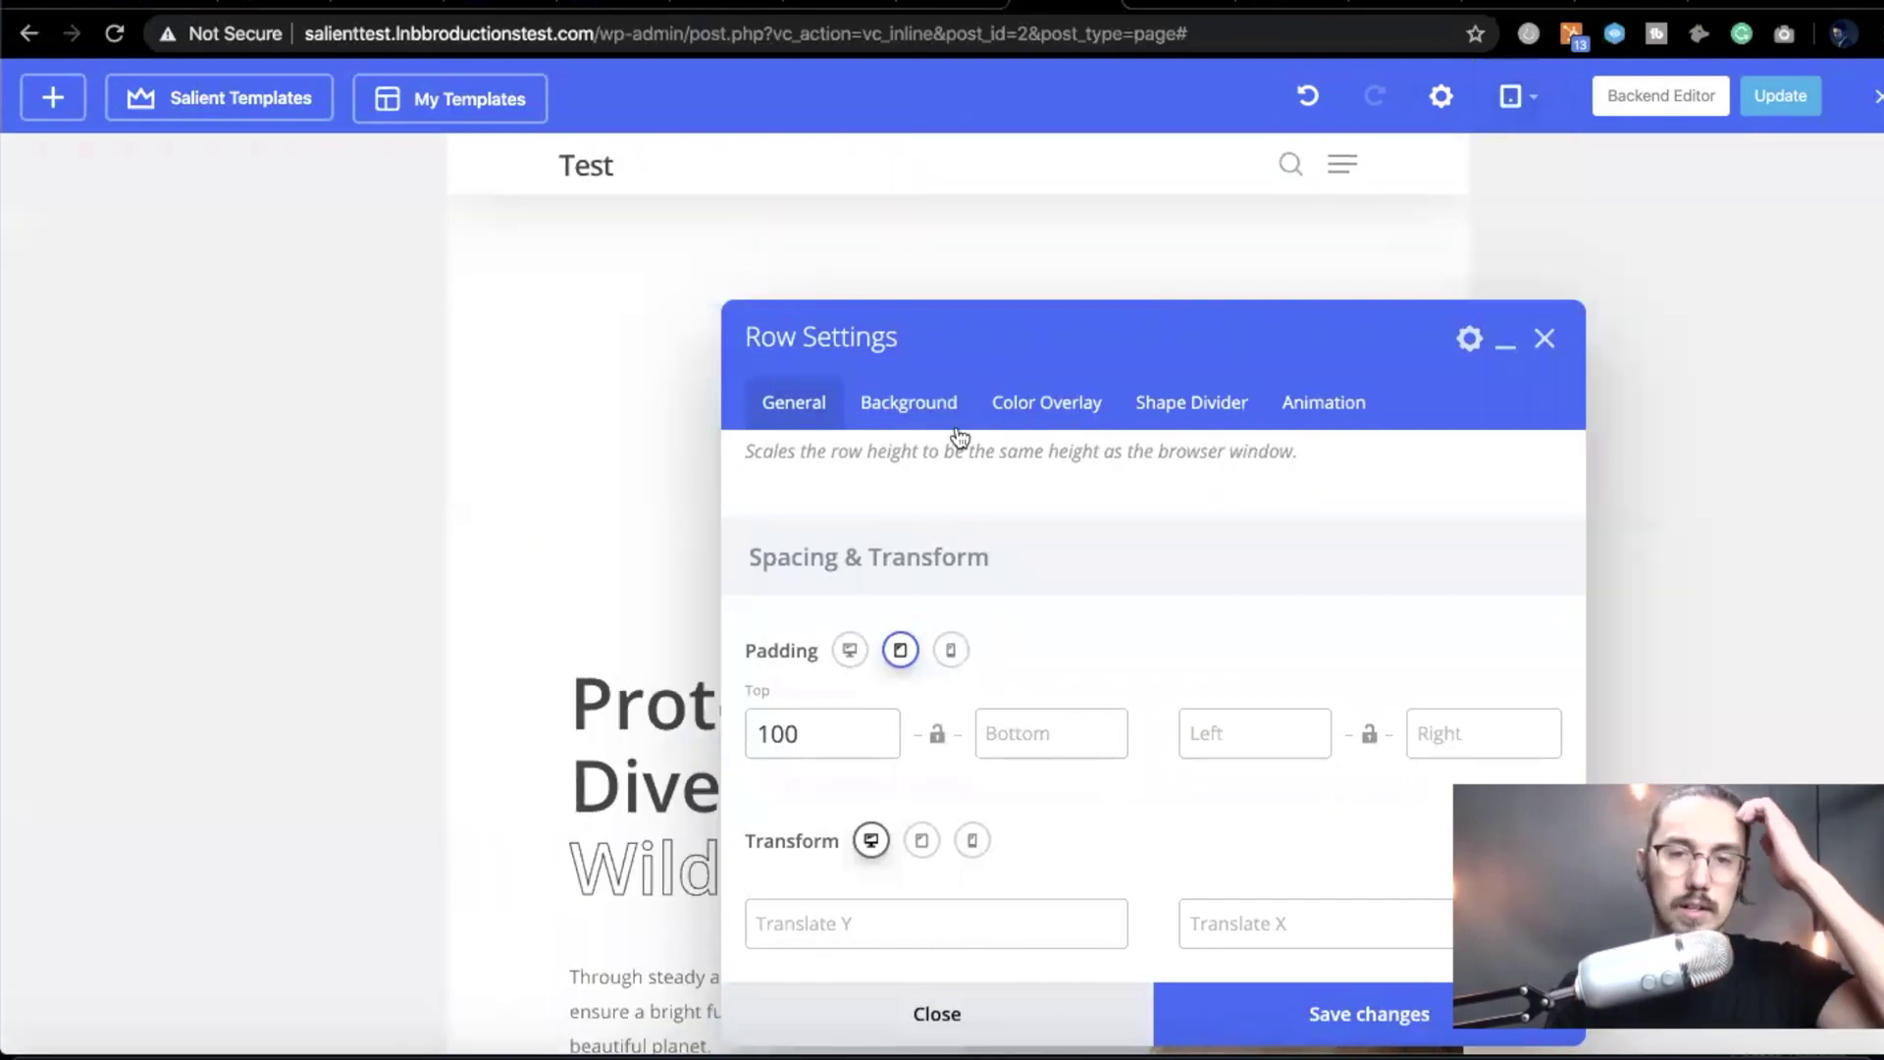
- Change the tablet top padding to 200 and save
drag(986, 366, 1518, 304)
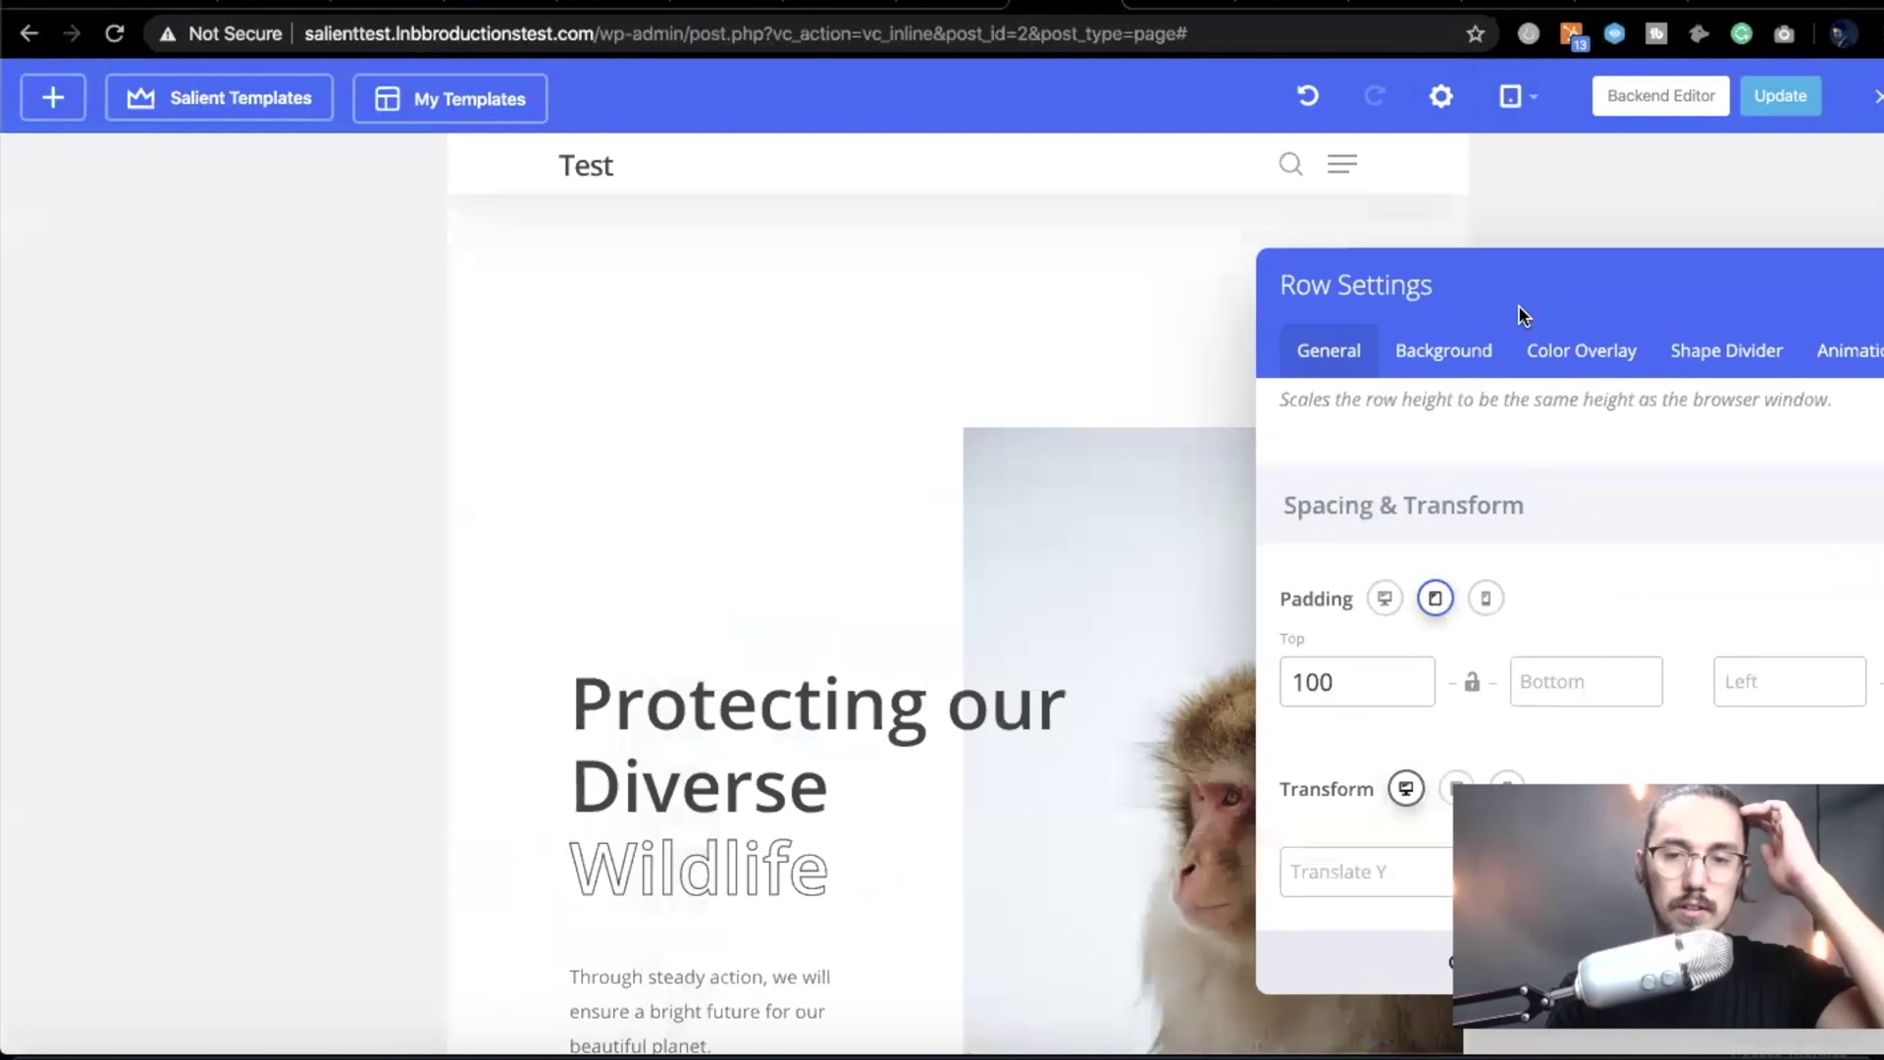
double_click(1348, 684)
text(200)
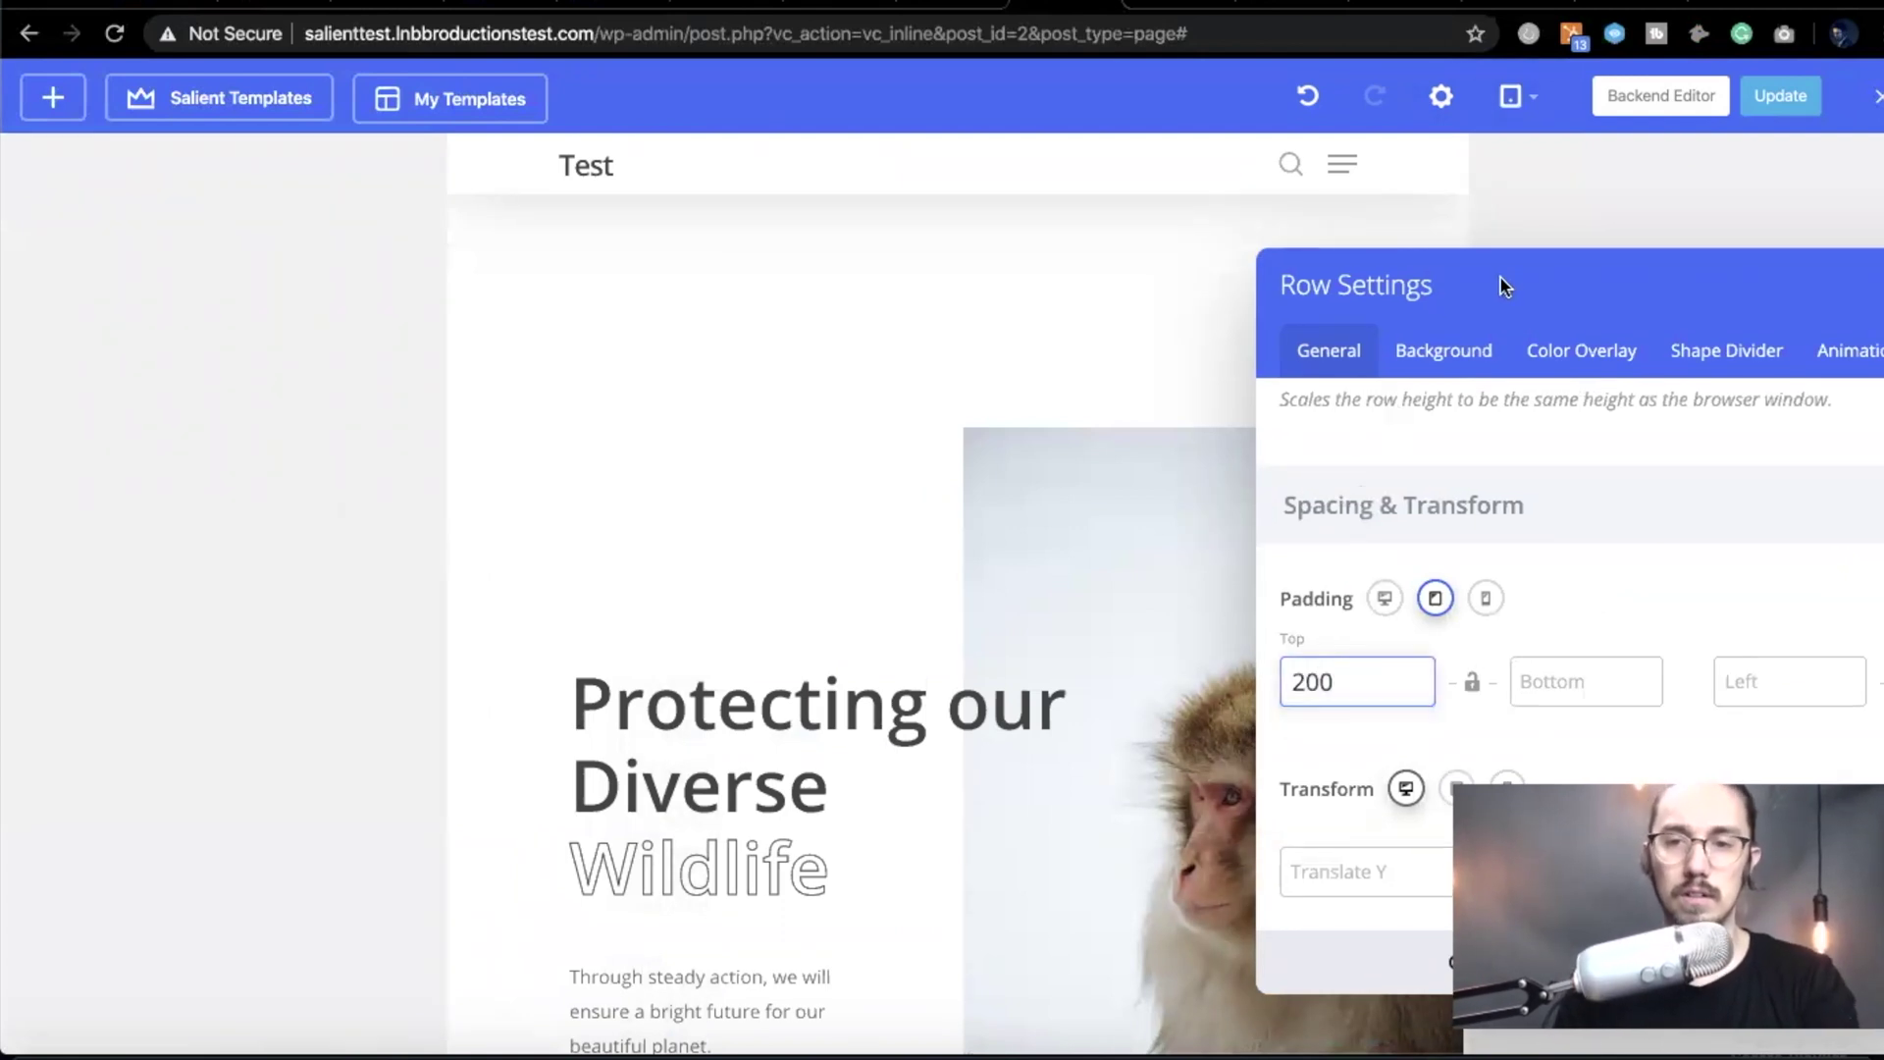
drag(1501, 285, 504, 184)
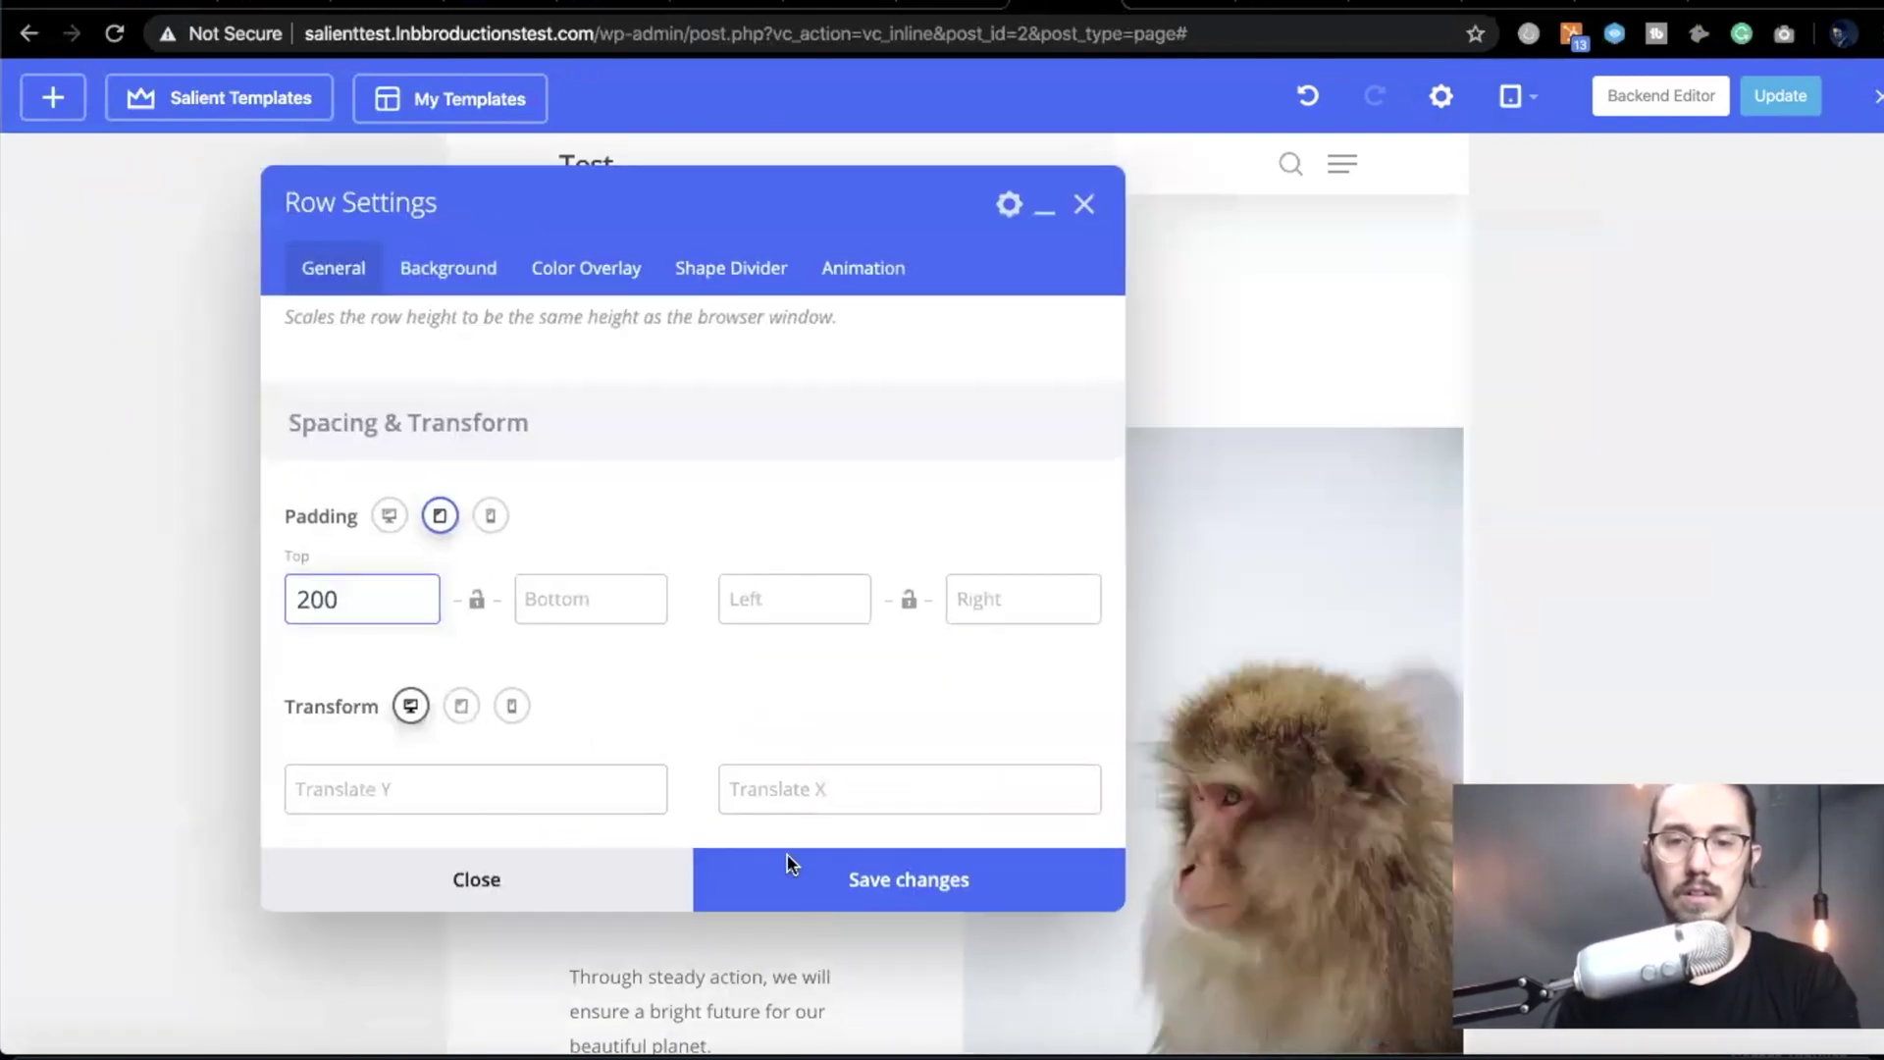
click(822, 882)
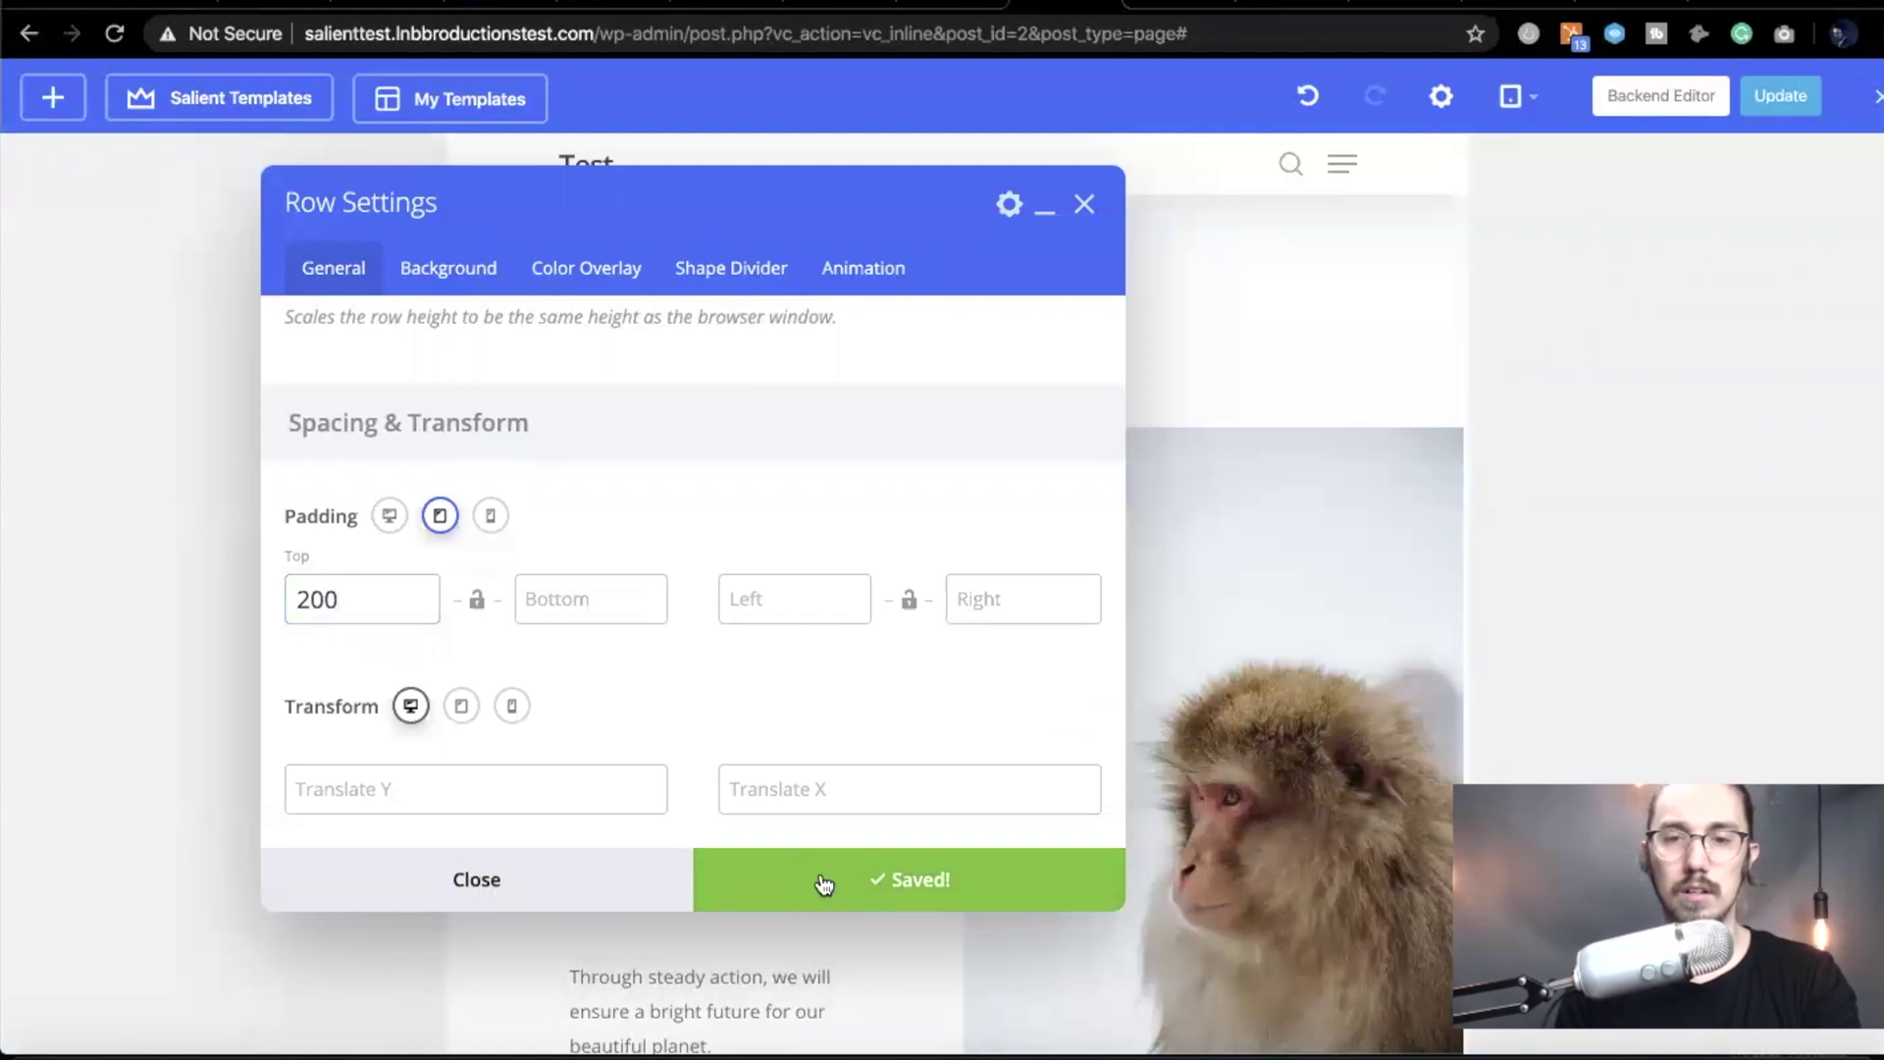
- Clear the tablet top padding, save, and close Row Settings
drag(622, 223, 815, 198)
click(582, 592)
double_click(583, 593)
key(BackSpace)
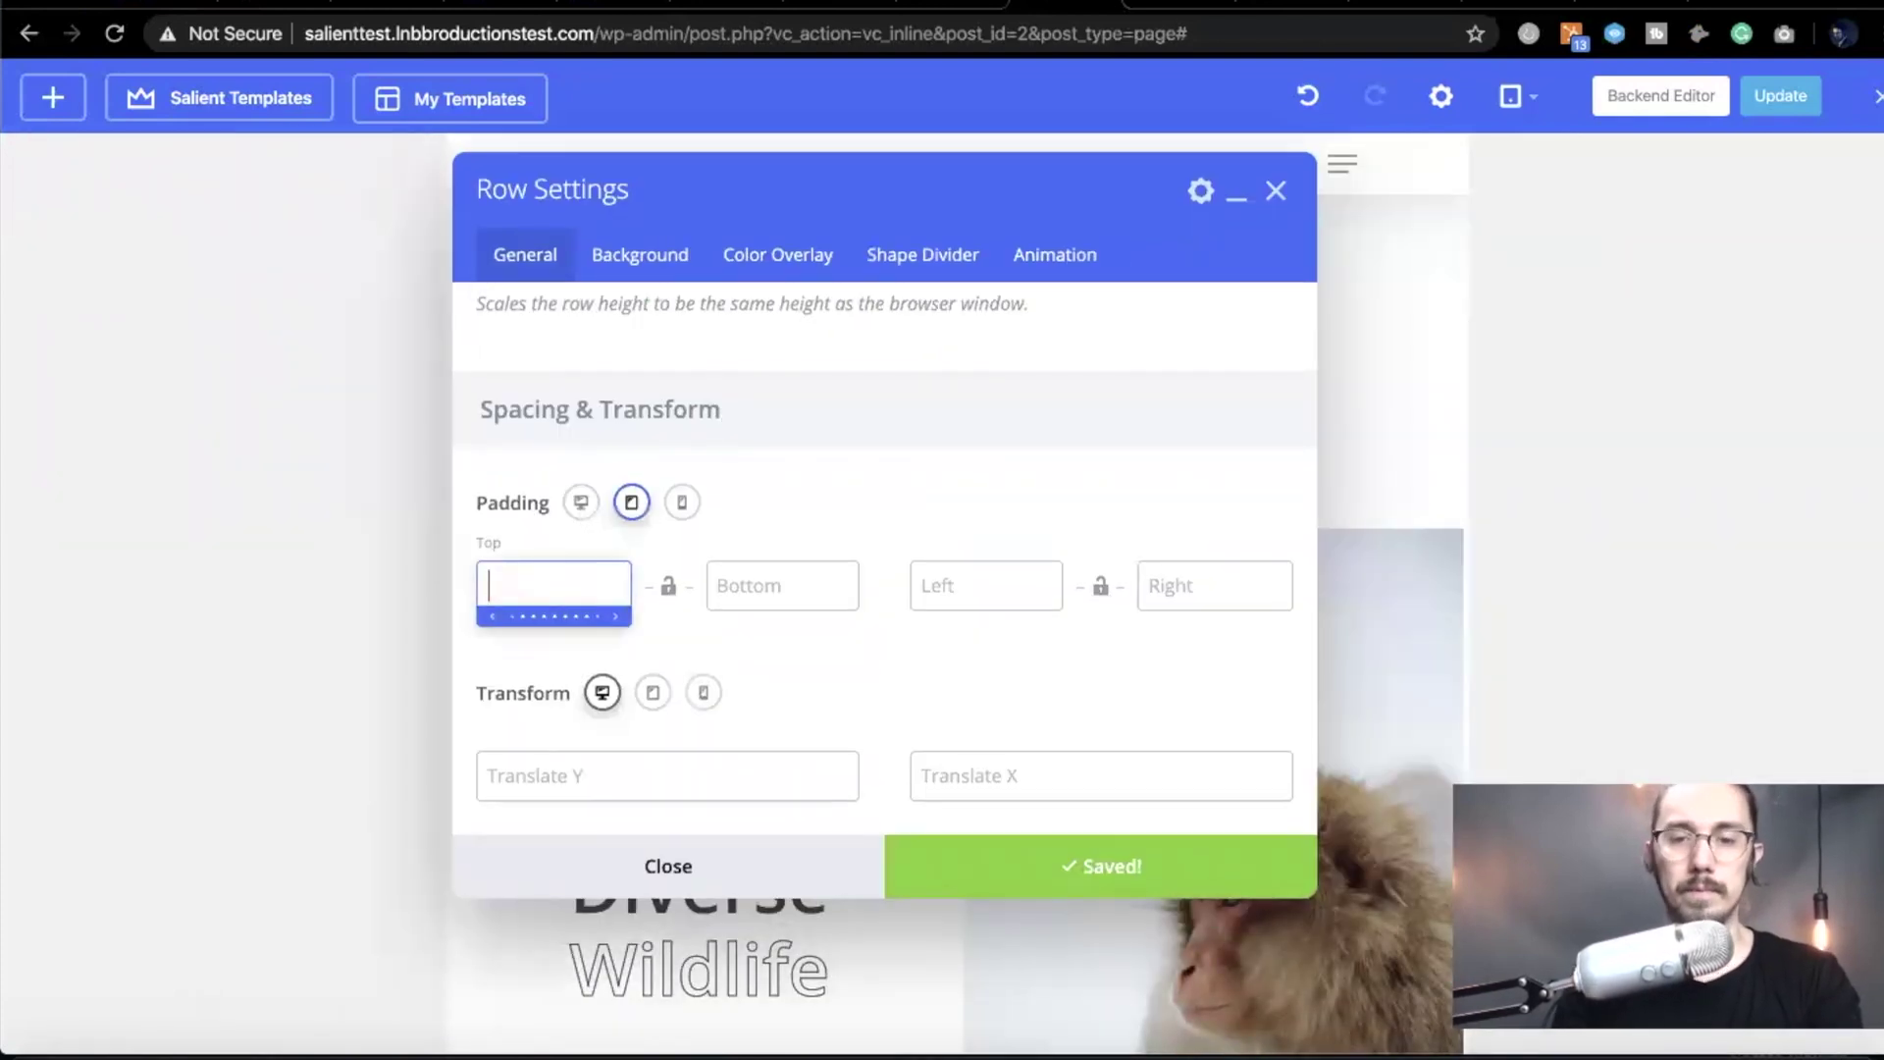
click(999, 844)
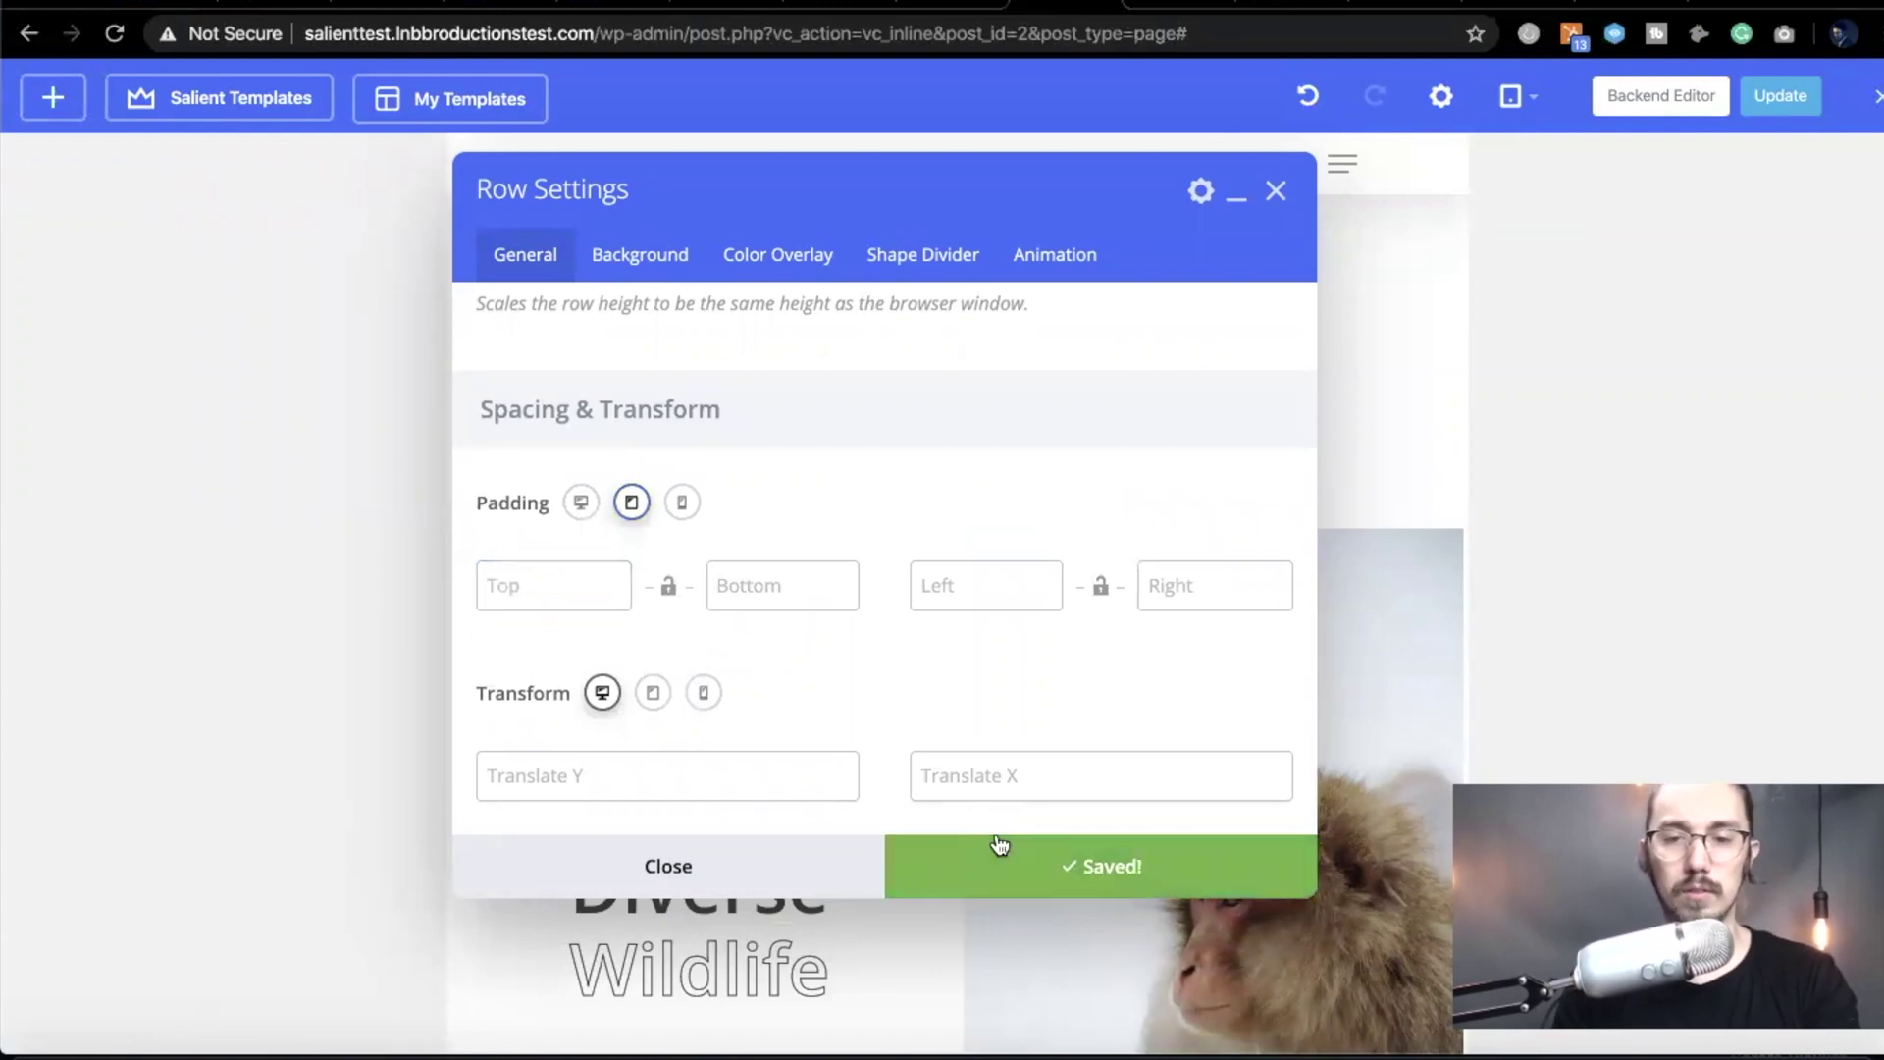
click(781, 870)
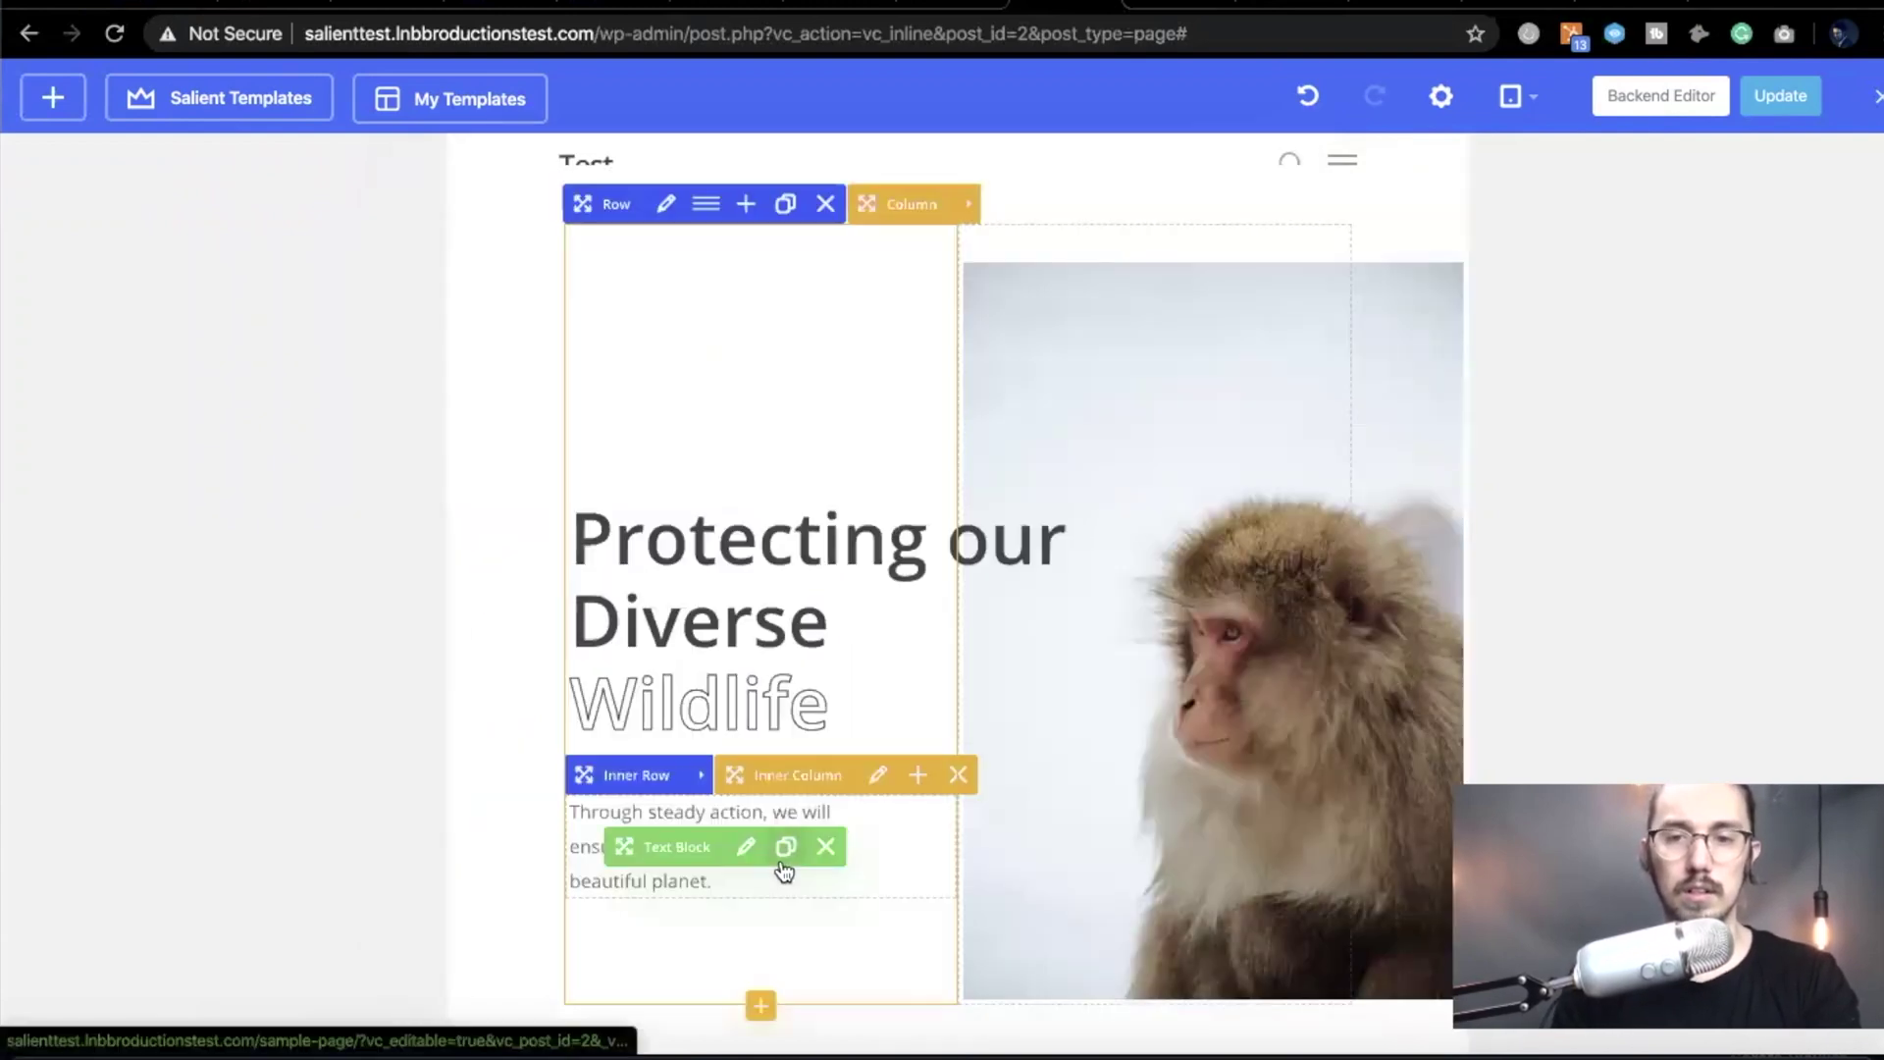
- Return the preview to desktop width and review the Wildlife hero and Our Philosophy sections
click(1519, 157)
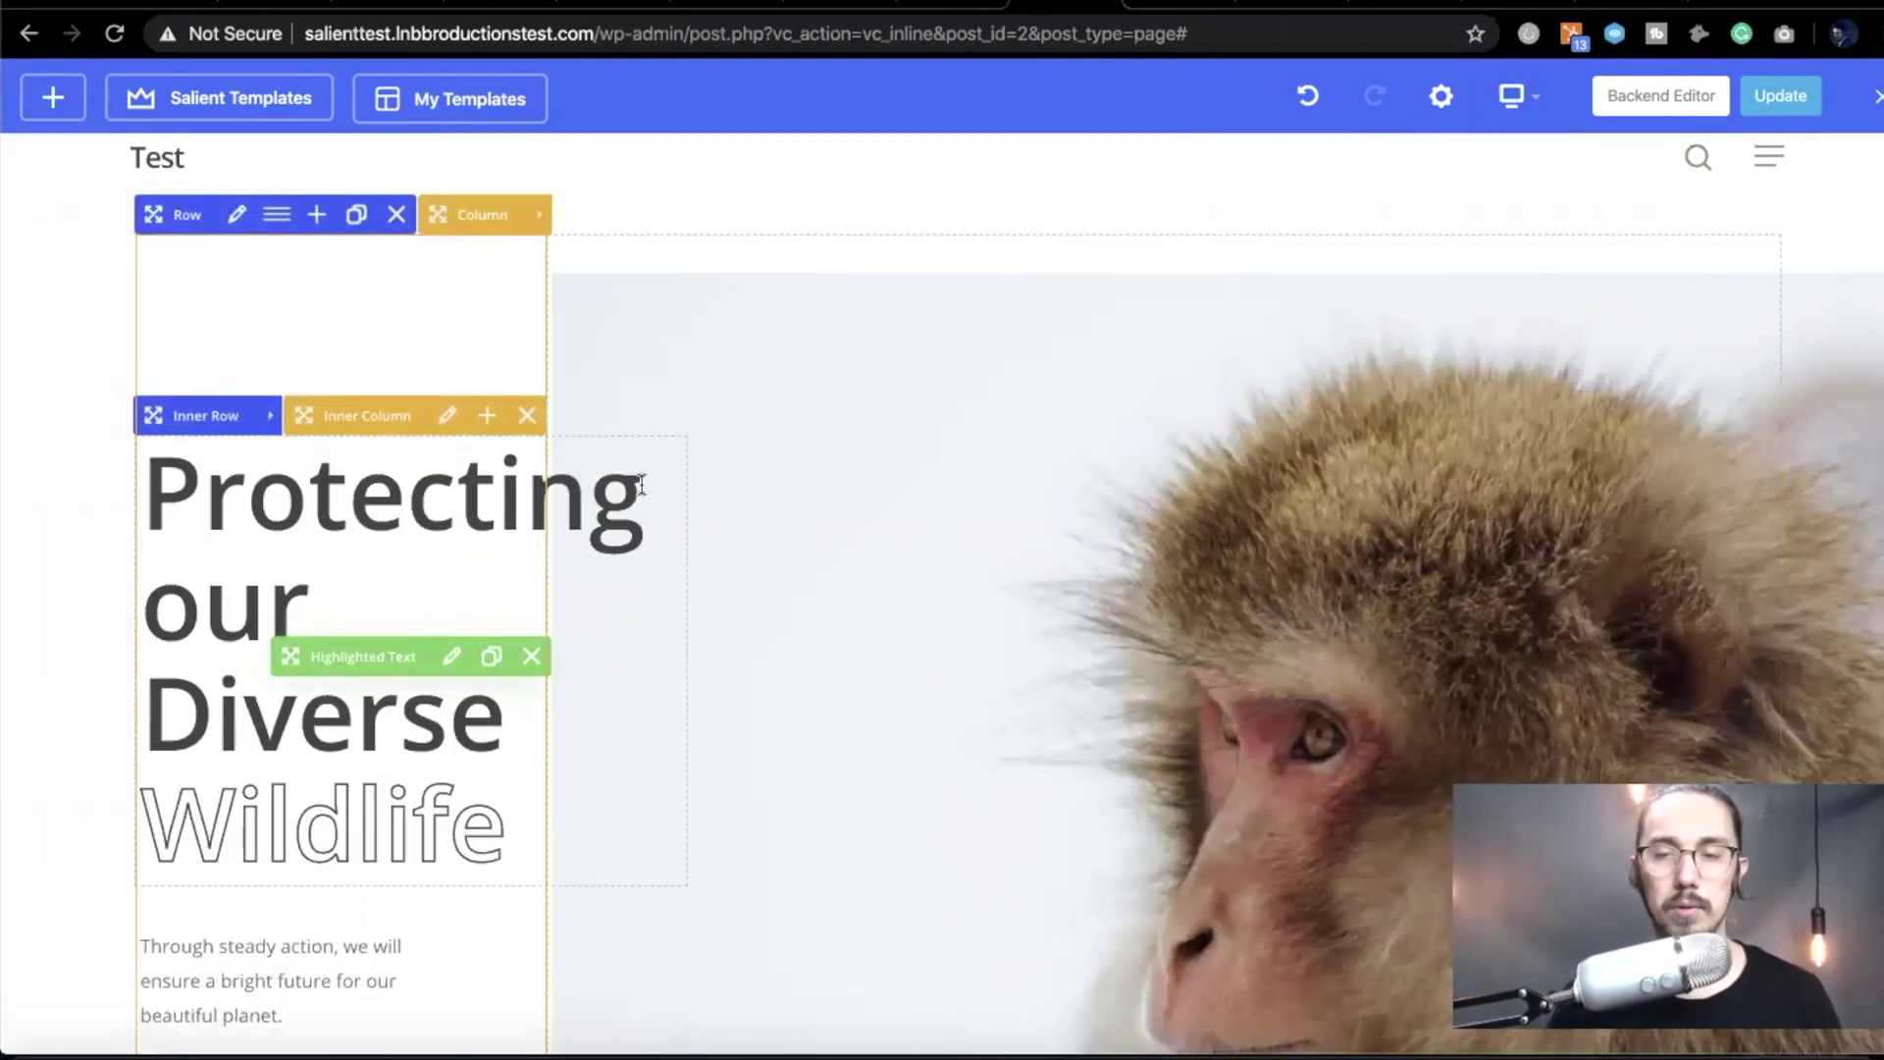
scroll(640, 483, down, 15)
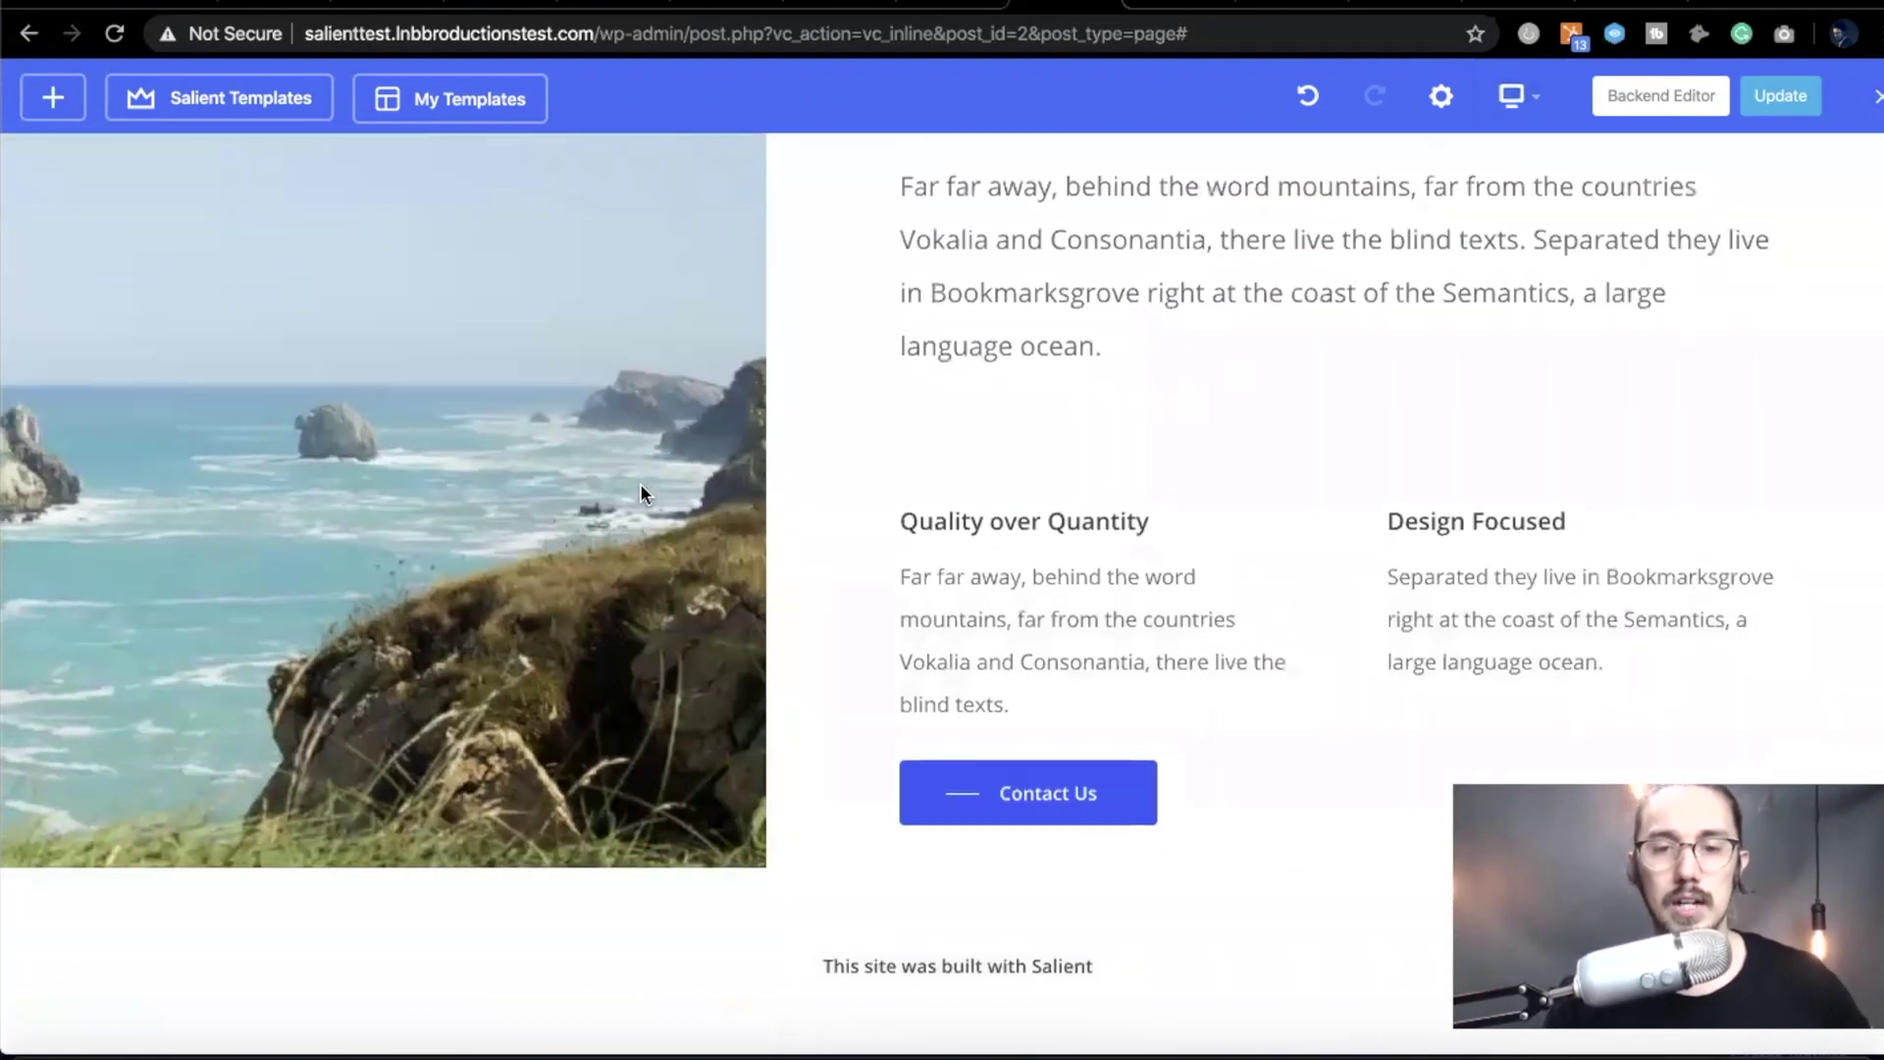
scroll(640, 483, down, 3)
scroll(640, 483, up, 3)
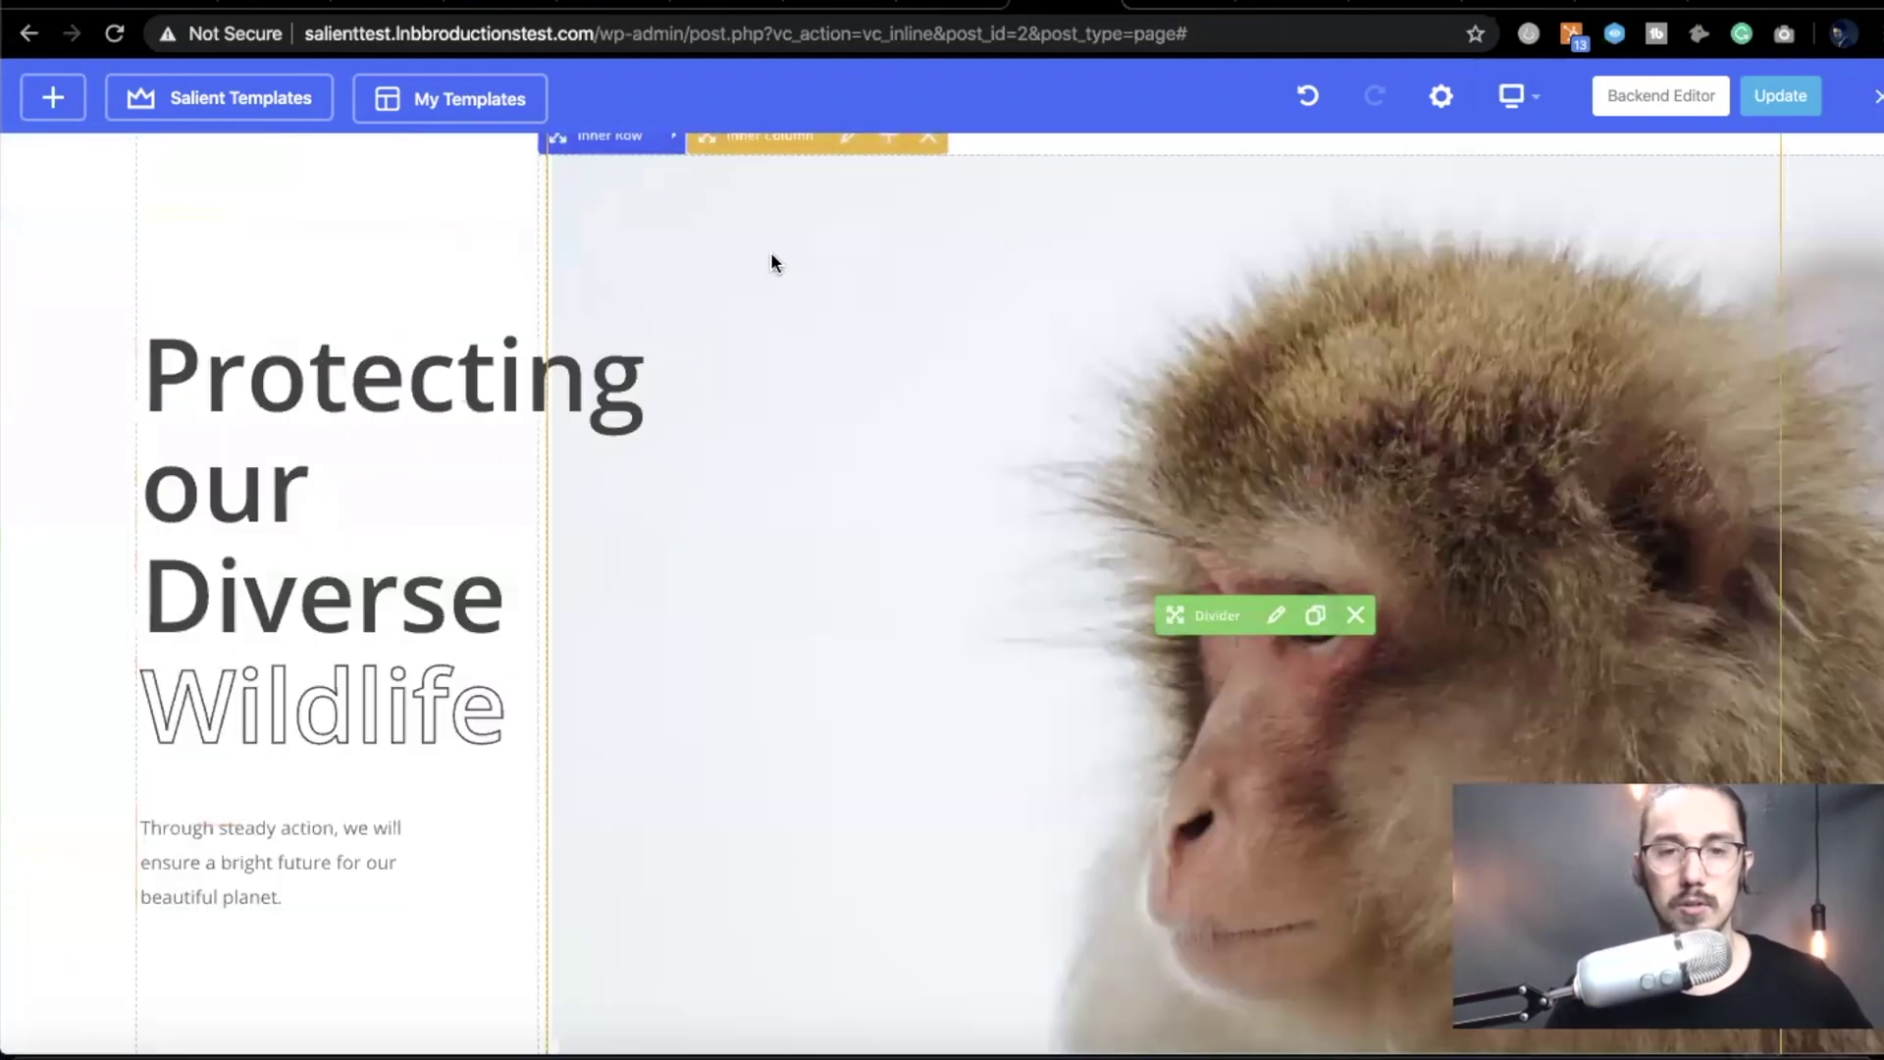
scroll(528, 574, down, 2)
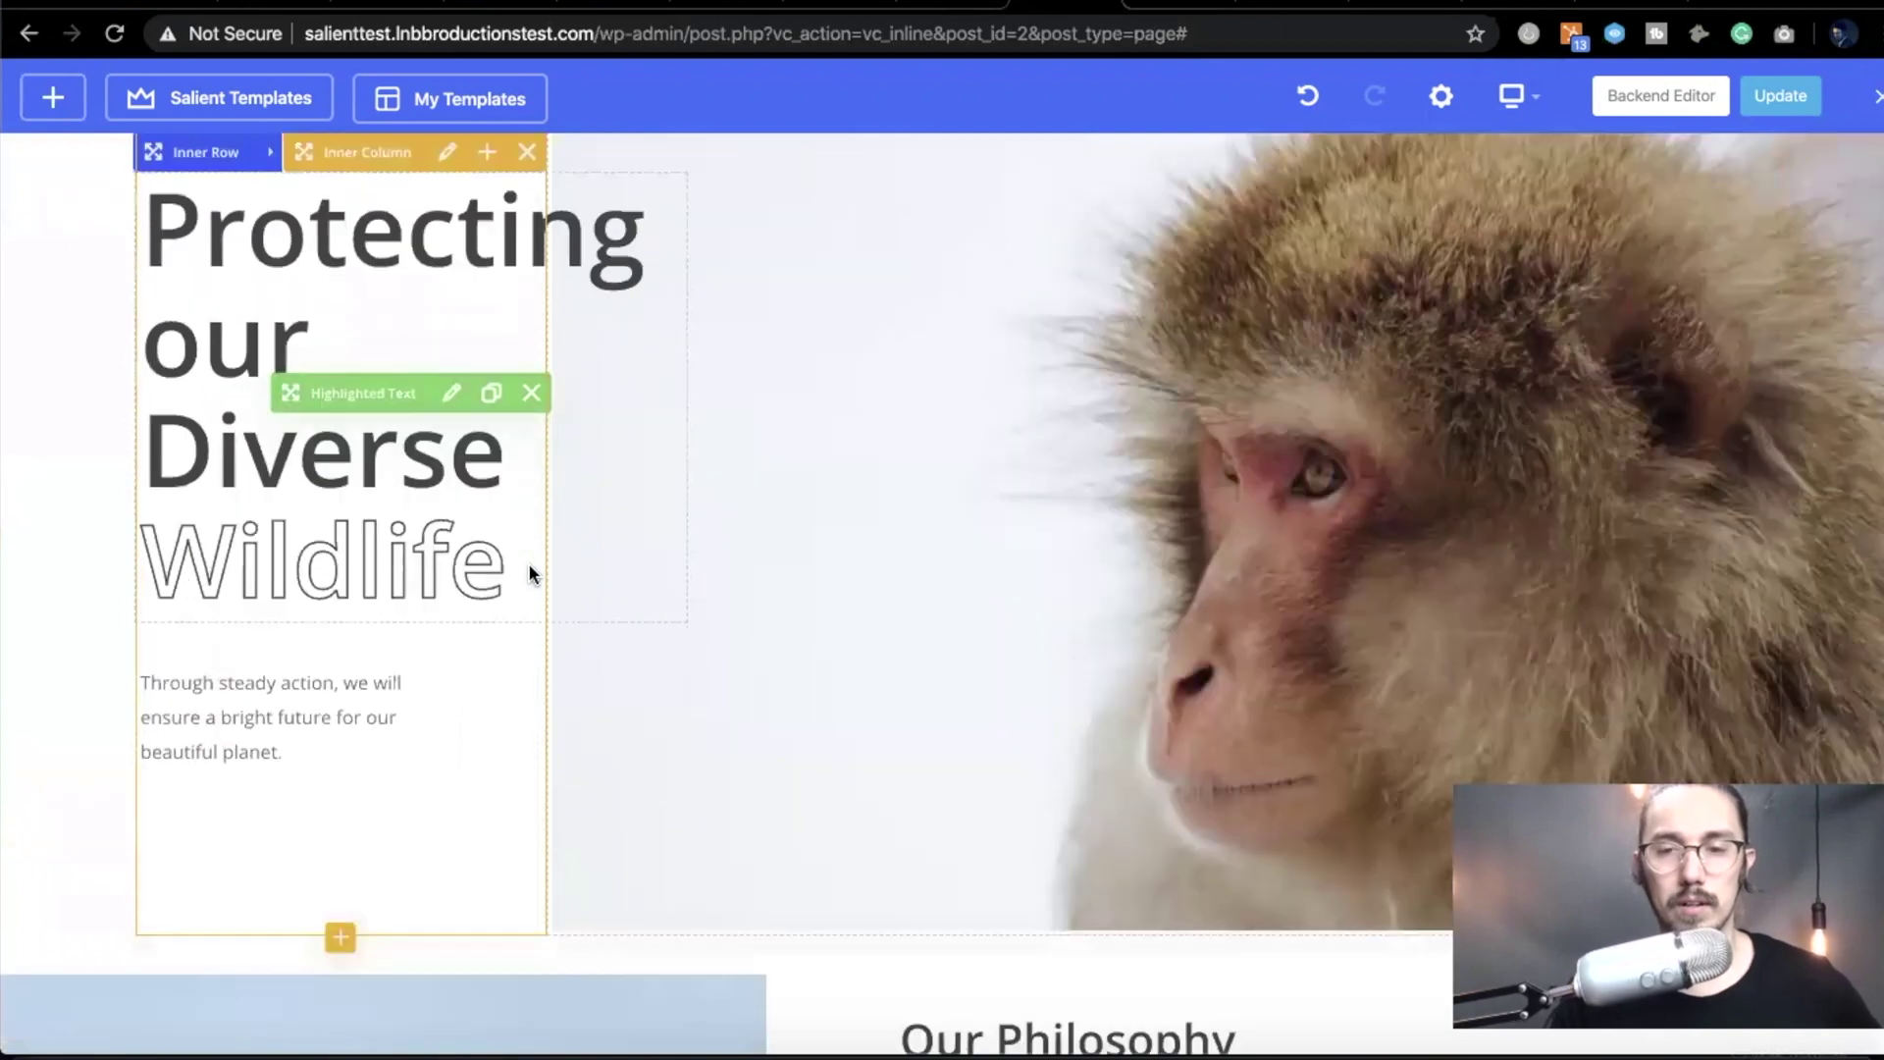
scroll(528, 574, down, 10)
scroll(535, 567, down, 6)
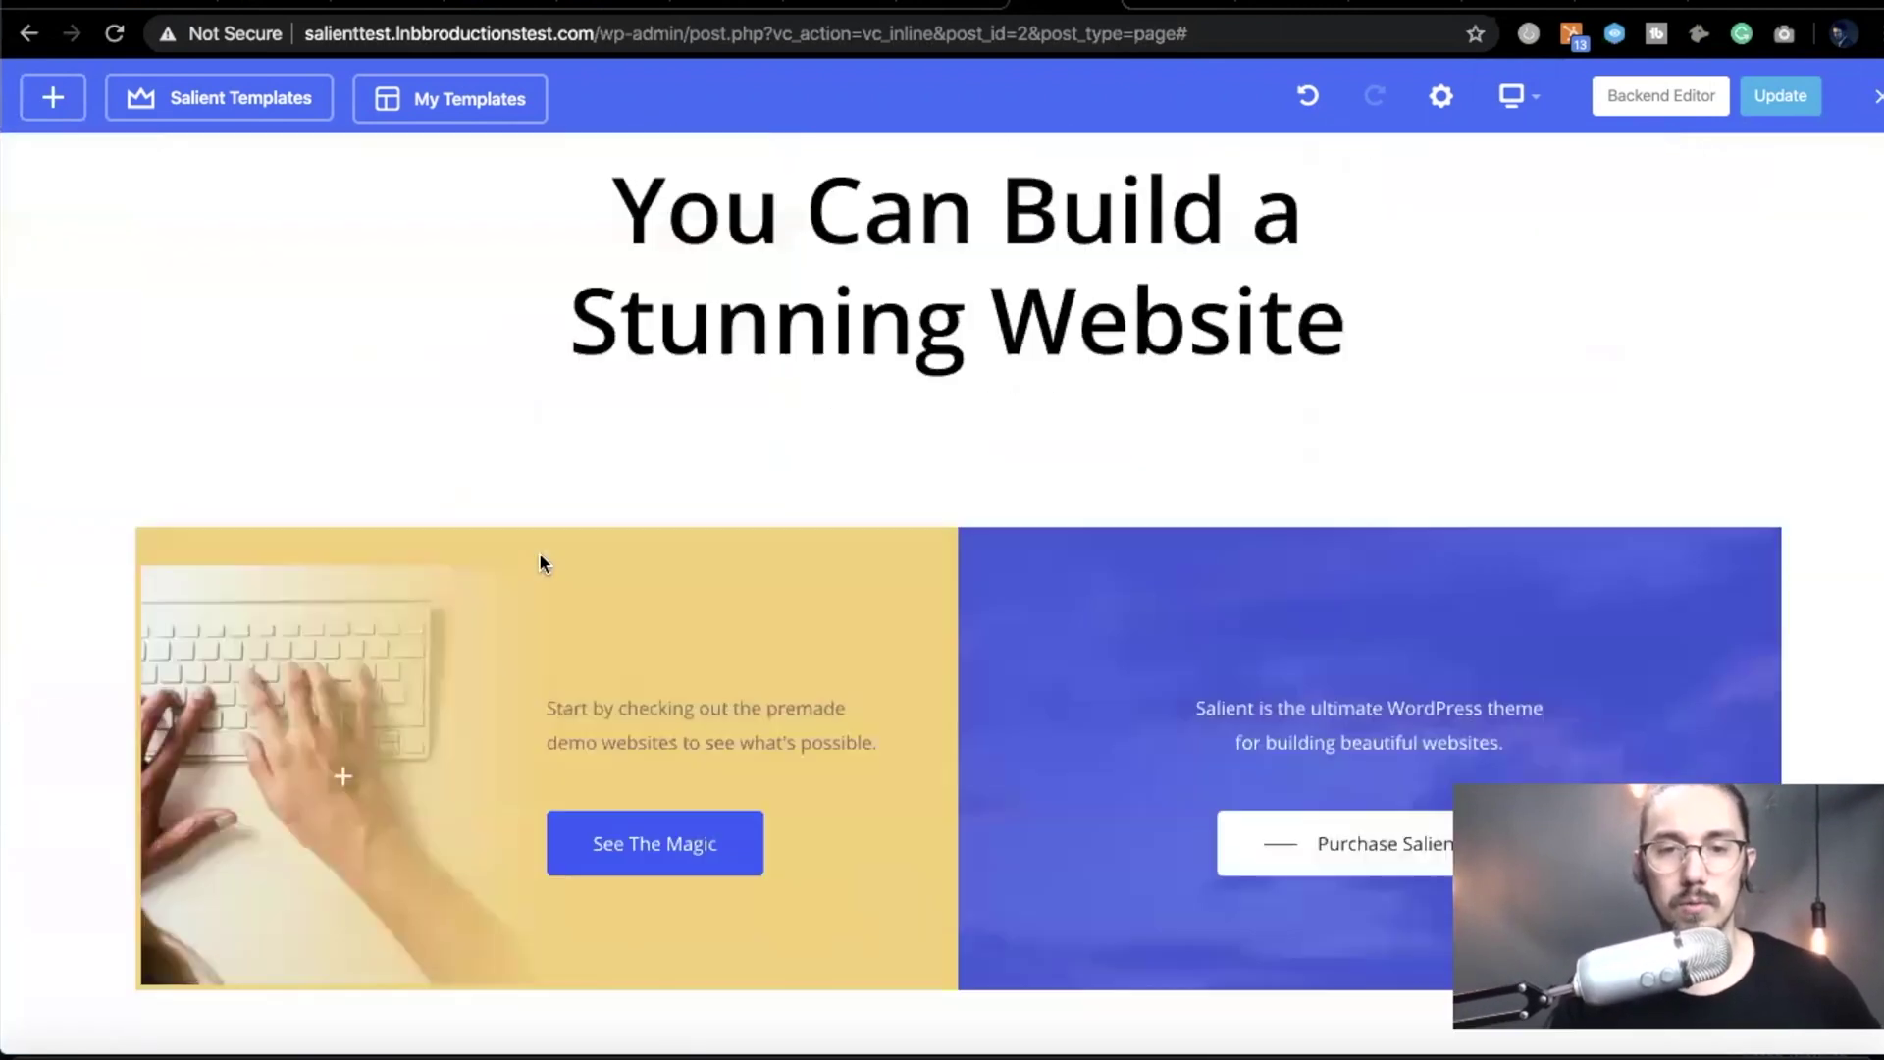
scroll(541, 555, down, 5)
scroll(541, 555, up, 3)
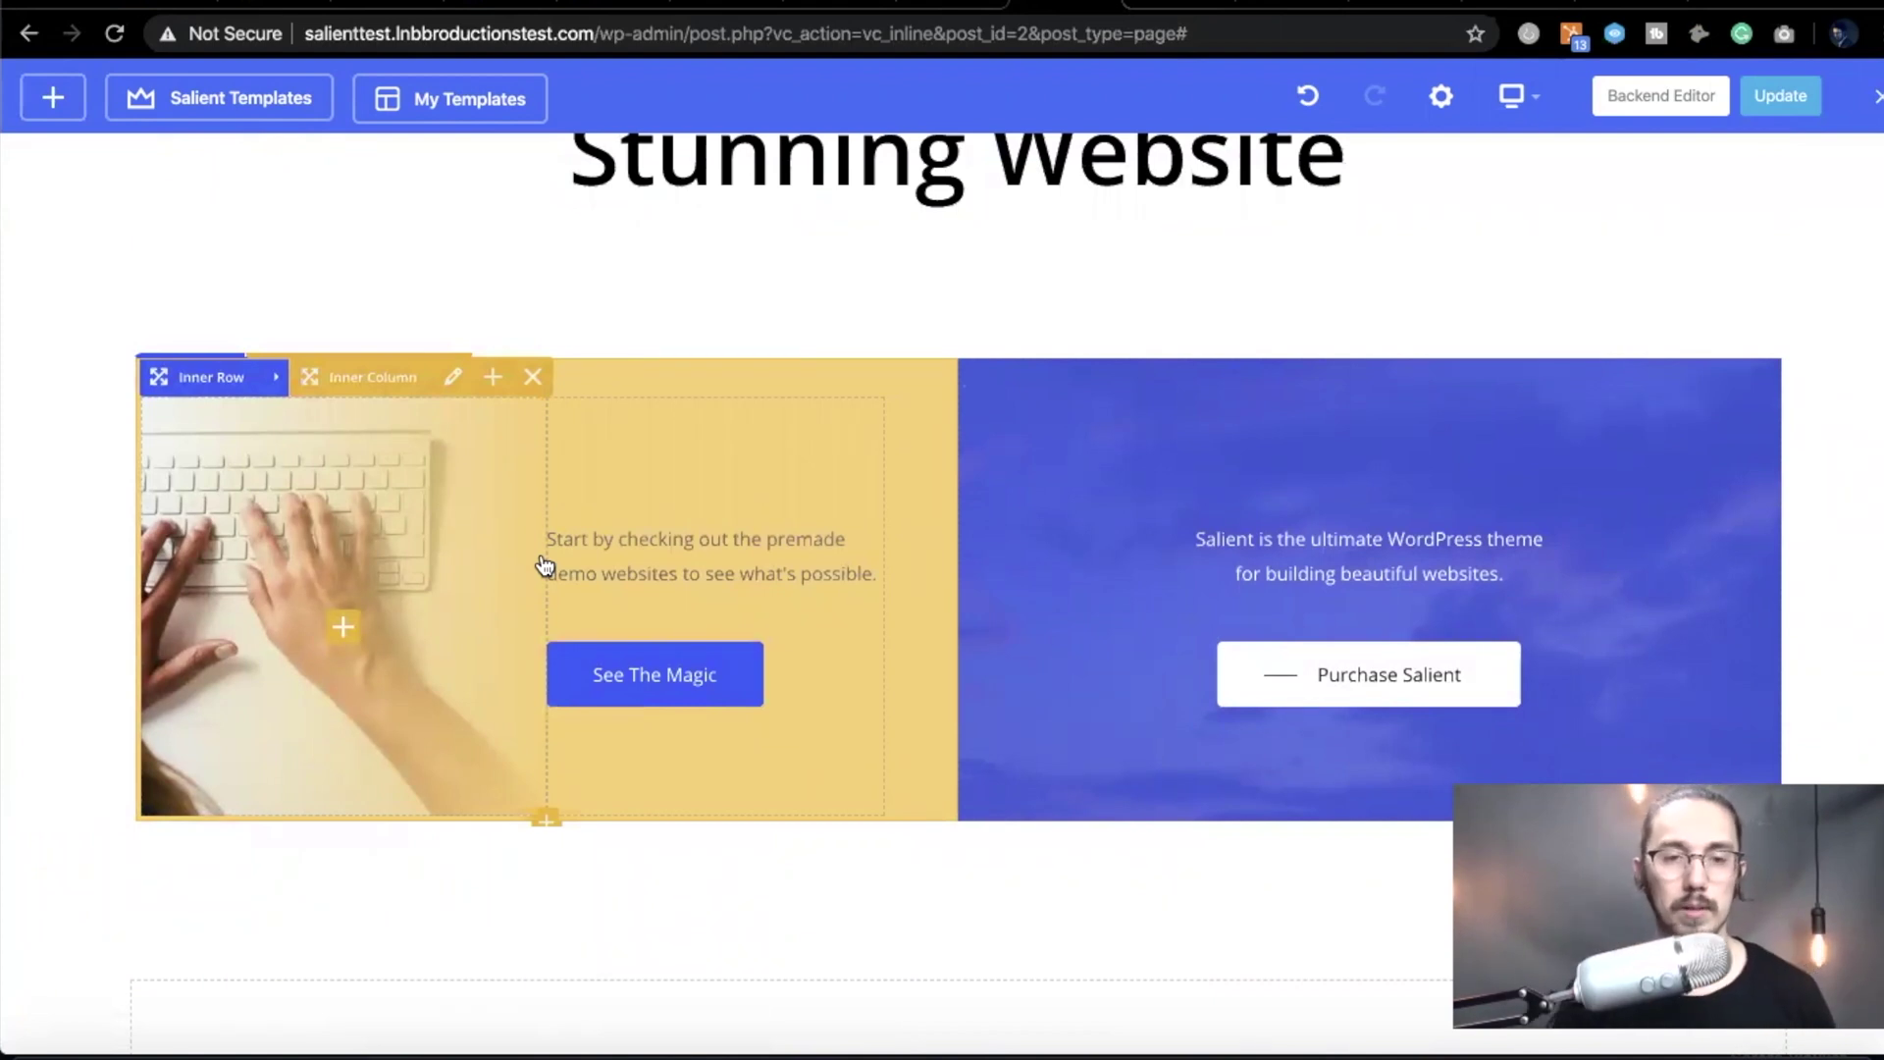
scroll(547, 560, up, 1)
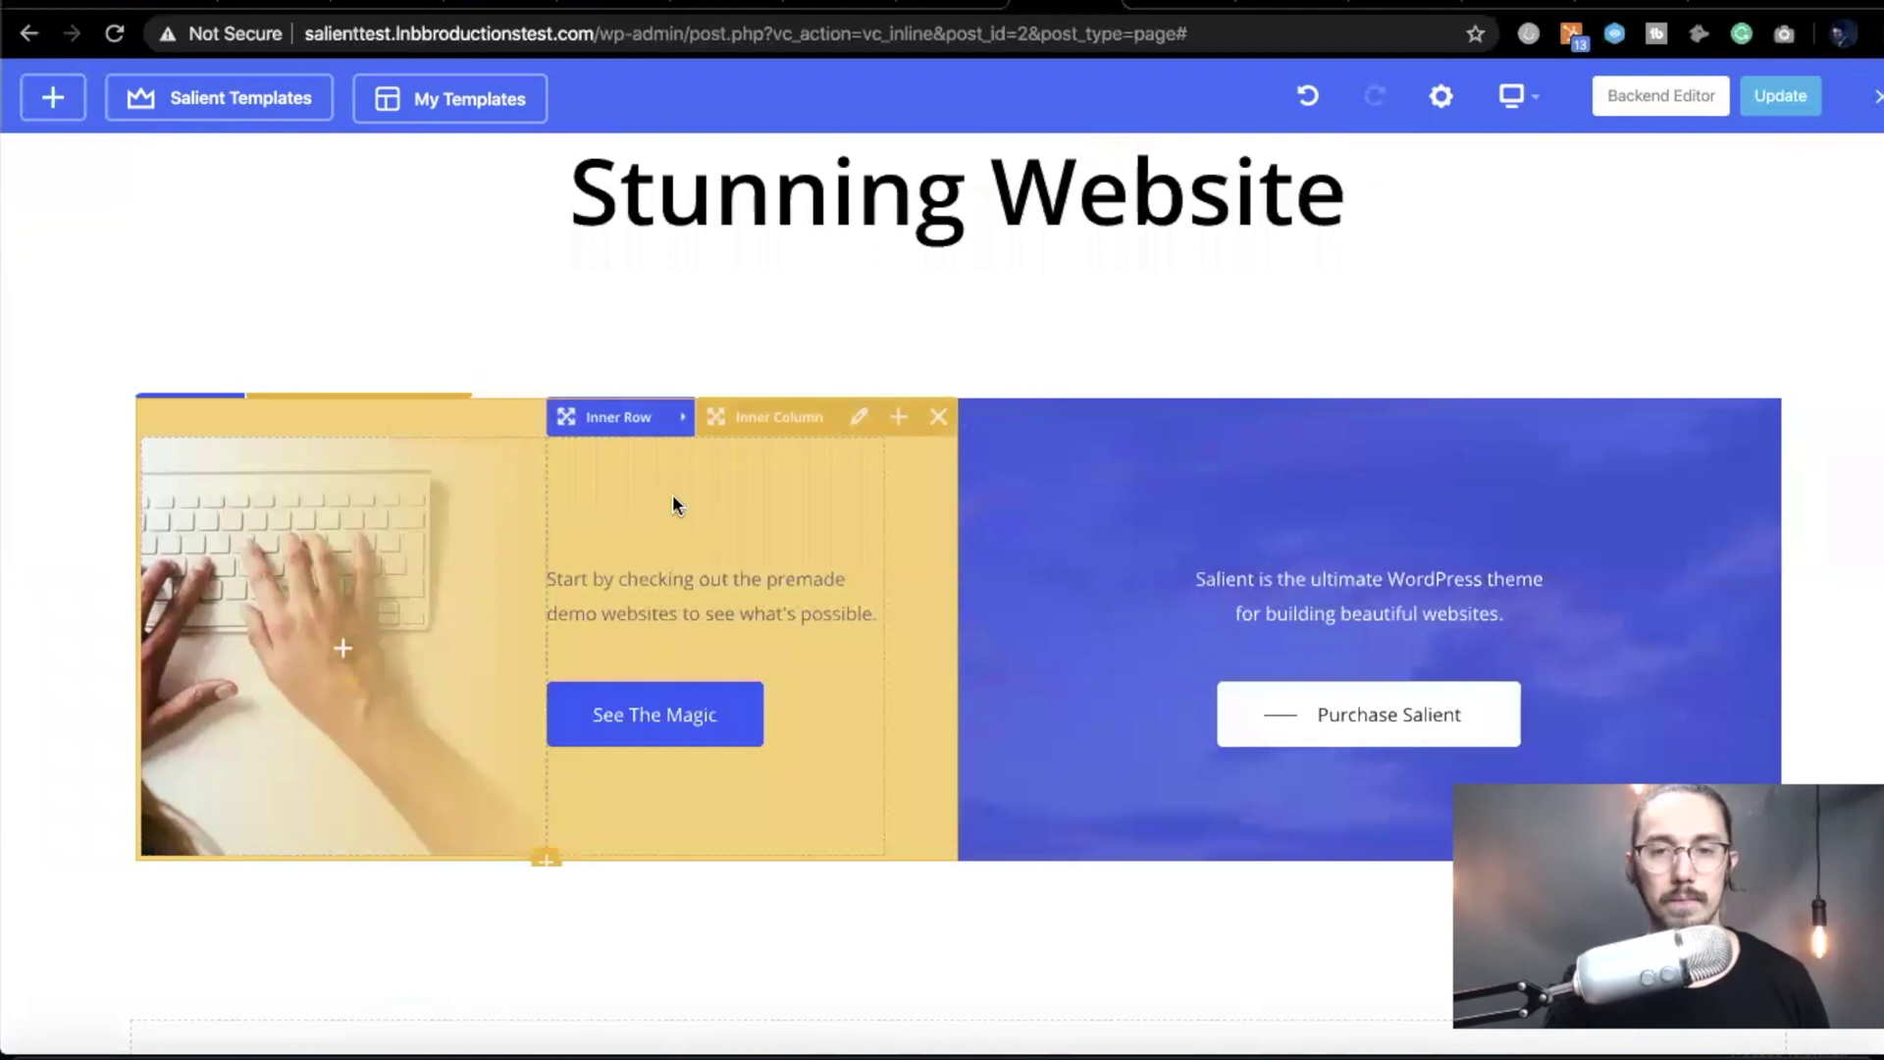
scroll(673, 496, up, 8)
scroll(673, 496, down, 10)
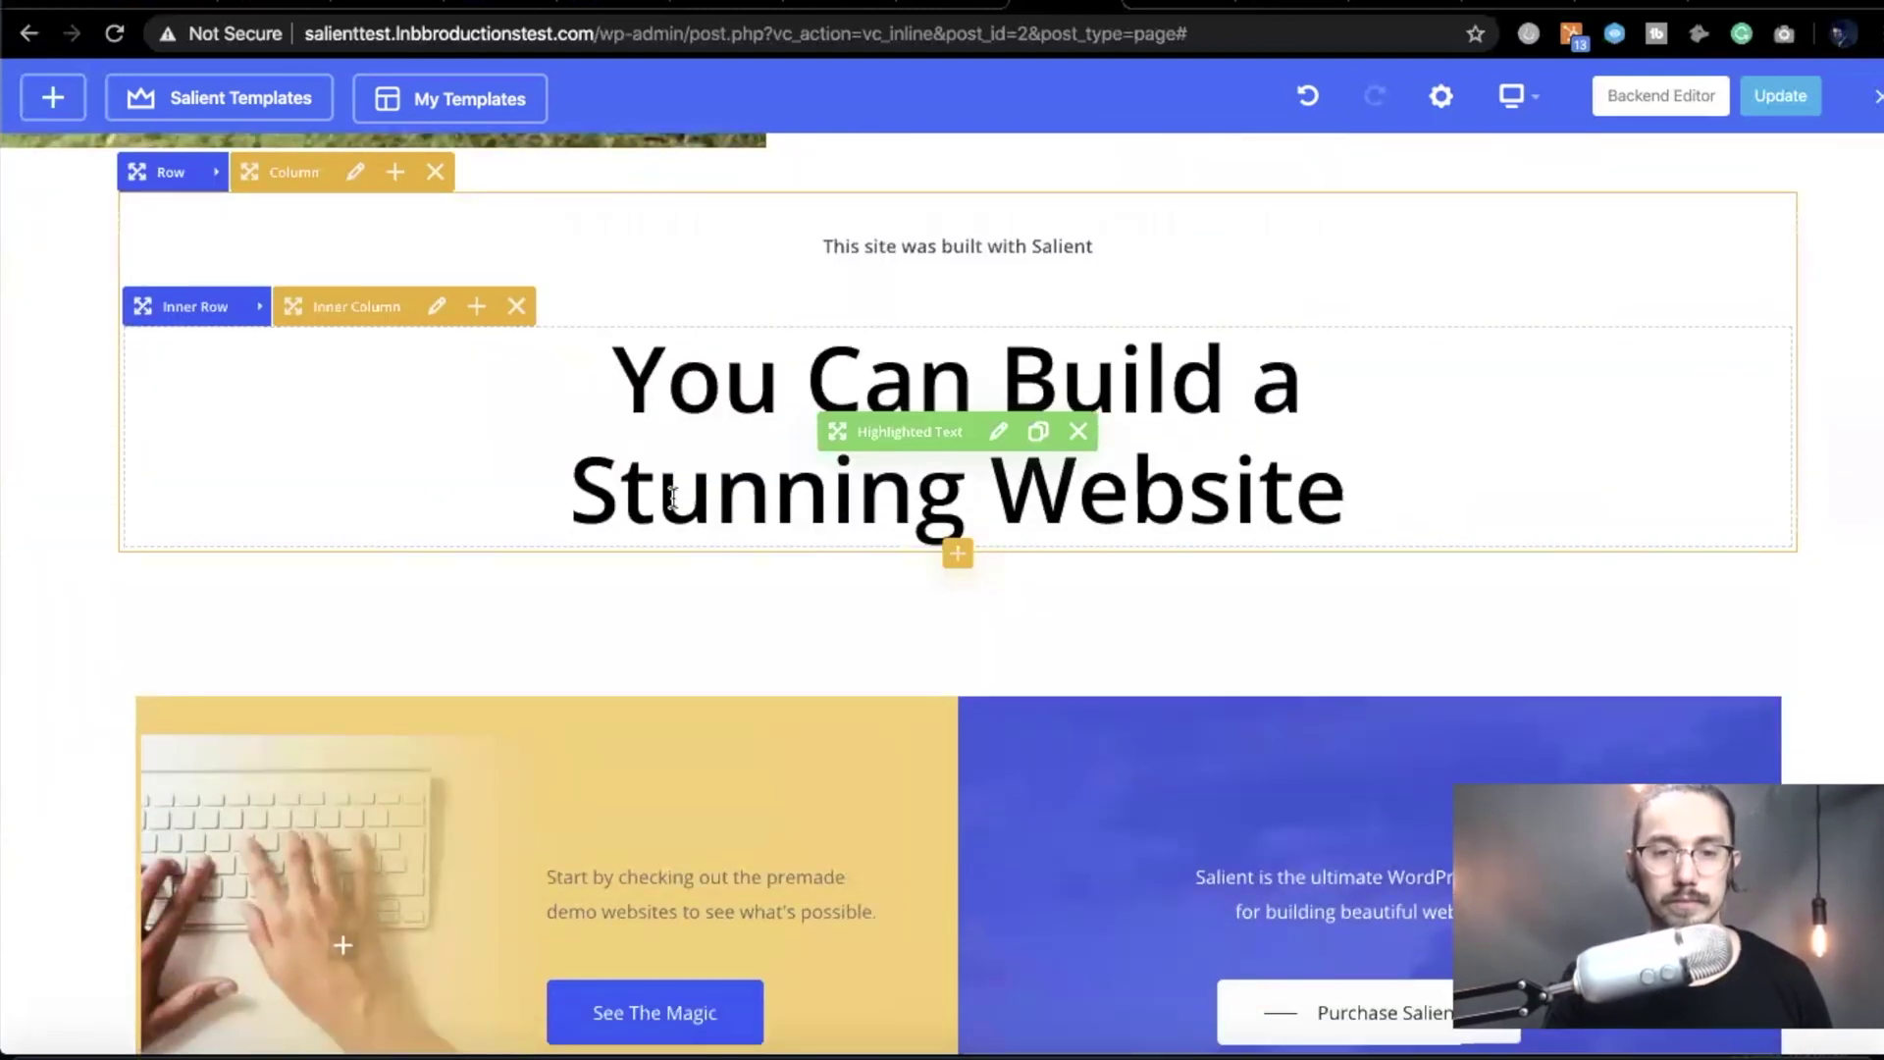
scroll(673, 497, up, 10)
scroll(792, 348, up, 8)
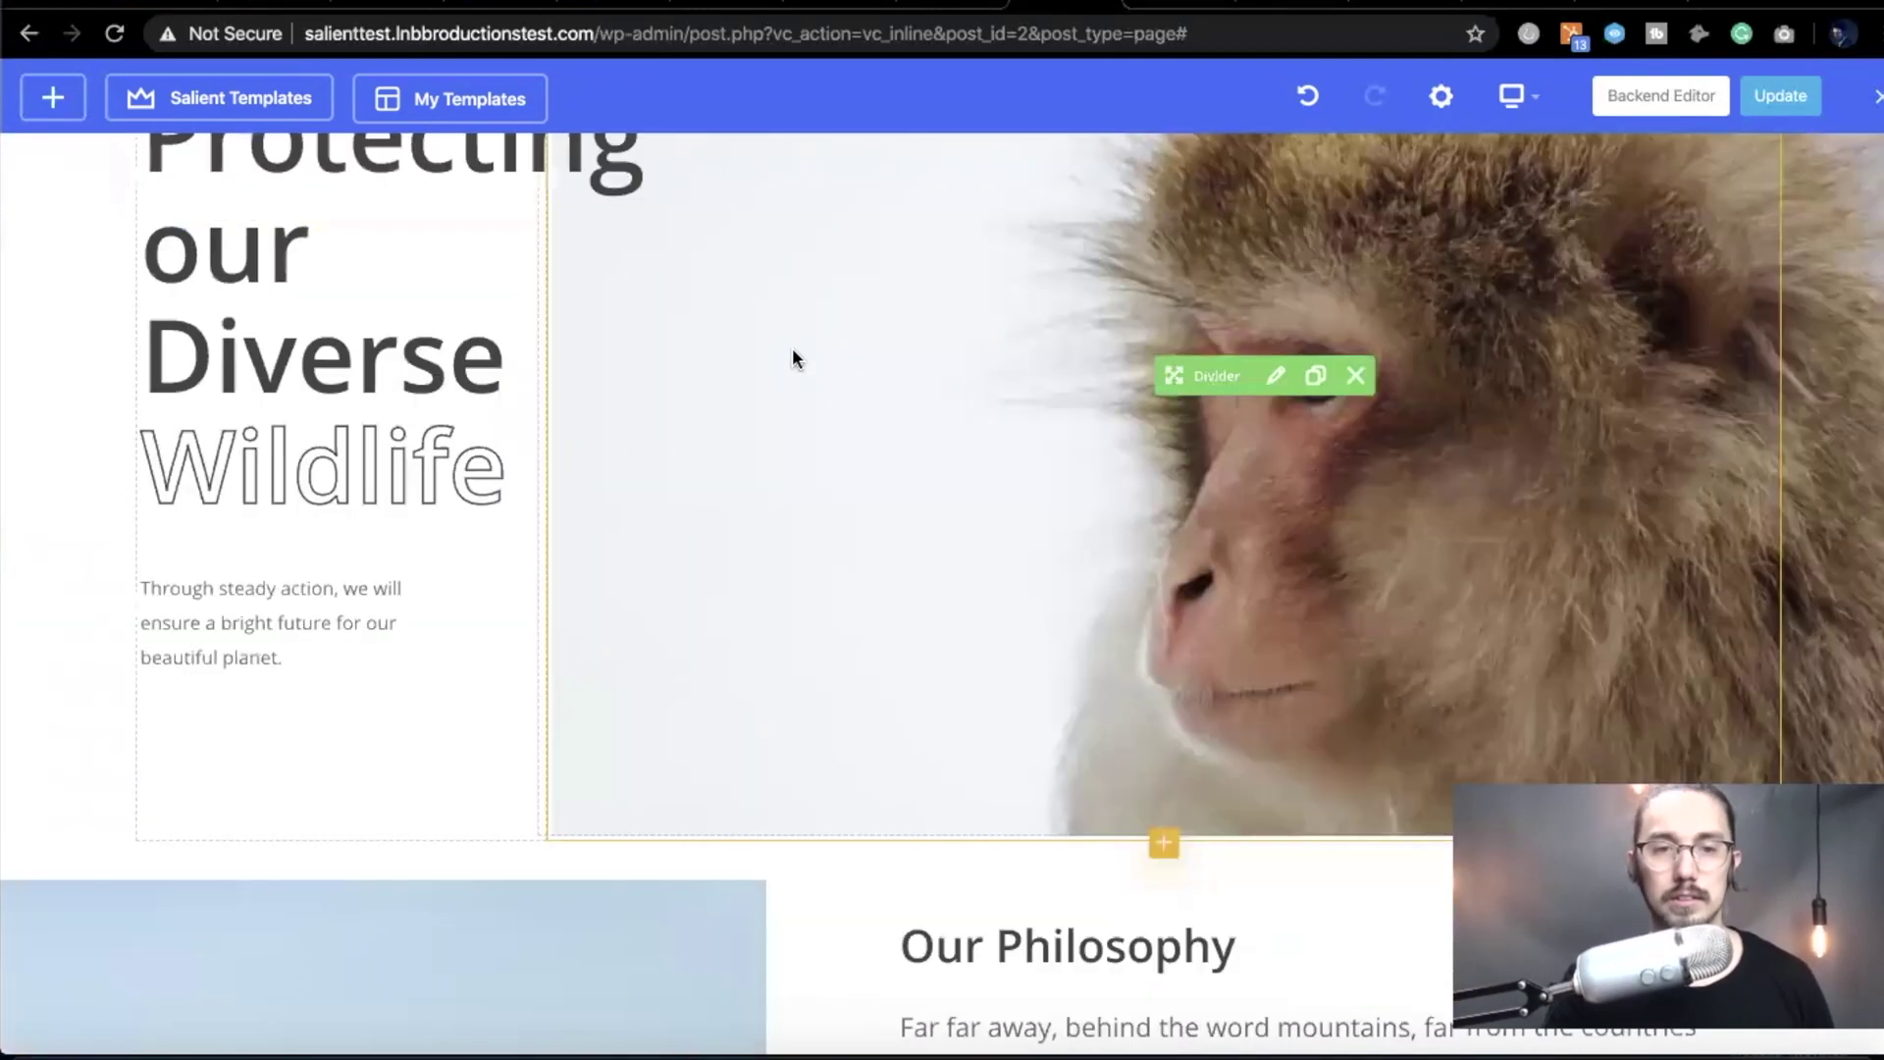
scroll(792, 347, down, 16)
scroll(792, 347, up, 16)
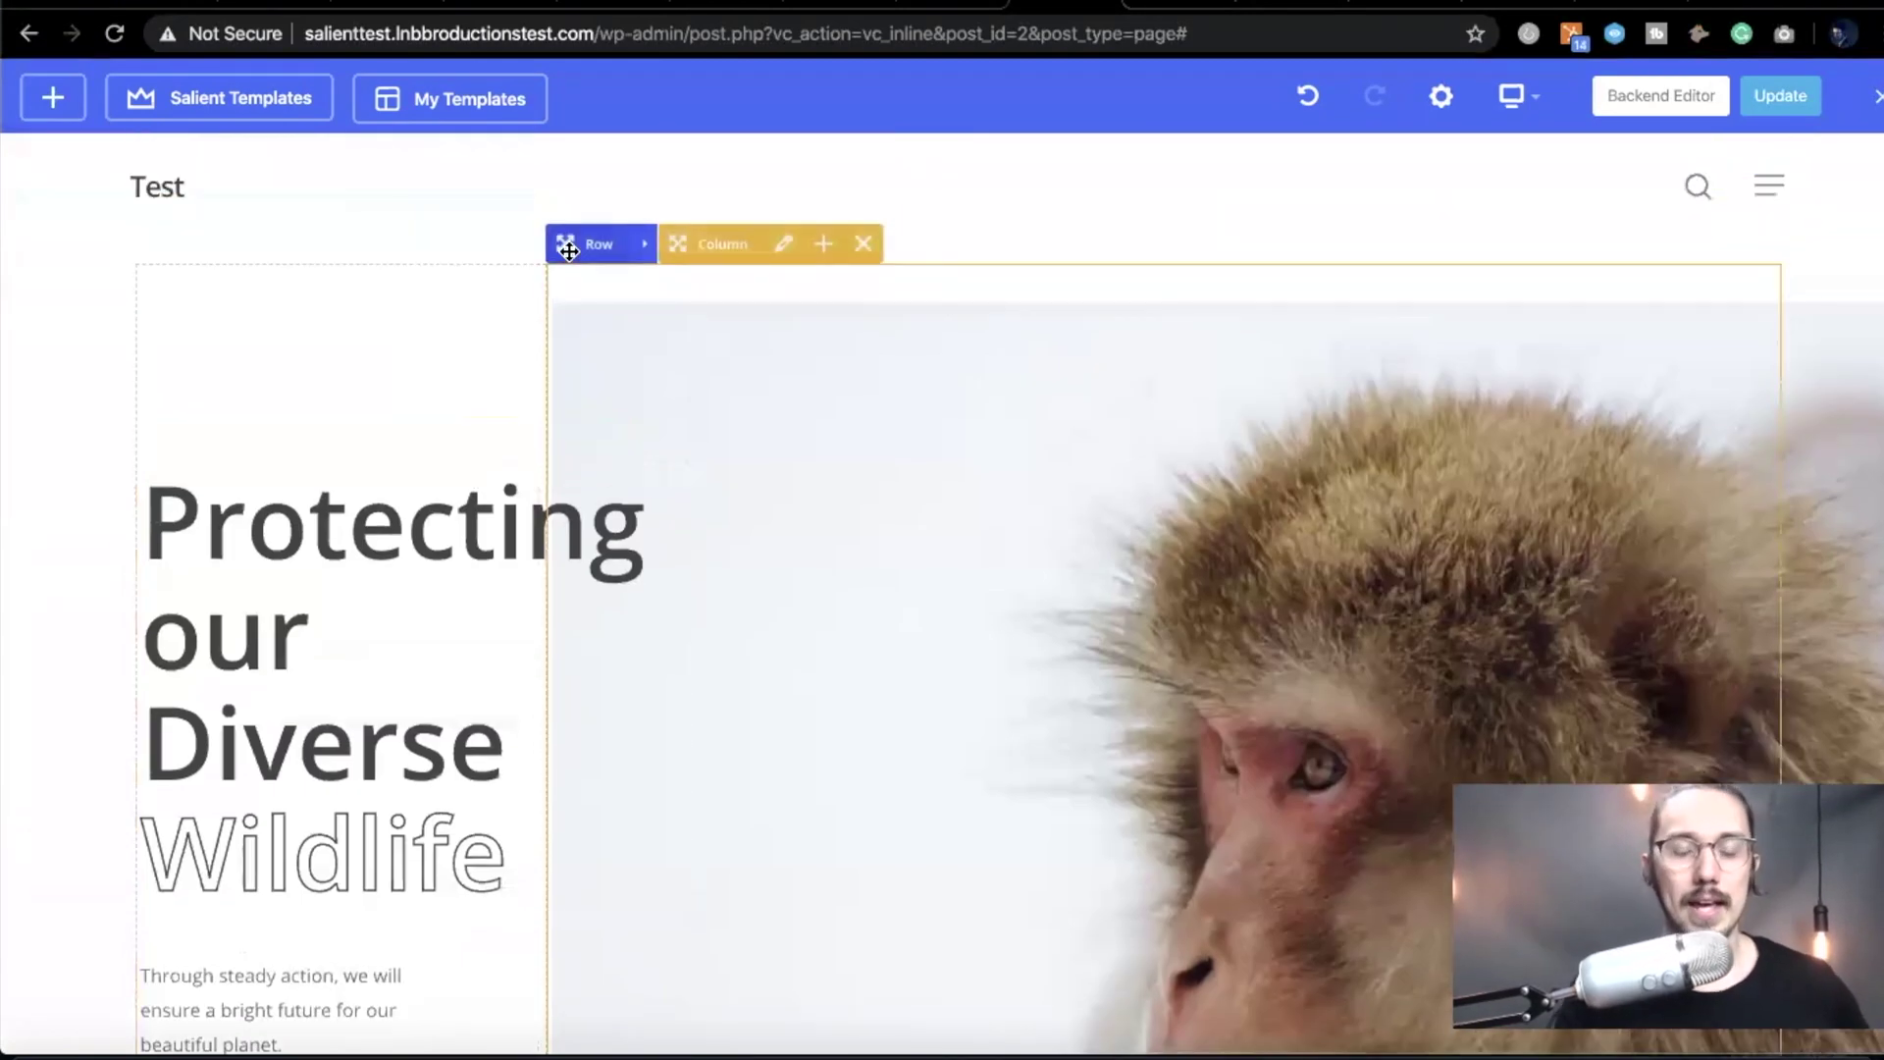
scroll(445, 343, down, 3)
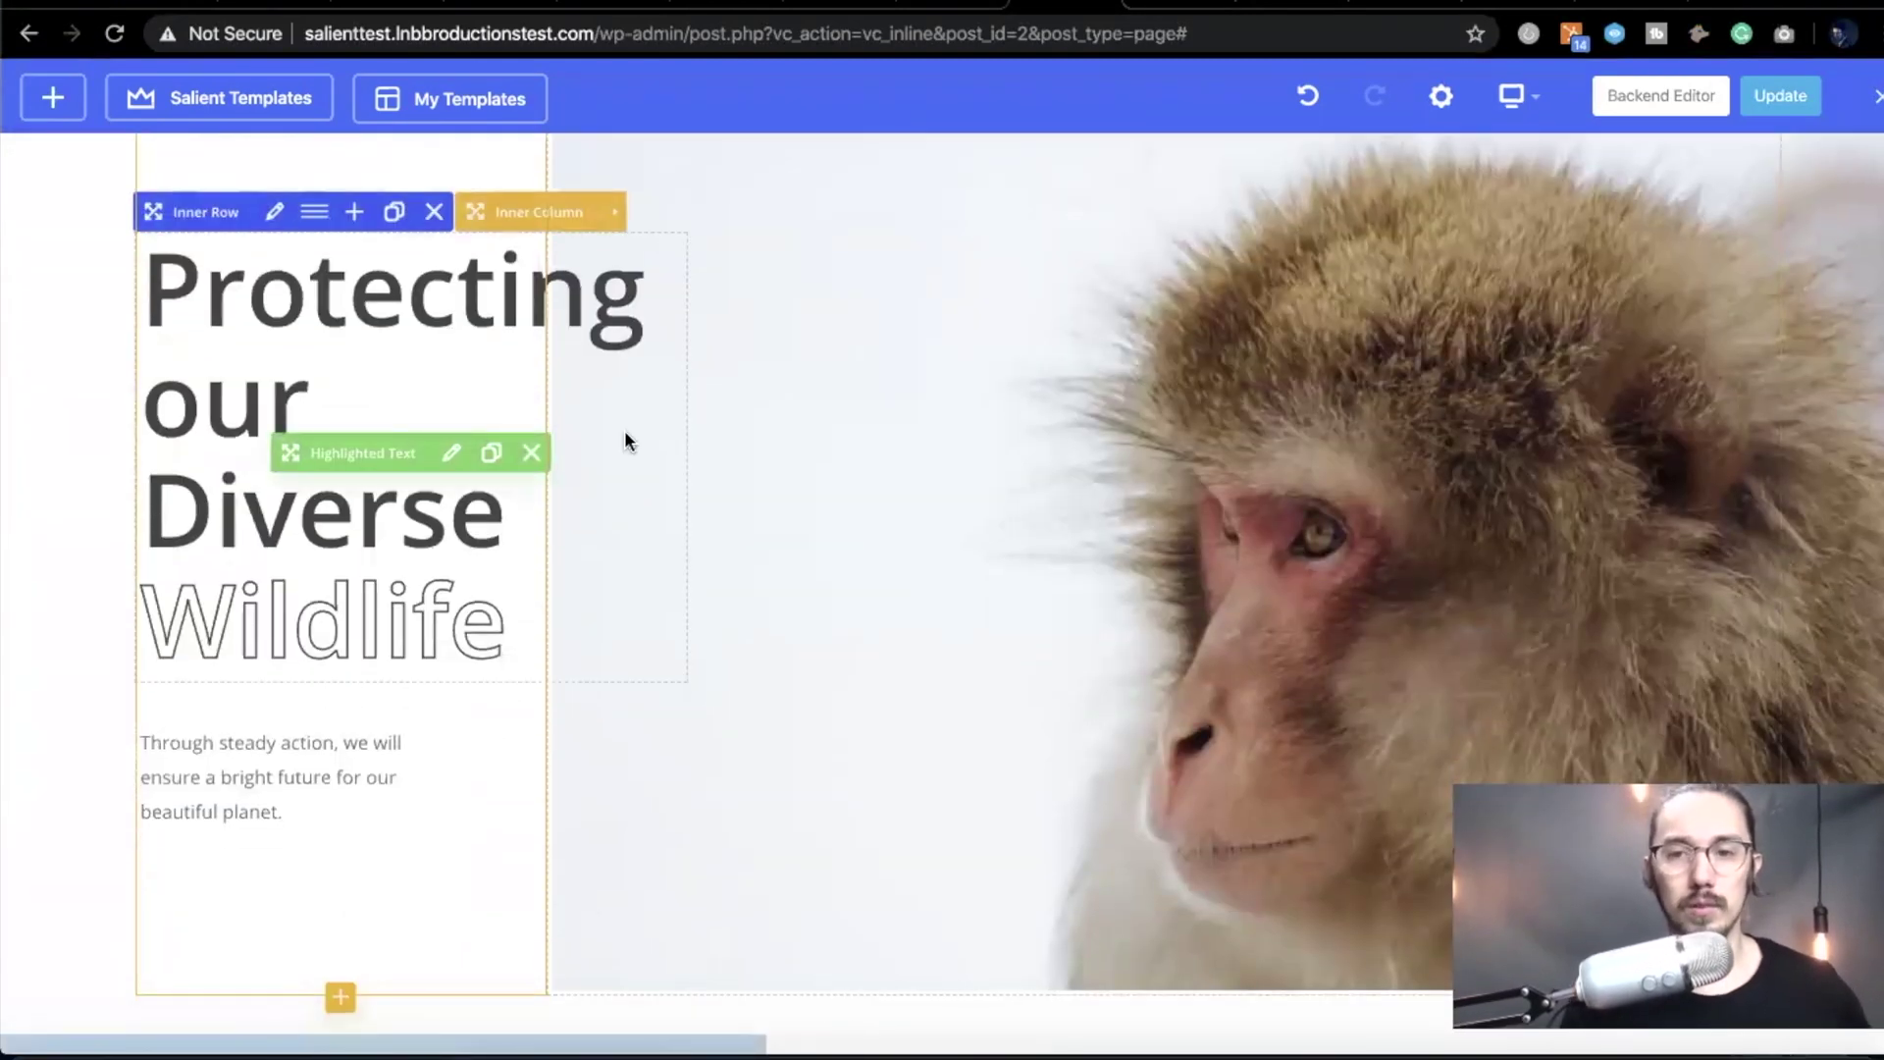
scroll(626, 438, up, 1)
scroll(624, 437, up, 2)
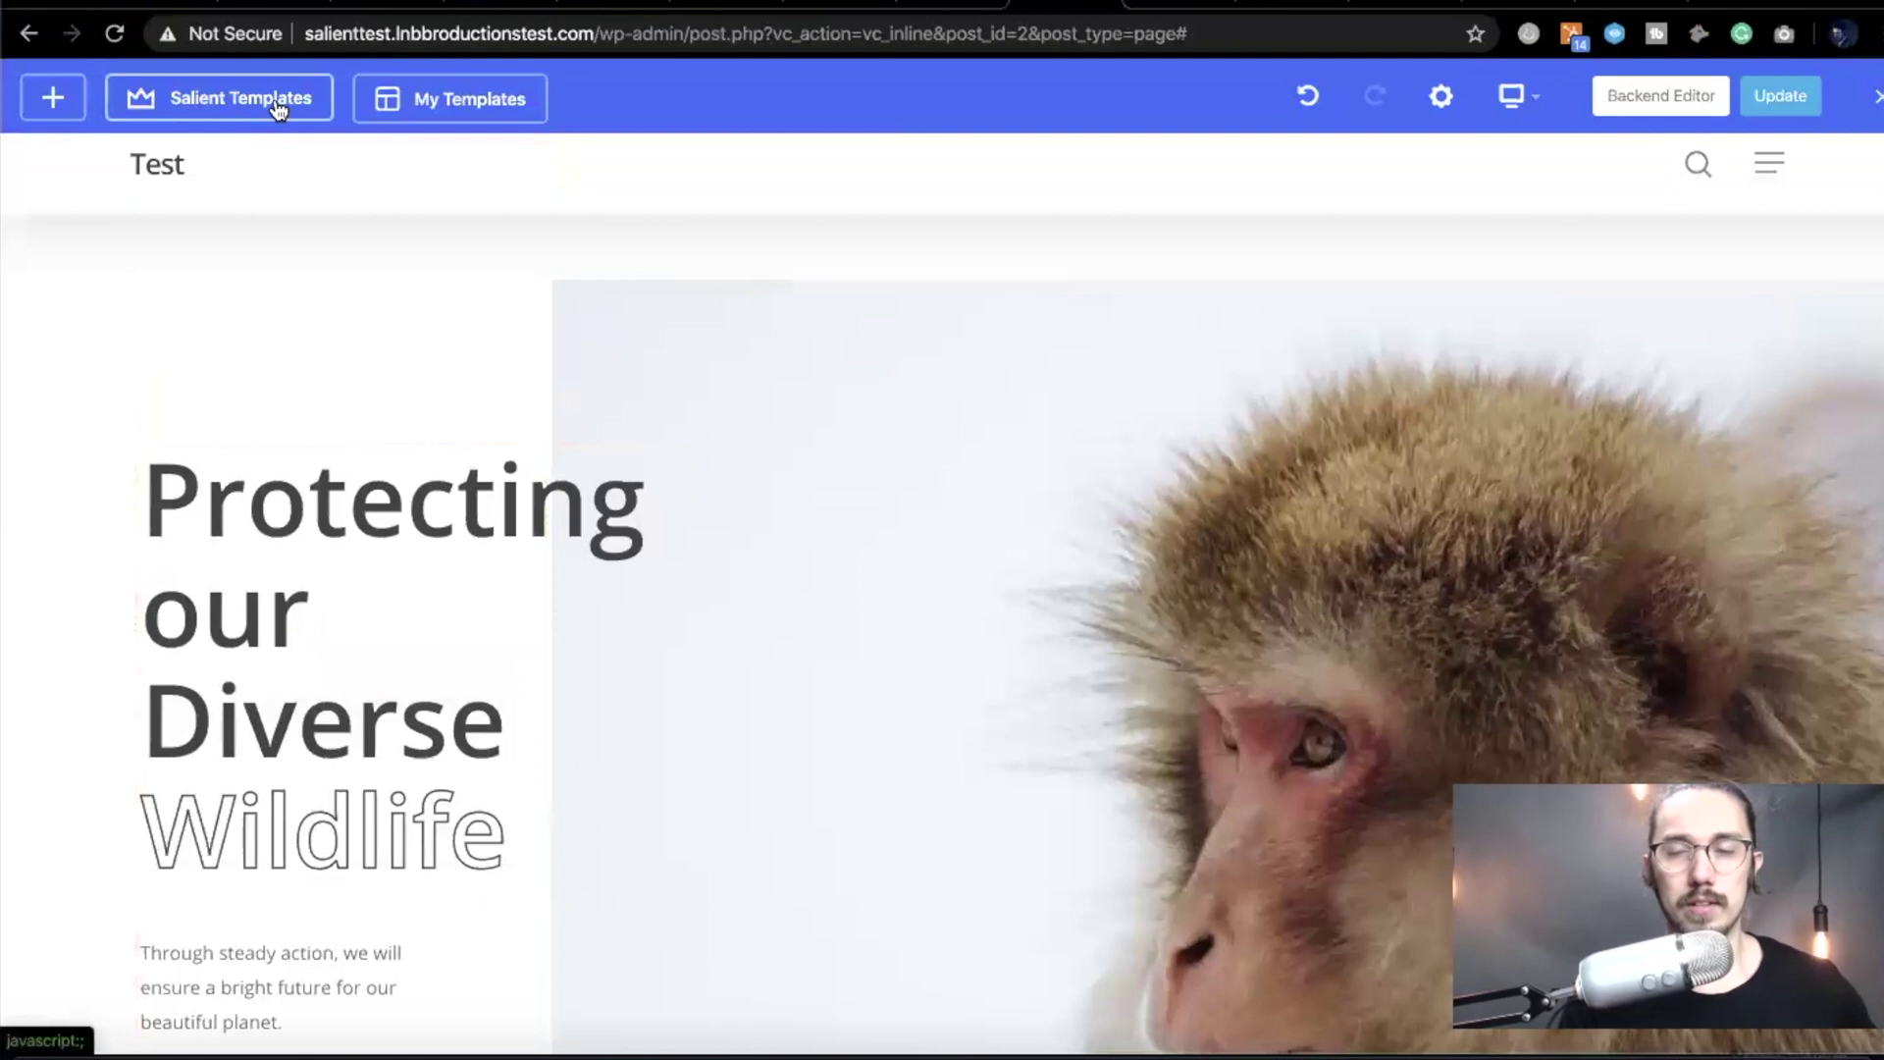
scroll(363, 471, down, 10)
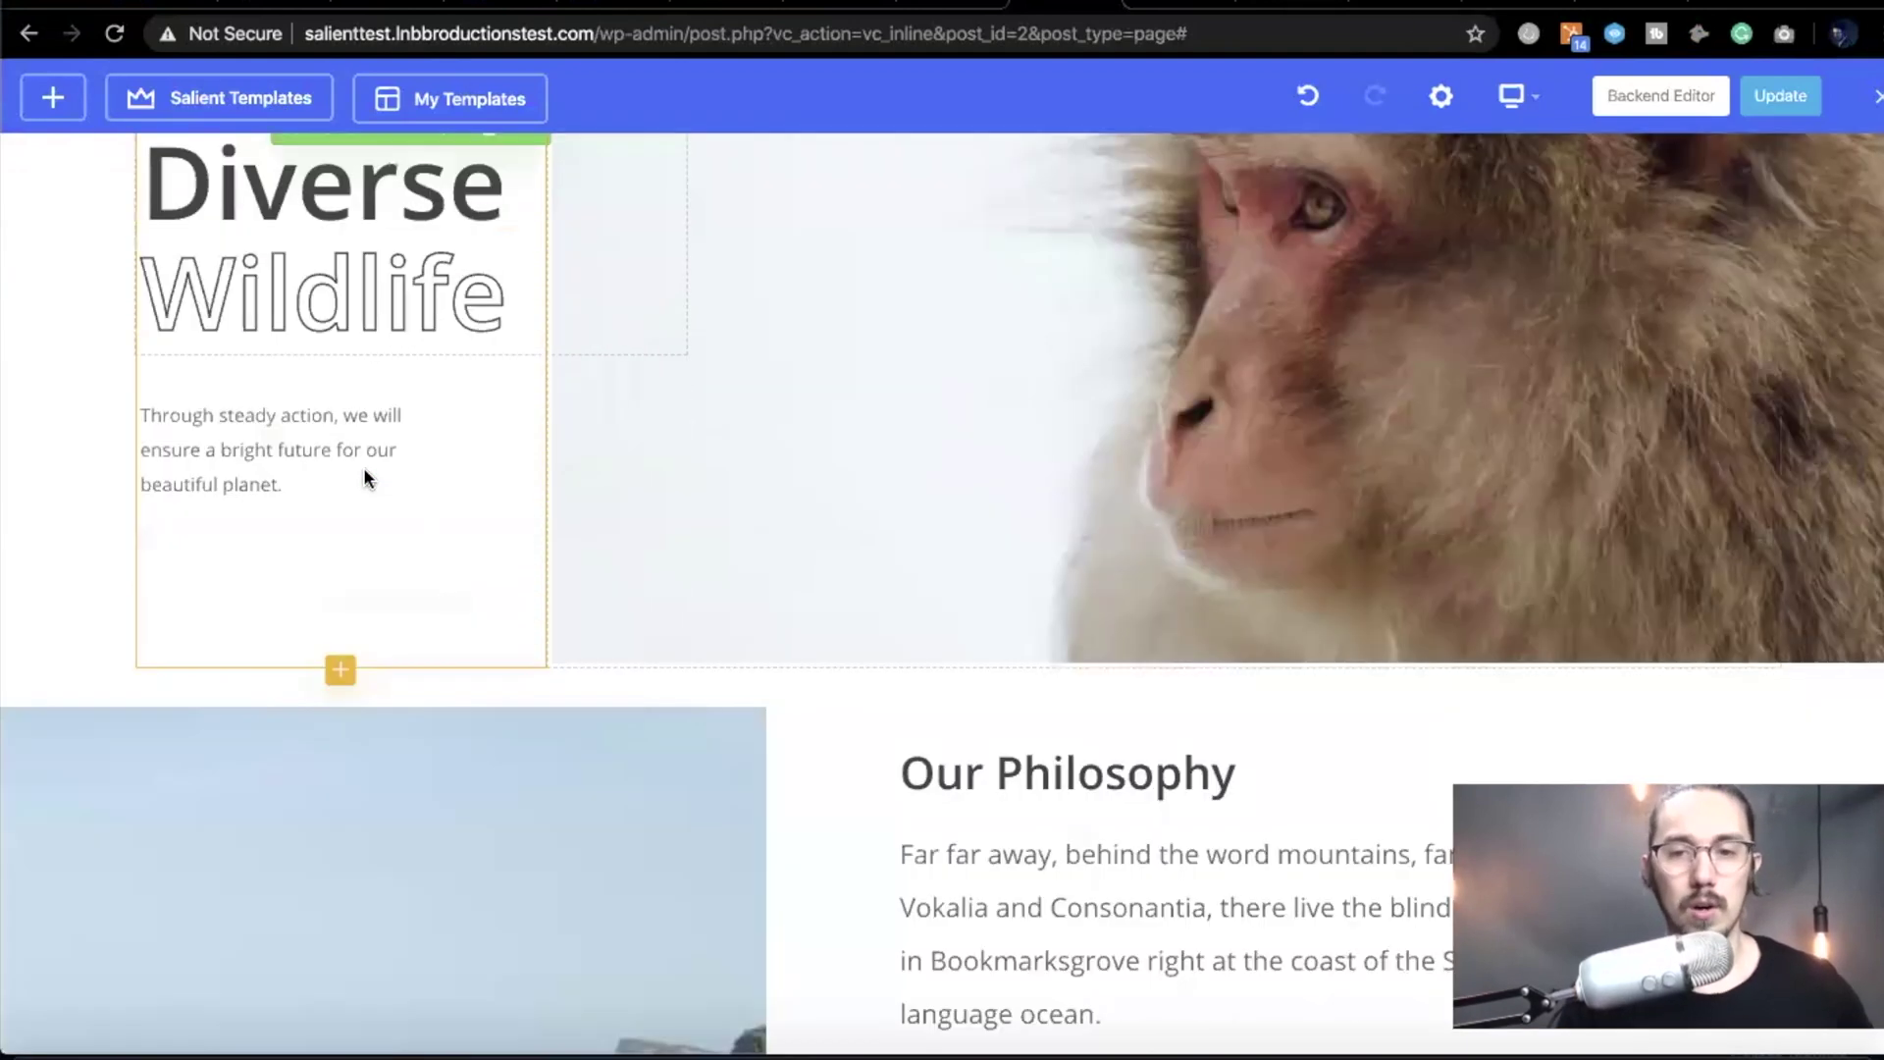
scroll(422, 285, up, 9)
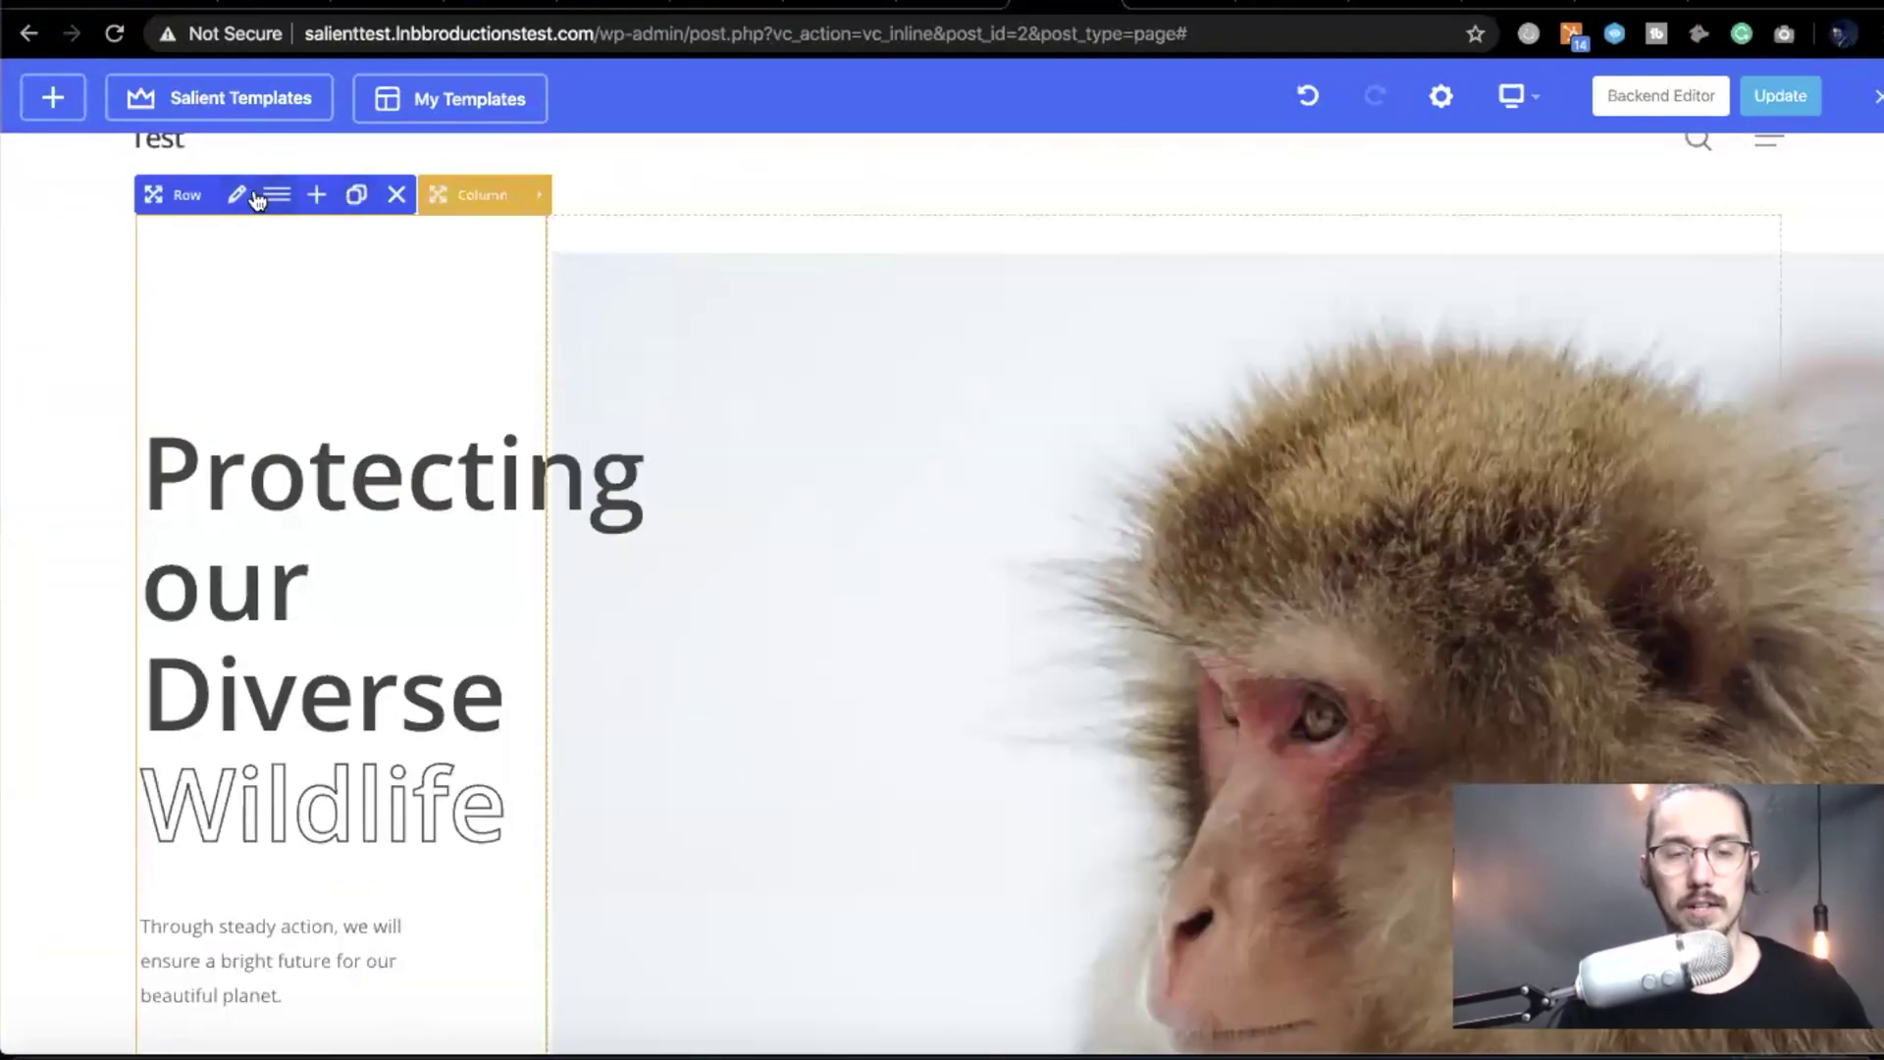
- Open Salient Templates and scroll through the 330-template Salient Studio grid
click(175, 84)
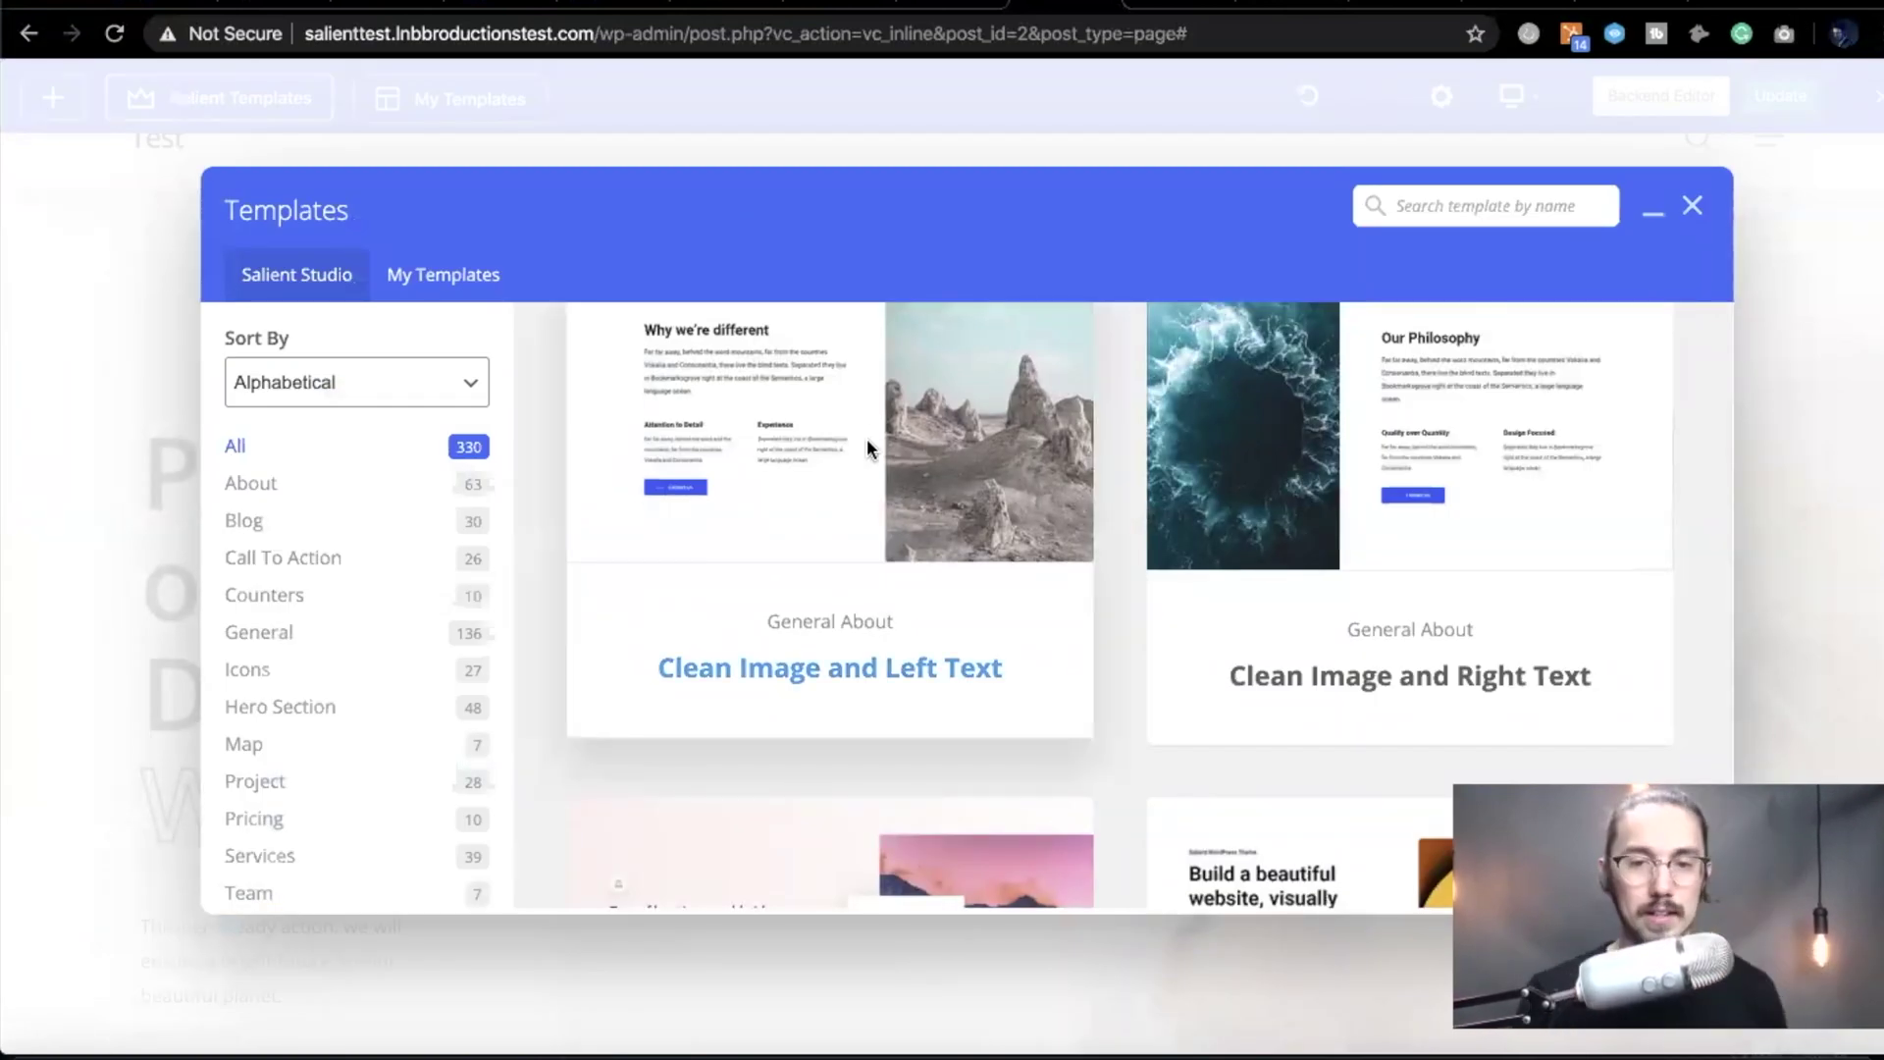
scroll(819, 555, down, 10)
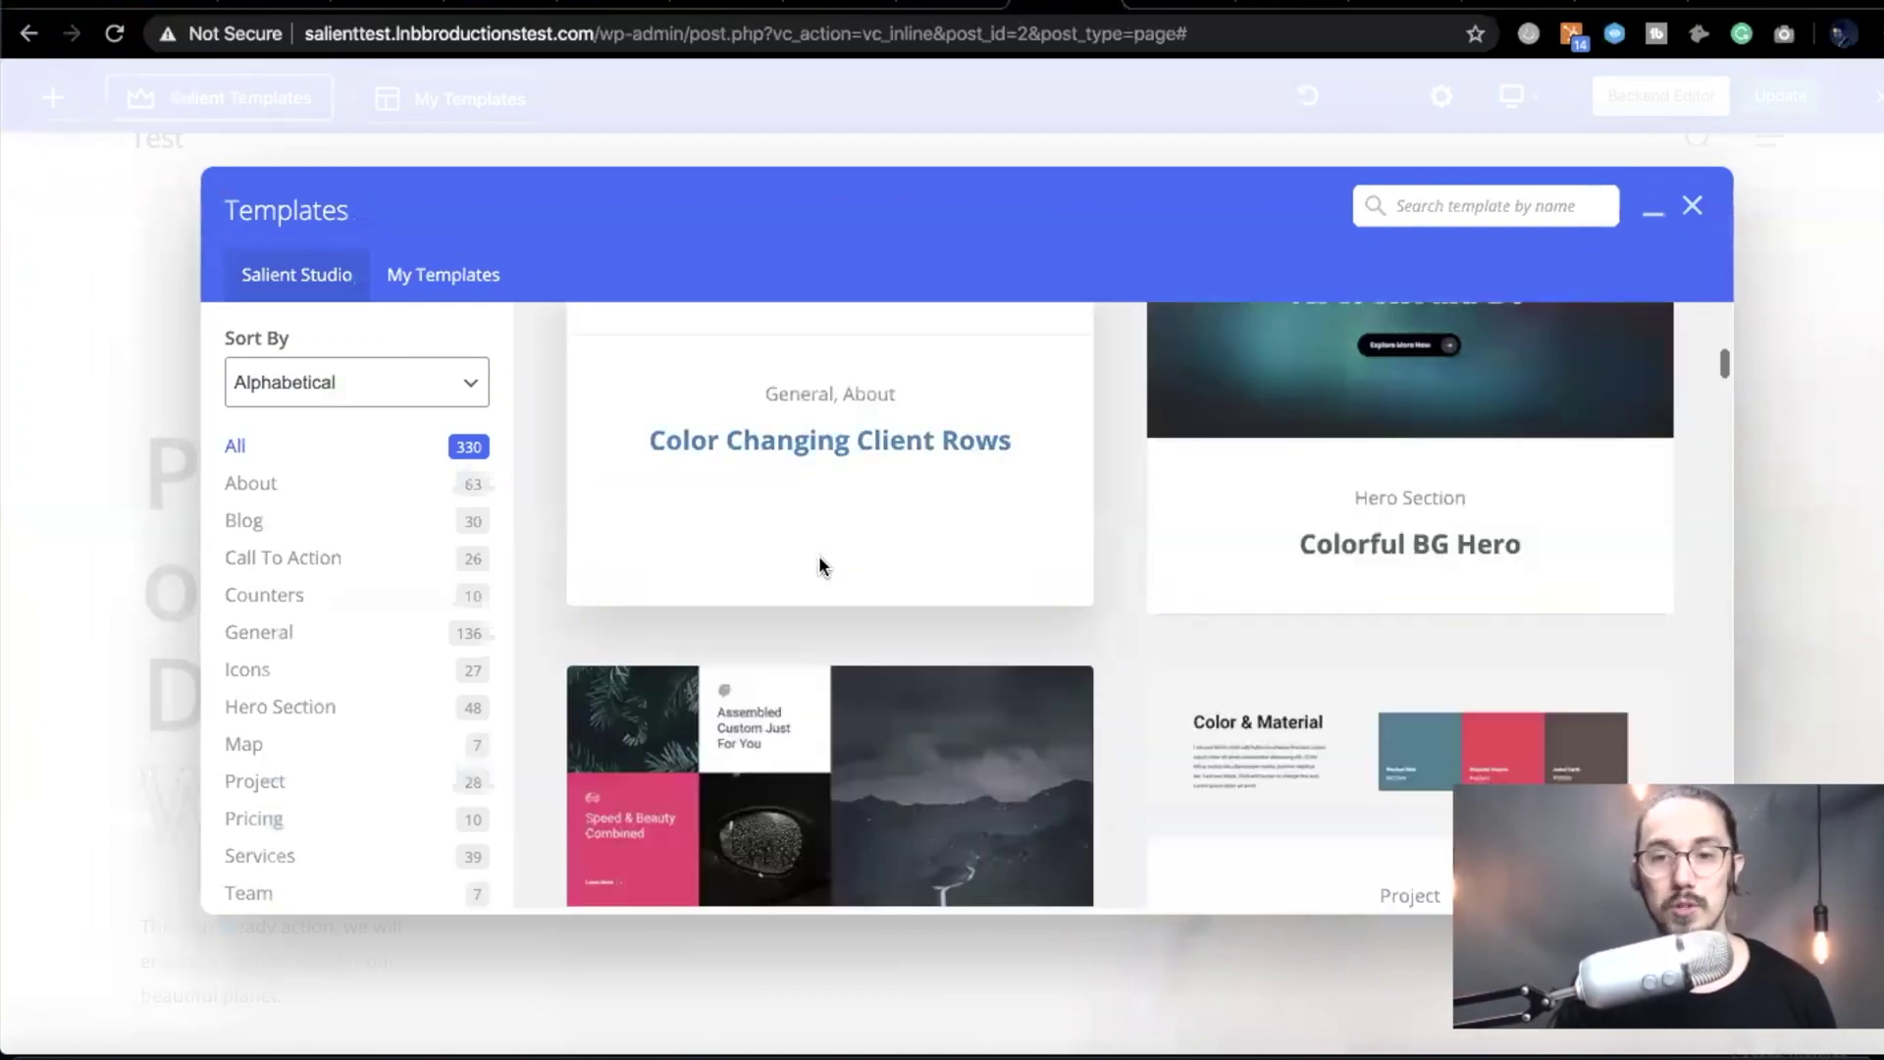
scroll(819, 556, down, 3)
scroll(819, 555, up, 5)
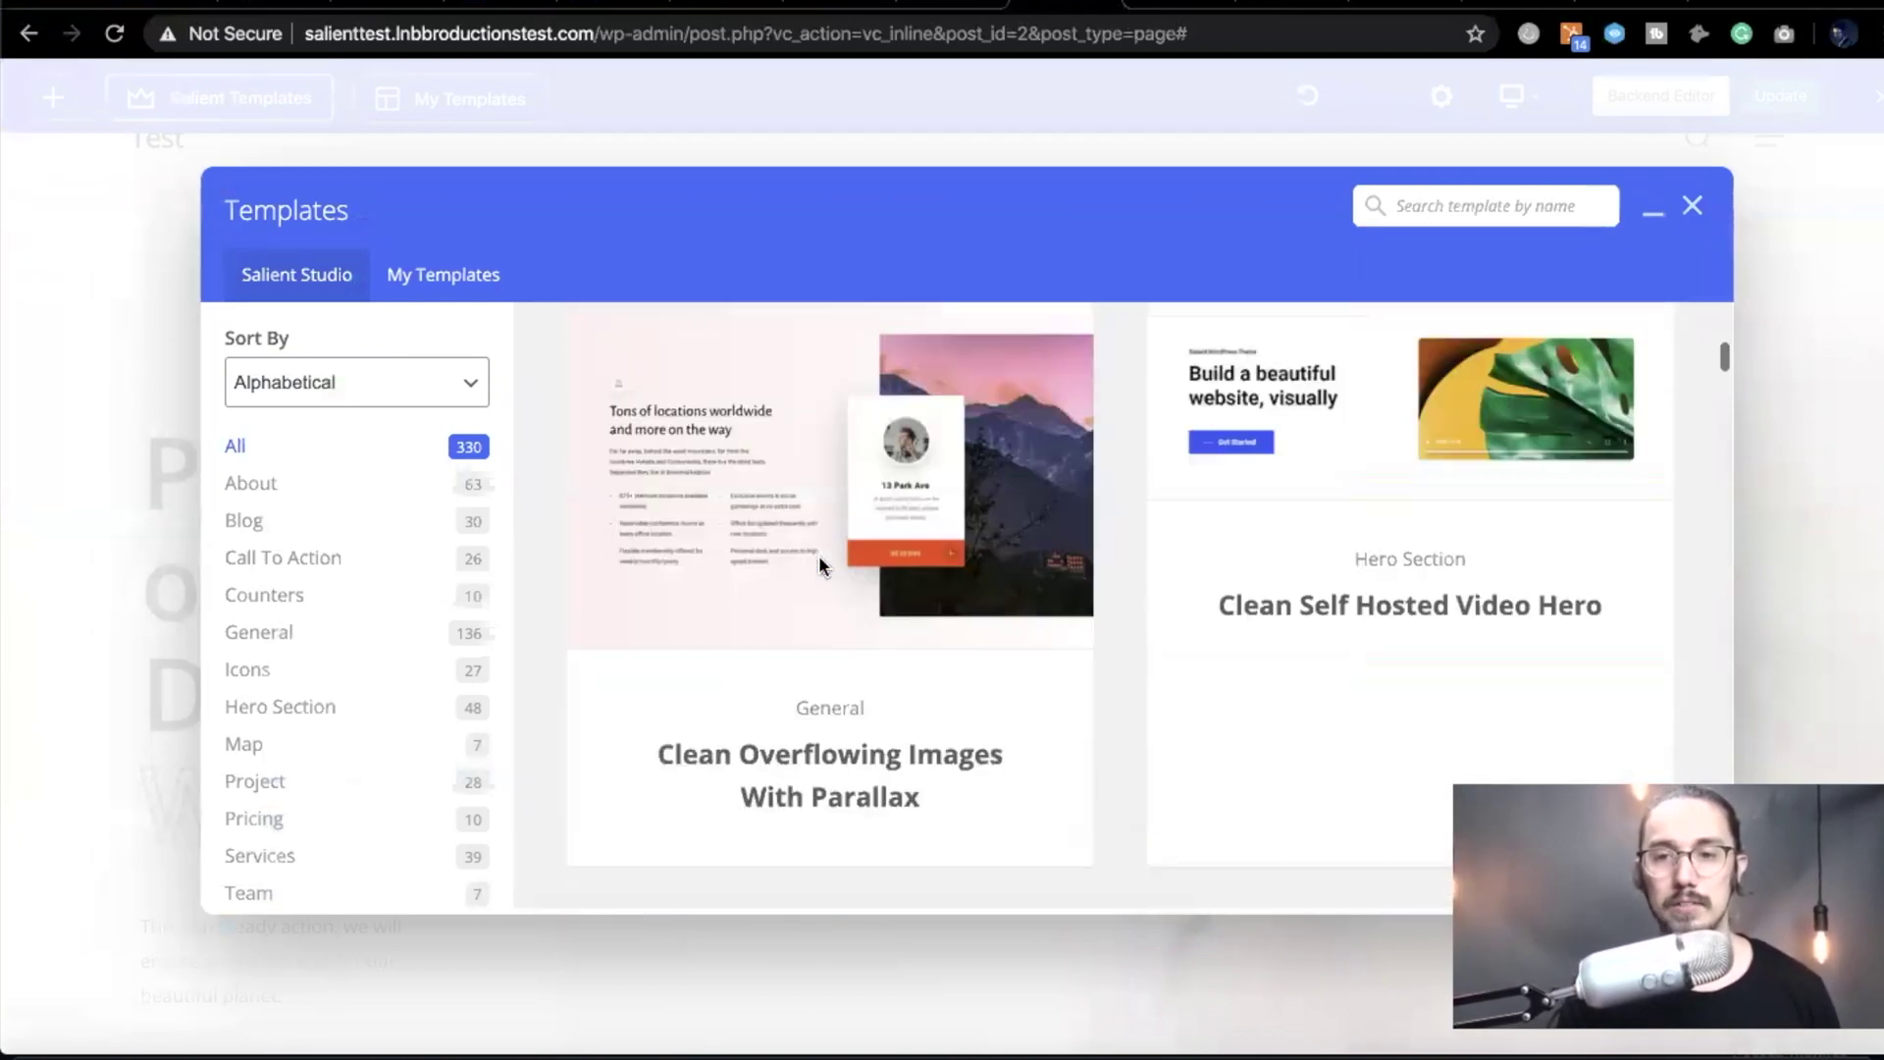
scroll(818, 556, up, 3)
scroll(1499, 698, down, 3)
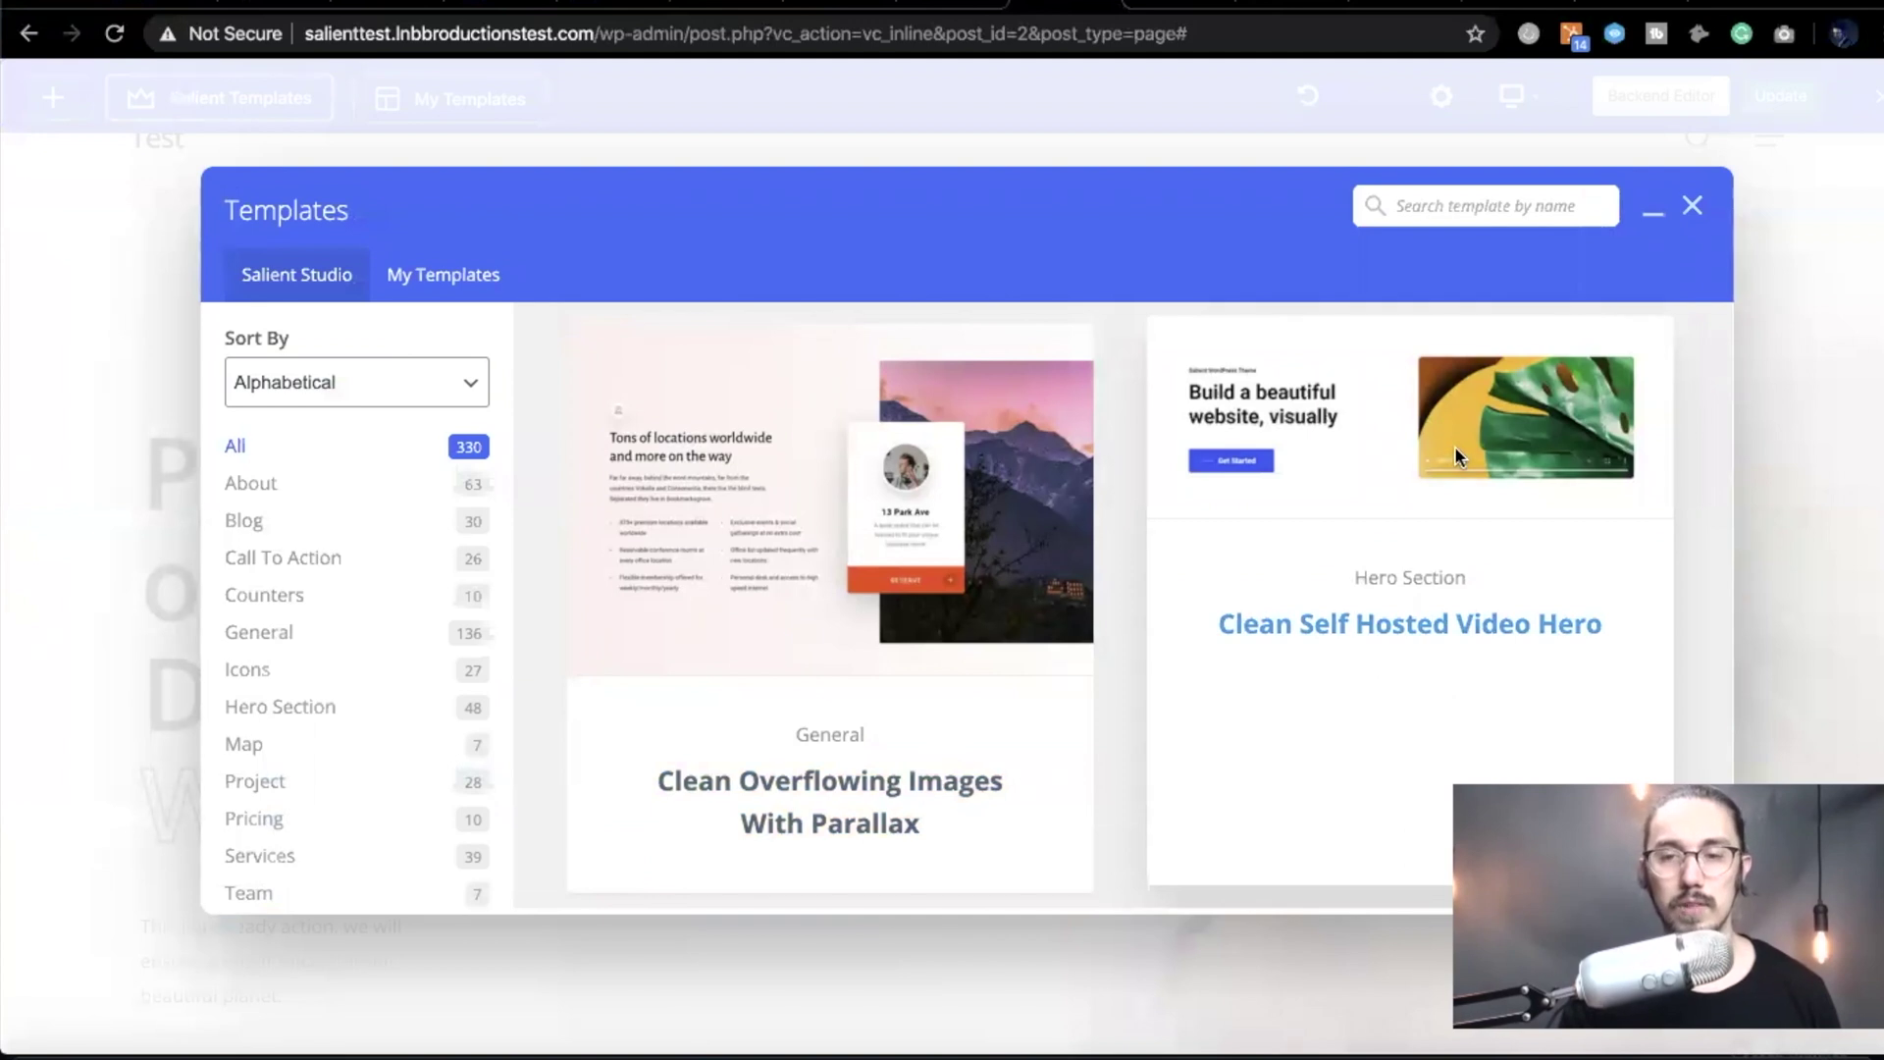
scroll(1266, 643, up, 3)
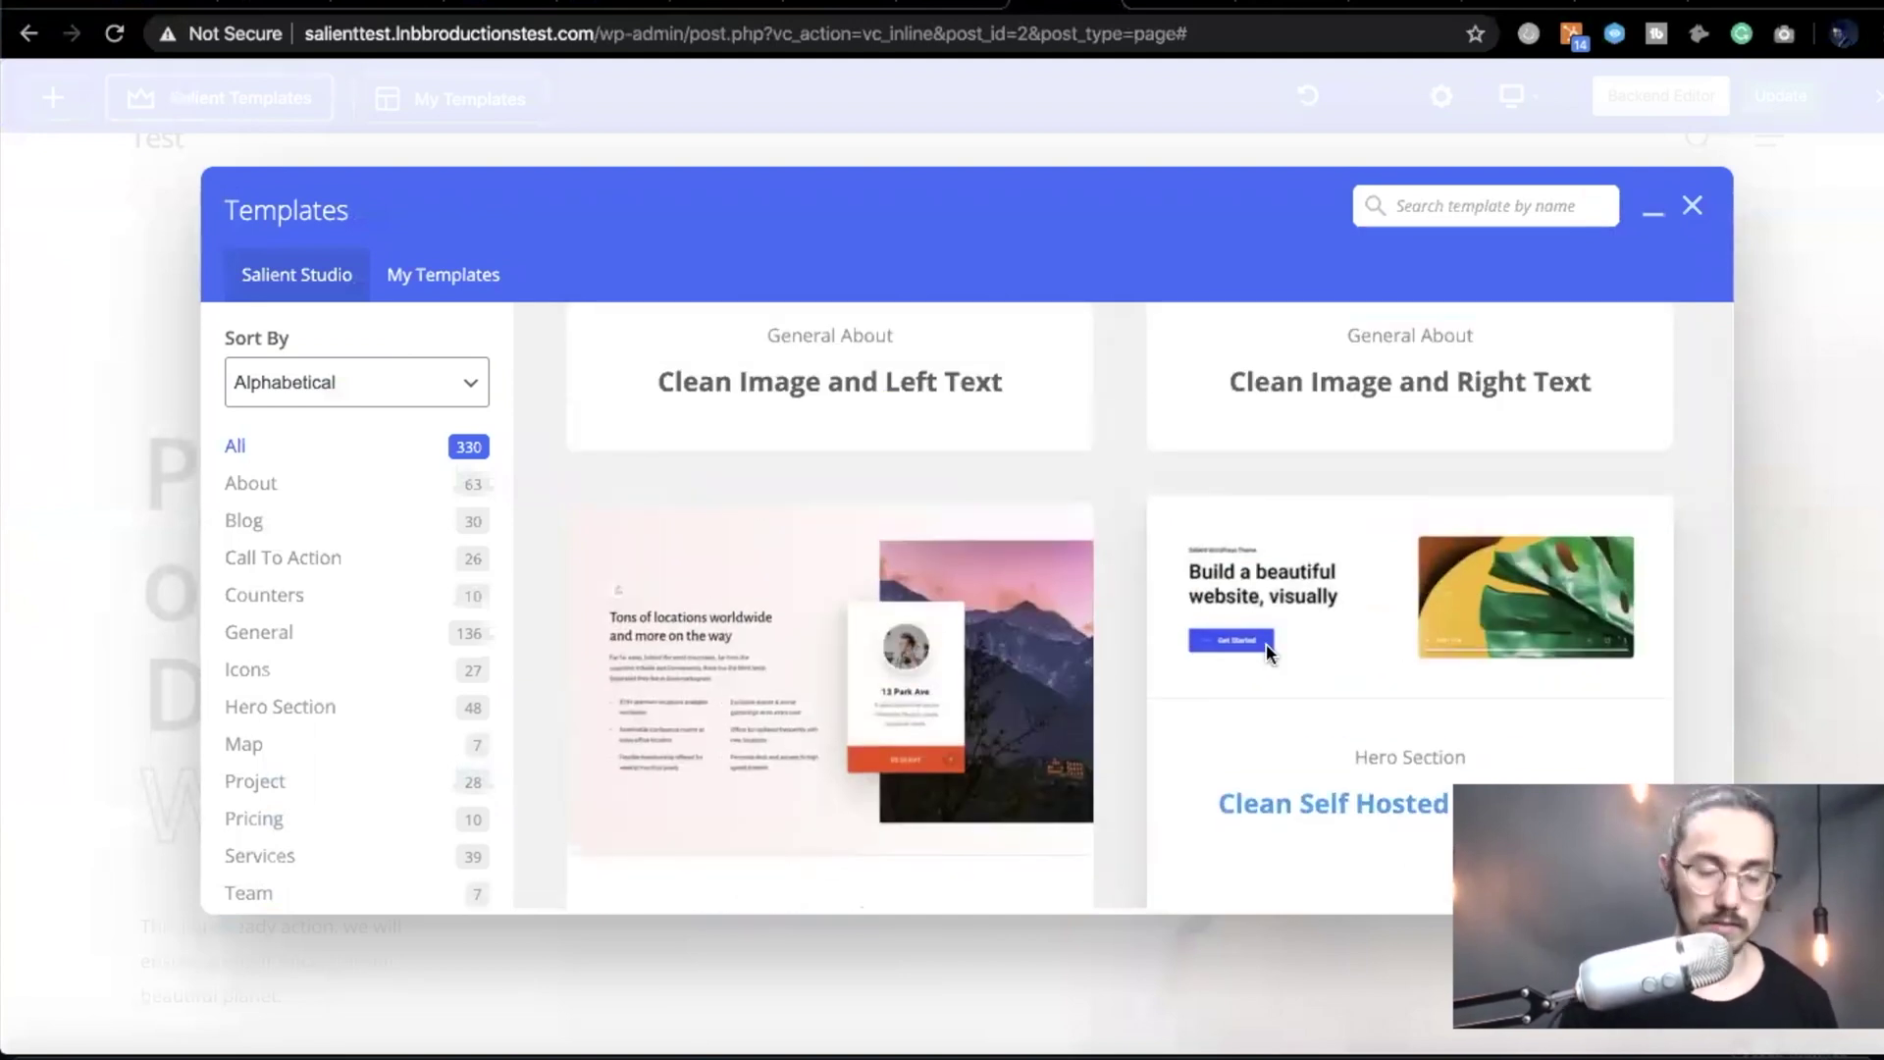
scroll(1266, 643, up, 6)
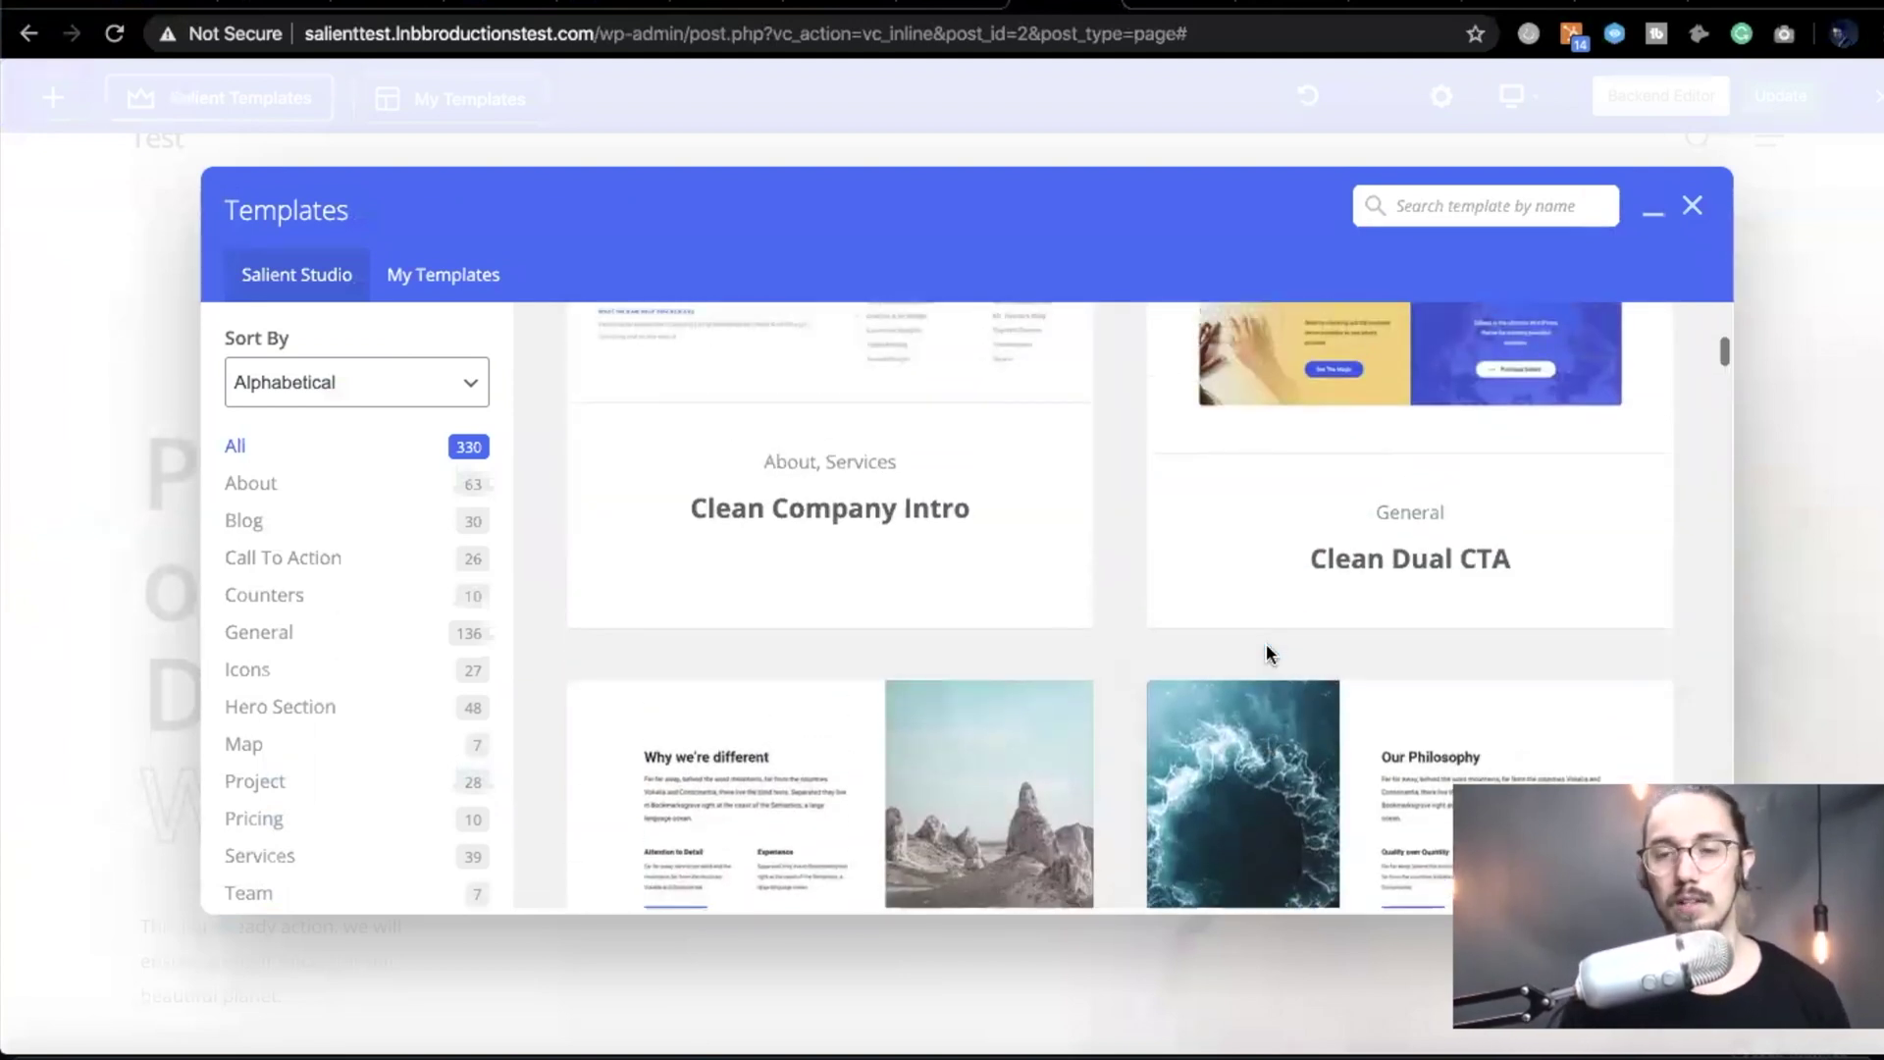
scroll(1266, 644, down, 15)
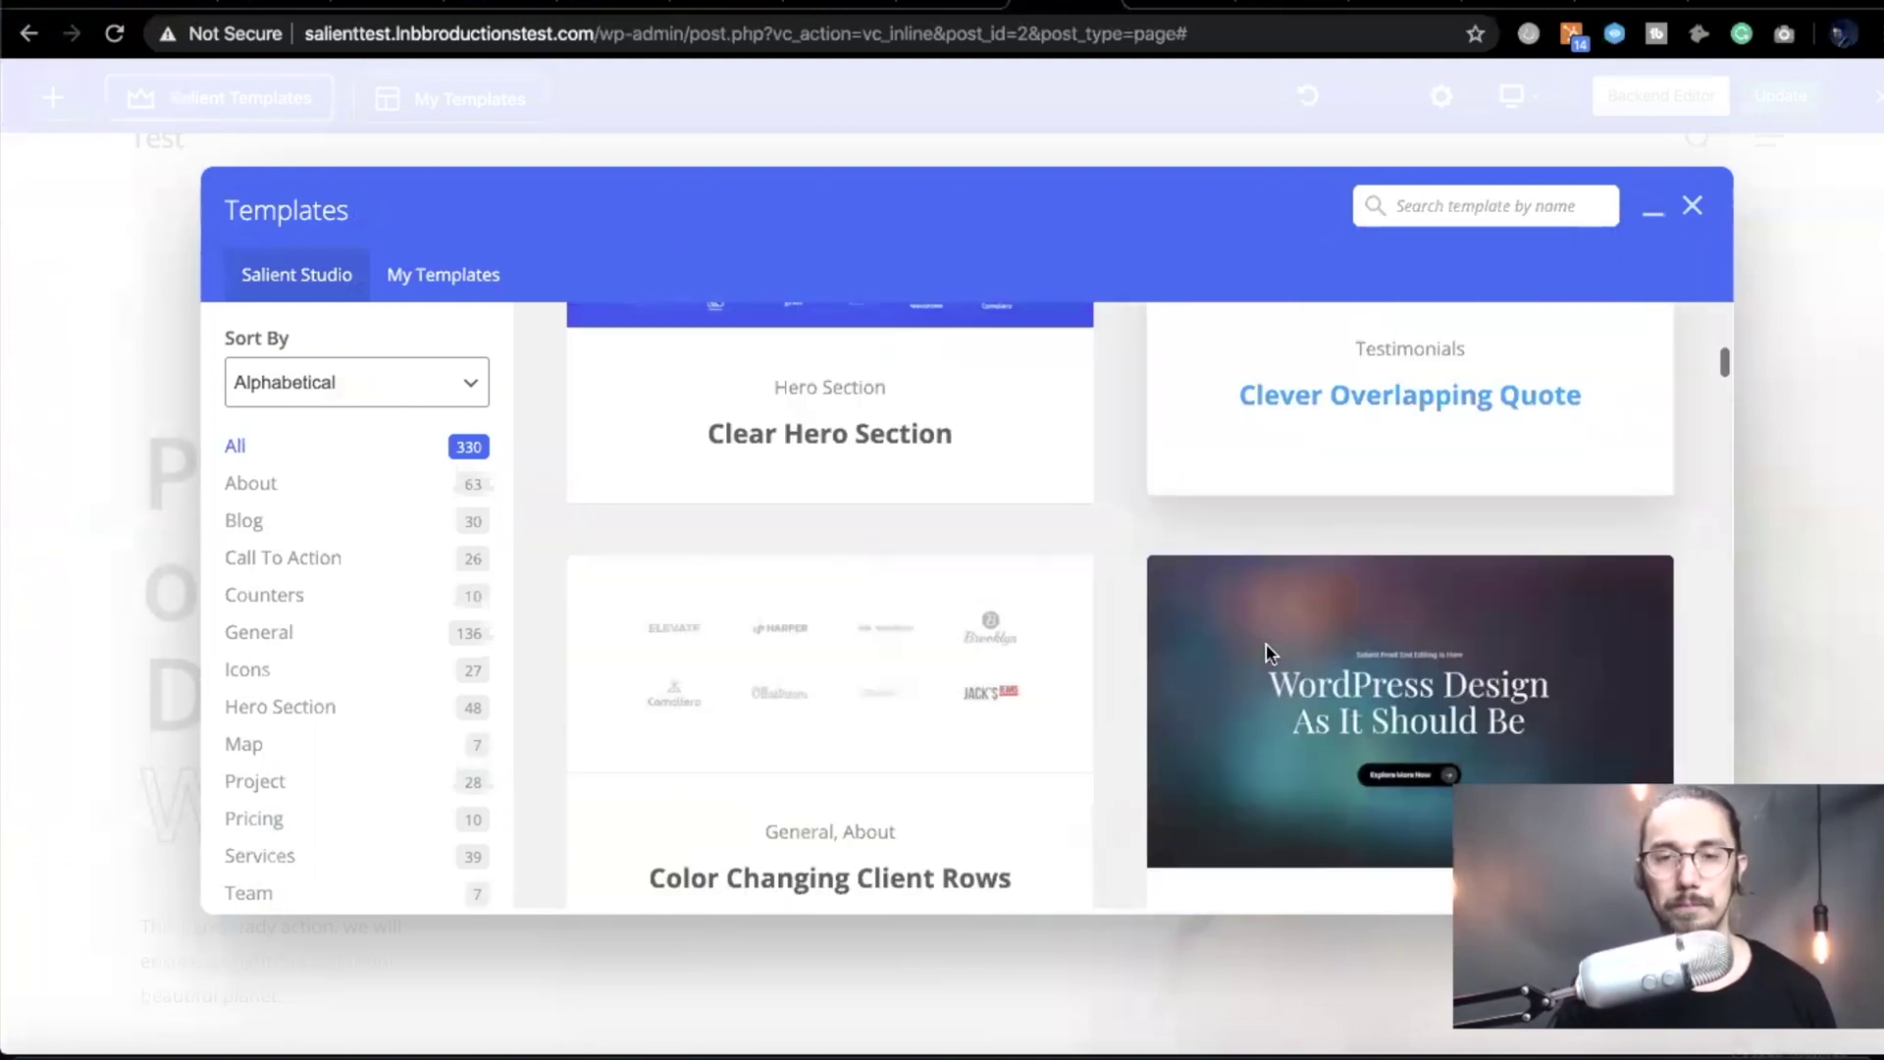
scroll(1265, 652, down, 20)
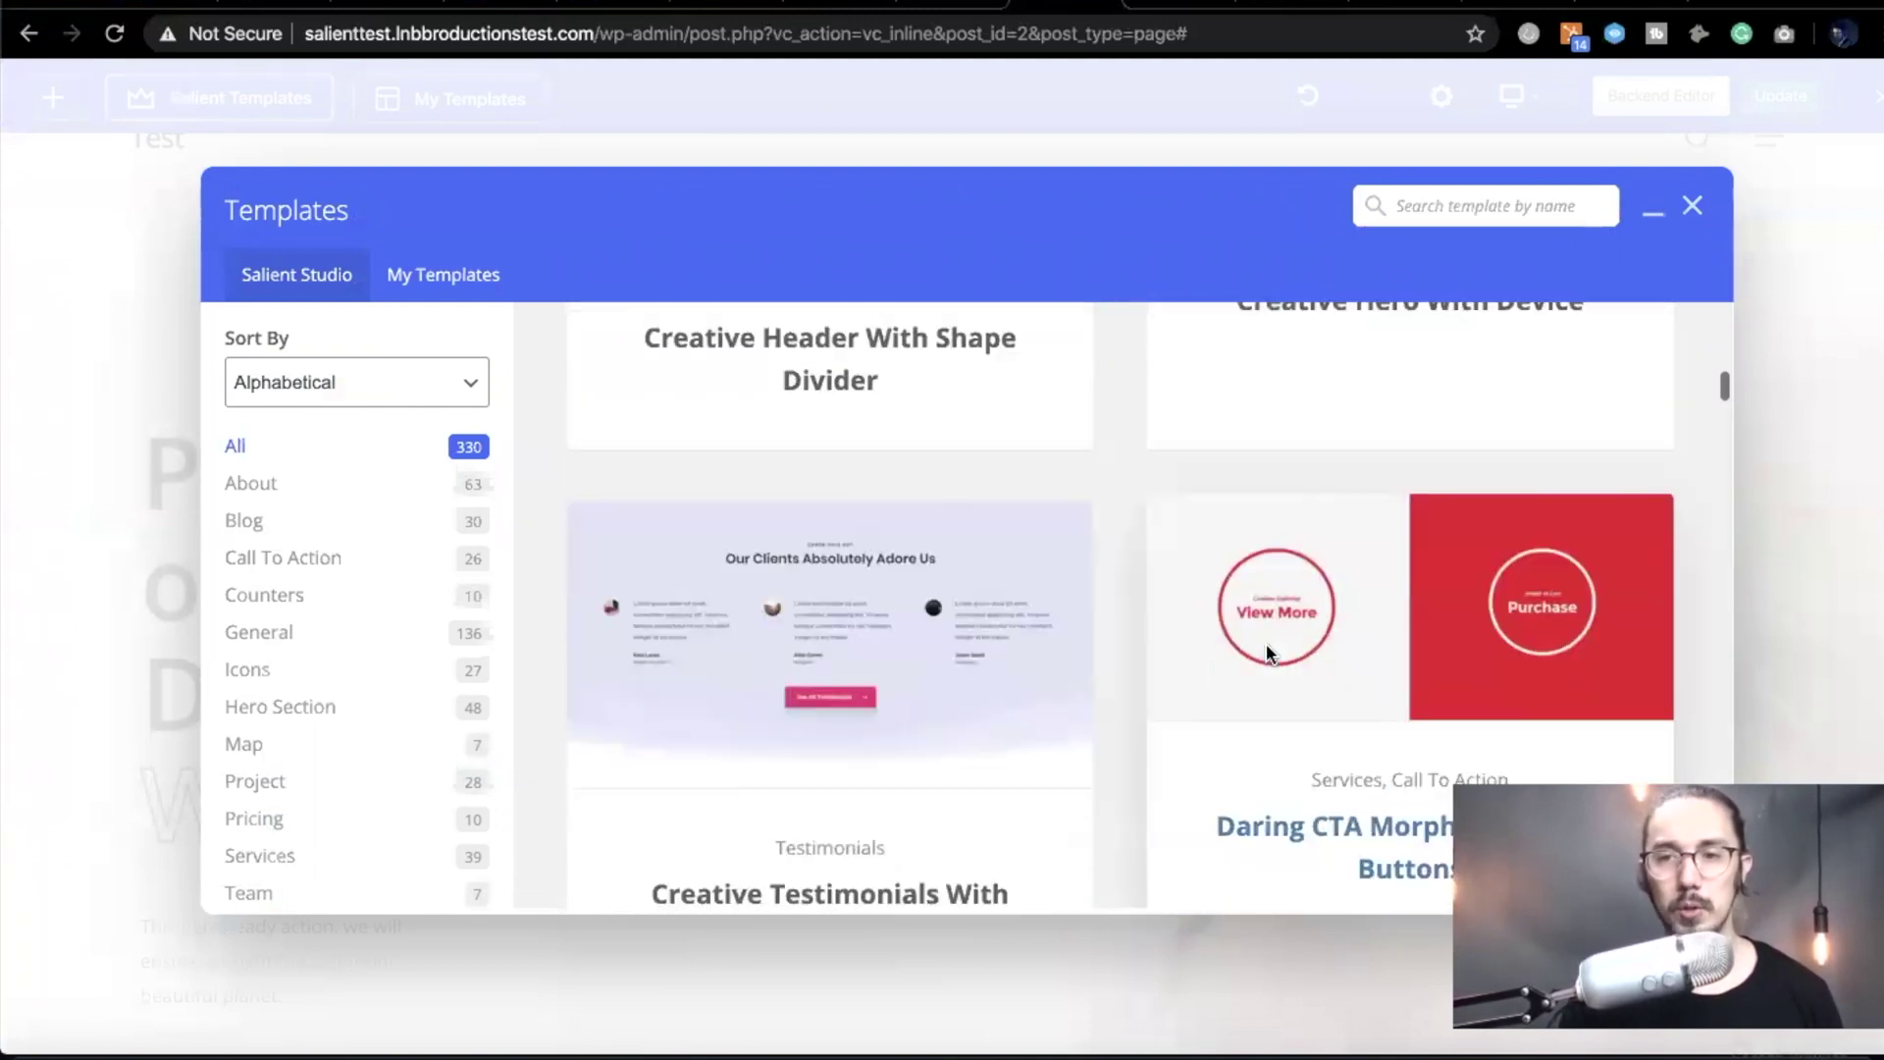
scroll(1266, 653, down, 15)
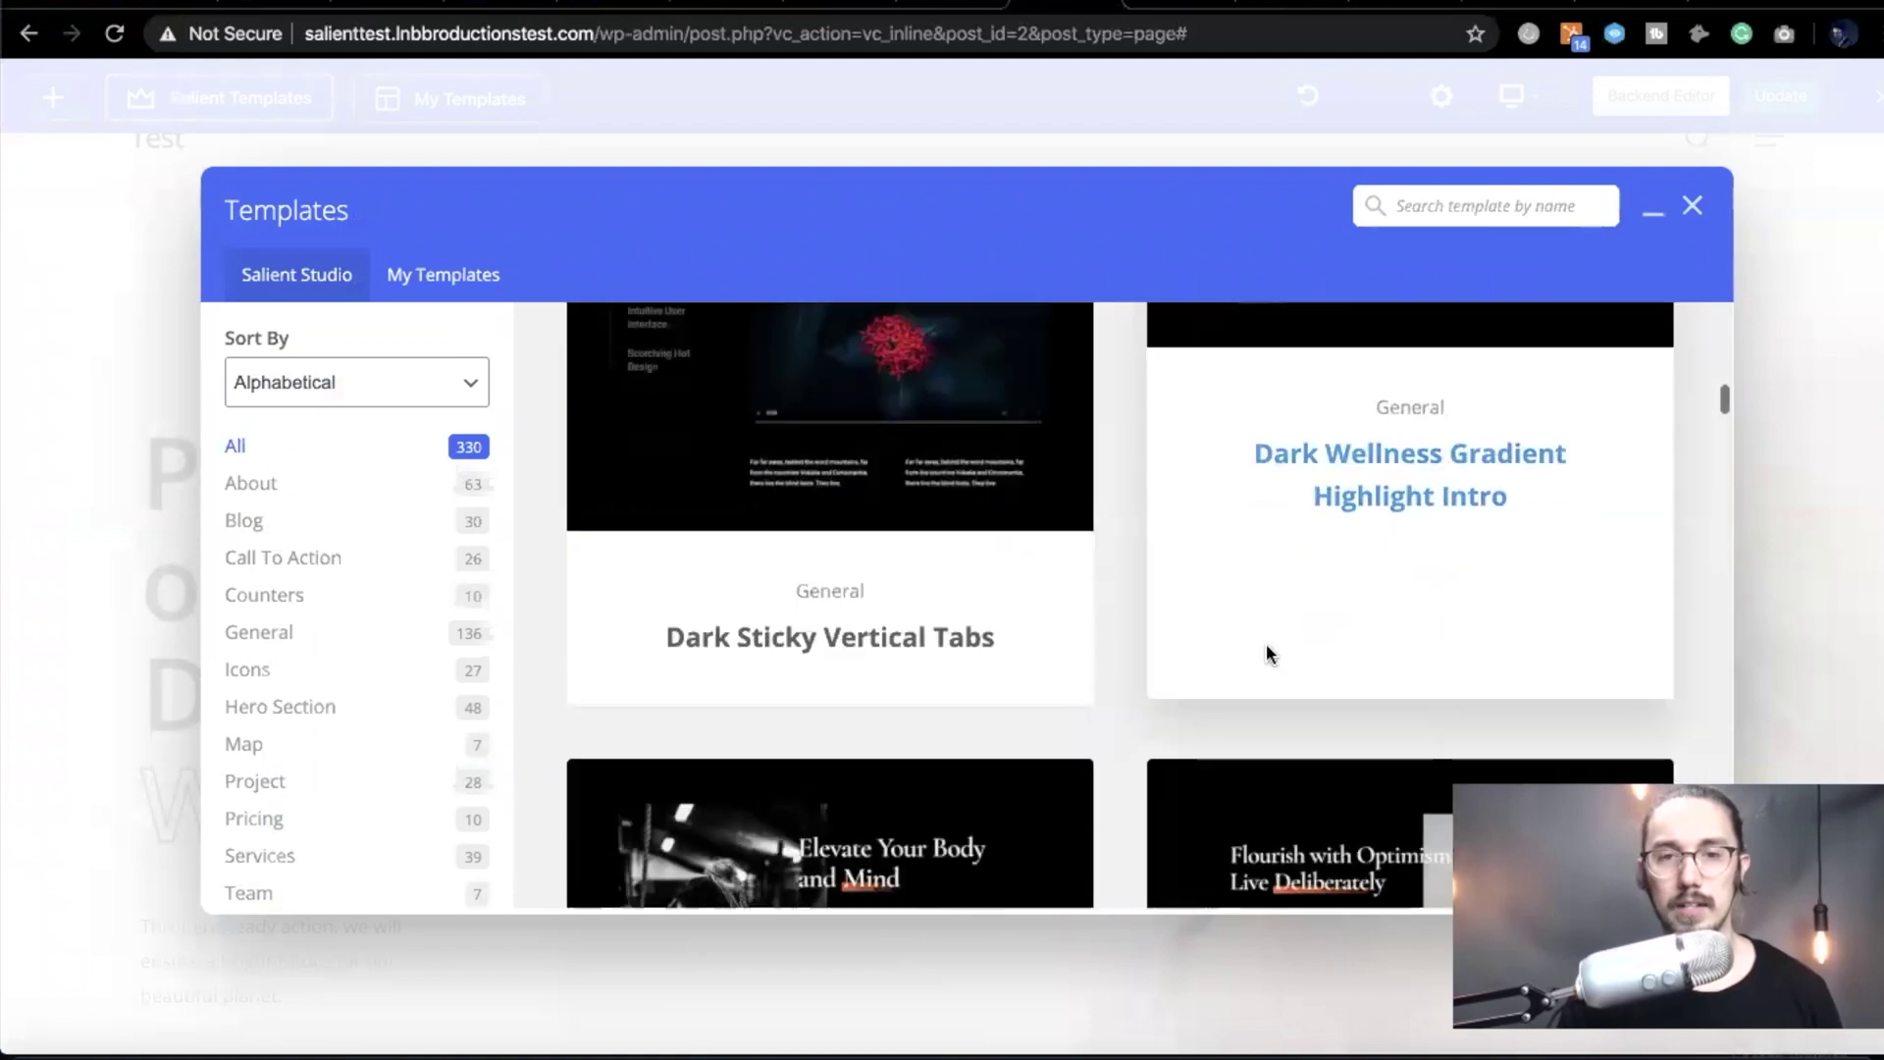
scroll(1266, 652, down, 5)
scroll(1265, 652, up, 3)
scroll(1265, 652, down, 3)
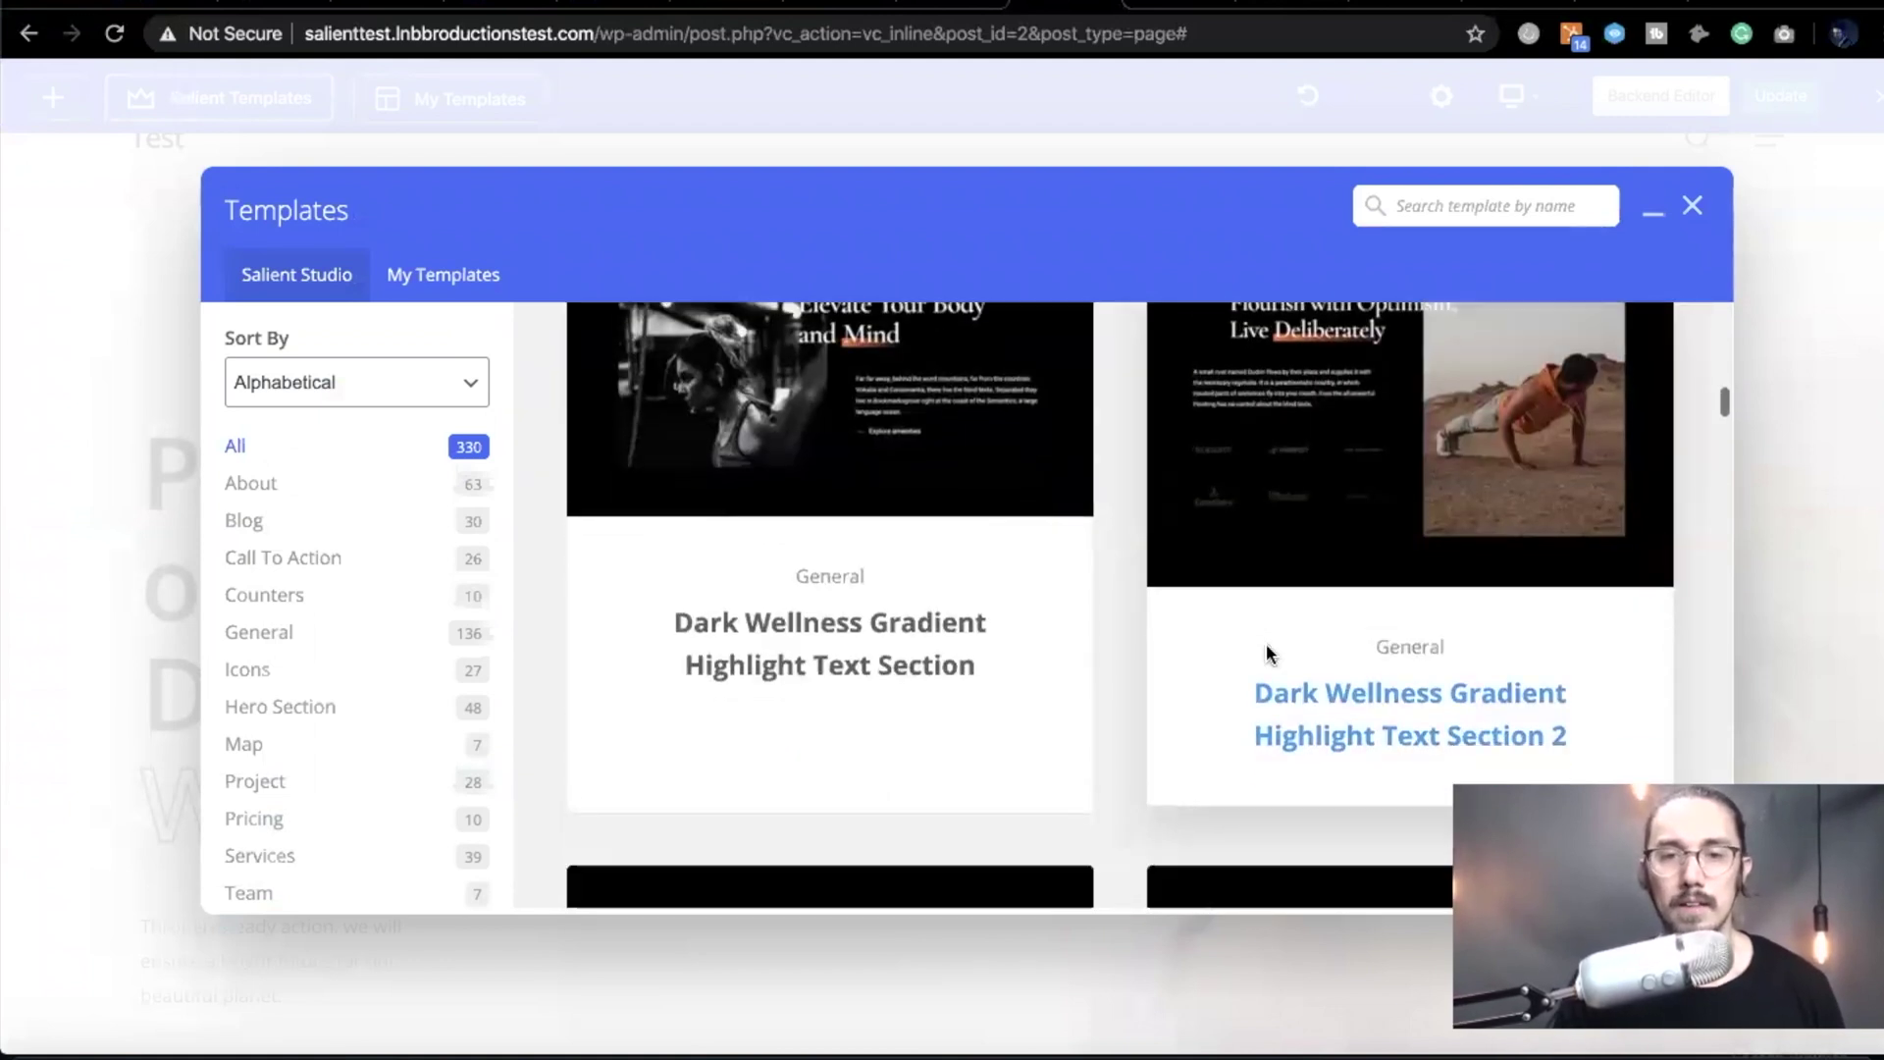
scroll(1269, 653, down, 20)
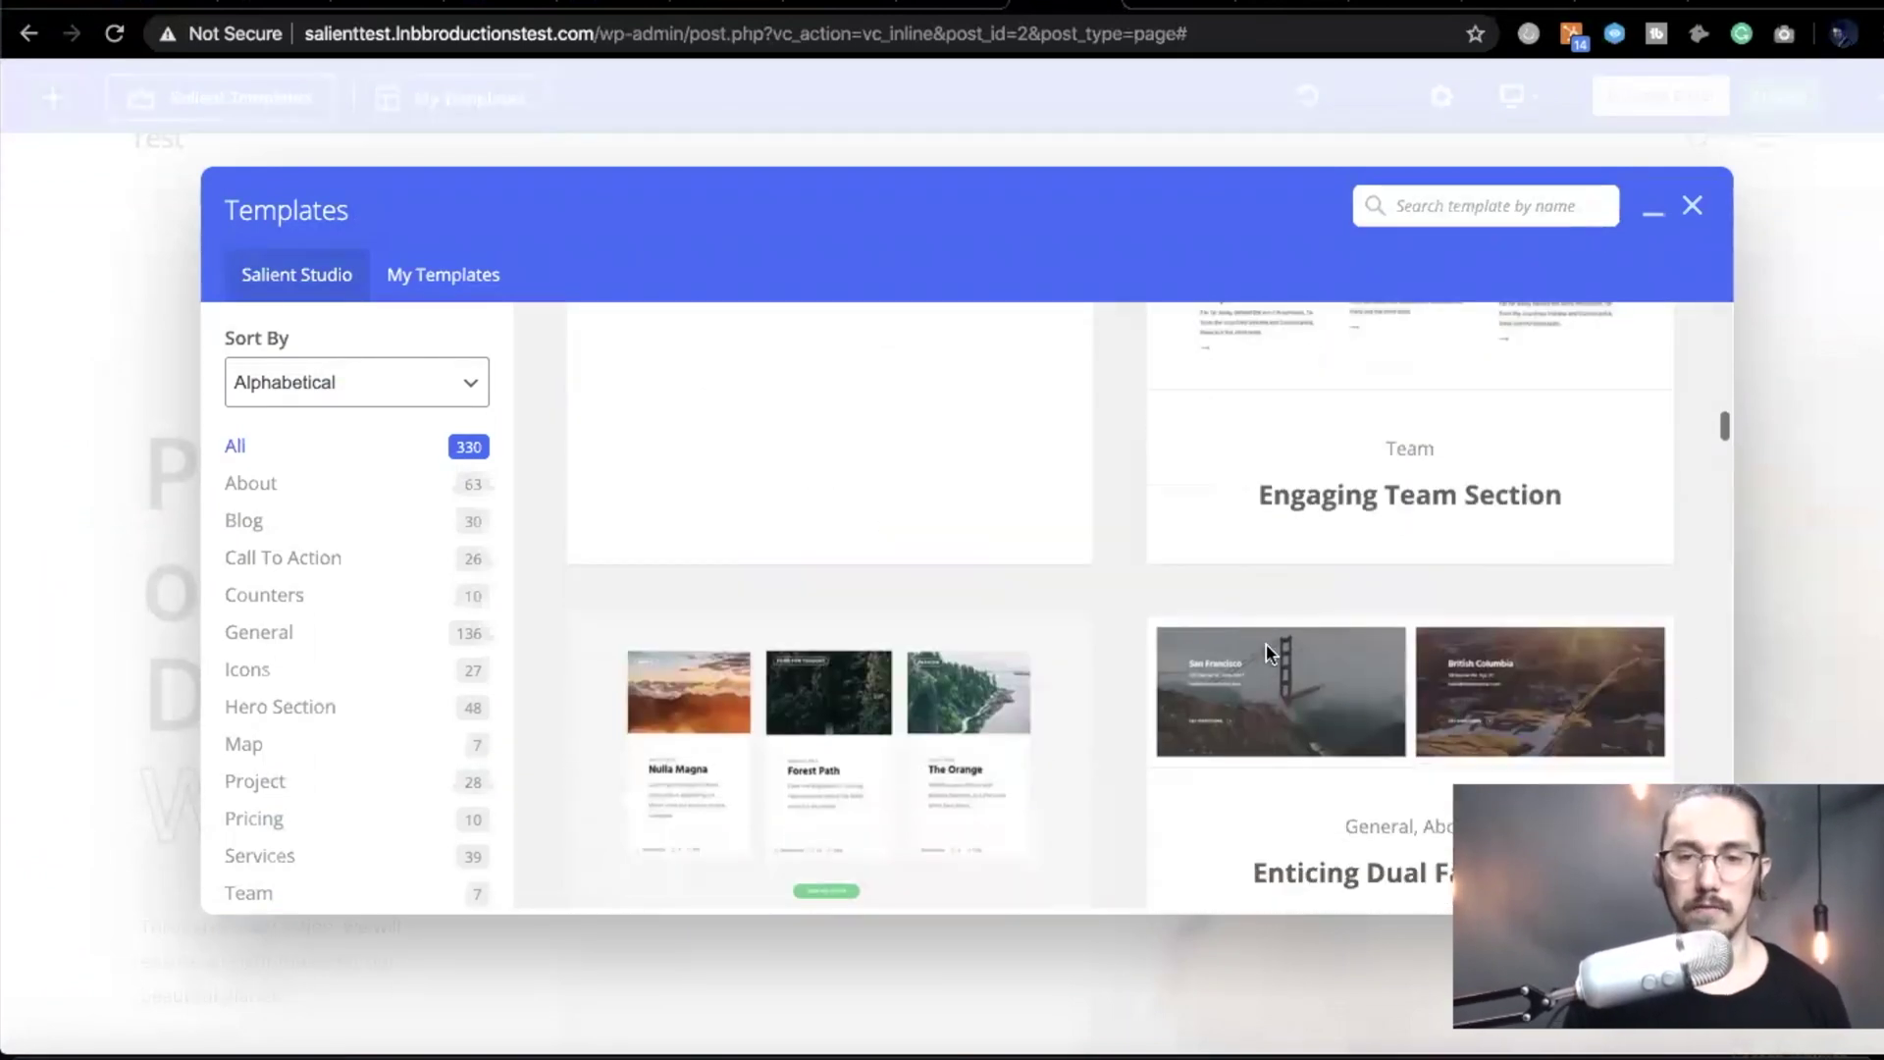
scroll(1270, 652, up, 20)
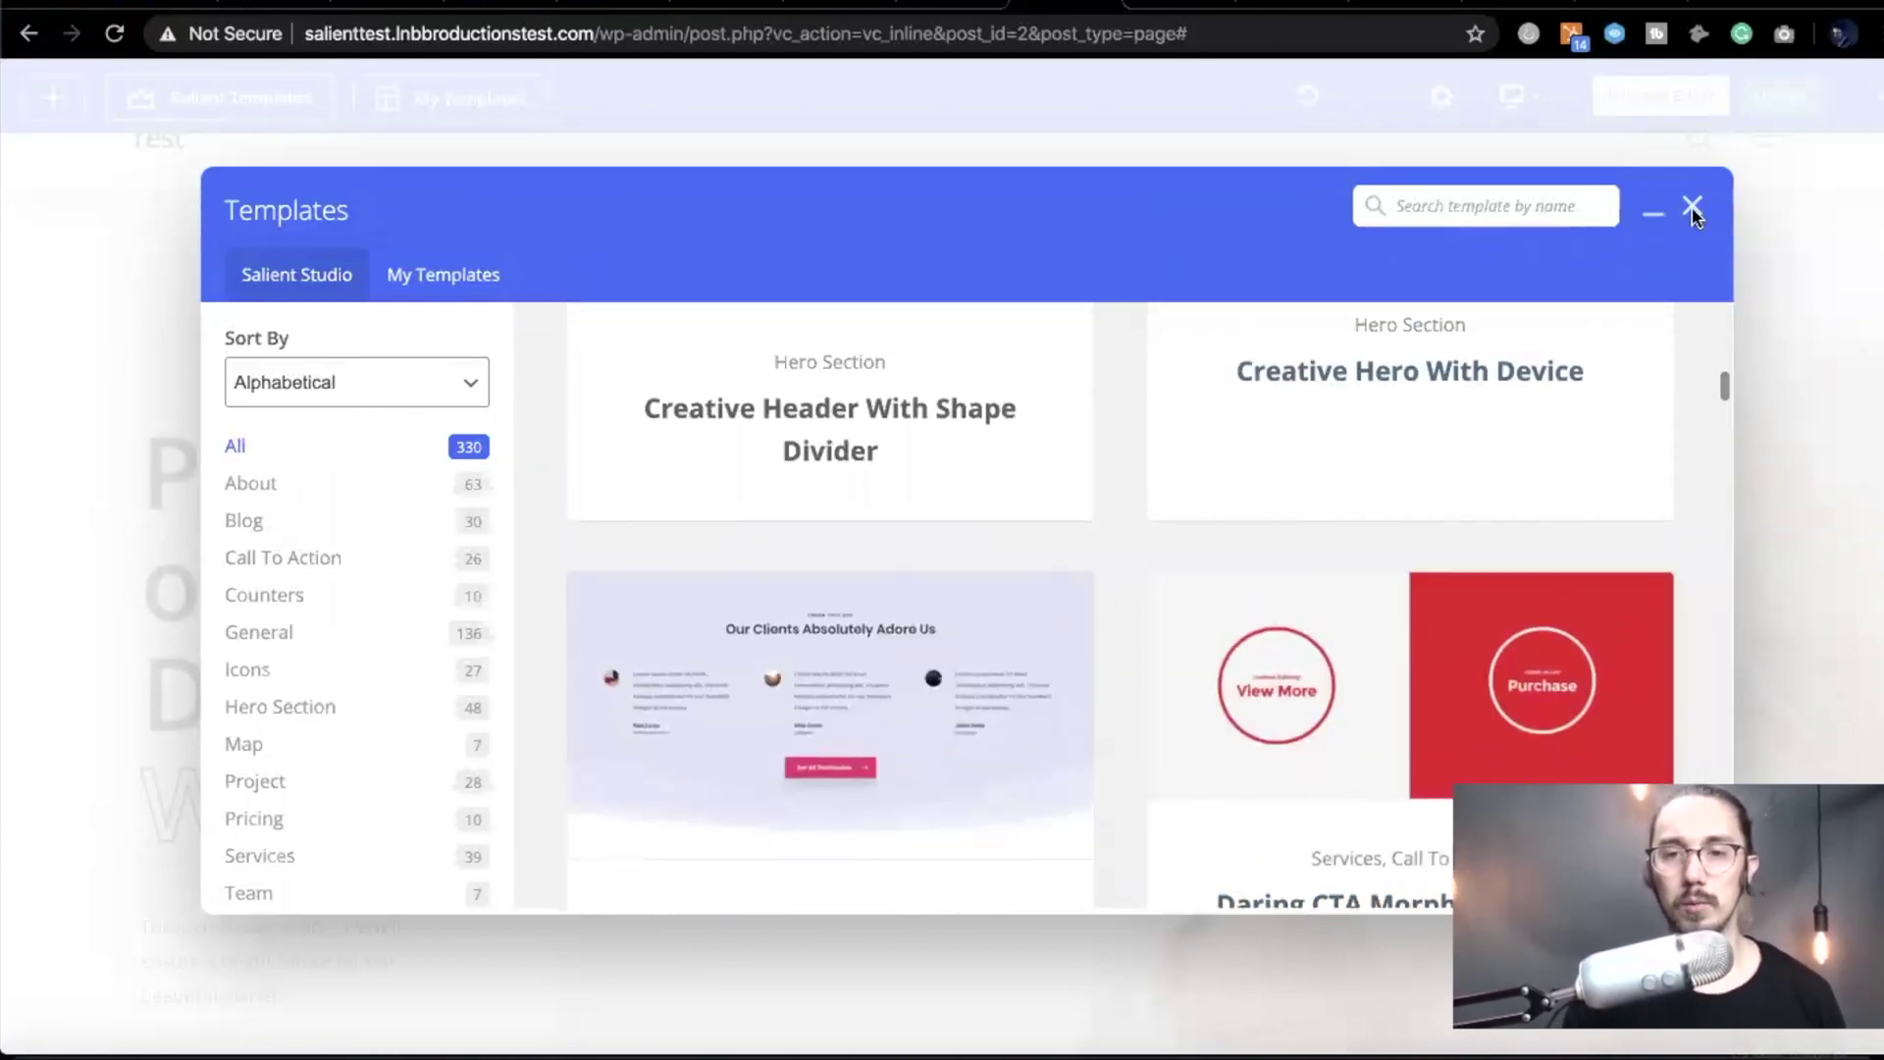
- Close the template library without inserting anything and open the hero row's Row Settings
click(1693, 205)
scroll(749, 494, up, 1)
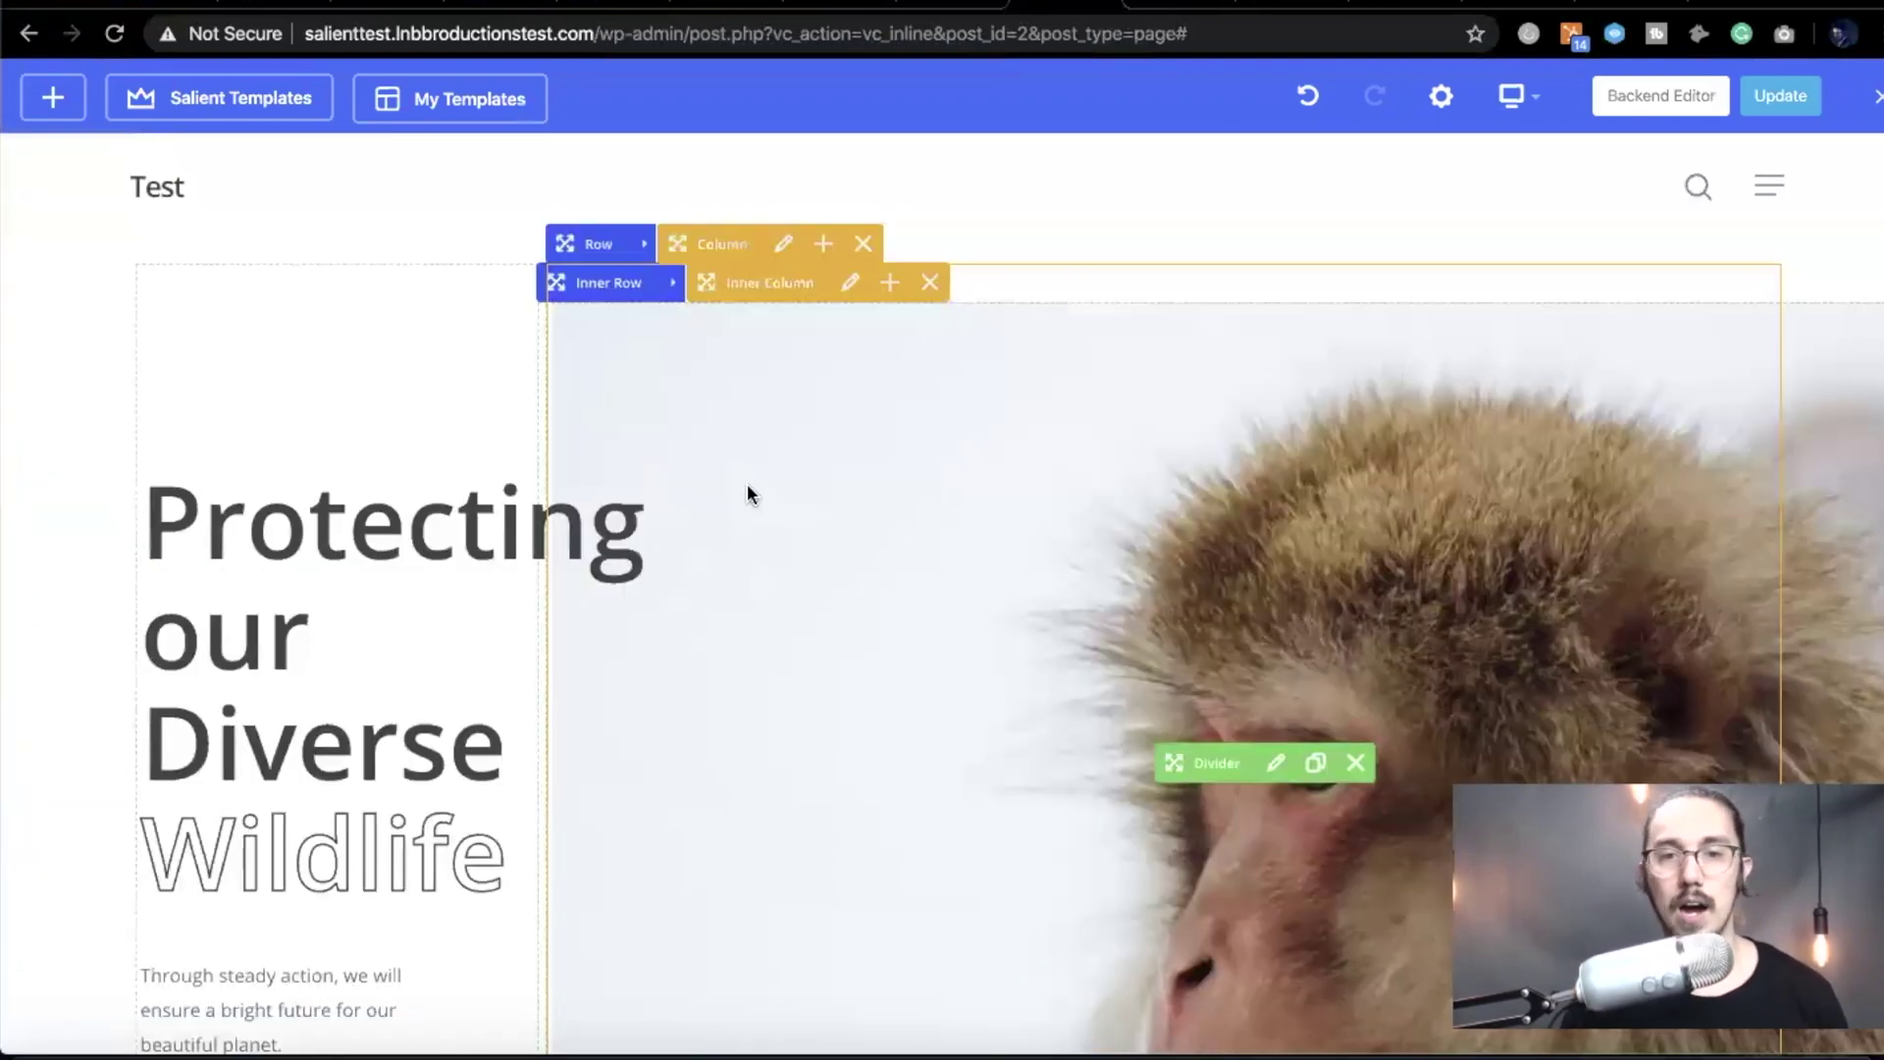
click(645, 245)
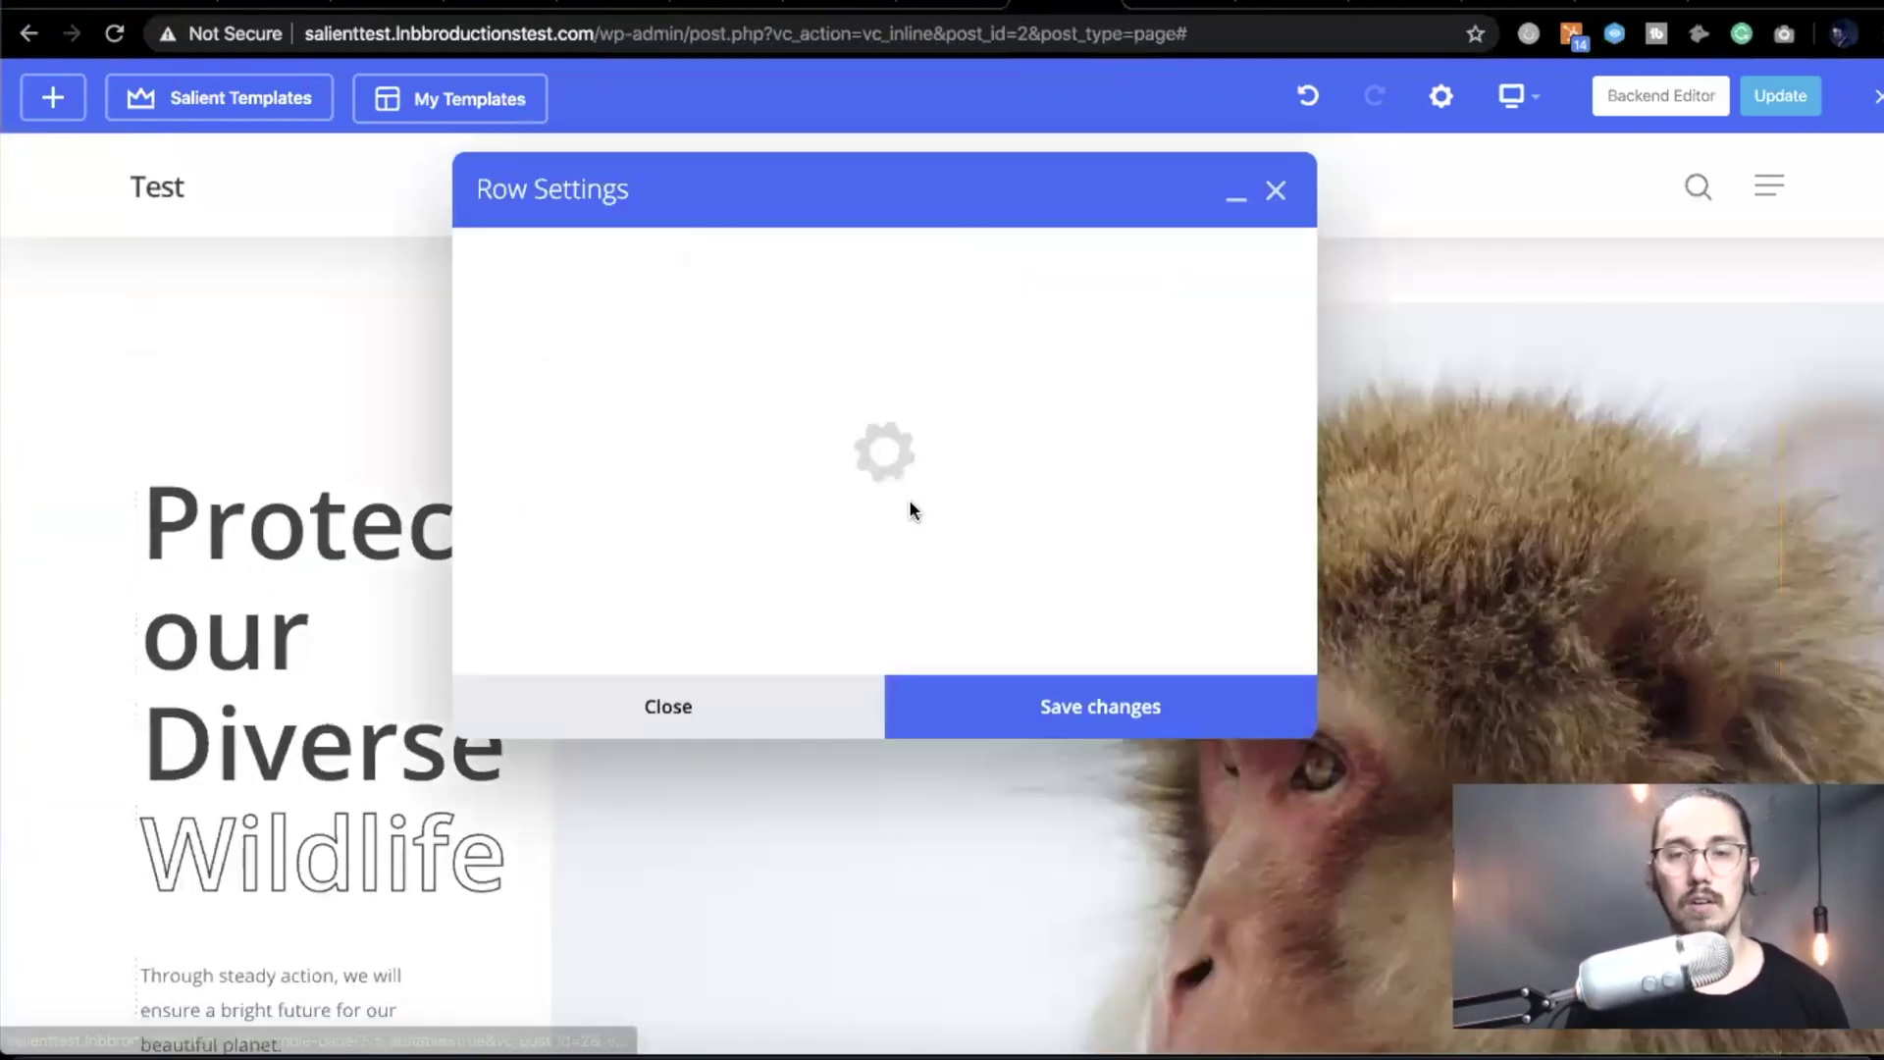
scroll(720, 654, down, 8)
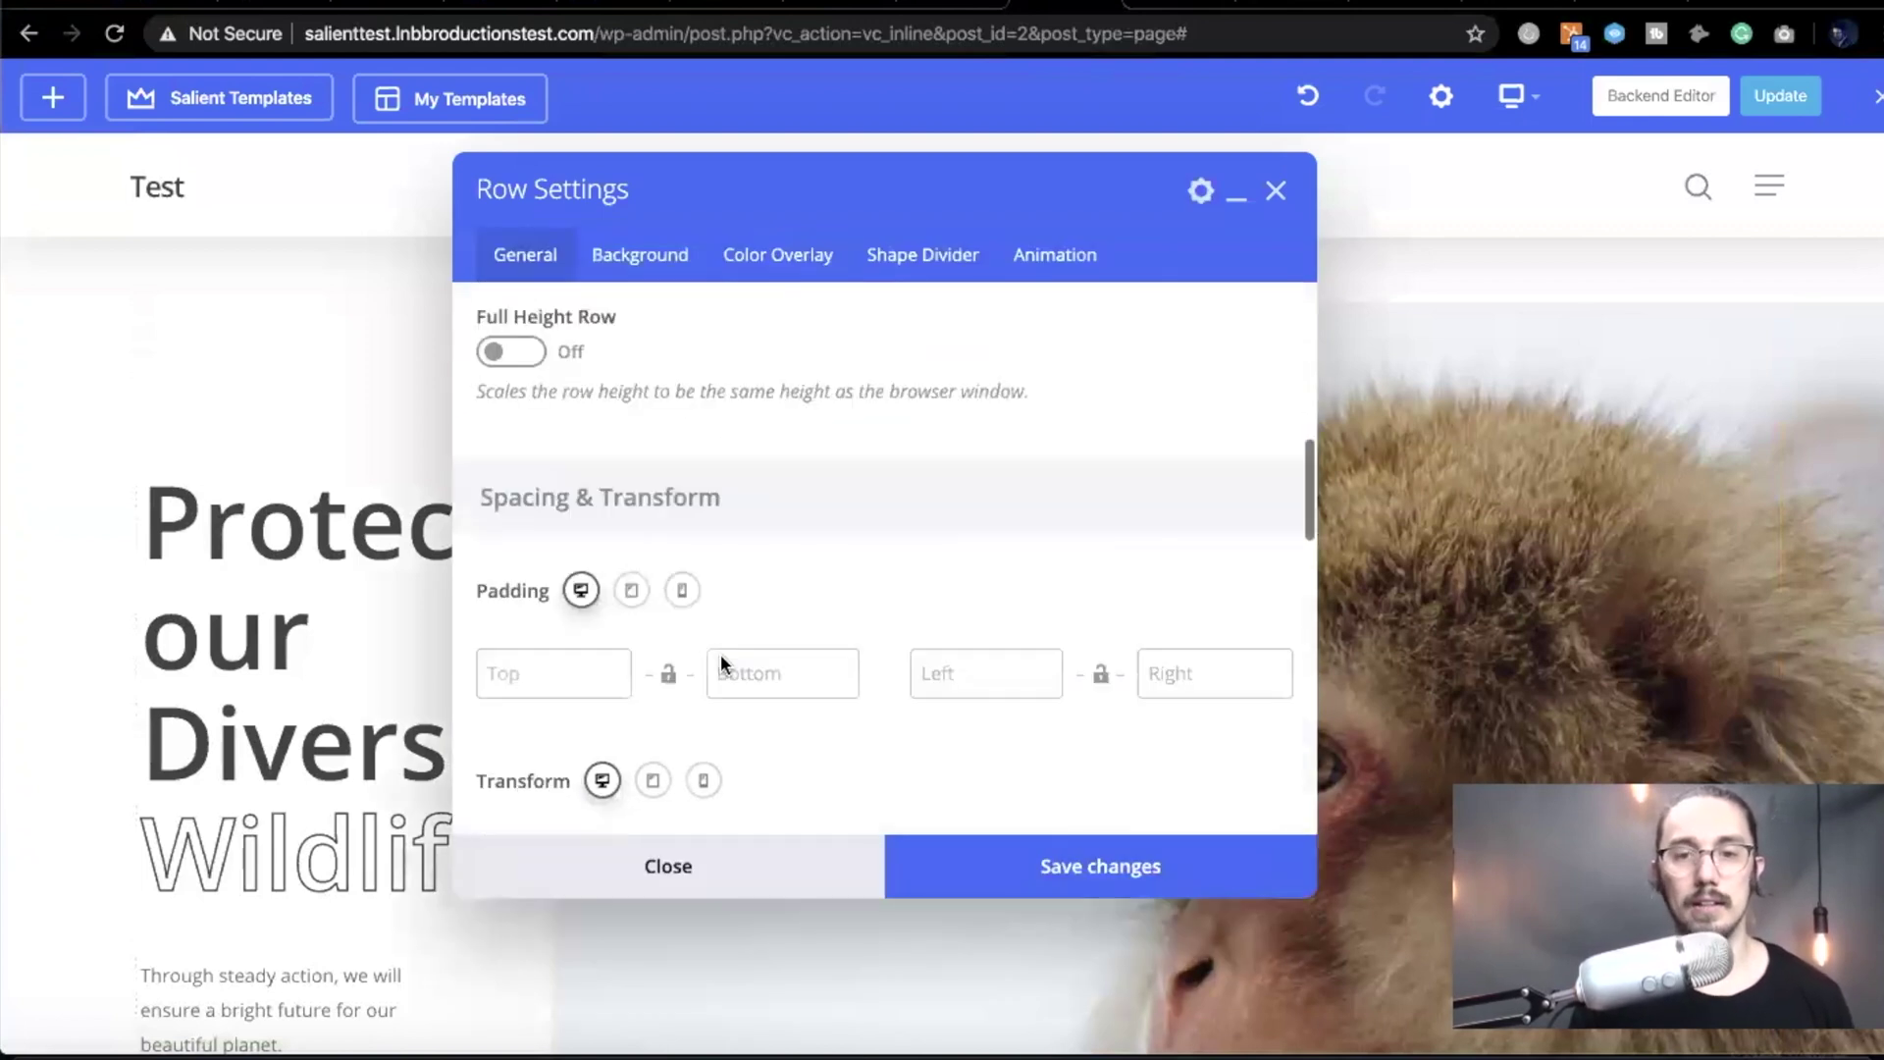
scroll(720, 653, up, 2)
scroll(720, 654, up, 6)
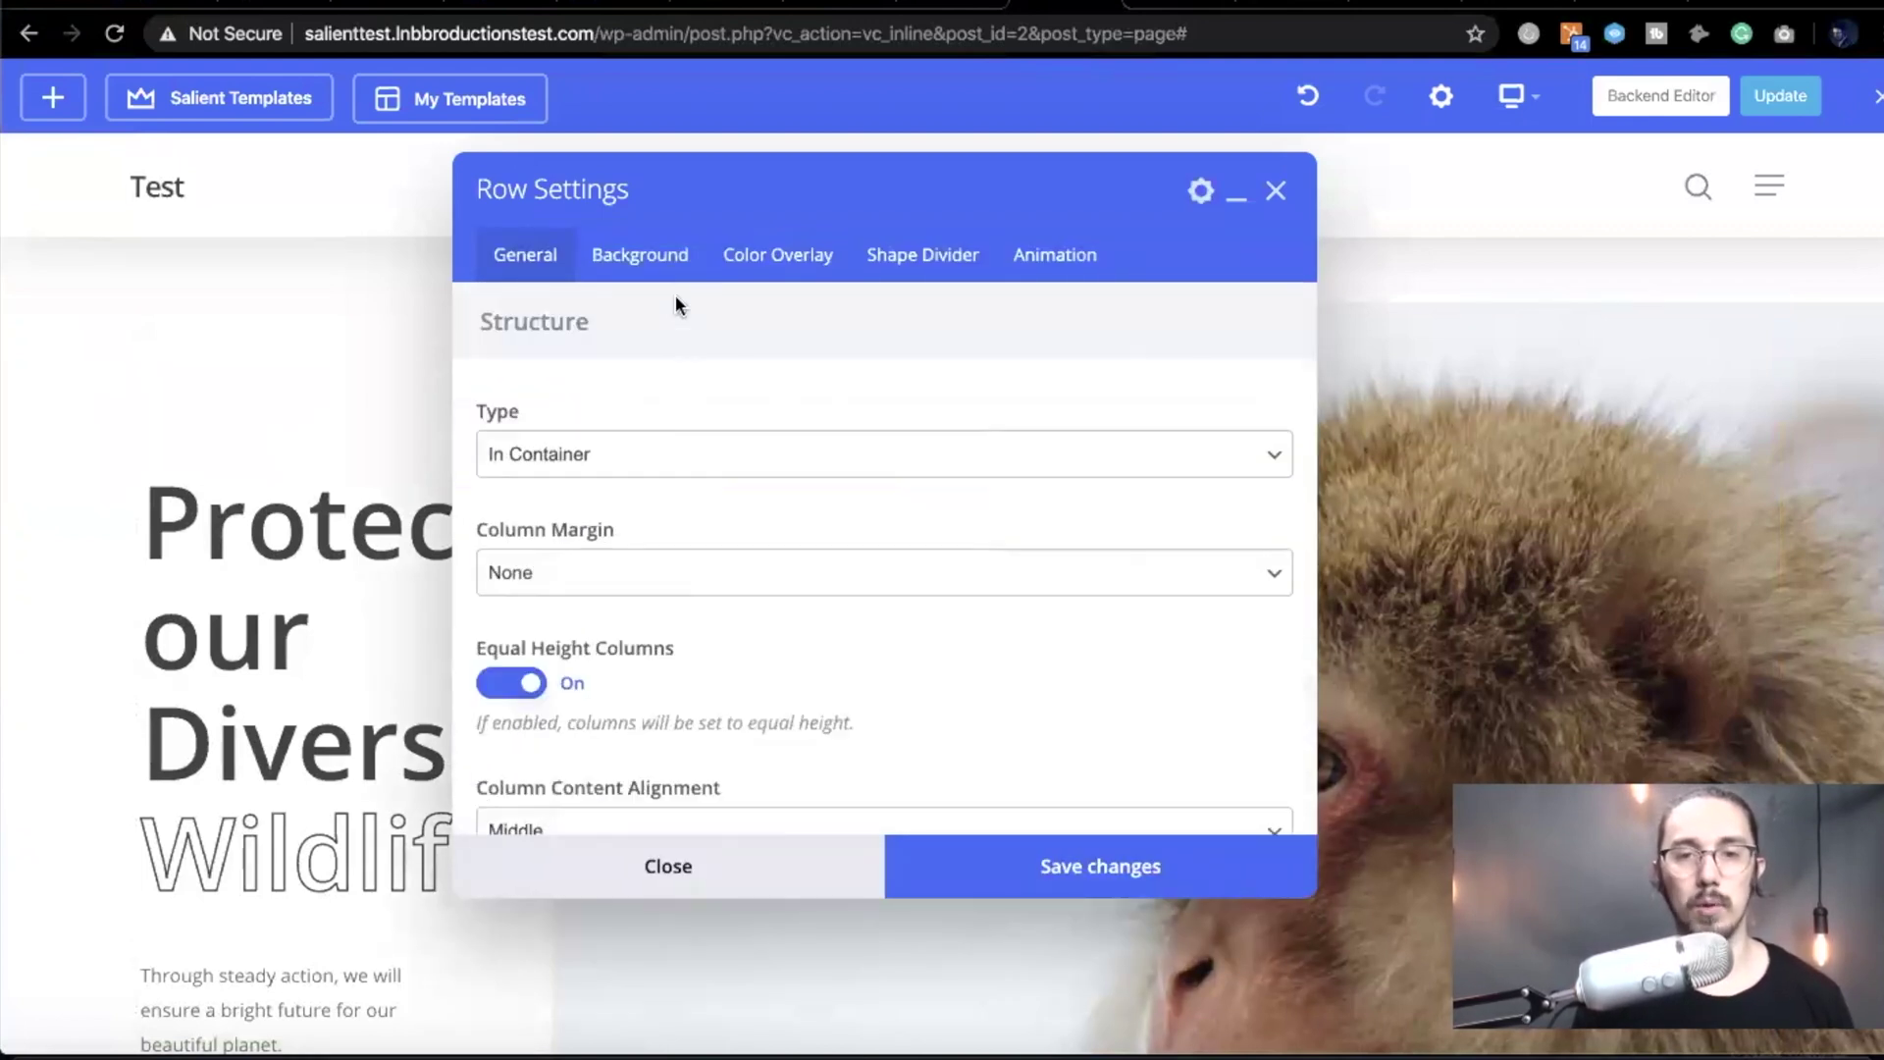
- Browse Background, Color Overlay, Shape Divider, Animation and General, then close without saving
click(640, 254)
click(812, 254)
click(868, 256)
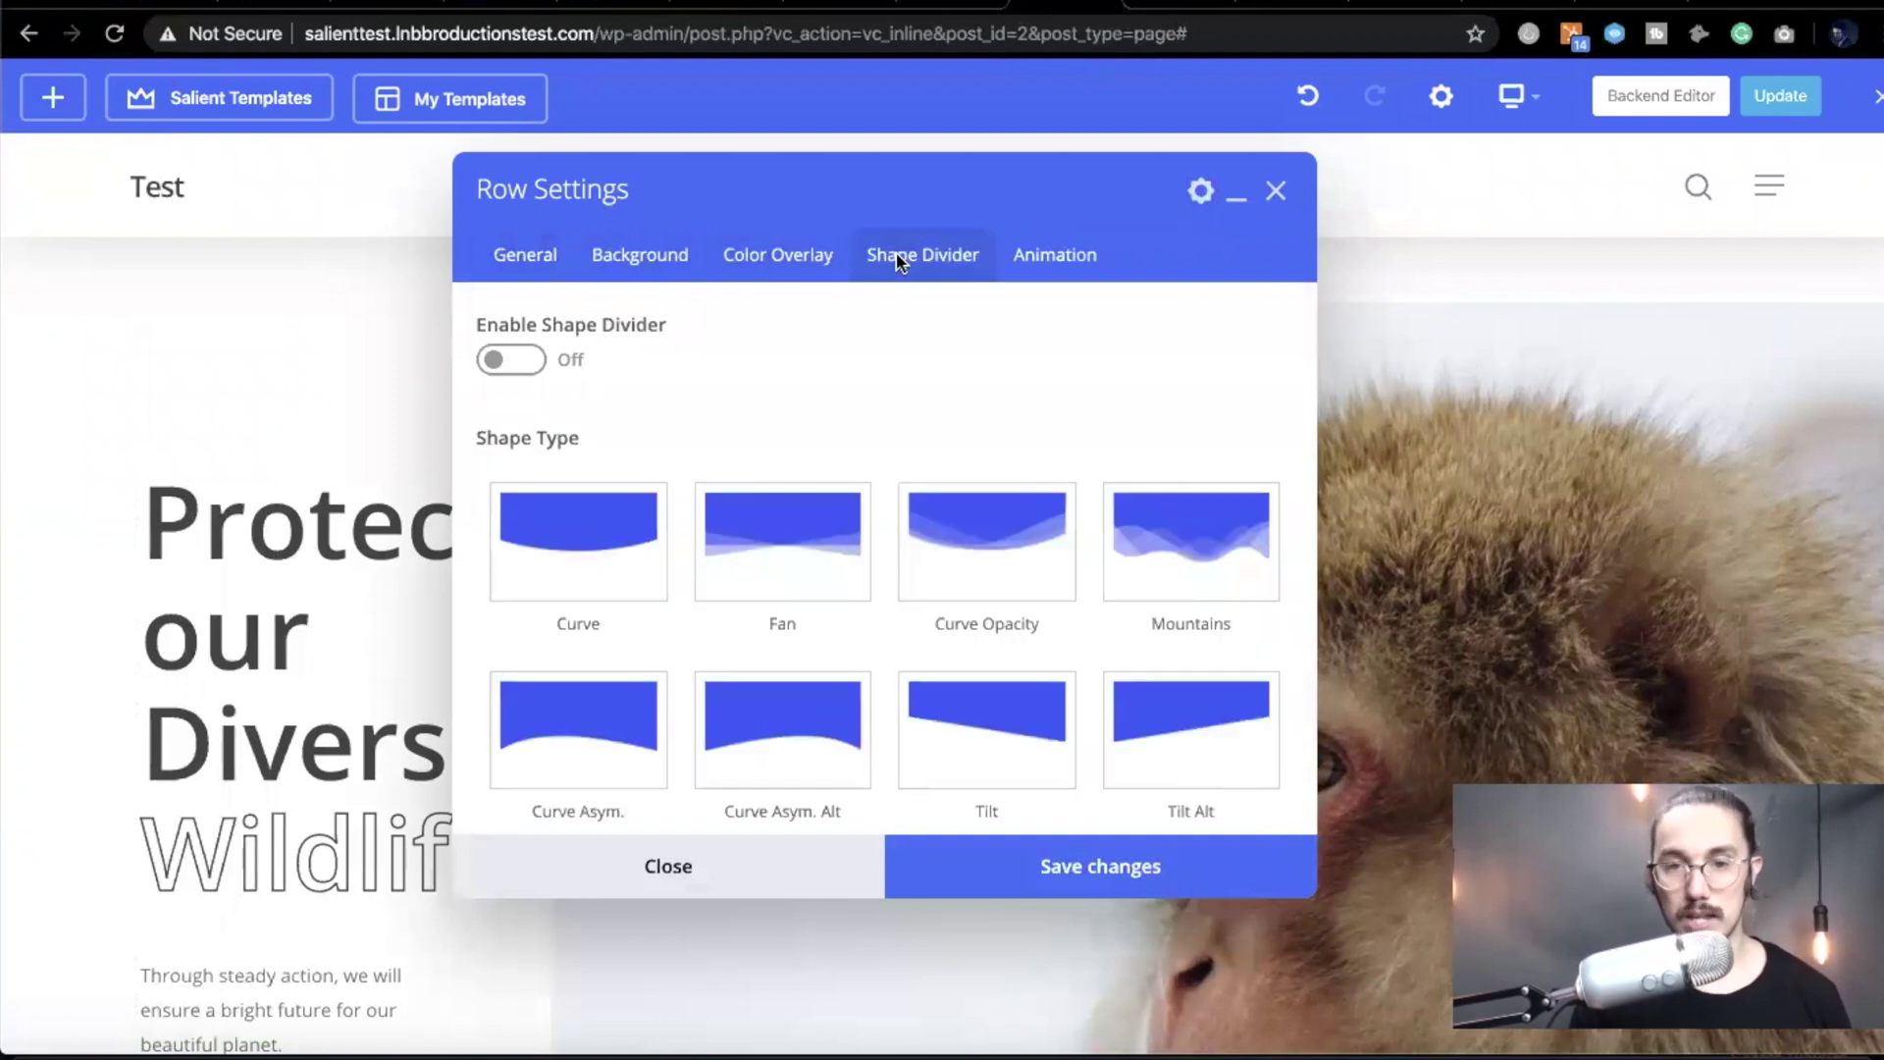
click(1025, 254)
click(780, 254)
click(539, 253)
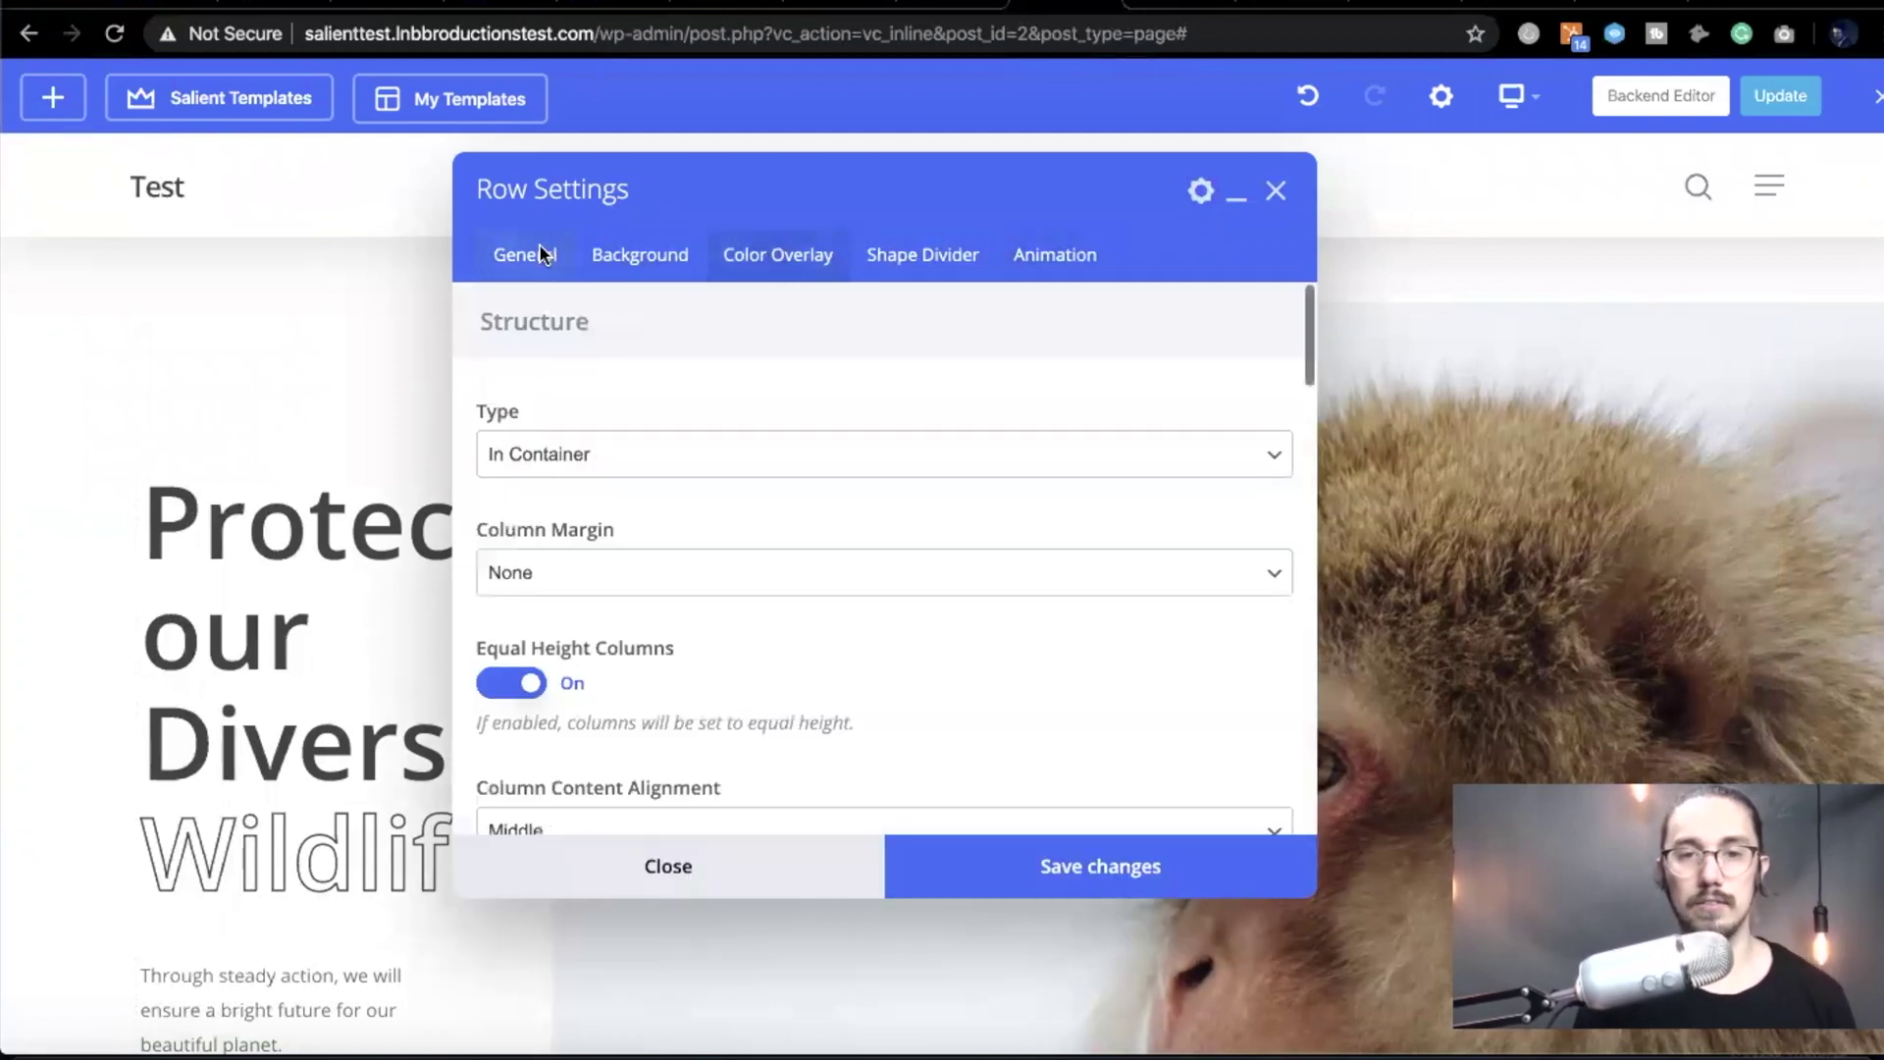
click(632, 254)
click(1286, 188)
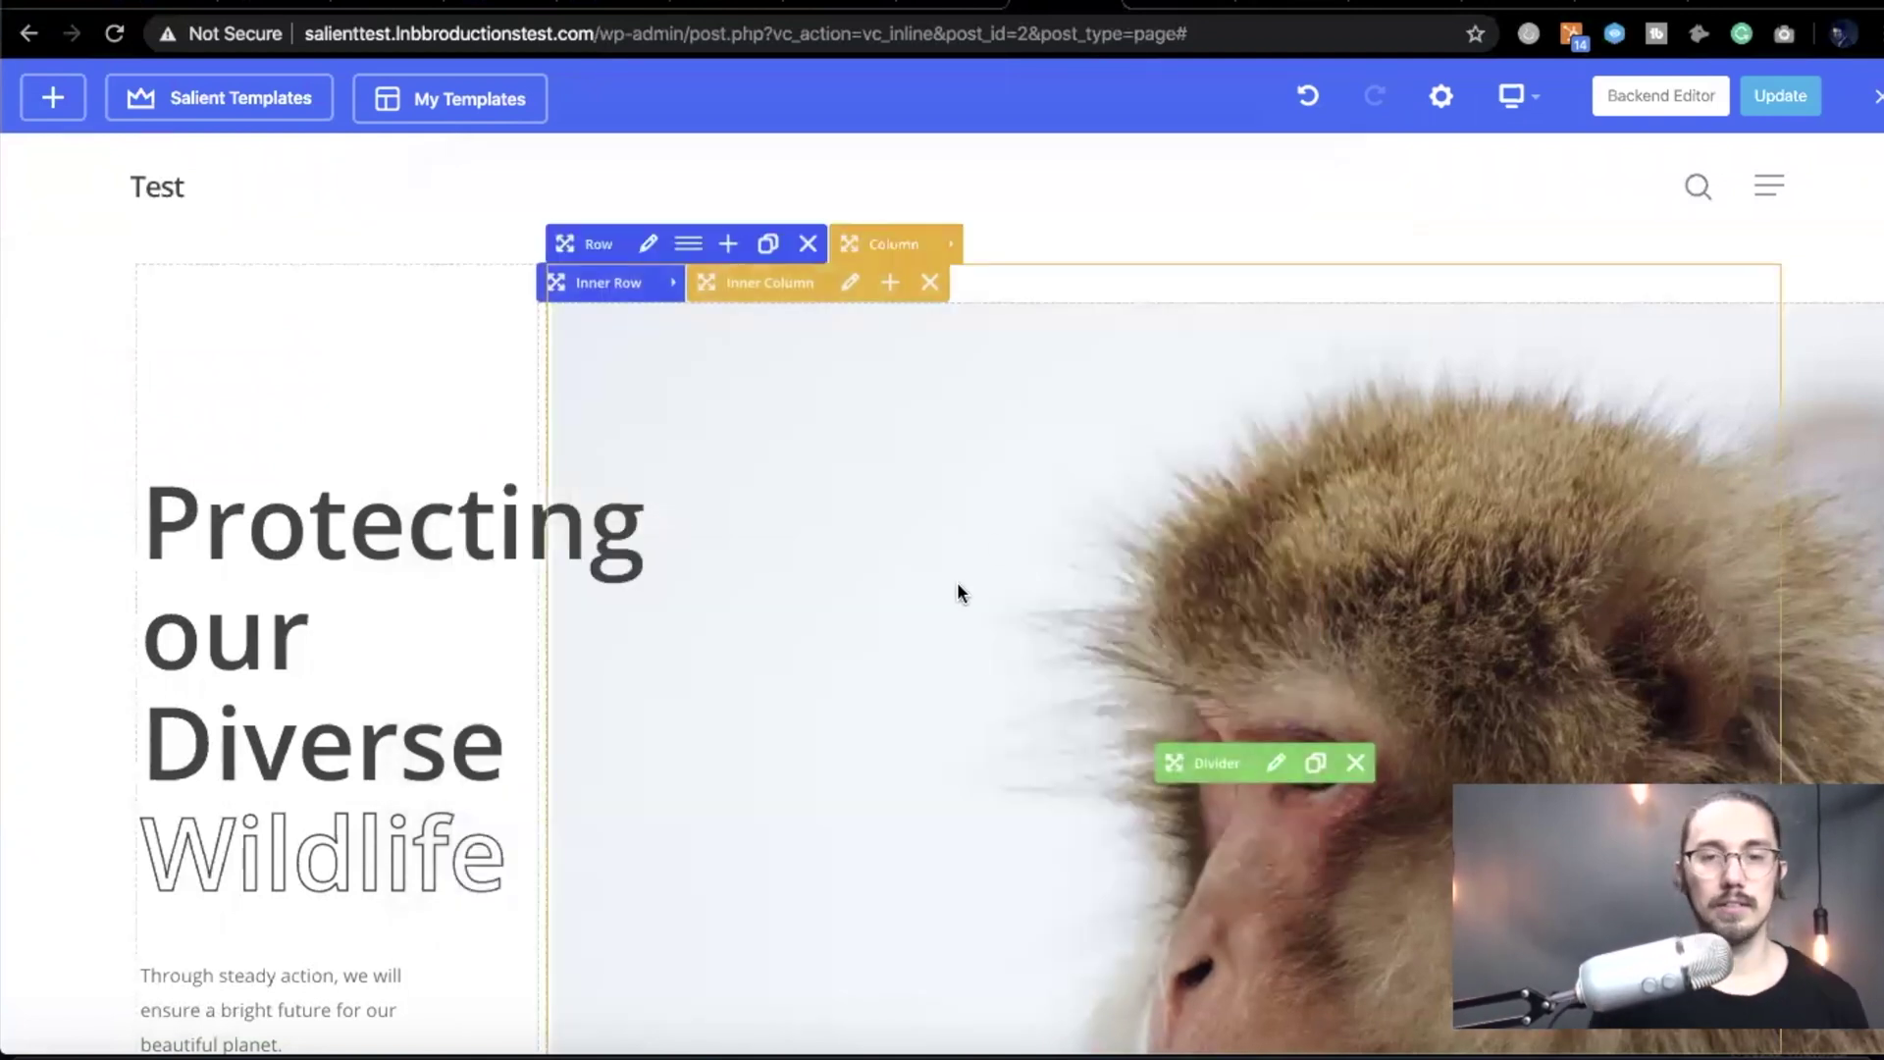